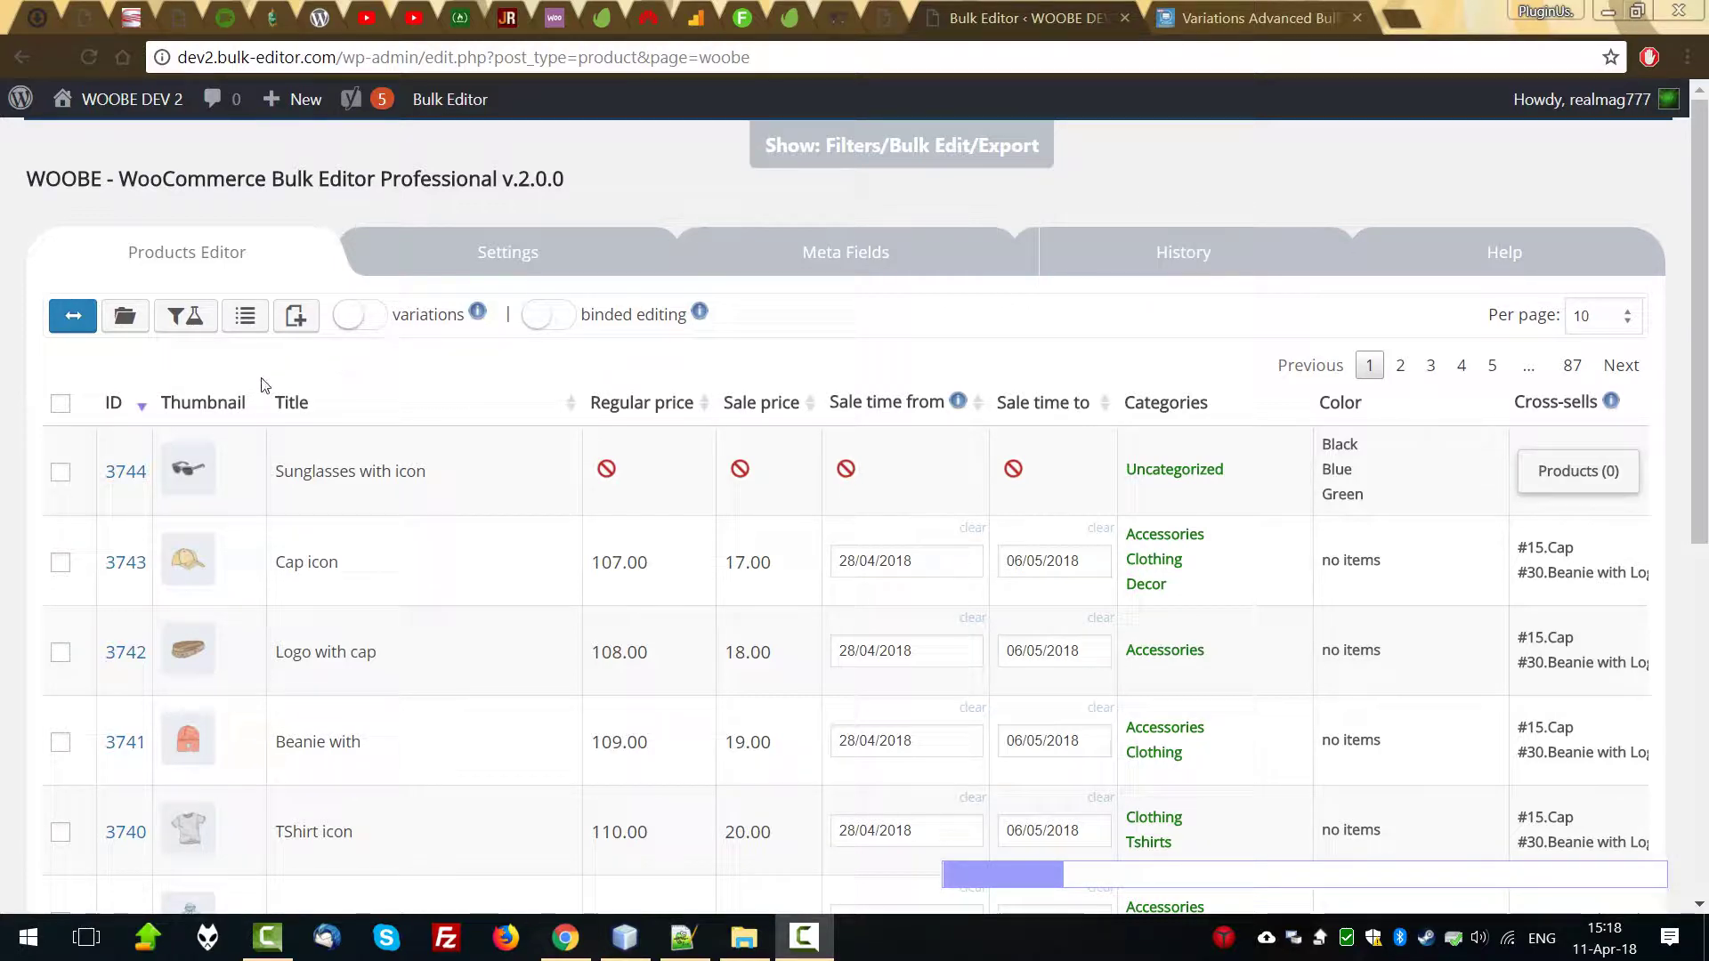
View the Variations Advanced Bulk Operations window and close it.
left_click(247, 316)
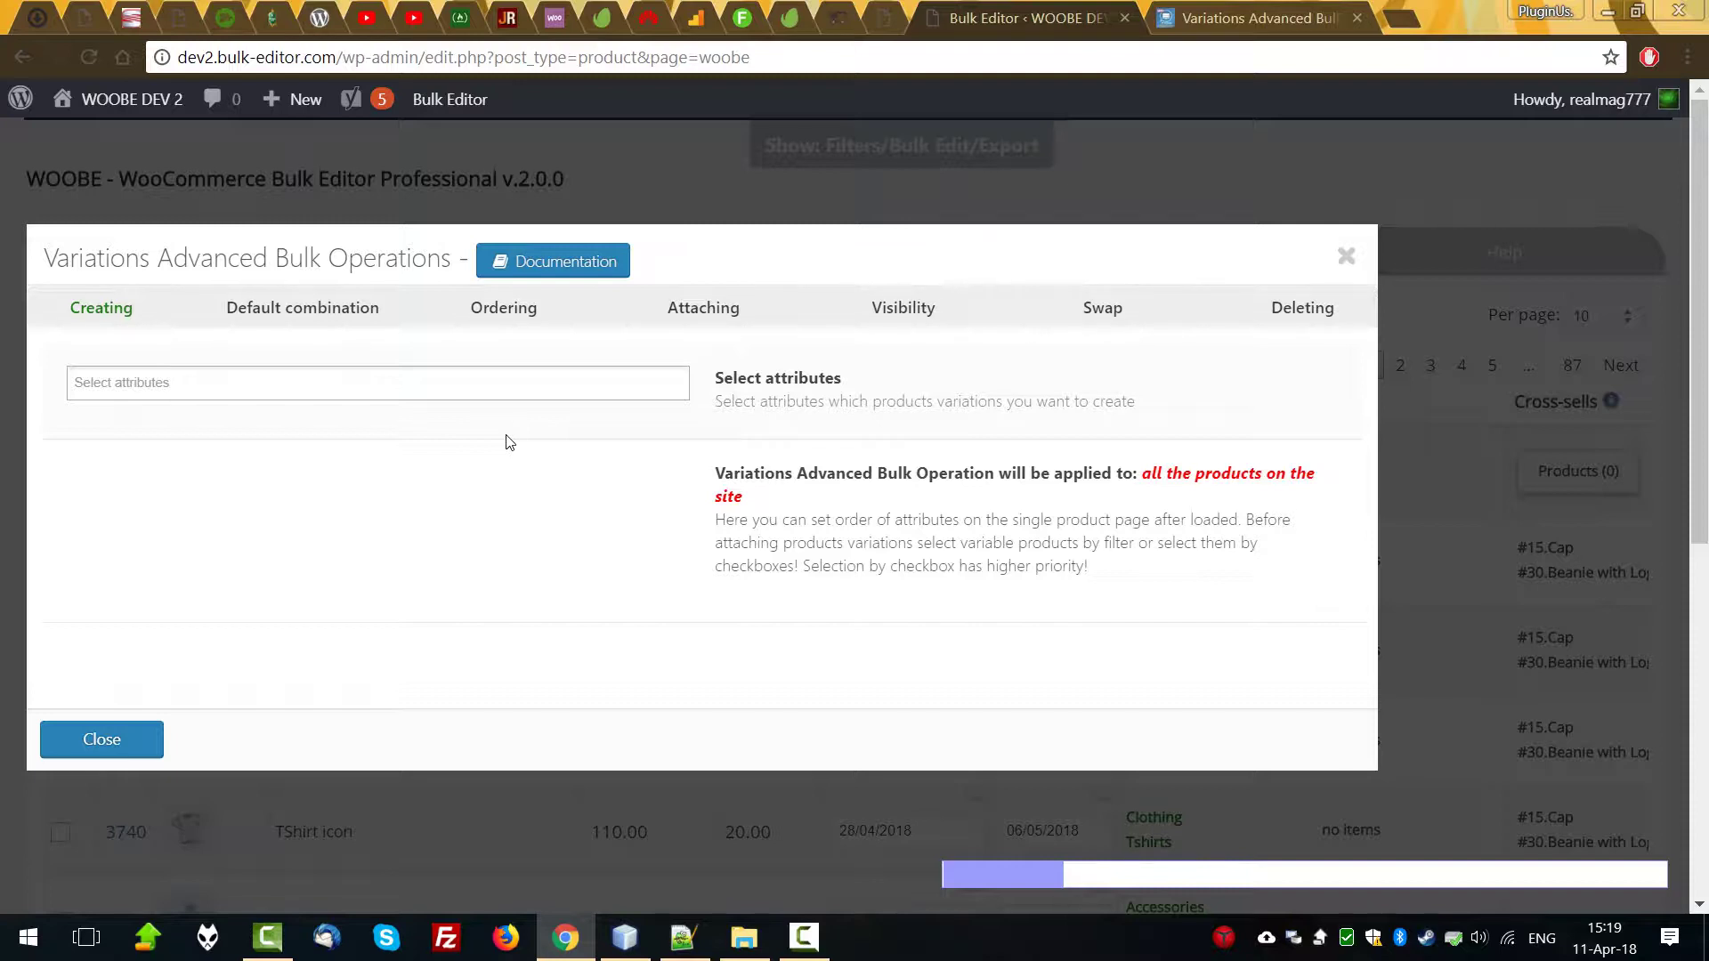
left_click(1346, 257)
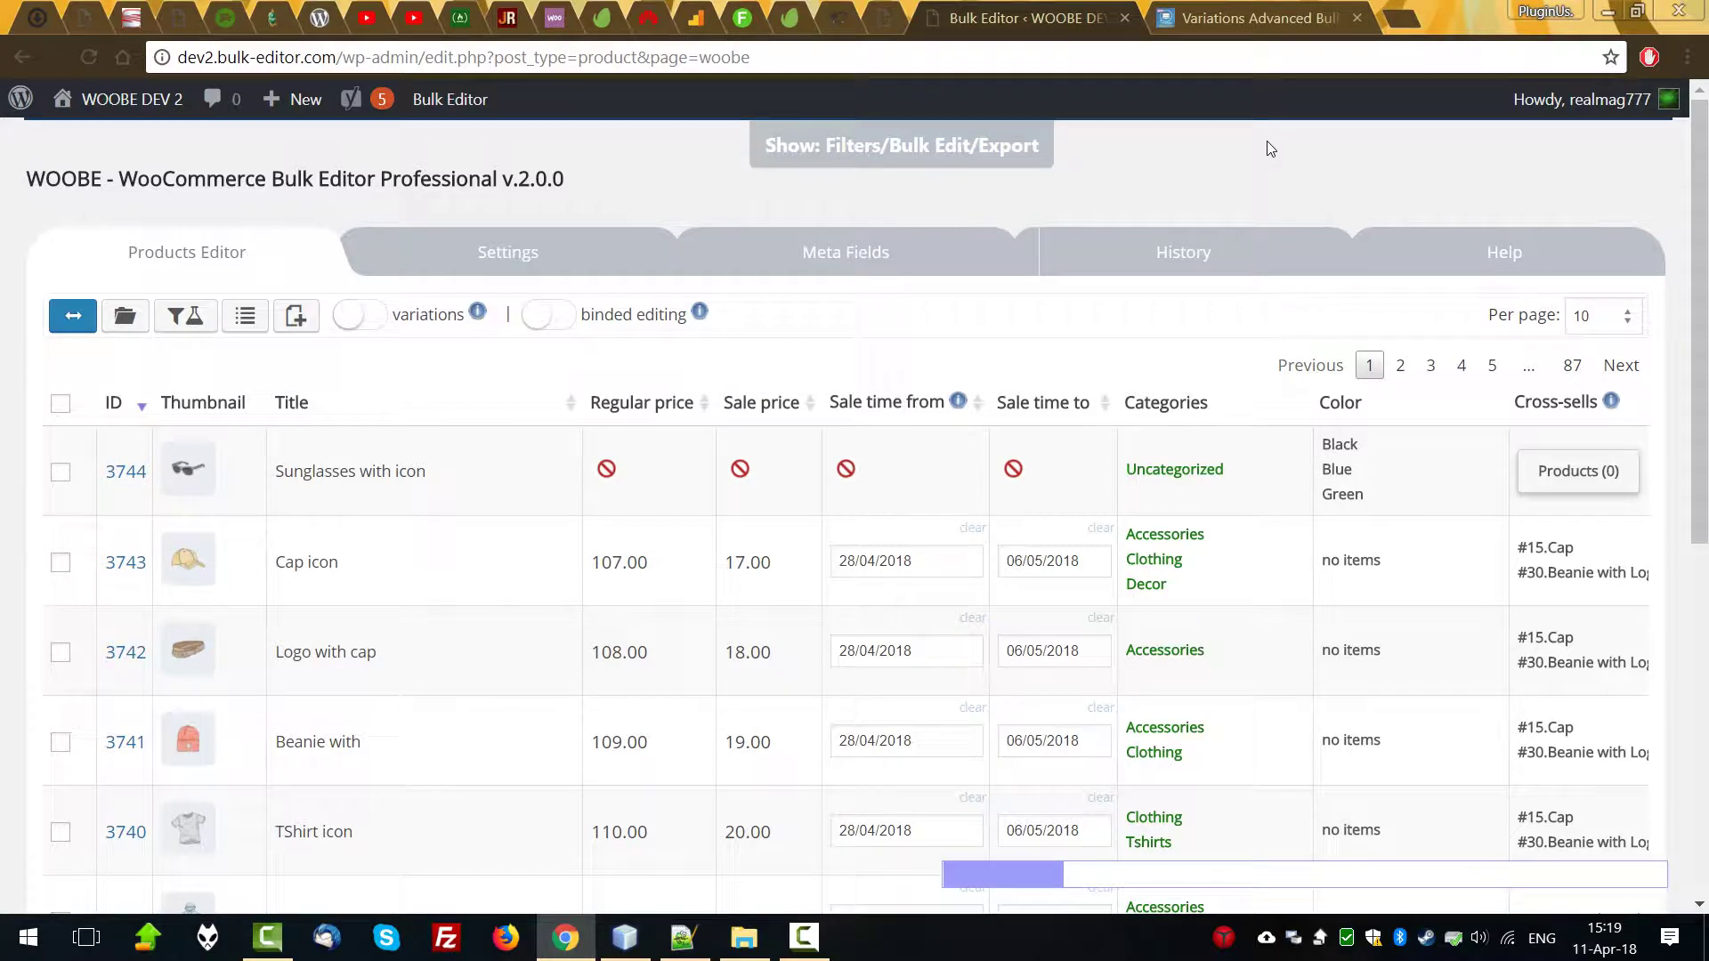
Show the product filters and set the product type filter to Variable.
left_click(783, 145)
left_click(293, 142)
scroll(857, 445, "down", 2)
left_click(697, 521)
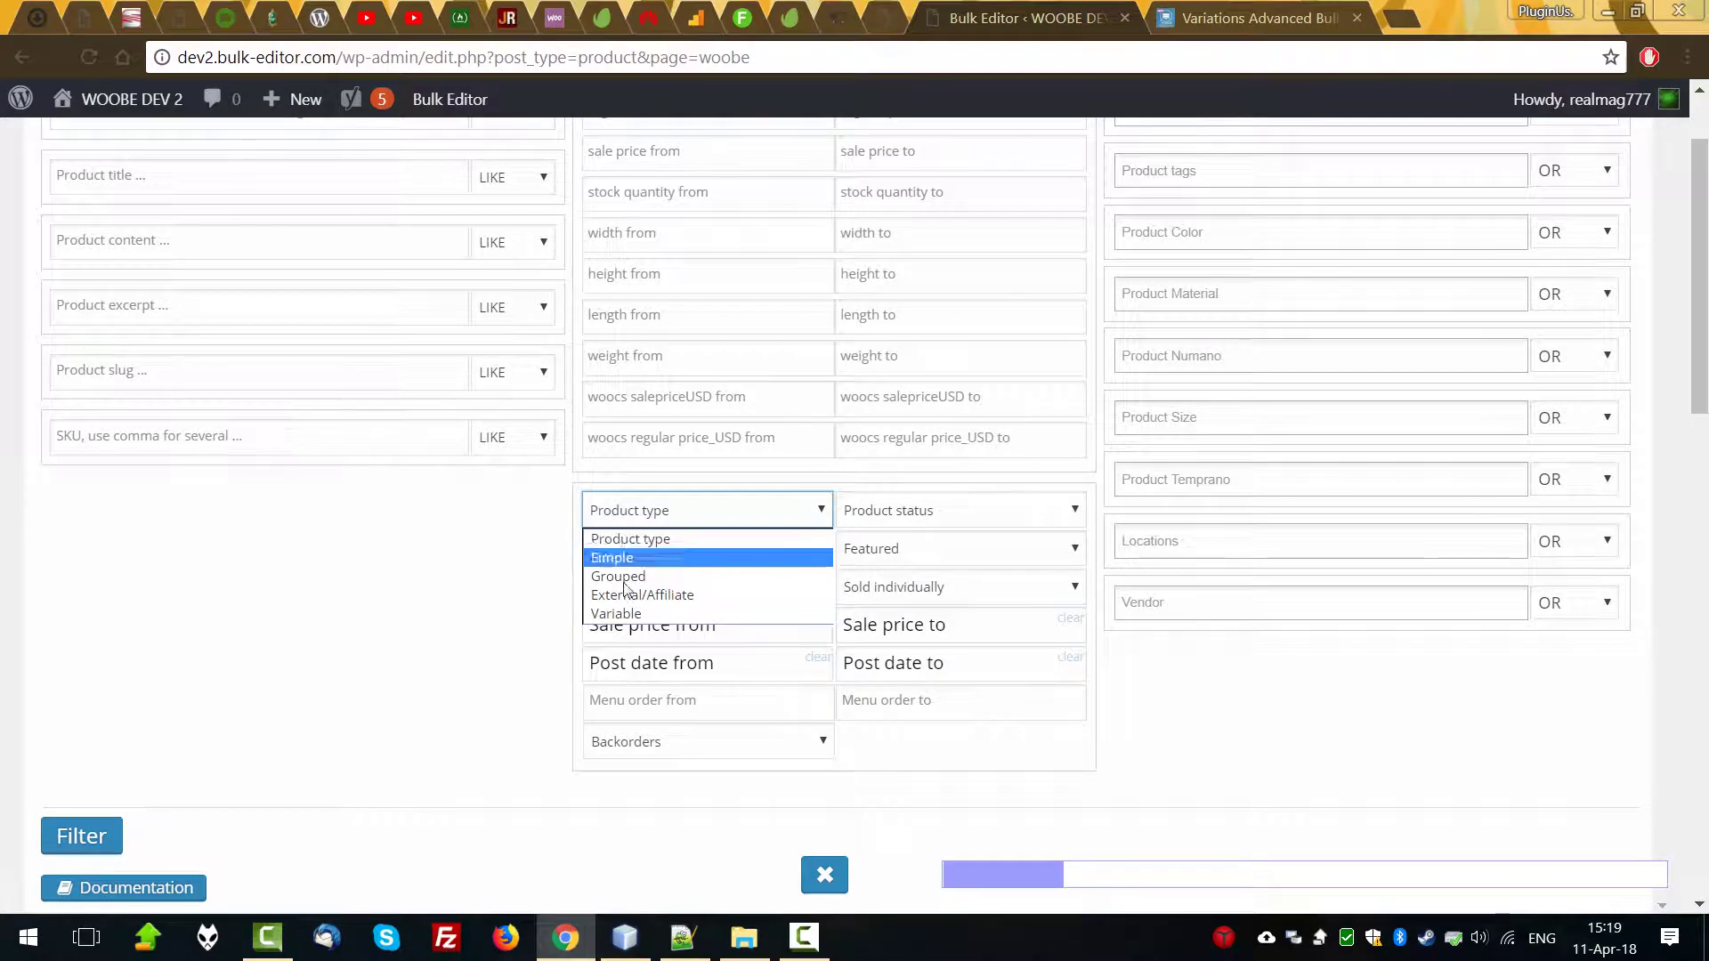
left_click(650, 612)
Add the category Music and the product color Blue as filter conditions, and apply the filter.
scroll(1466, 221, "up", 1)
left_click(1230, 233)
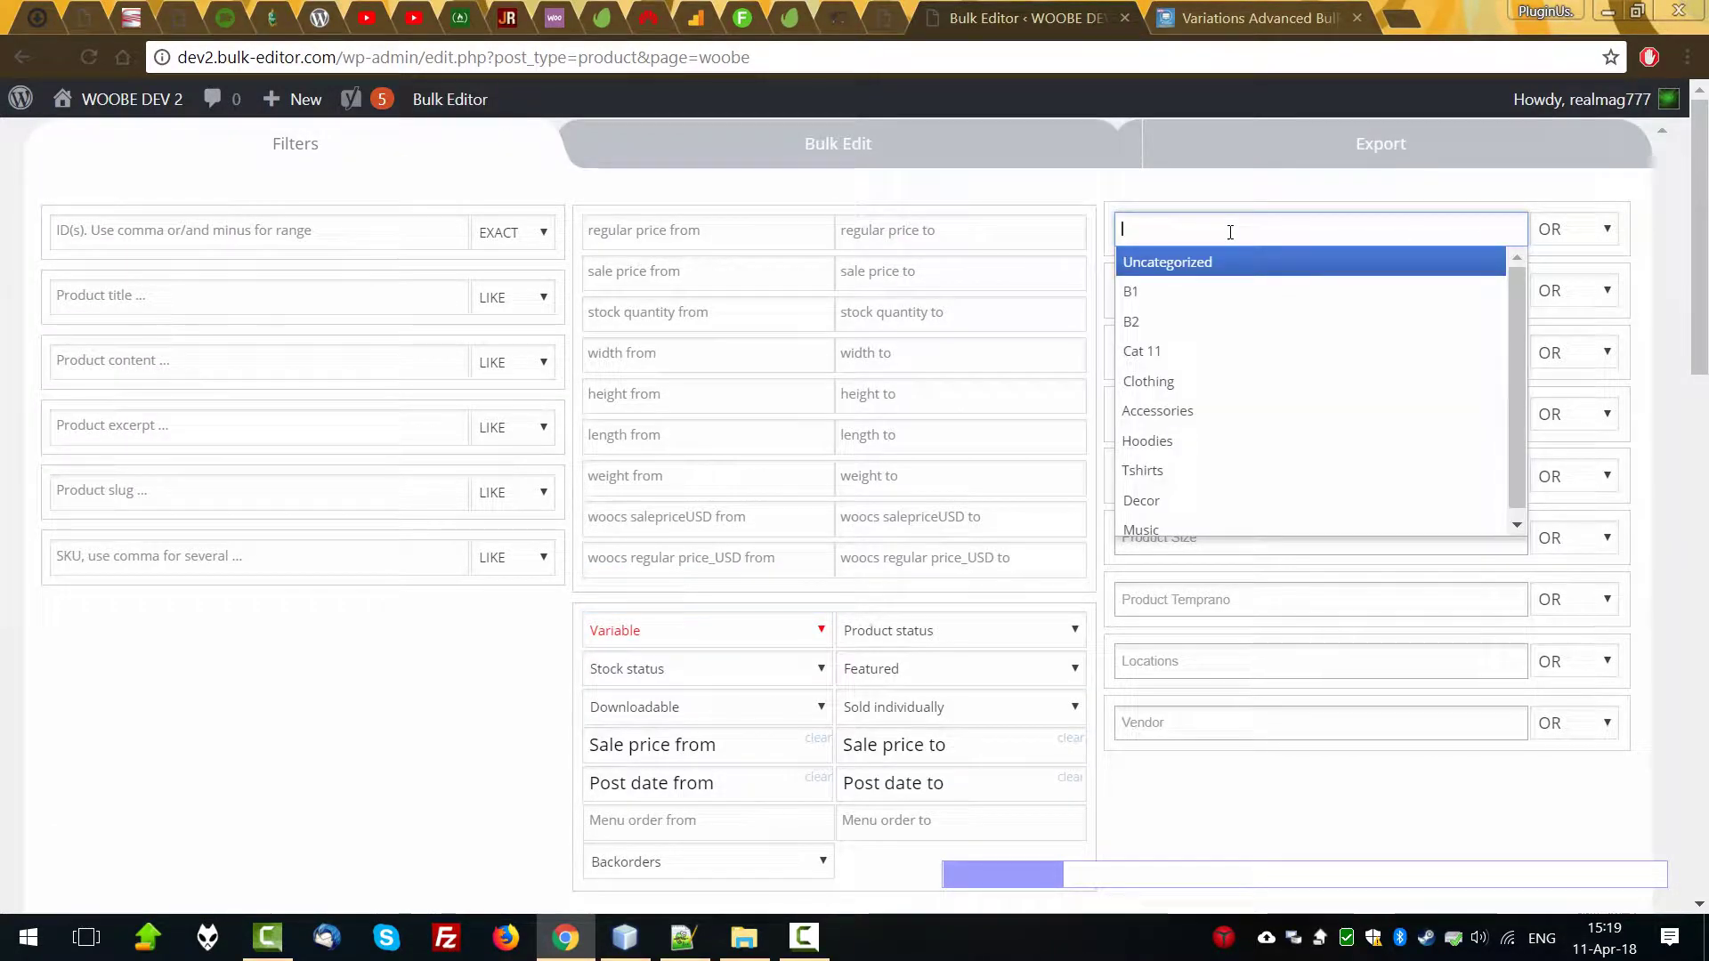
left_click(1147, 529)
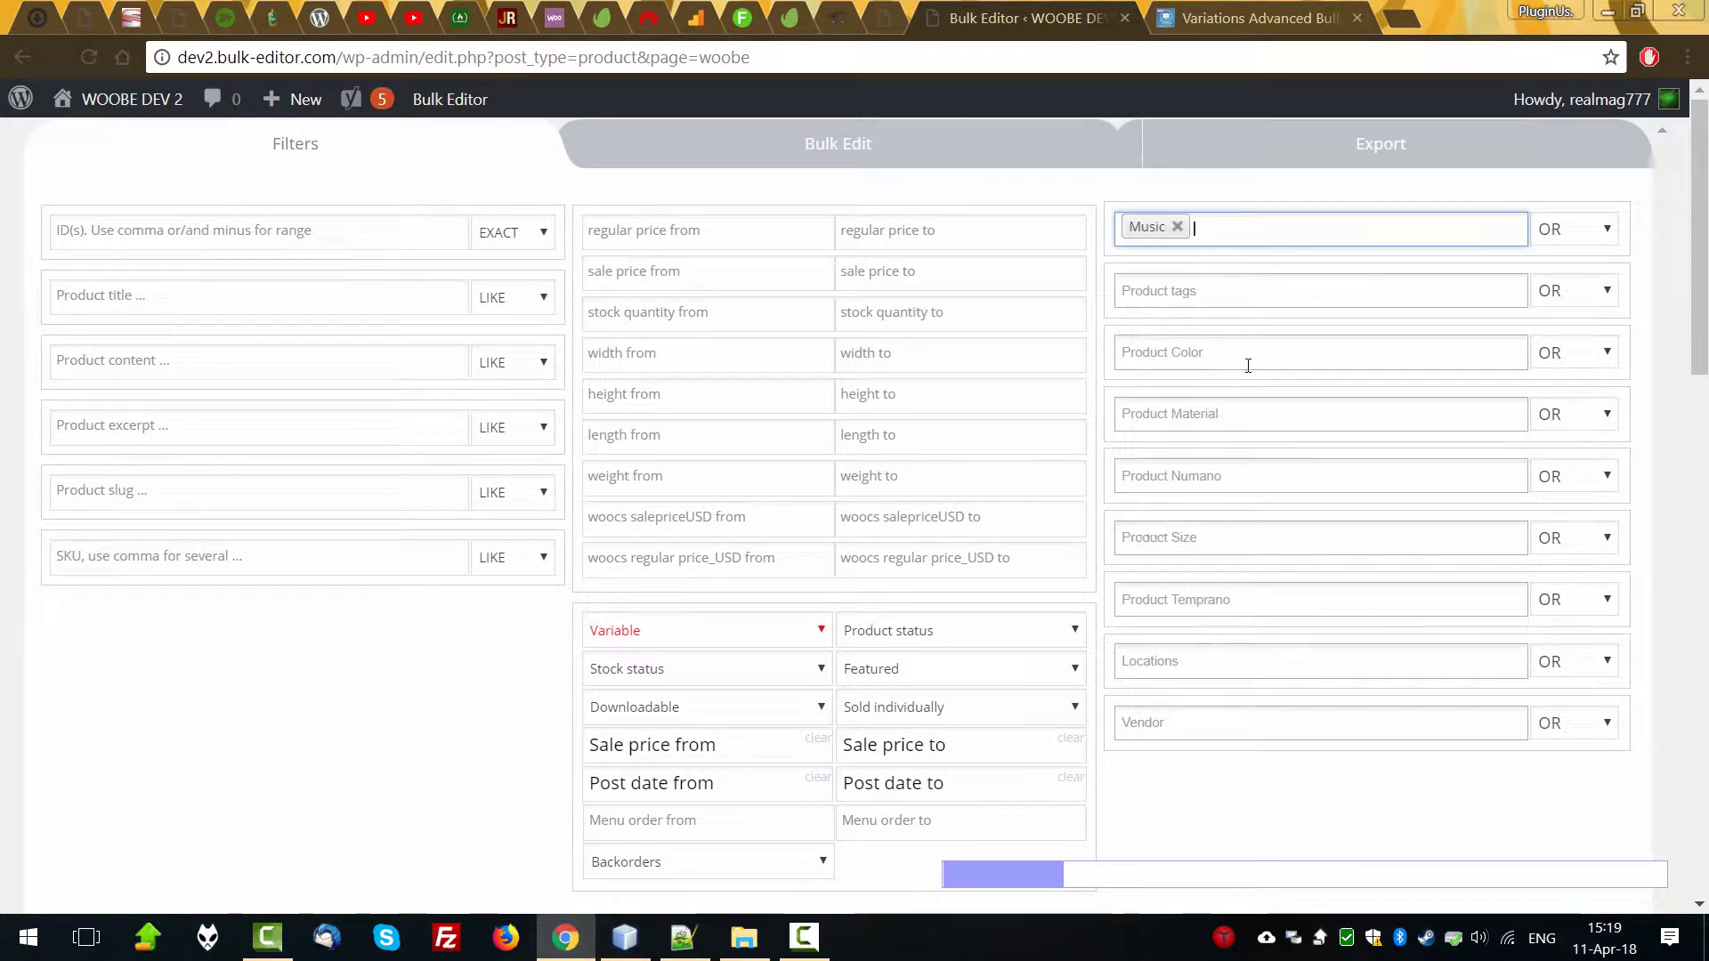
left_click(1213, 359)
left_click(1159, 503)
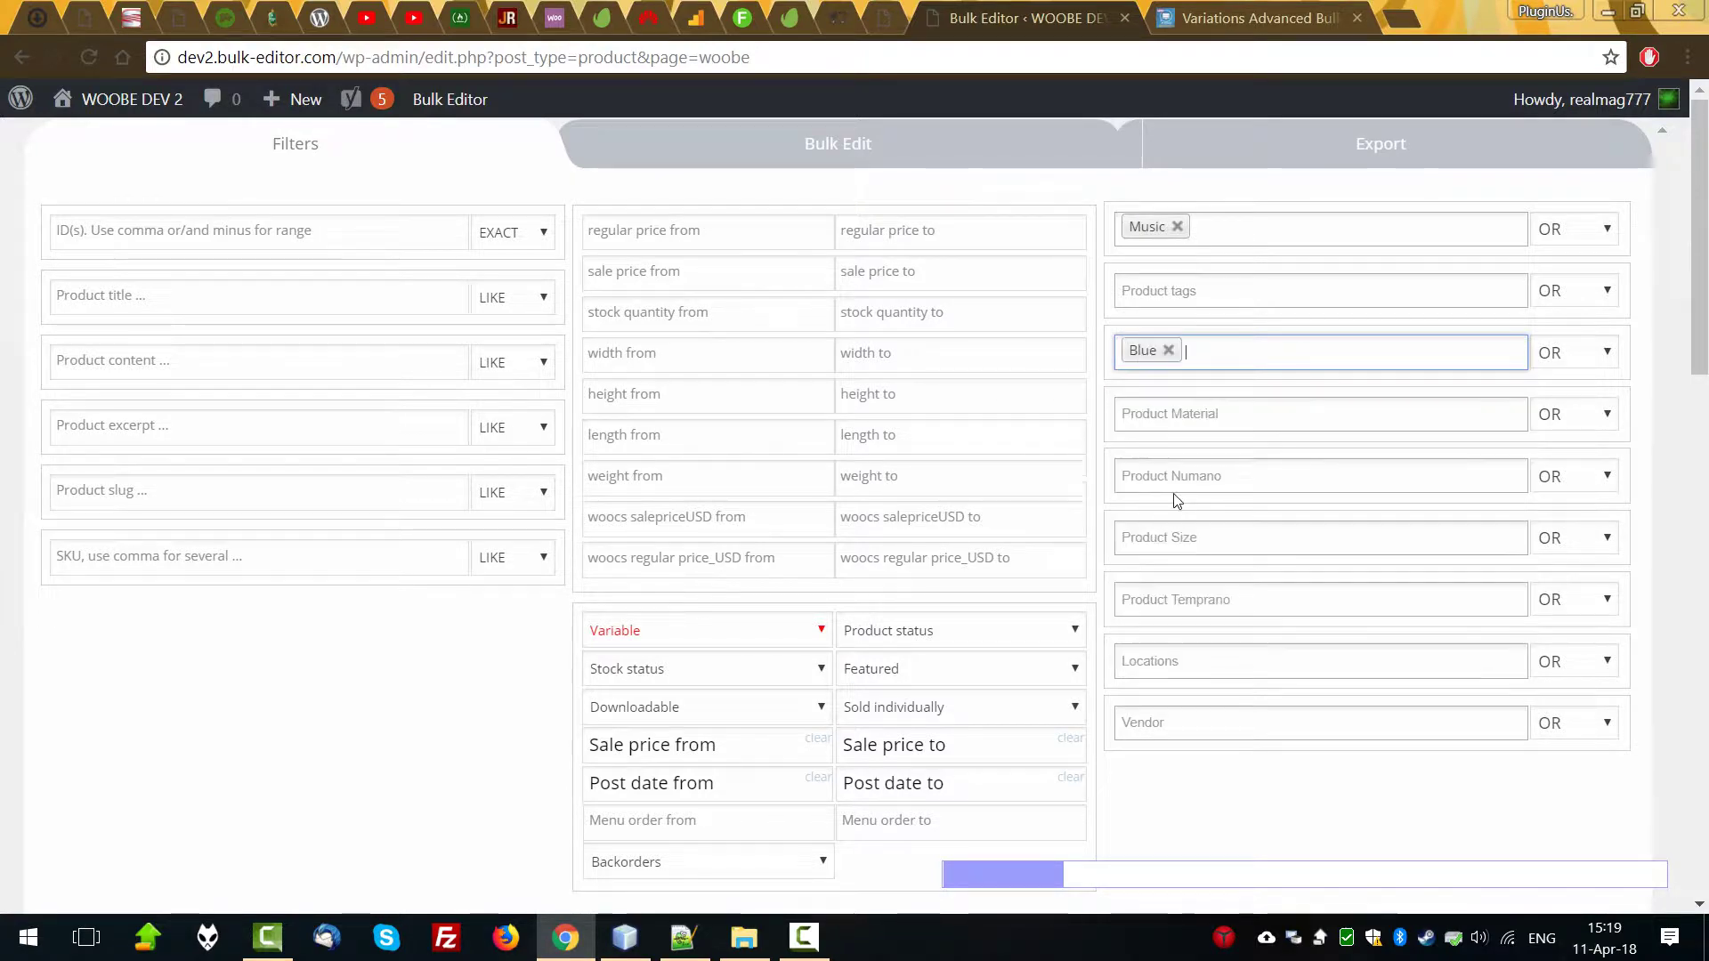
scroll(1160, 438, "down", 3)
scroll(1160, 439, "down", 3)
left_click(85, 370)
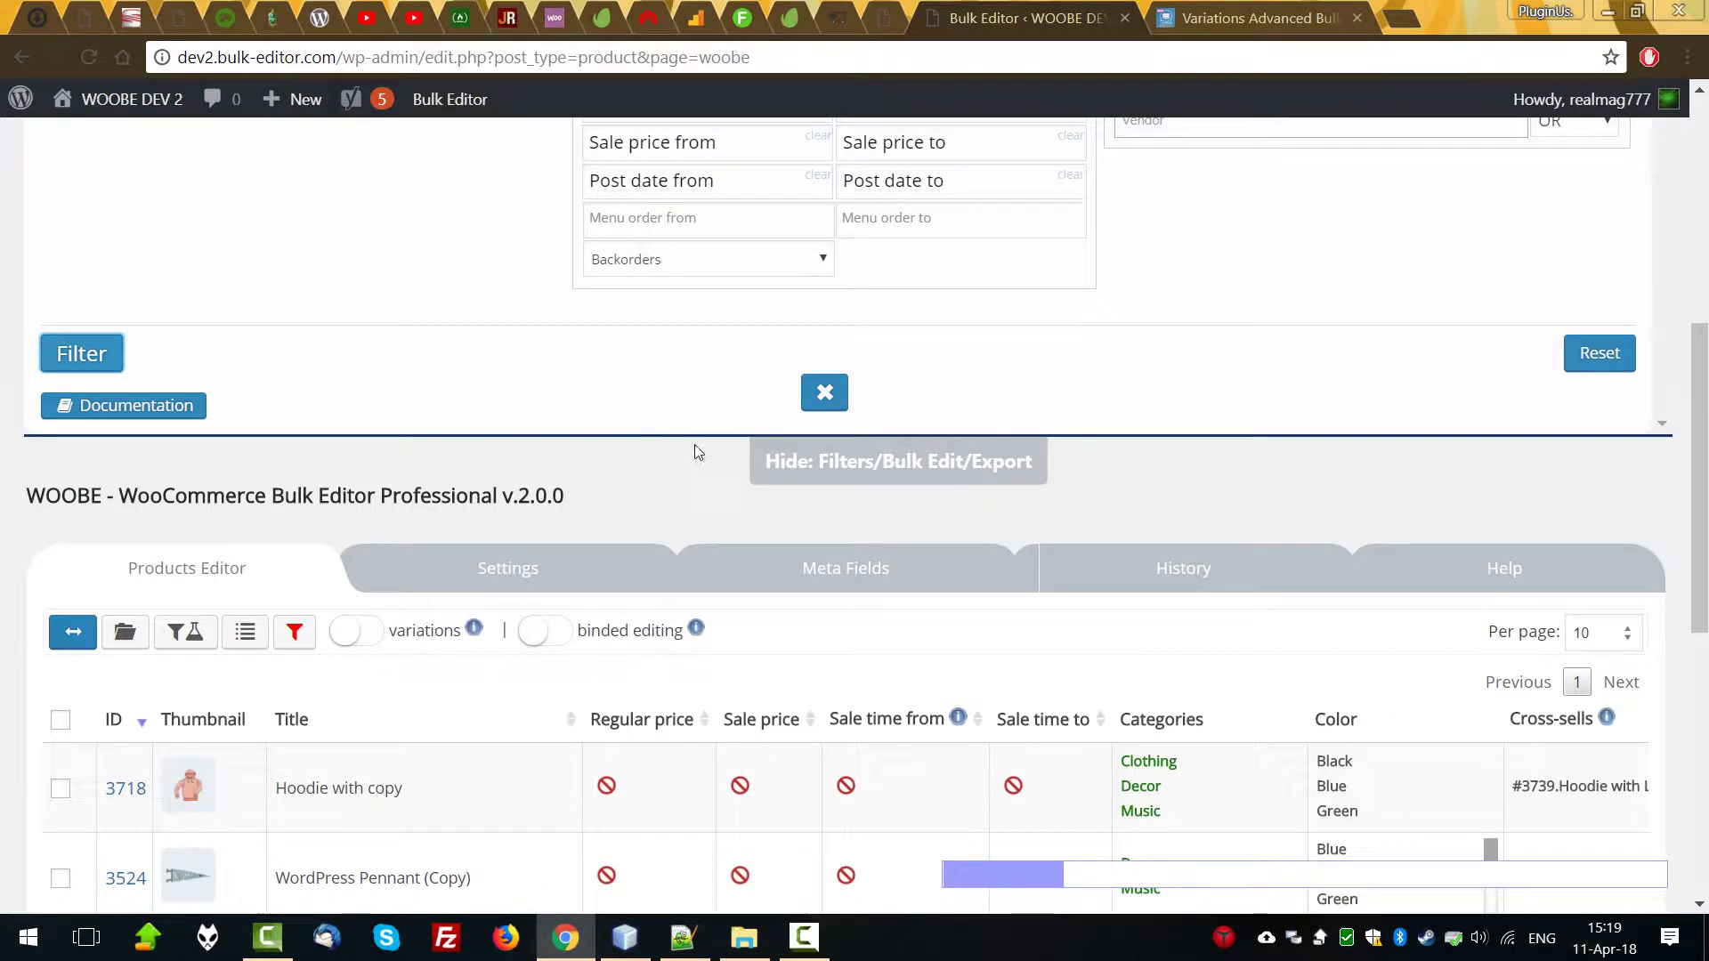
Turn on the display of variations for the filtered products and look through the resulting list.
scroll(704, 442, "down", 6)
scroll(703, 442, "down", 1)
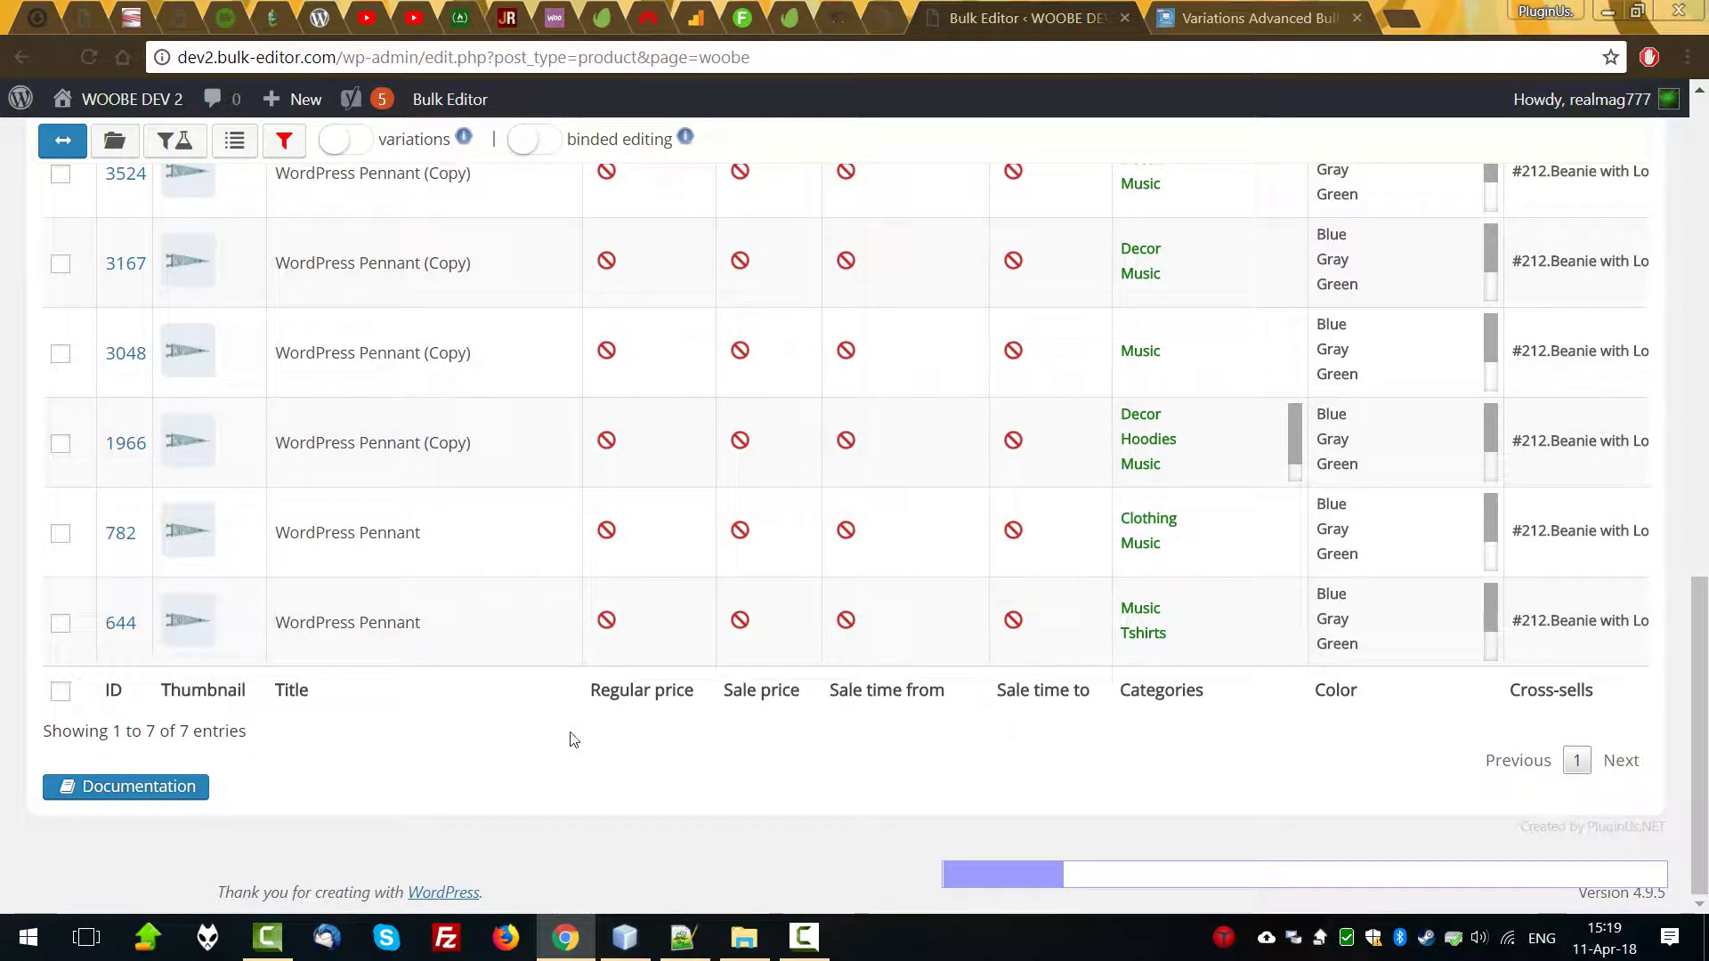
scroll(467, 698, "up", 5)
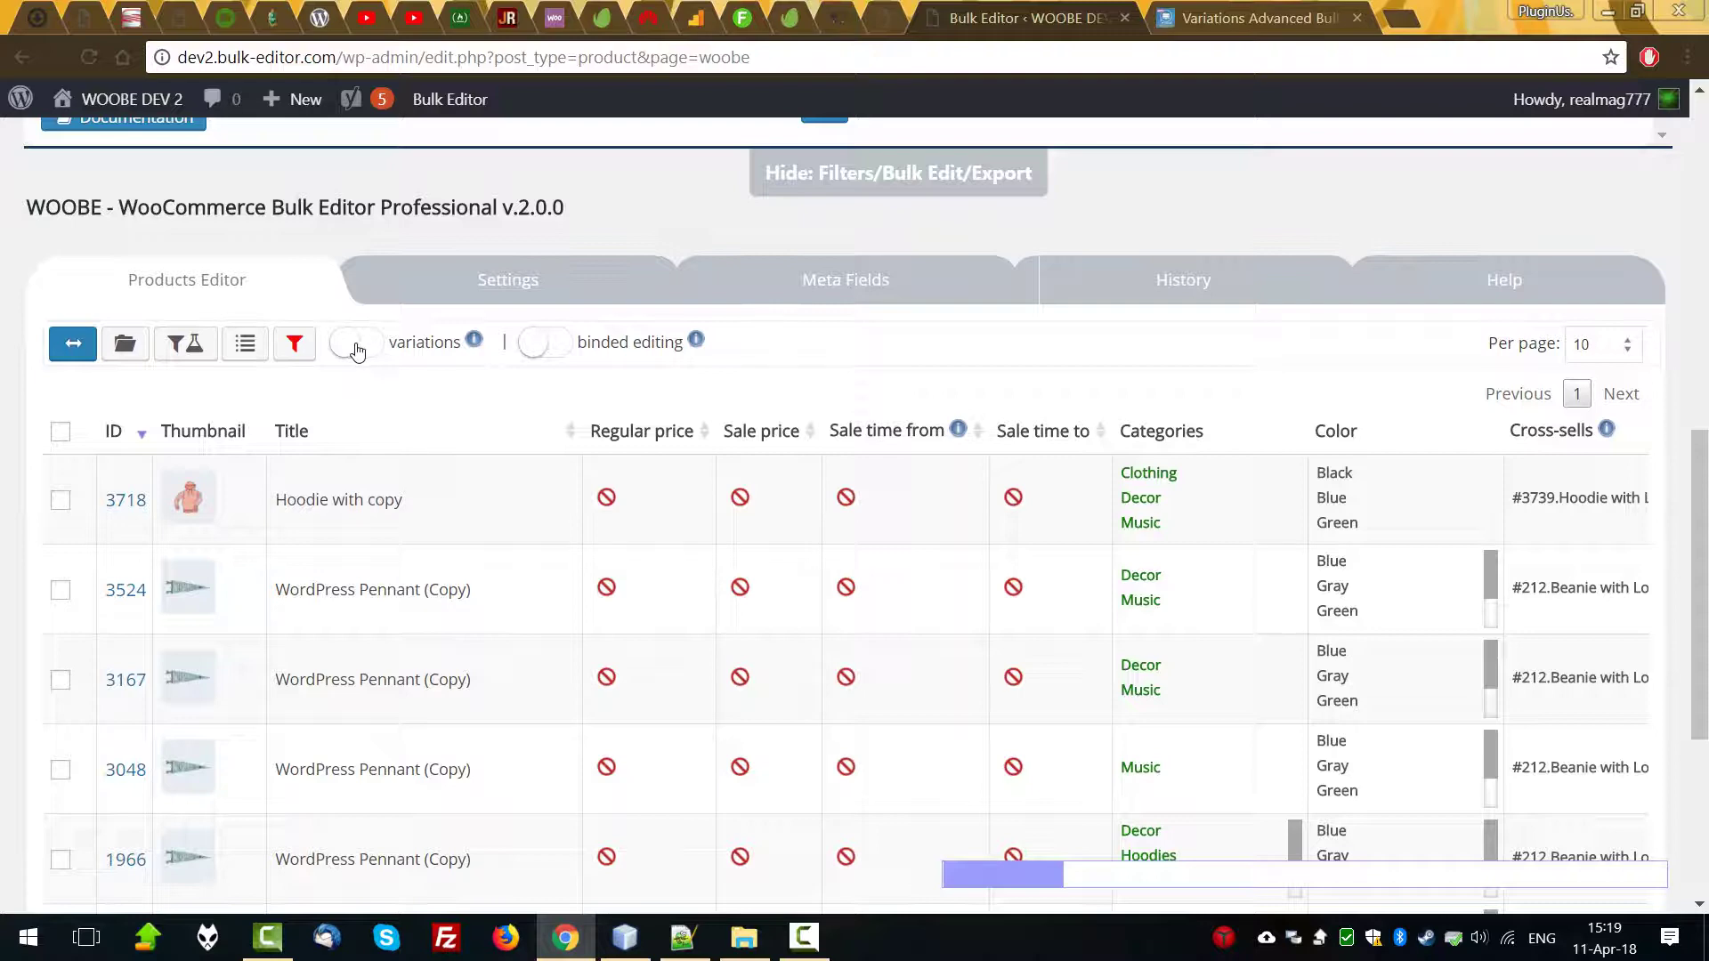
left_click(349, 346)
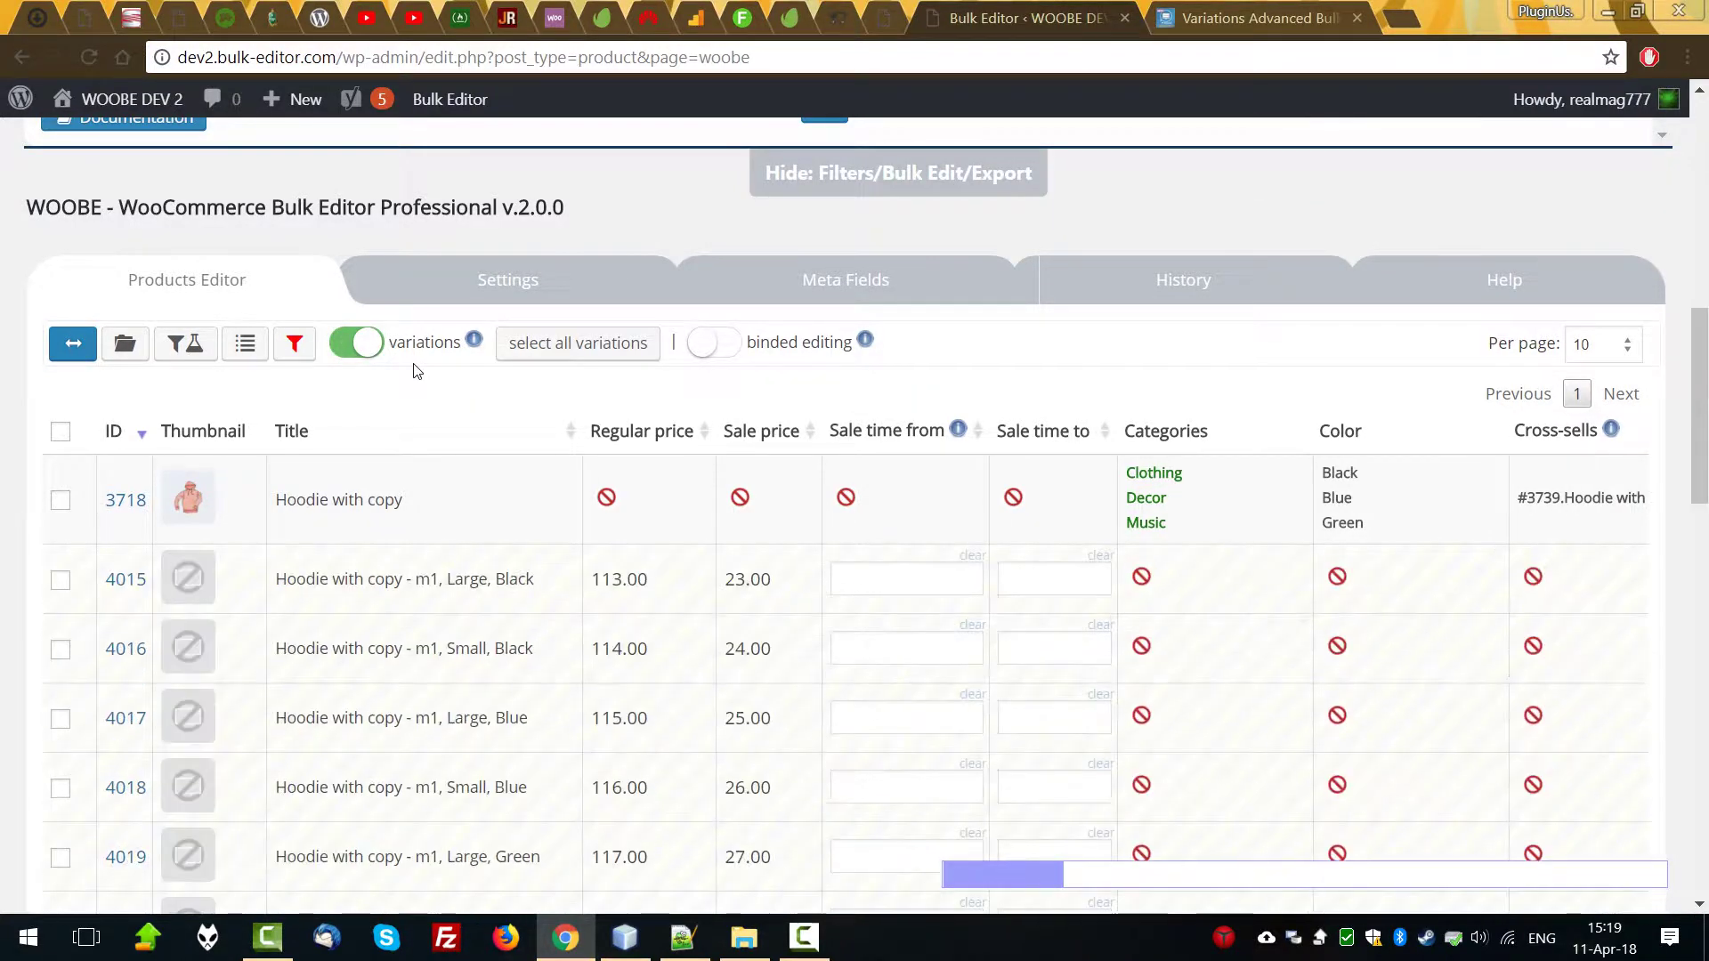
scroll(97, 531, "down", 10)
scroll(119, 531, "up", 10)
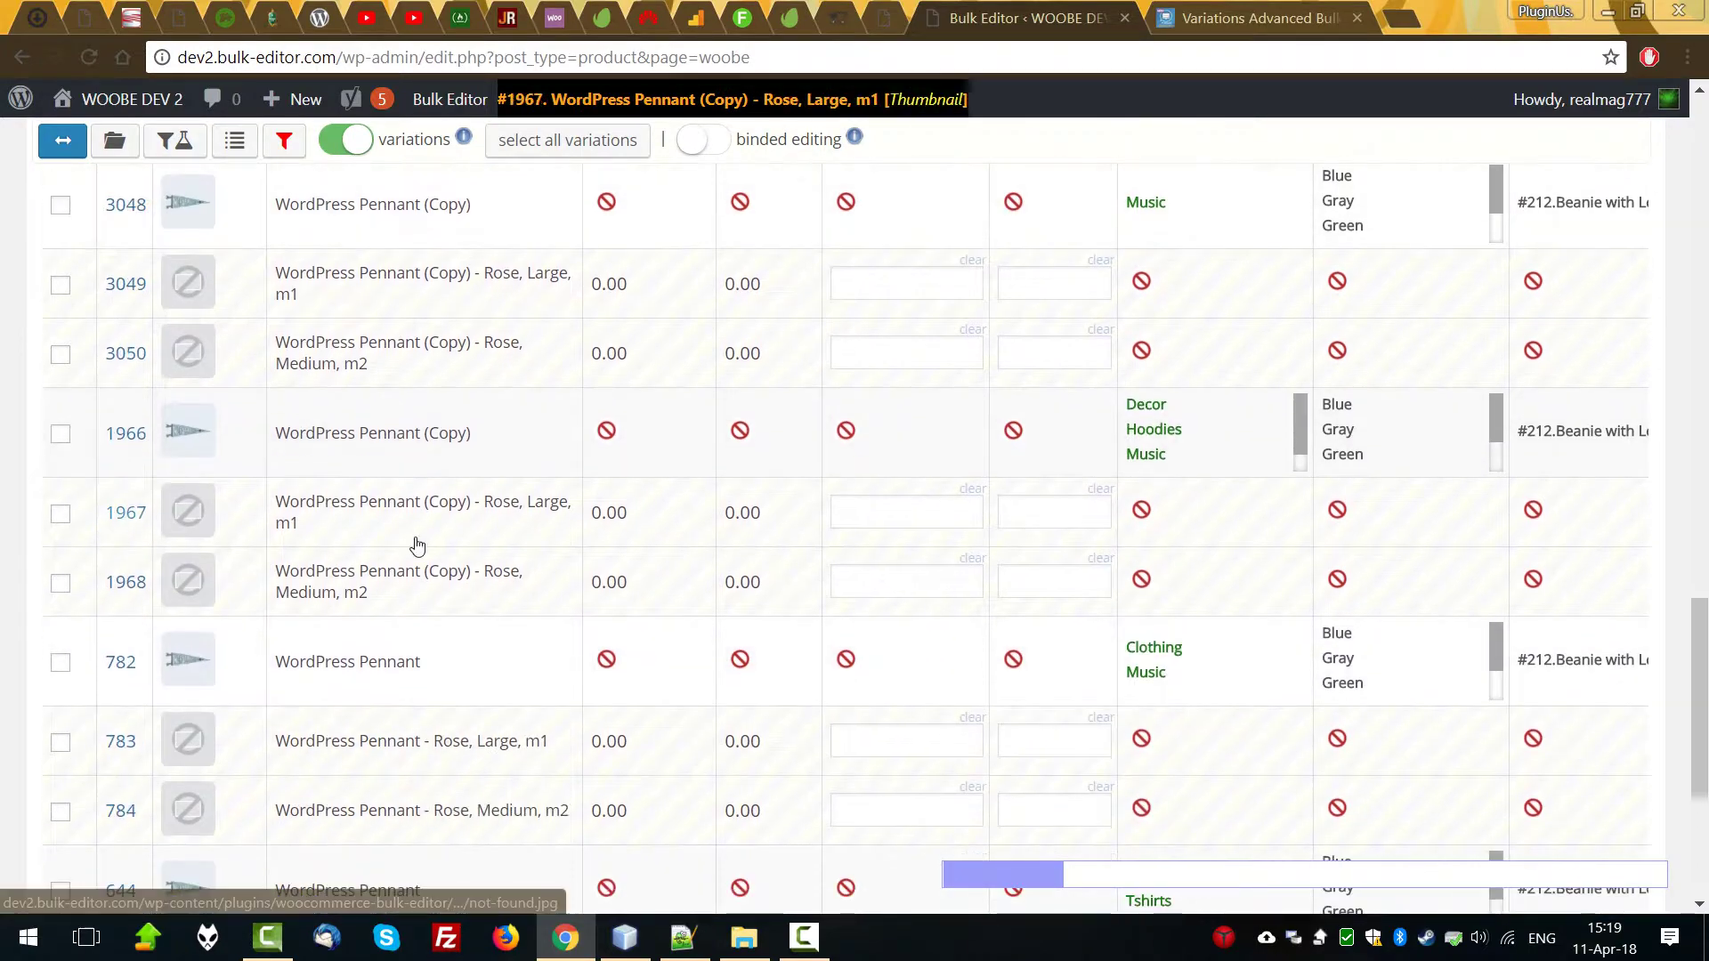
scroll(579, 623, "up", 4)
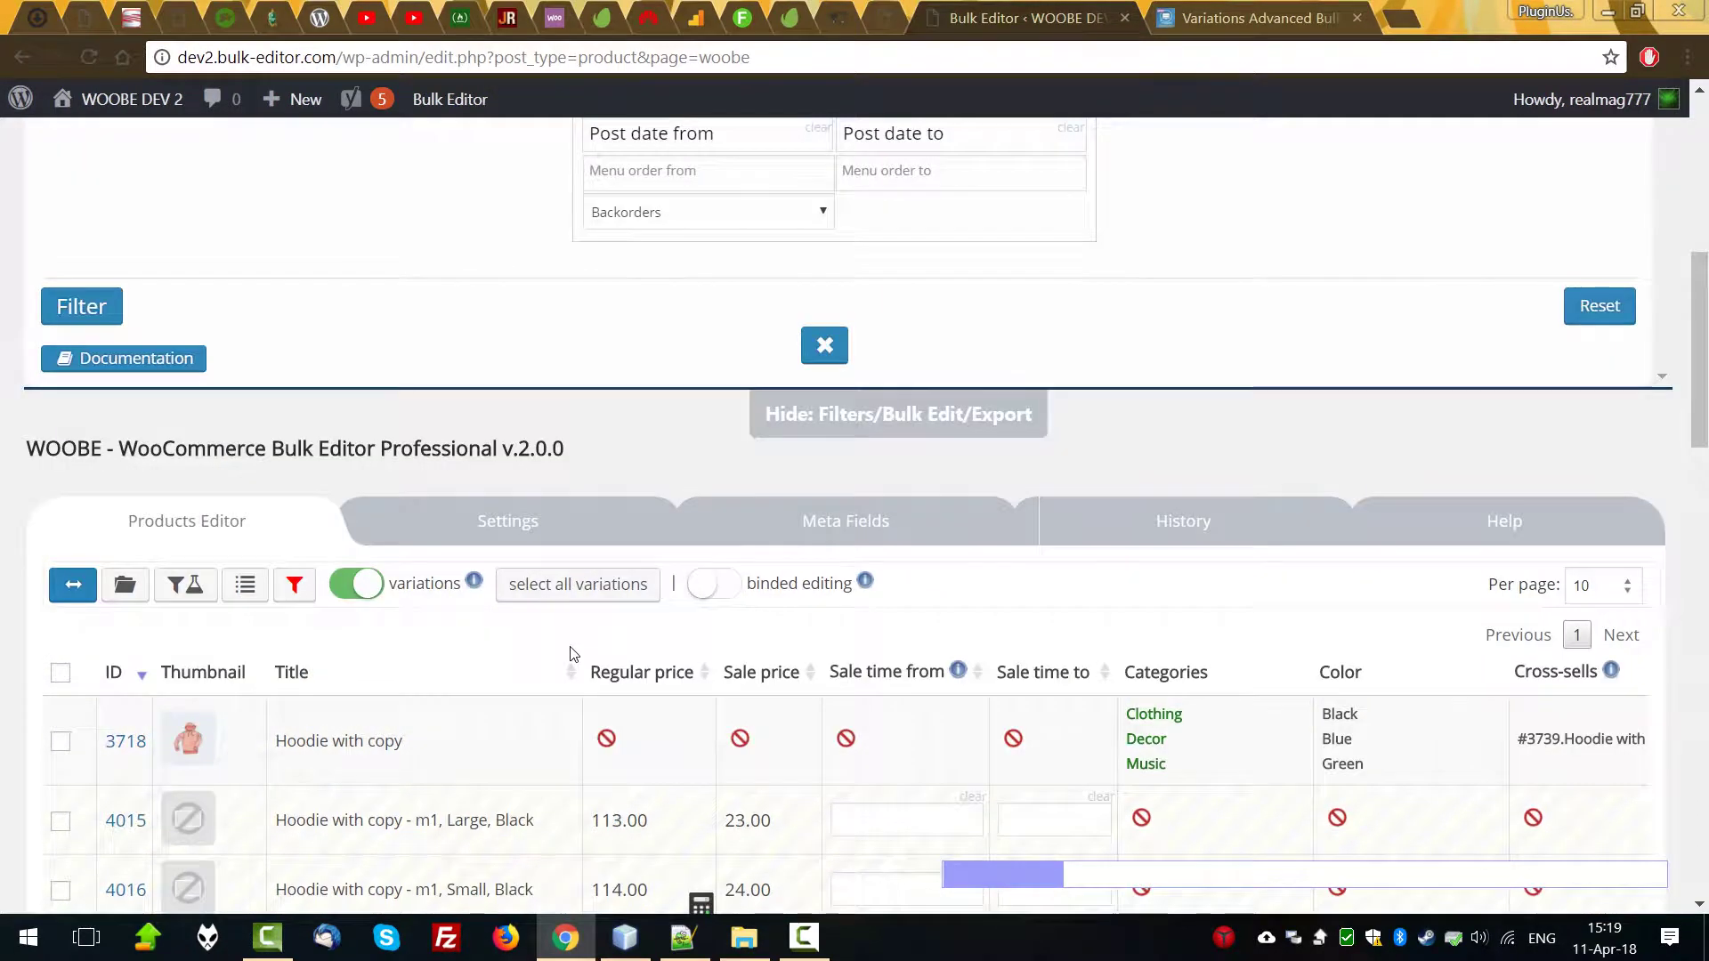
scroll(534, 640, "down", 6)
scroll(527, 638, "up", 5)
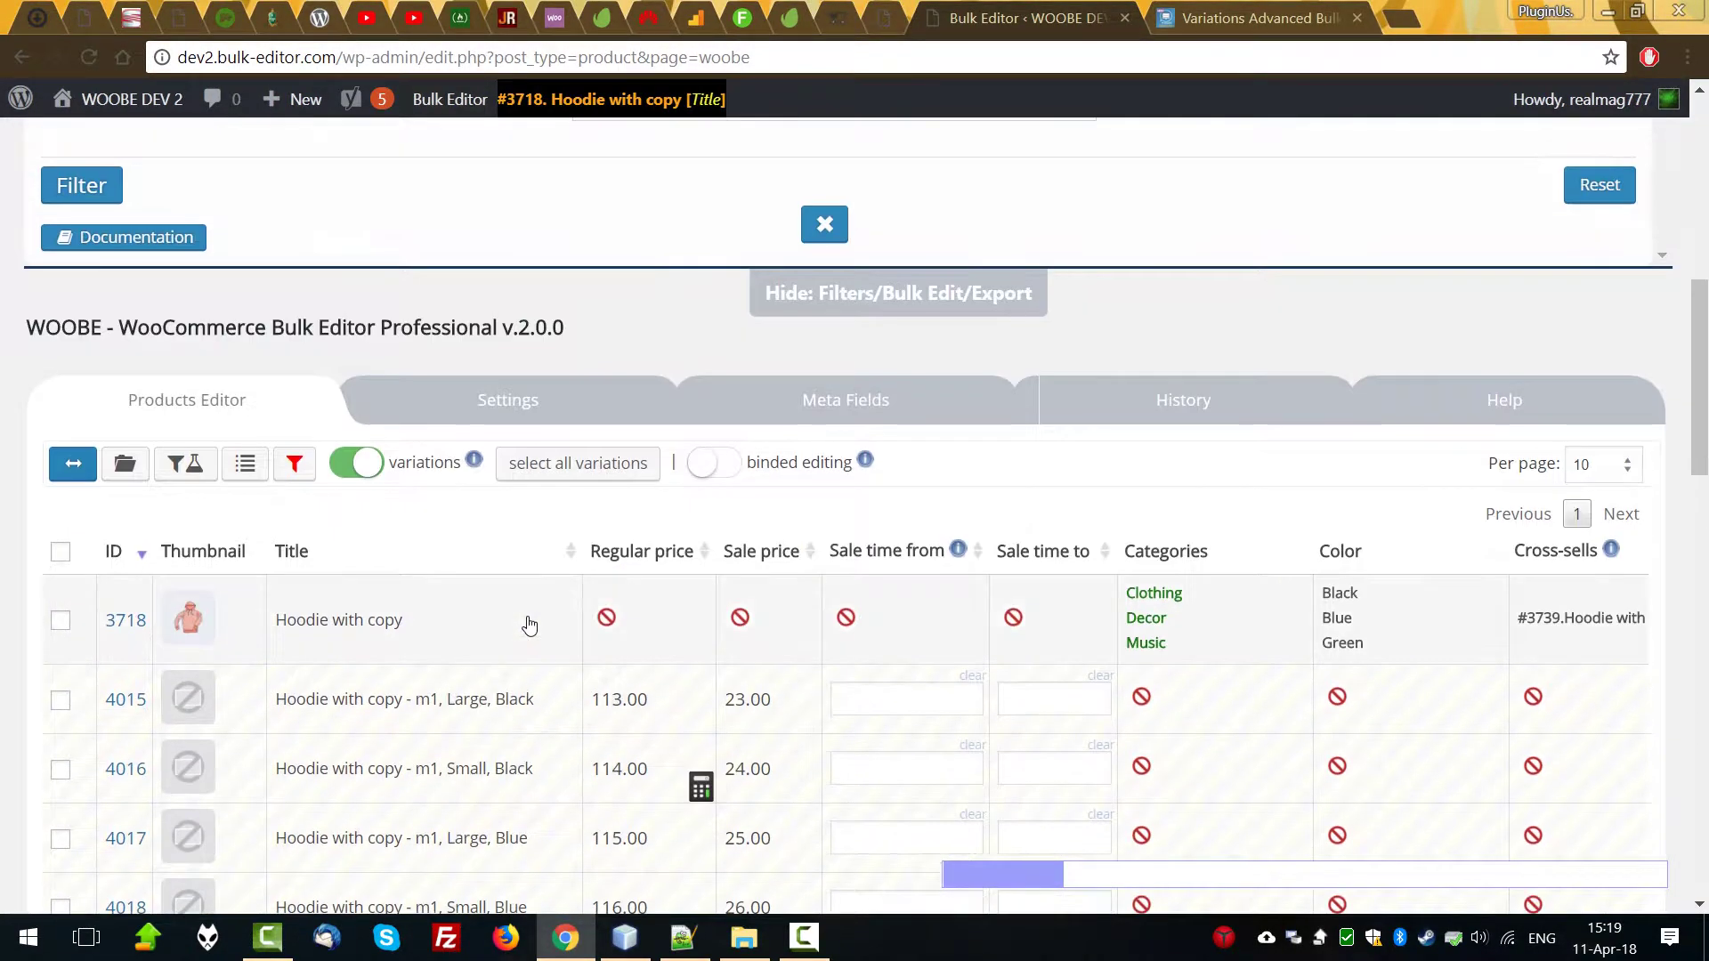
Select all variations of the filtered products and delete them.
left_click(538, 463)
left_click(348, 462)
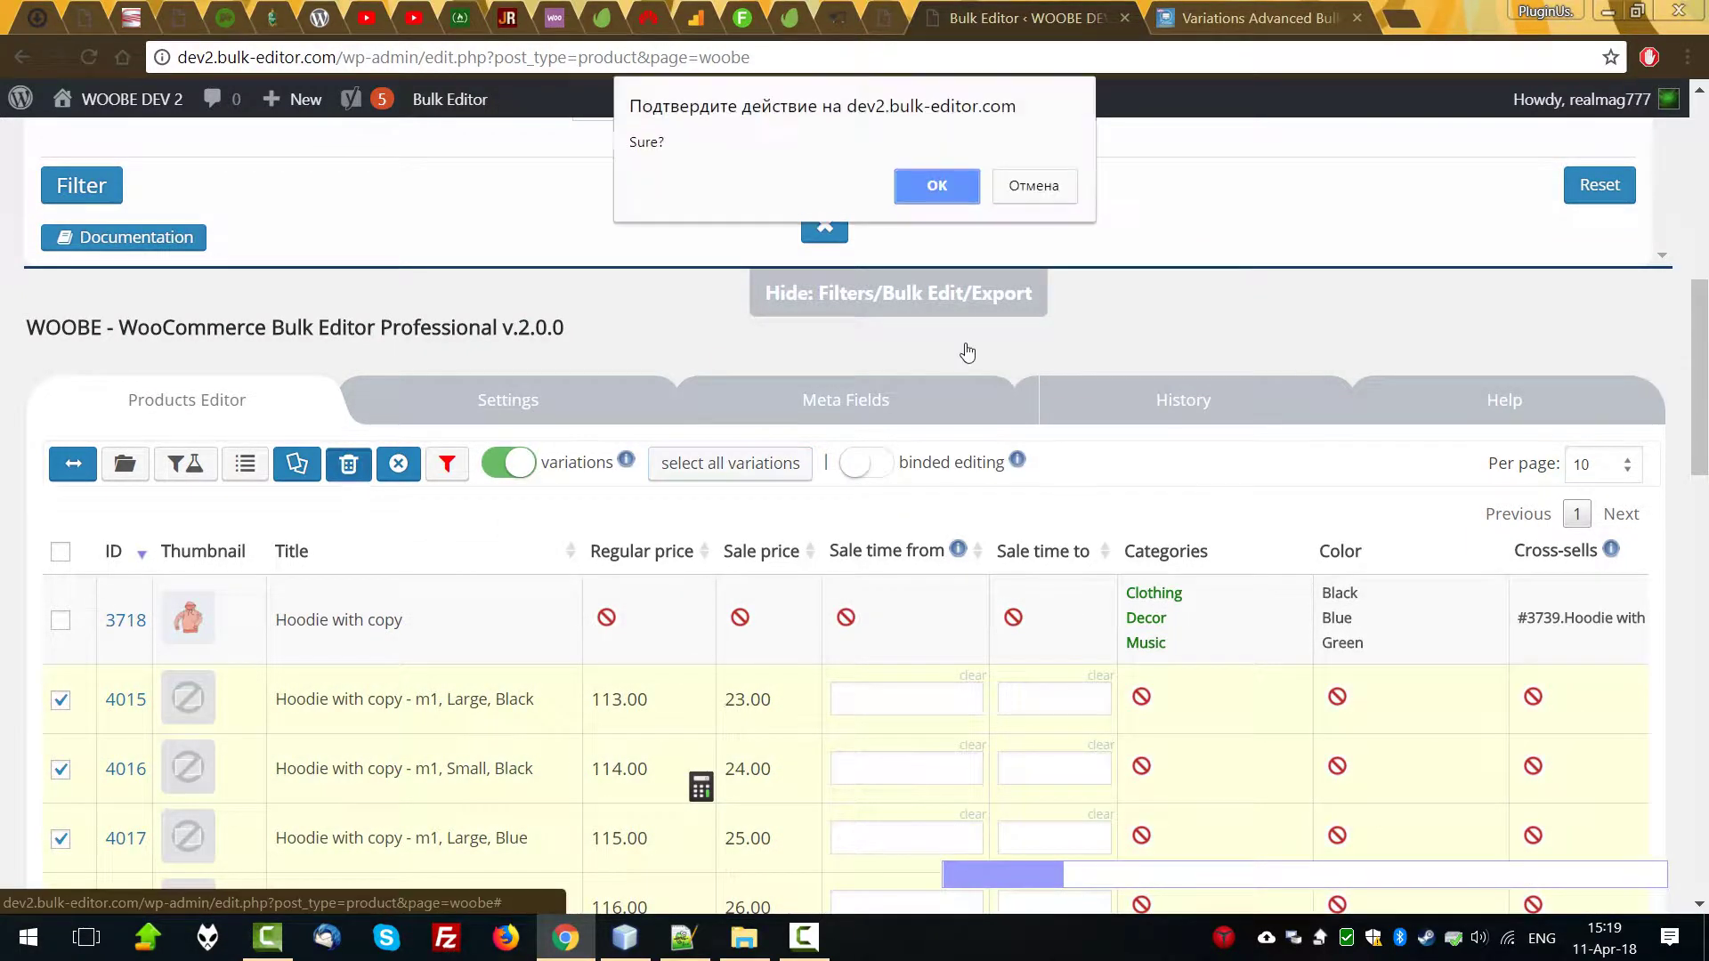
left_click(943, 178)
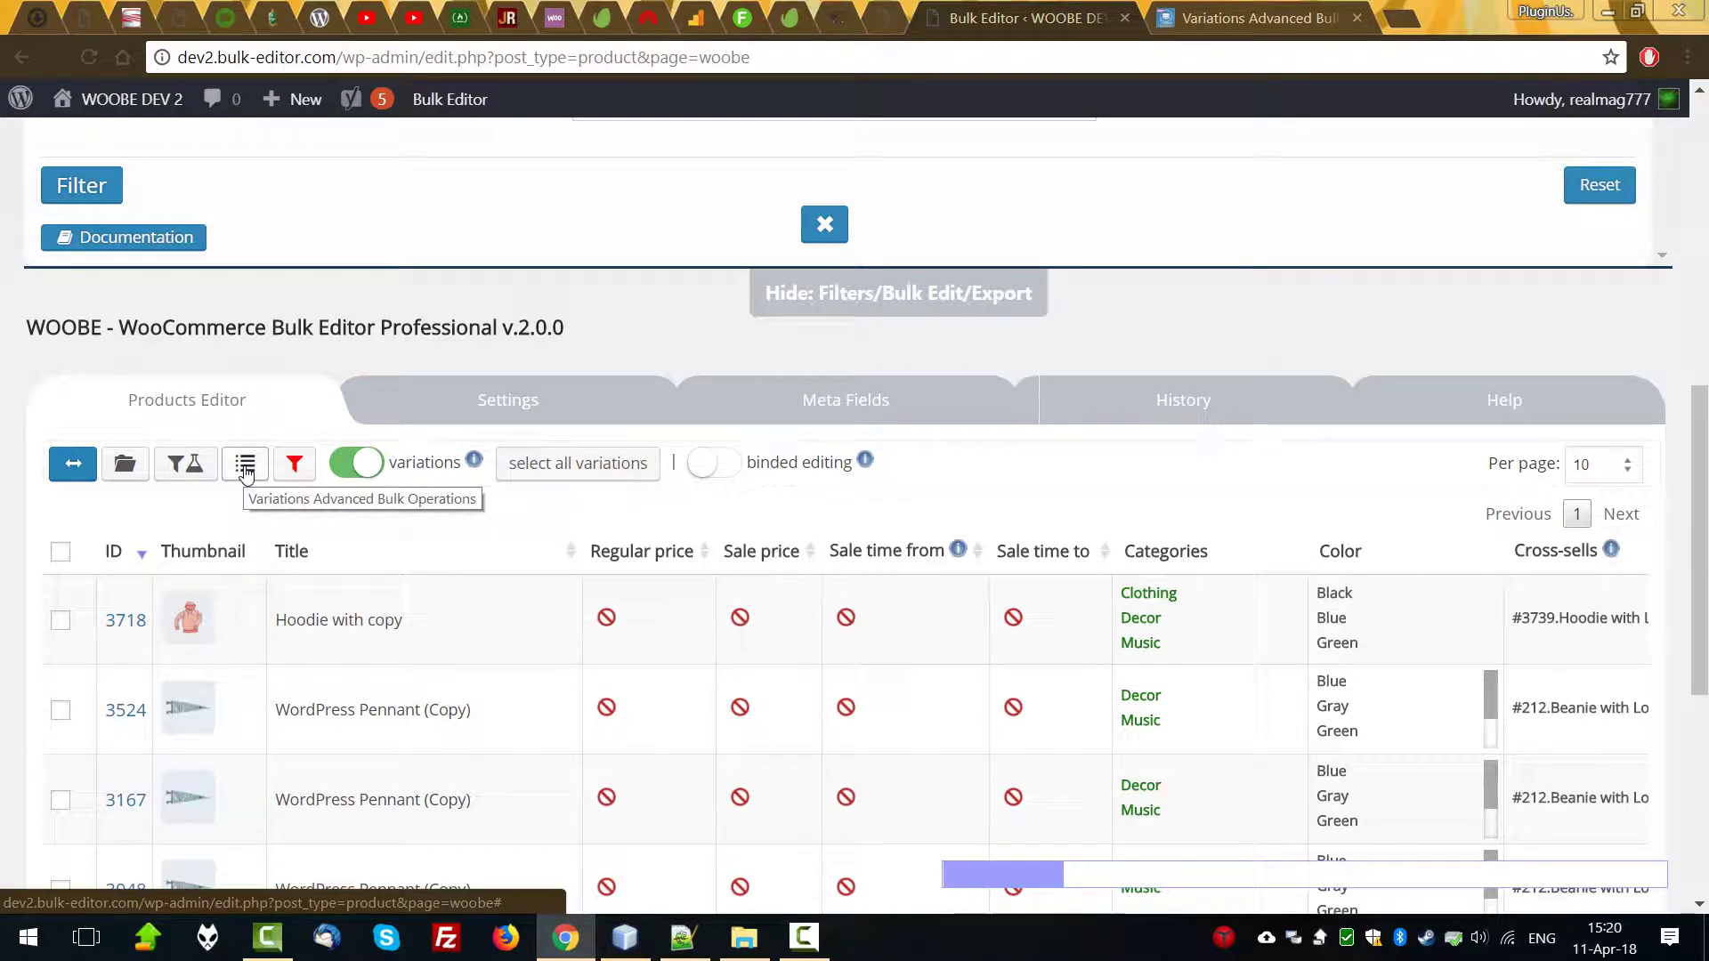
In Variations Advanced Bulk Operations, select the attributes Color, Material and Size for creating variations.
left_click(245, 466)
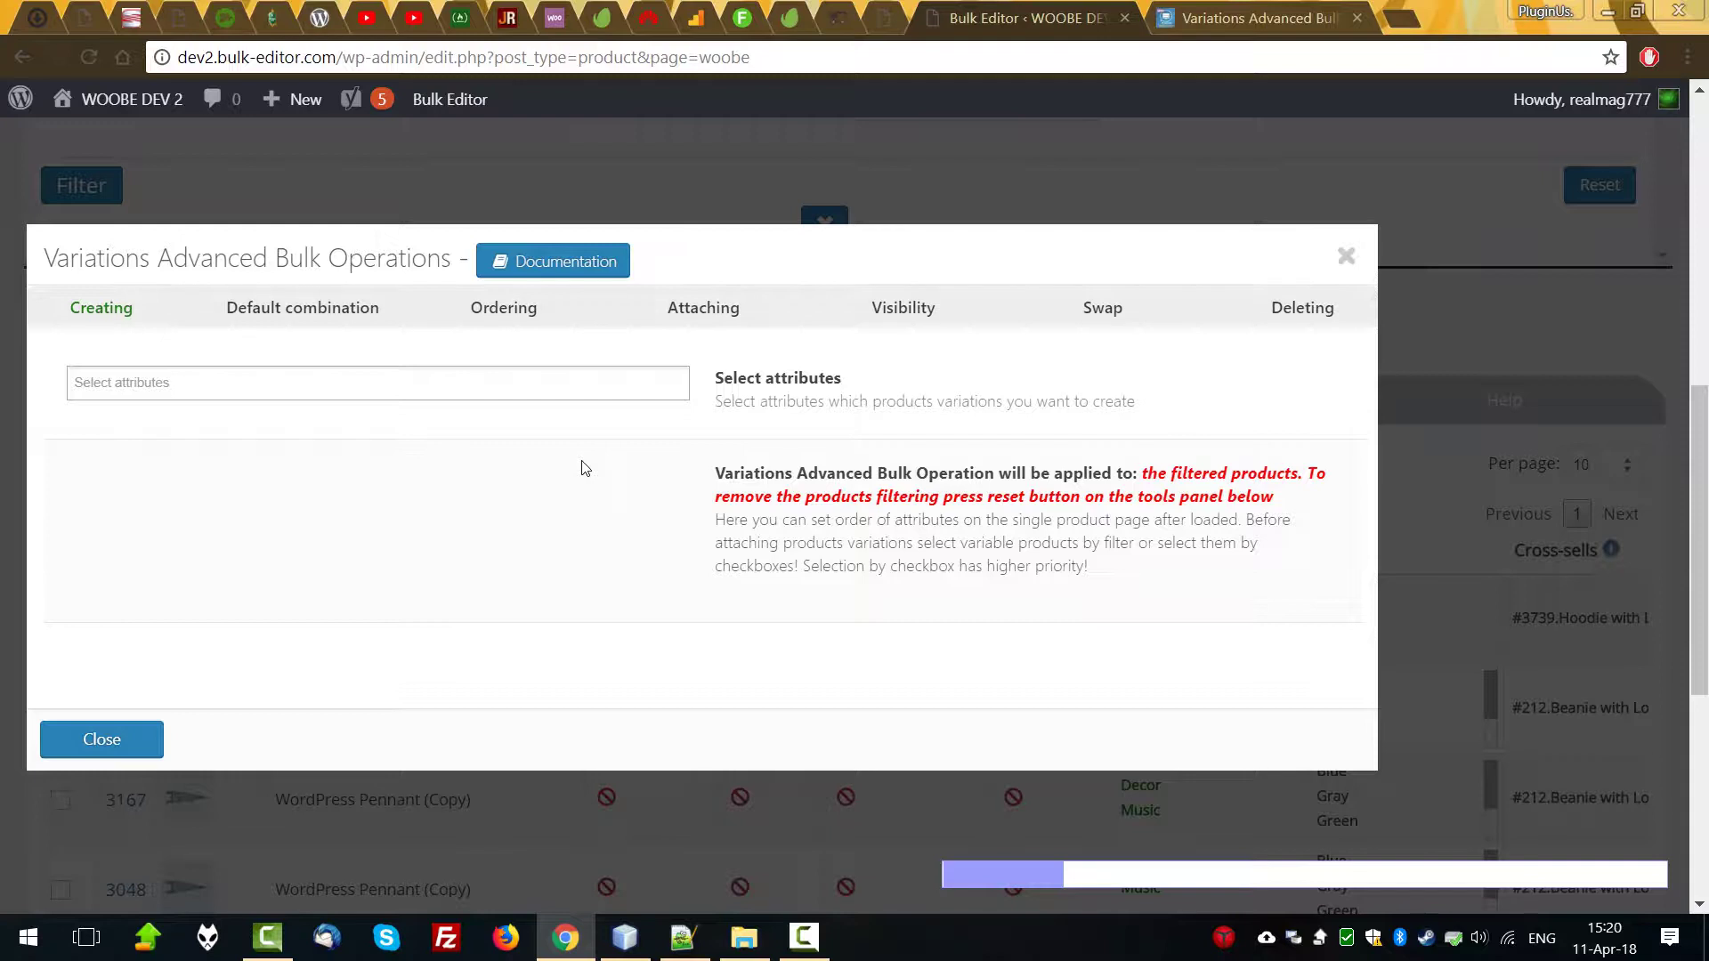
left_click(174, 385)
left_click(147, 416)
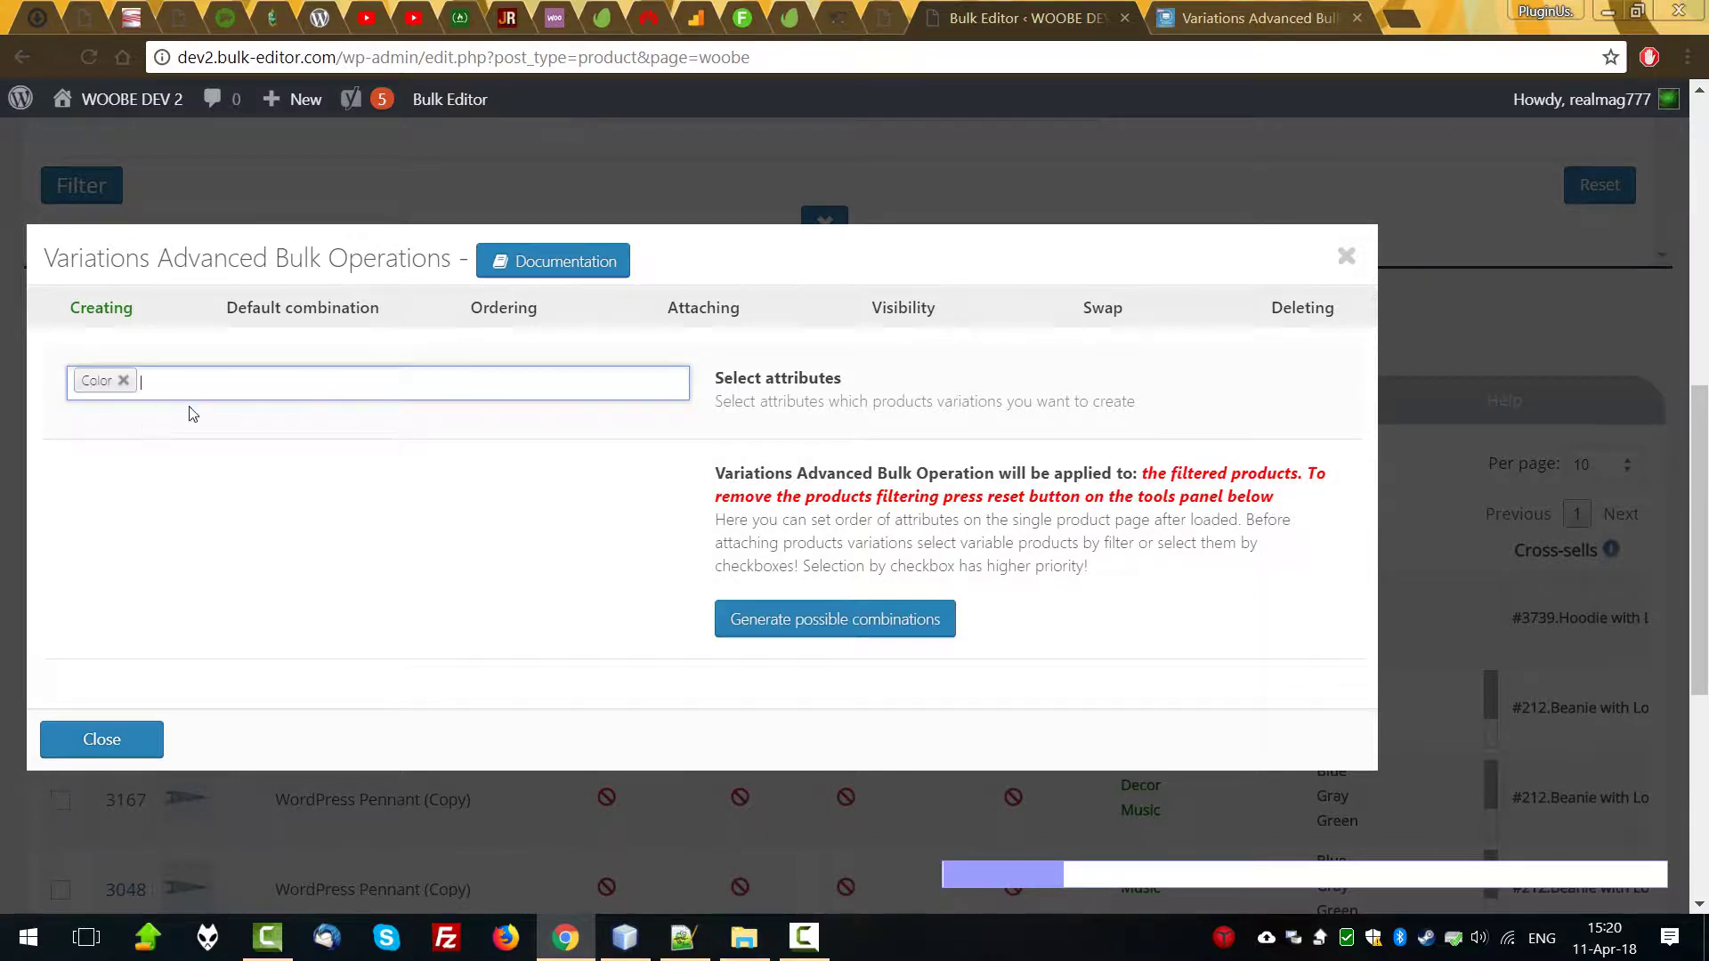
left_click(171, 391)
left_click(119, 449)
left_click(255, 385)
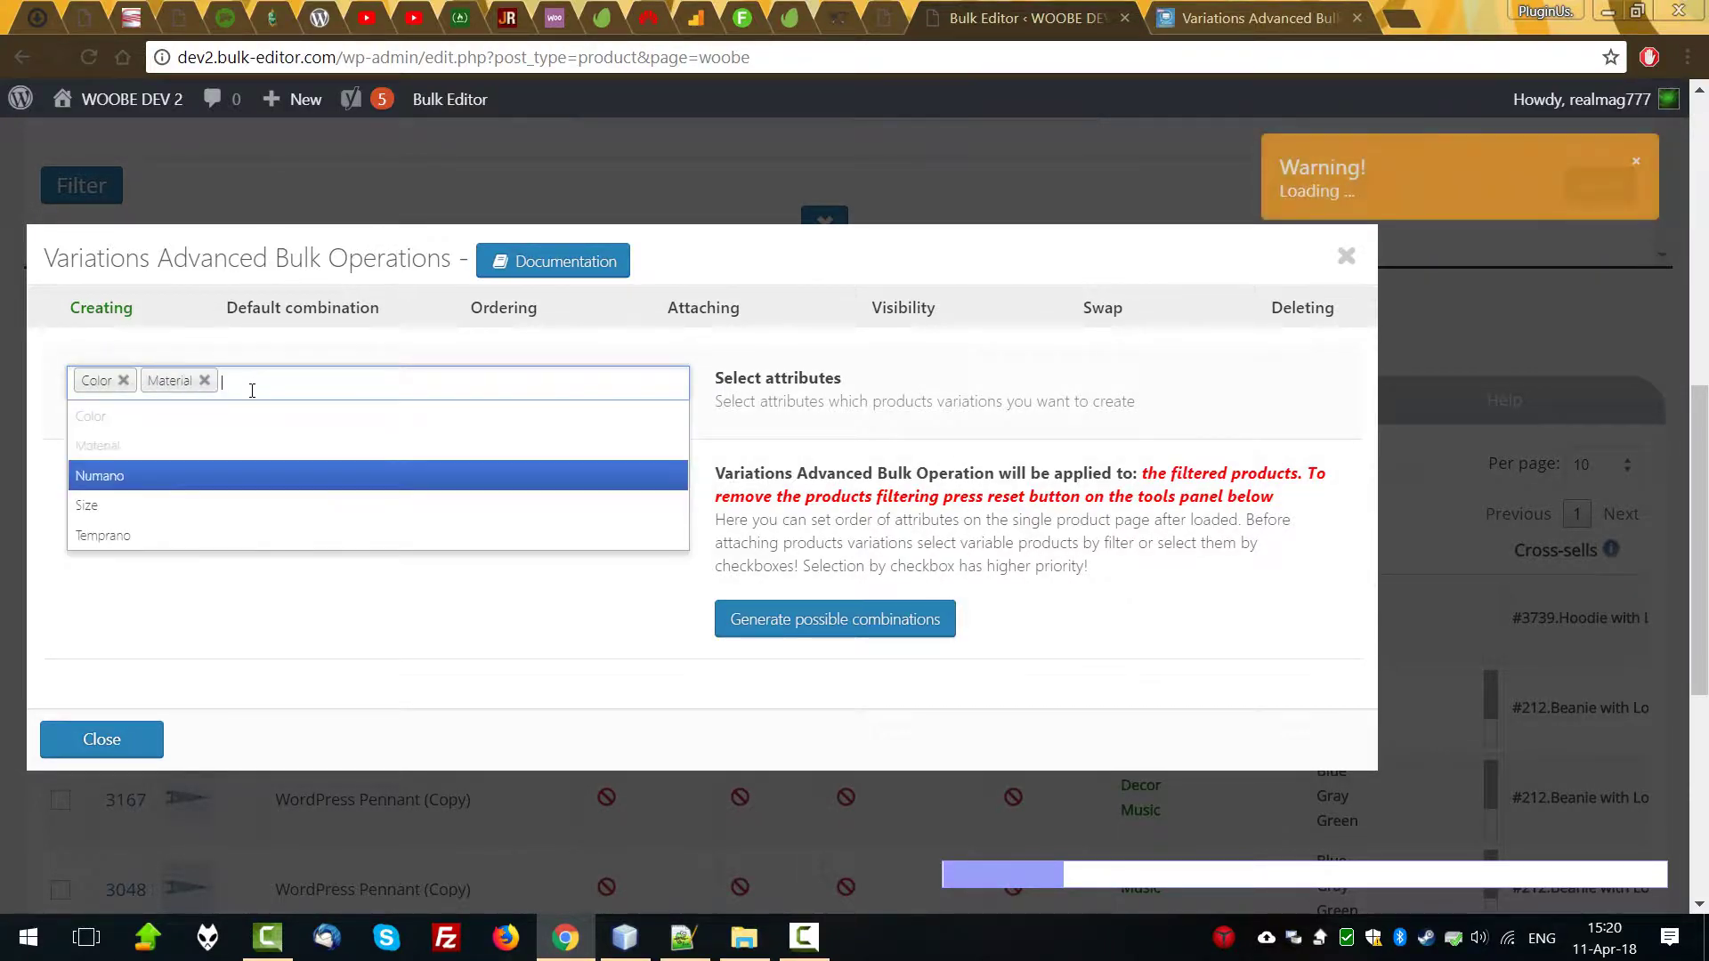
left_click(85, 505)
Choose Black, Blue and Green as the color terms for the new variations.
left_click(128, 498)
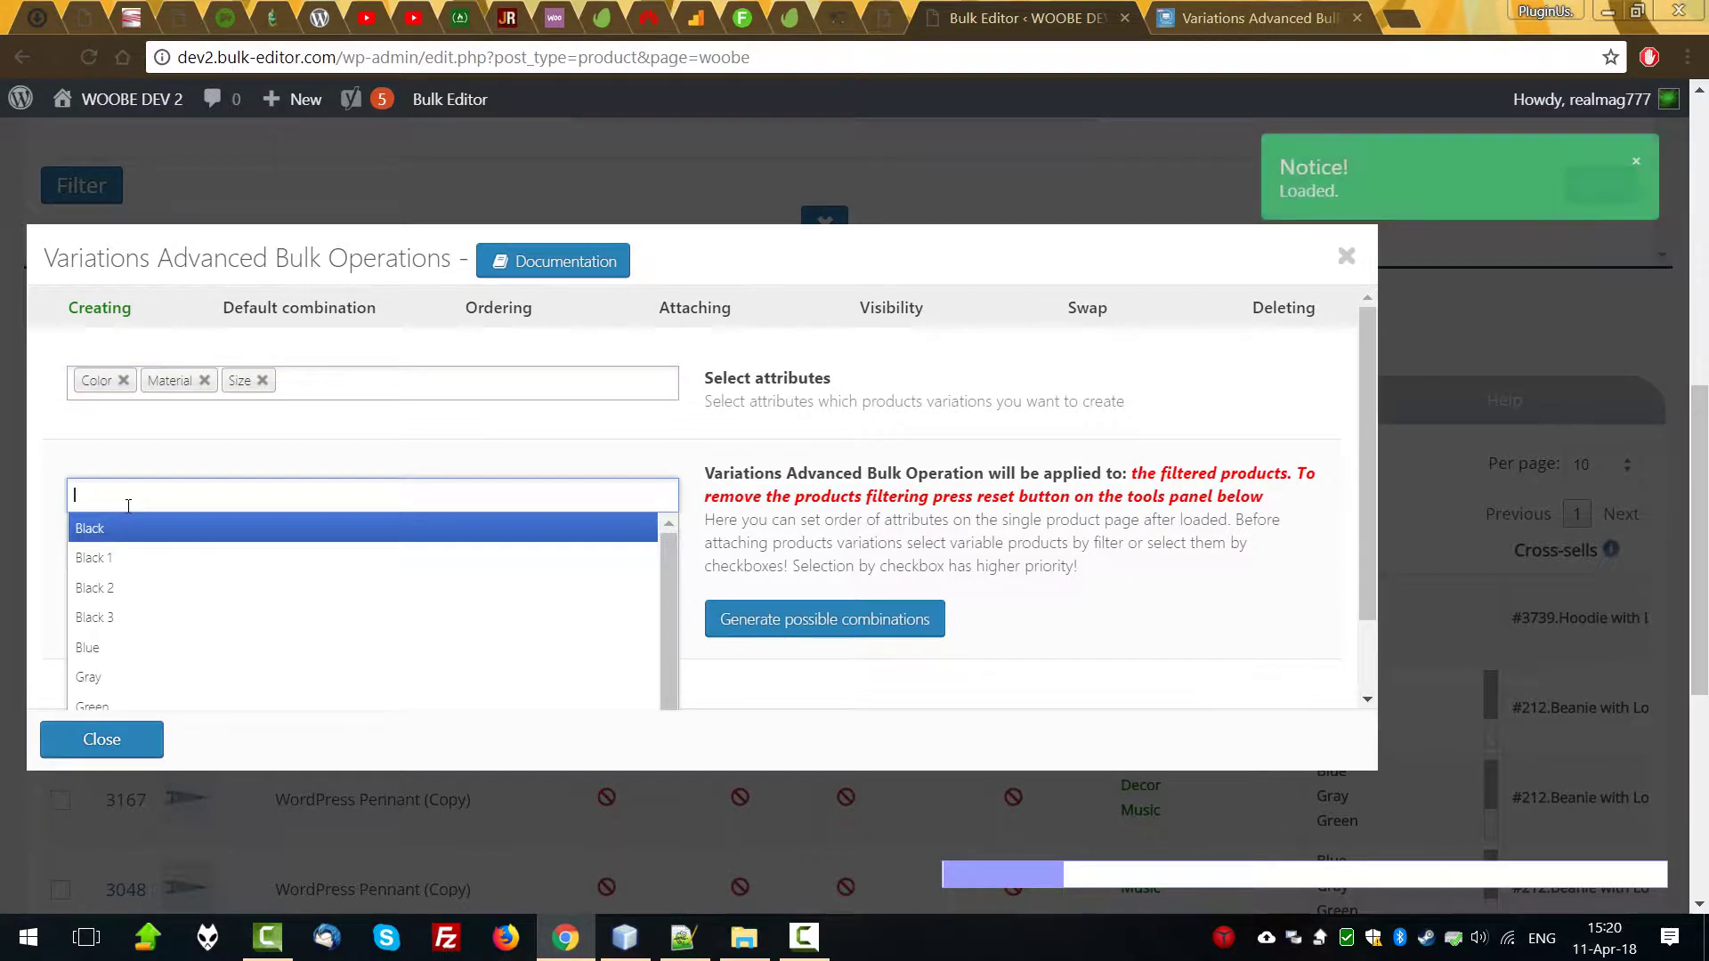
left_click(128, 531)
left_click(124, 495)
left_click(115, 647)
left_click(245, 505)
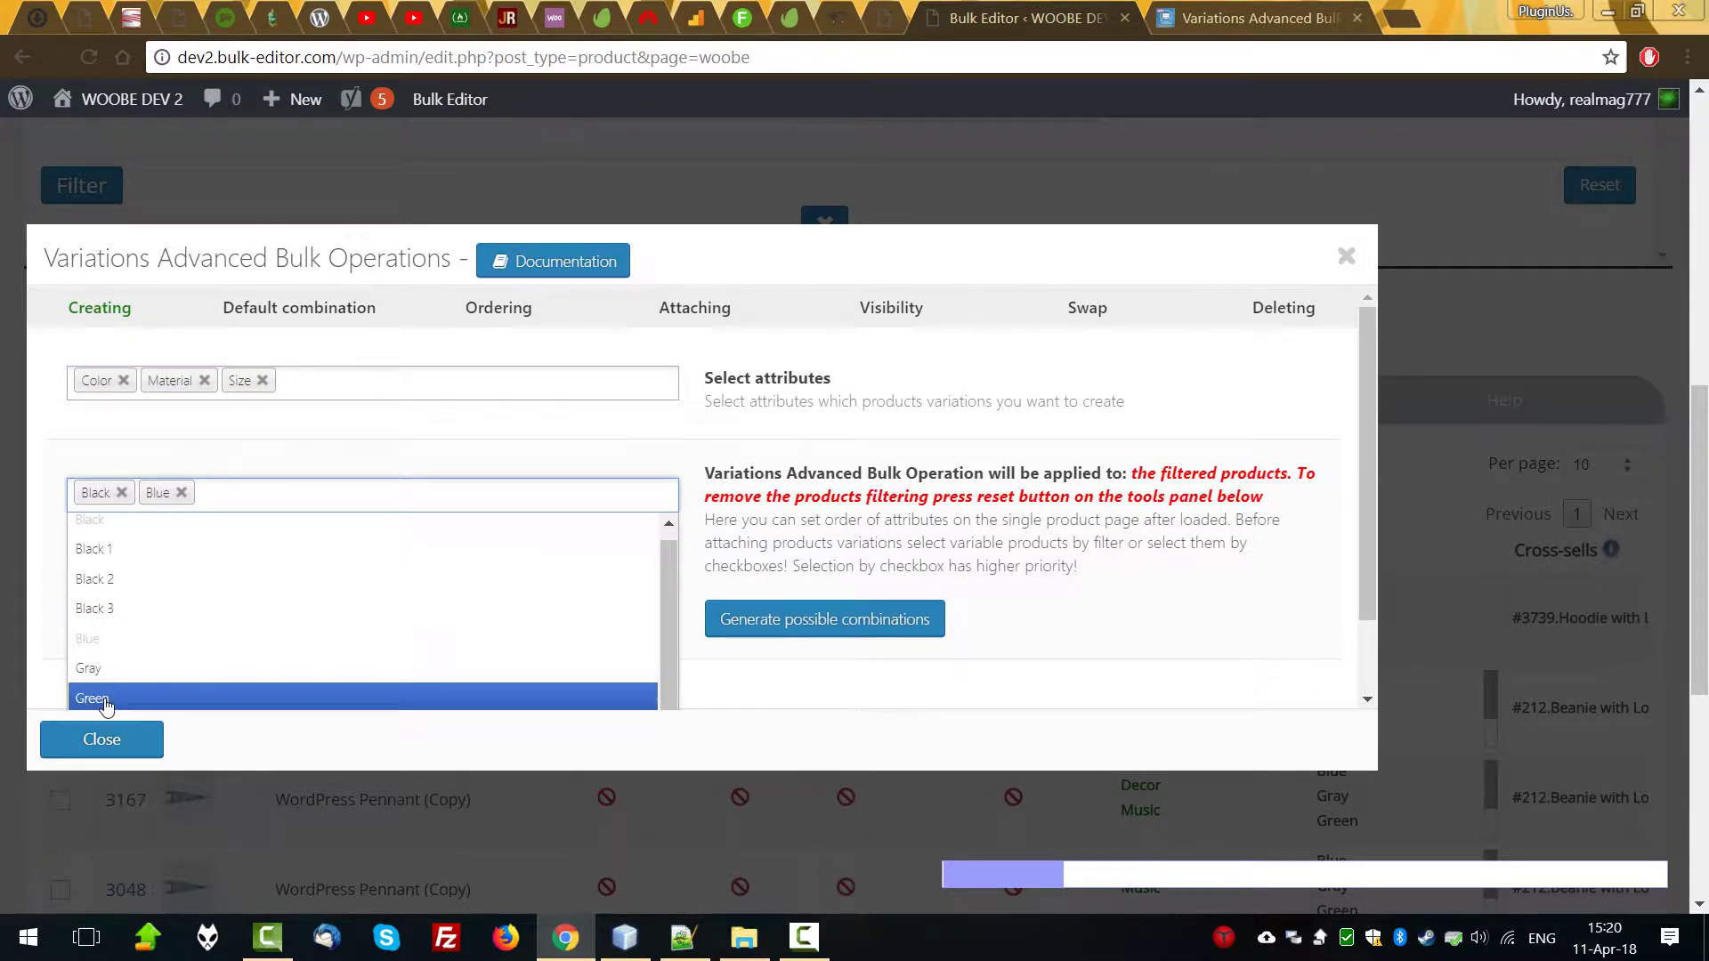
left_click(115, 697)
Choose m1 as the material term and Large and Small as the size terms.
left_click(133, 545)
left_click(113, 573)
left_click(125, 579)
left_click(108, 614)
left_click(169, 589)
left_click(114, 701)
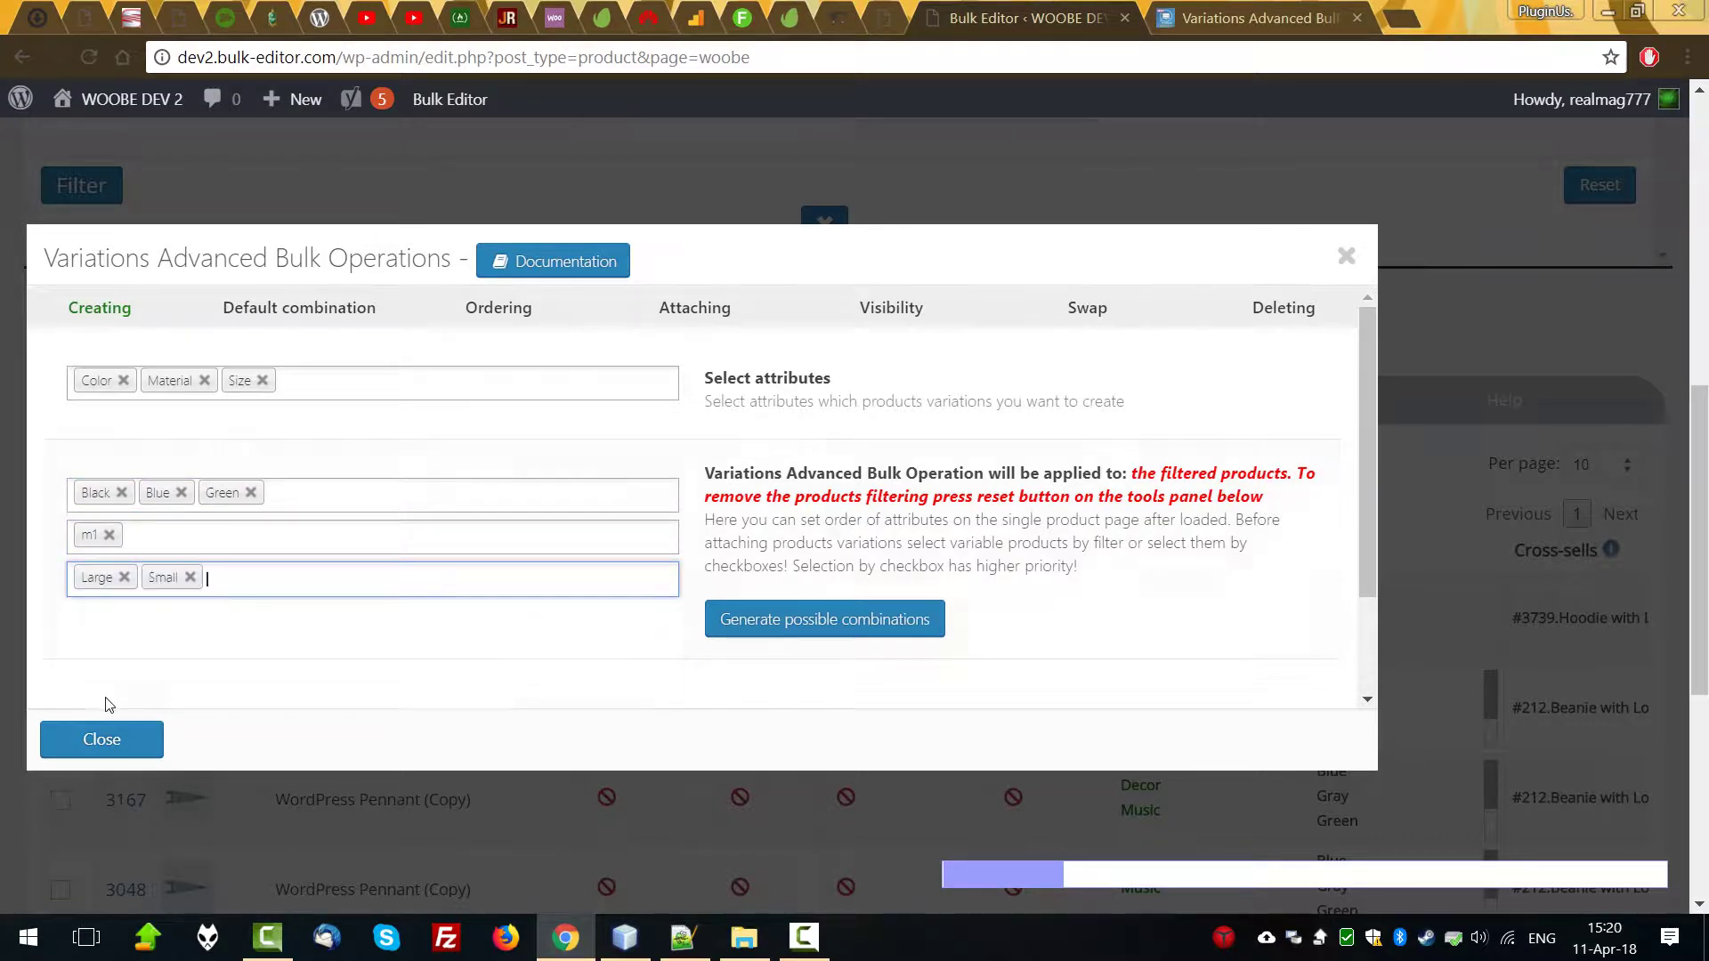
Generate the possible combinations from the chosen color, material and size terms.
left_click(808, 623)
scroll(457, 496, "down", 2)
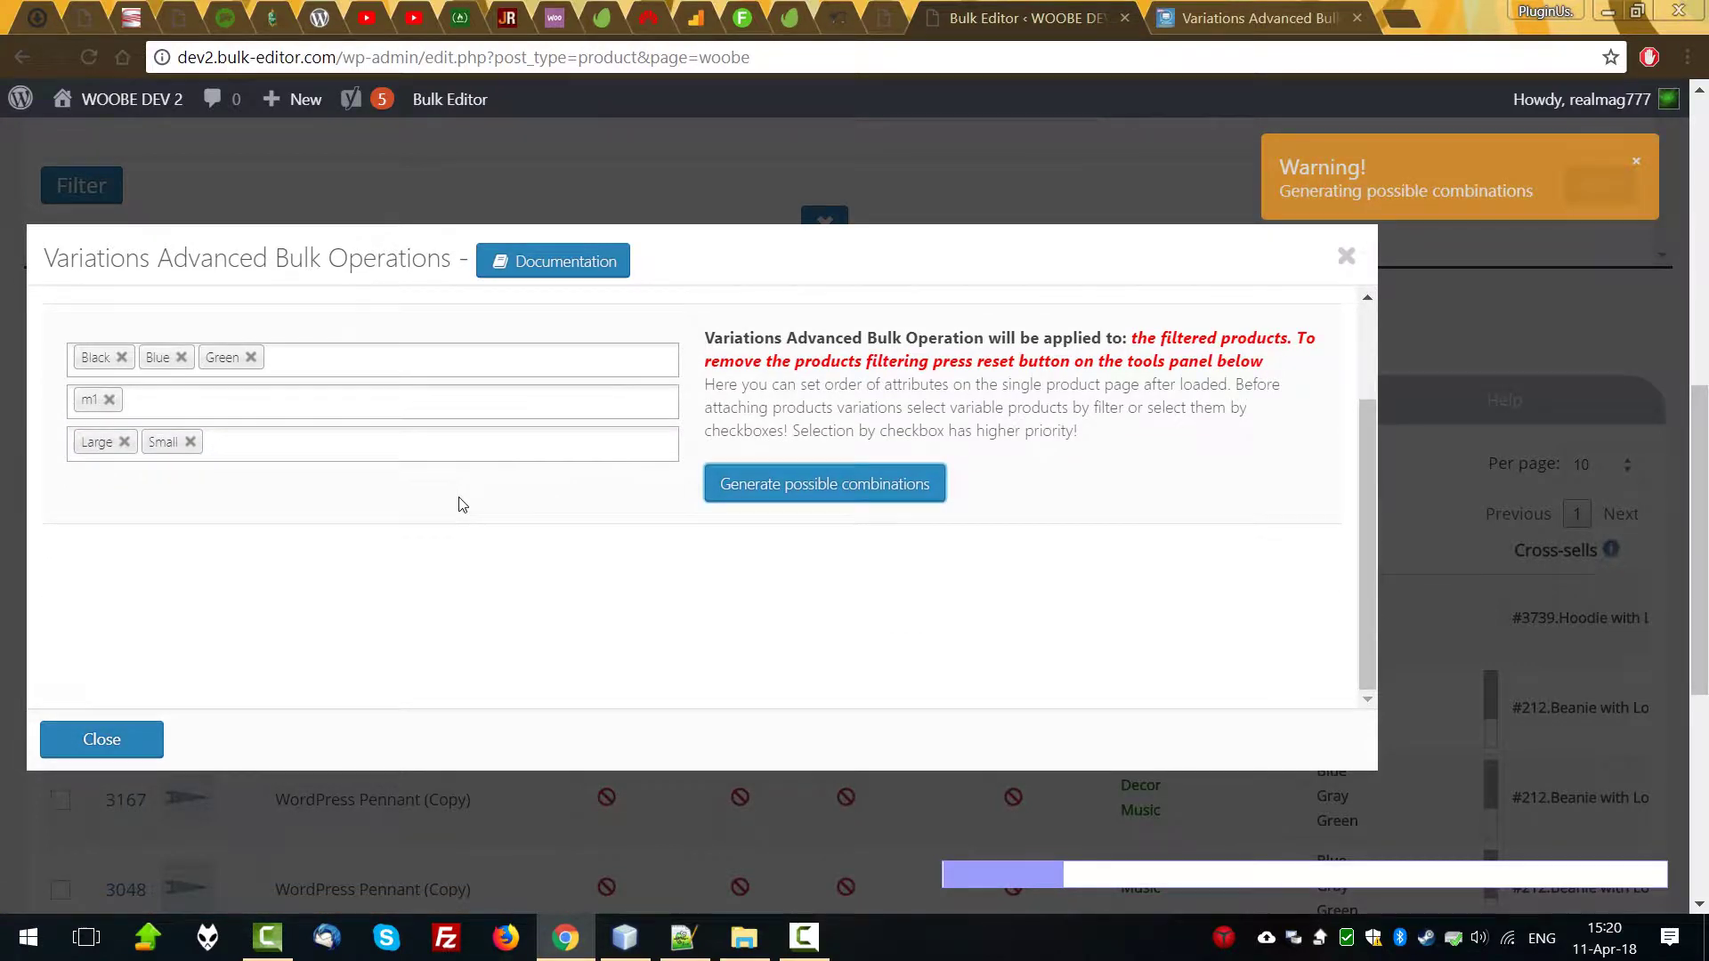
scroll(462, 503, "down", 3)
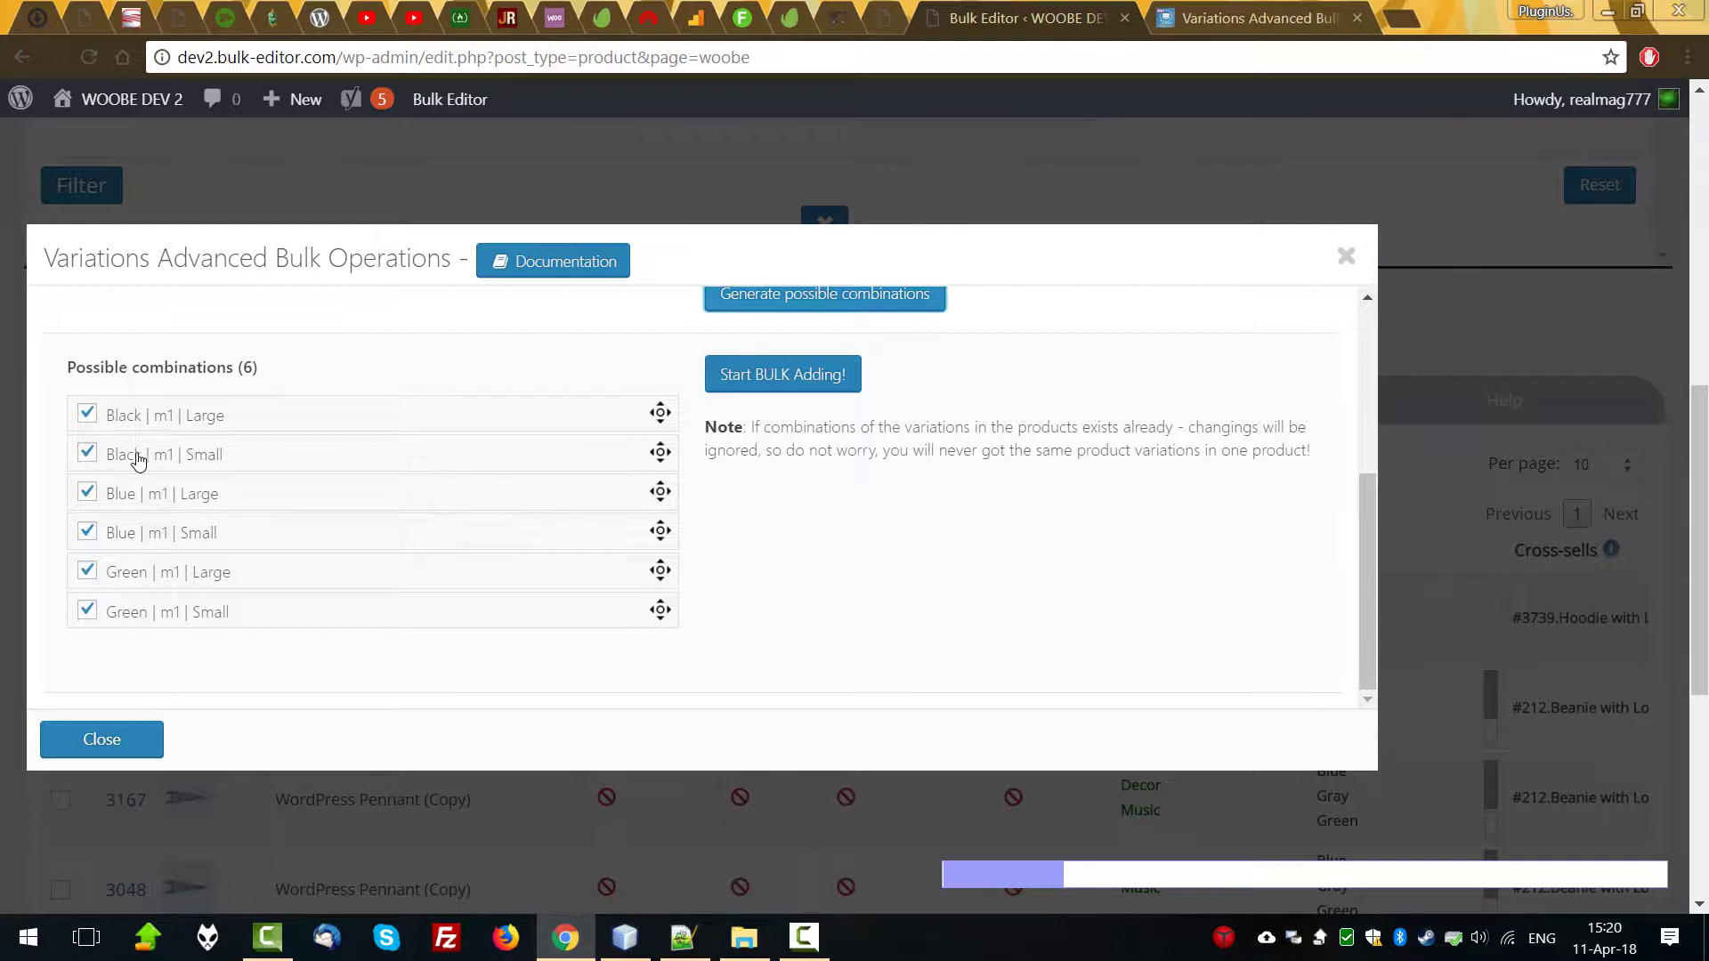
Keep all generated combinations checked and bulk-add them to the filtered products.
left_click_drag(118, 460, 224, 456)
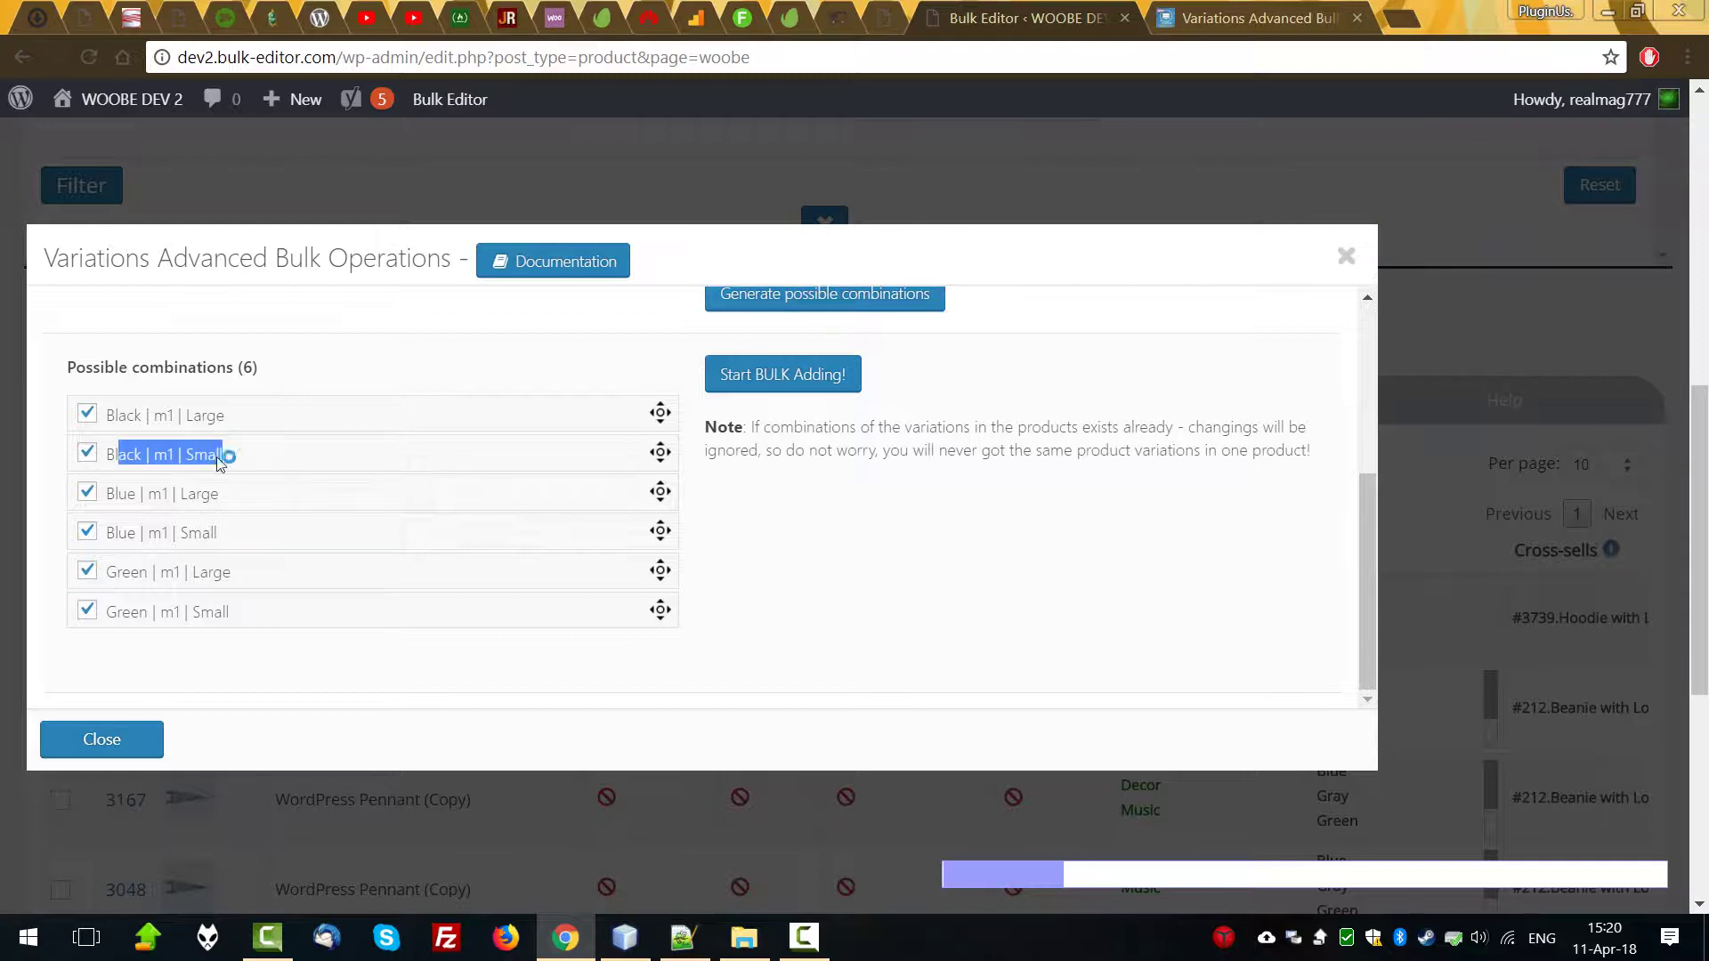
left_click(86, 455)
left_click(797, 373)
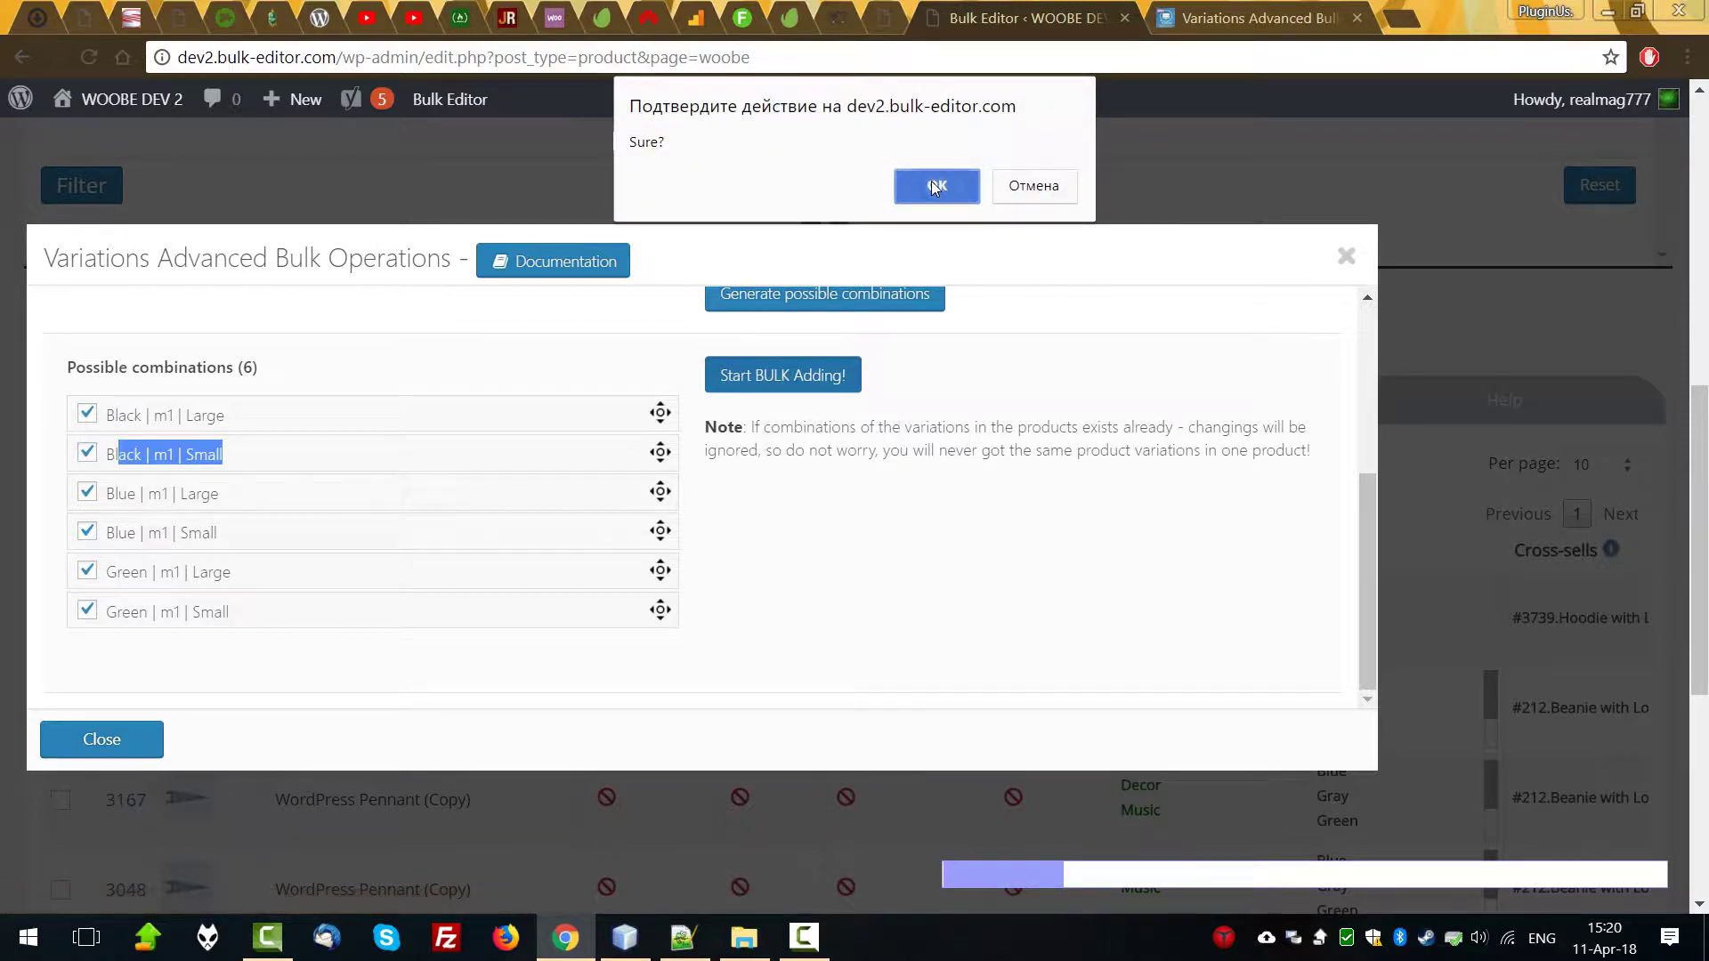
left_click(931, 183)
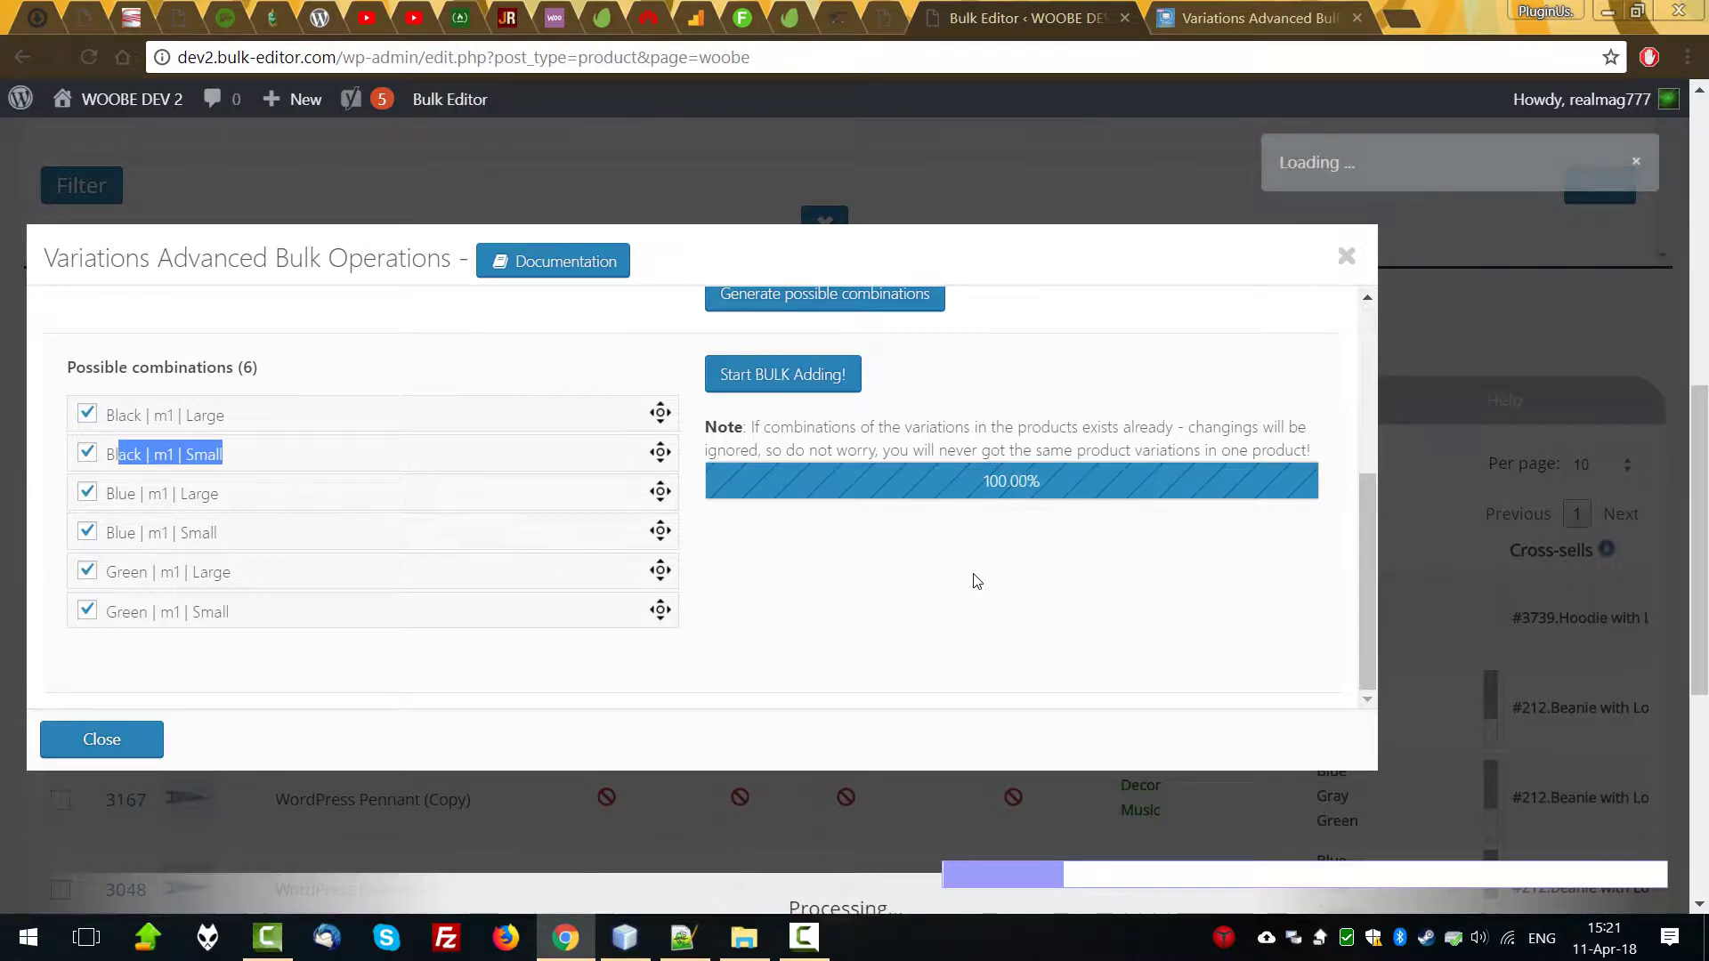
Close the bulk operations window and review the newly created variations in the product list.
left_click(126, 741)
scroll(596, 585, "down", 14)
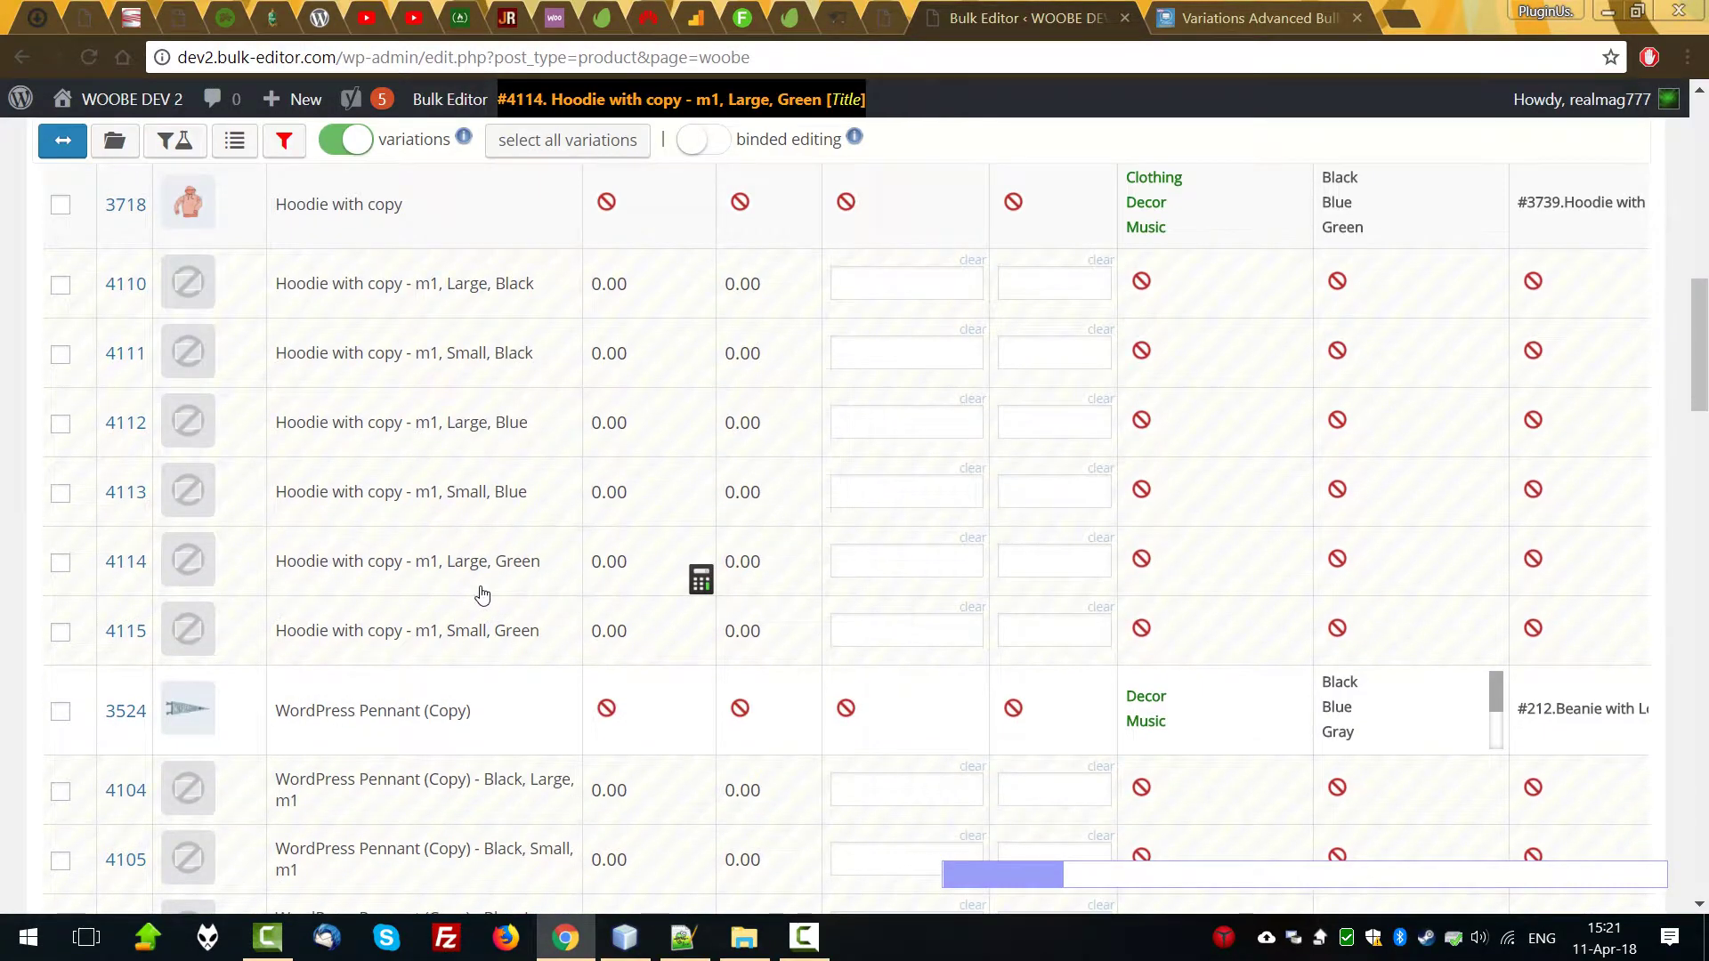
scroll(485, 603, "down", 15)
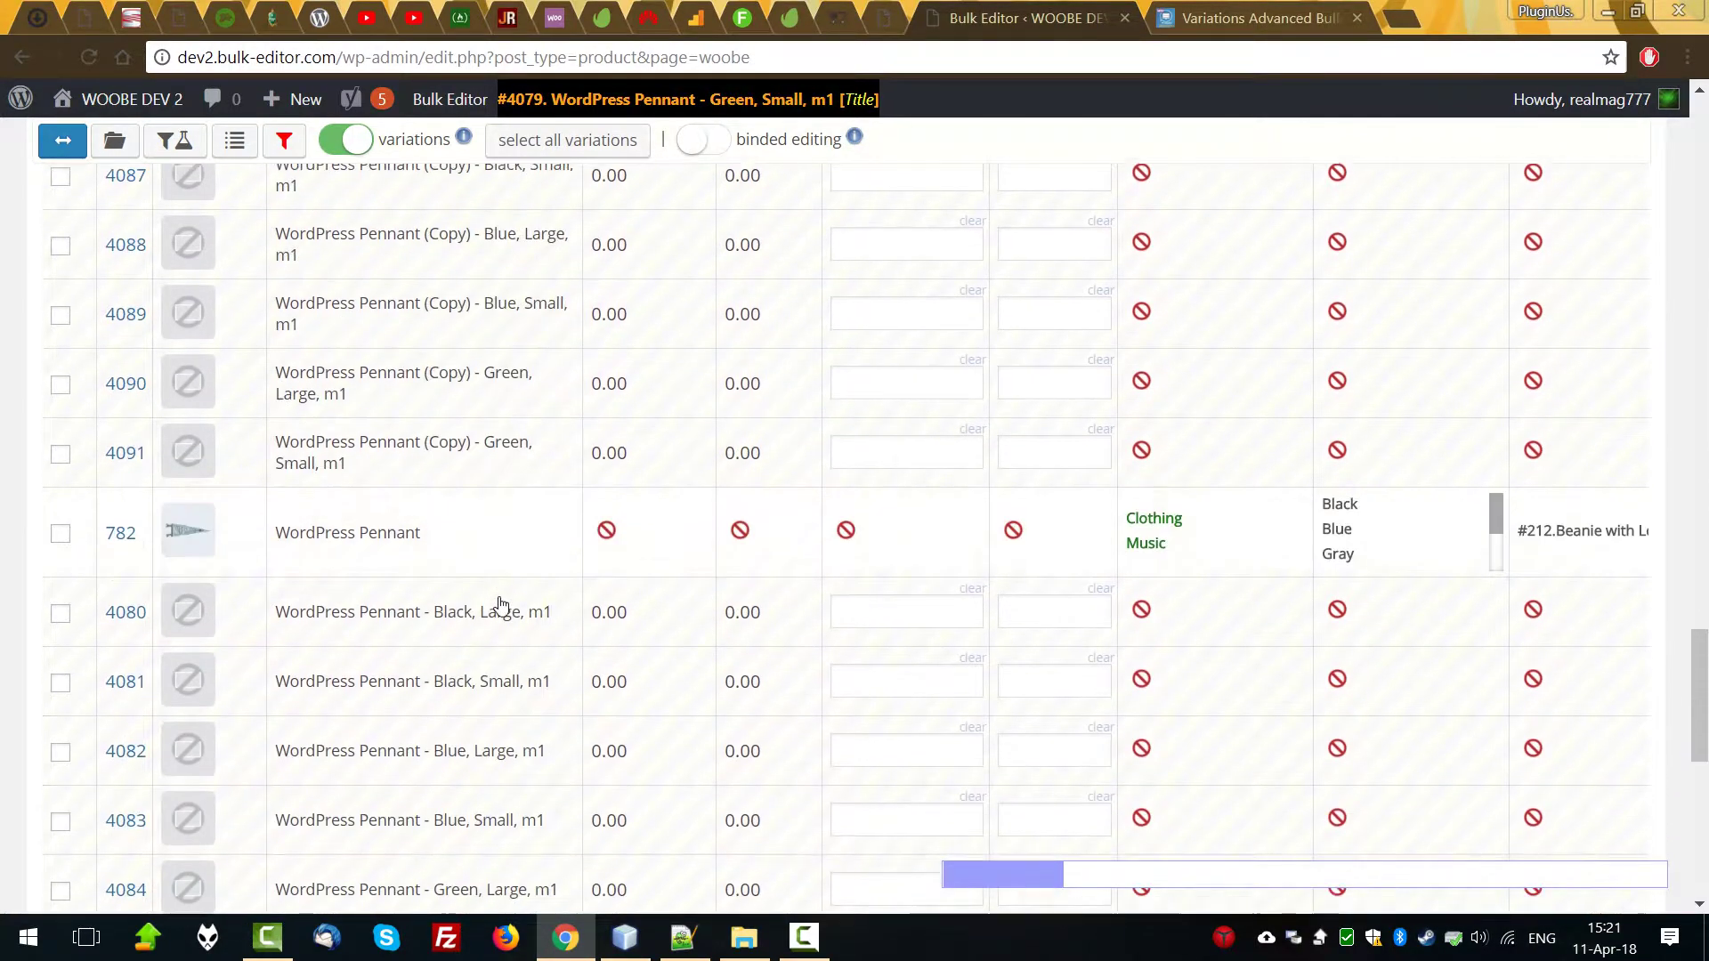
scroll(501, 606, "up", 20)
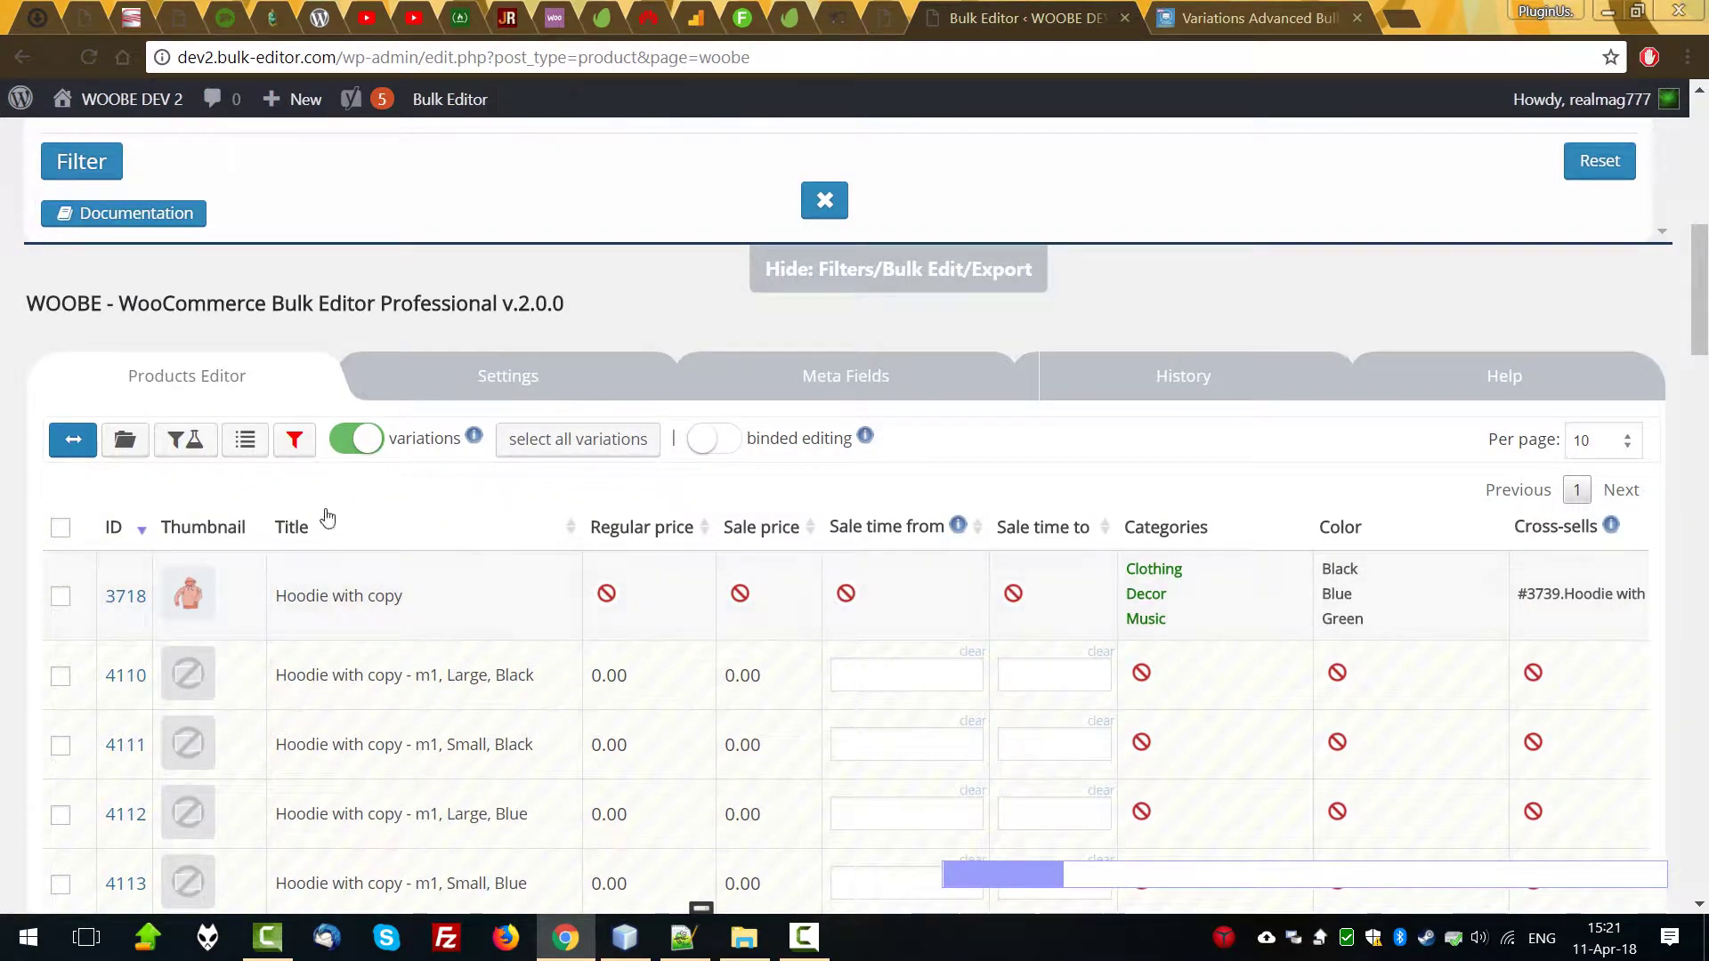
Reopen Variations Advanced Bulk Operations and review the available attributes, chosen terms and possible combinations for creating variations.
left_click(247, 440)
scroll(637, 505, "up", 6)
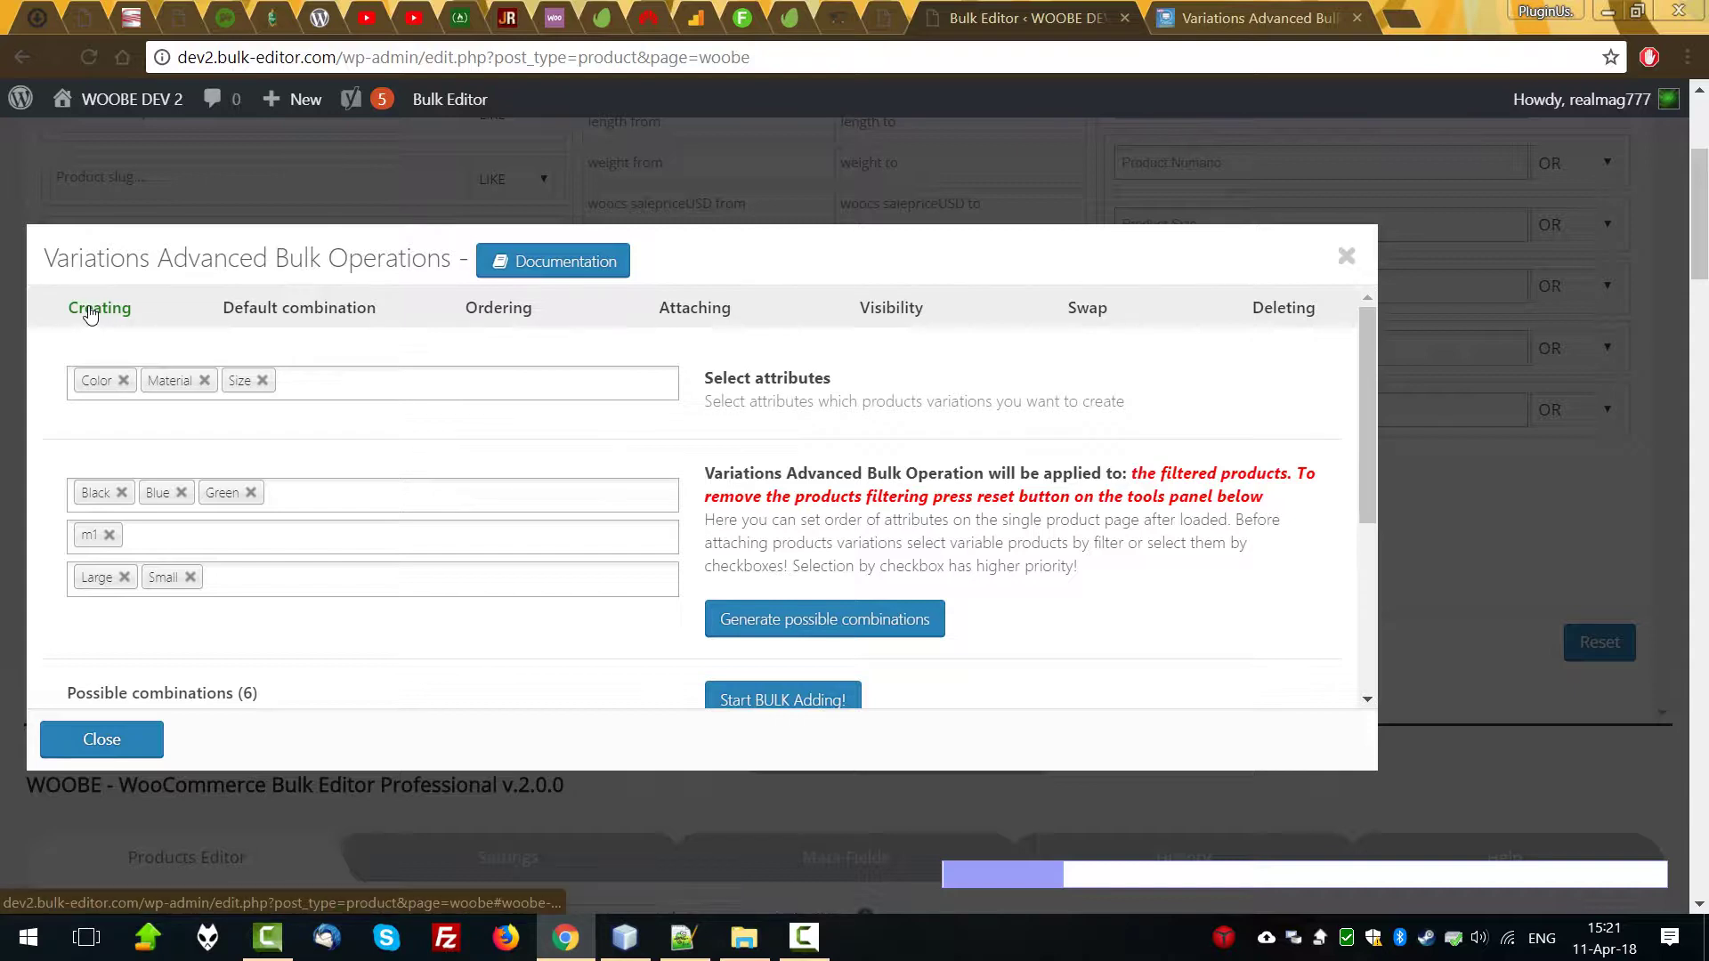
left_click(310, 384)
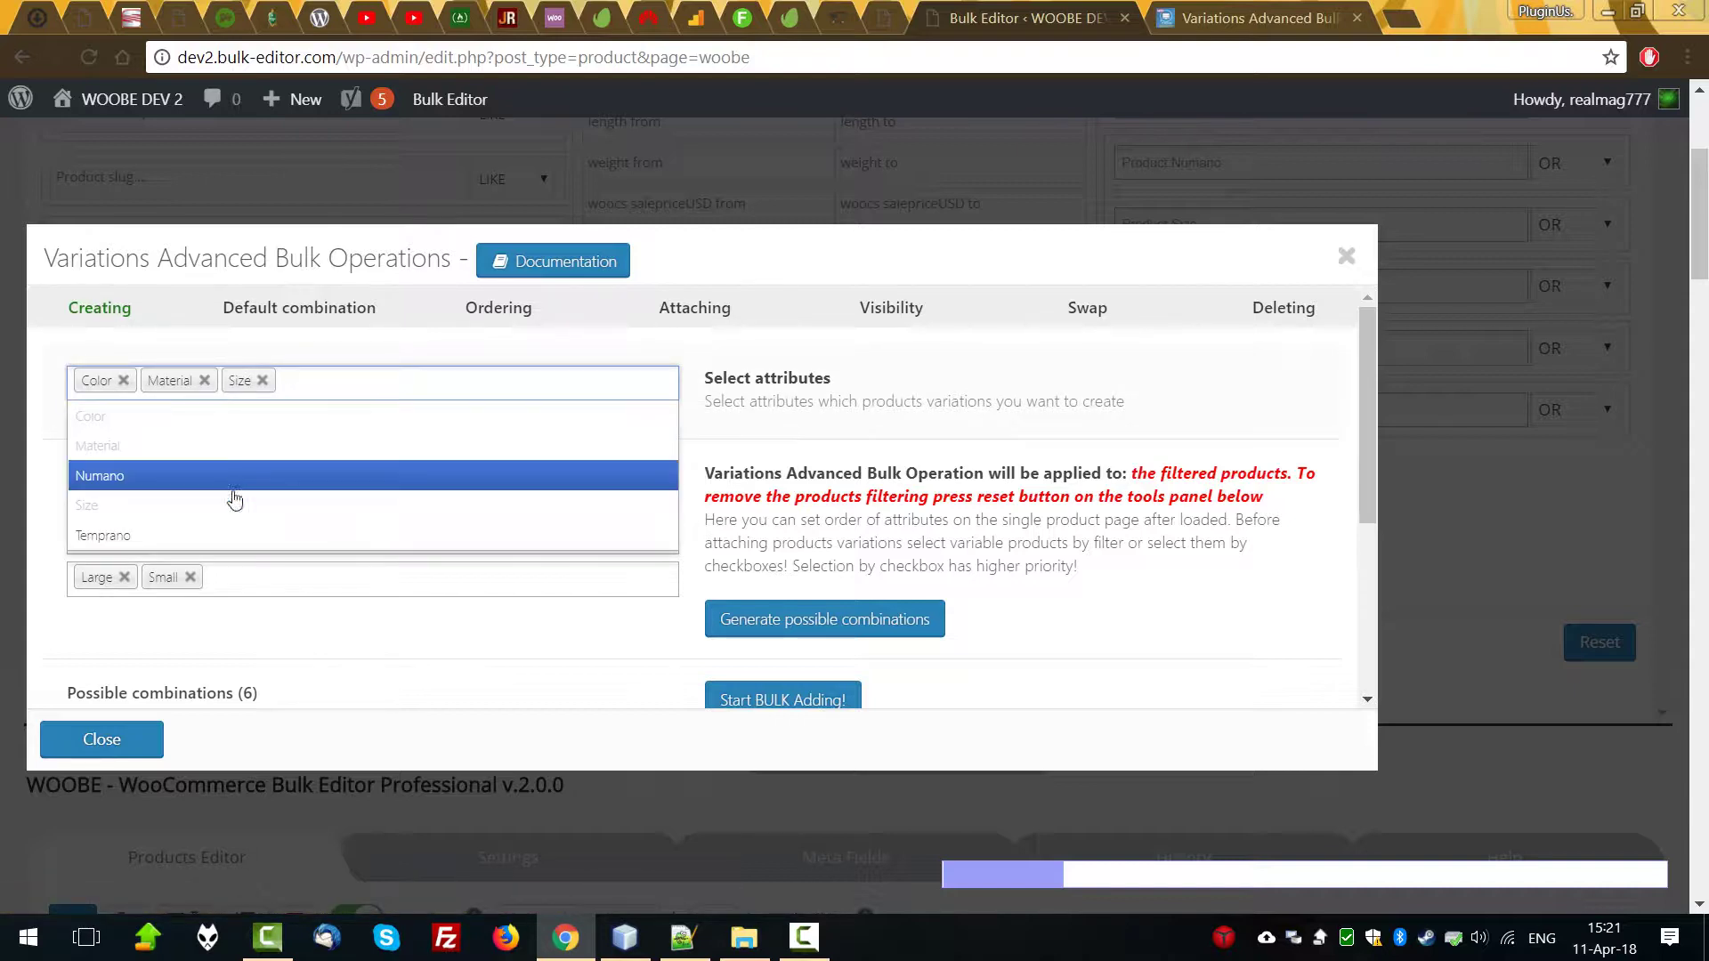
left_click(53, 344)
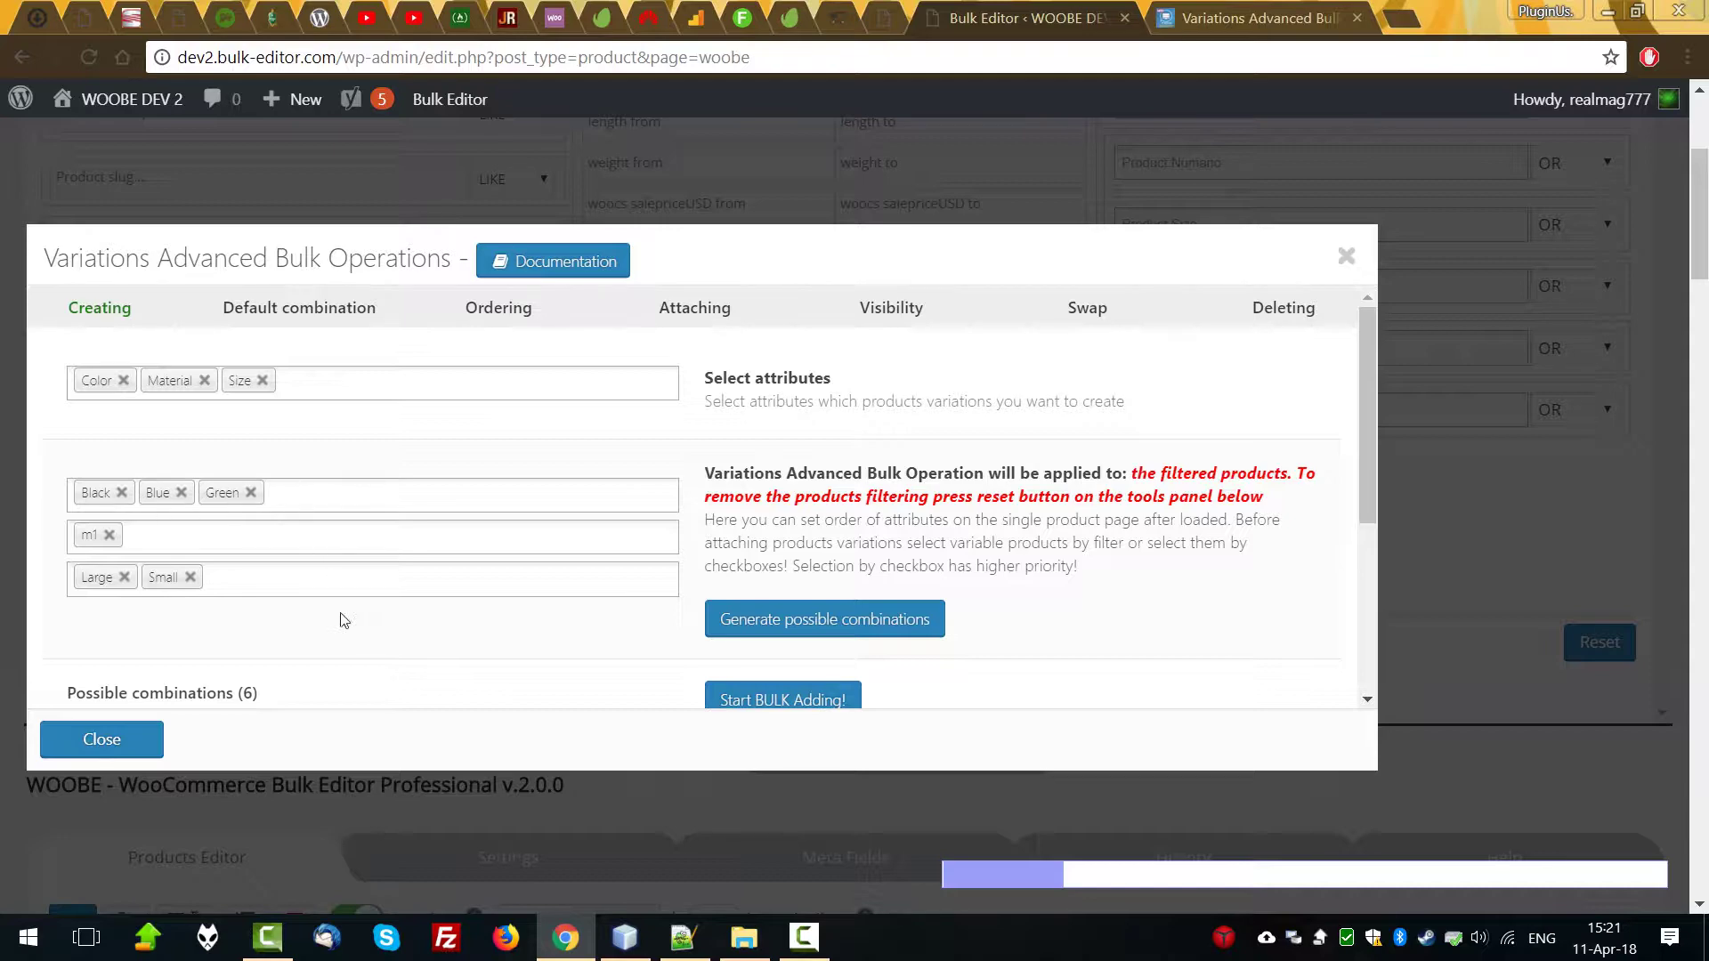
left_click(774, 618)
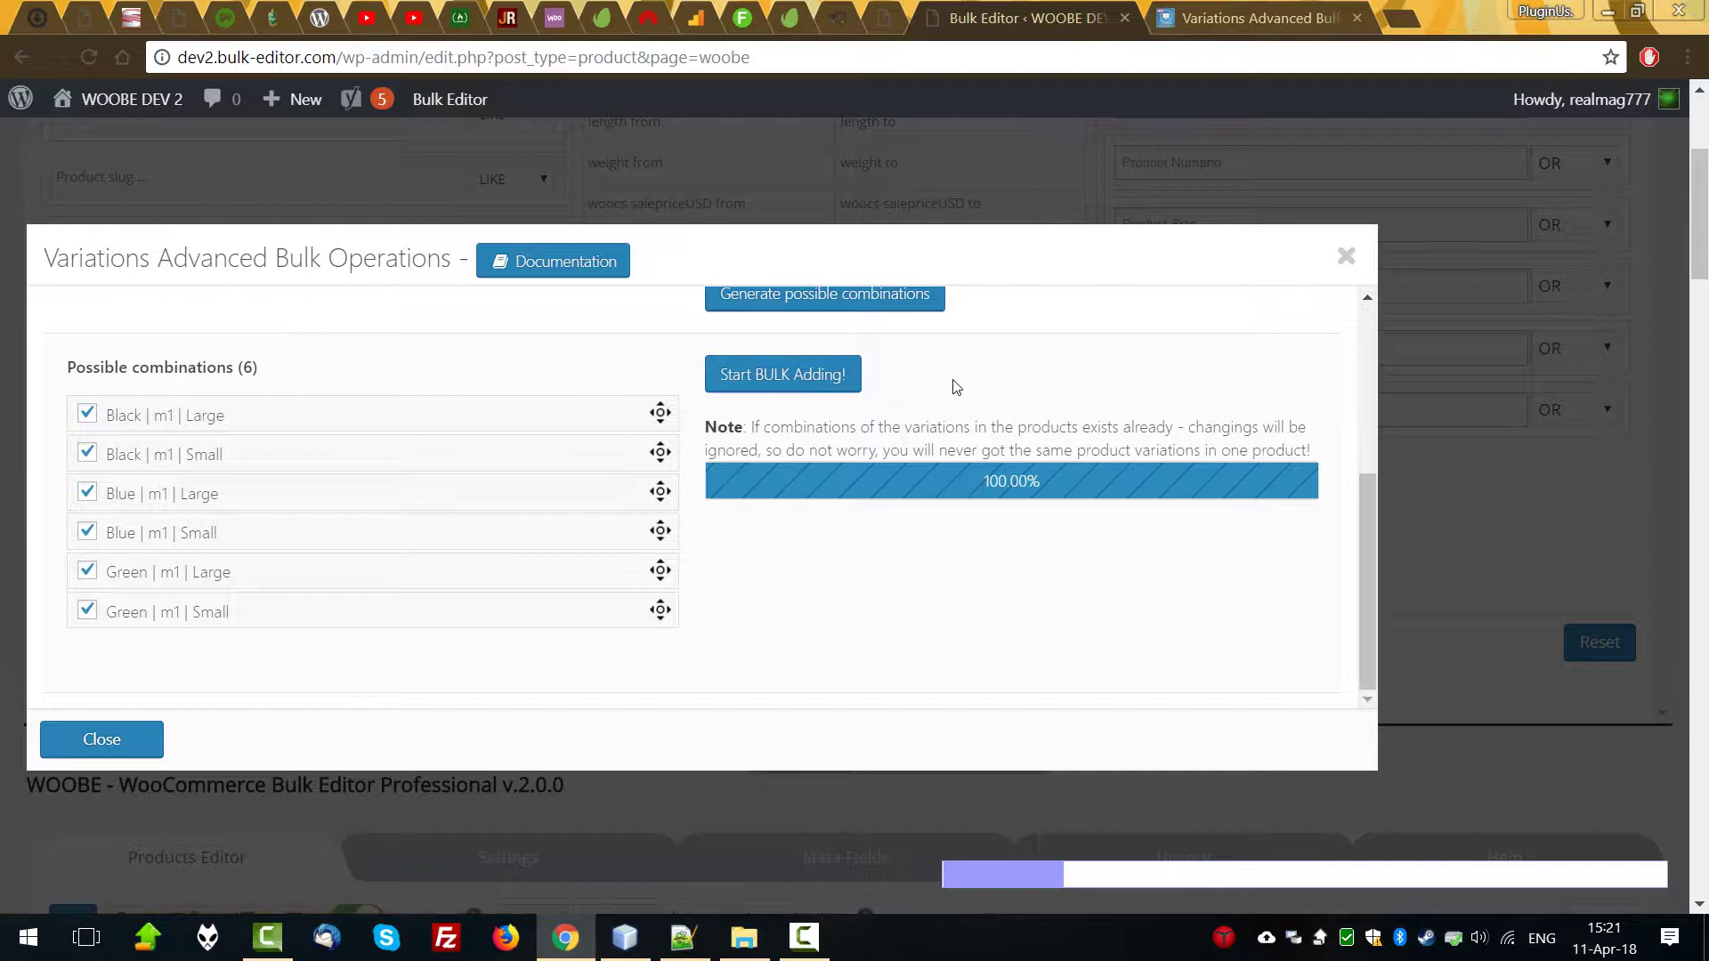
scroll(505, 498, "up", 5)
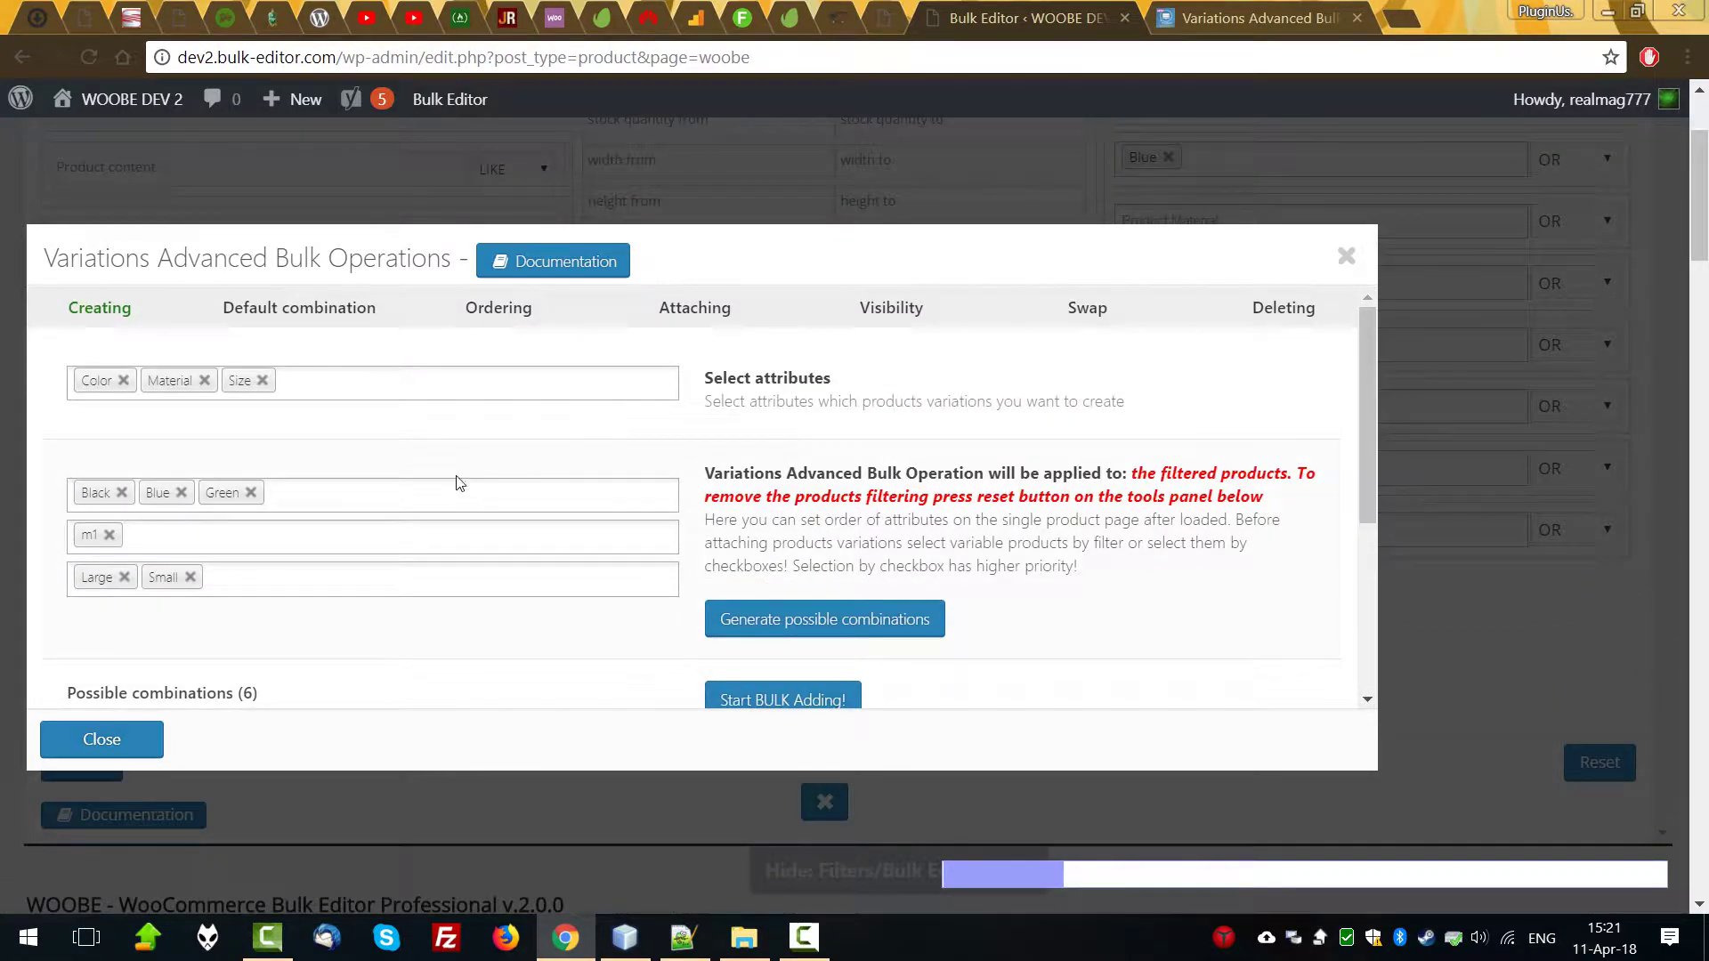
View the Default combination options, and close the bulk operations window and the filters panel.
left_click(323, 313)
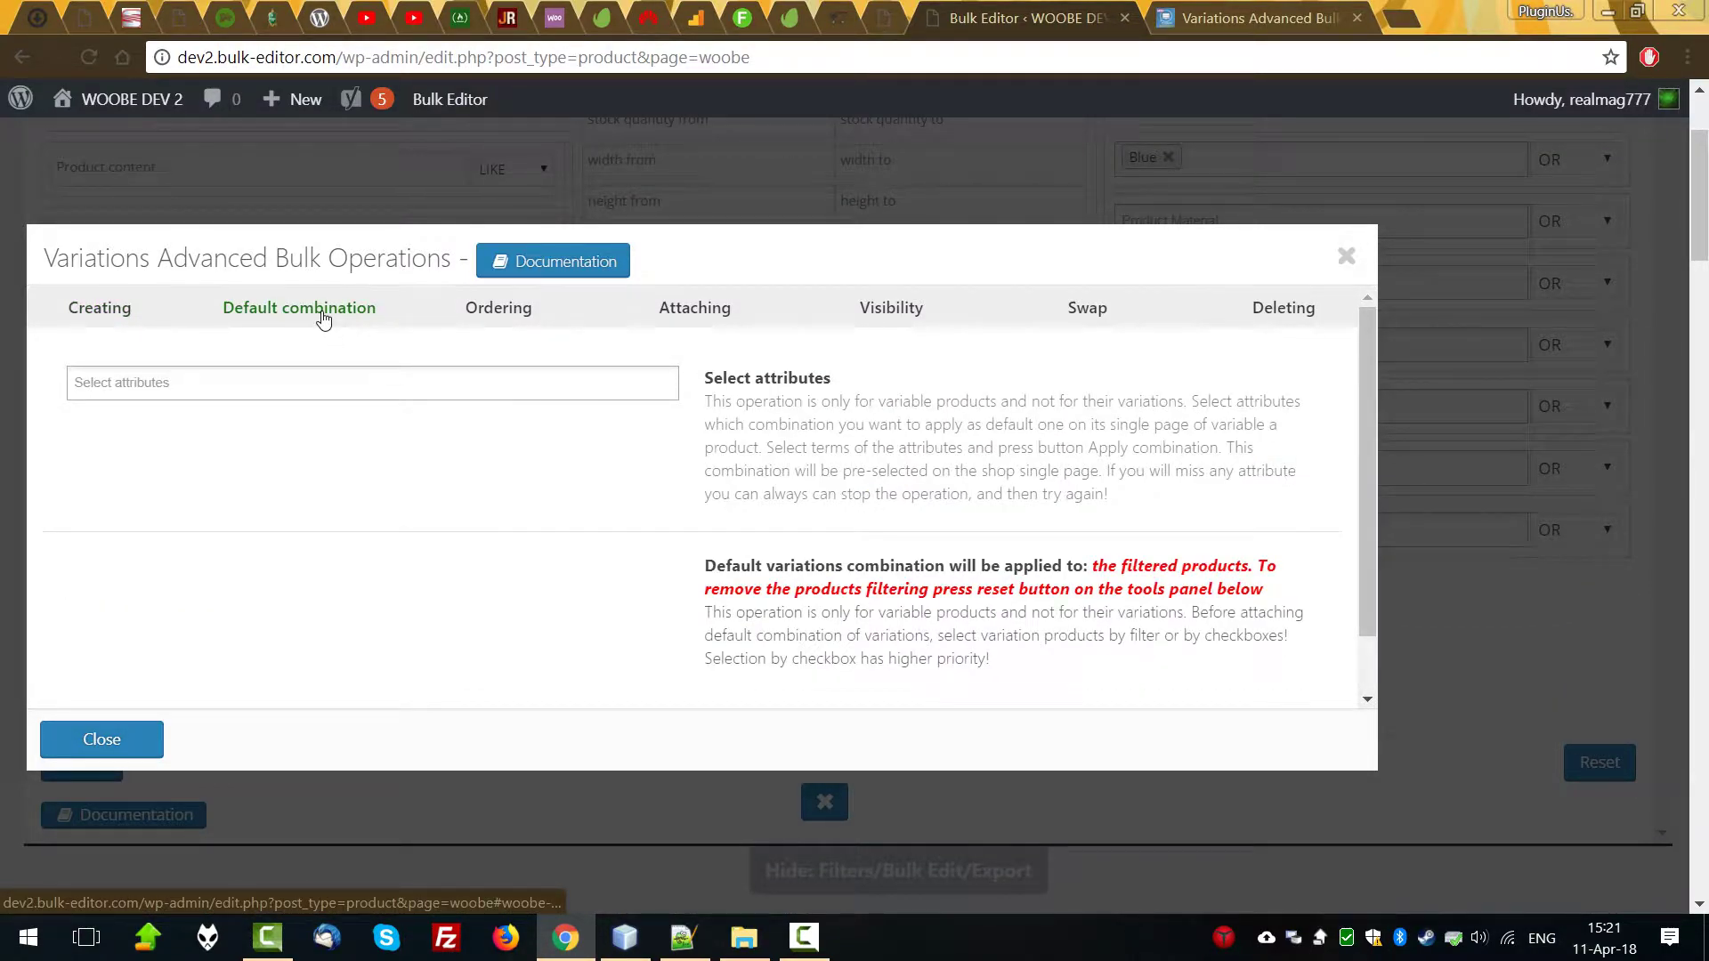
left_click(1346, 257)
left_click(824, 802)
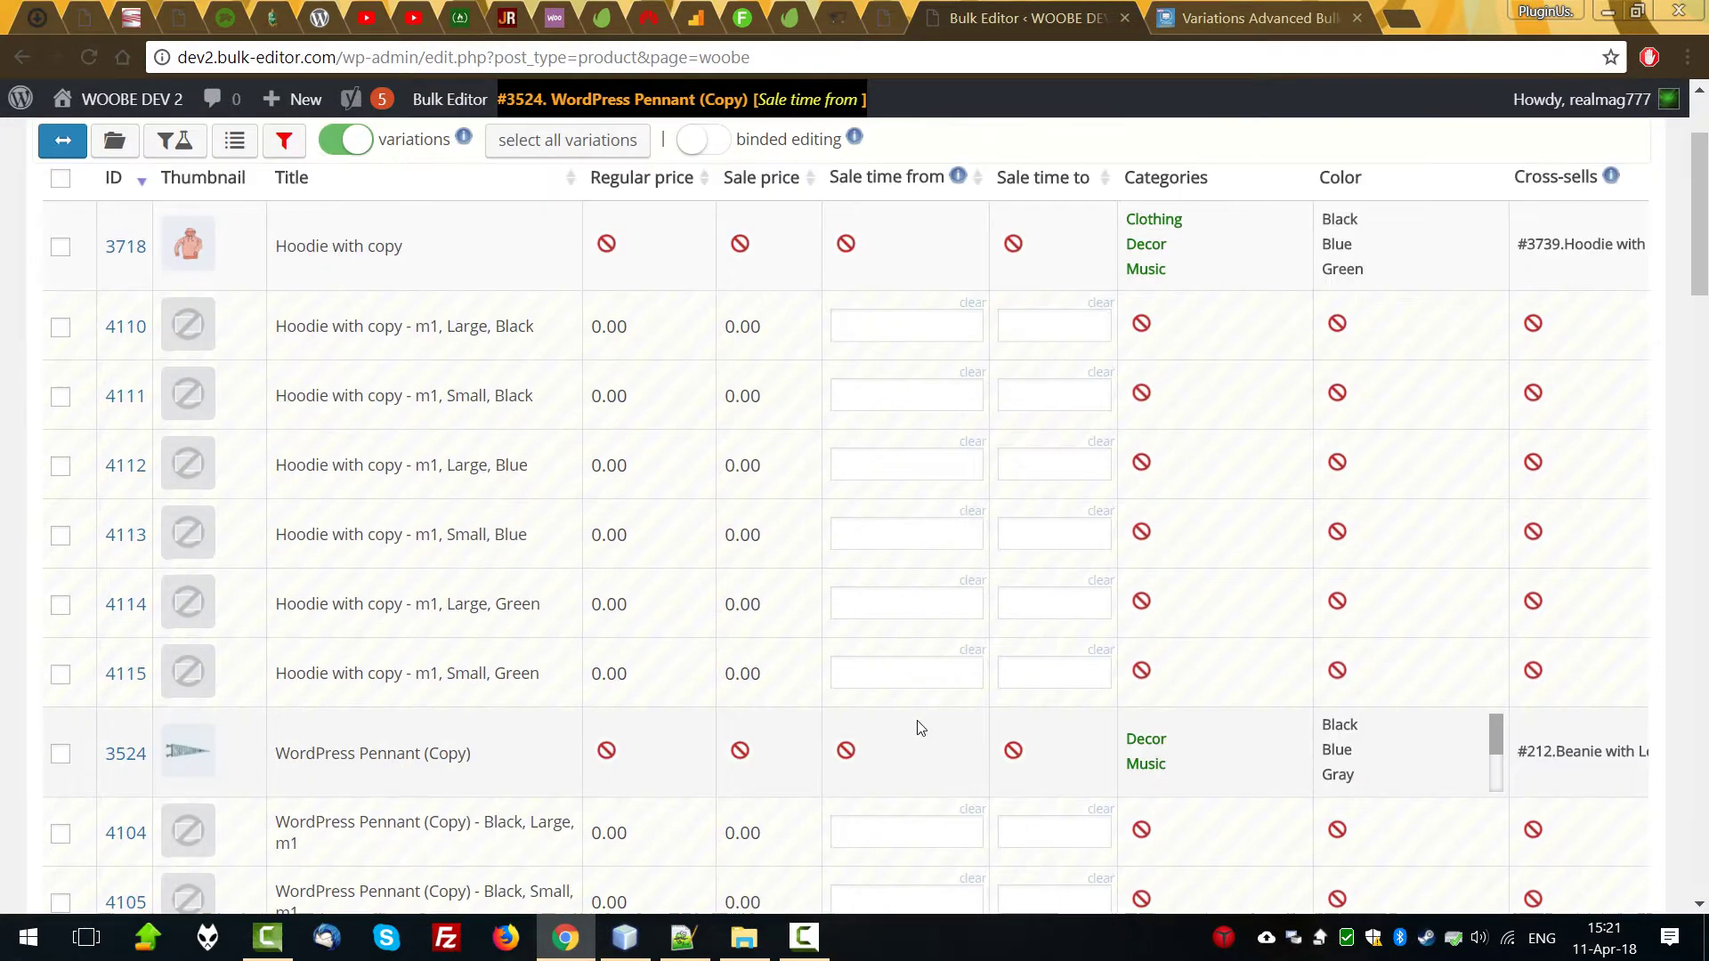
Open the storefront page of the parent product "Hoodie with copy" and examine its availability message.
scroll(189, 258, "up", 3)
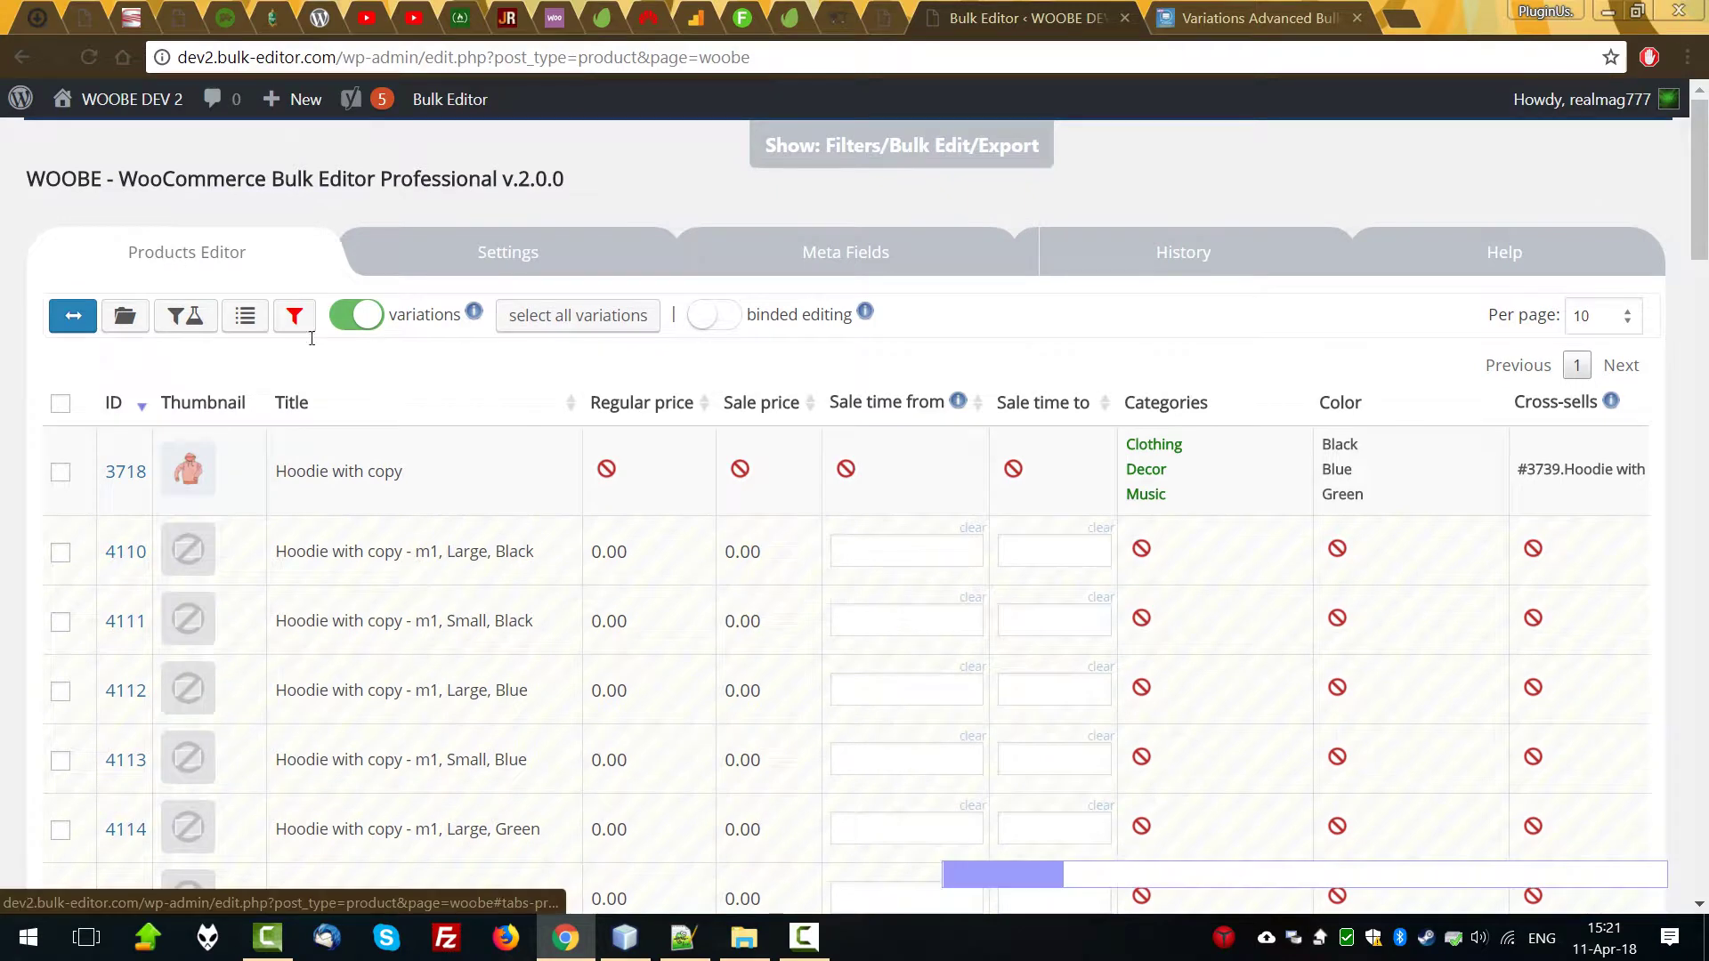
left_click_drag(1050, 875, 1646, 875)
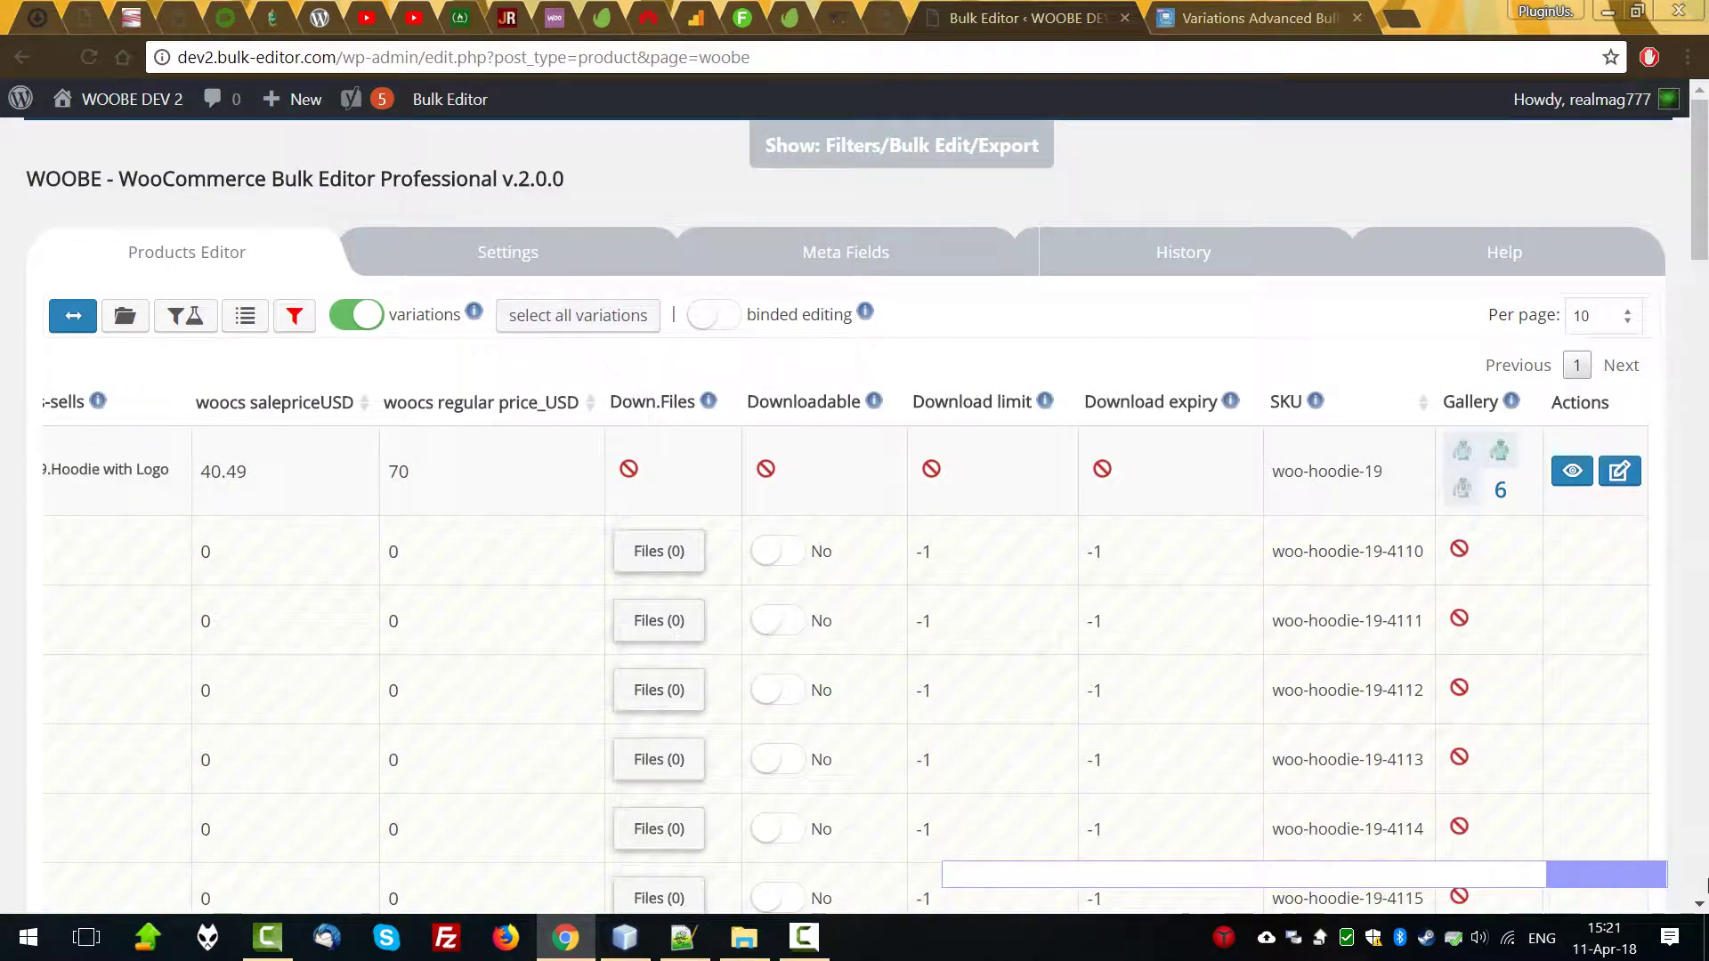
left_click(1575, 472)
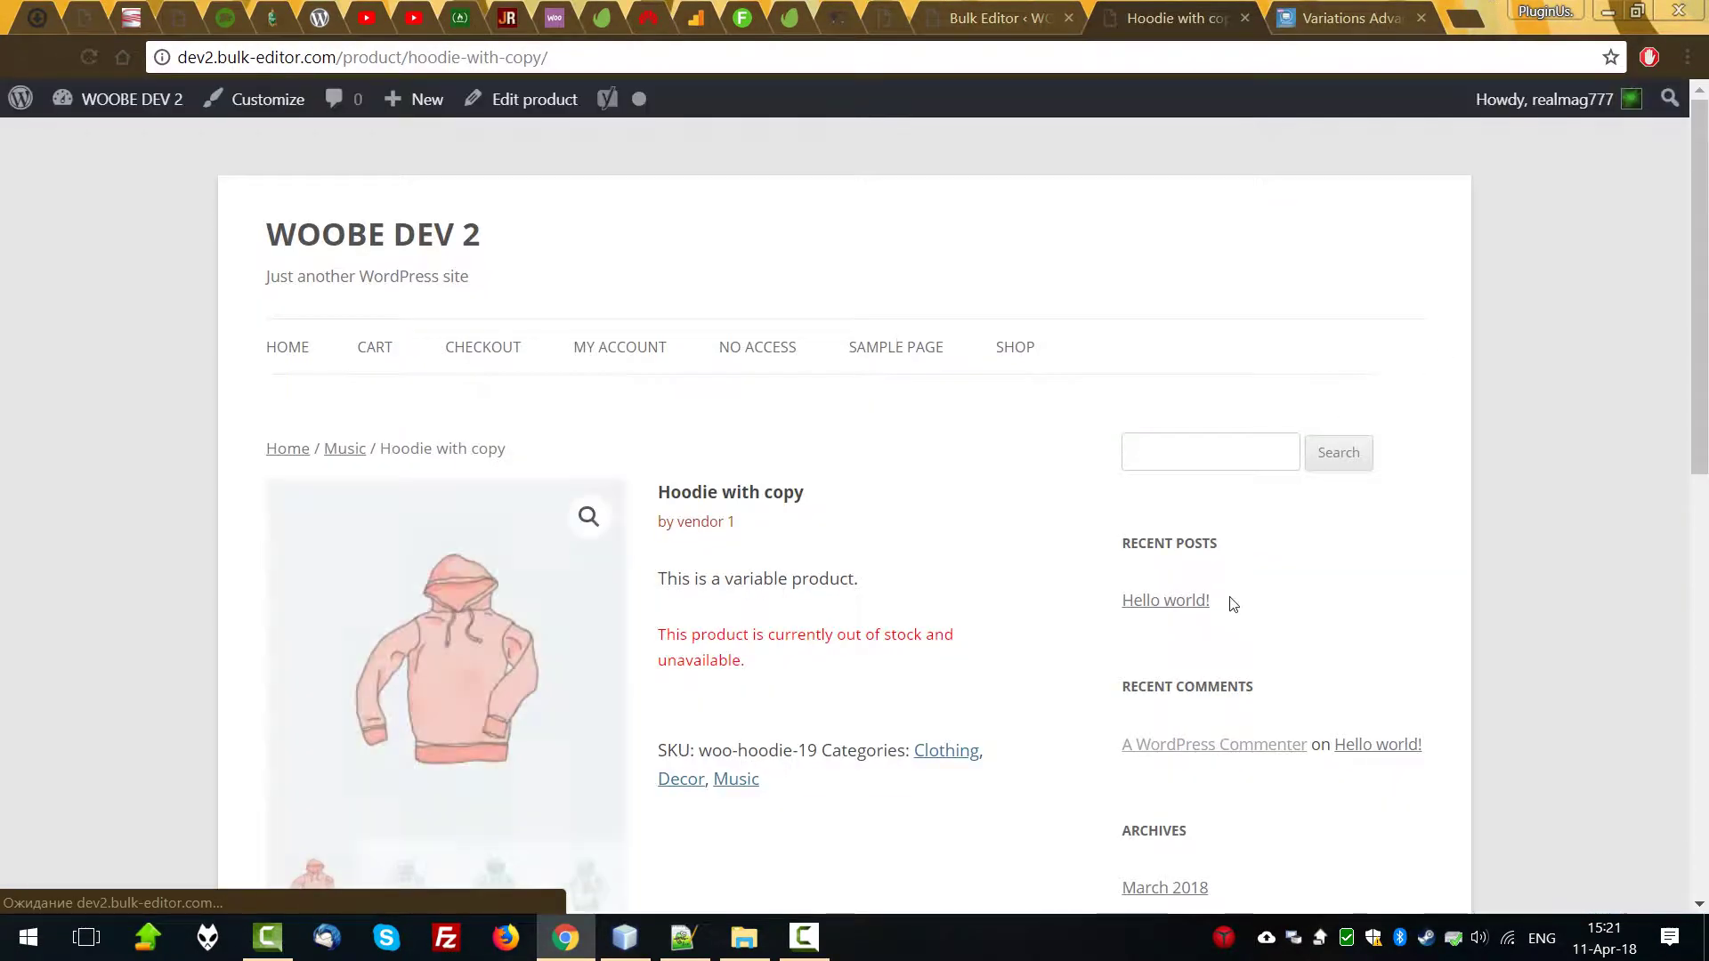
left_click_drag(659, 637, 786, 658)
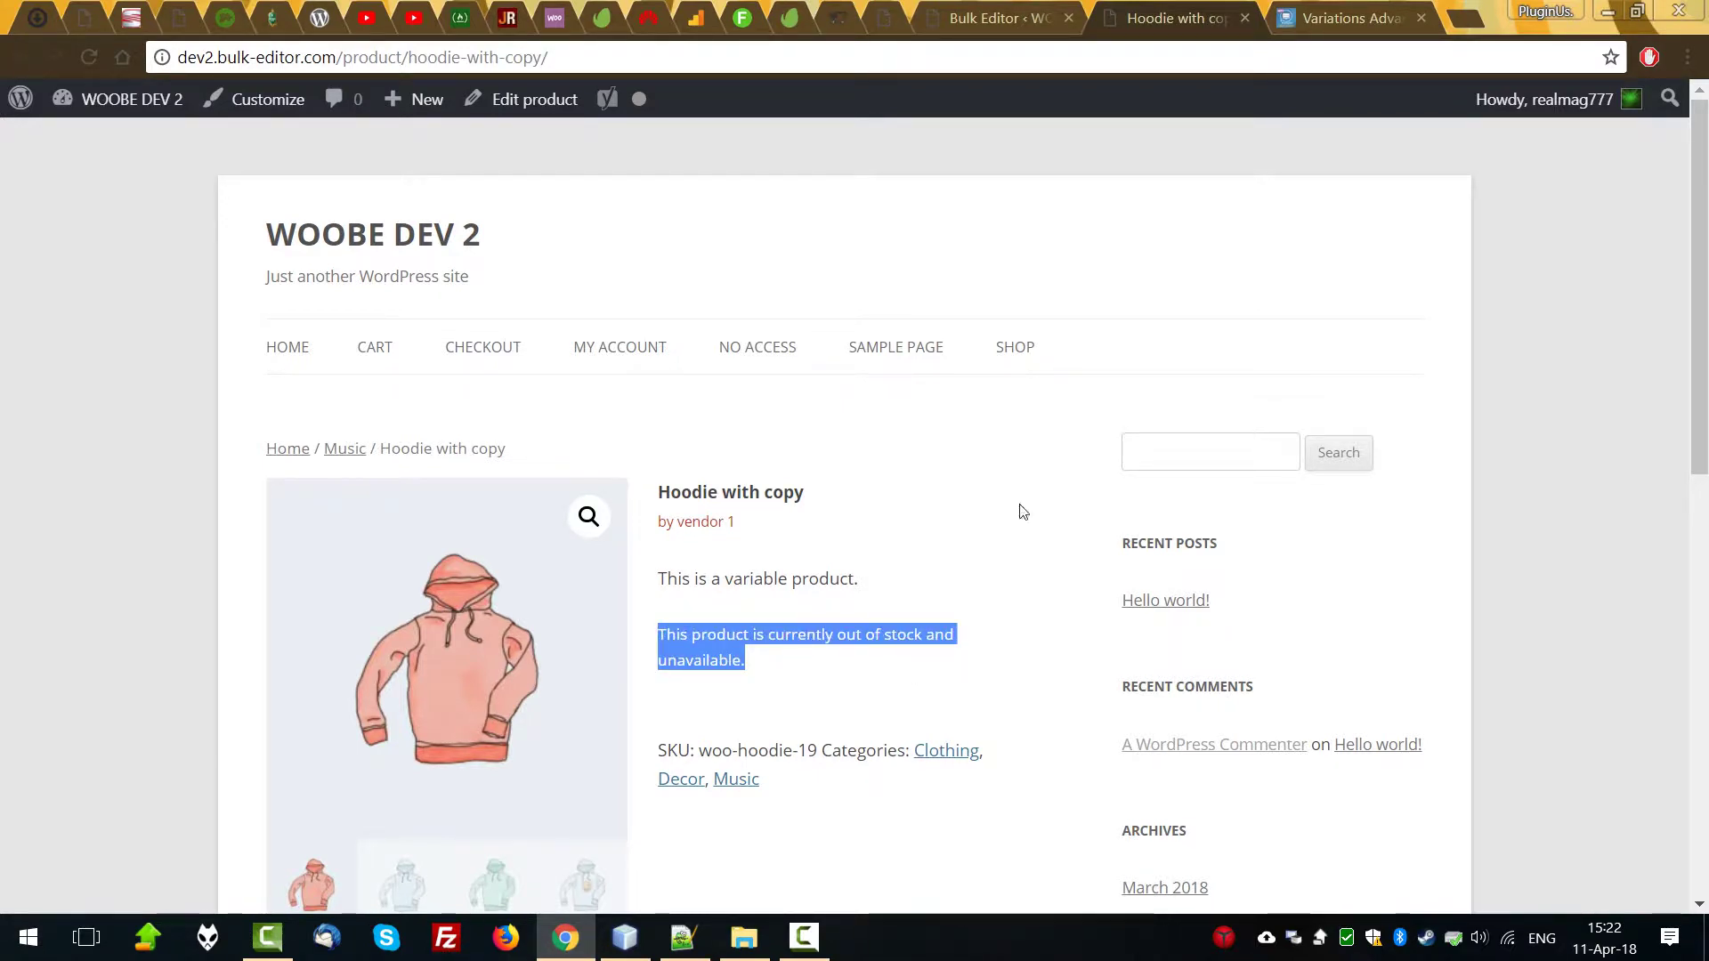
Return to the Bulk Editor and select the variations of "Hoodie with copy" from ID 4110 through 4115.
left_click(975, 18)
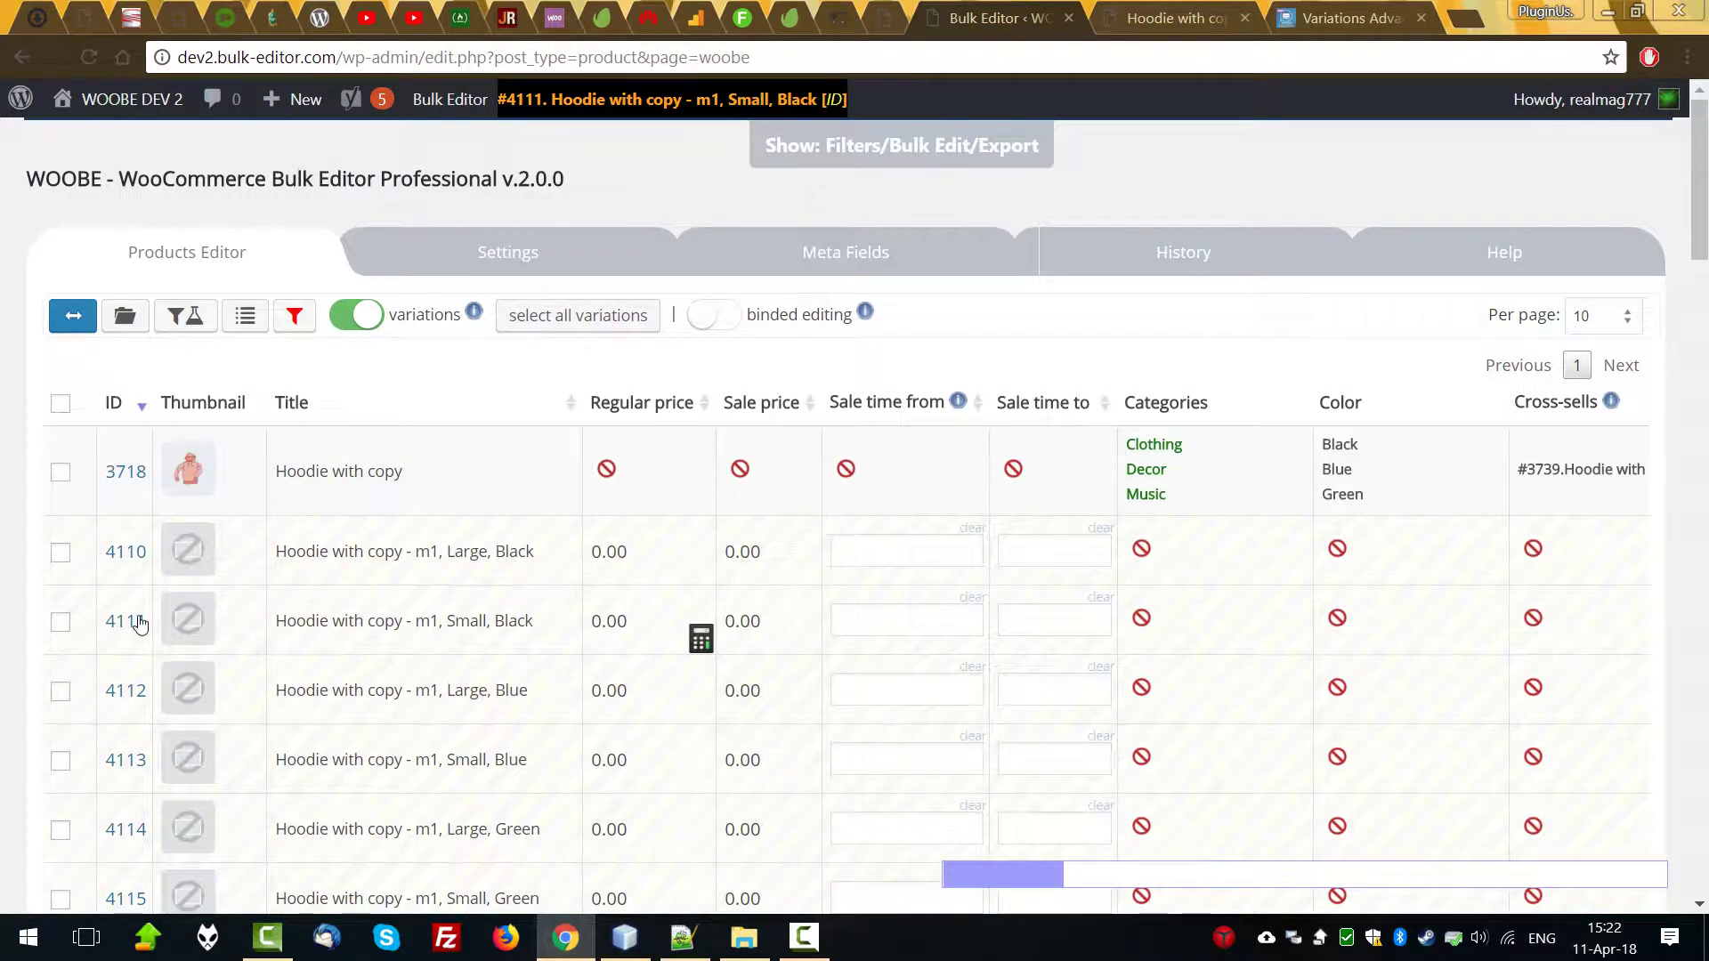
left_click(60, 553)
scroll(133, 694, "down", 5)
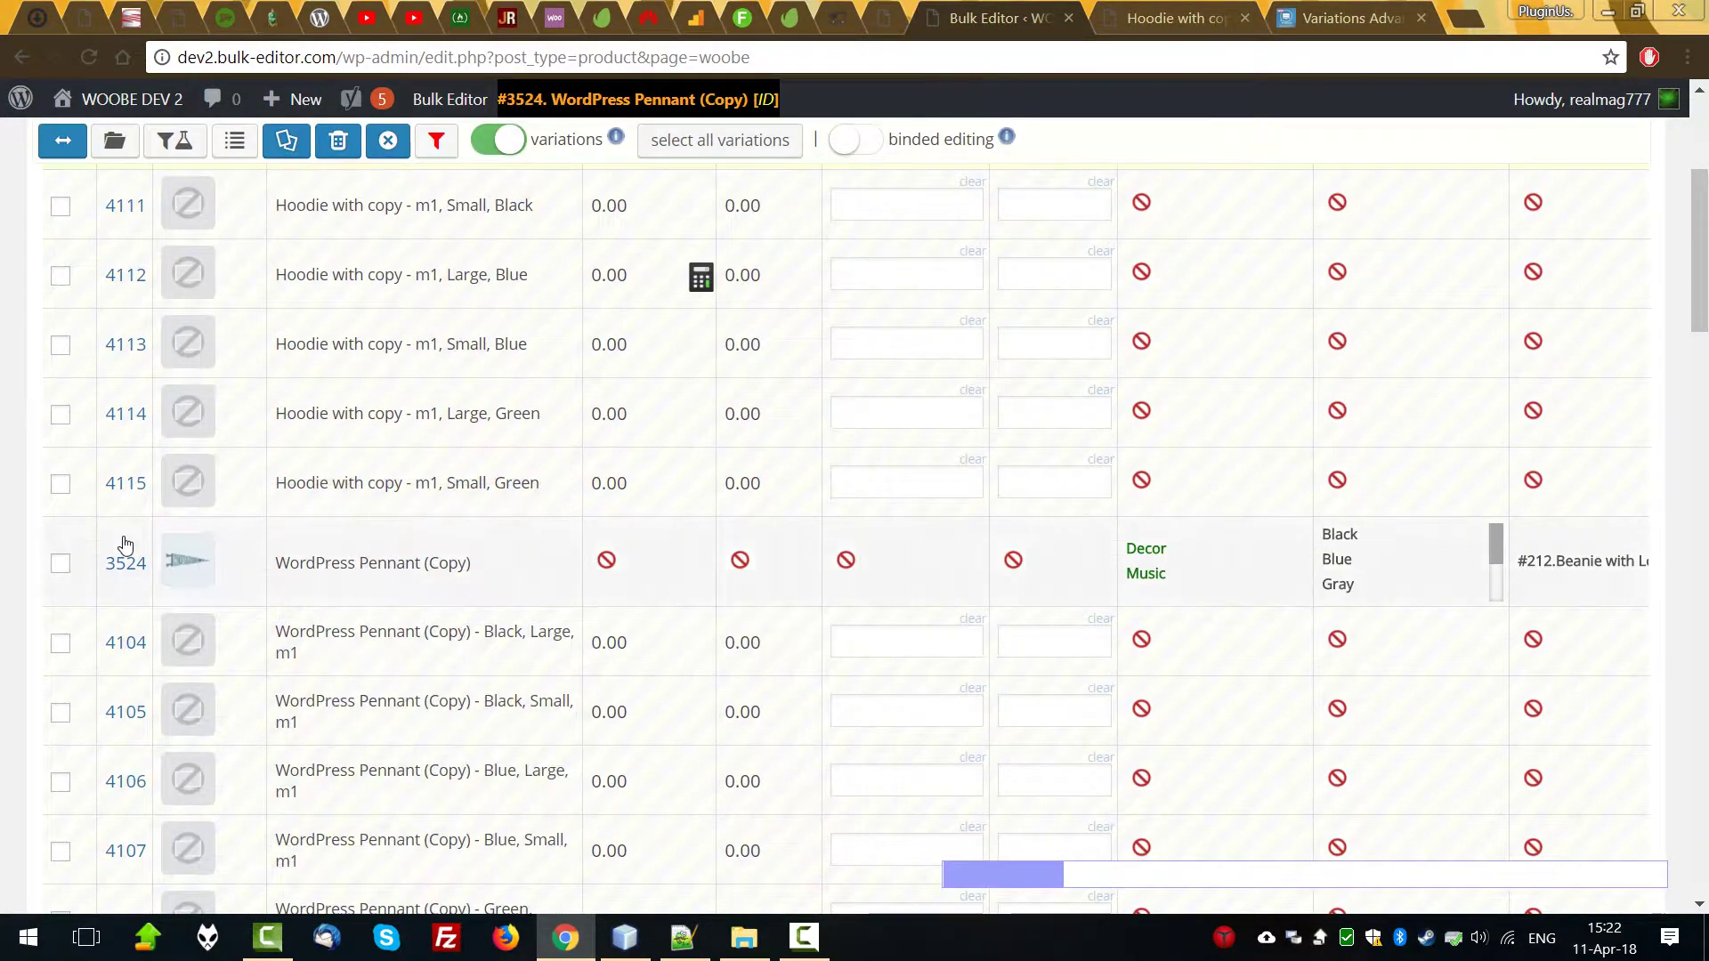
left_click(60, 483, "shift")
scroll(770, 713, "up", 5)
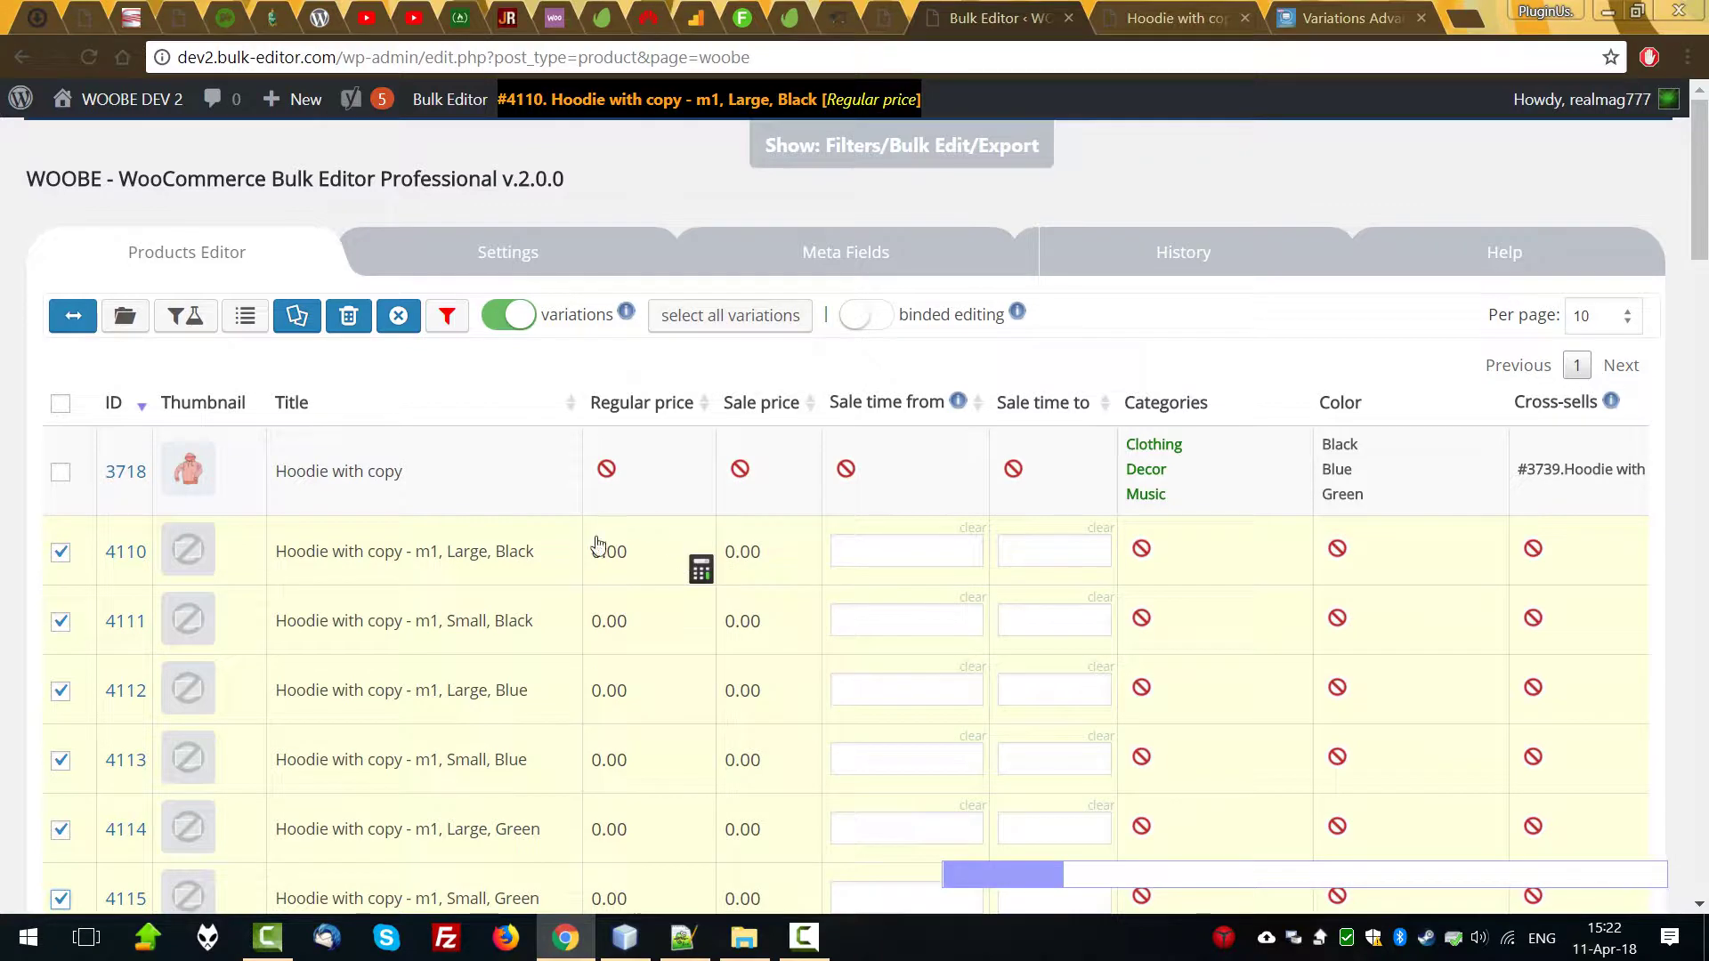
Enable binded editing and set the regular price of the selected variations to 10.
left_click(870, 320)
left_click(623, 554)
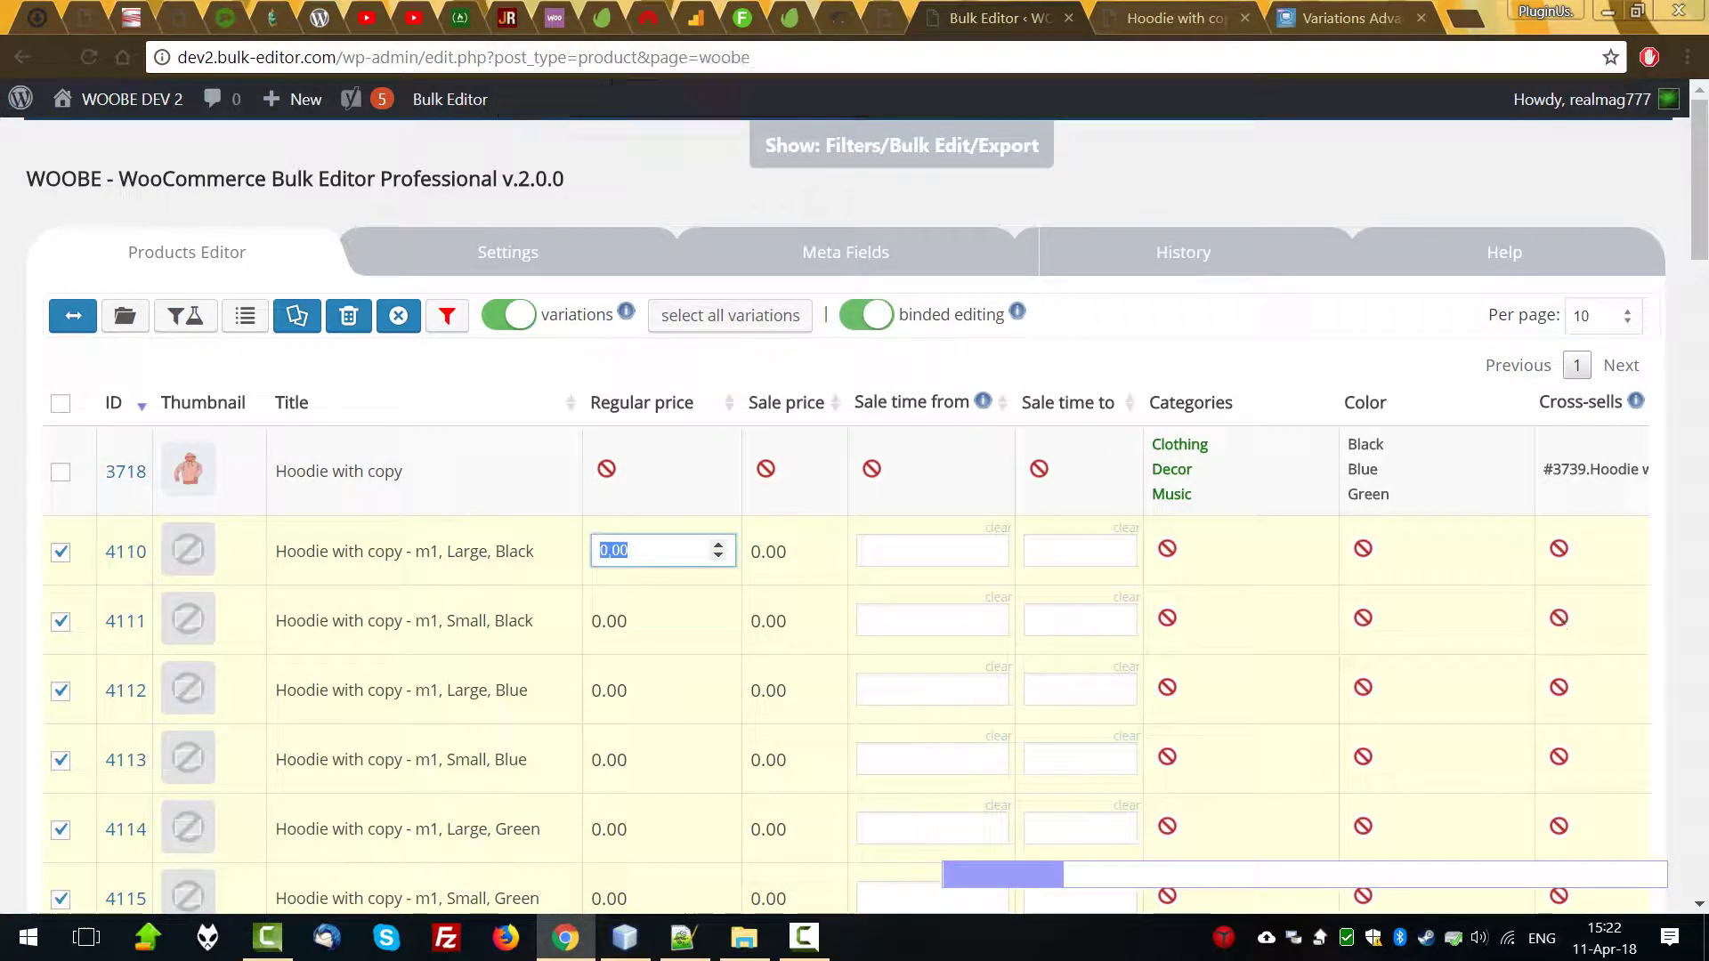
type("10")
key("Tab")
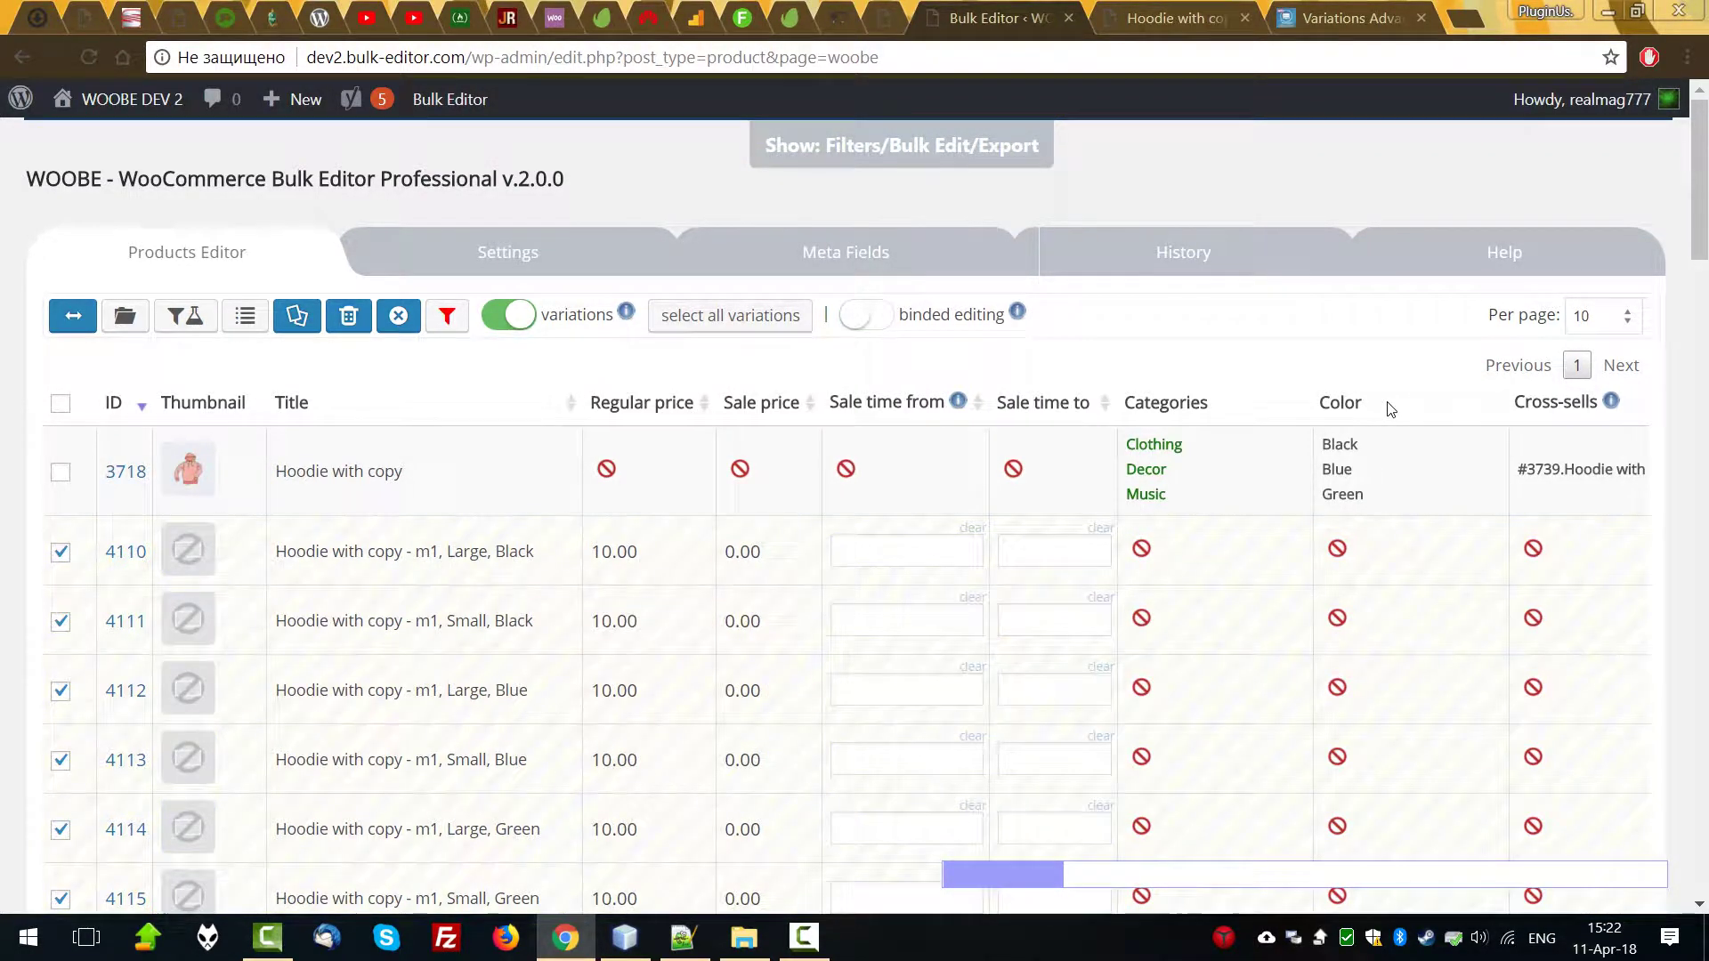
Reload the Hoodie with copy product page and choose material m1, size Large and color Black.
left_click(1210, 7)
key("F5")
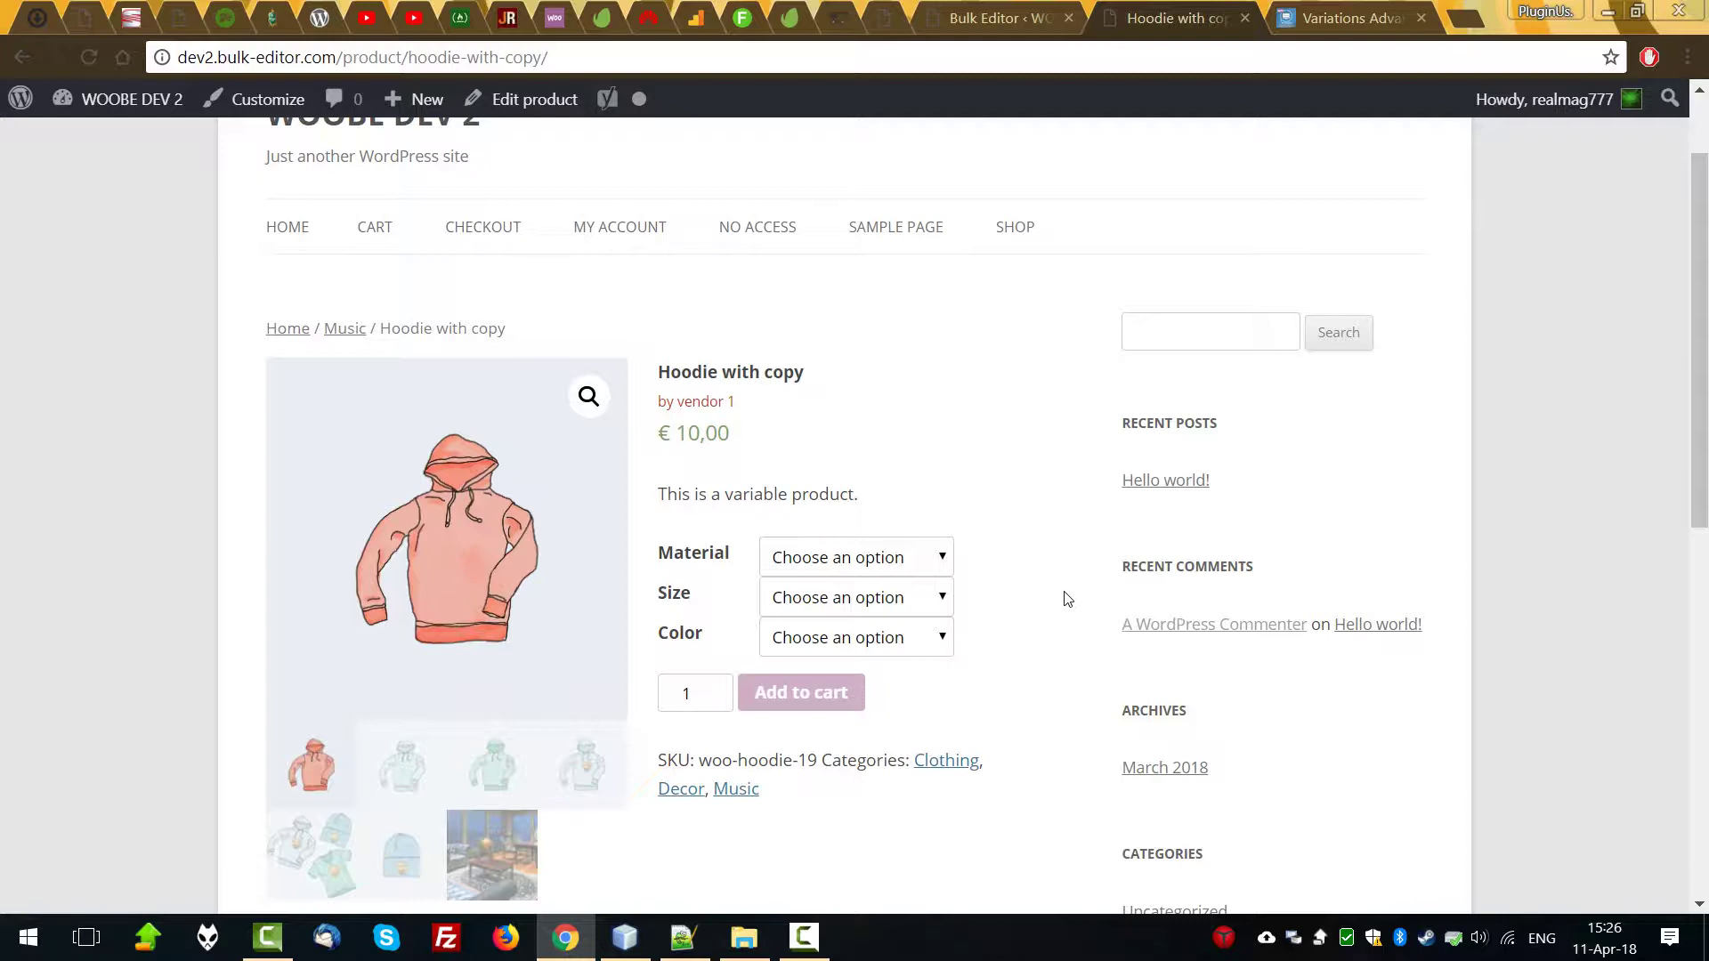
left_click(837, 556)
left_click(805, 610)
left_click(805, 613)
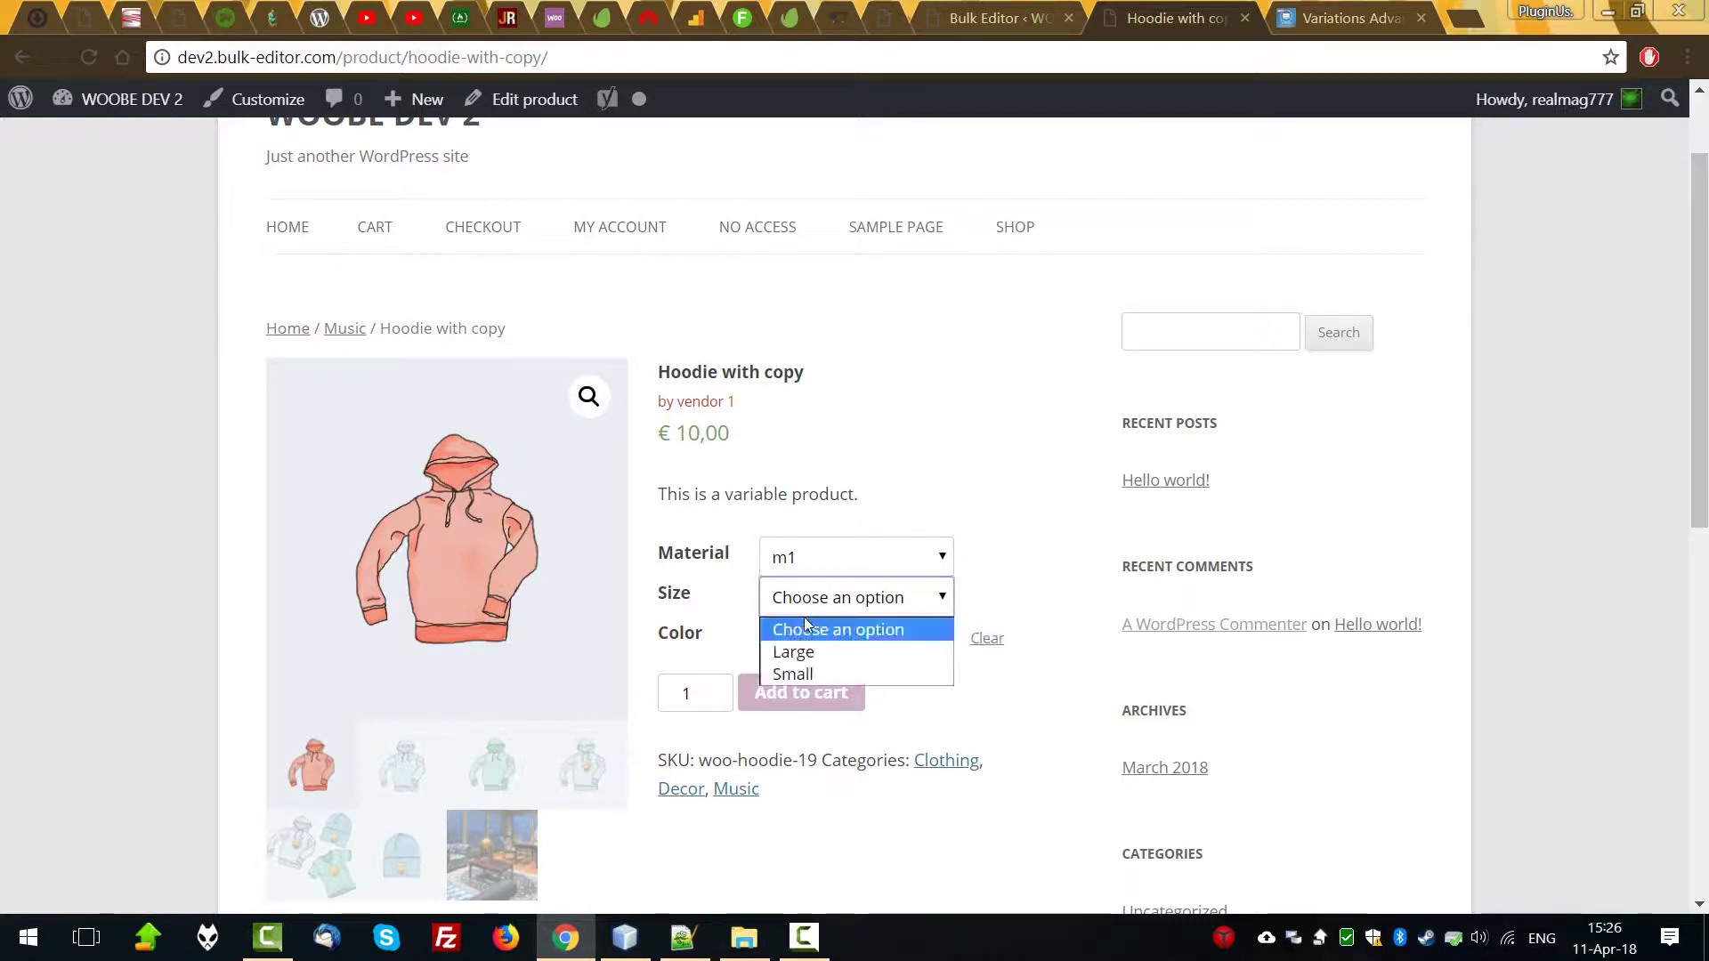
left_click(808, 652)
left_click(817, 637)
left_click(819, 690)
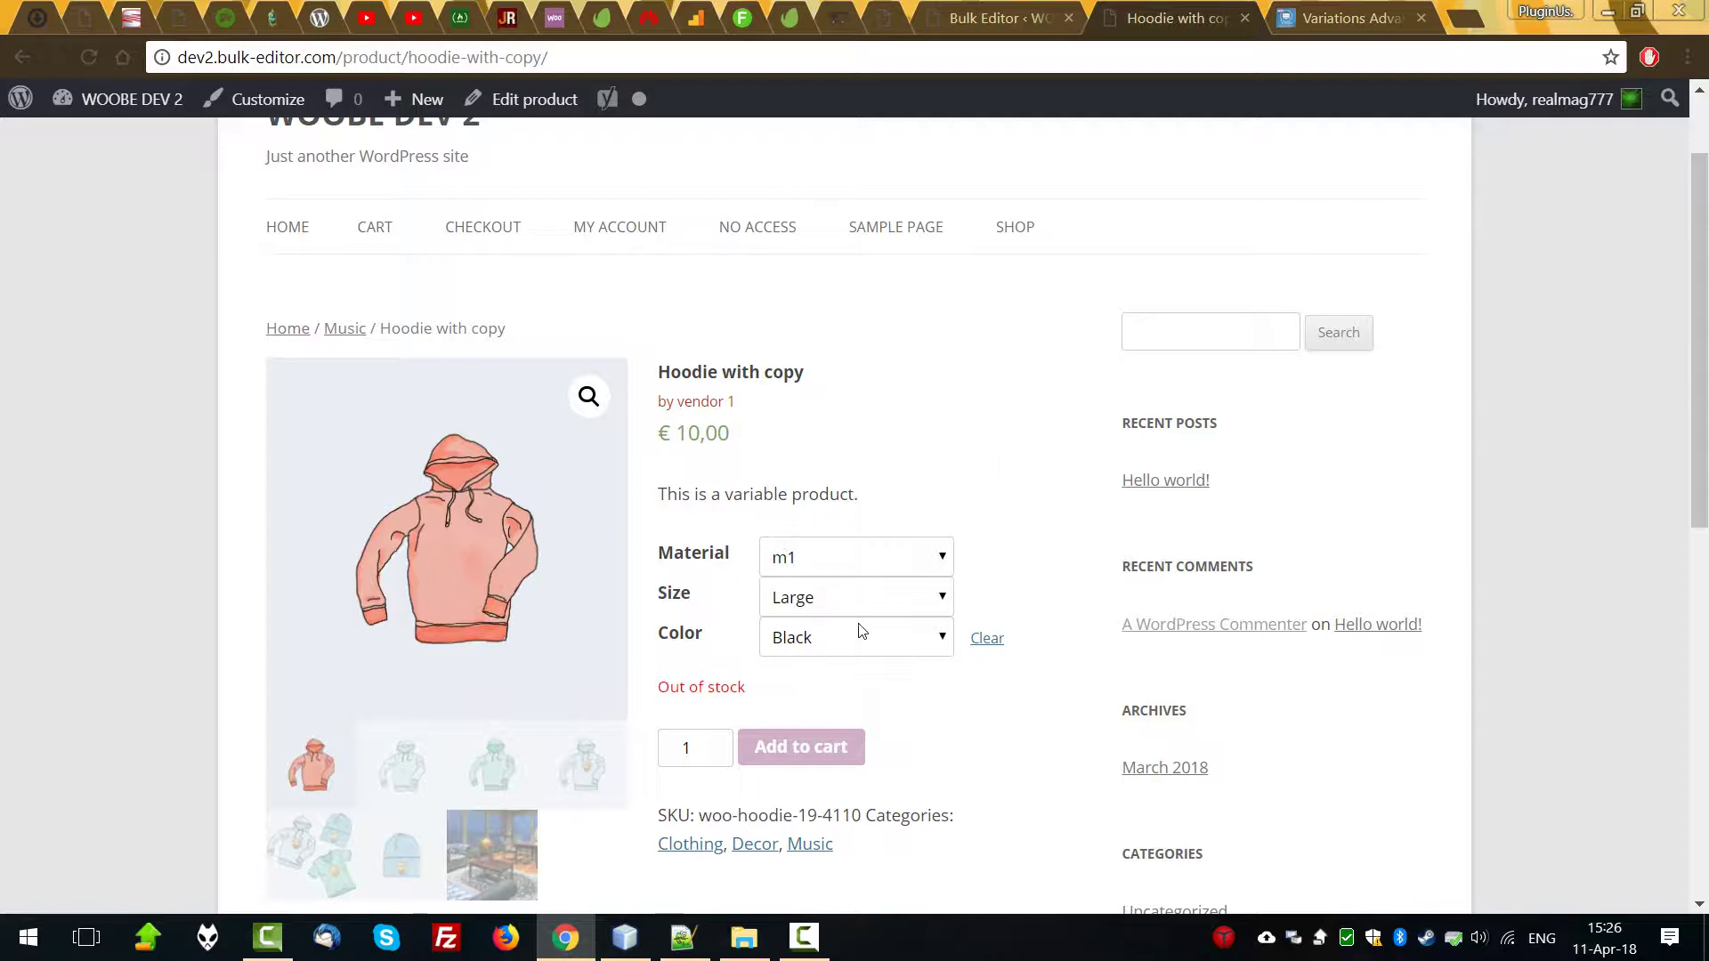
Examine the chosen variation's stock message and compare it with the variations' In Stock and Stock status columns in the Bulk Editor.
left_click_drag(654, 692, 929, 714)
left_click(668, 685)
left_click_drag(661, 687, 895, 706)
left_click(872, 706)
left_click(979, 18)
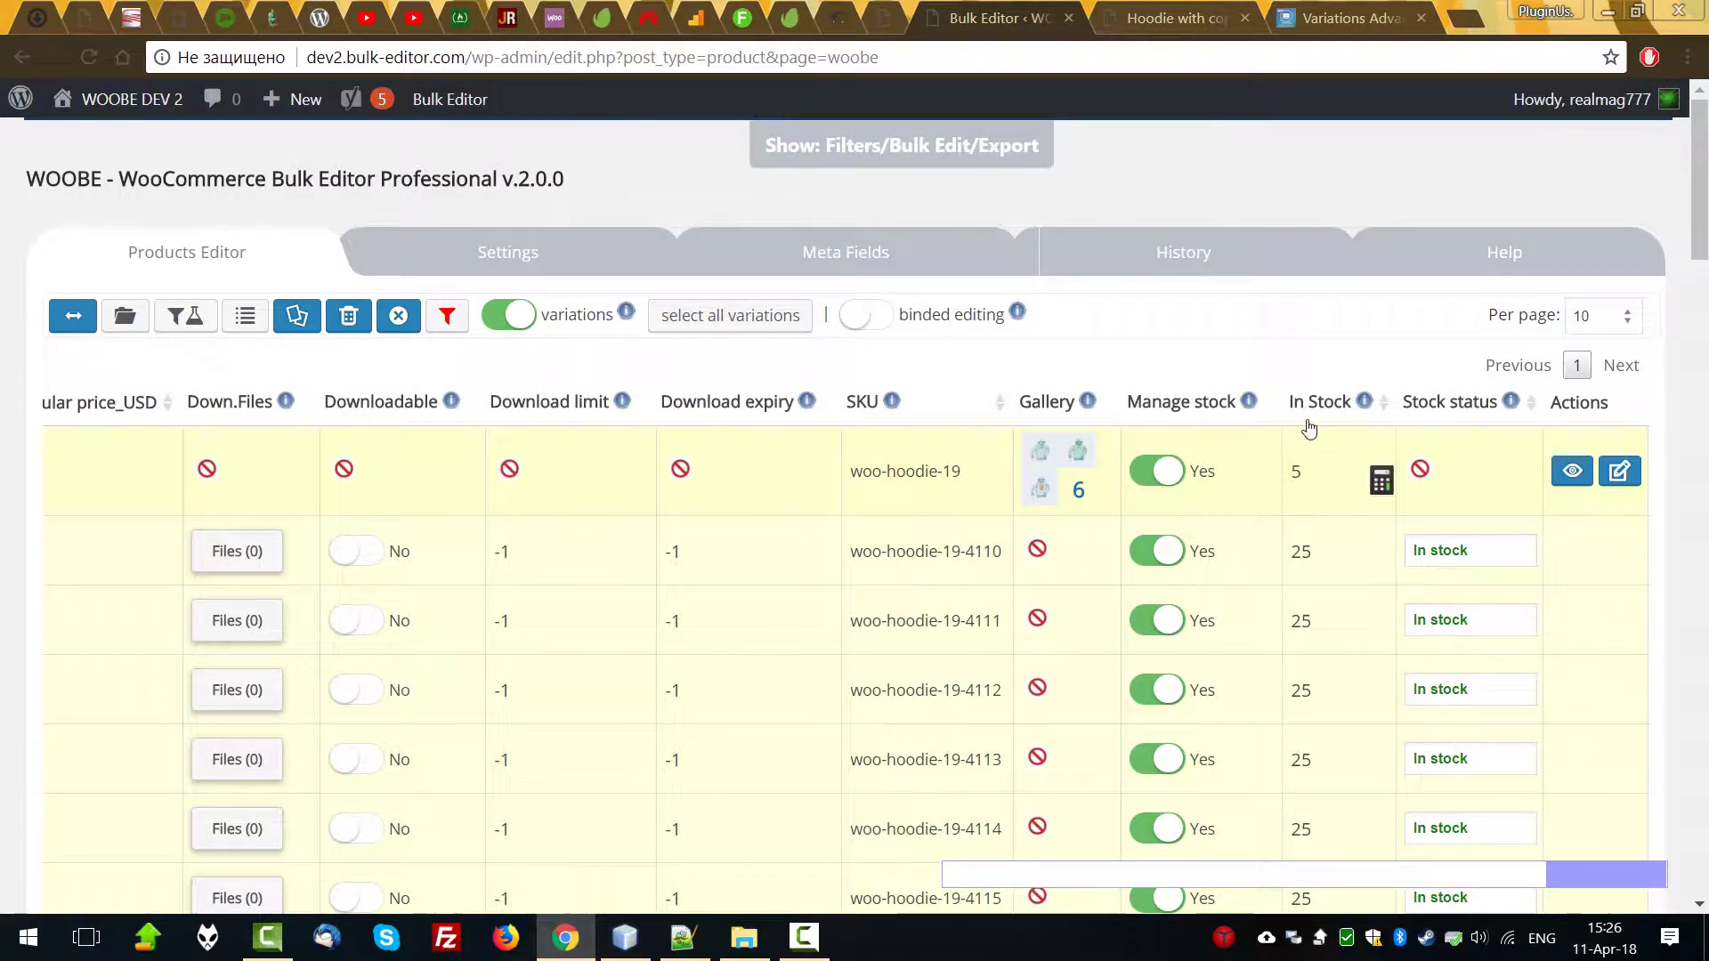
left_click(1316, 623)
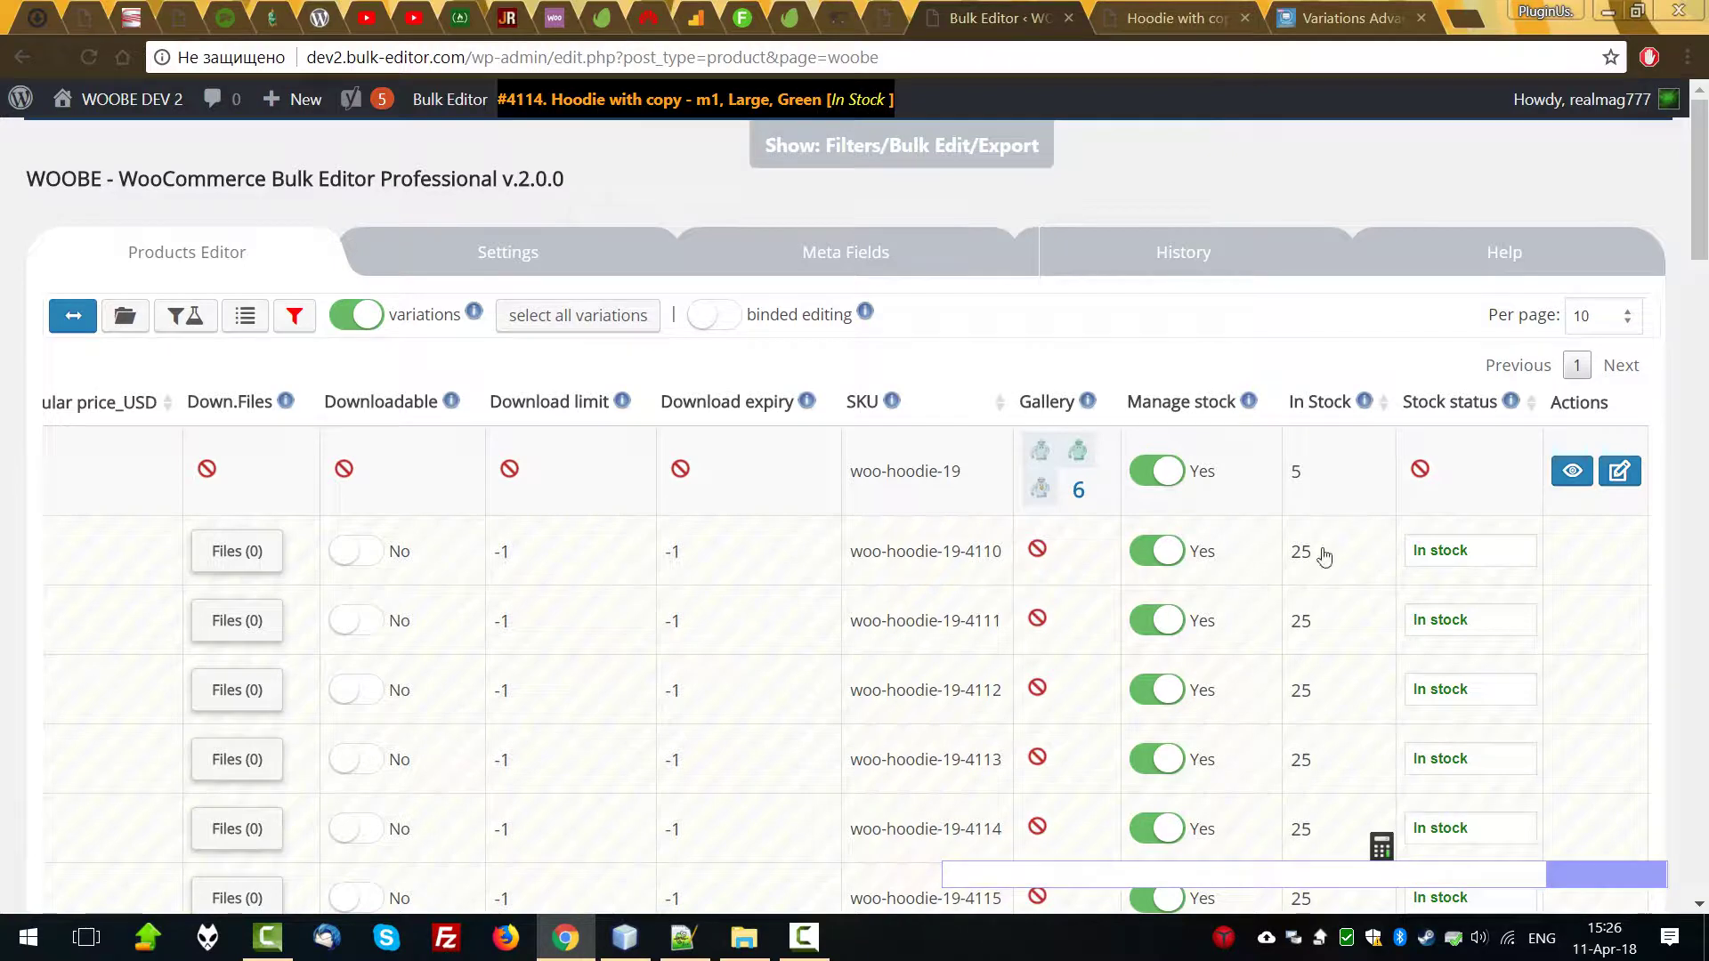
Return to the Hoodie with copy product page and select material m1, size Large and color Black again.
key("ctrl+Tab")
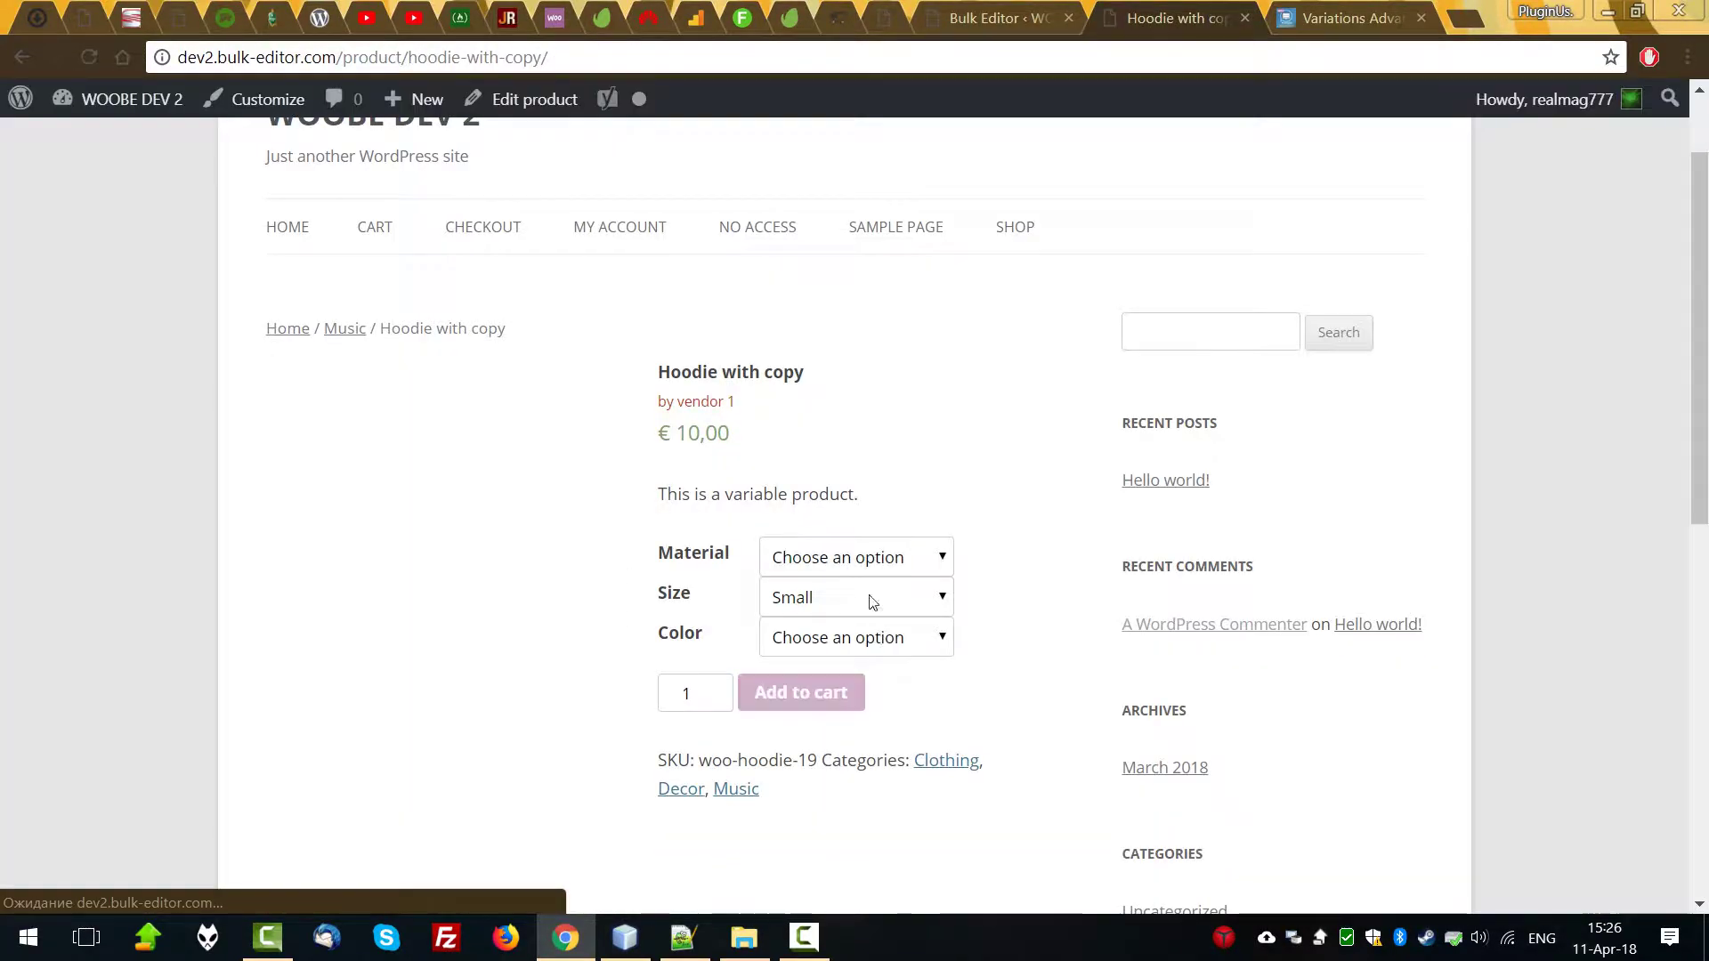
left_click(854, 558)
left_click(801, 604)
left_click(805, 597)
left_click(817, 652)
left_click(817, 652)
left_click(809, 686)
Examine the price and stock quantity shown for the m1, Large, Black variation.
left_click_drag(651, 705, 852, 699)
left_click(852, 699)
double_click(717, 690)
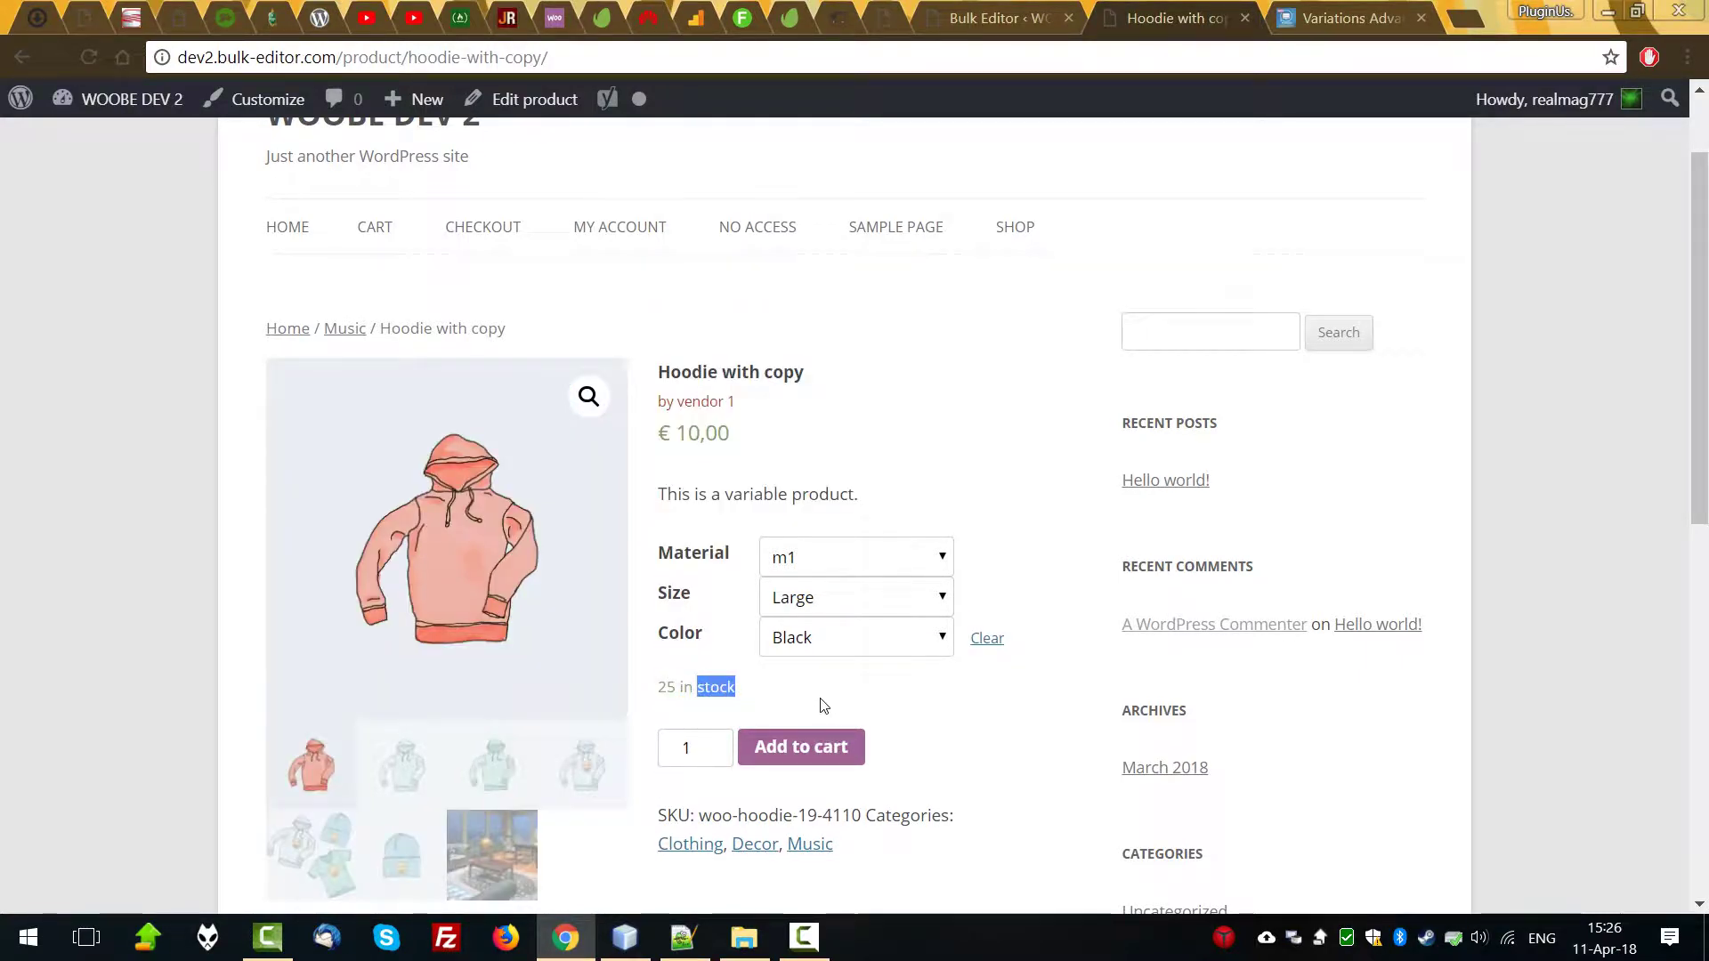
left_click_drag(668, 439, 837, 440)
left_click_drag(683, 687, 659, 688)
double_click(712, 693)
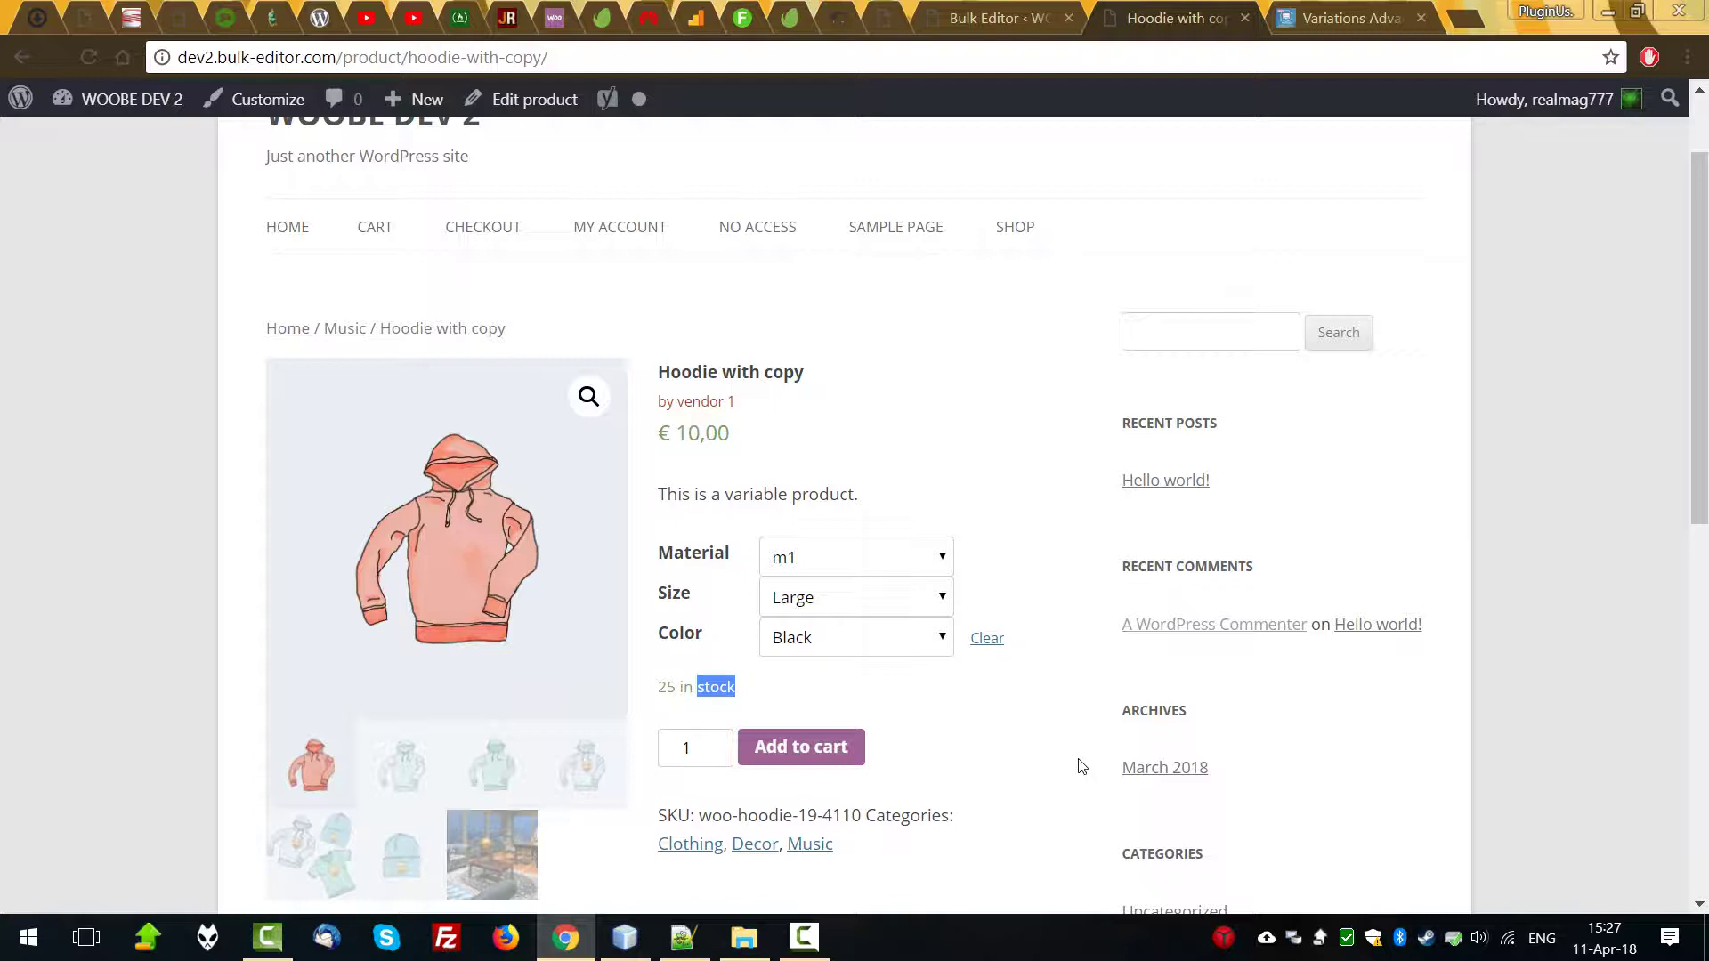
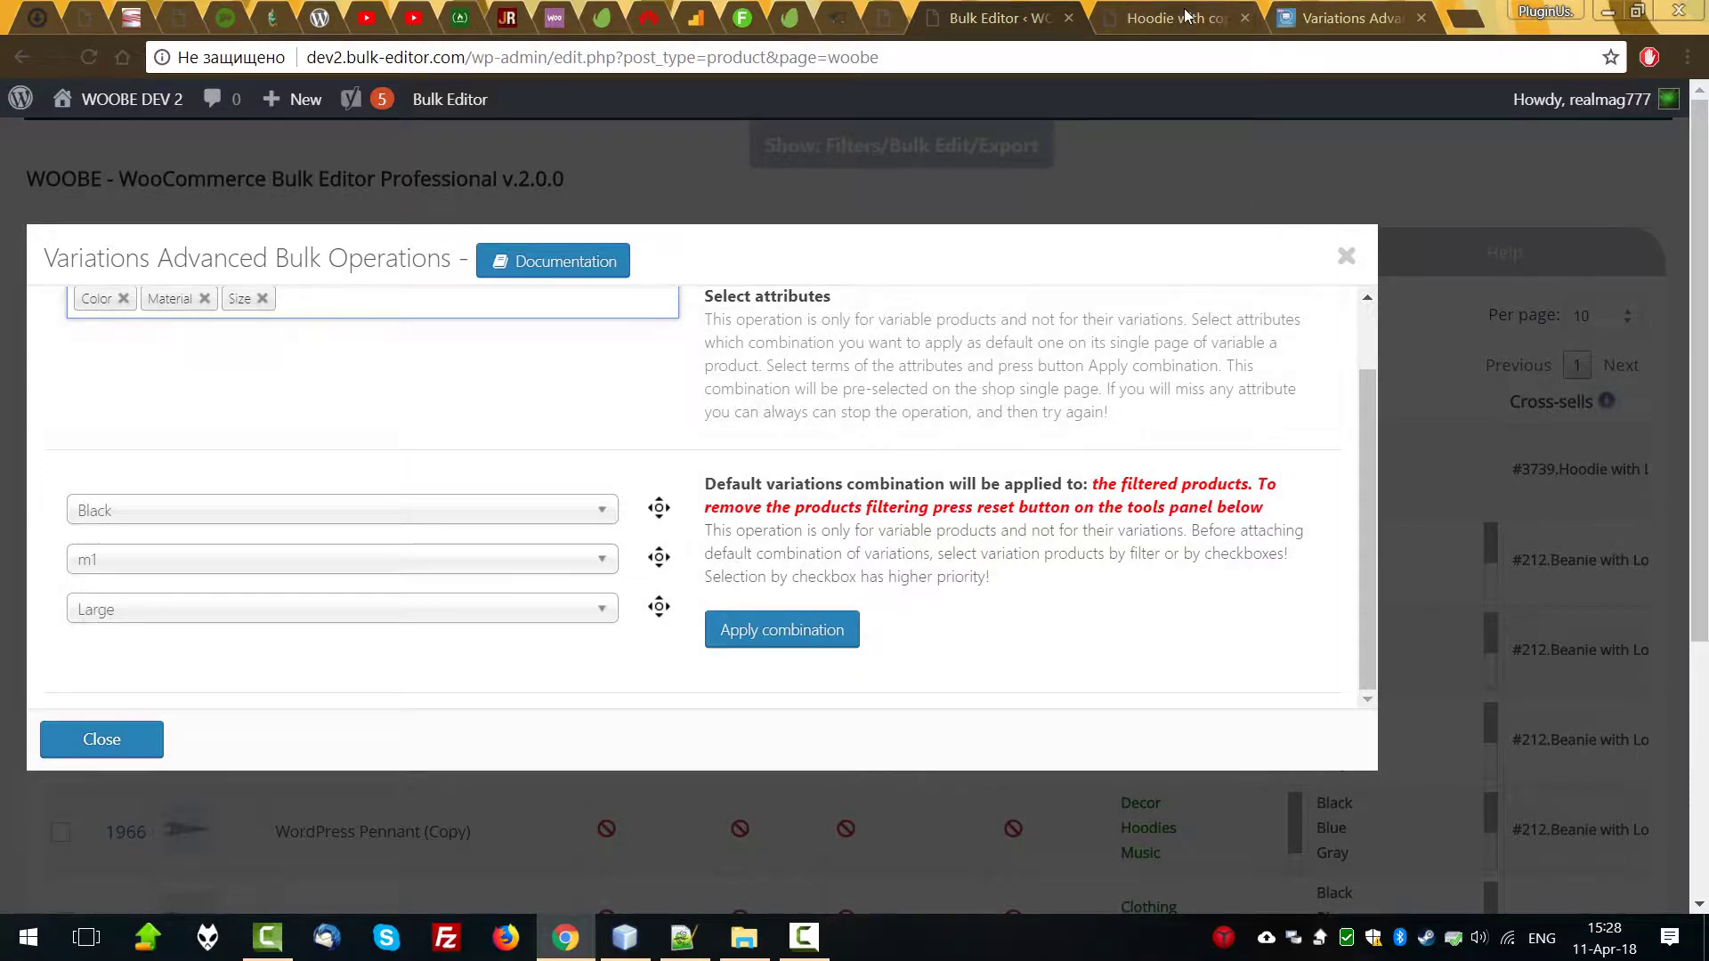
On the Hoodie with copy product page, switch the size to Small and the color to Blue.
key("ctrl+shift+Tab")
left_click(807, 602)
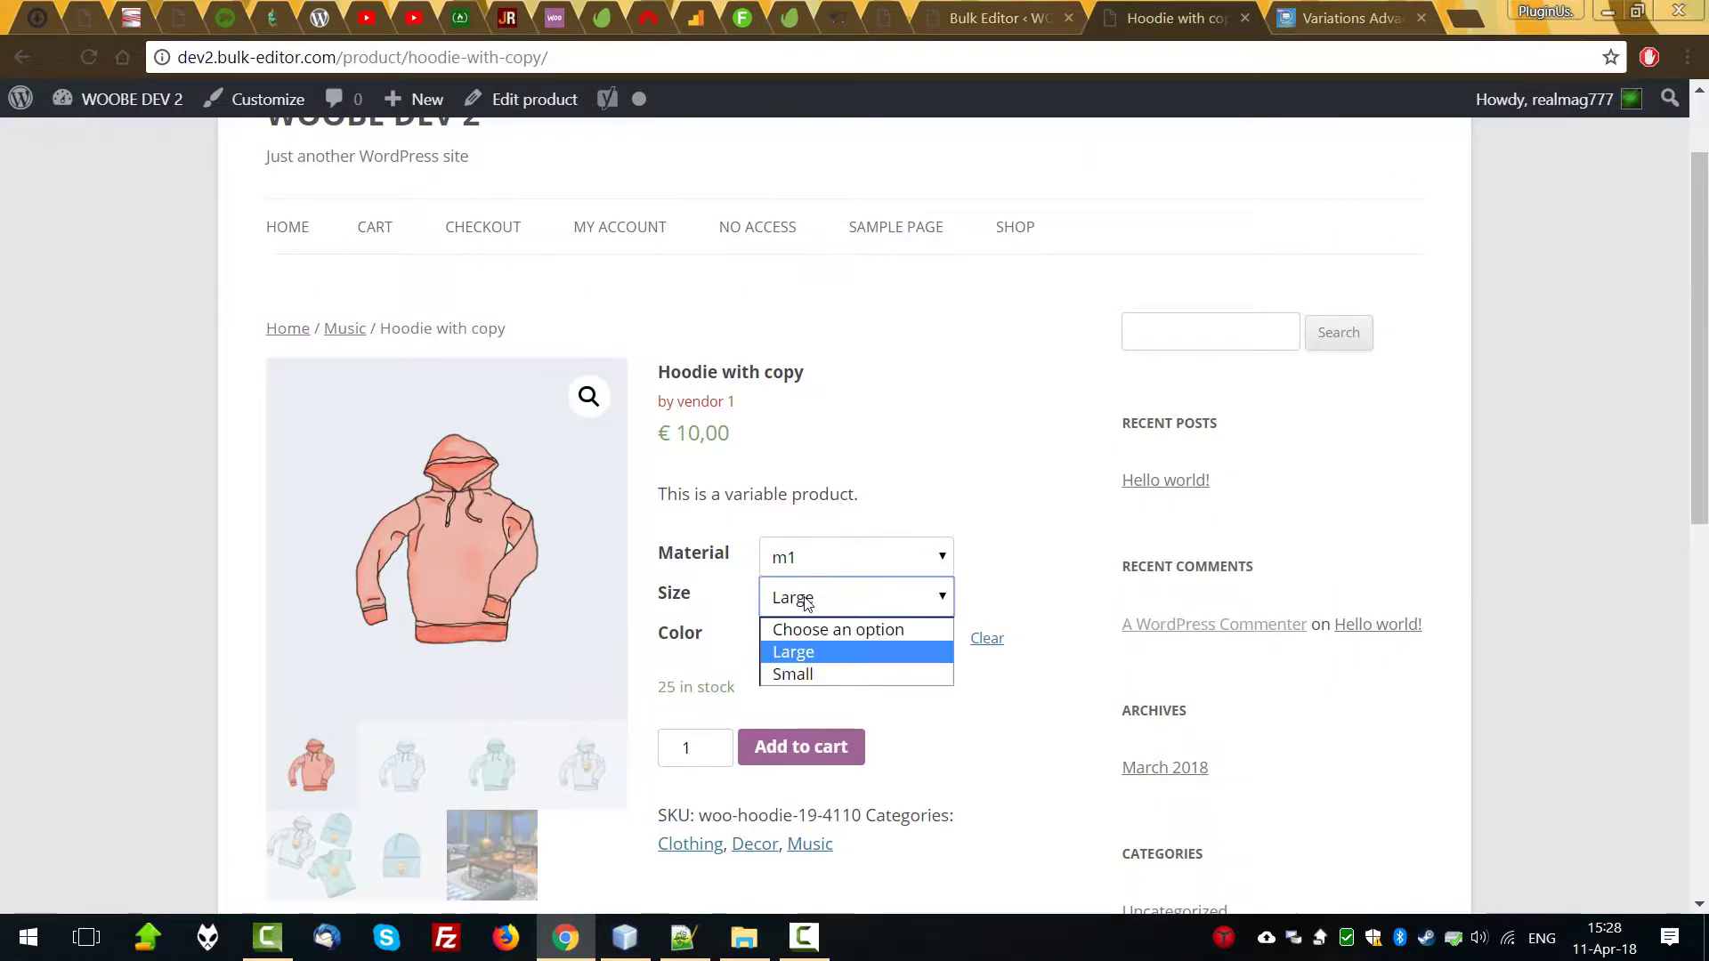
left_click(806, 678)
left_click(863, 645)
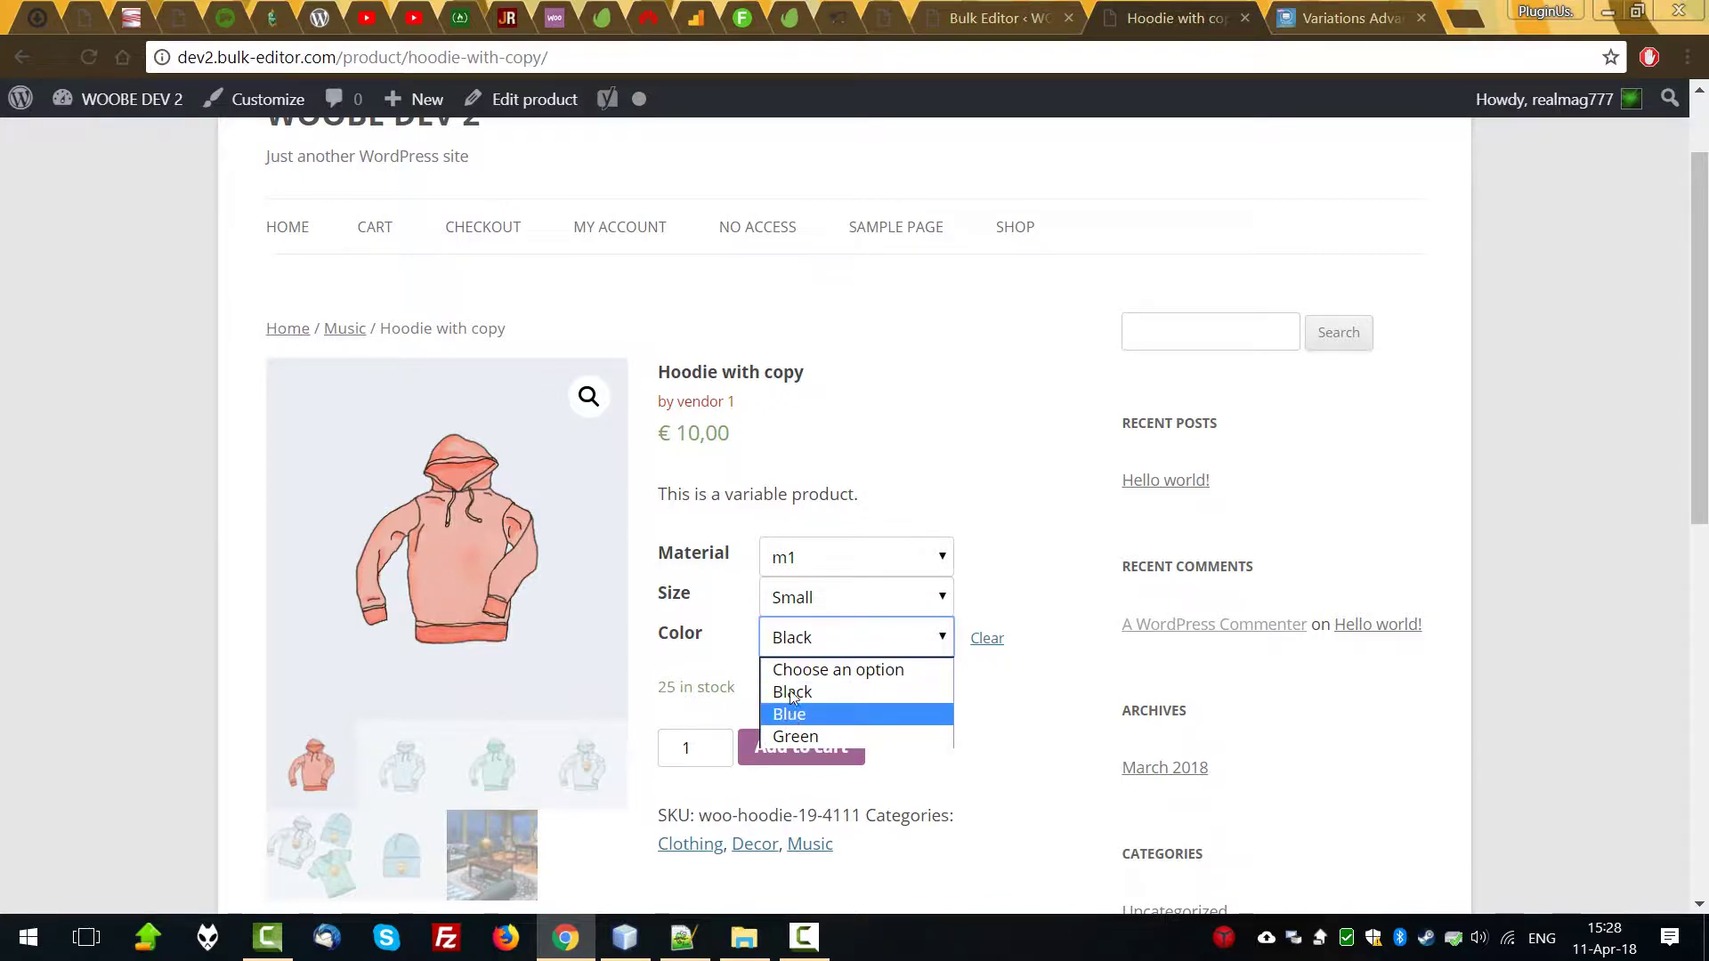
Back in the Bulk Editor's Default combination settings, set the color to Blue and the size to Small, with material m1.
left_click(1012, 27)
left_click(132, 563)
left_click(128, 559)
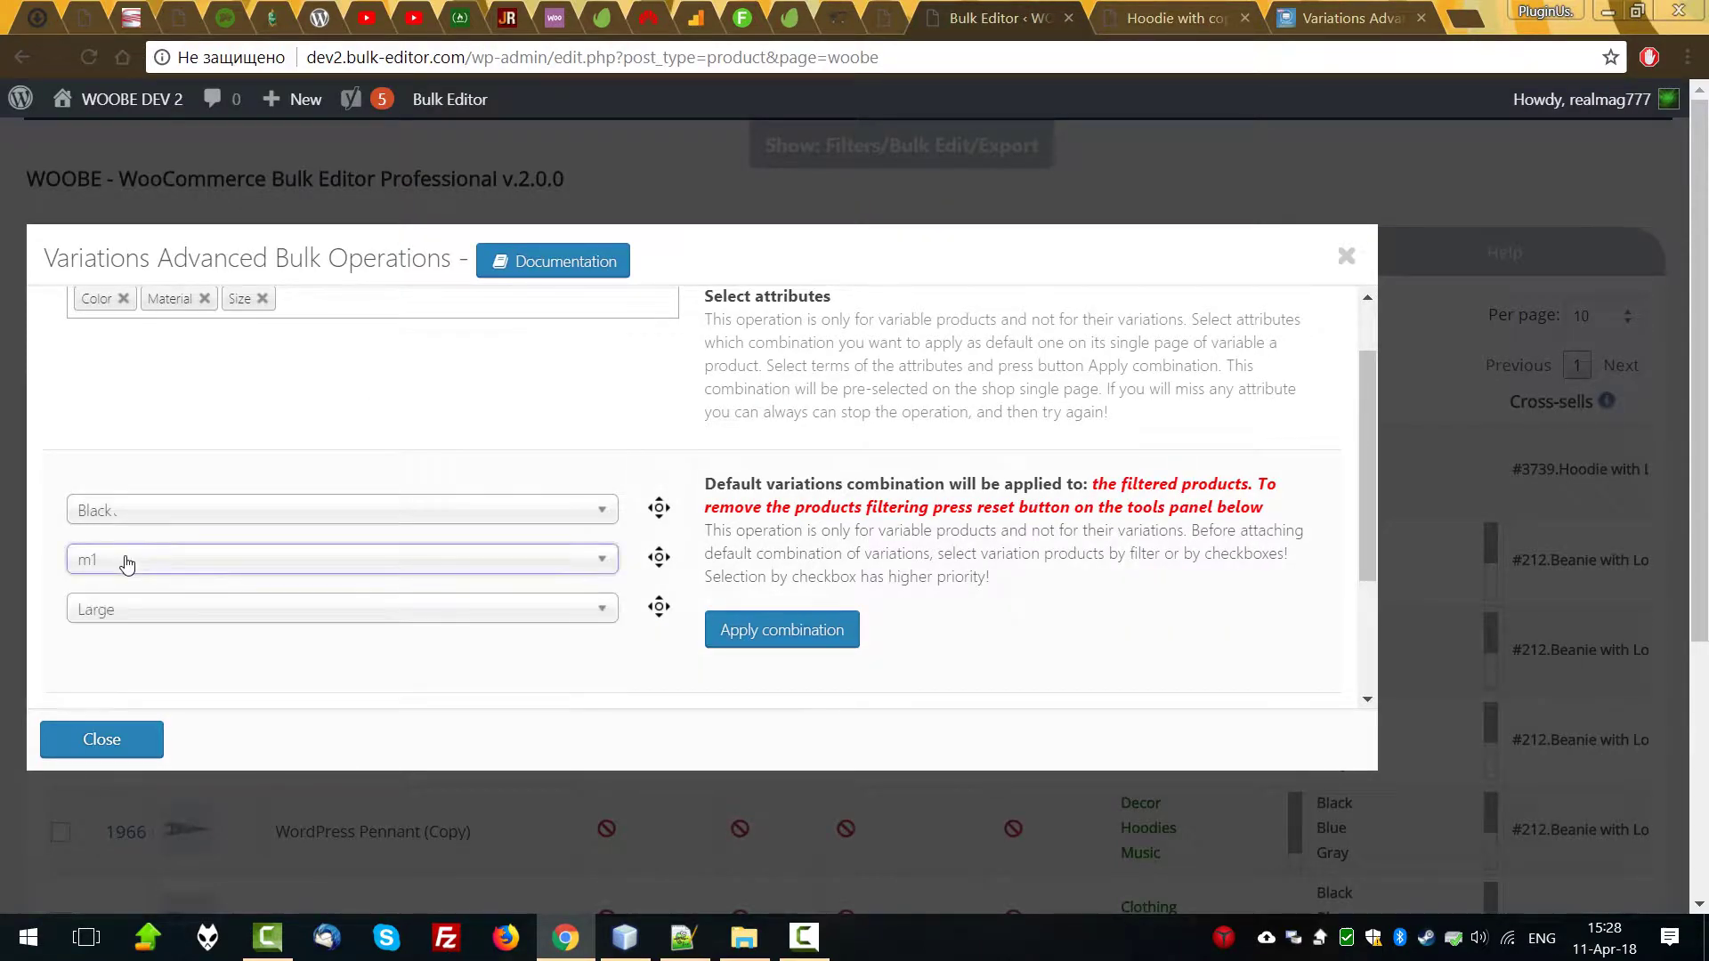
left_click(89, 511)
left_click(93, 698)
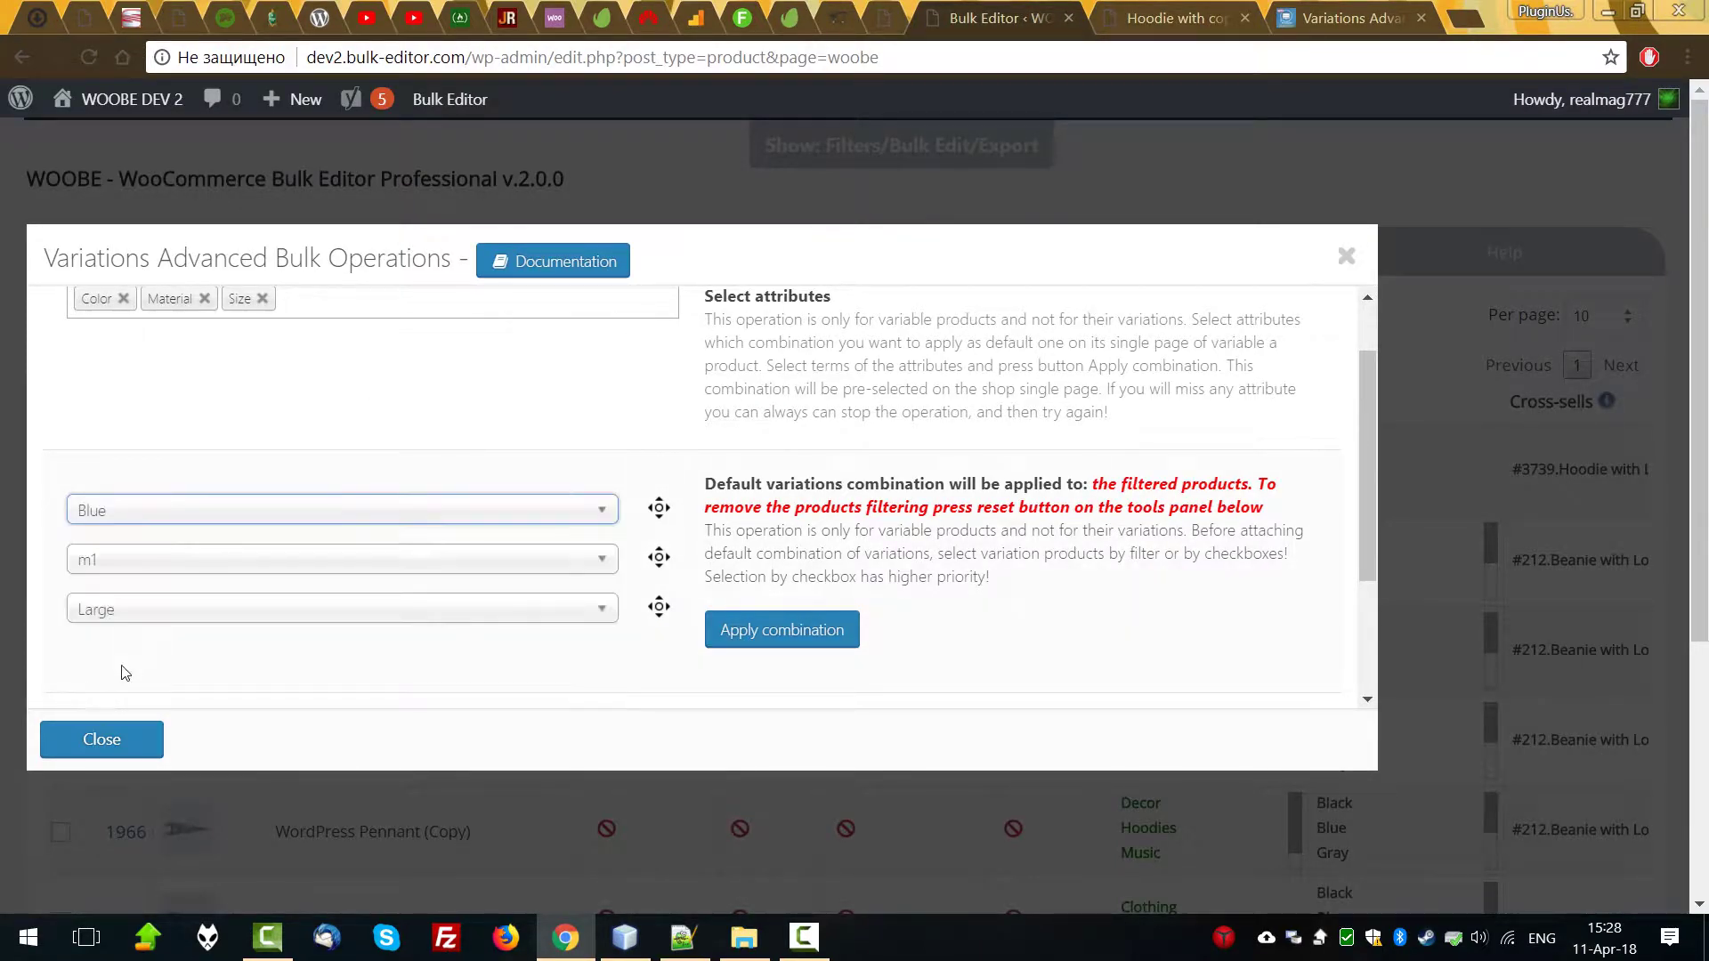
left_click(131, 610)
scroll(732, 679, "down", 2)
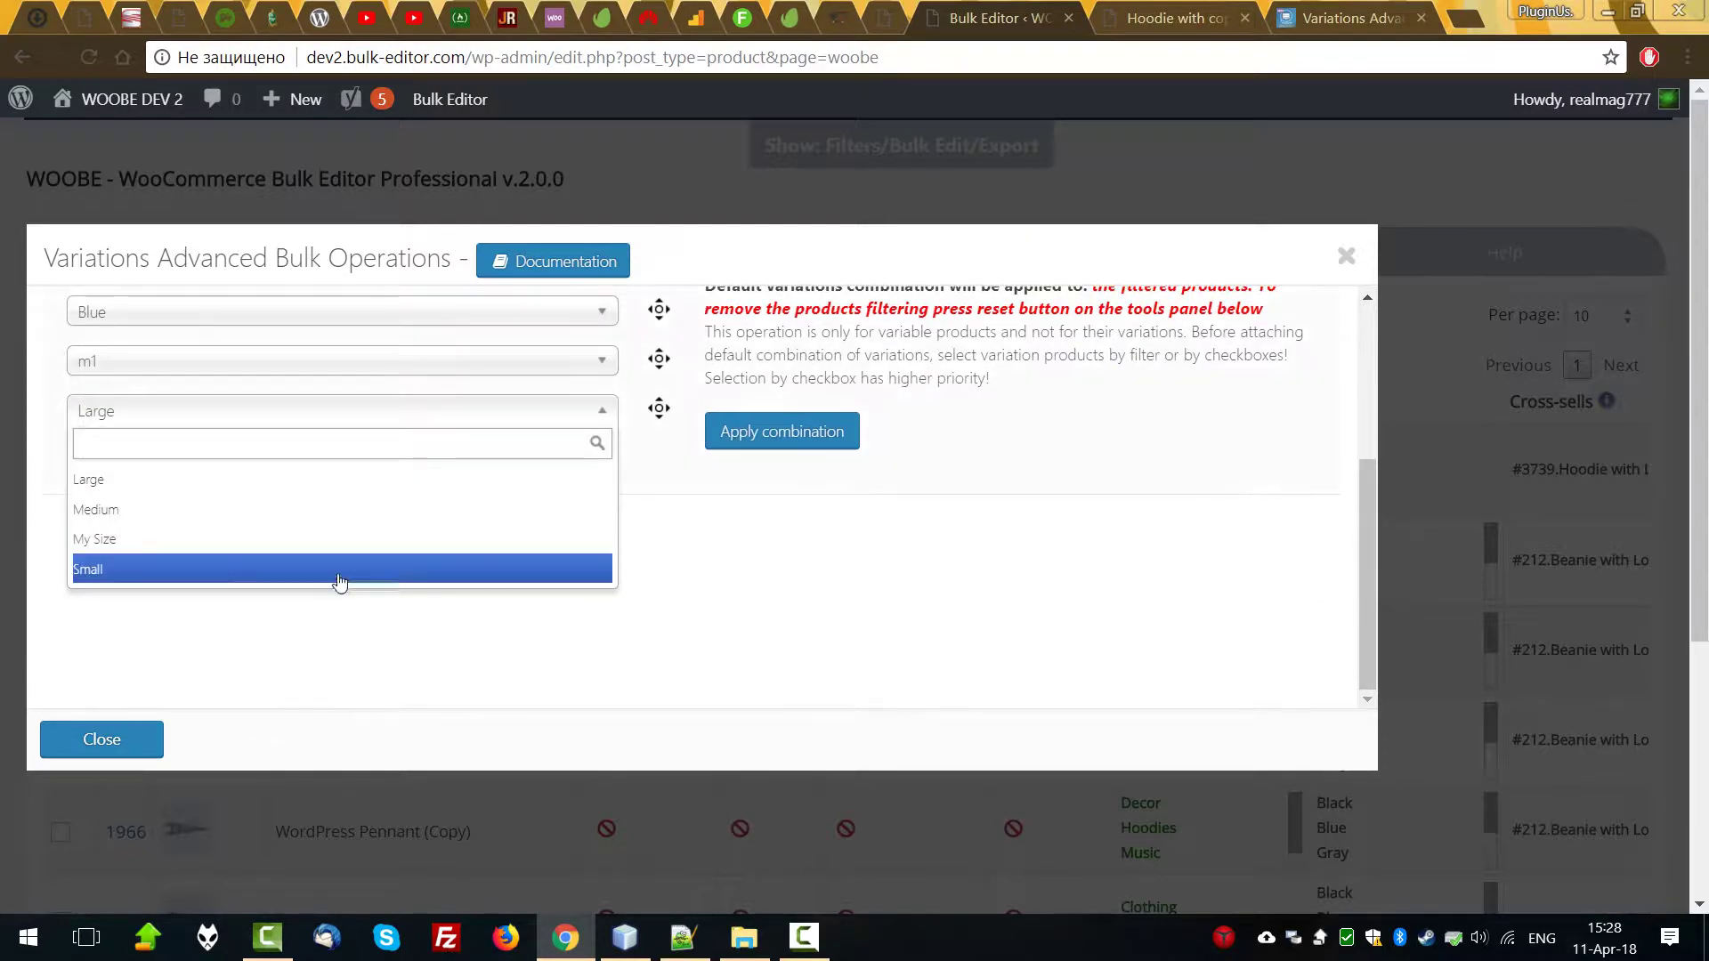
left_click(182, 578)
scroll(783, 578, "up", 3)
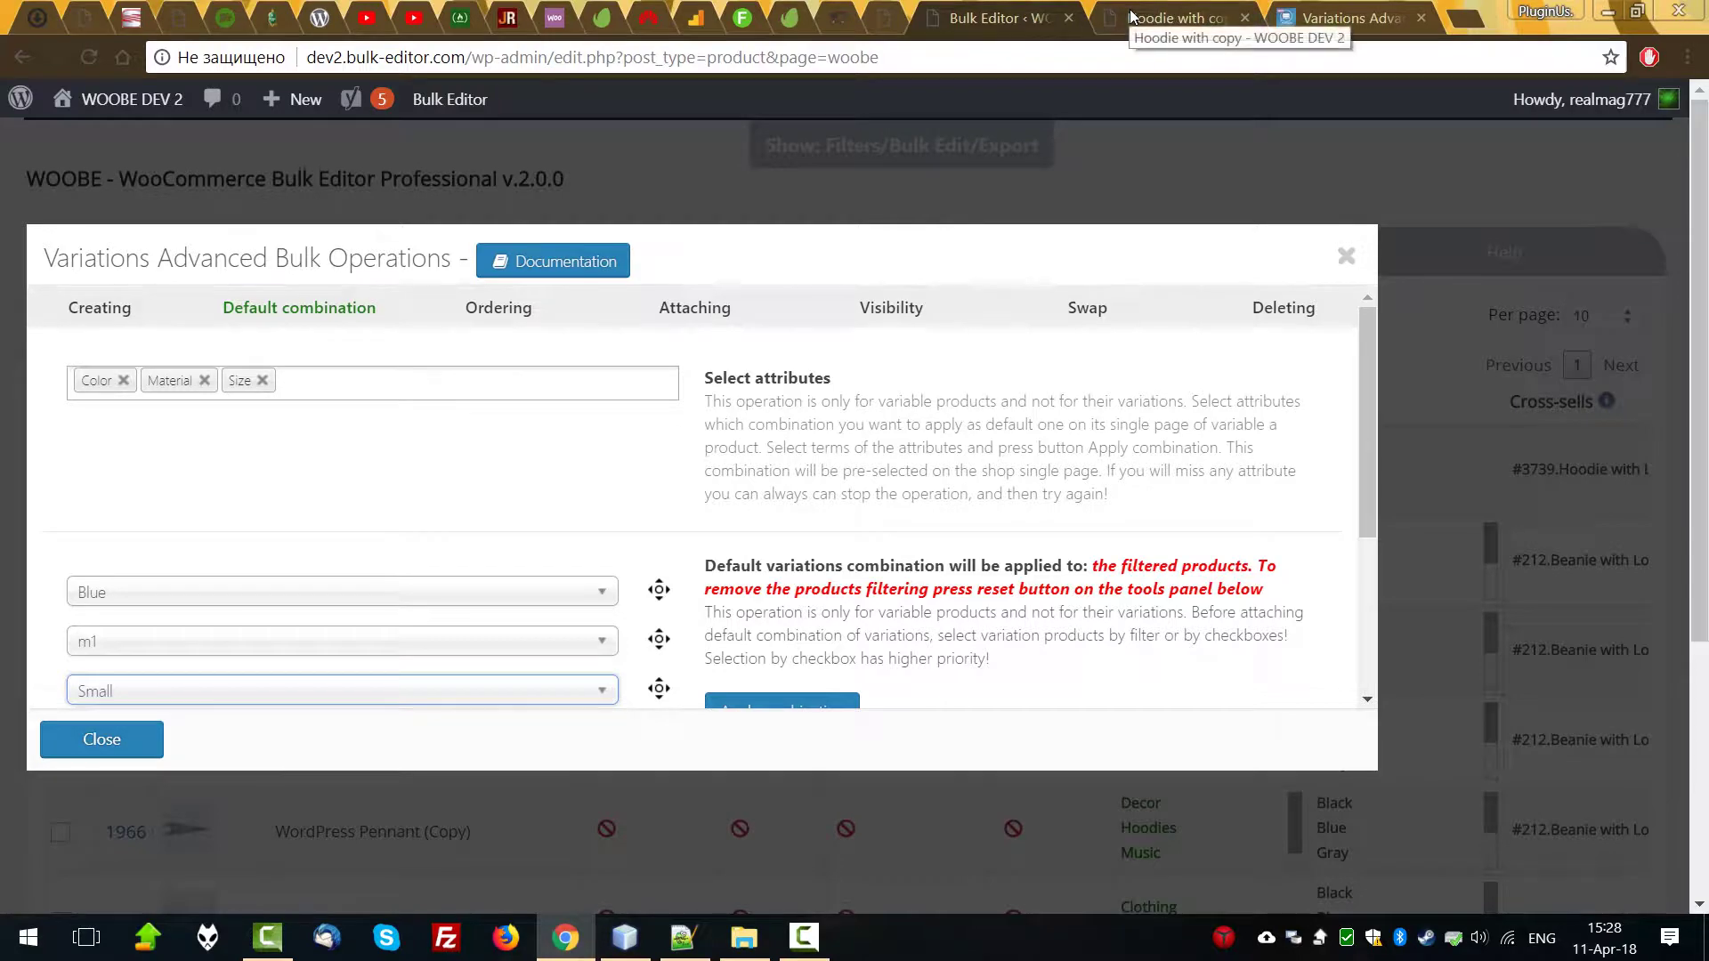
Check the available materials on the Hoodie with copy page, reload it and return to the Bulk Editor.
left_click(1156, 17)
left_click(854, 558)
key("F5")
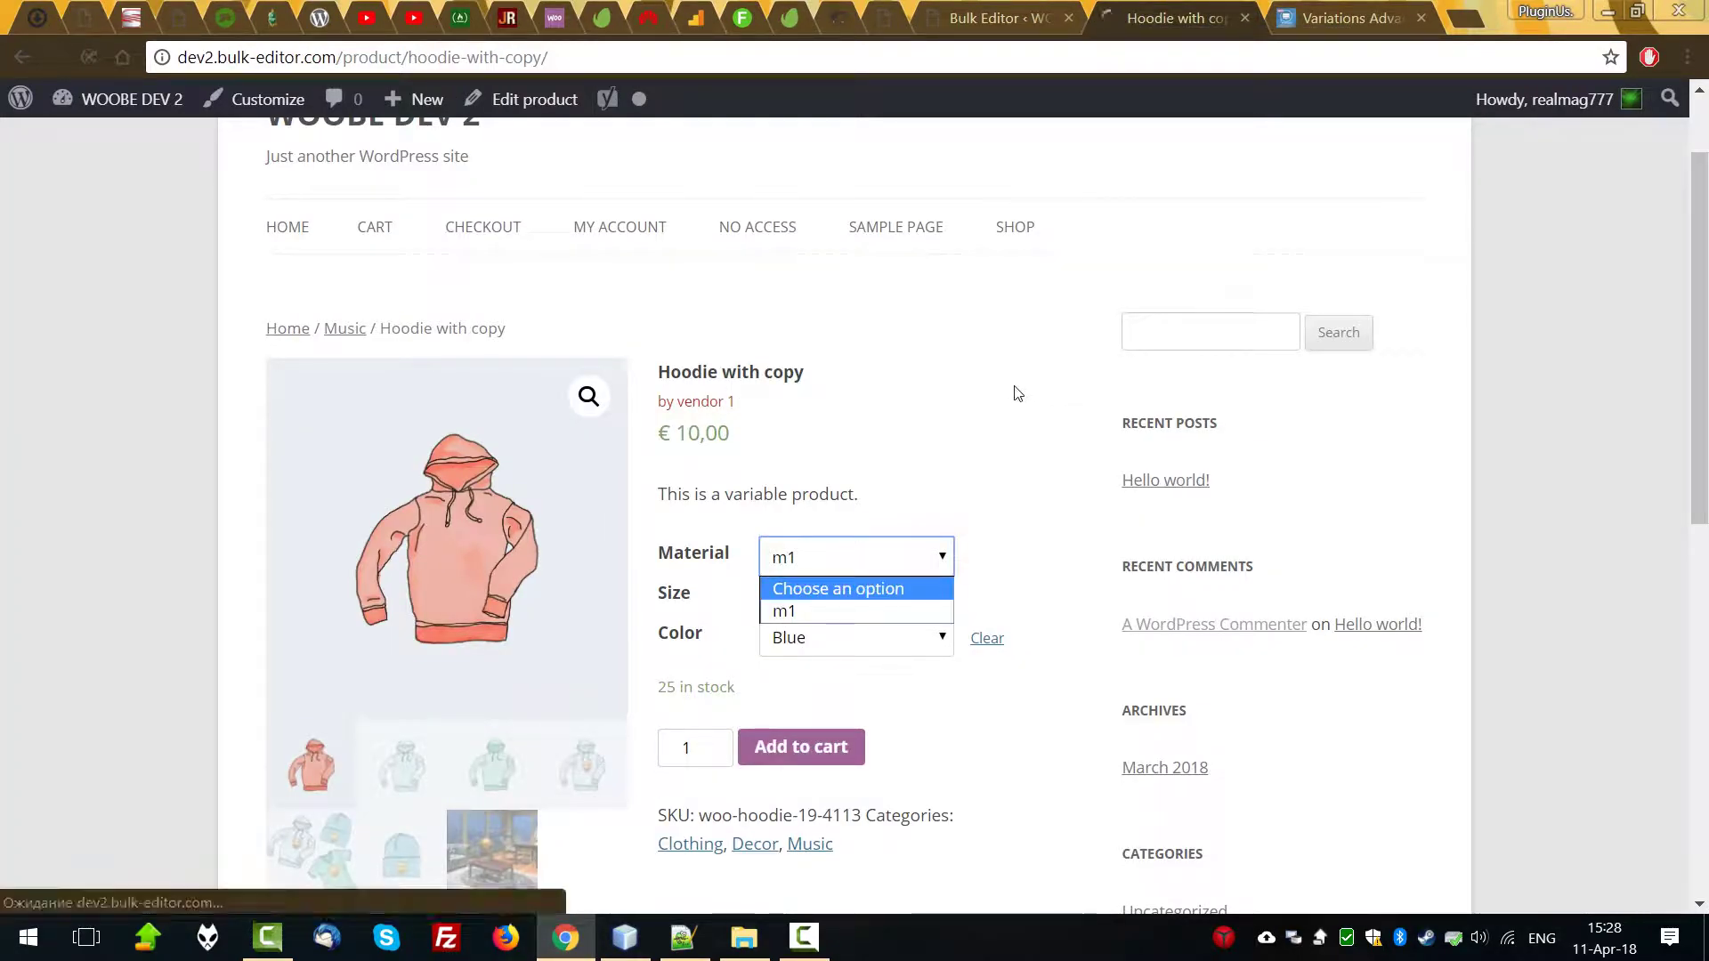
left_click(978, 16)
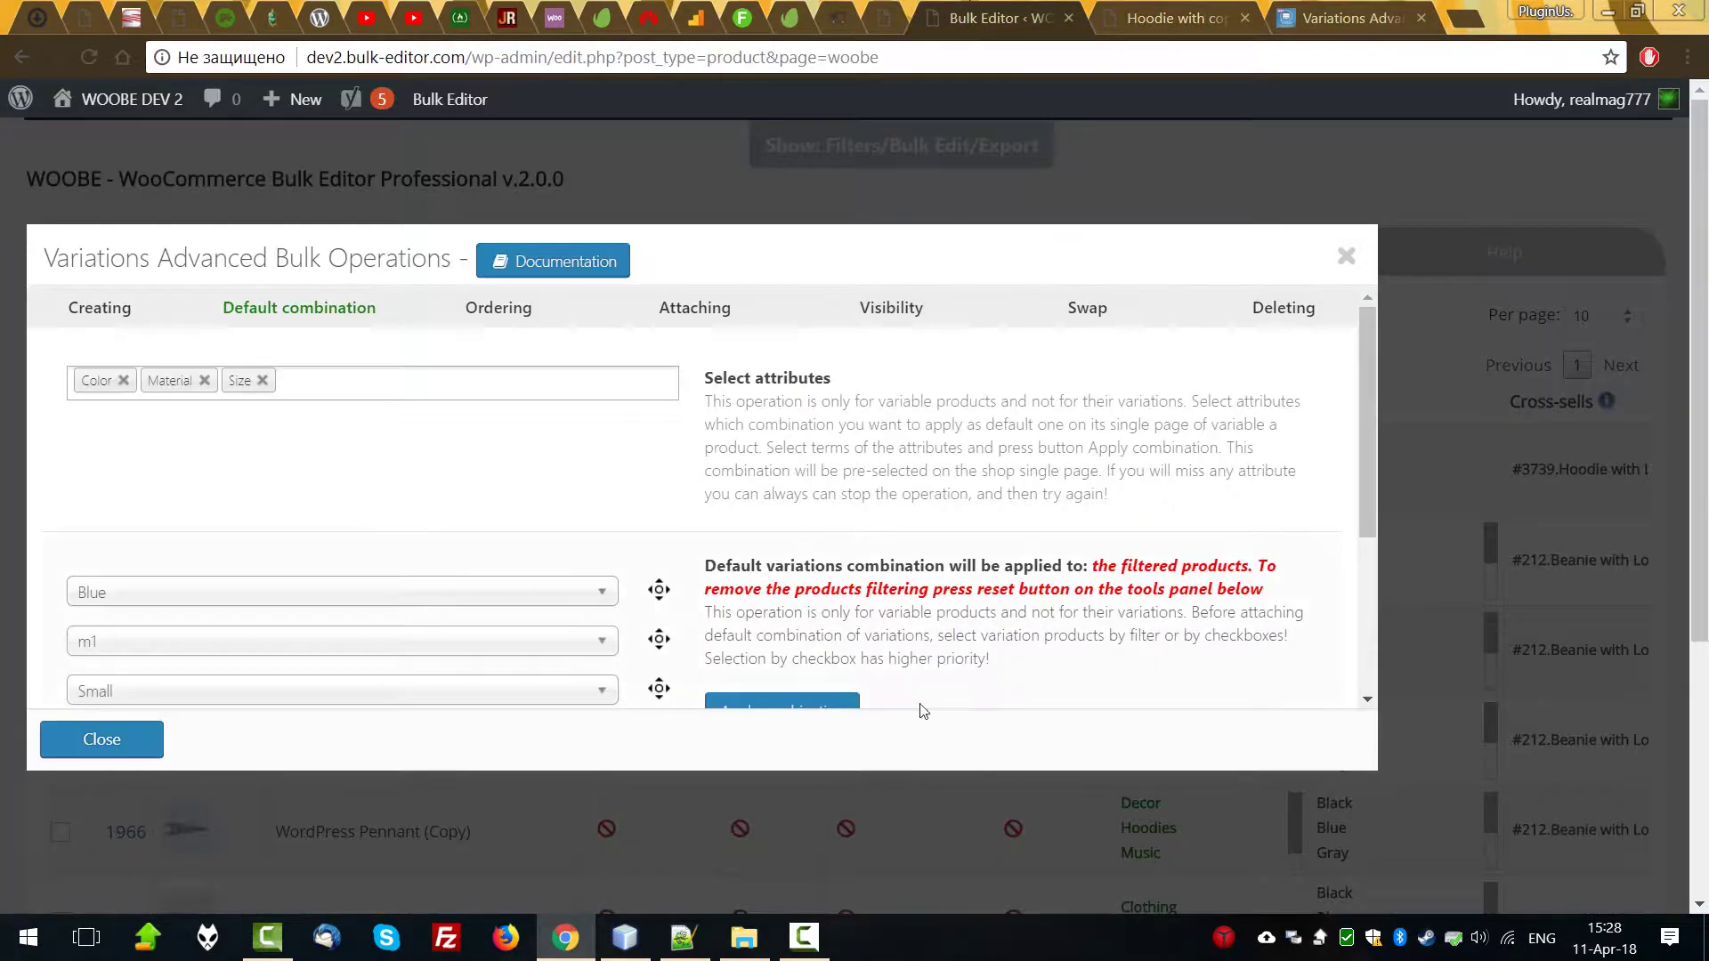
Apply the Blue, m1, Small default combination to the filtered products and confirm.
scroll(801, 534, "down", 3)
left_click(794, 422)
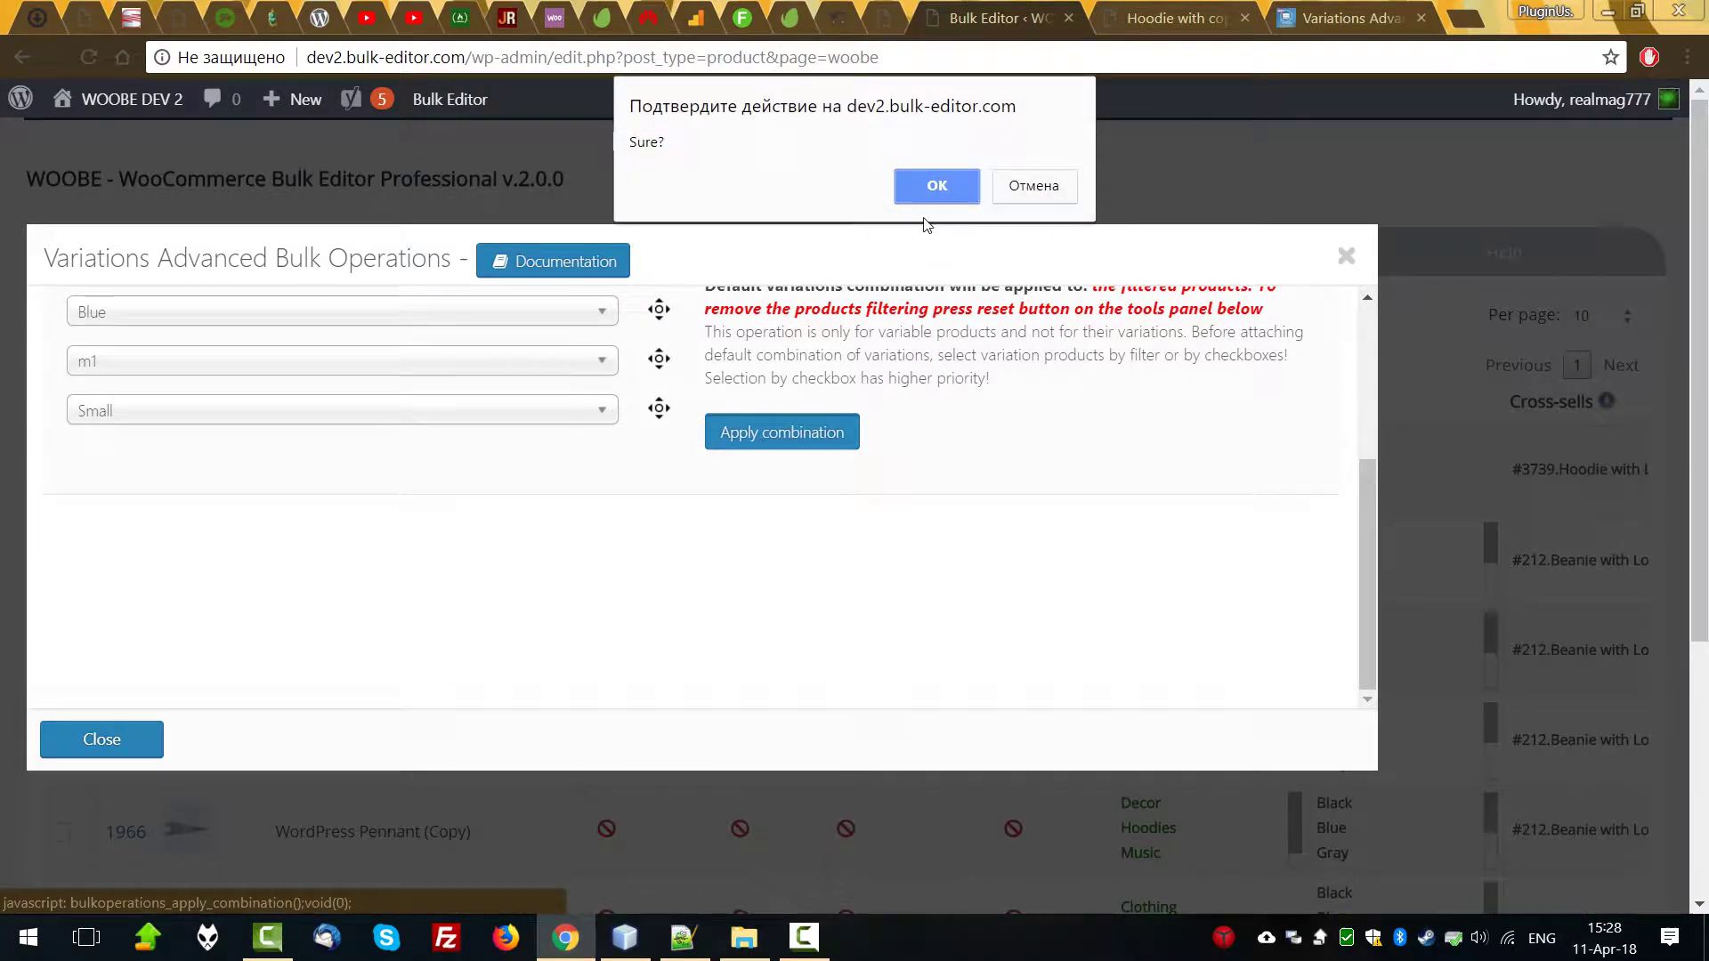
left_click(934, 179)
scroll(293, 623, "up", 3)
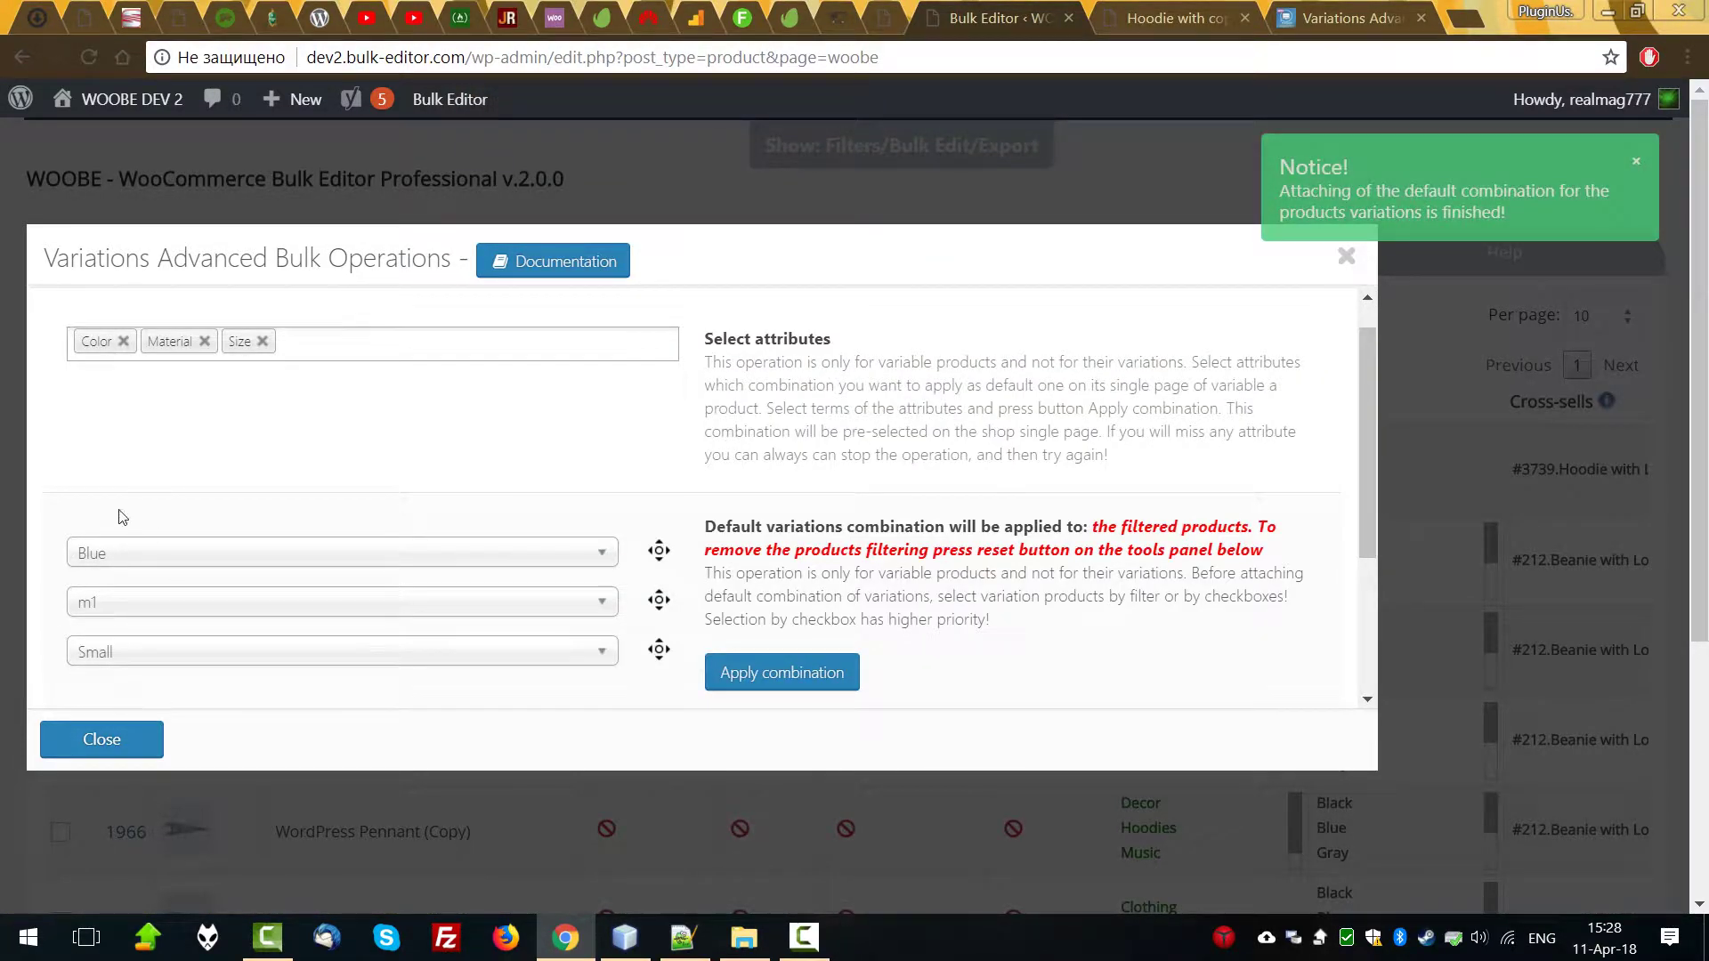
Reload the Hoodie with copy product page to check its preselected options, and go back to the Bulk Editor.
left_click(1182, 7)
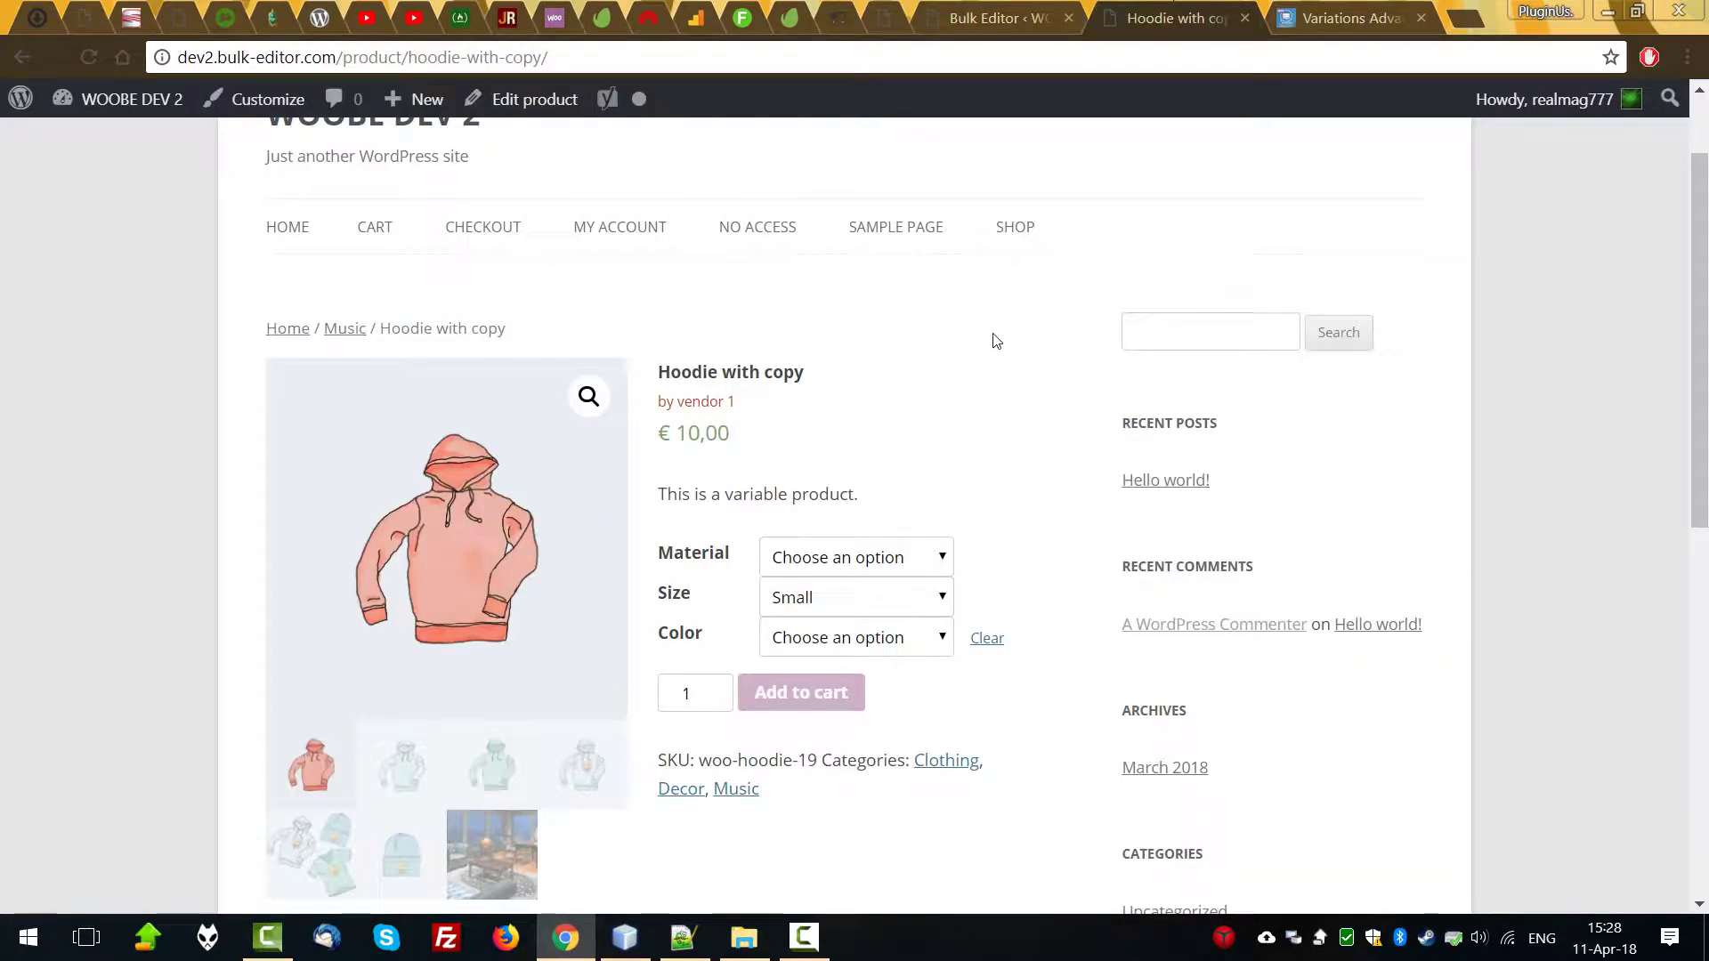
key("F5")
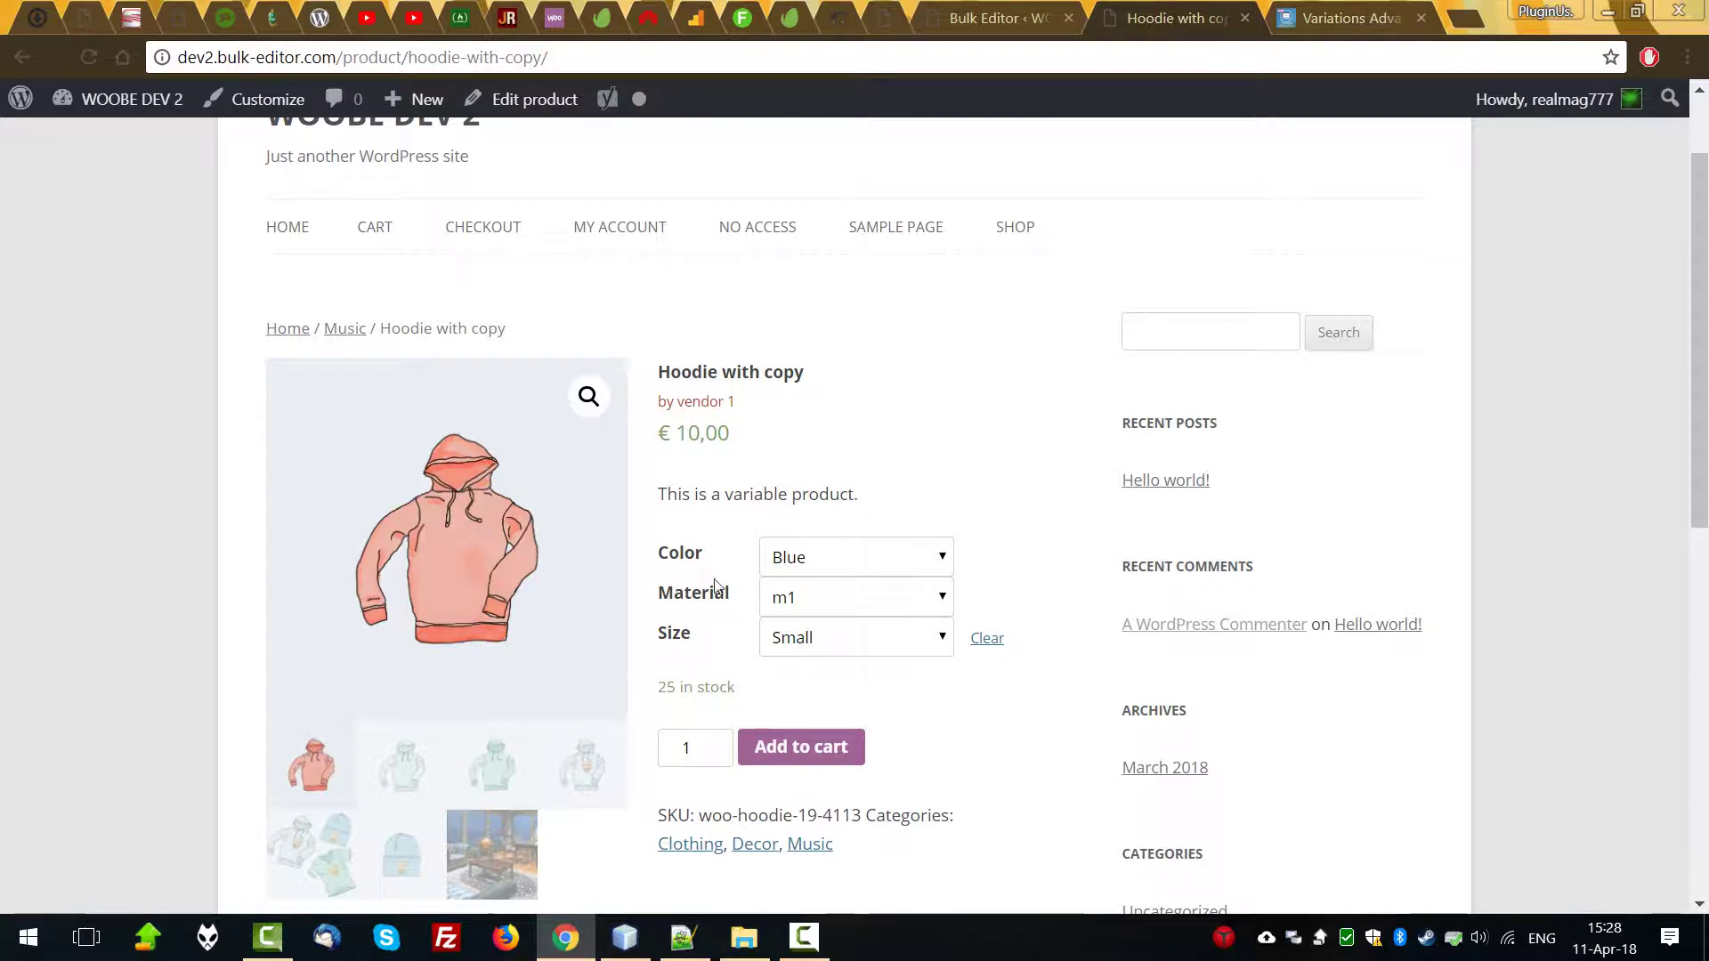
left_click(987, 25)
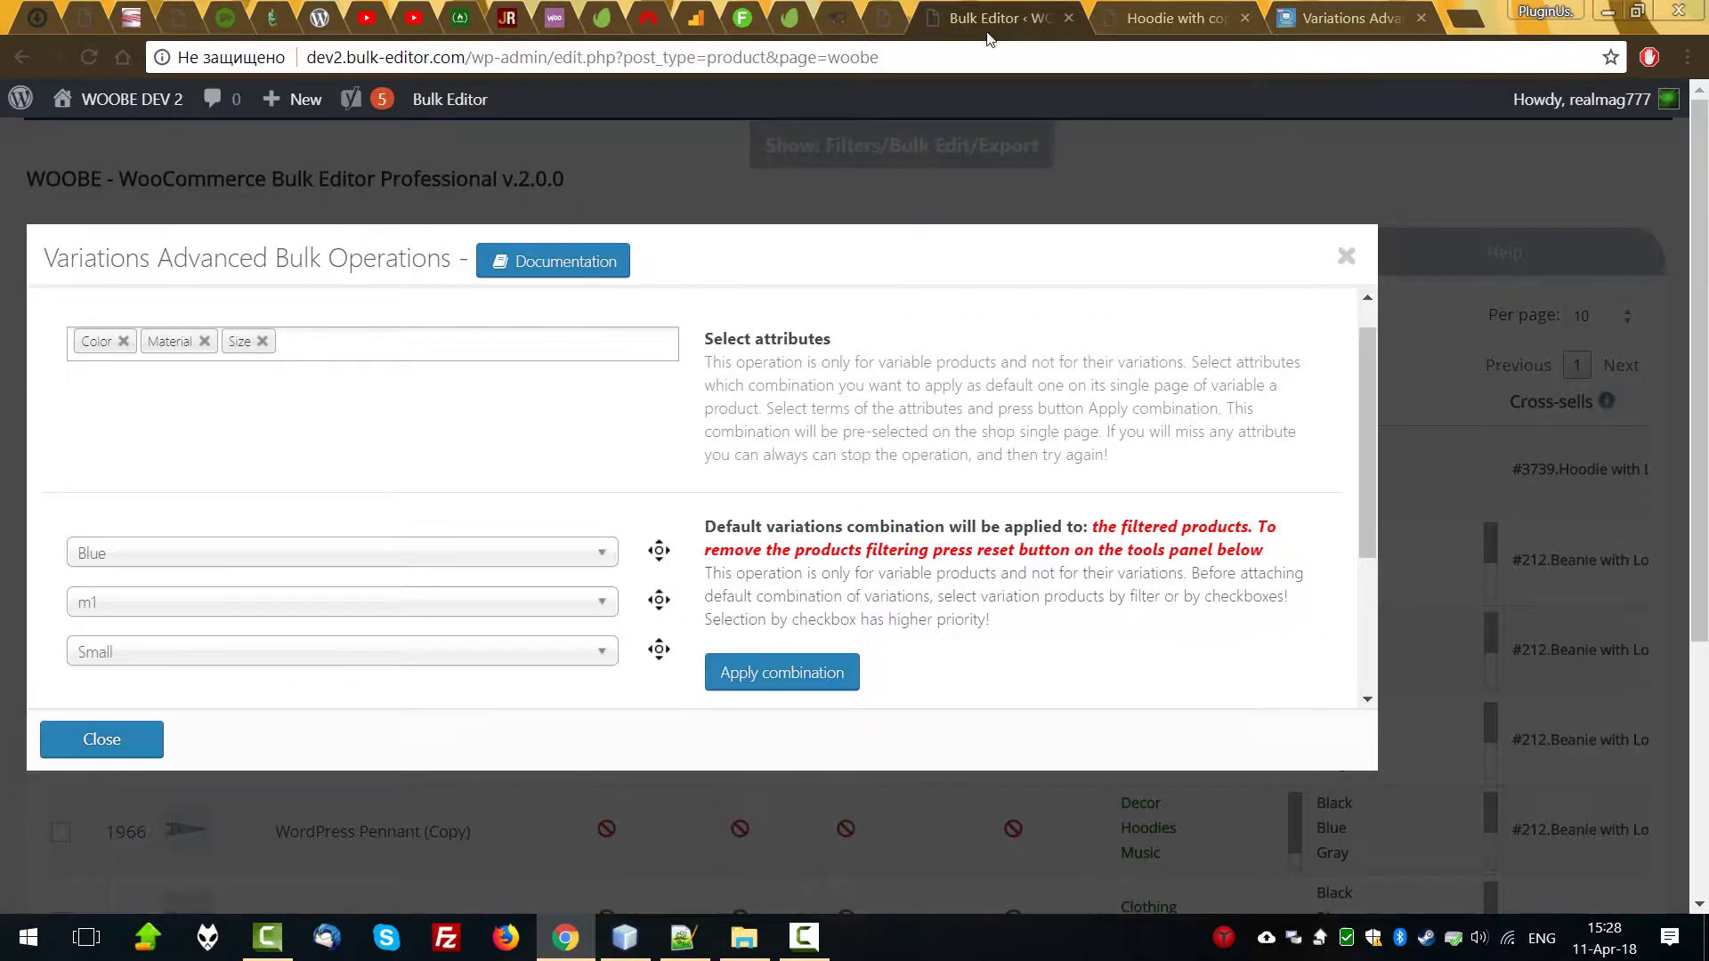
Close the Variations Advanced Bulk Operations window and look through the filtered product list.
left_click(1345, 258)
scroll(285, 609, "down", 4)
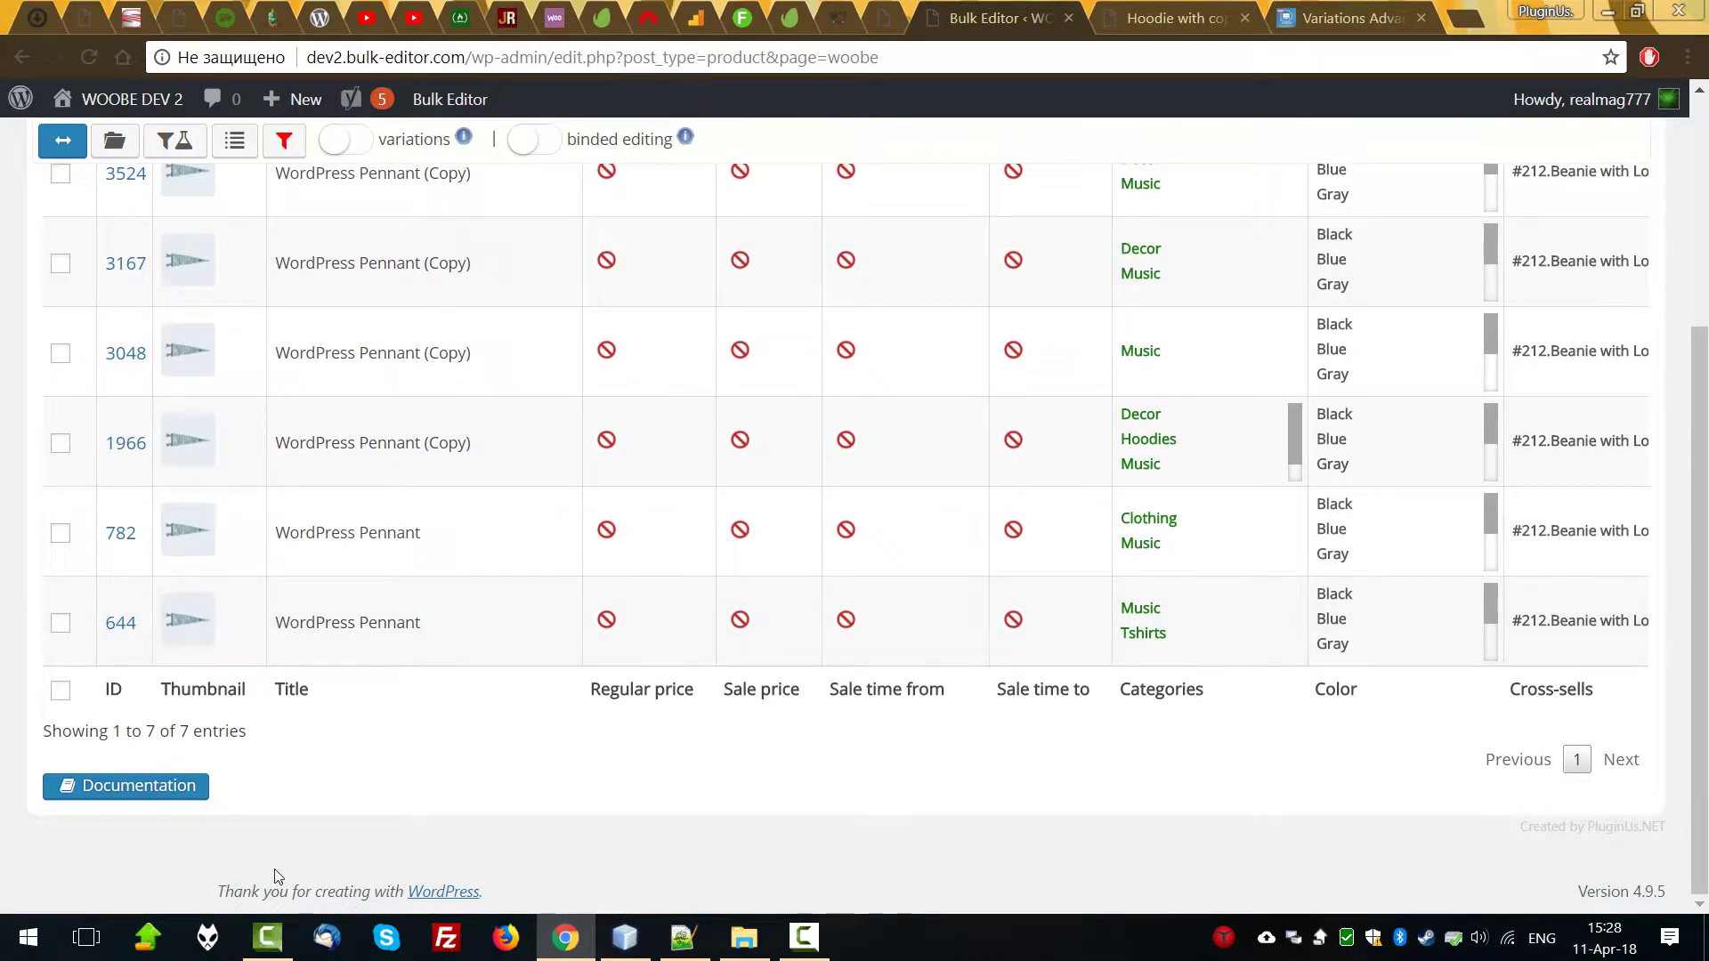
scroll(334, 198, "up", 5)
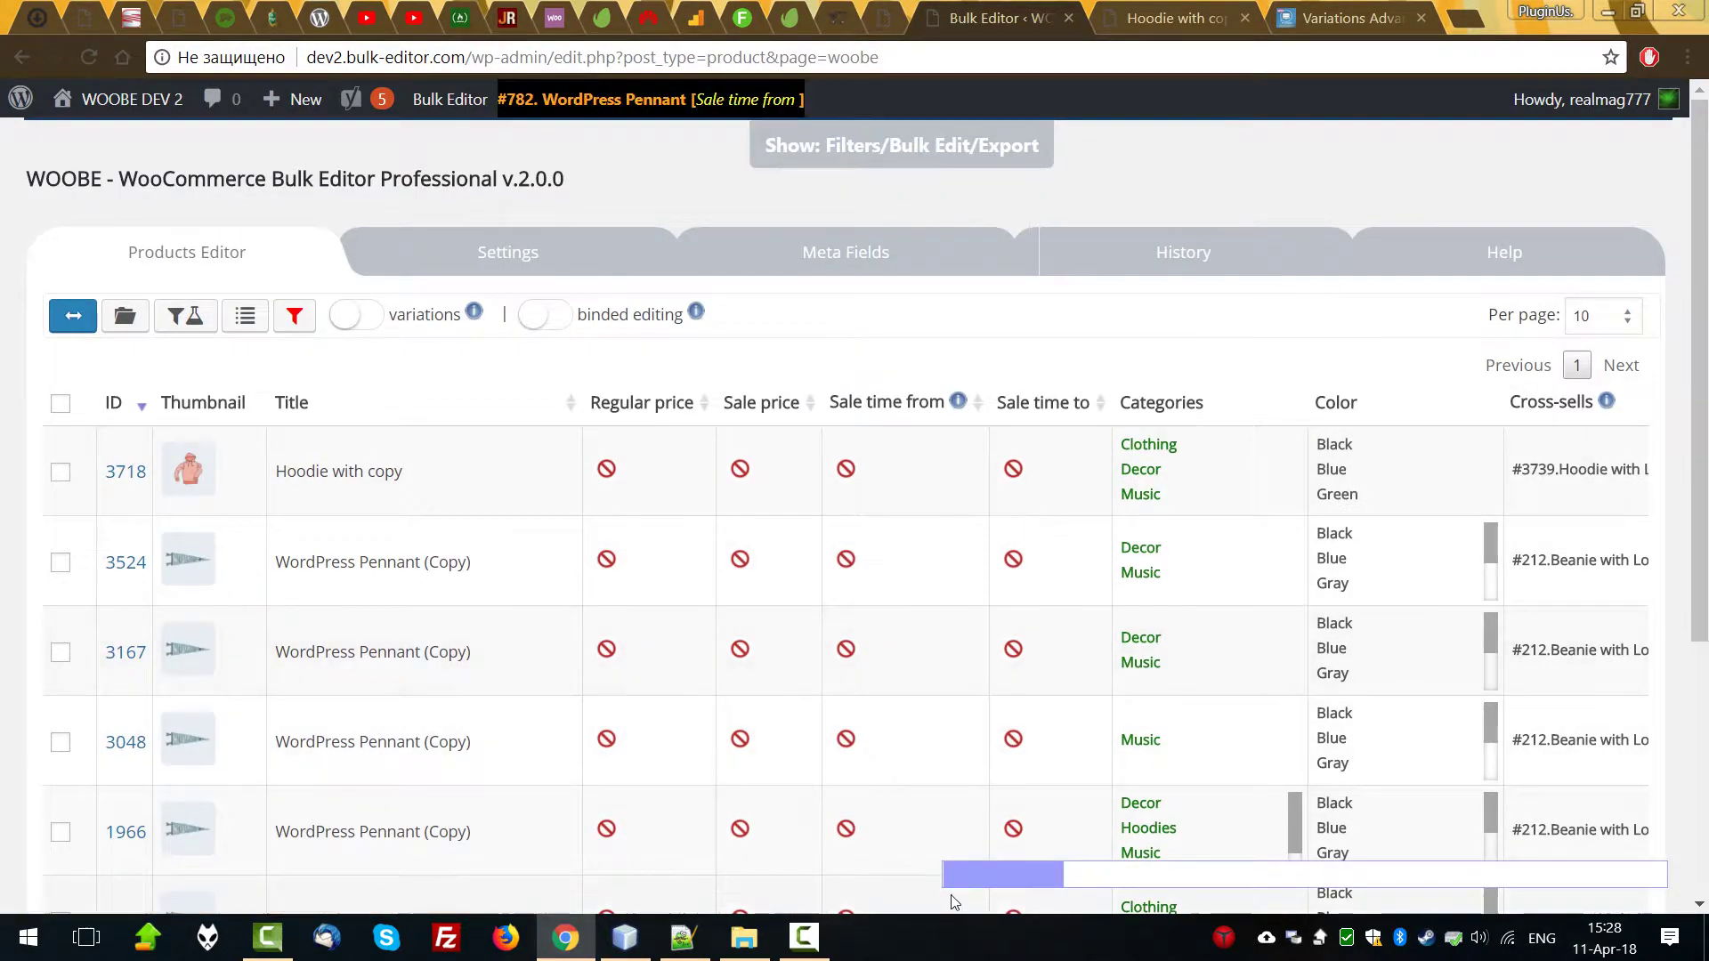
Return to the Bulk Editor and open the Ordering operation of the Variations Advanced Bulk Operations.
scroll(1342, 900, "right", 6)
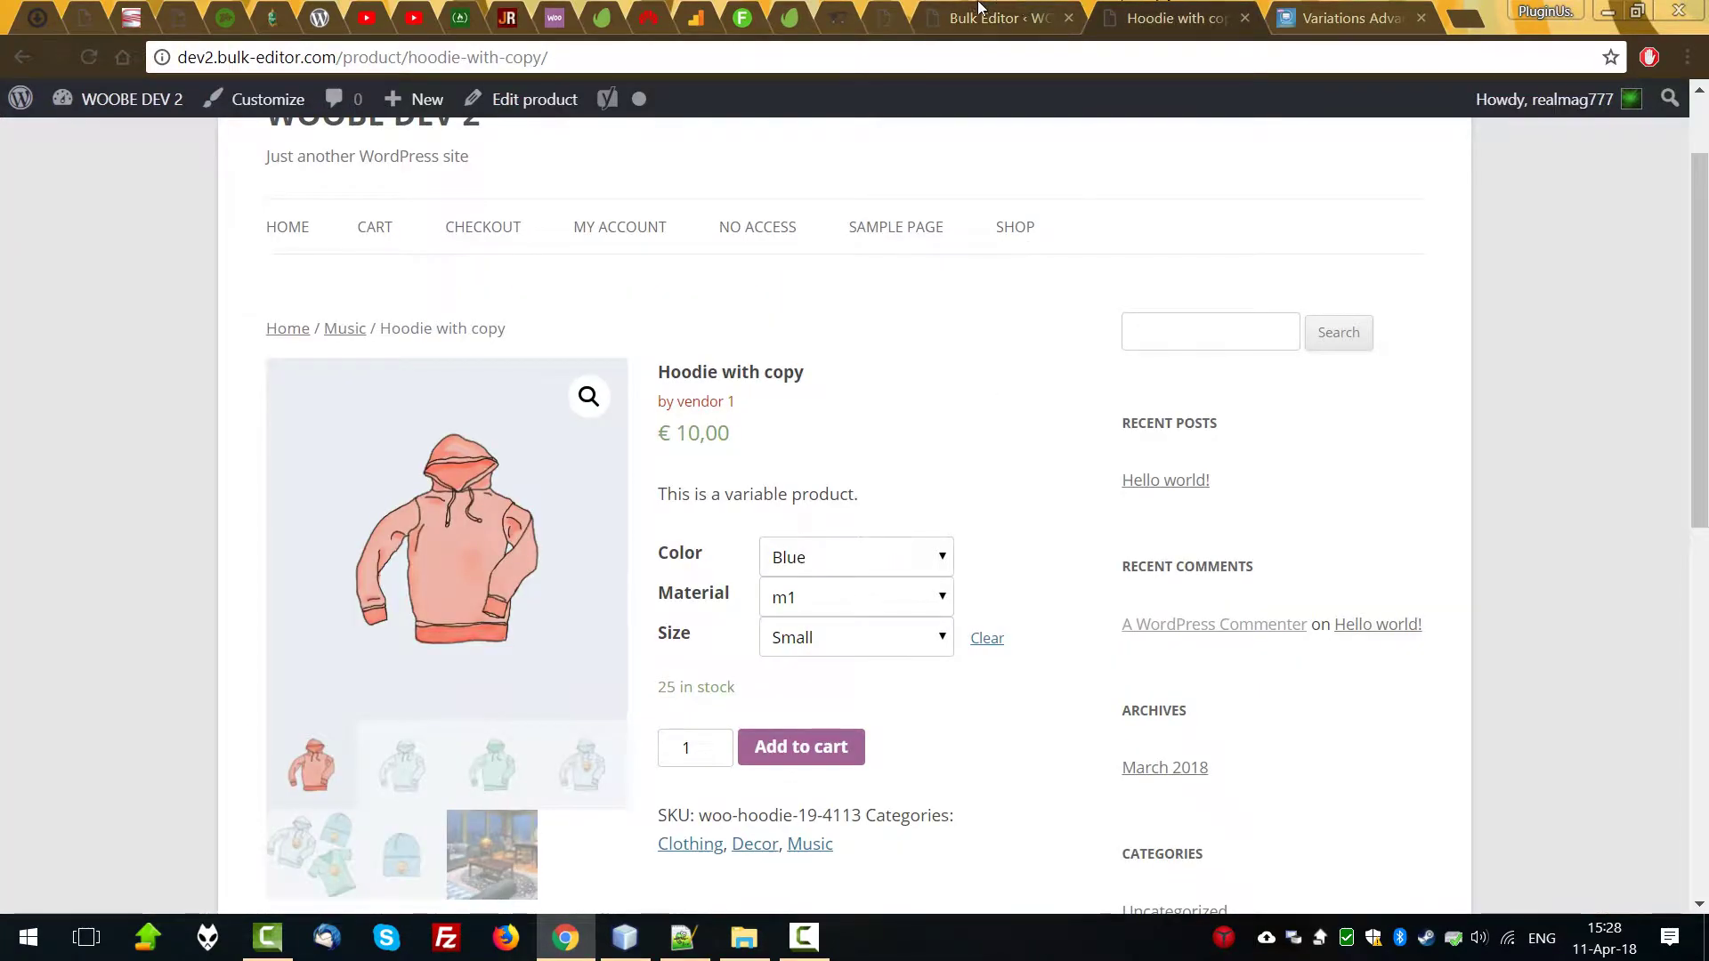
left_click(988, 18)
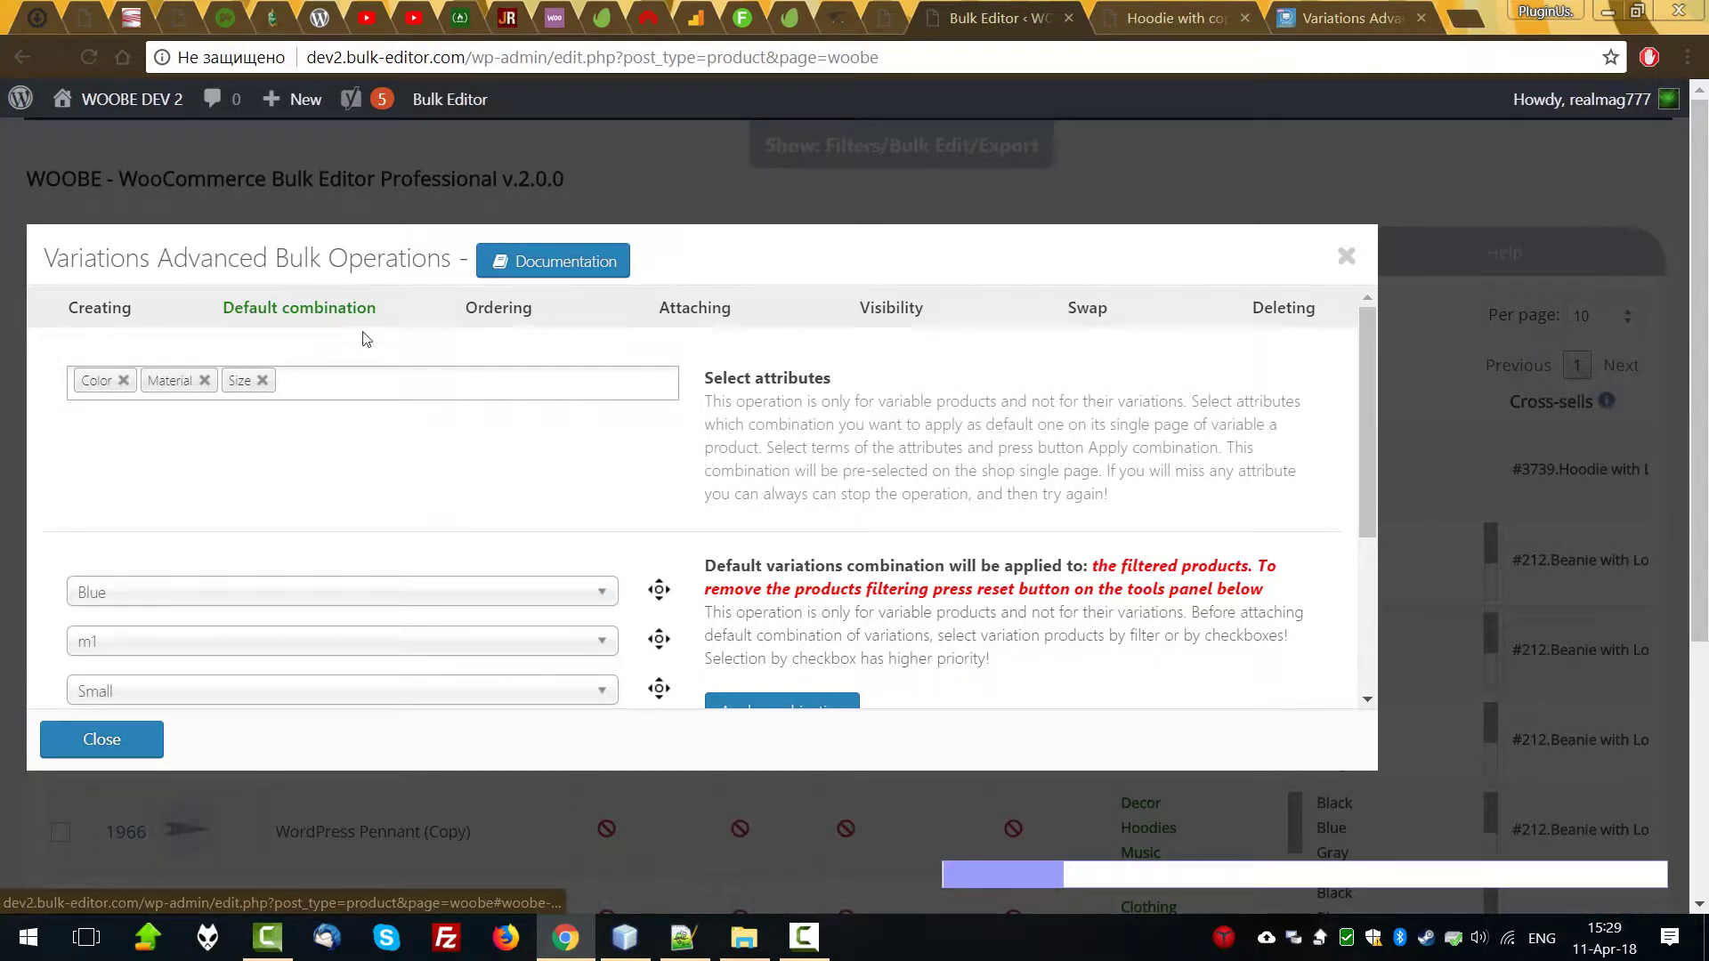
left_click(512, 314)
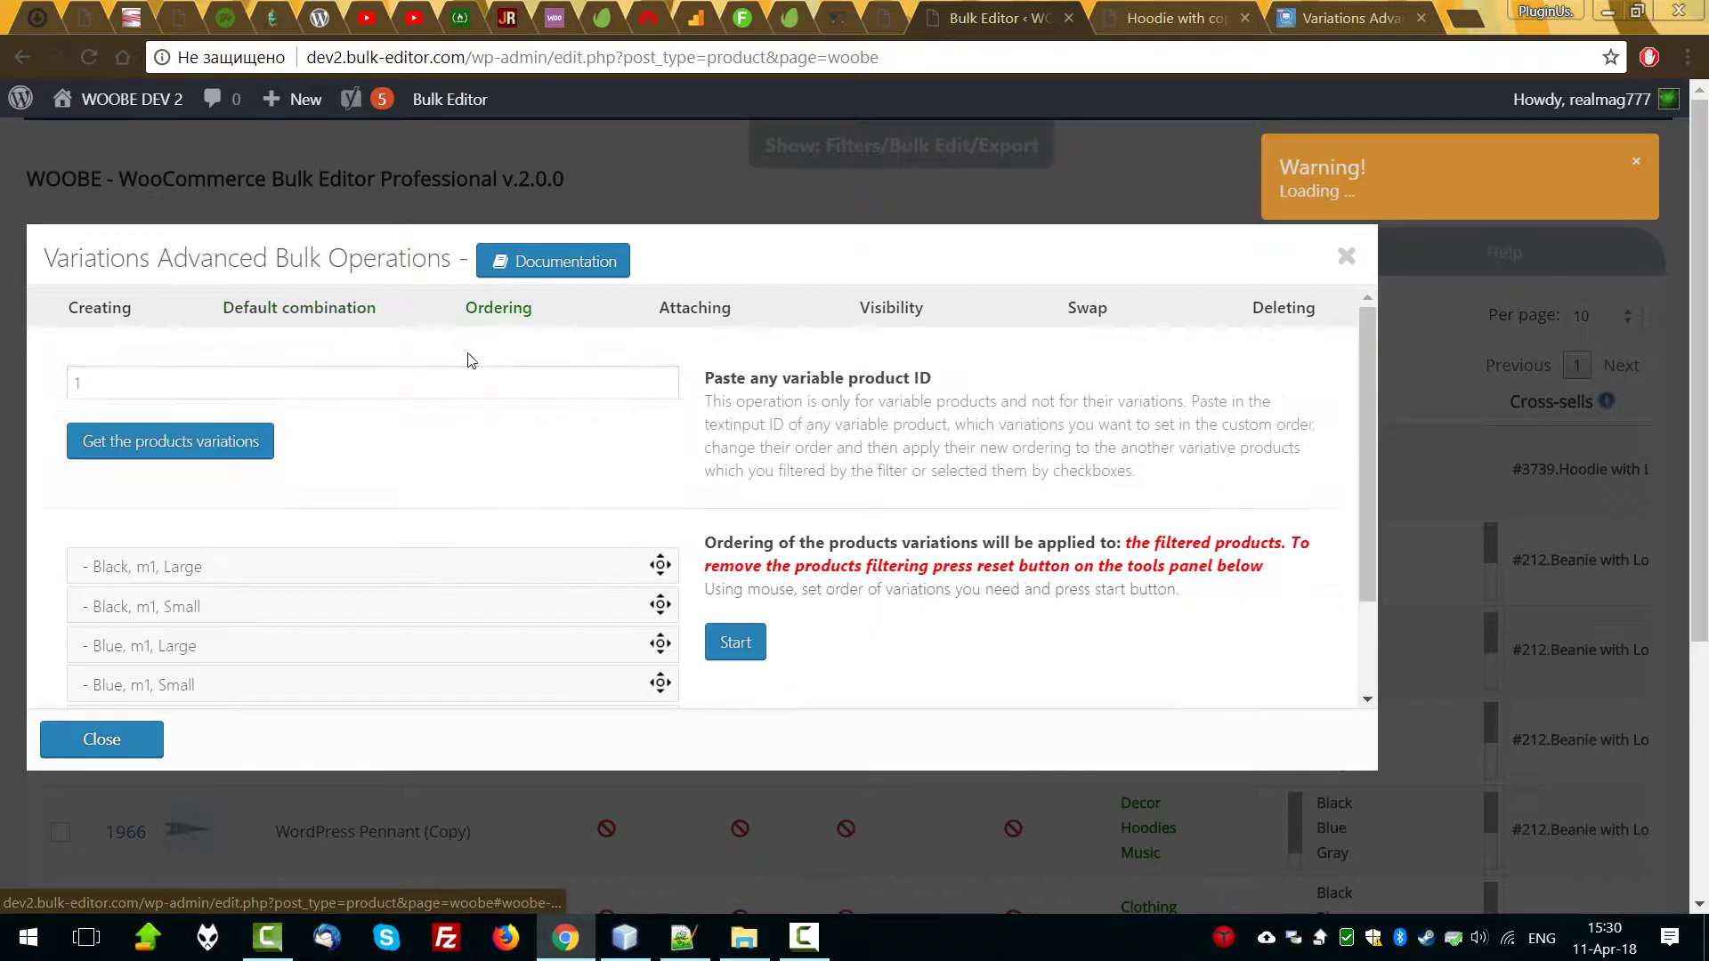
Get the ID of Hoodie with copy from the product list and load the variations of product 3718 for ordering.
left_click(1346, 257)
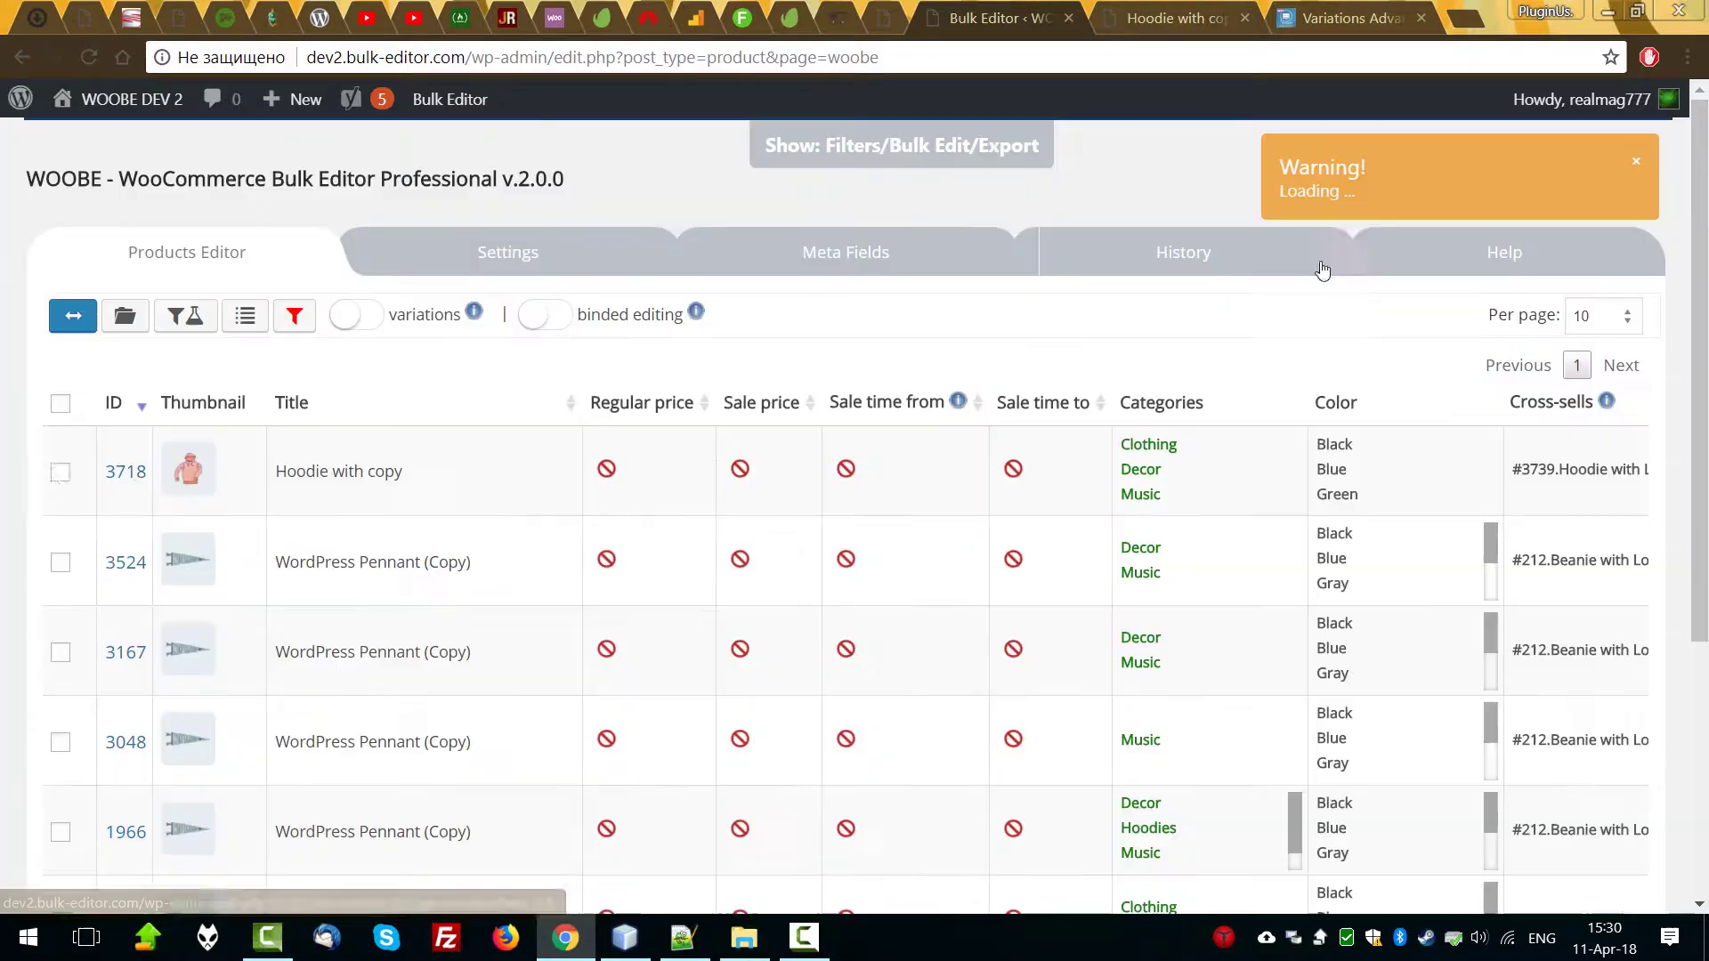
left_click(1636, 165)
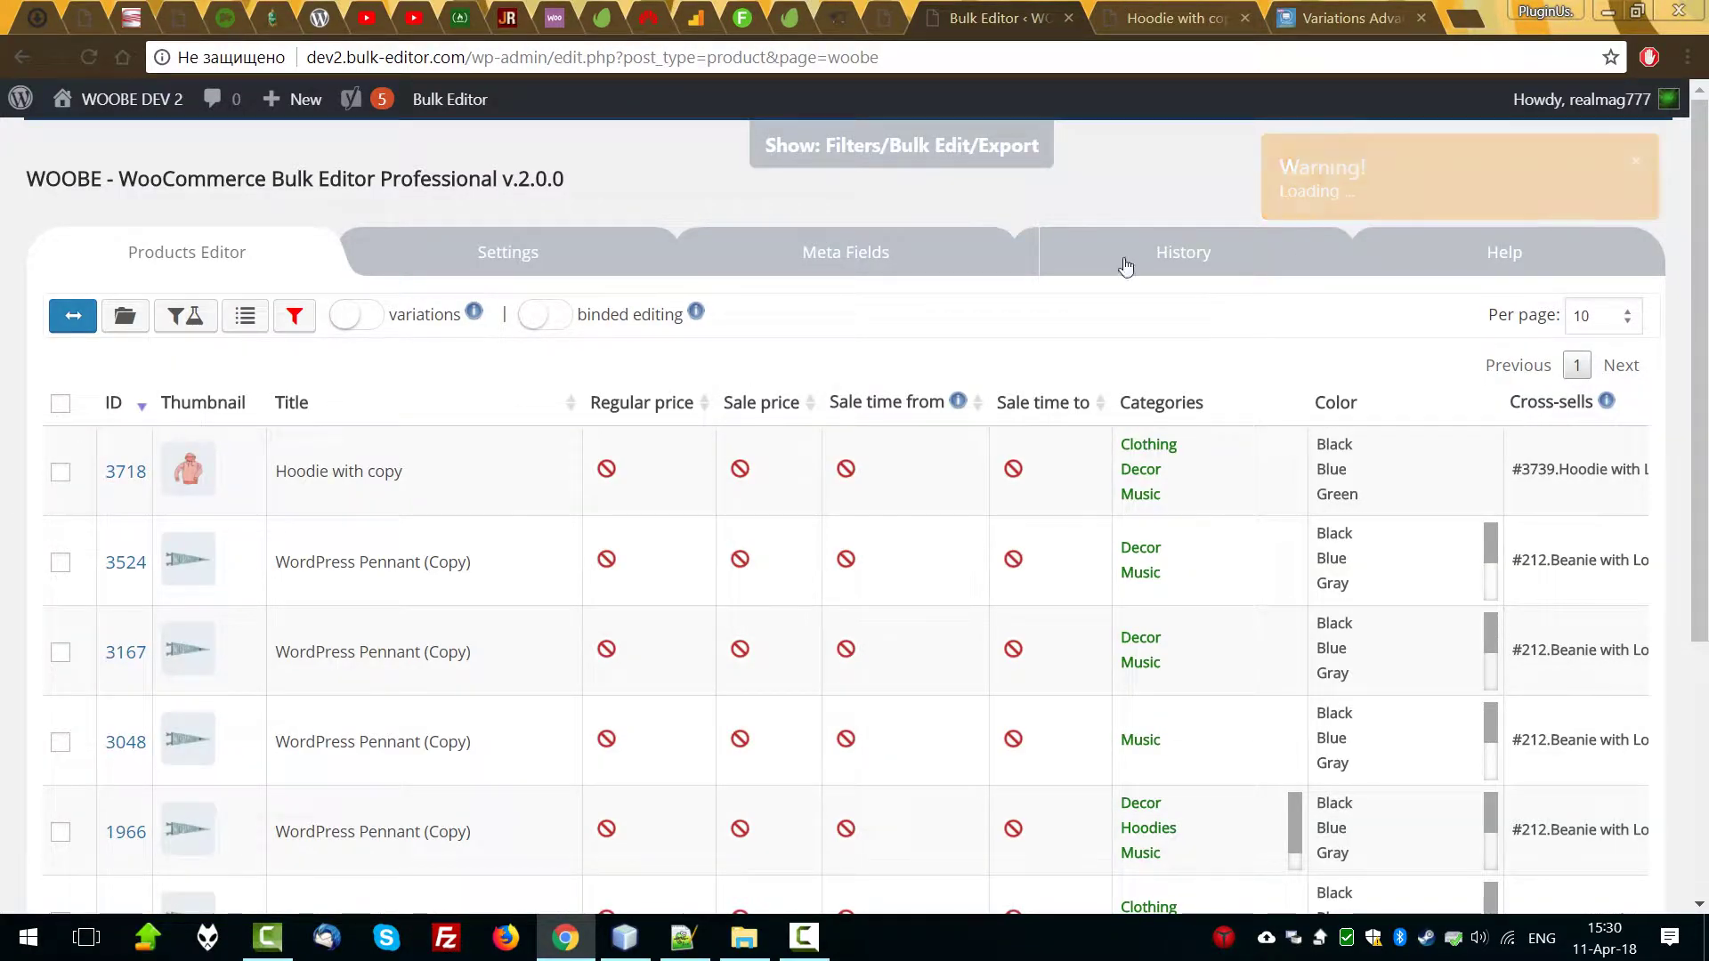
double_click(134, 473)
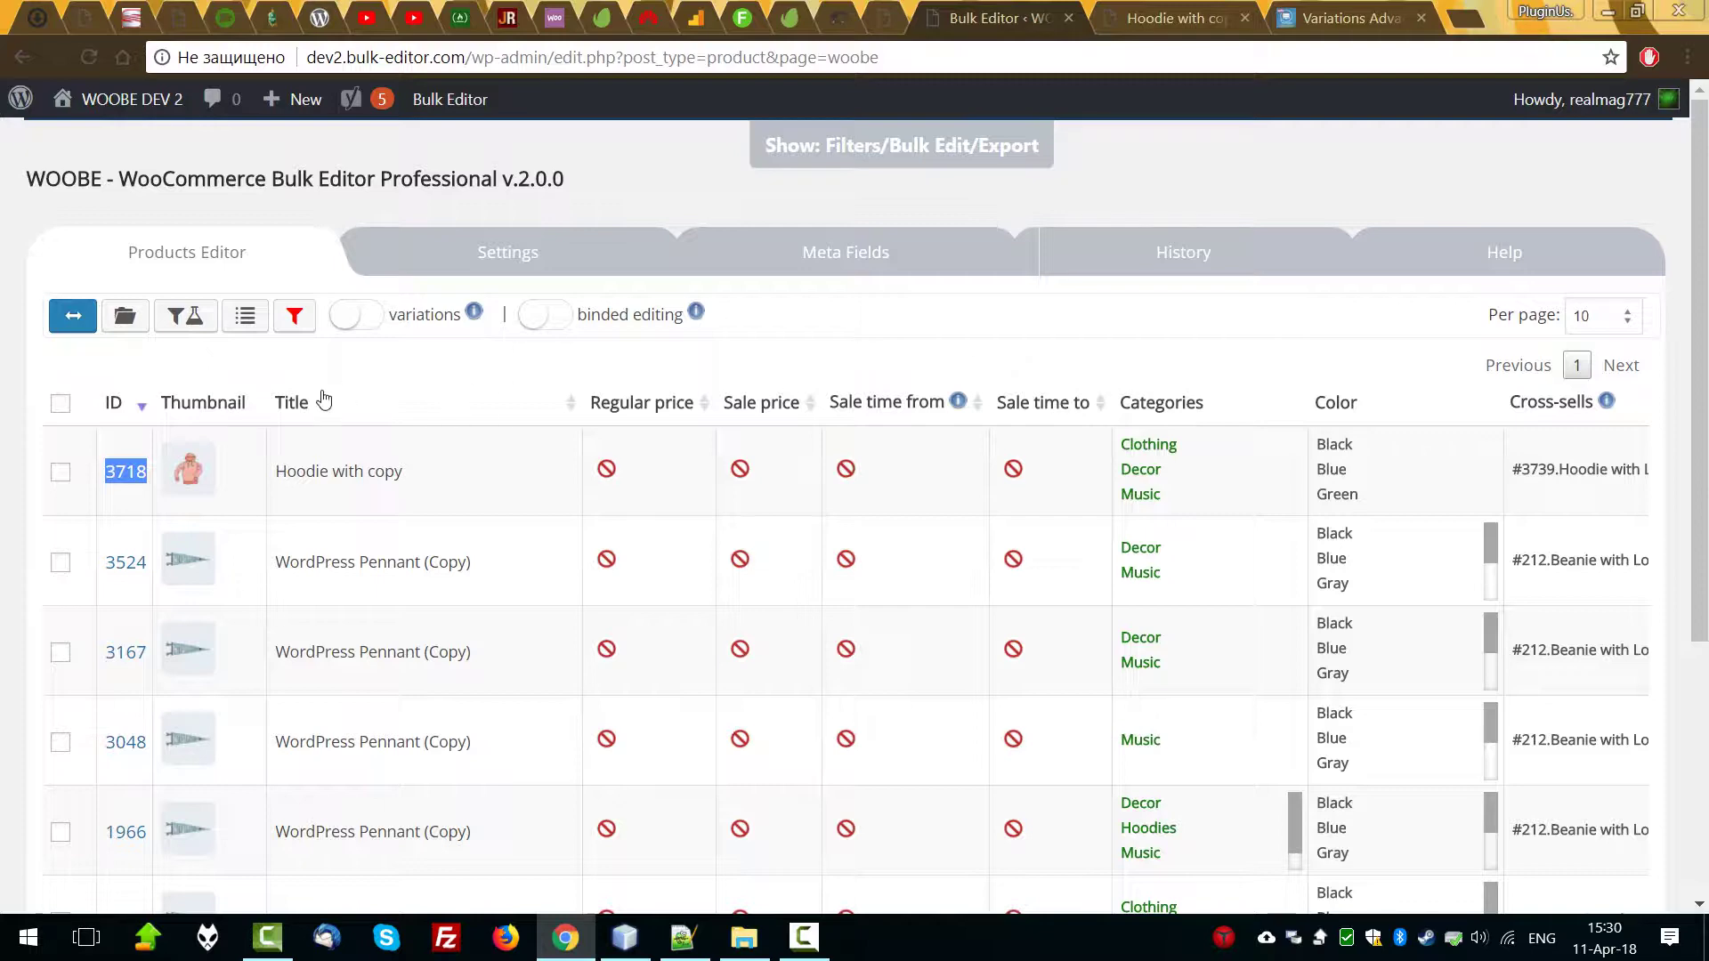
left_click(244, 315)
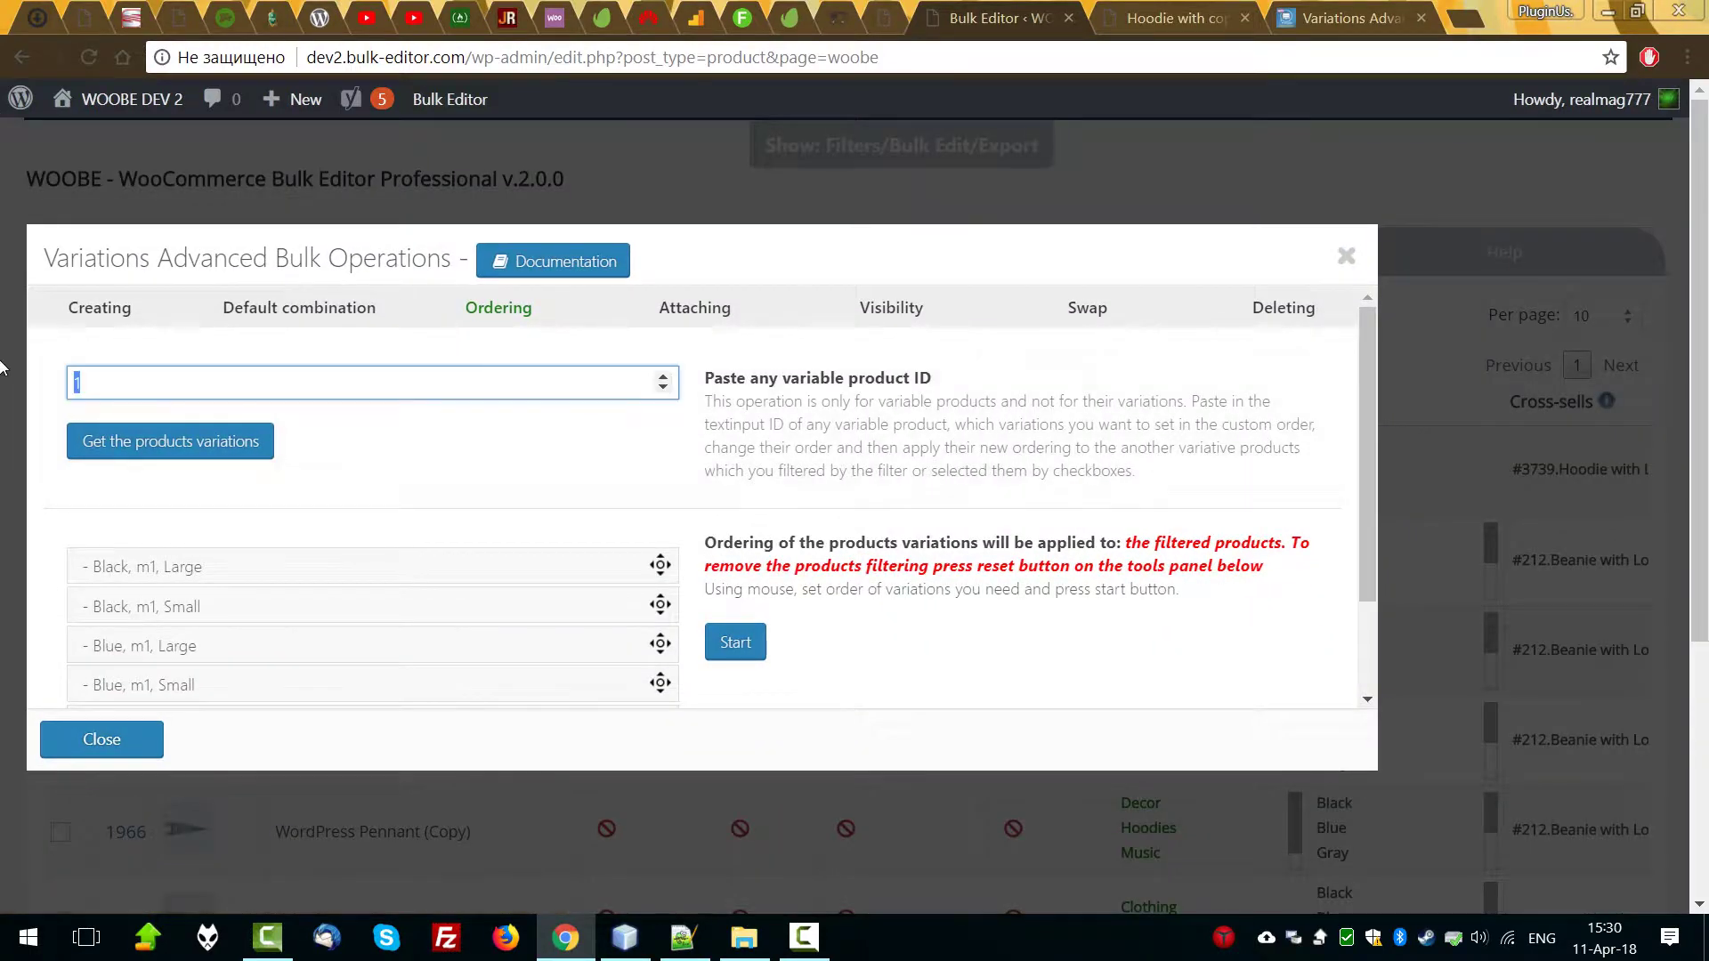
type("3718")
left_click(202, 457)
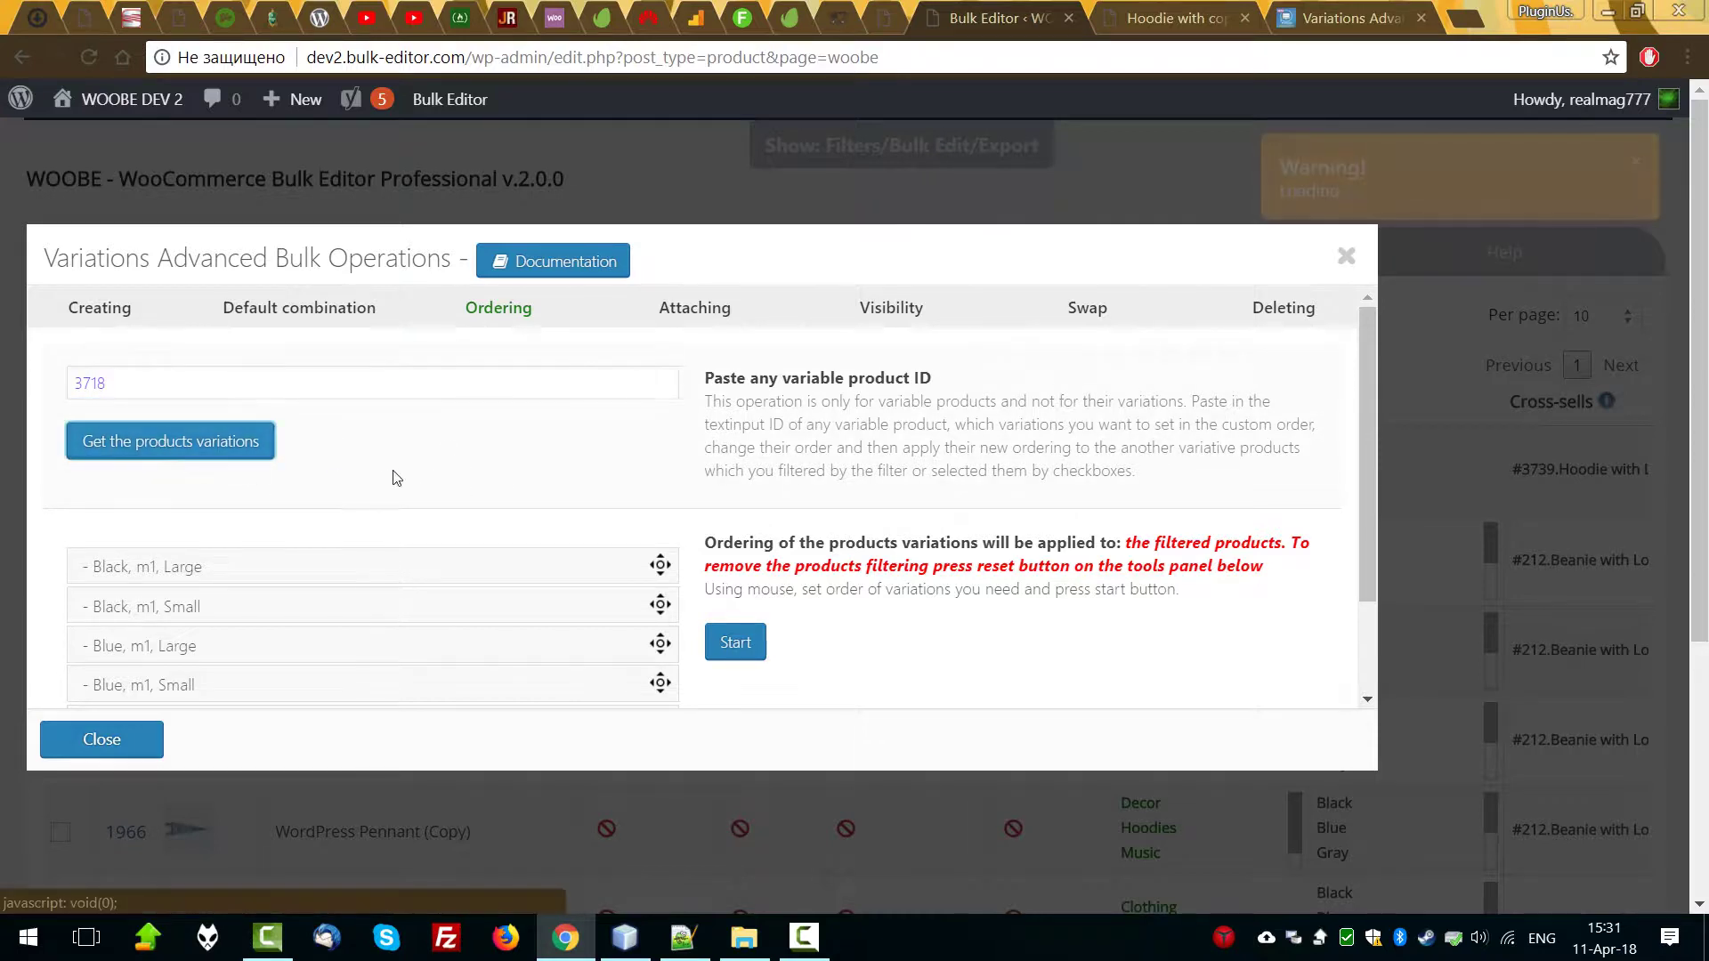
Move the Black, m1, Small and Black, m1, Large variations to the end of the ordering list, with Large last.
scroll(526, 542, "down", 2)
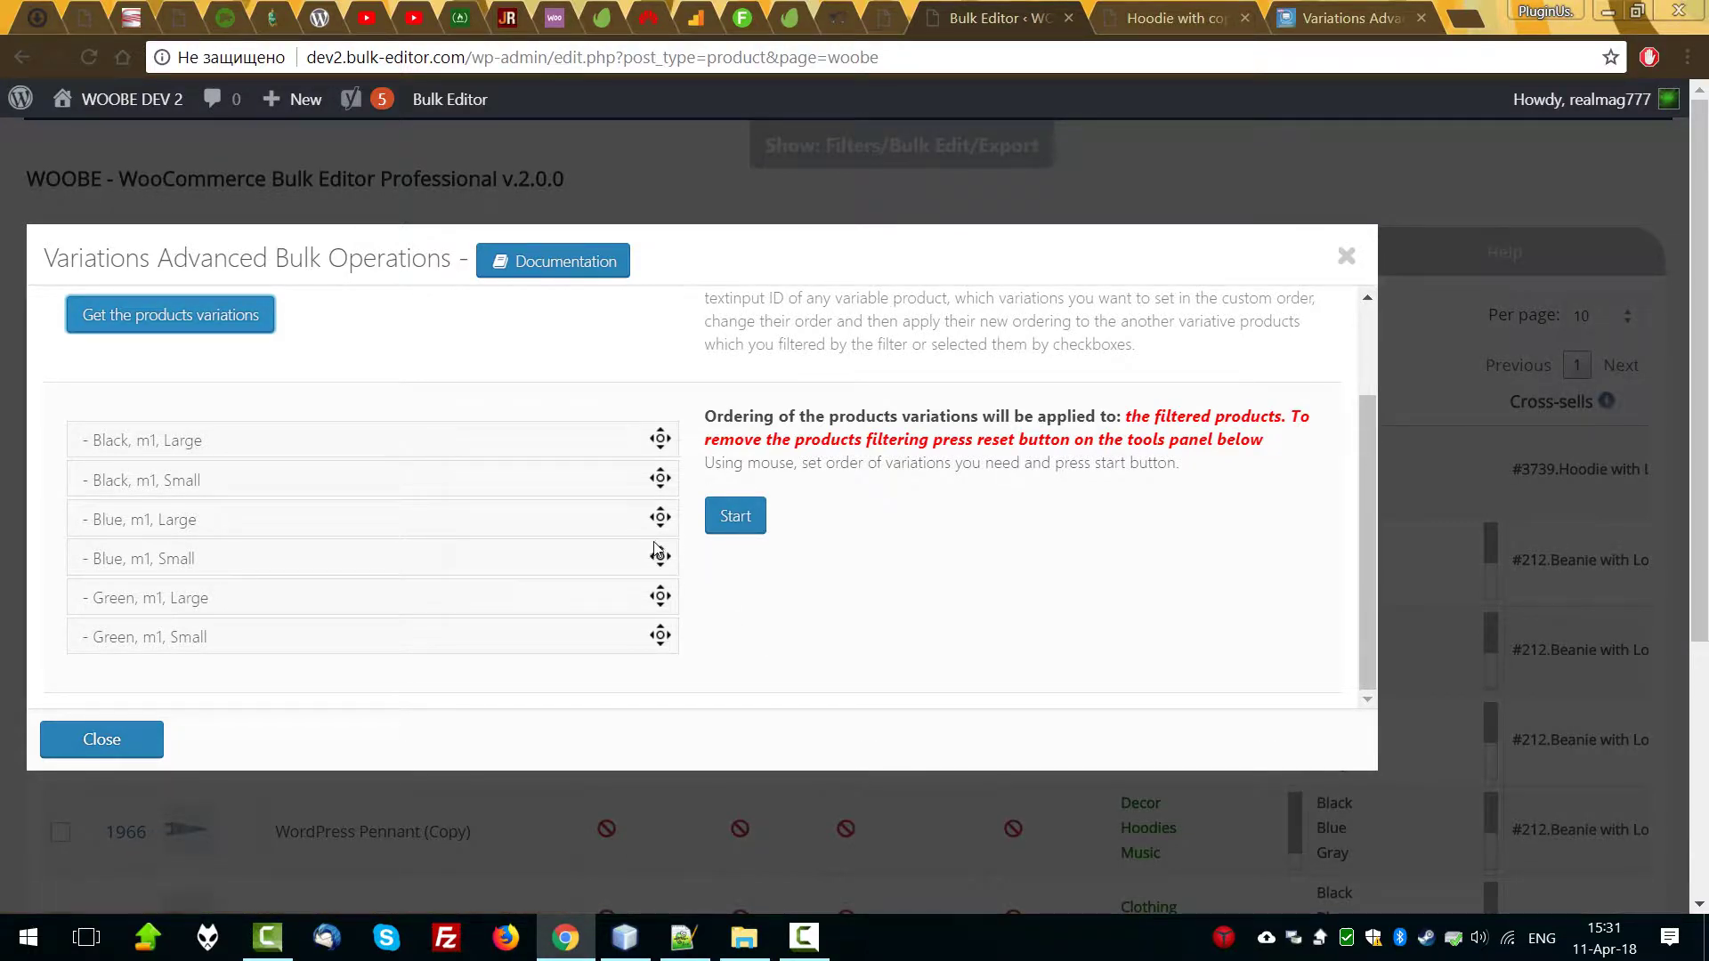
left_click_drag(664, 481, 659, 621)
left_click_drag(659, 439, 663, 633)
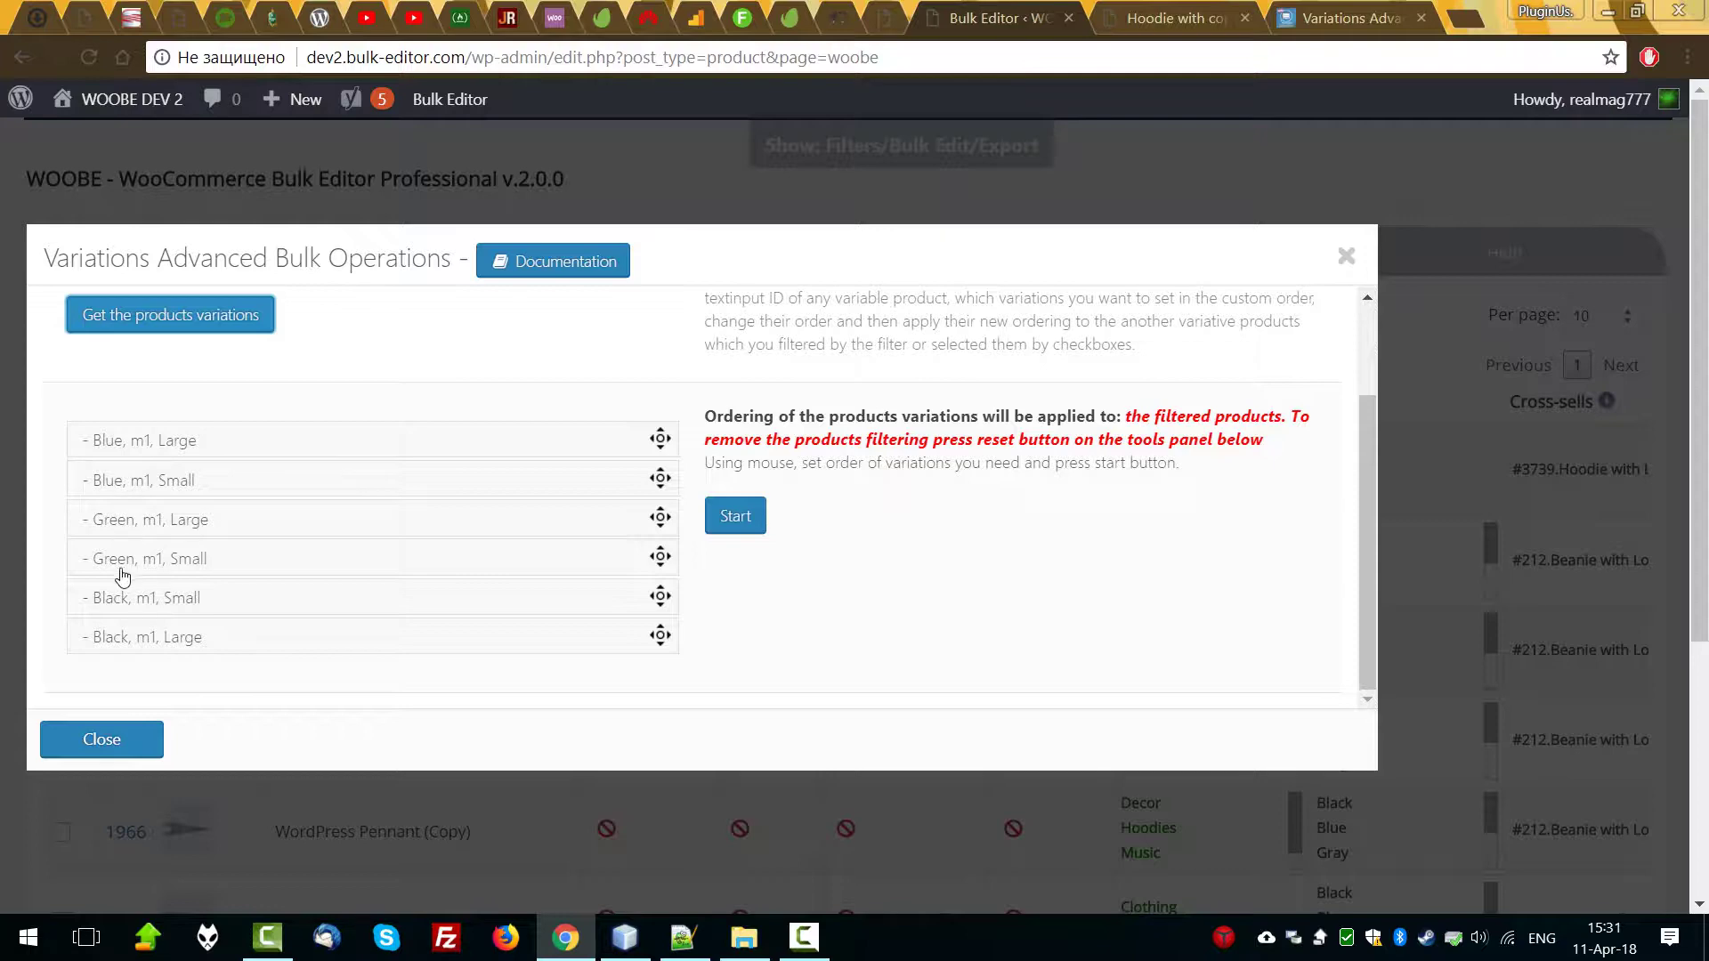
Open the Hoodie with copy product for editing and check the current order of its variations.
left_click(1180, 12)
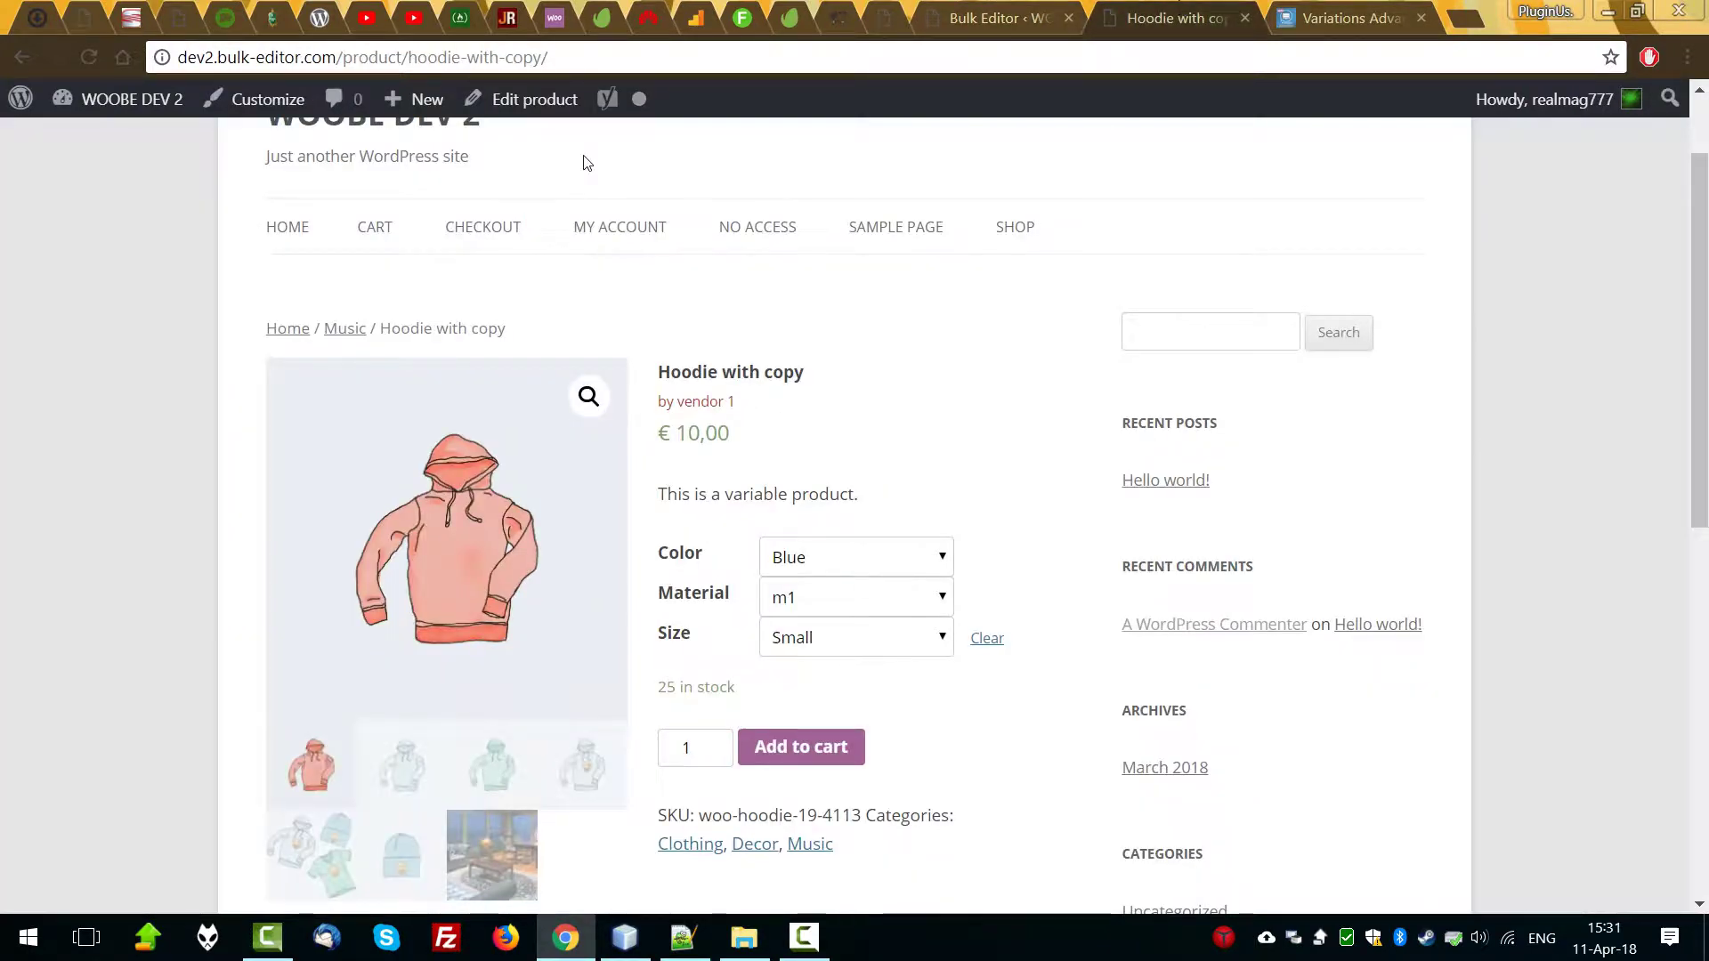
left_click(532, 99)
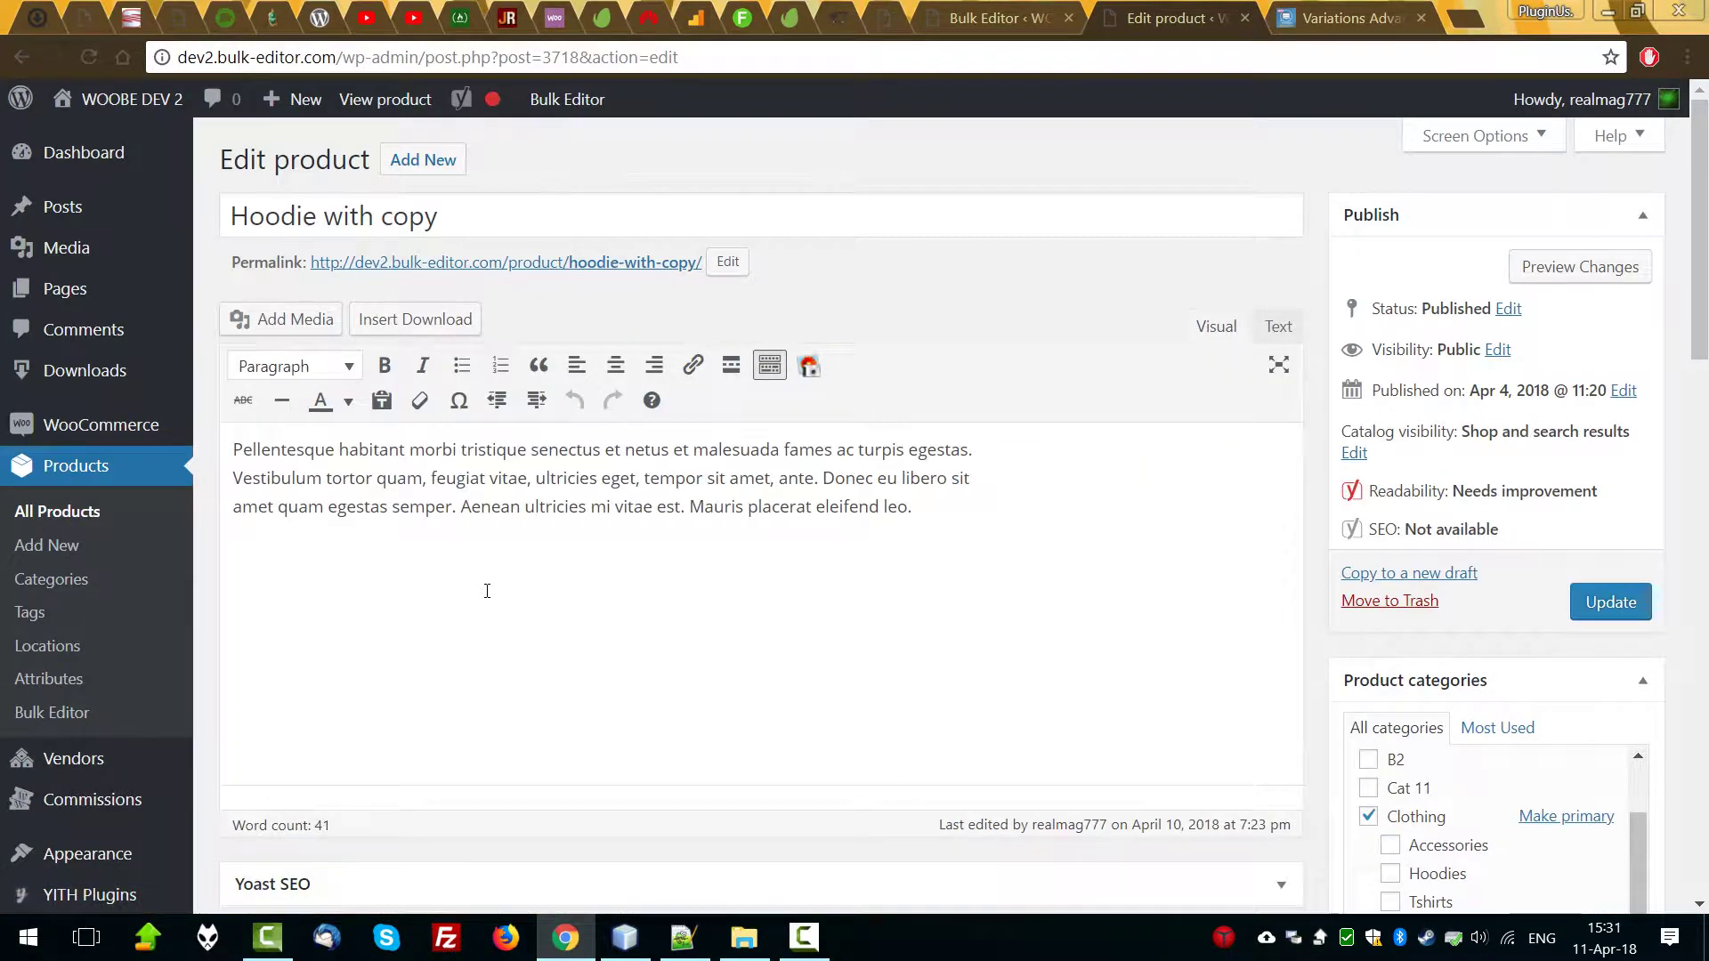
scroll(489, 590, "down", 5)
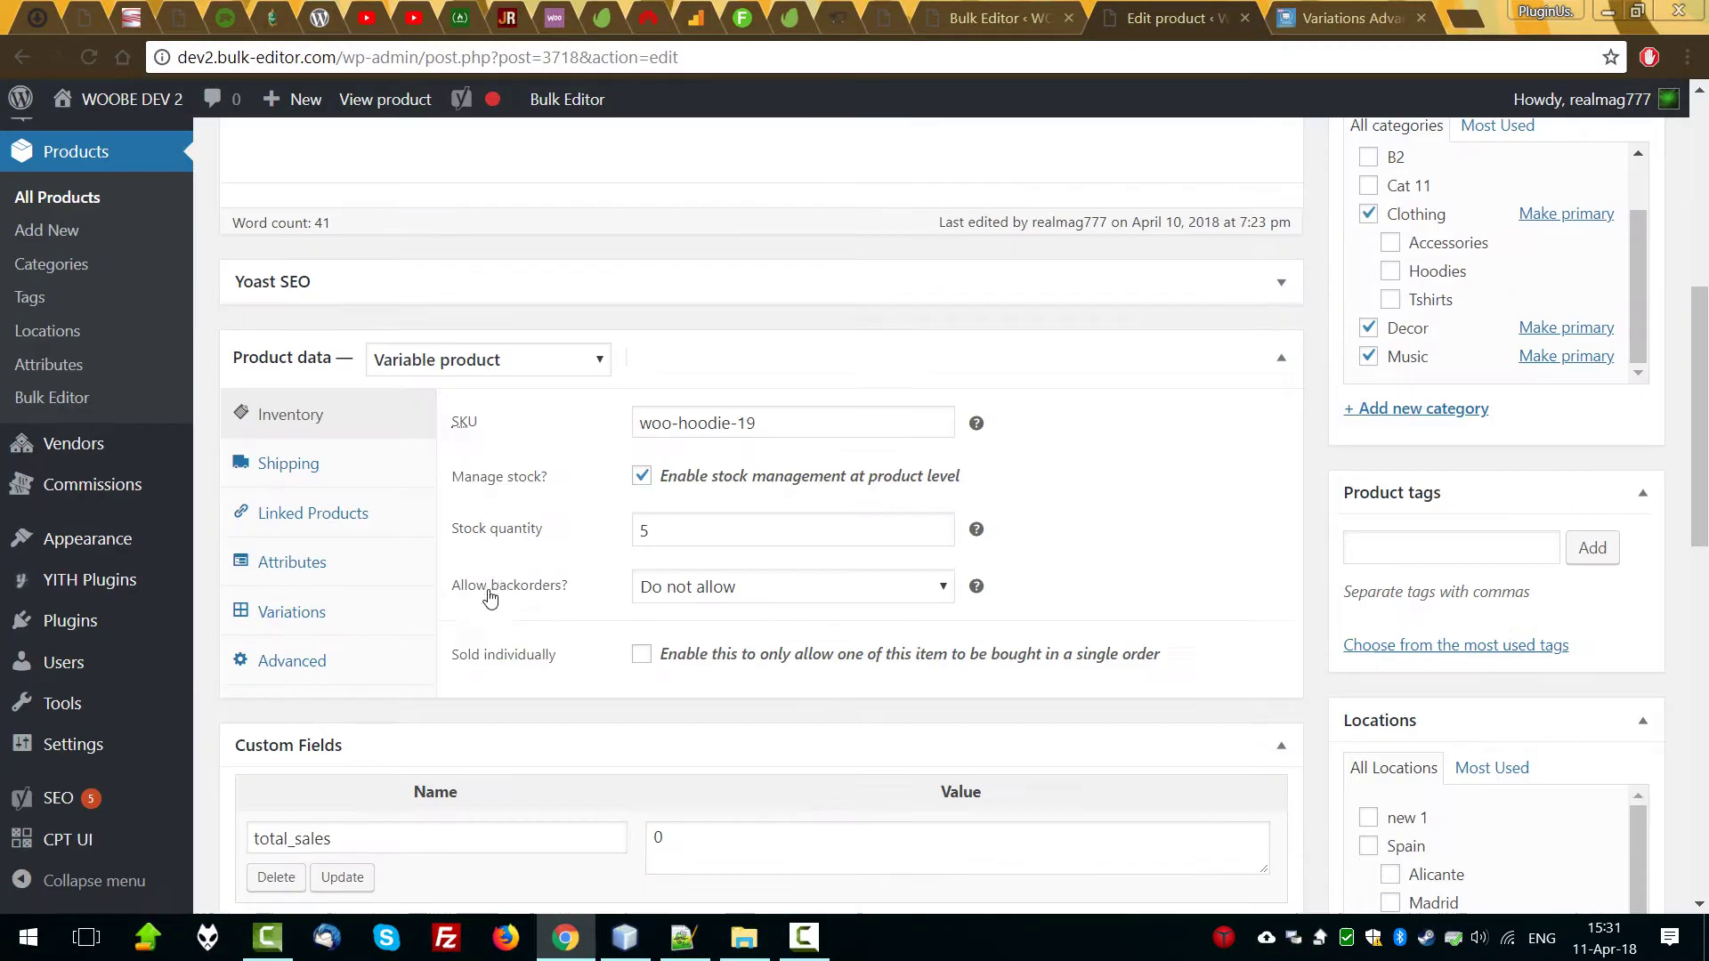
left_click(287, 566)
left_click(298, 612)
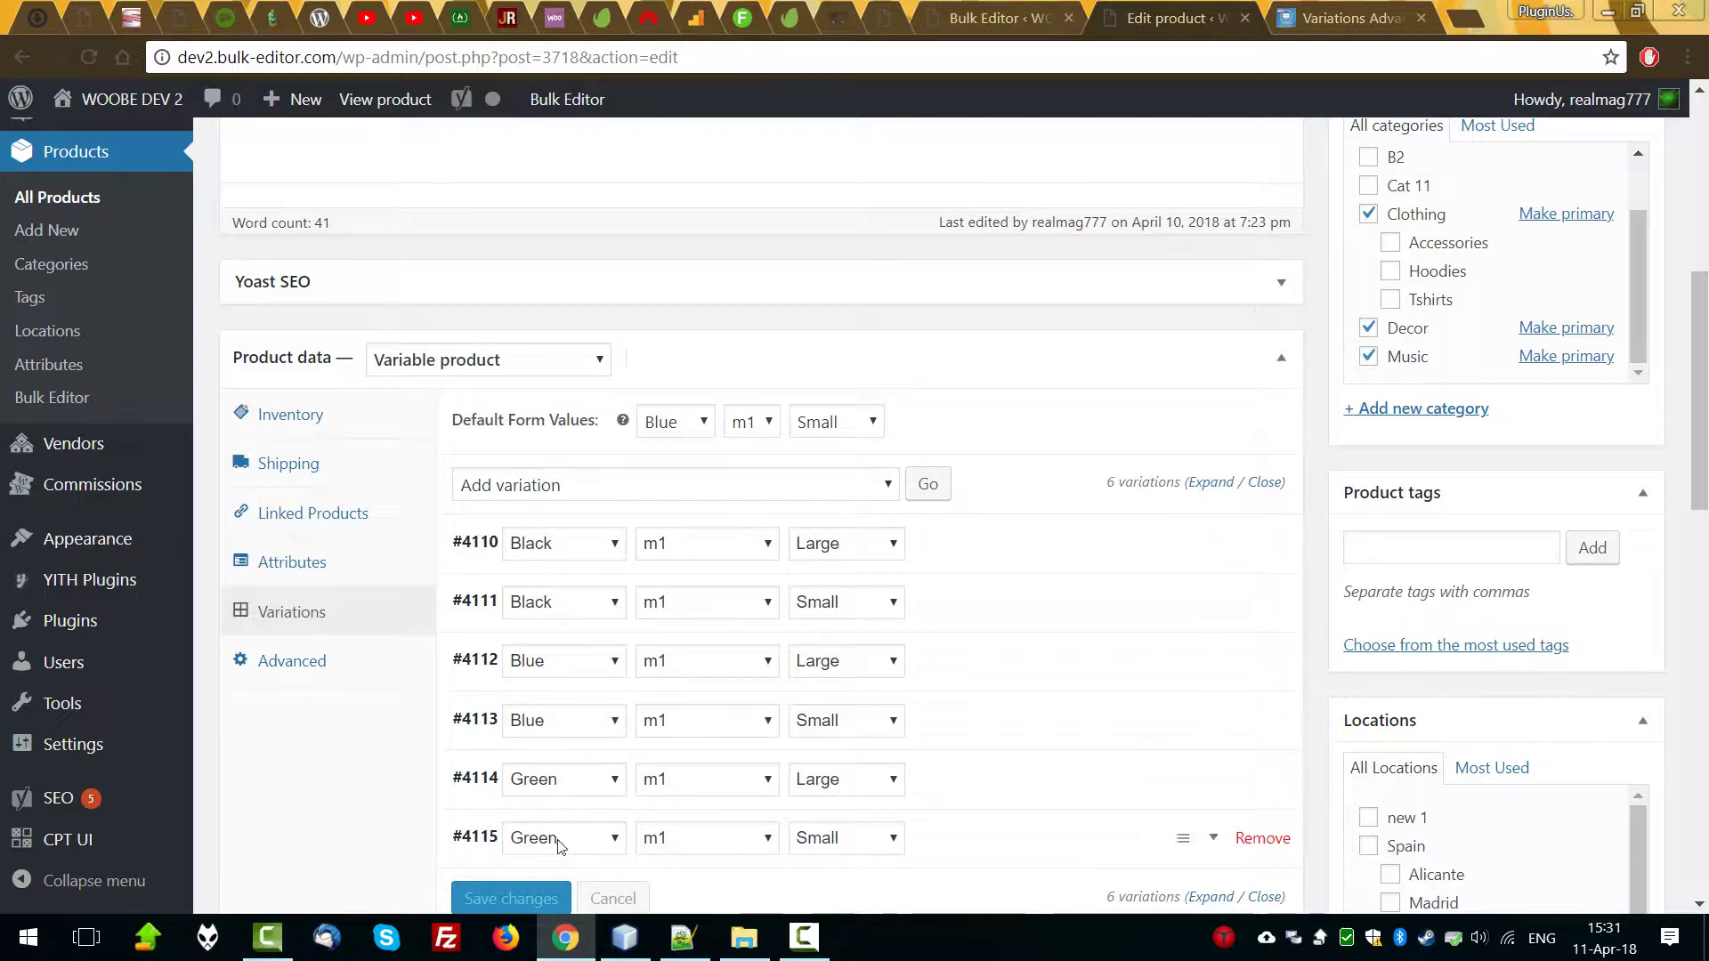
Apply the new variation order to the filtered products in the Bulk Editor and confirm.
key("ctrl+shift+Tab")
left_click(750, 529)
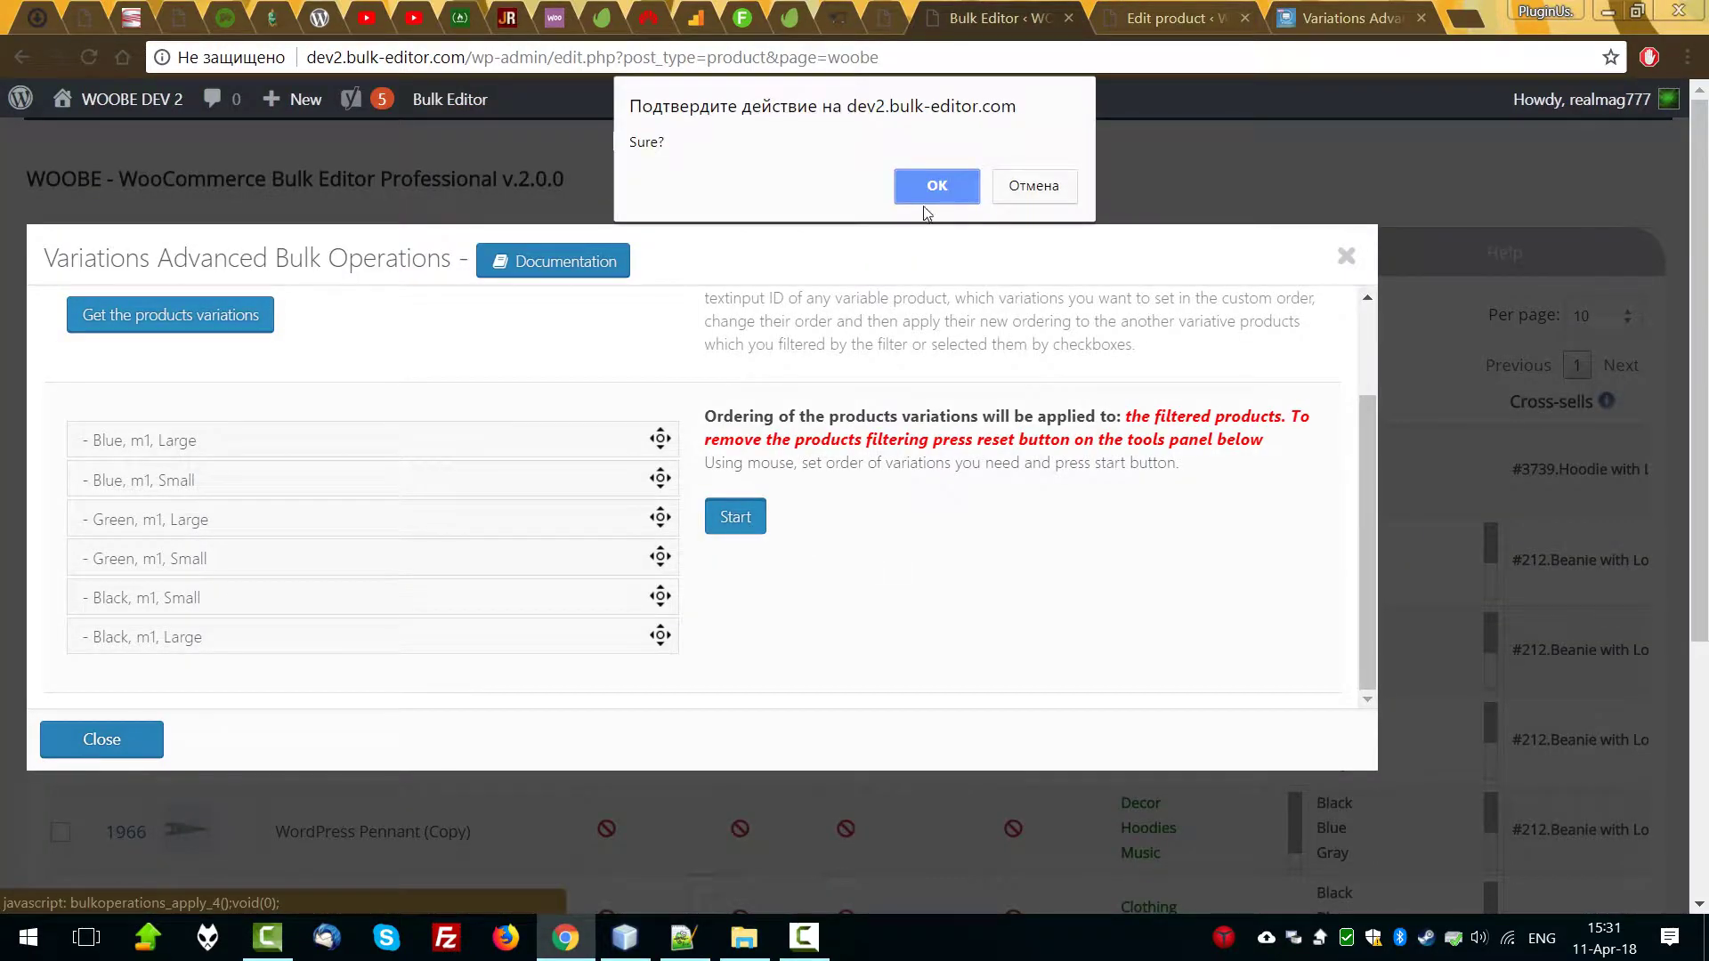
left_click(949, 185)
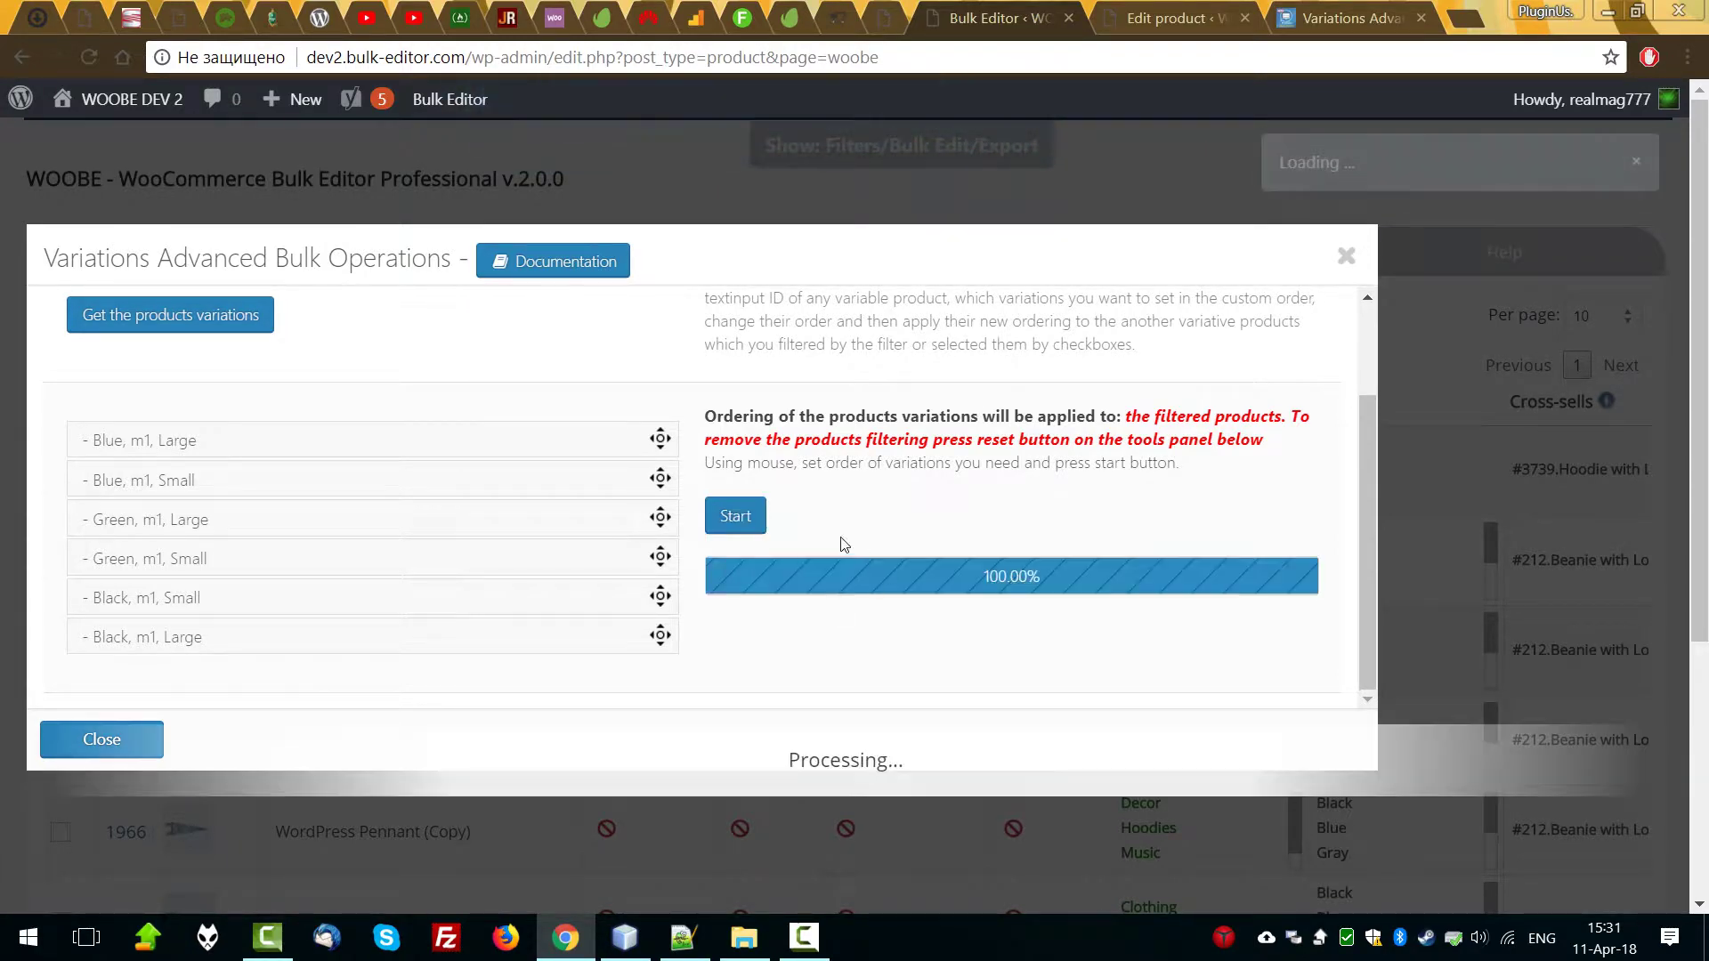
Reload the Hoodie with copy edit page and check the order of its variations.
left_click(1159, 7)
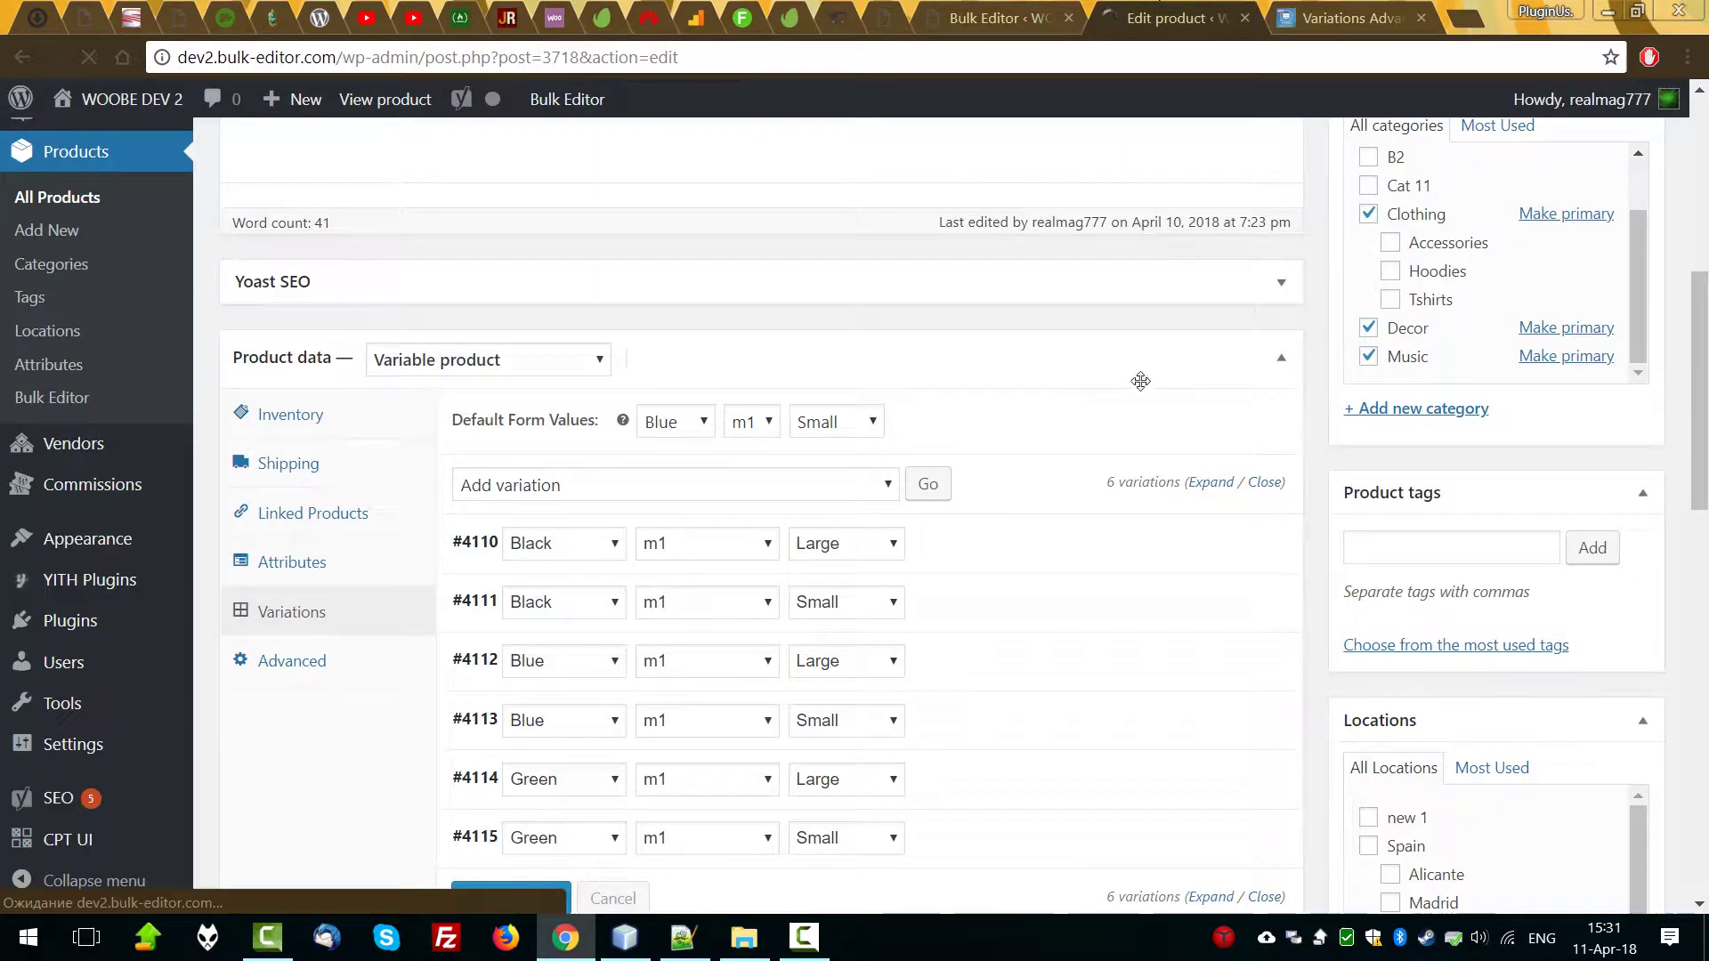
key("F5")
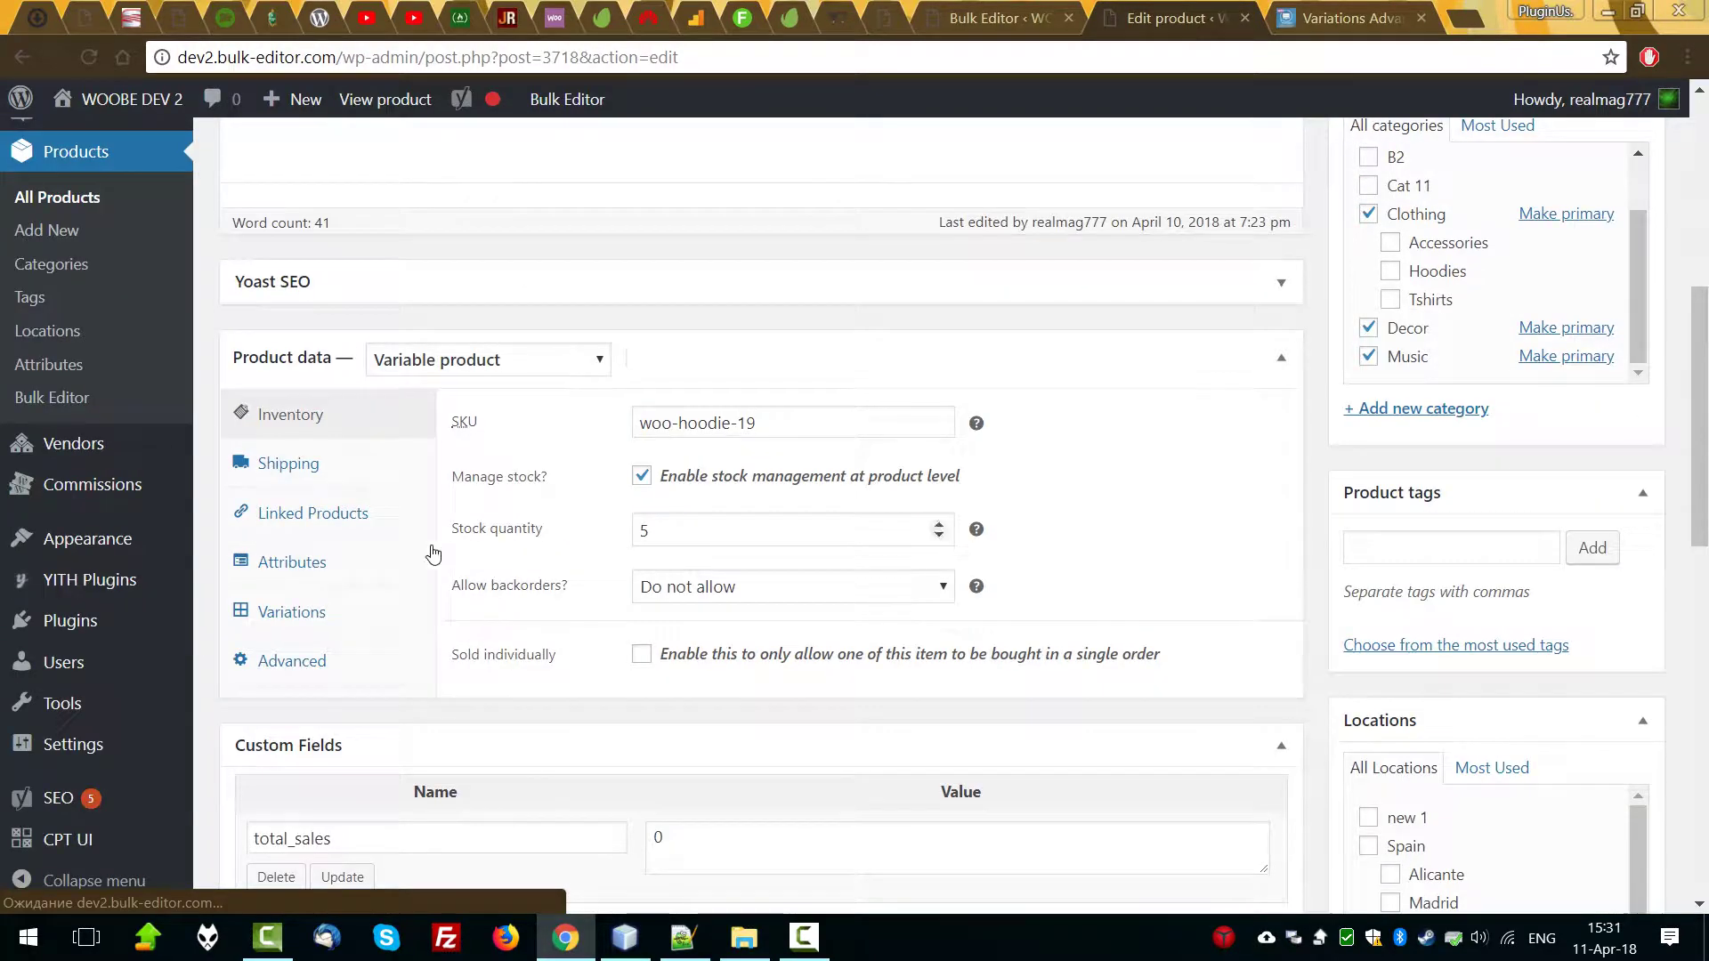
left_click(302, 611)
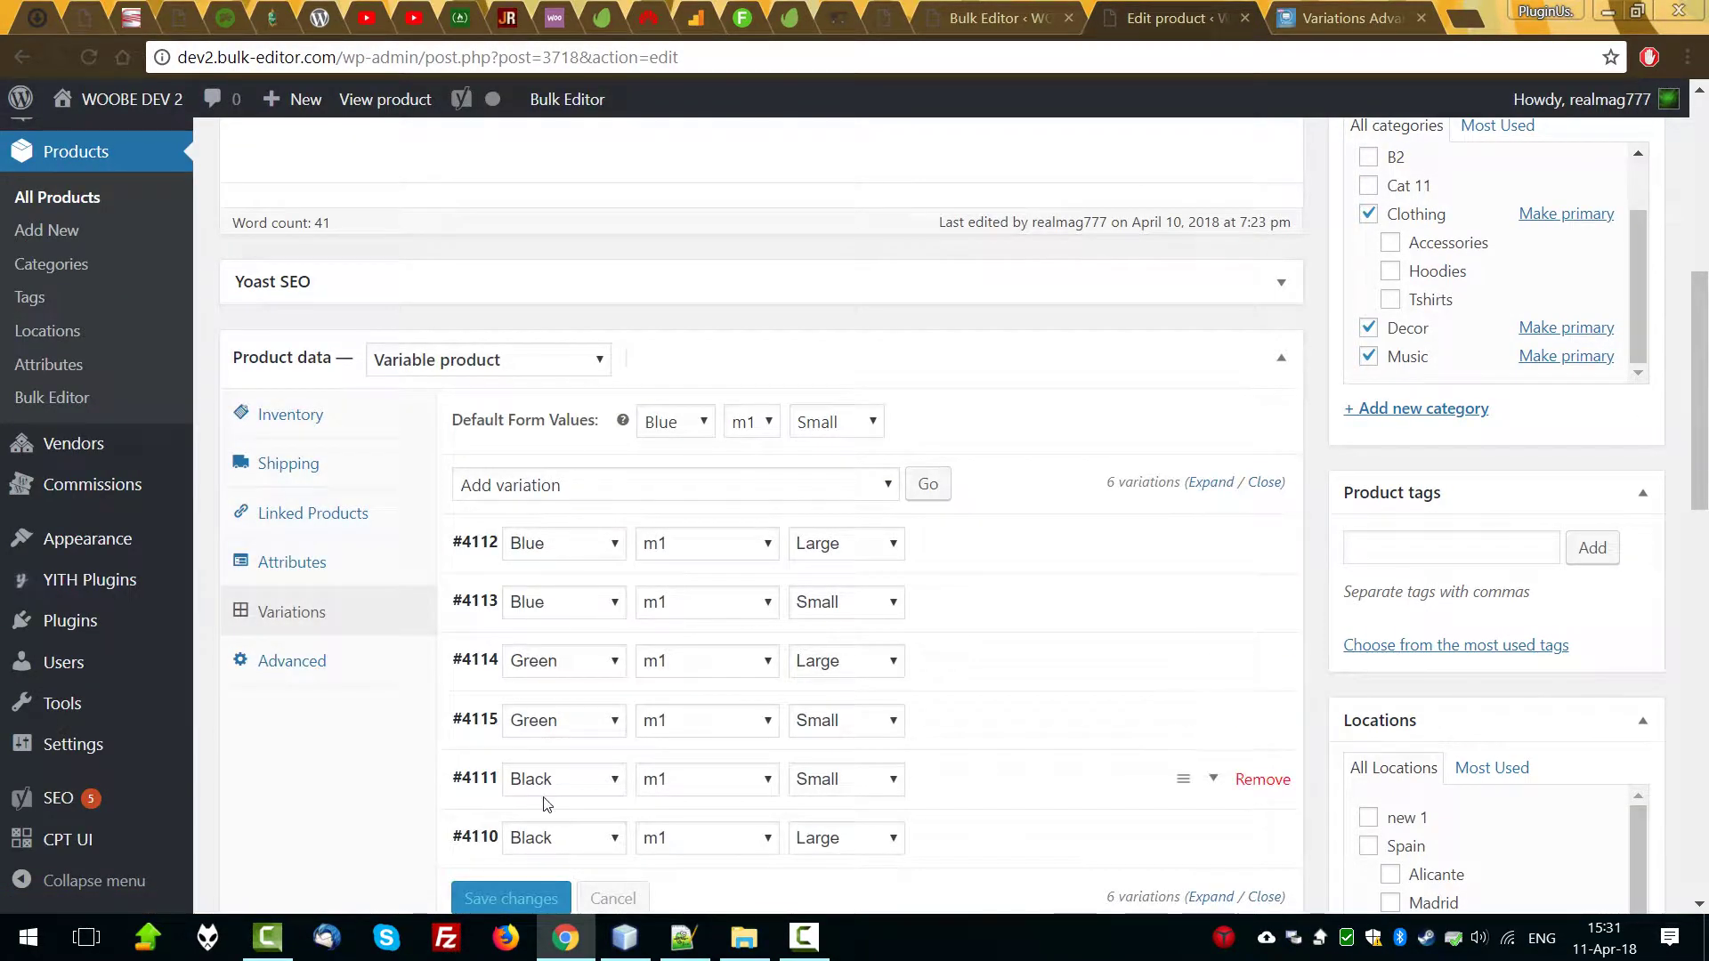
Go back to the Bulk Editor and open the Attaching operation for variations.
key("ctrl+shift+Tab")
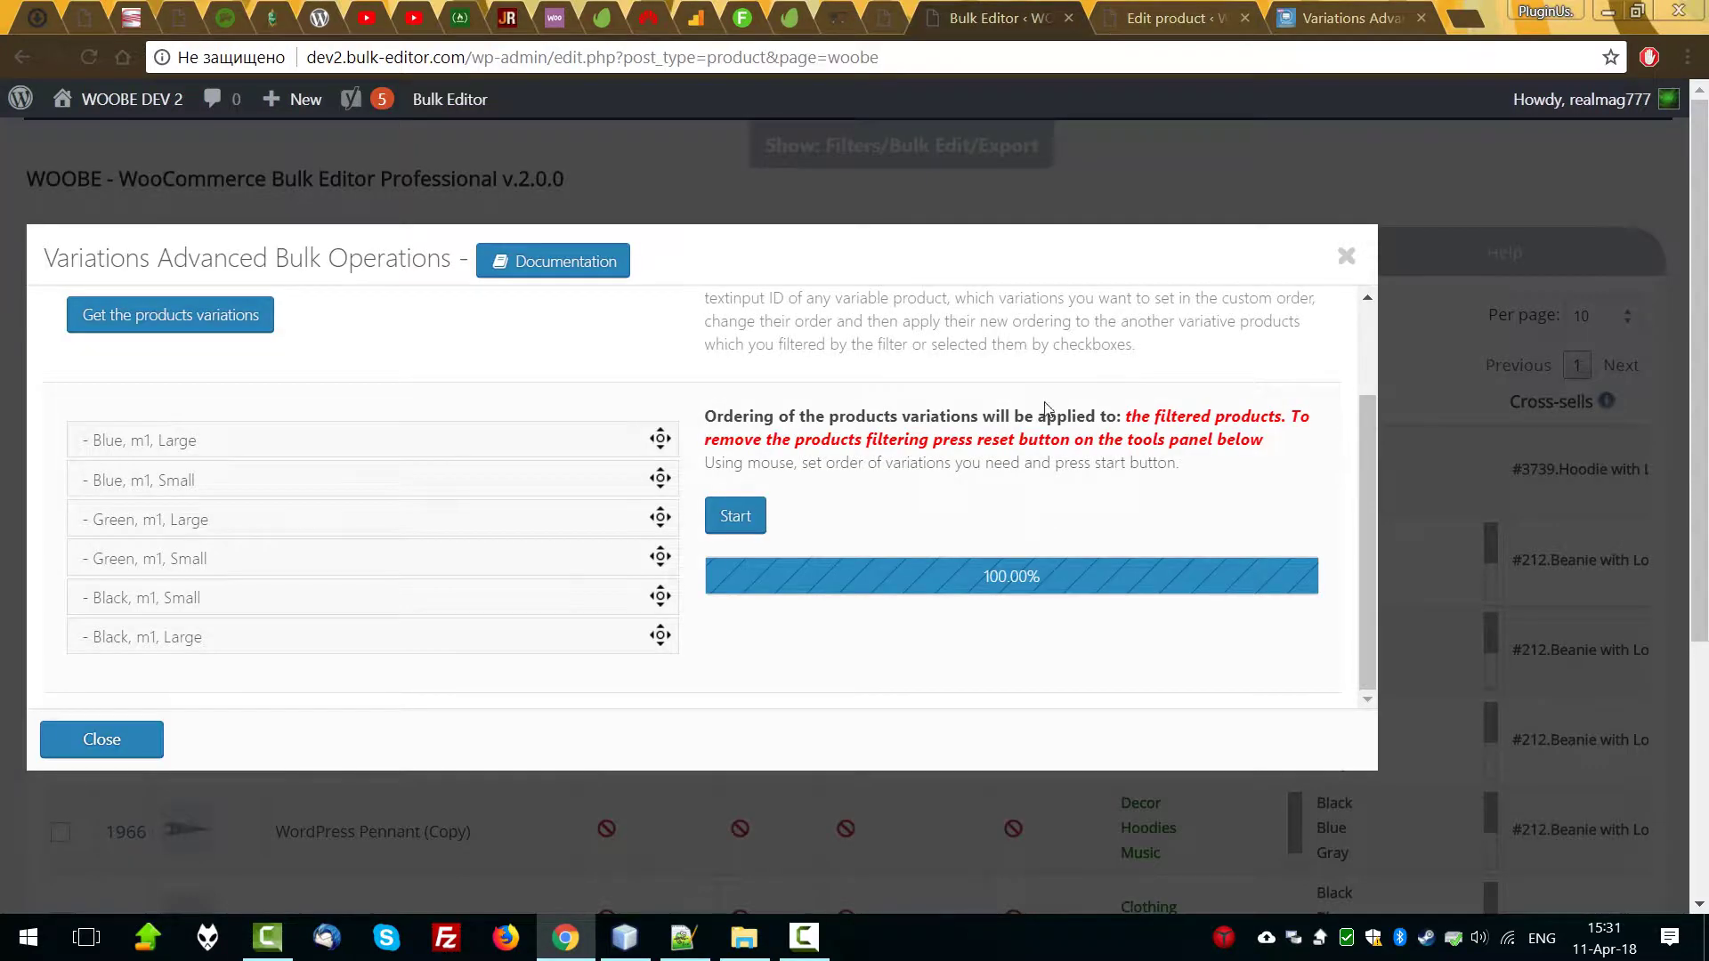
scroll(1047, 411, "up", 2)
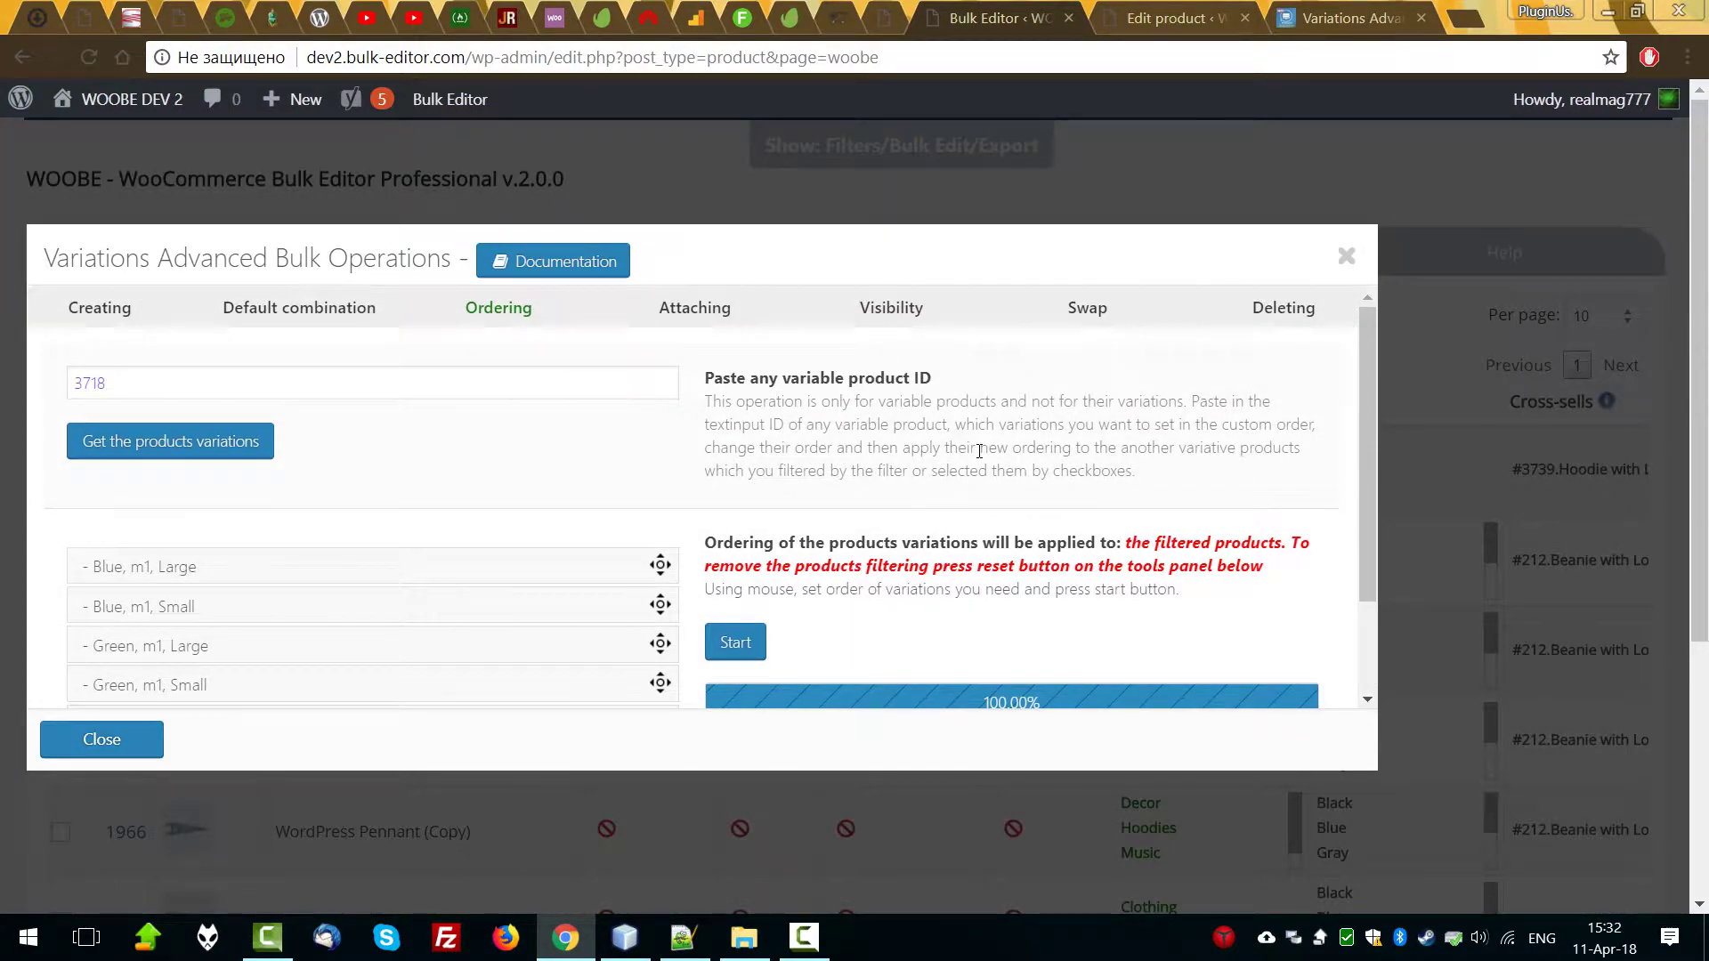
left_click(696, 310)
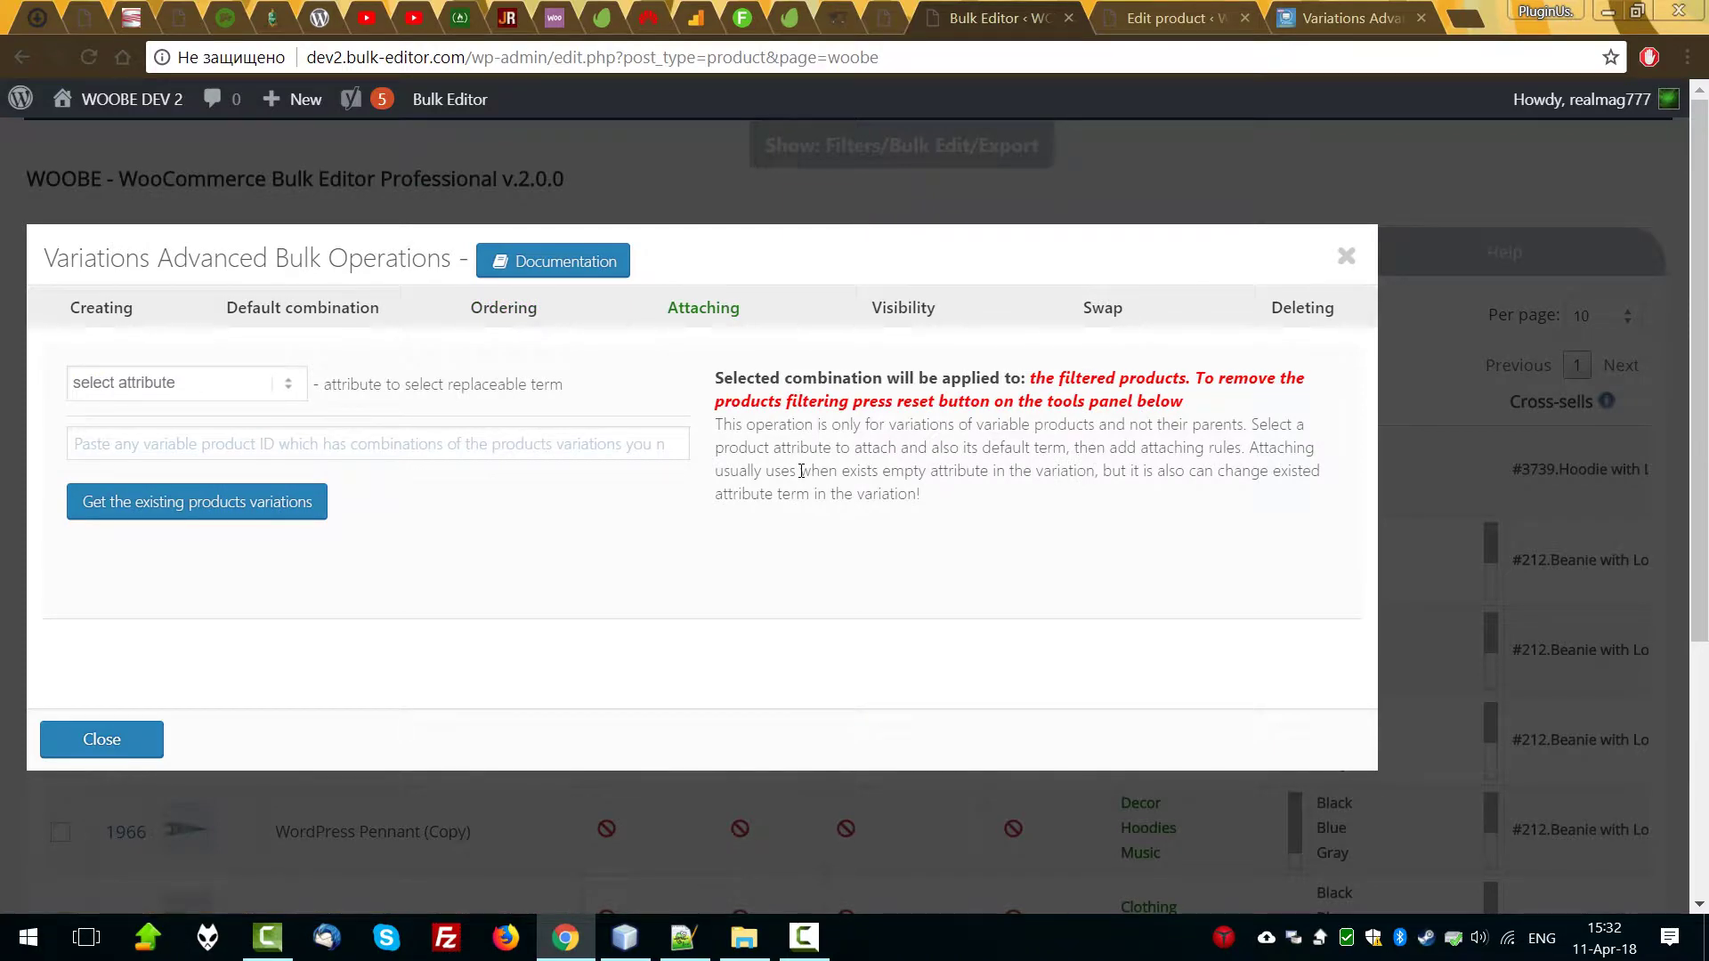
Compare the Hoodie's variation attributes with the store's attribute list, looking at Numano and its terms, and close the Attributes page.
left_click(1100, 5)
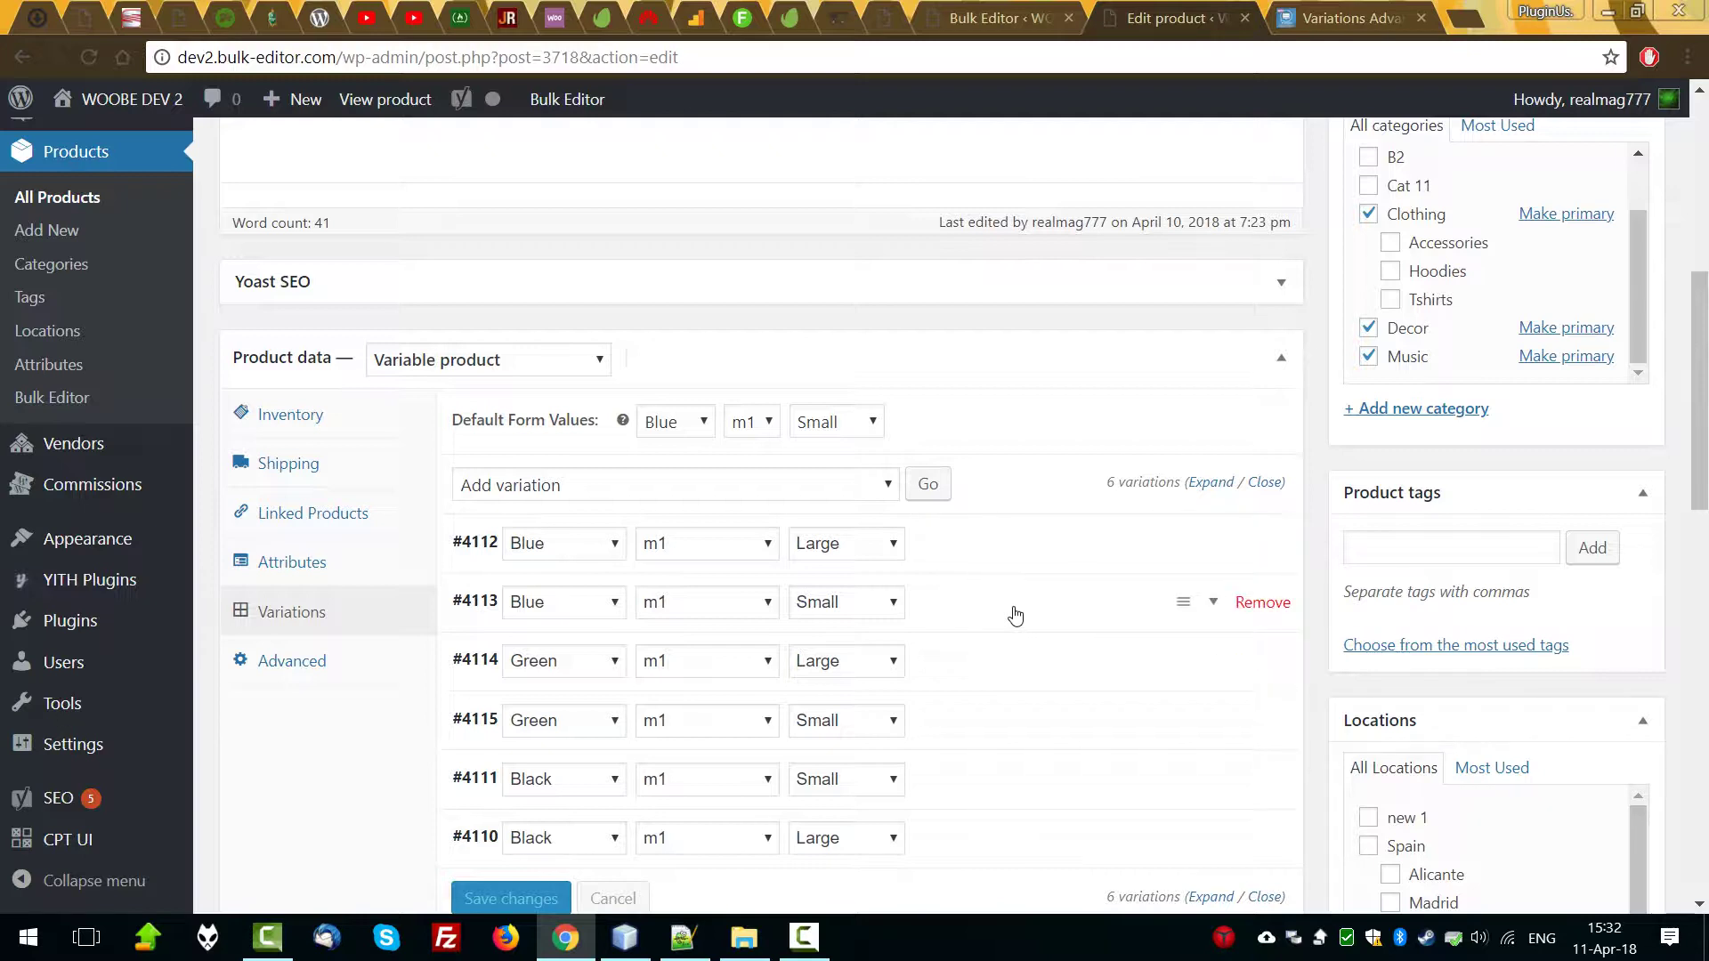
left_click(980, 3)
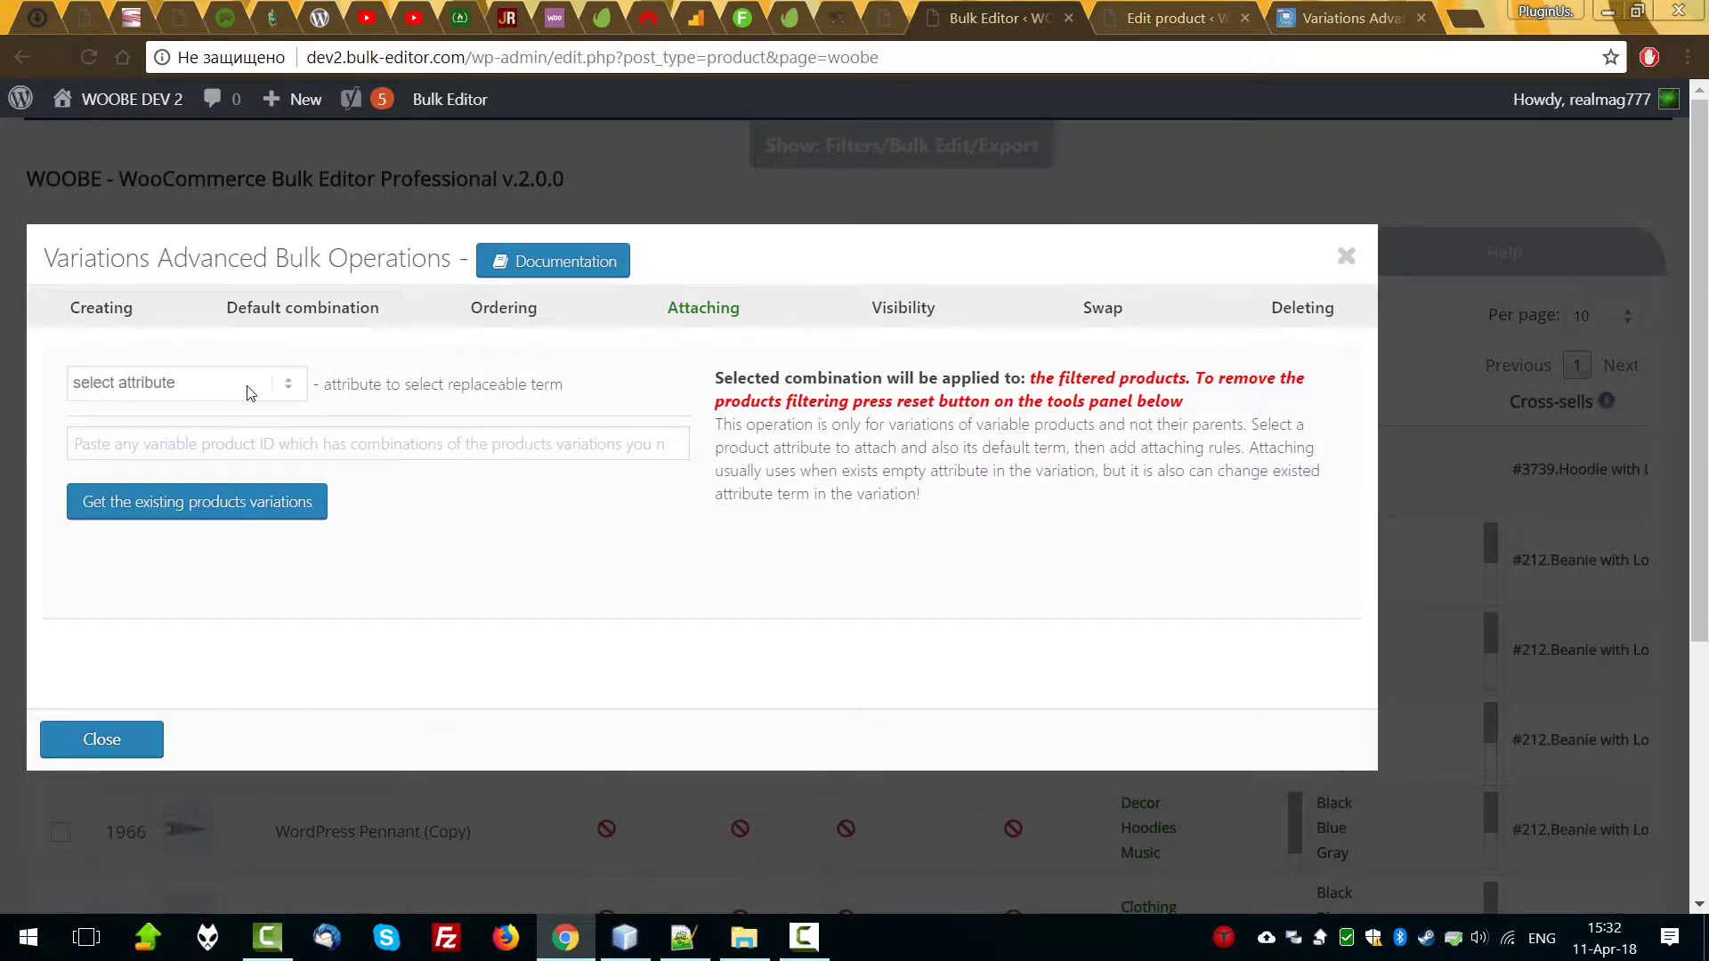
left_click(1175, 18)
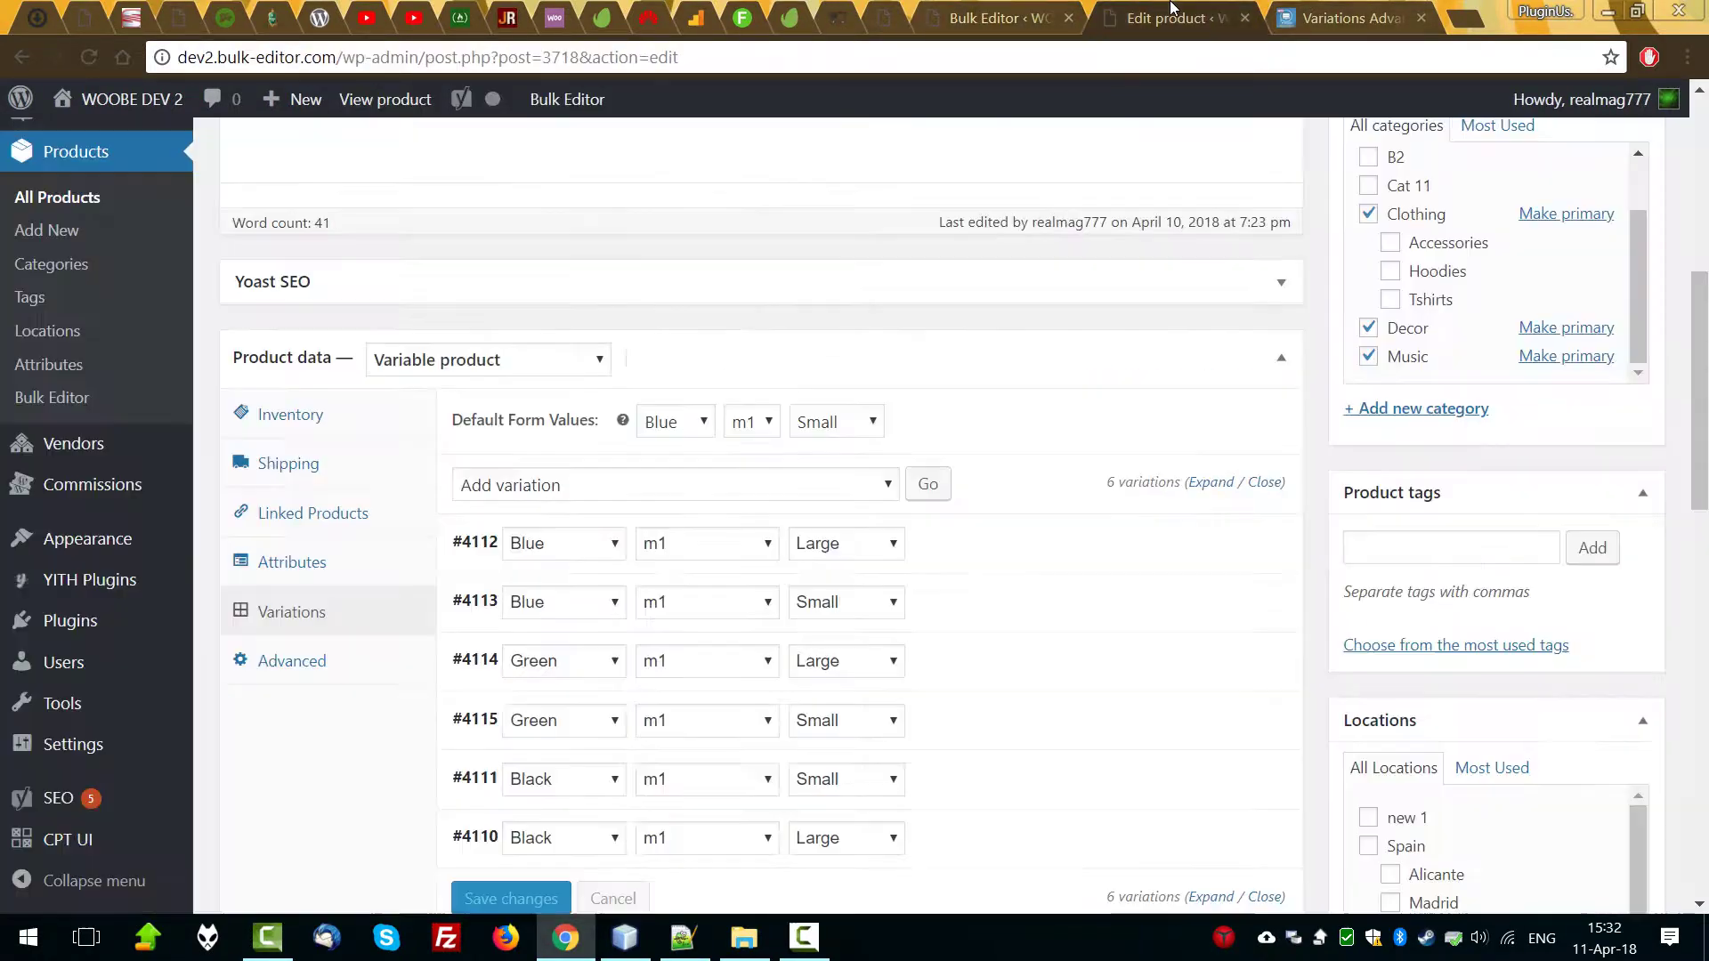
middle_click(53, 370)
left_click(1237, 18)
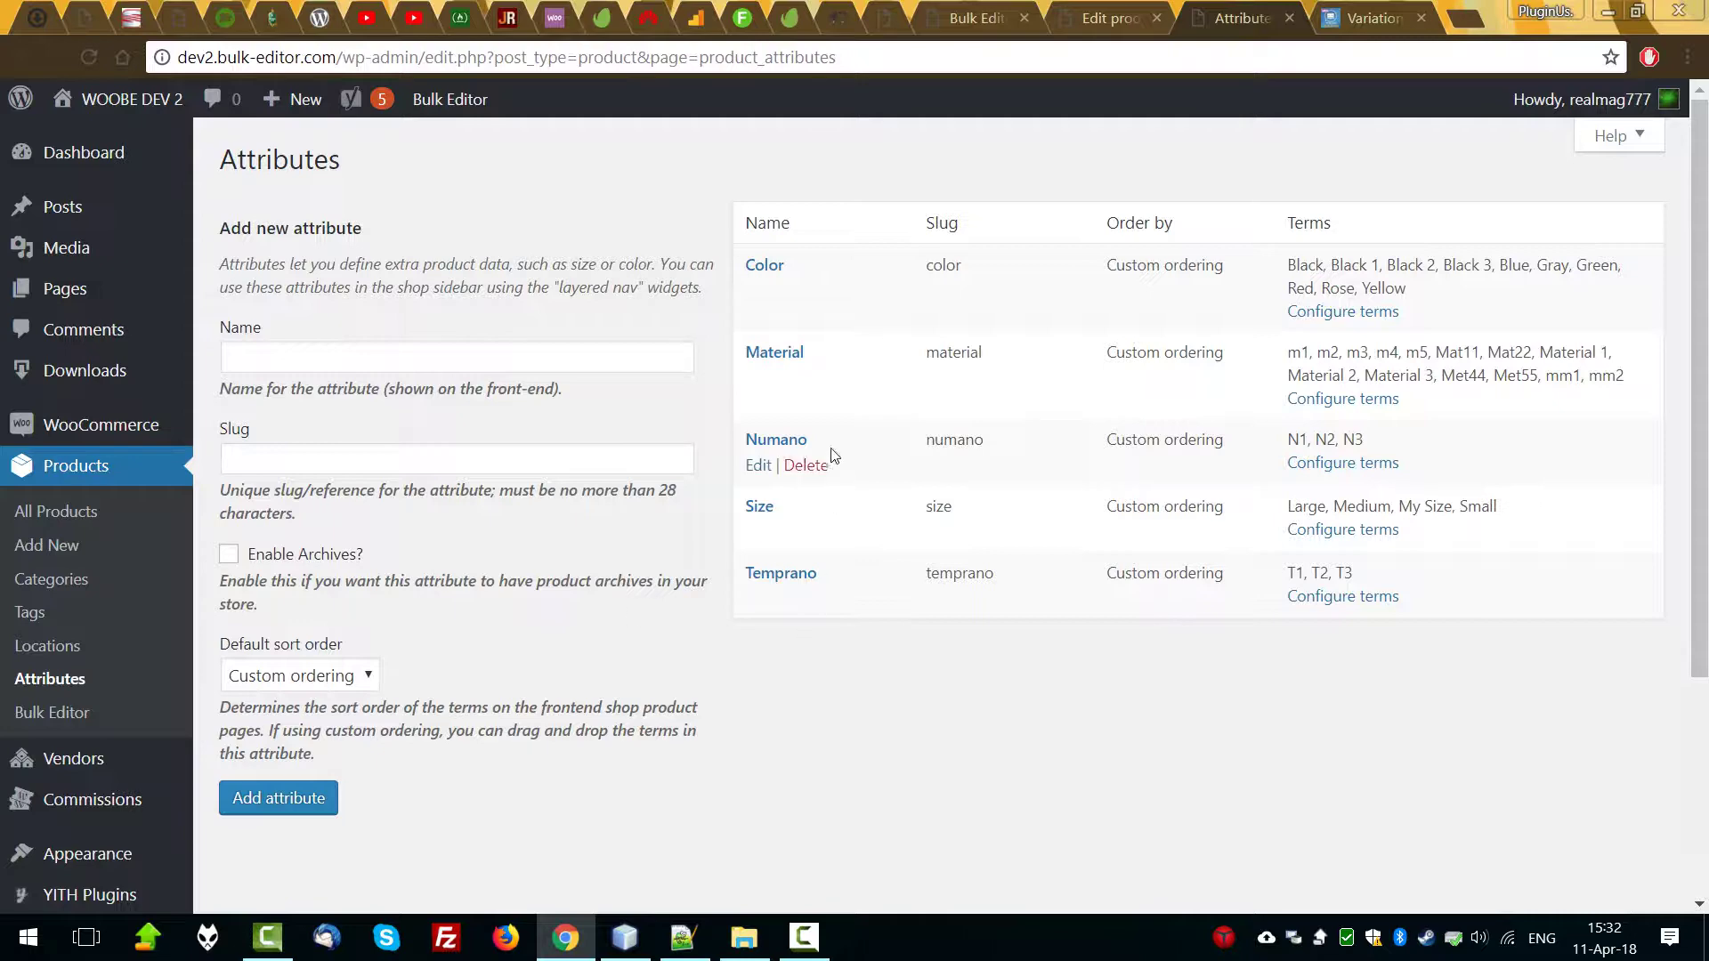
left_click_drag(812, 443, 743, 440)
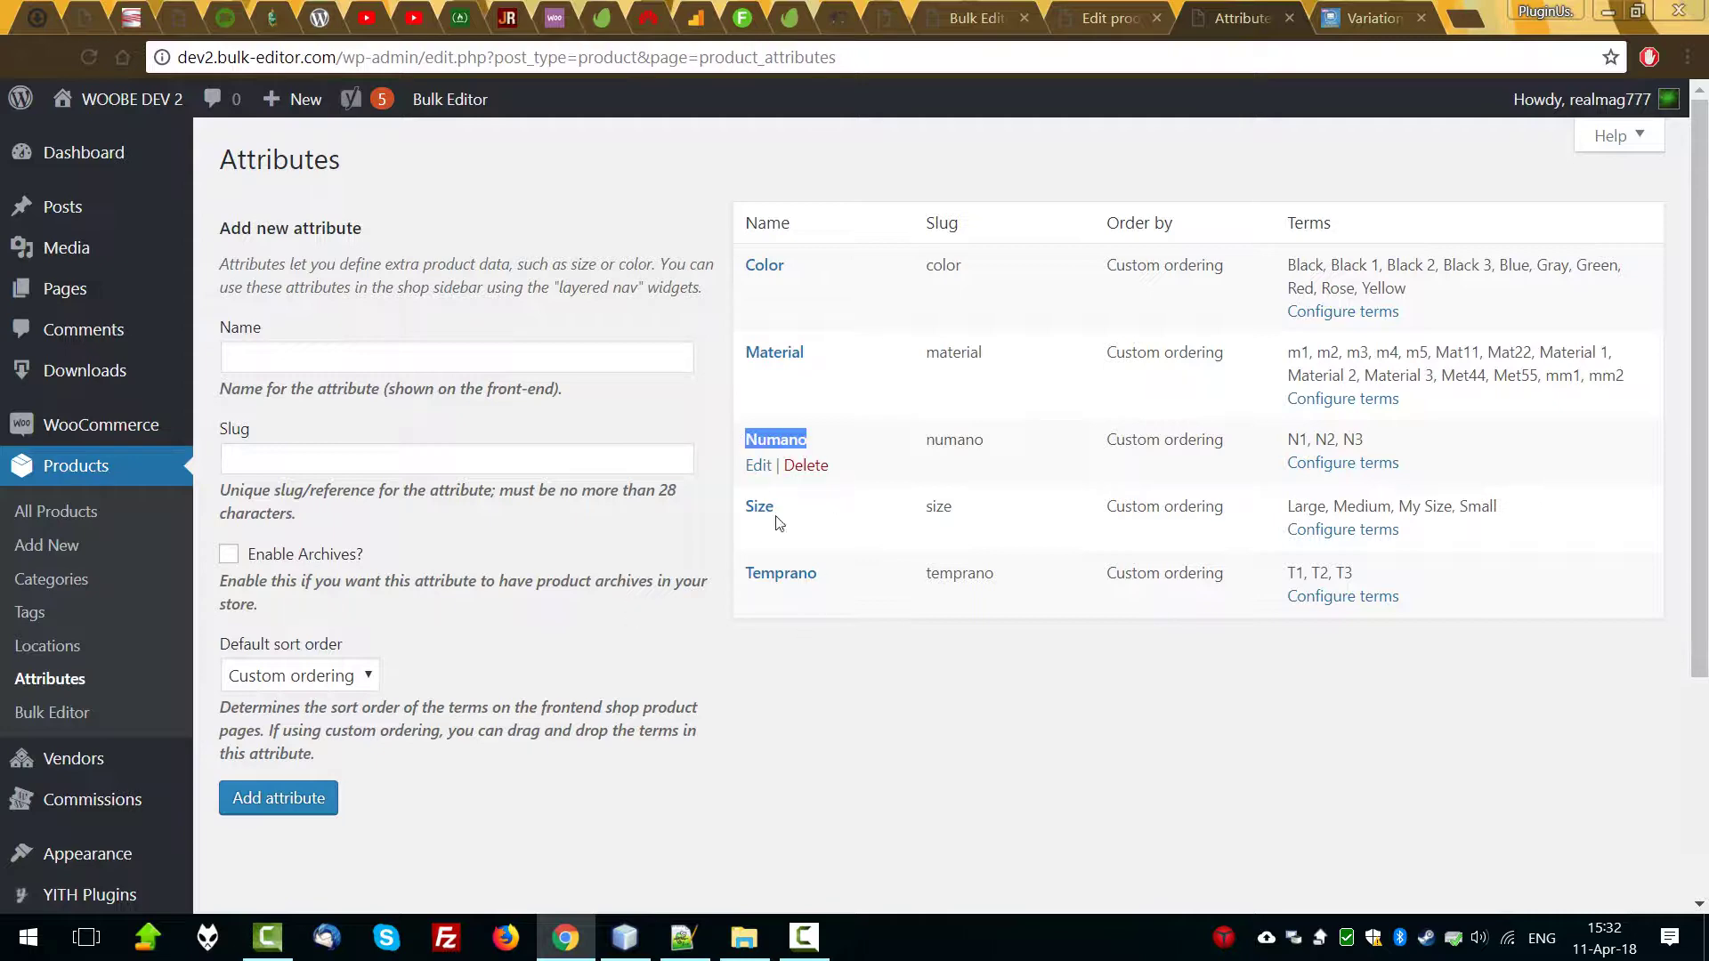
left_click(1289, 18)
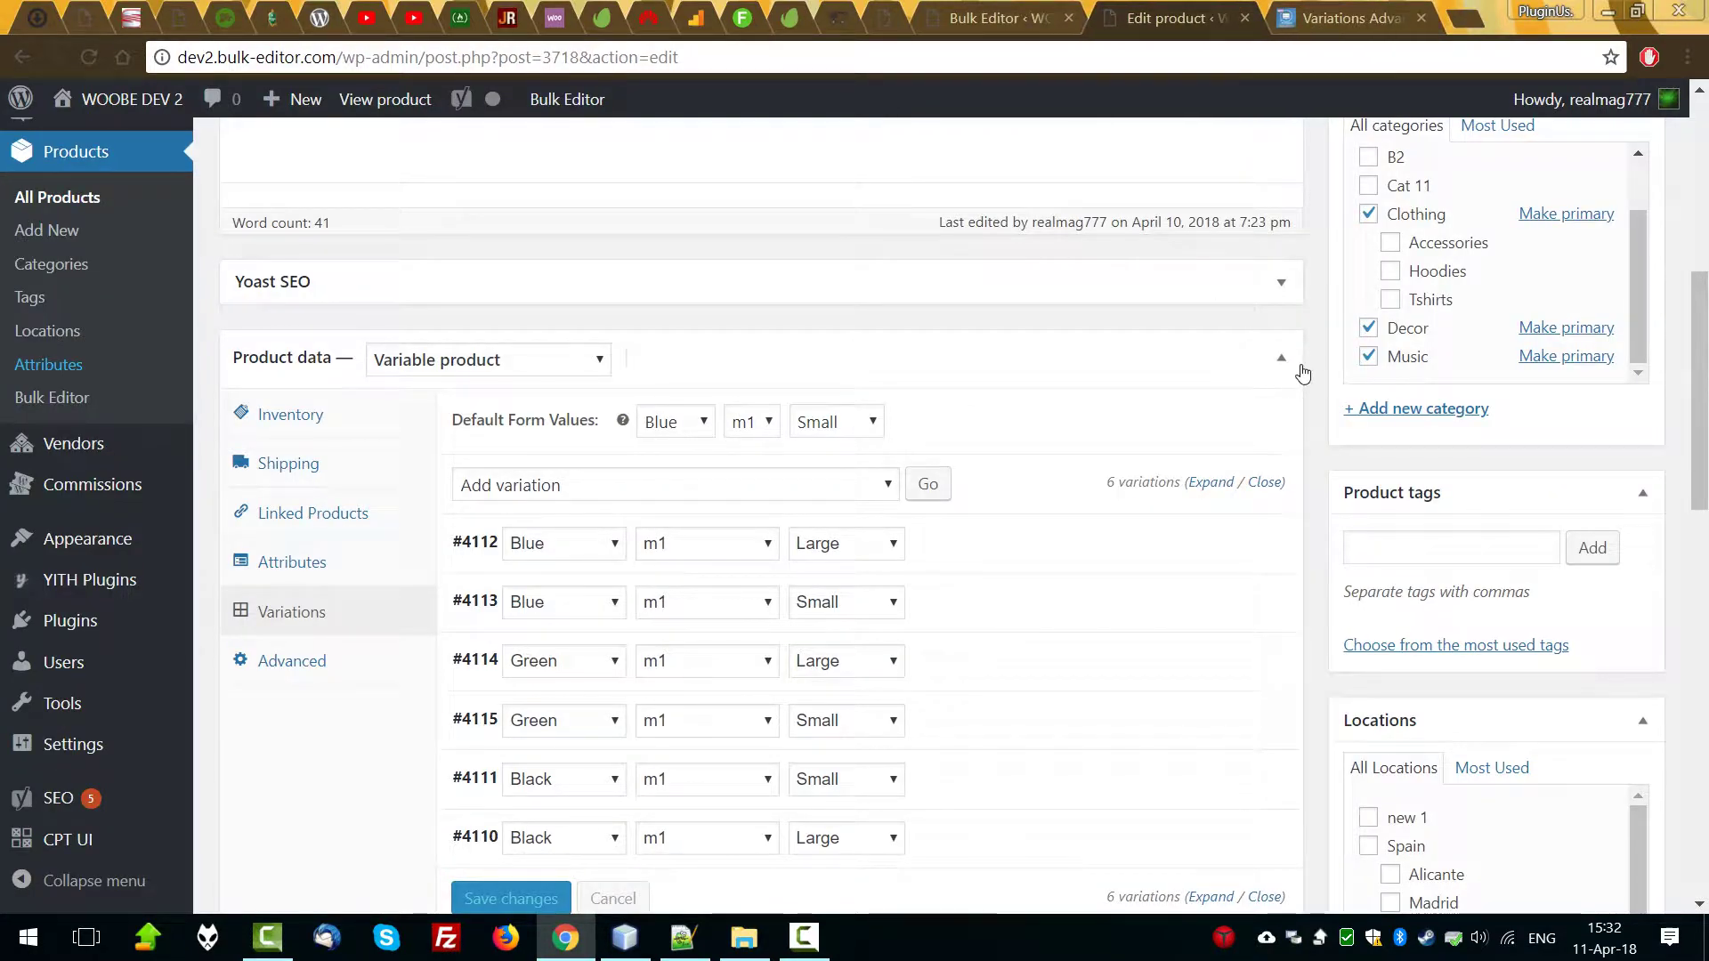
Choose Numano as the attribute to attach in the Bulk Editor, with N2 as its default term.
left_click(984, 13)
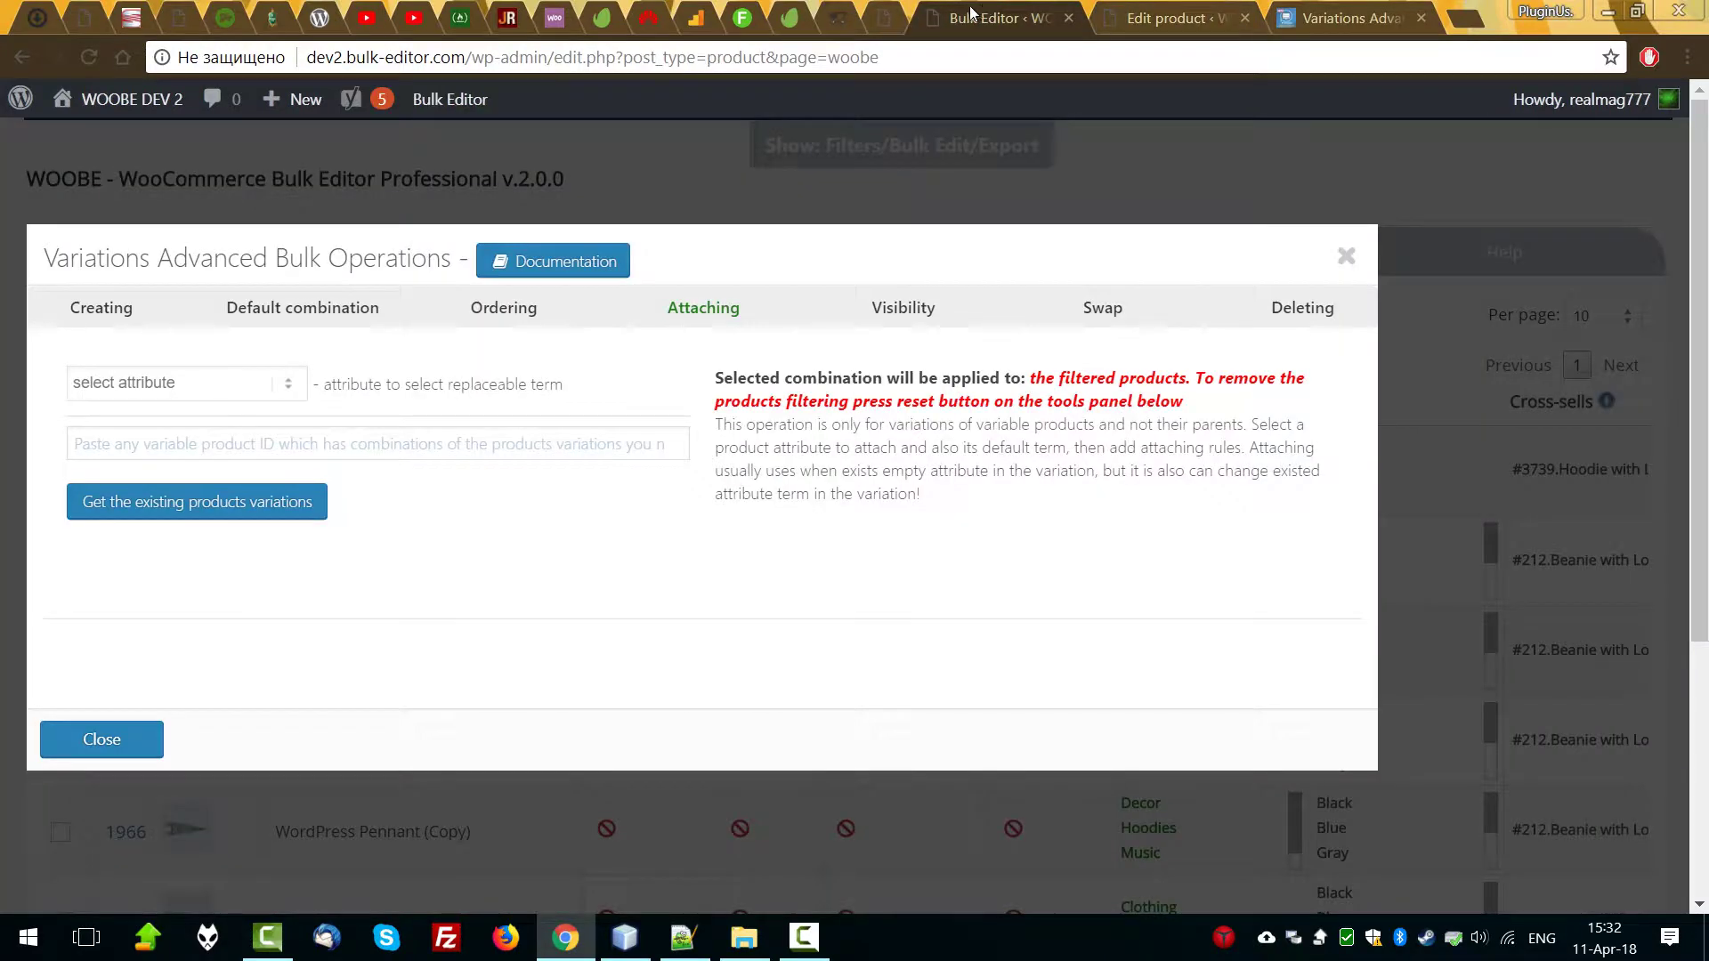
left_click(147, 384)
left_click(103, 471)
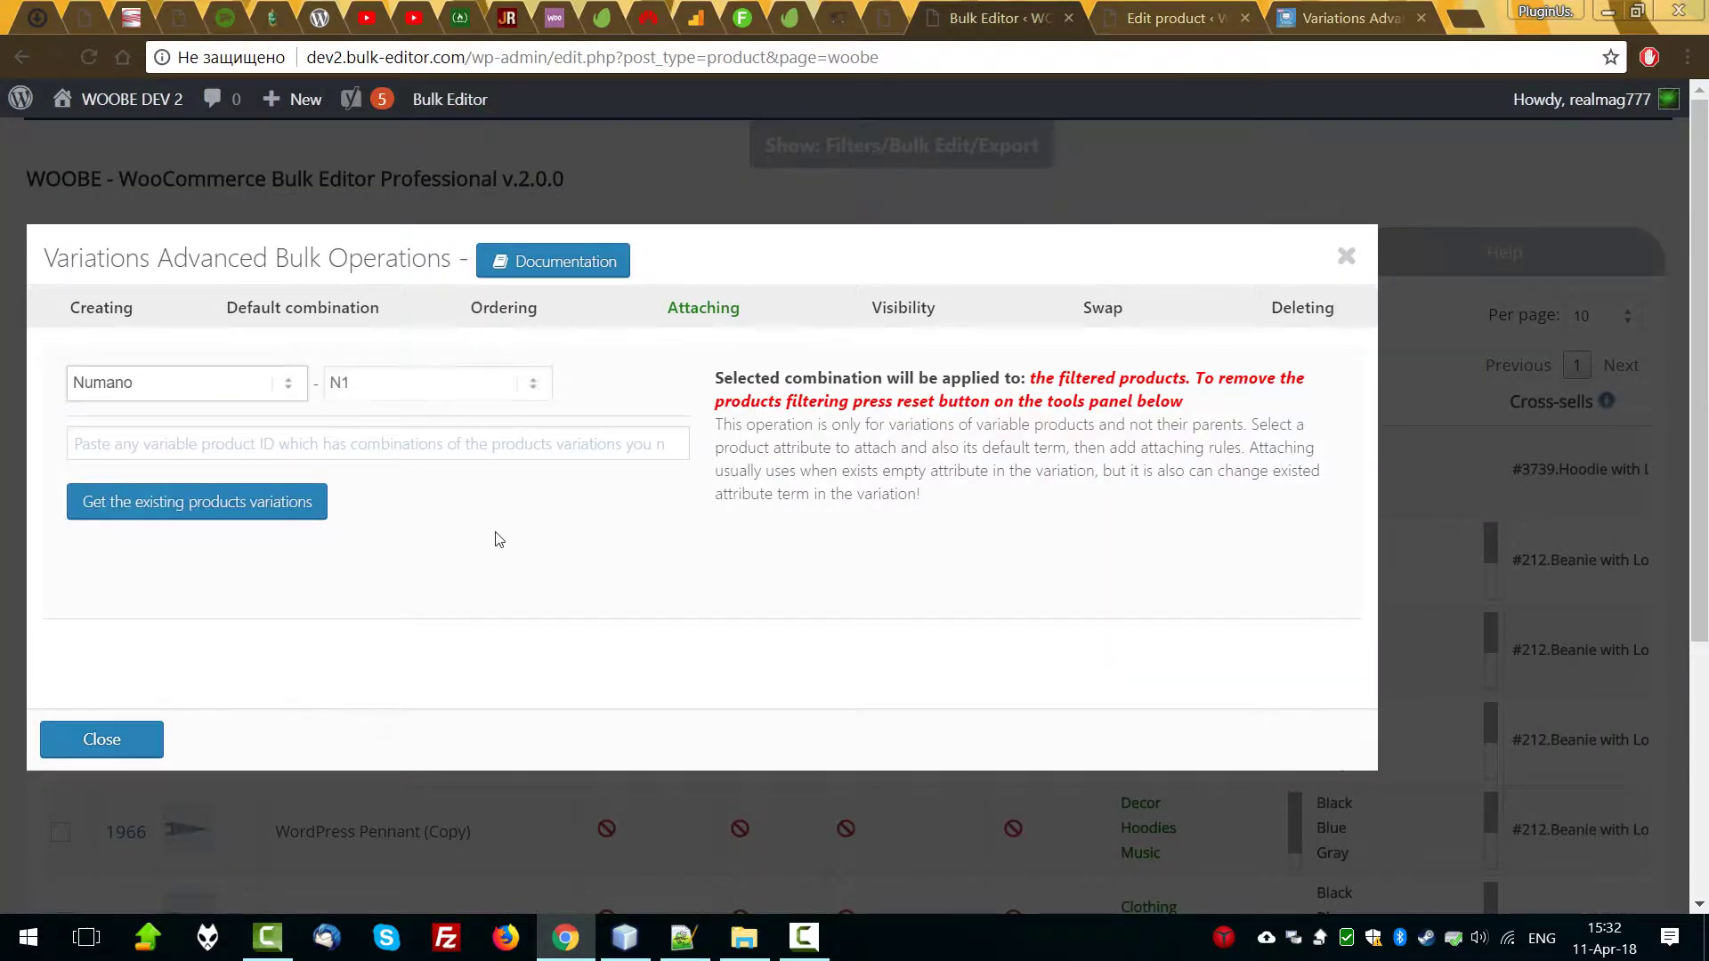
left_click(385, 388)
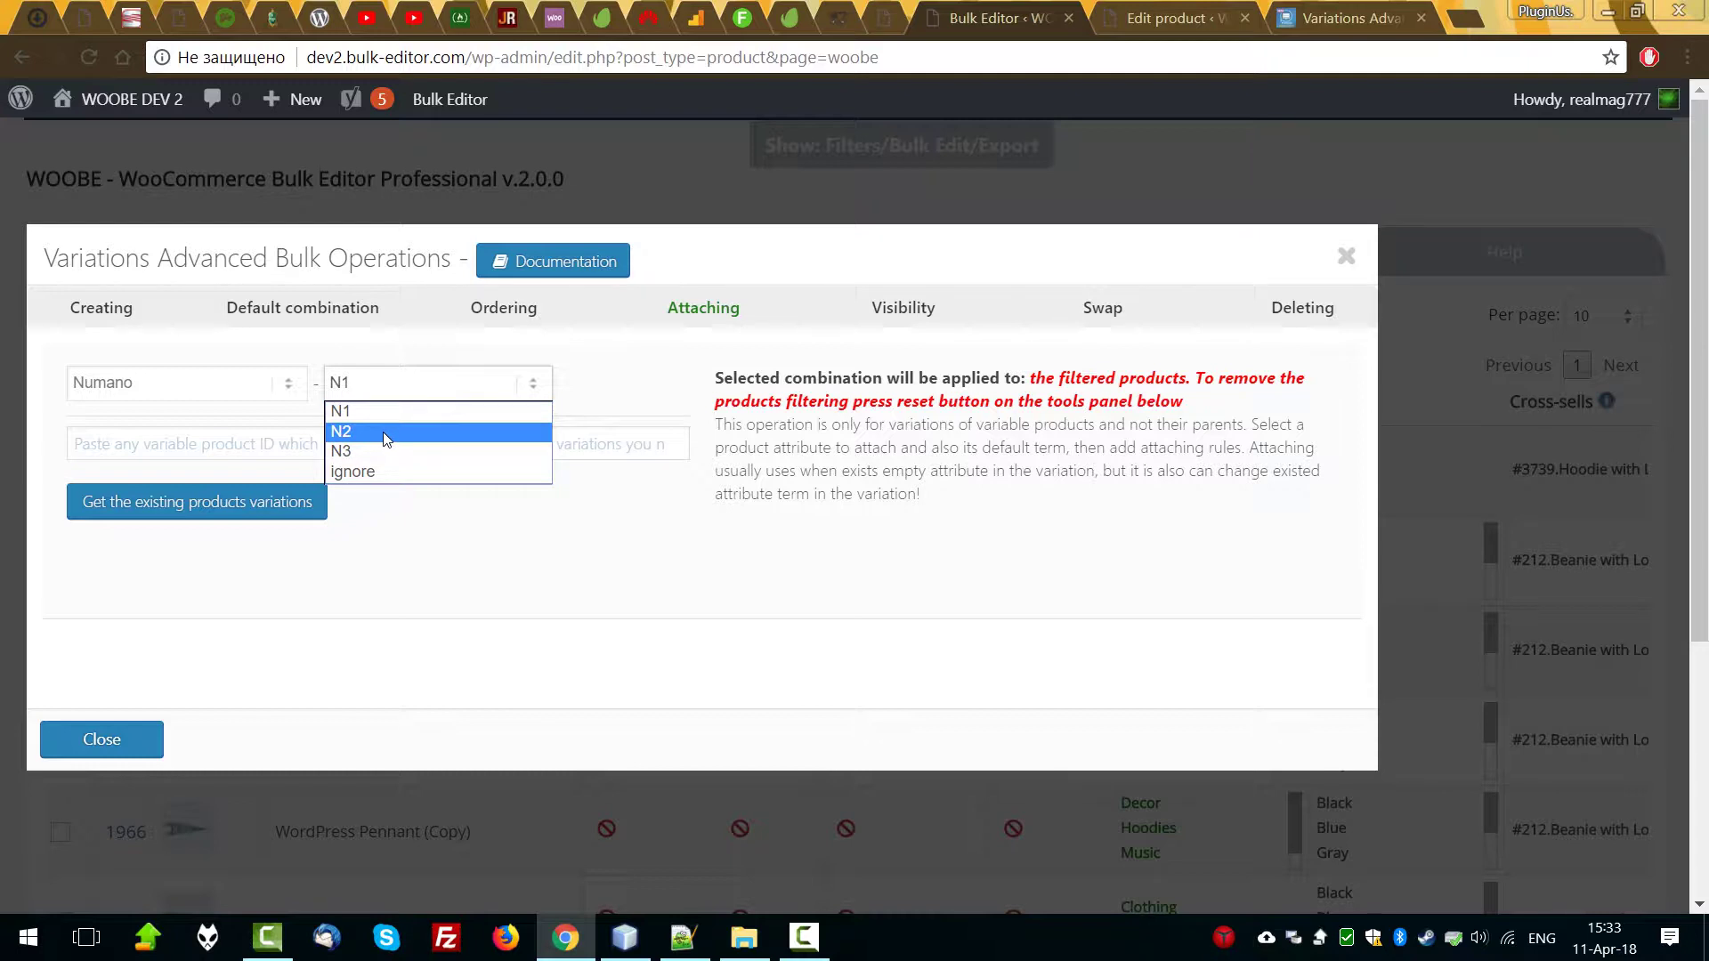
left_click(377, 430)
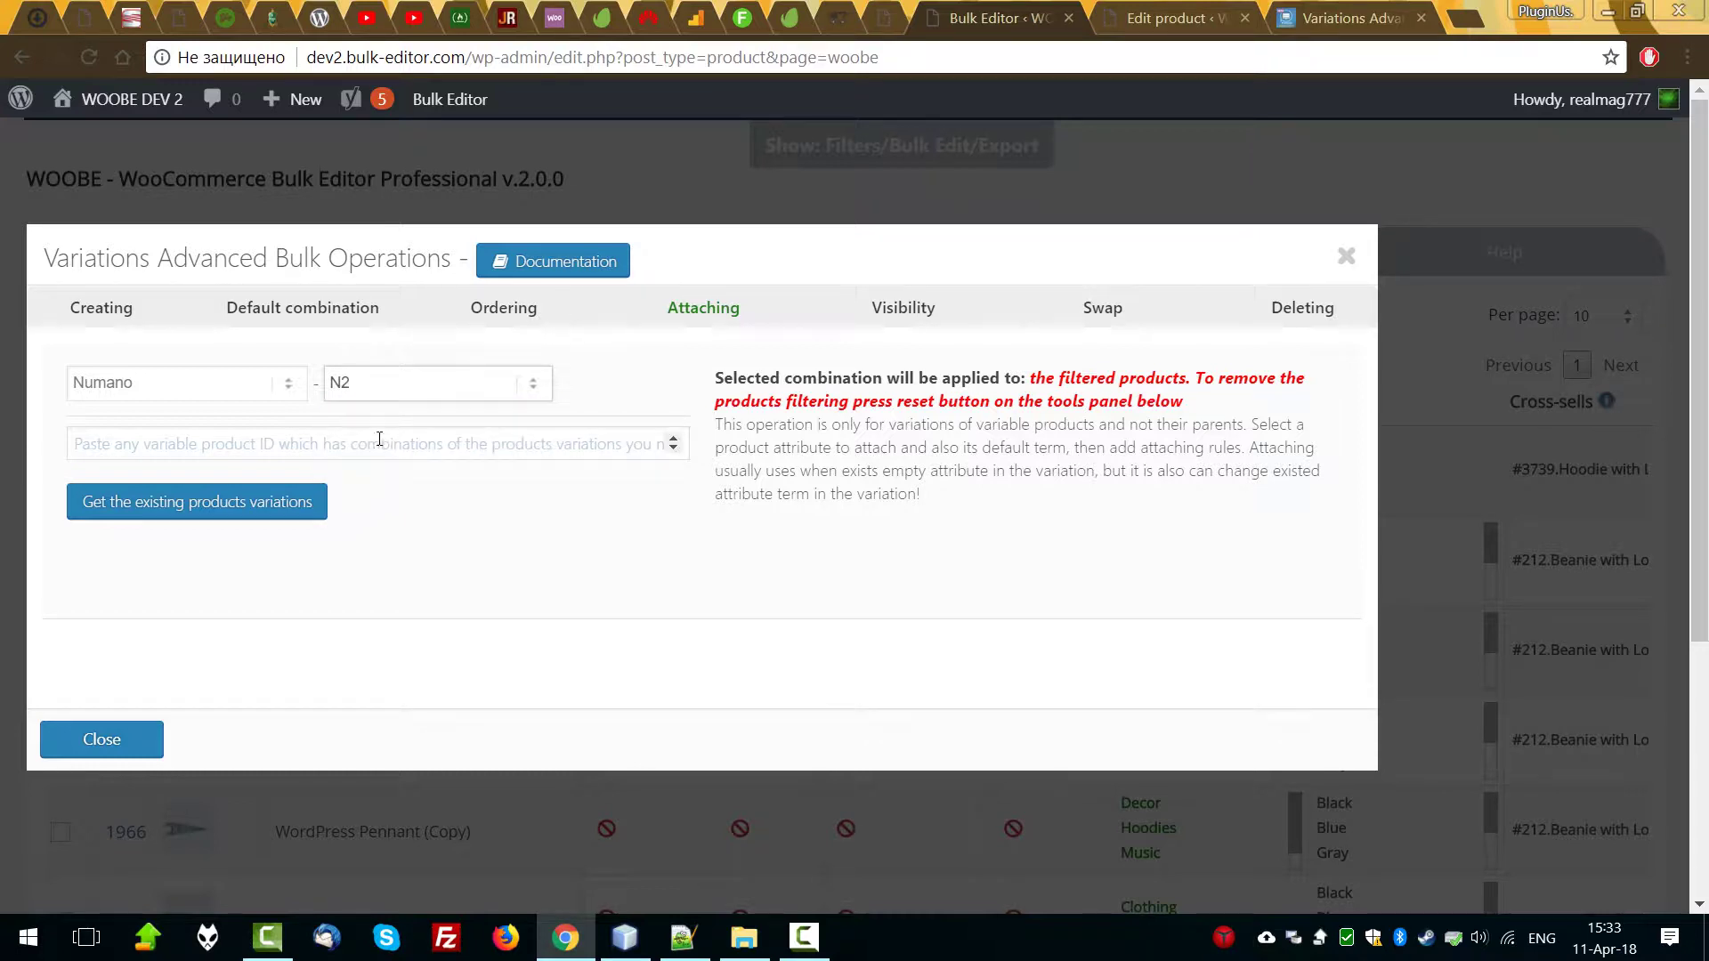
Copy the Hoodie with copy product's ID, 3718, into the Attaching operation and load its existing variations.
left_click(93, 740)
left_click_drag(102, 480, 149, 472)
key("ctrl+c")
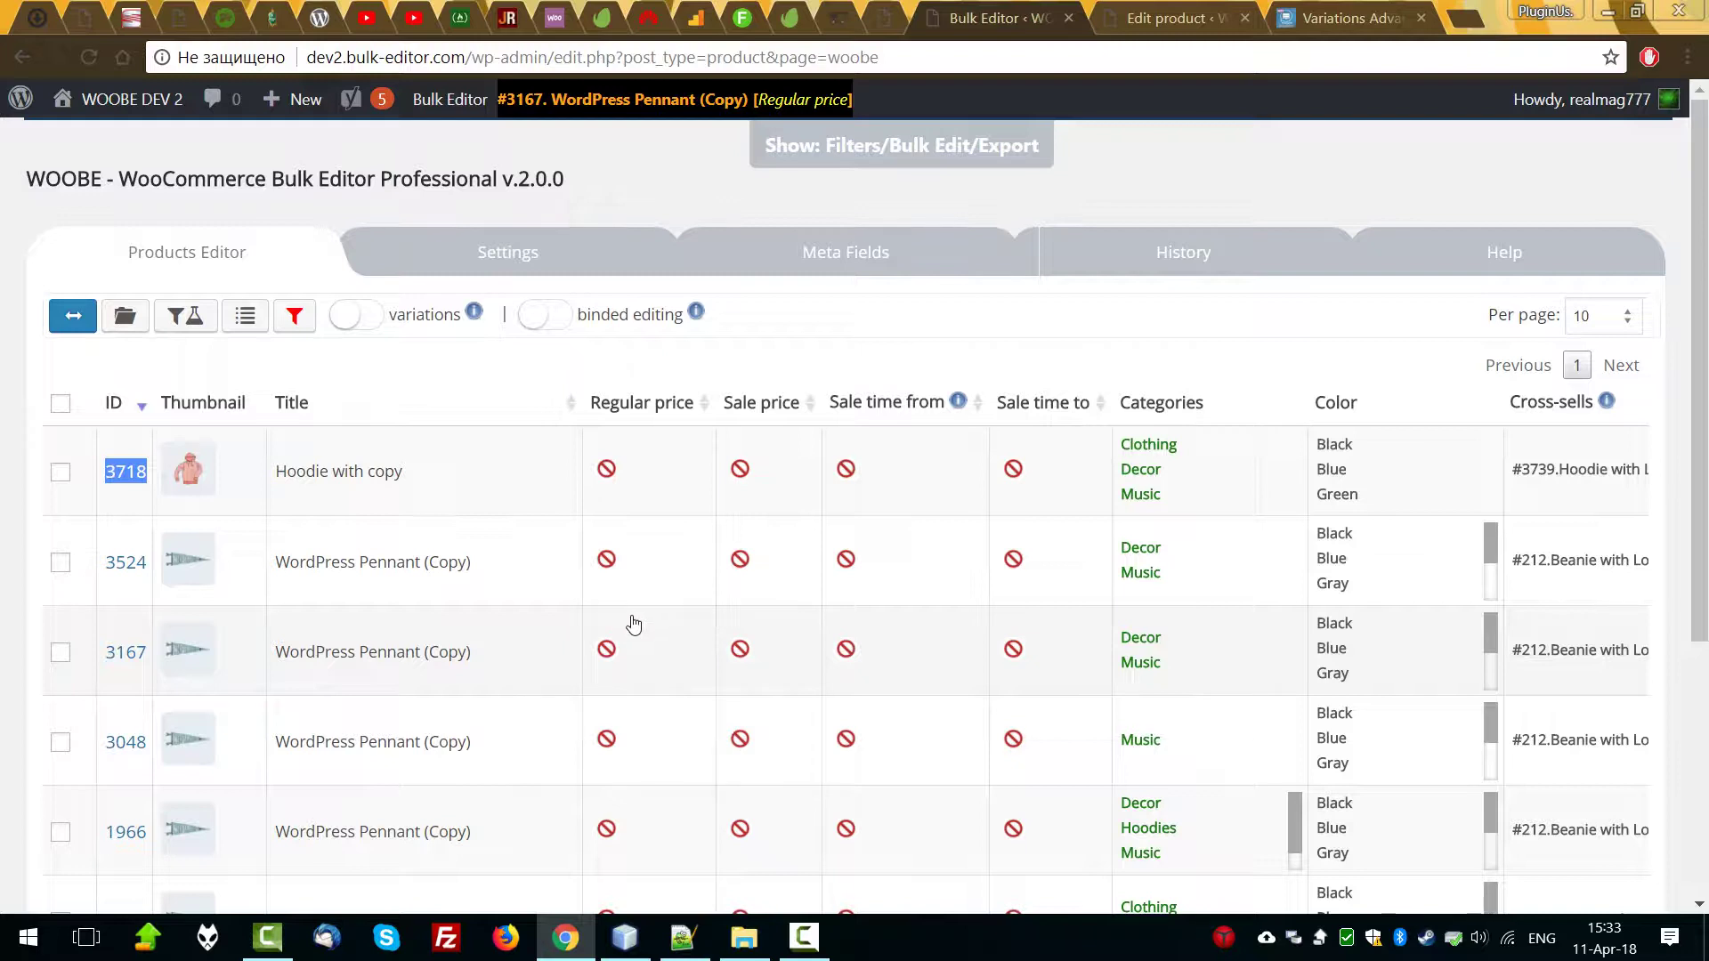
left_click(245, 315)
left_click(257, 450)
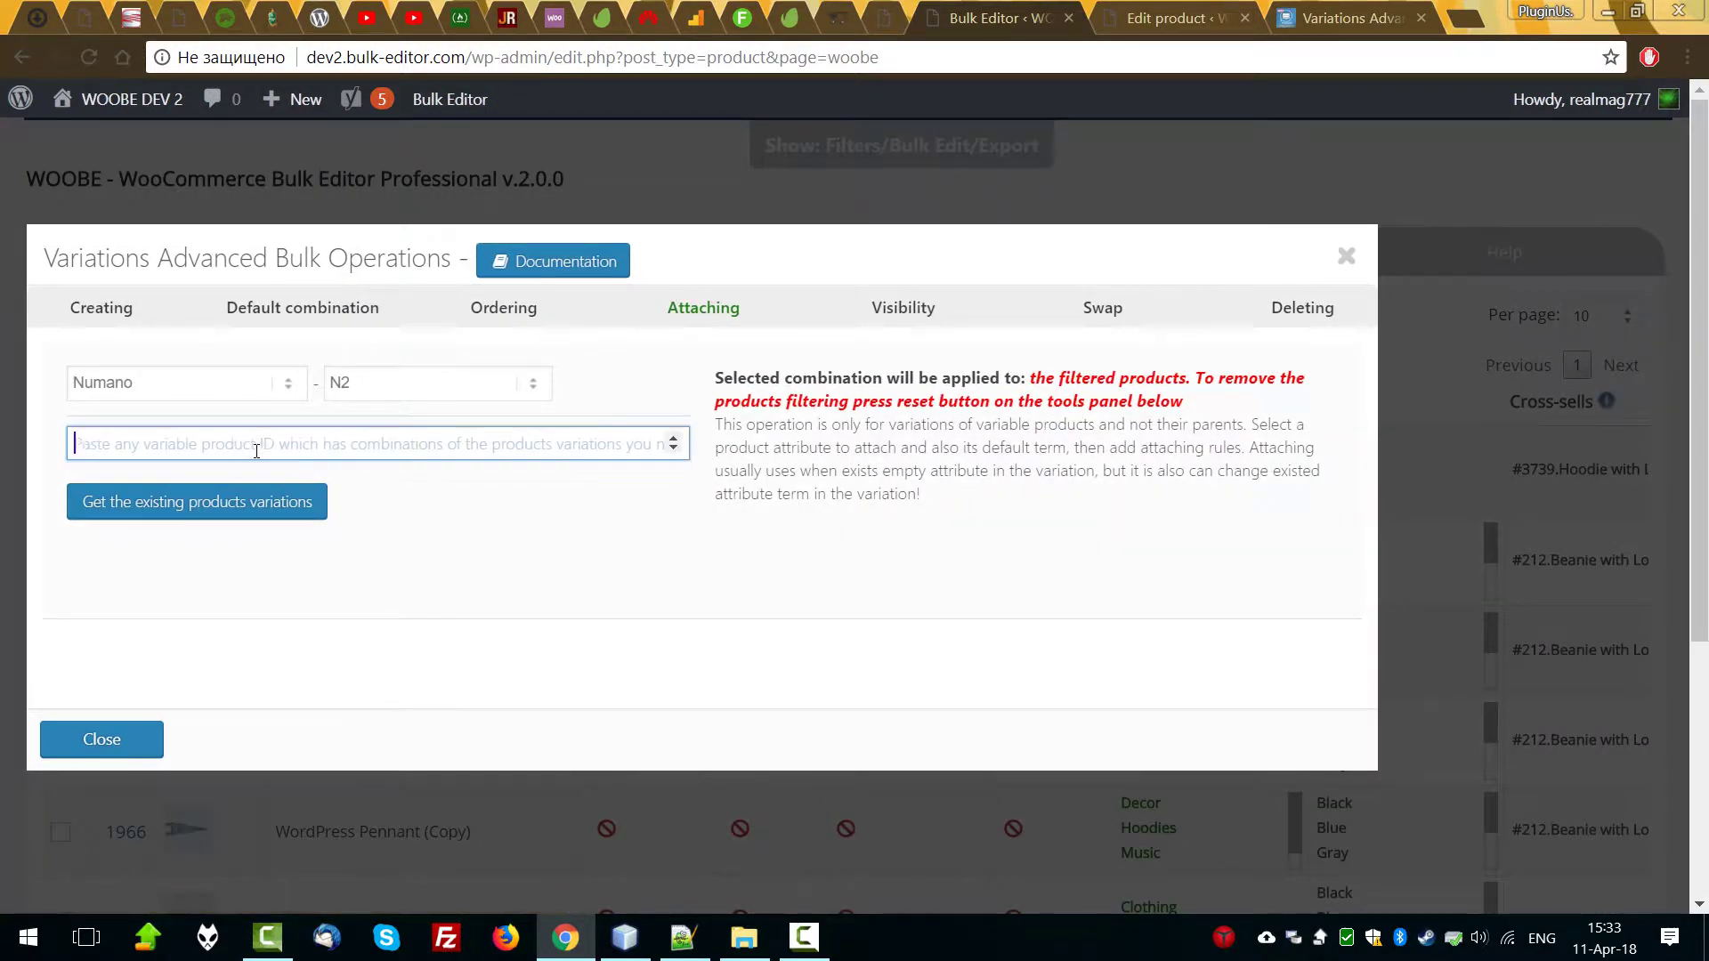
key("ctrl+v")
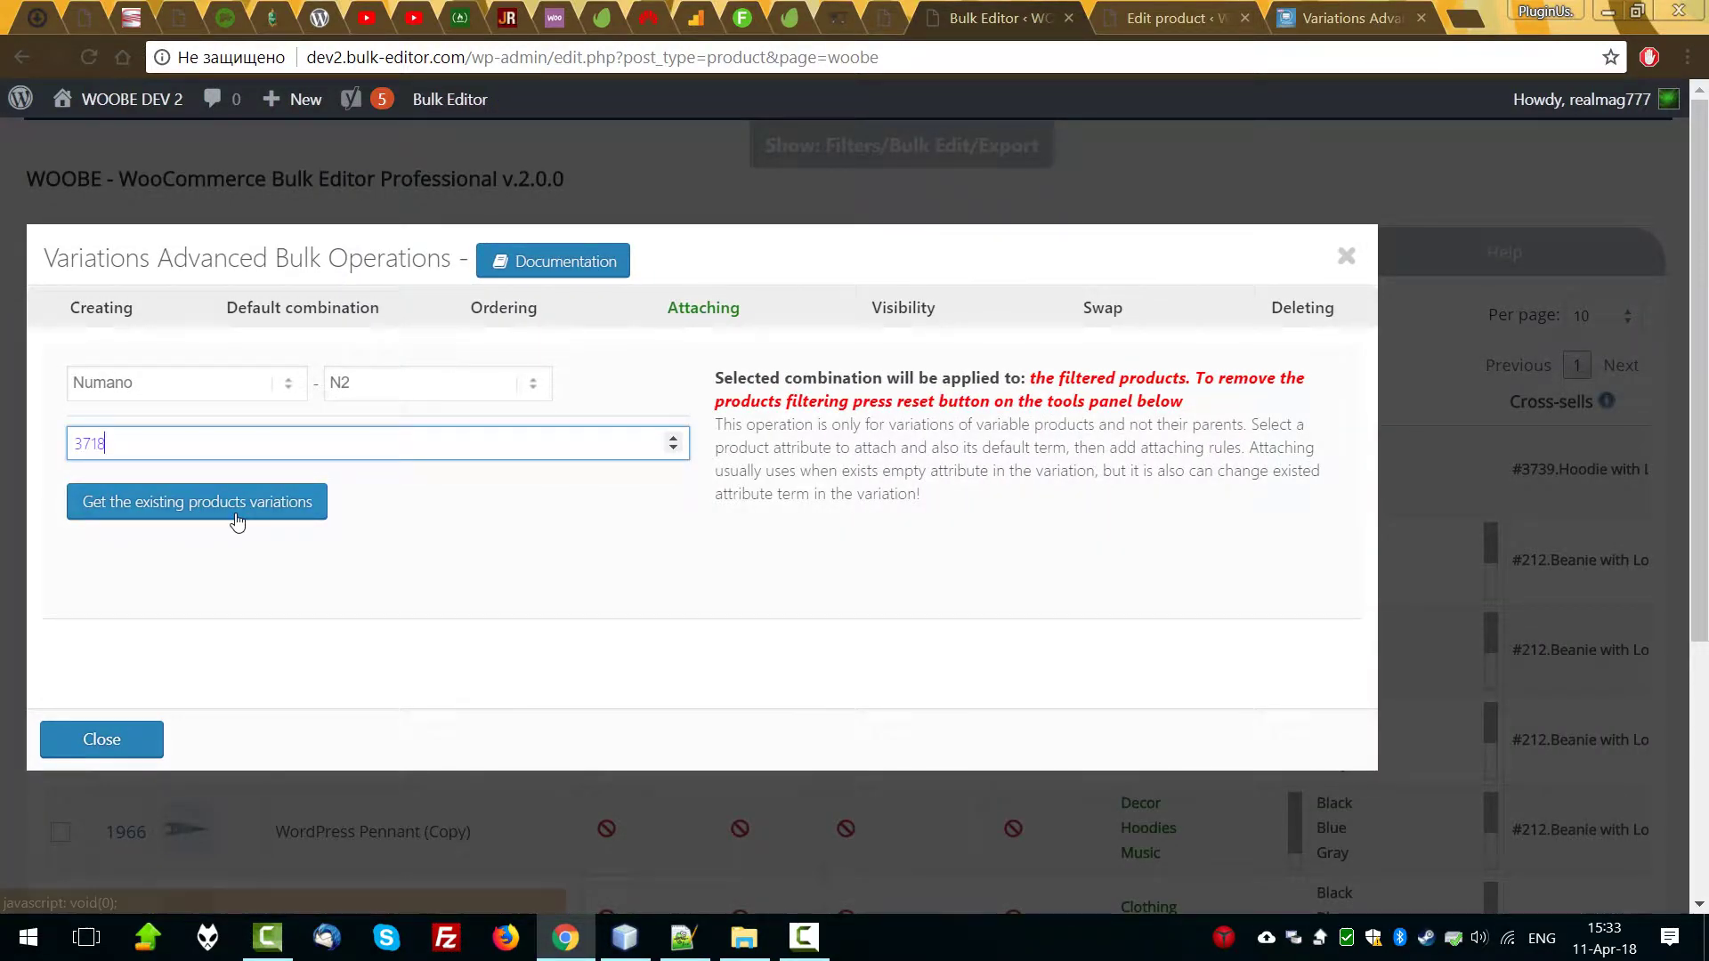
left_click(172, 504)
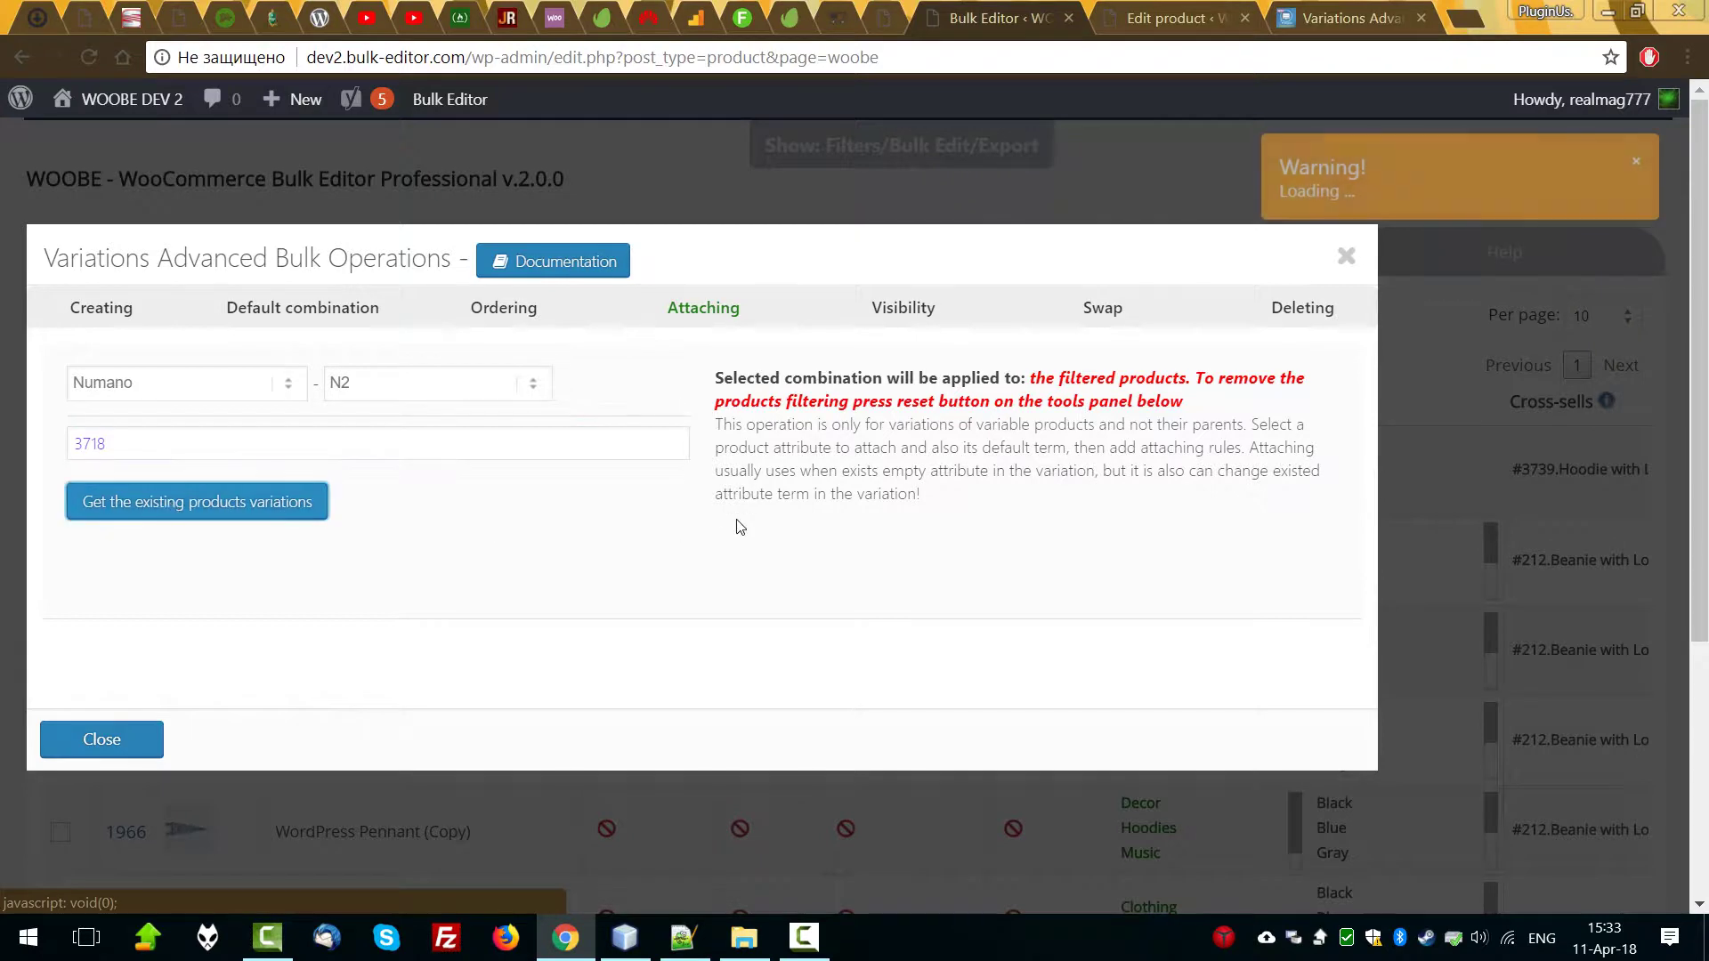
scroll(454, 532, "down", 4)
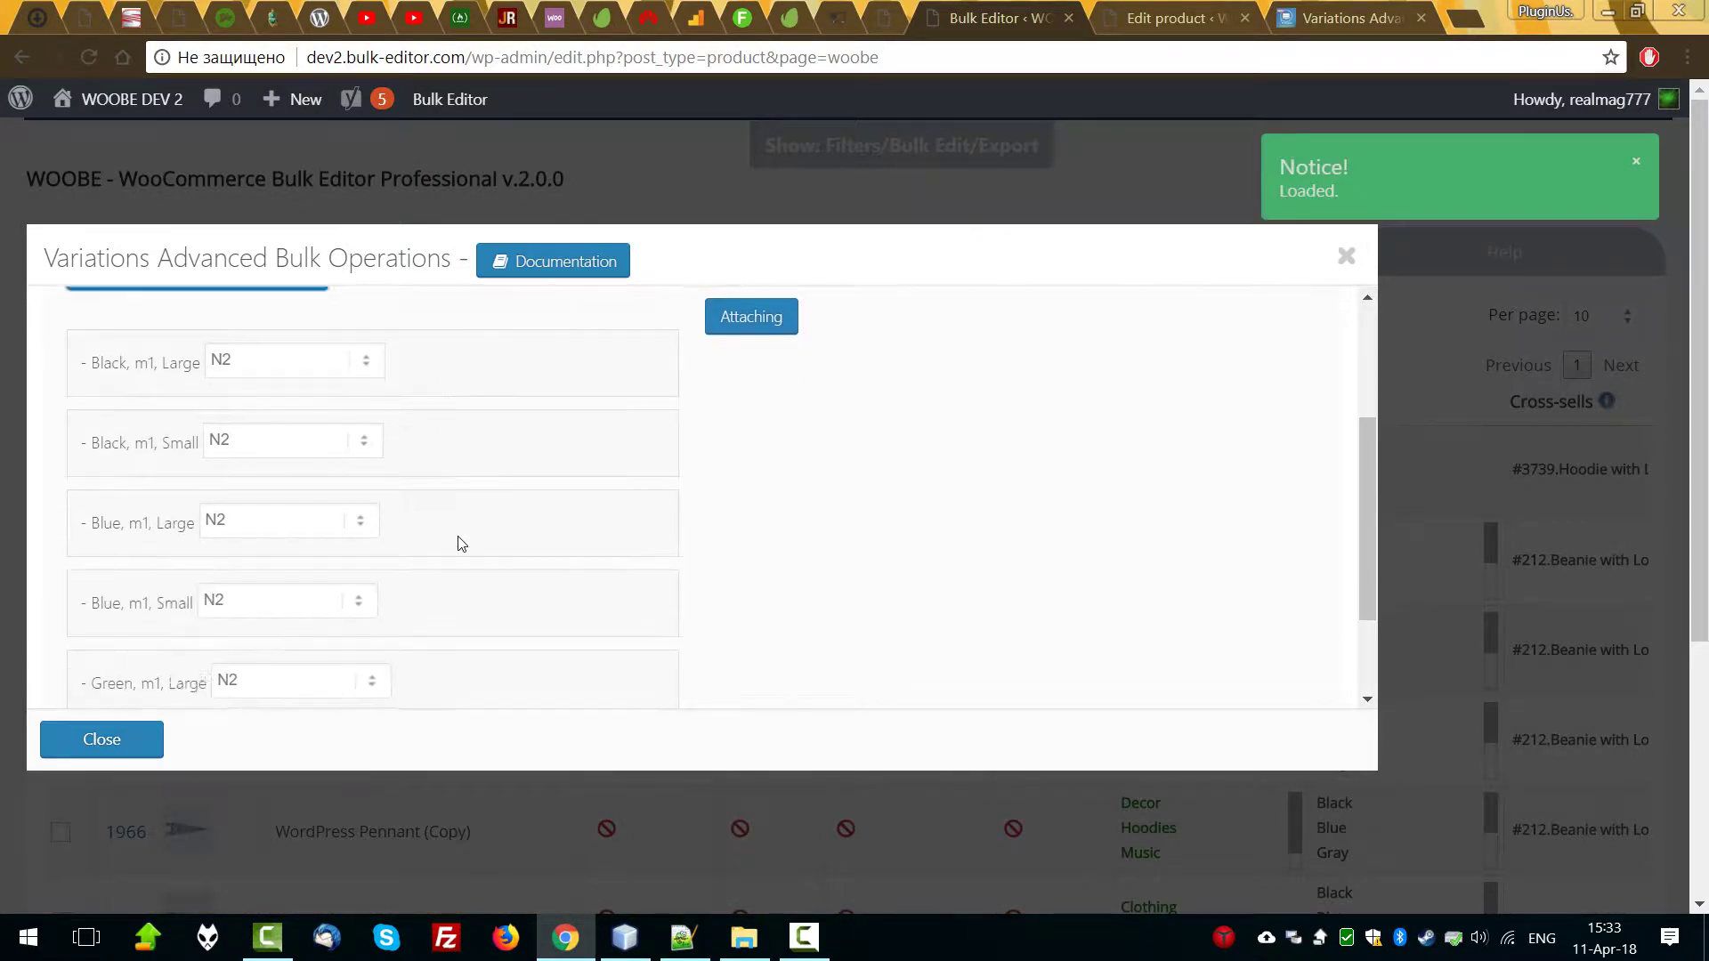
scroll(133, 577, "up", 3)
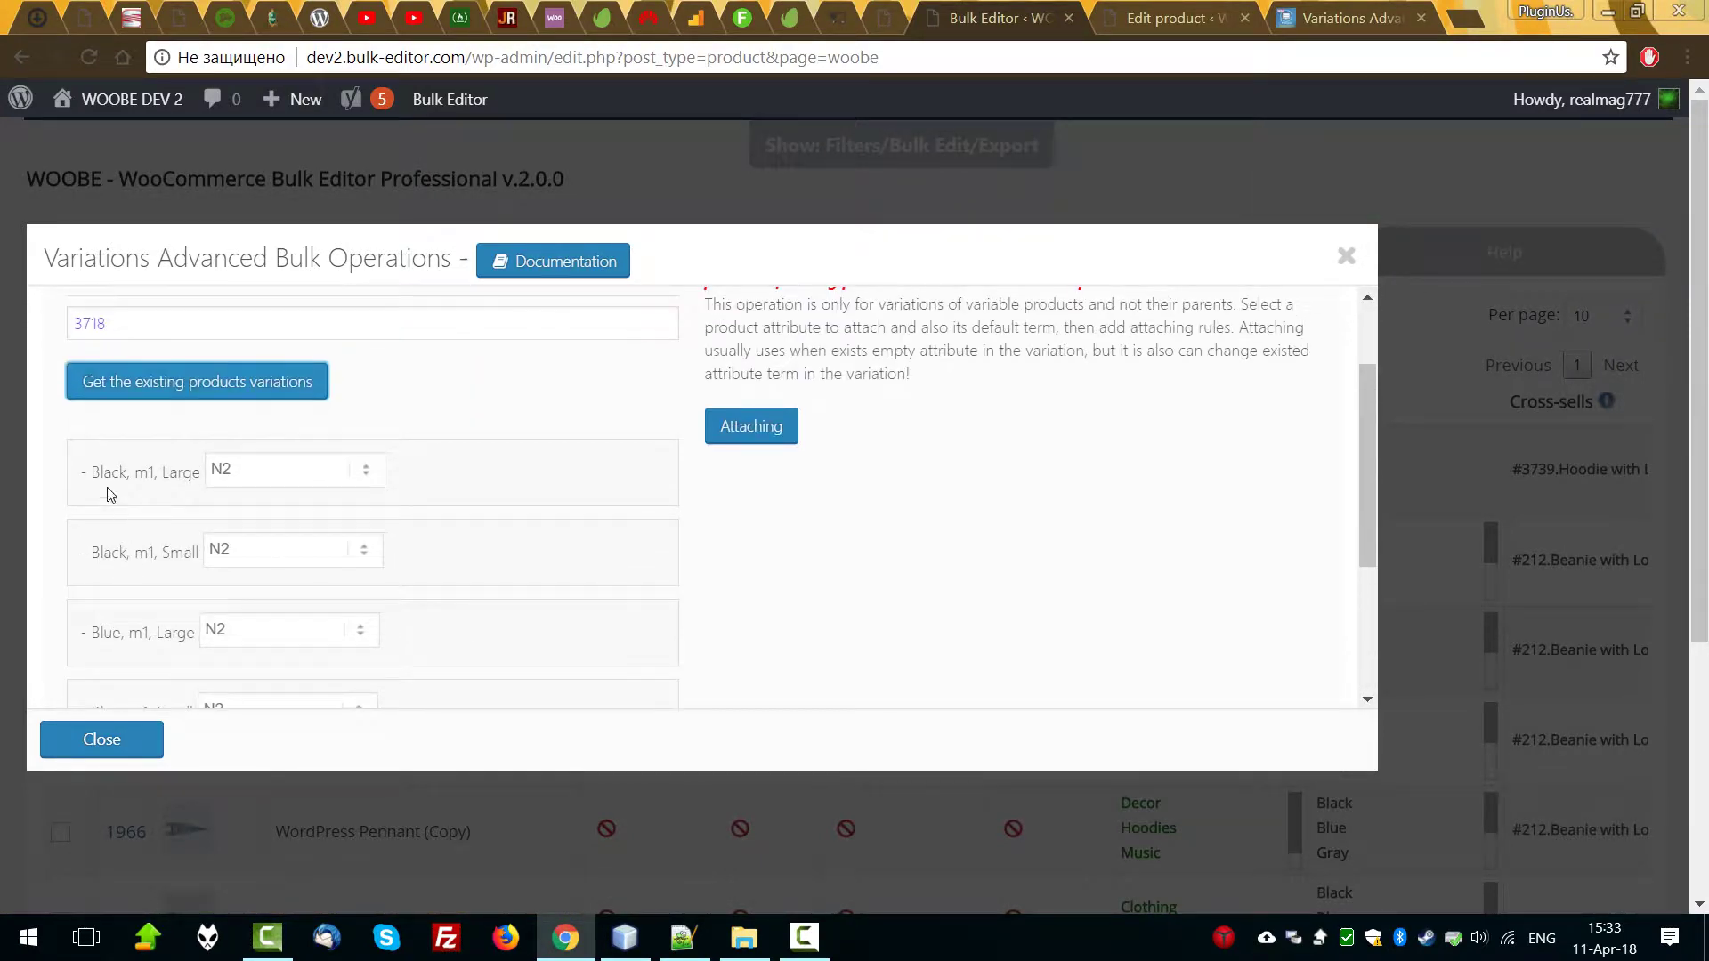
scroll(534, 658, "up", 2)
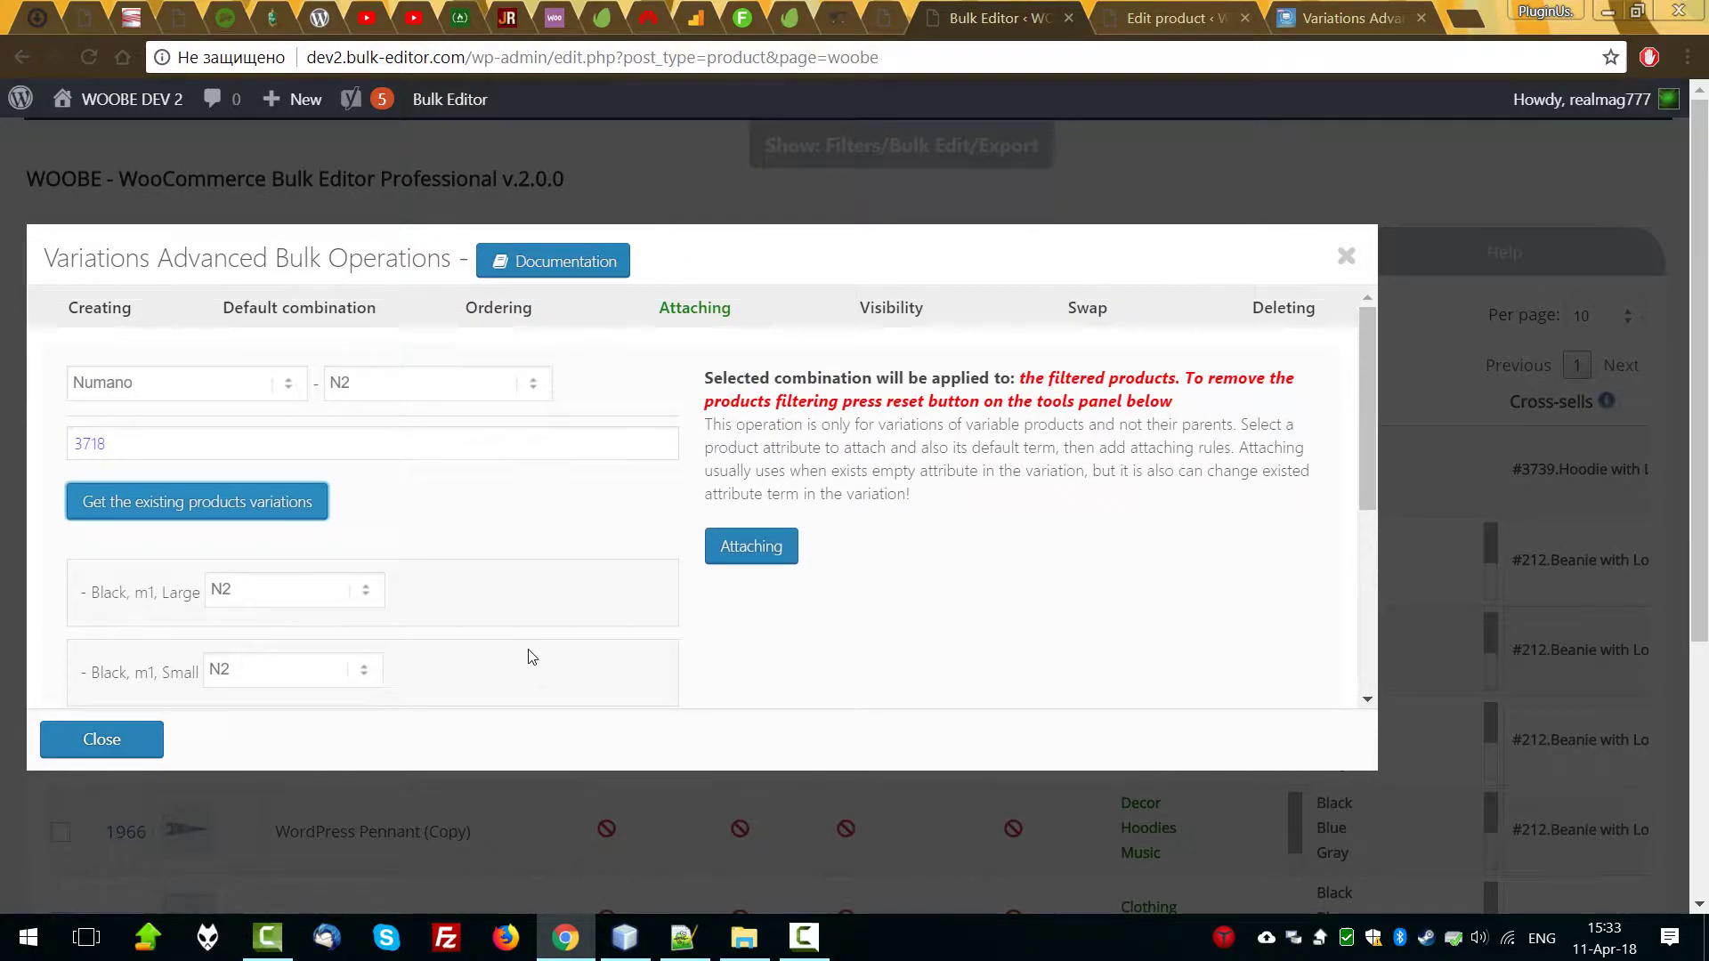
double_click(130, 458)
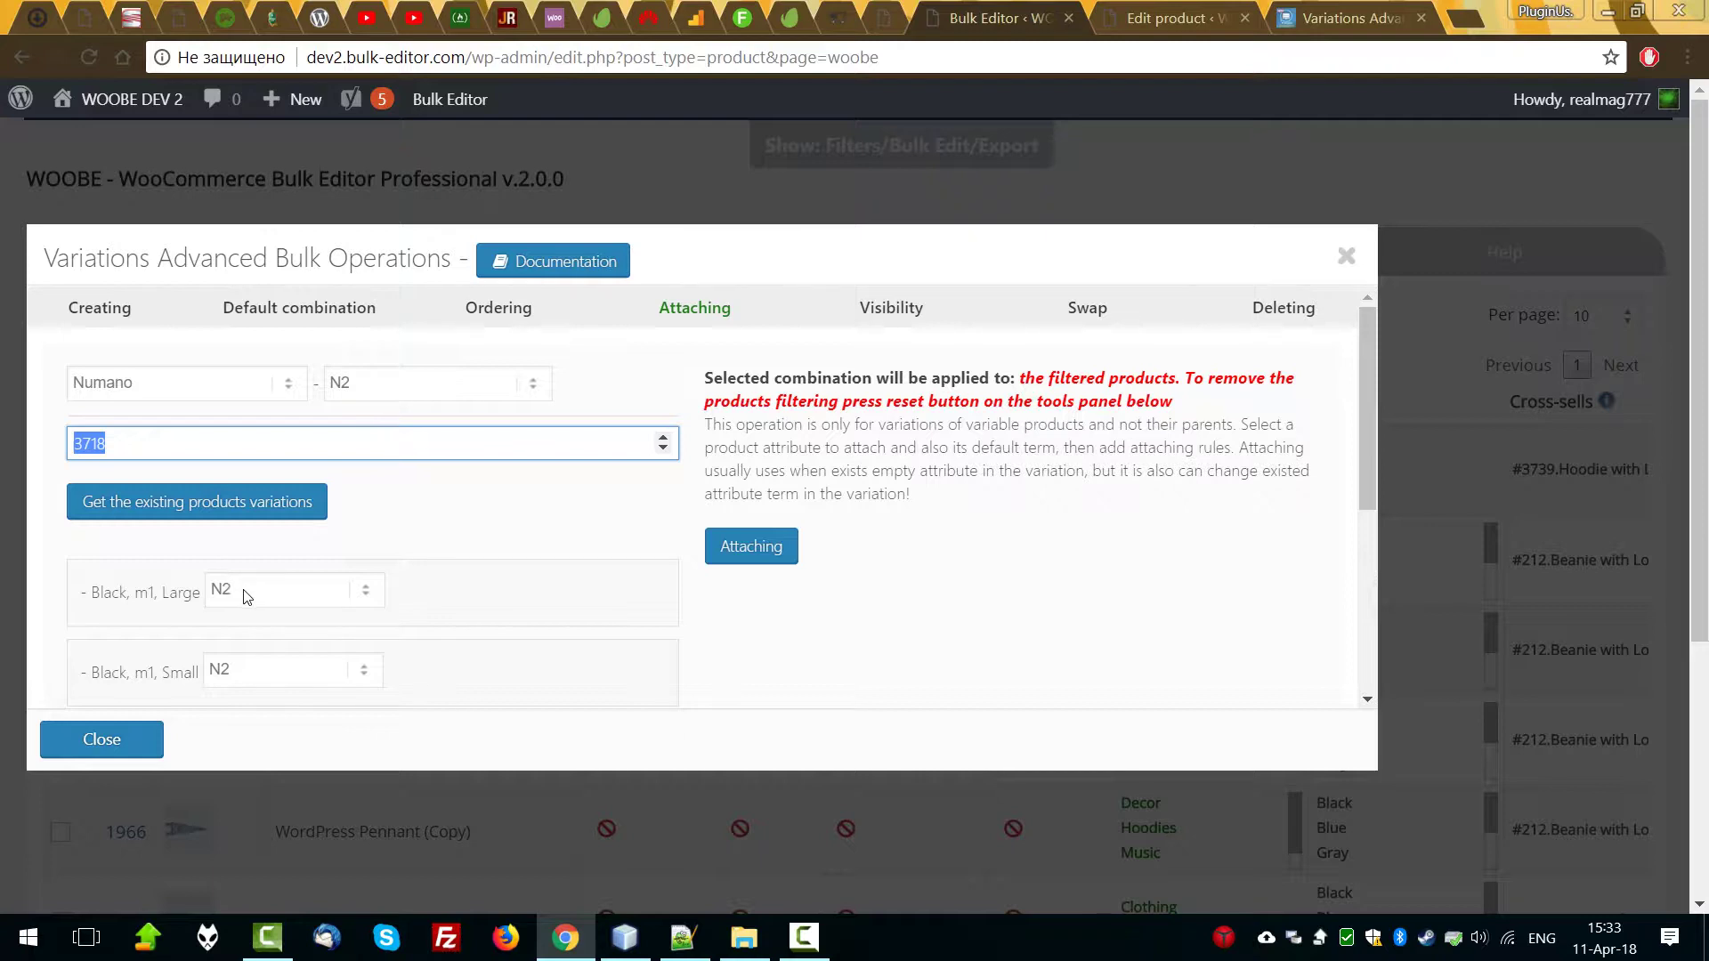
left_click(488, 603)
Set the attaching rules to N1 for Black, m1, Small, N3 for Blue, m1, Large, and ignore for both the Blue and Green Small variations.
scroll(302, 573, "down", 2)
left_click(284, 549)
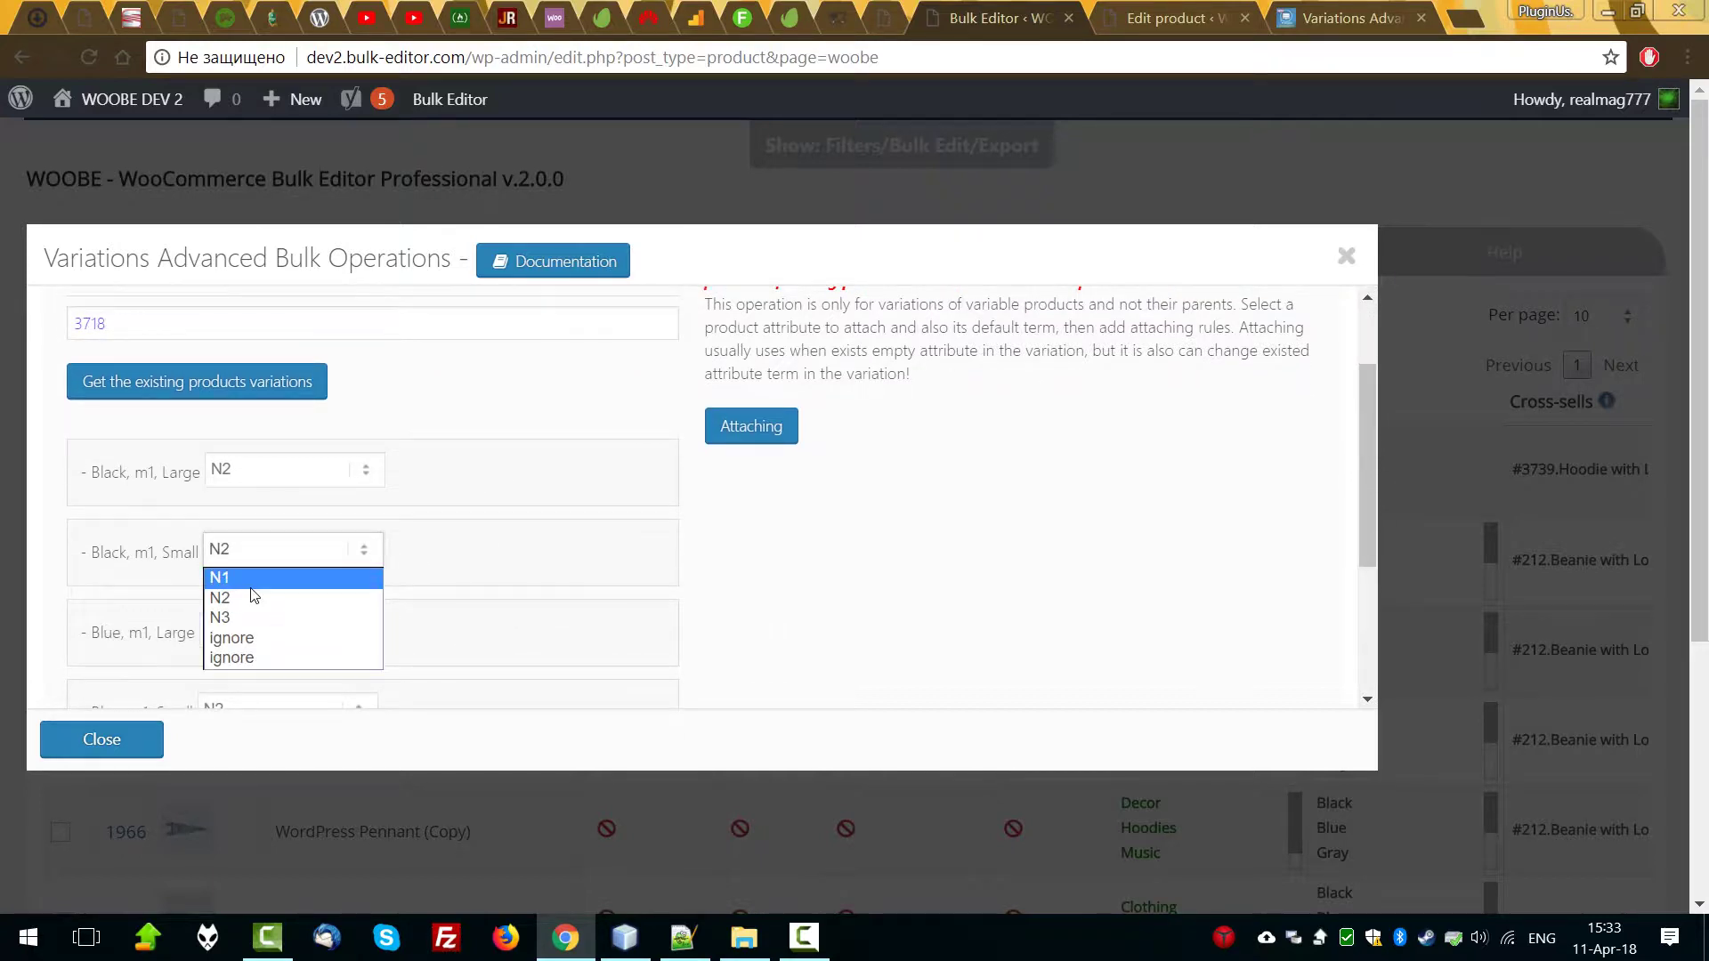
left_click(378, 579)
left_click(262, 629)
left_click(299, 693)
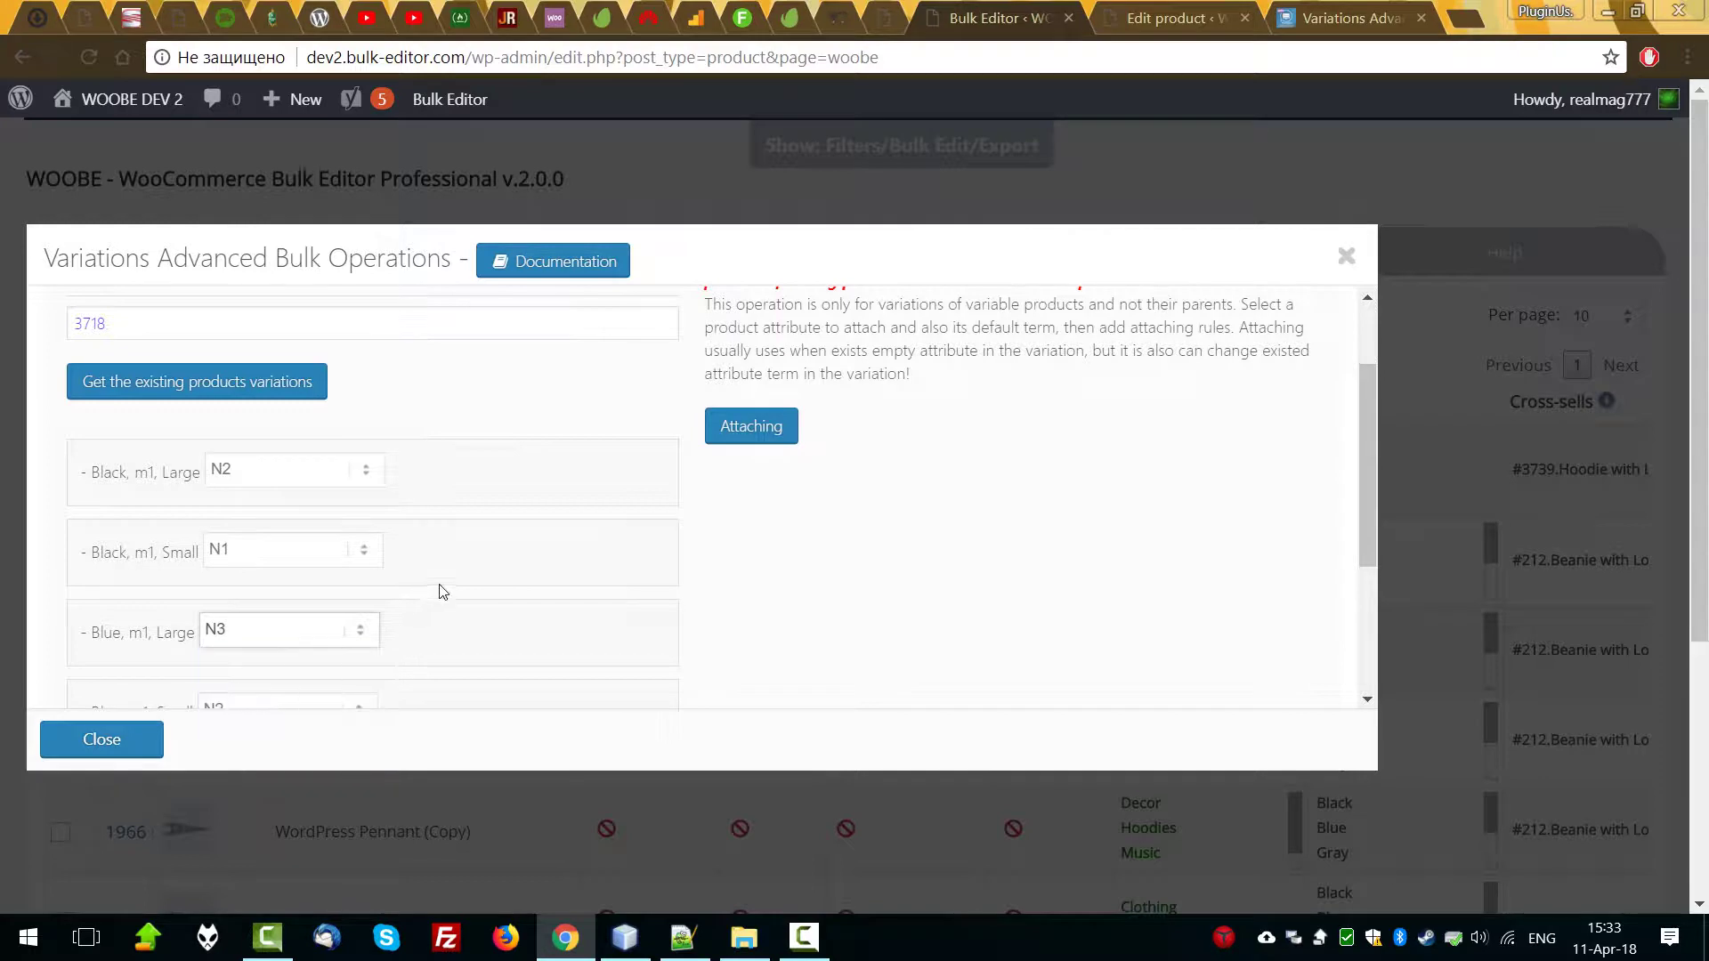
scroll(356, 534, "down", 3)
left_click(251, 468)
left_click(238, 546)
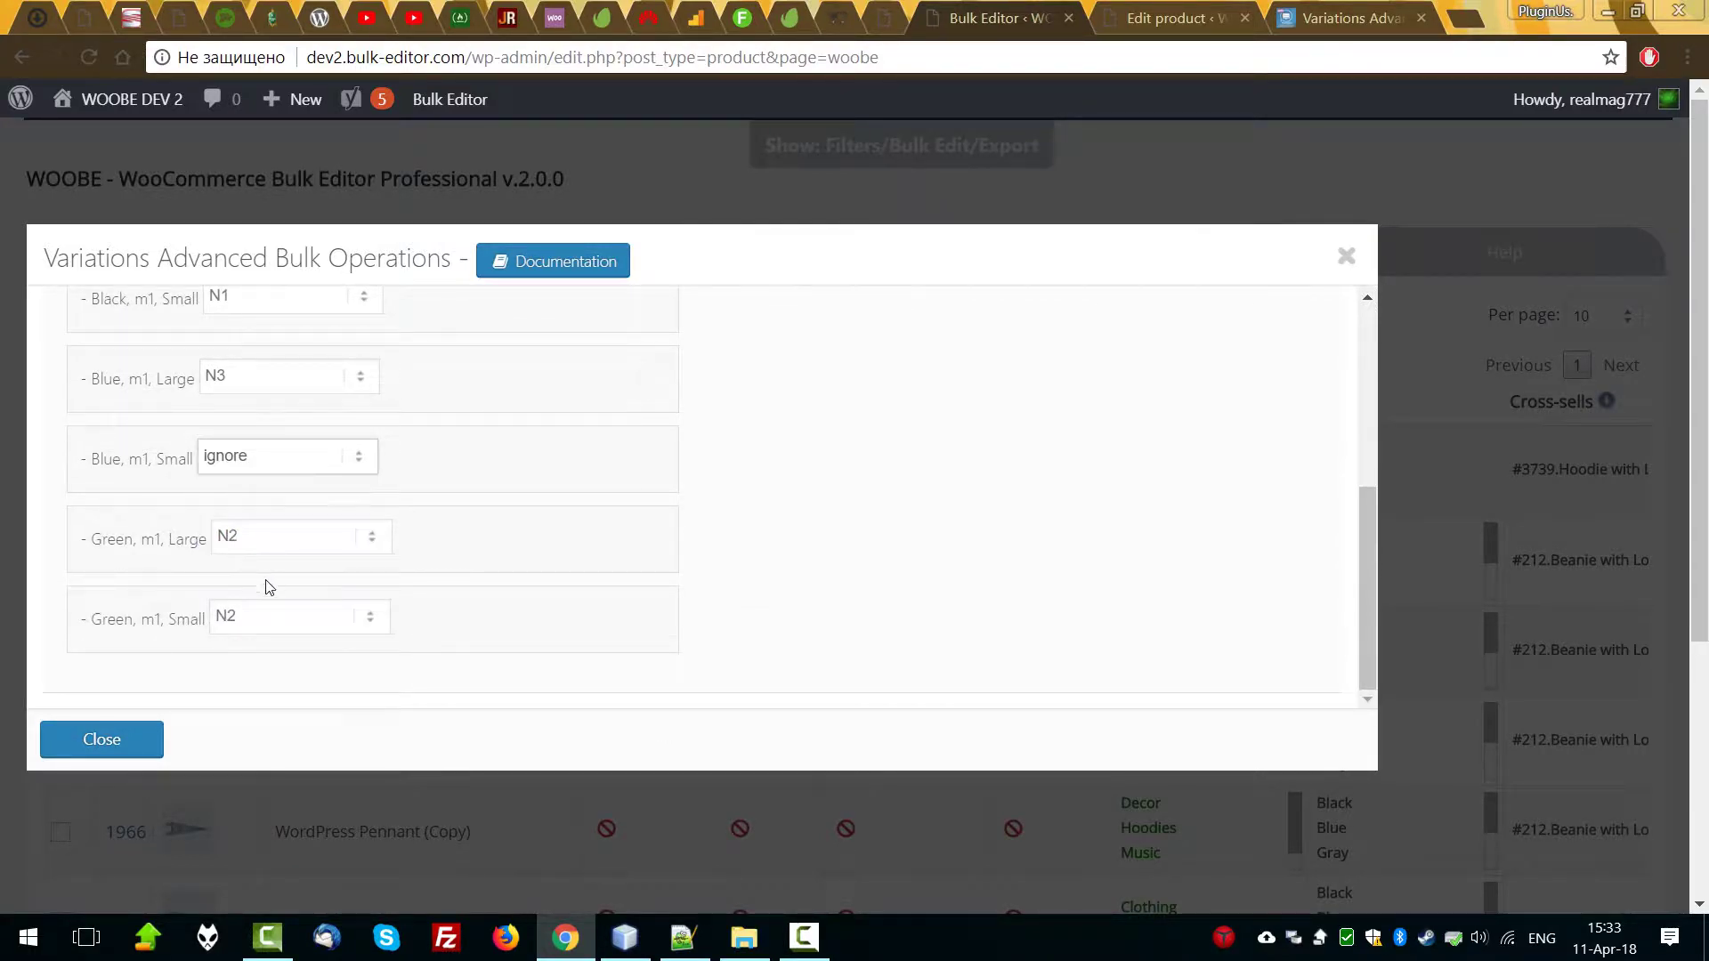
left_click(258, 618)
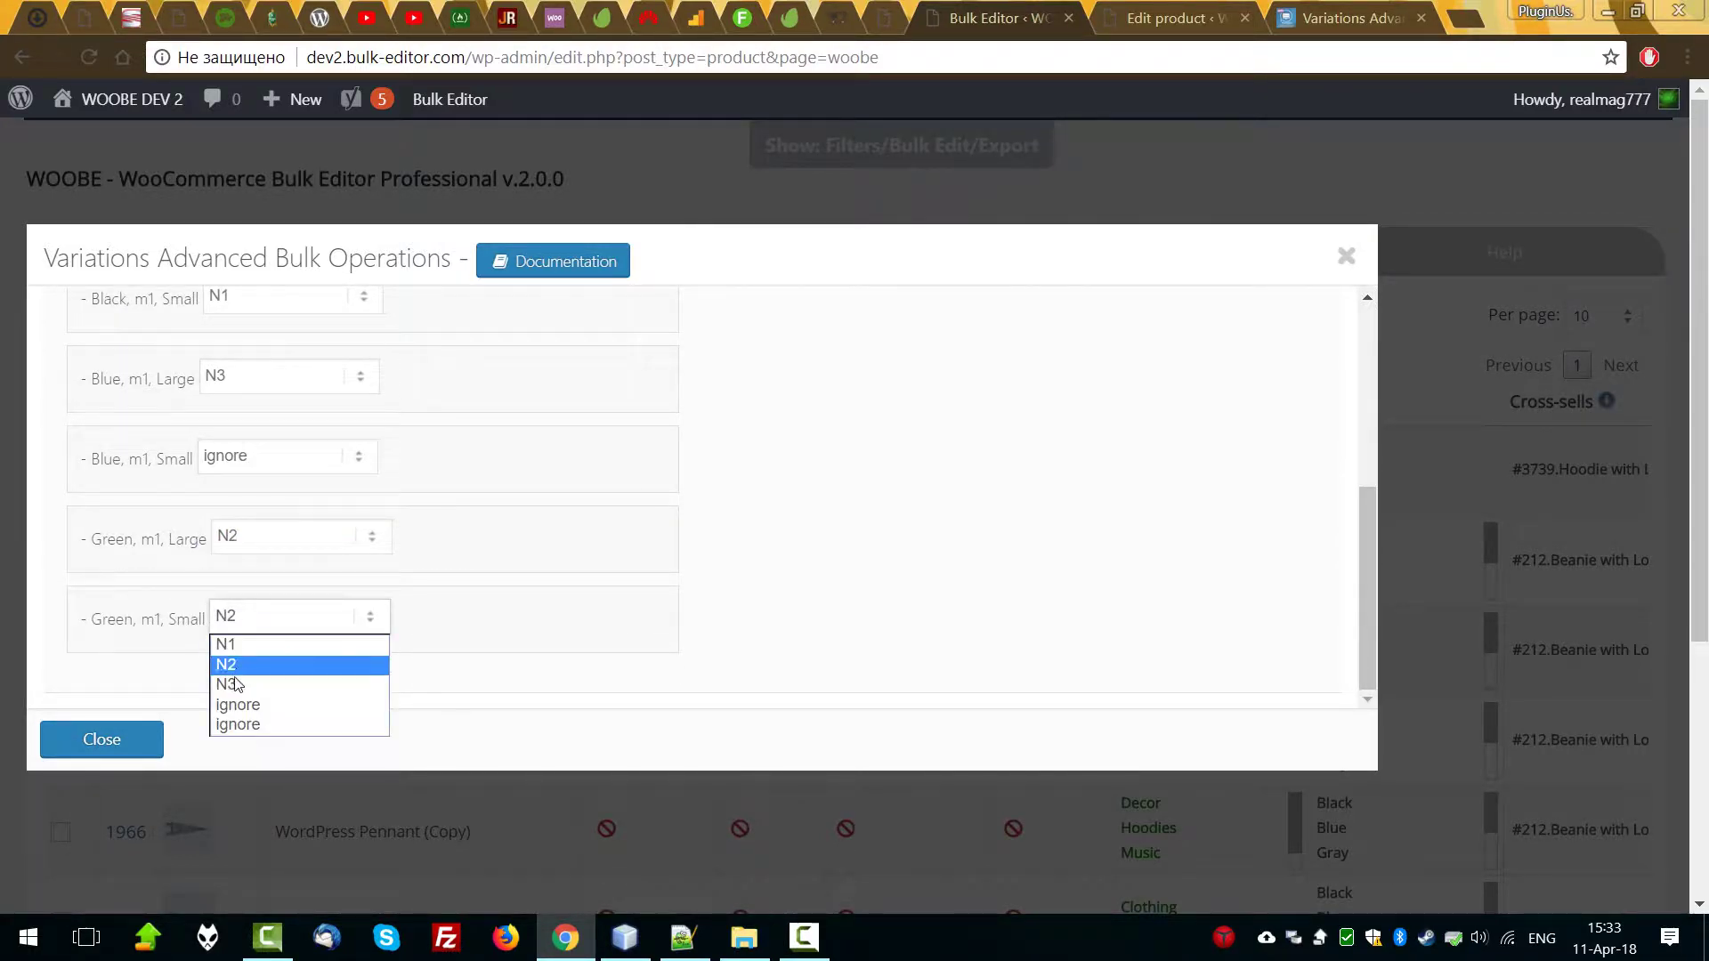
left_click(242, 705)
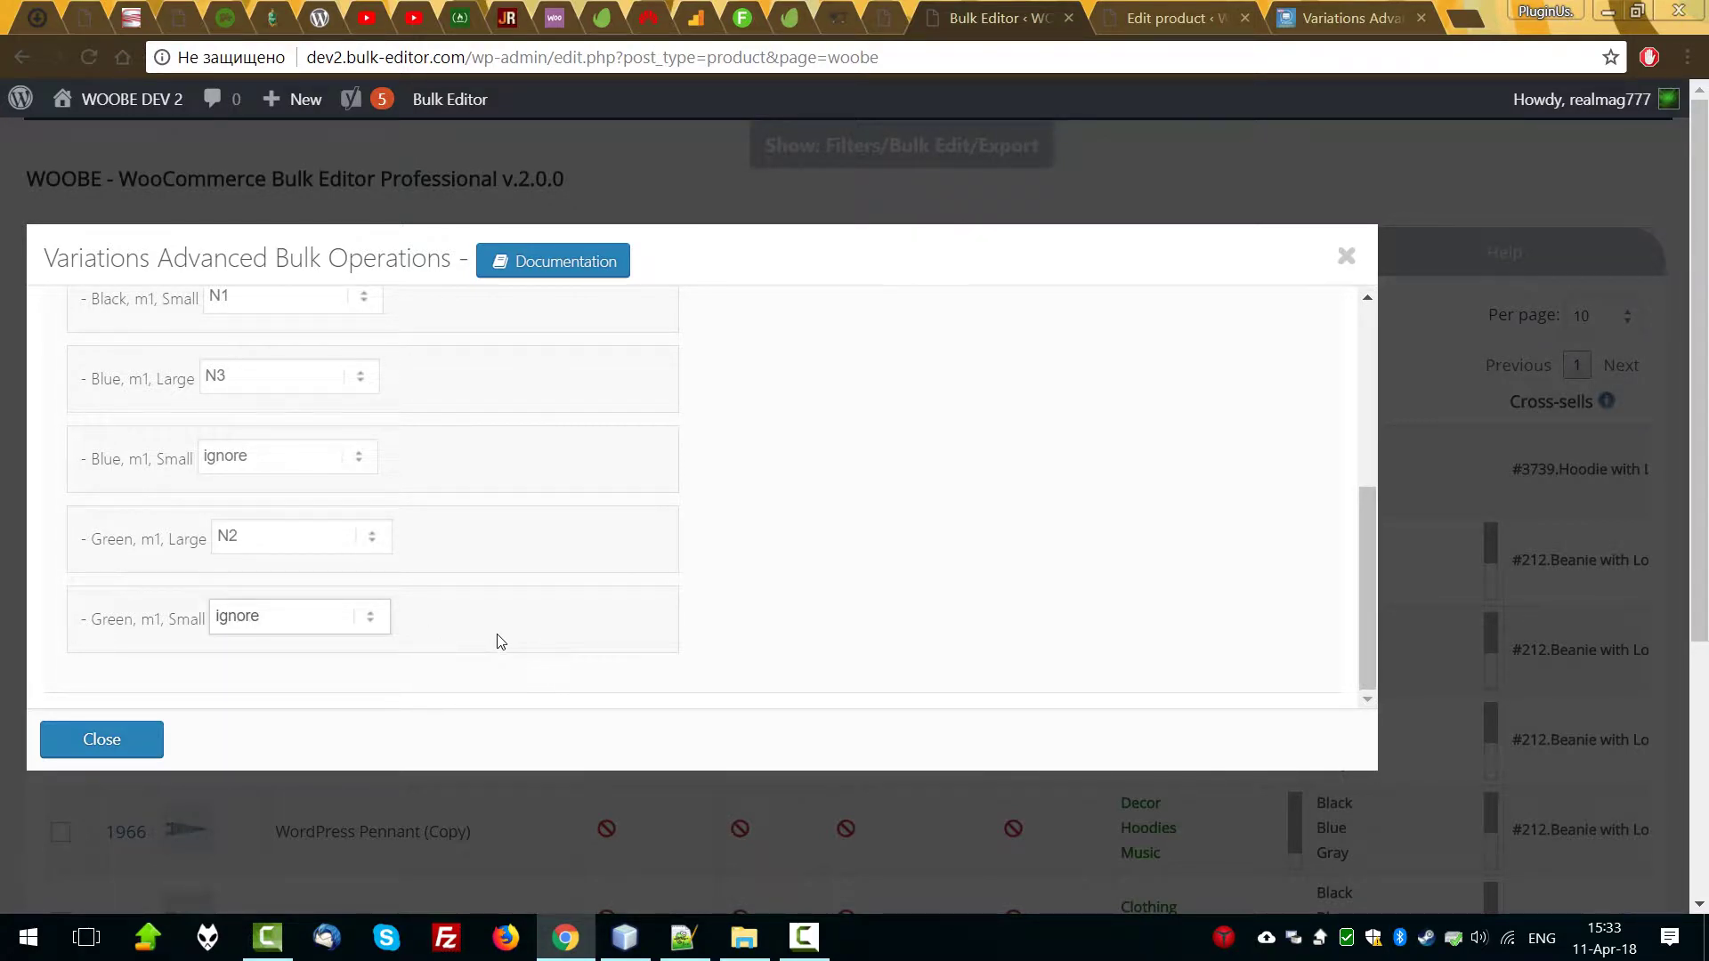
Review the attaching rules for each variation, then run and confirm the Attaching operation on the filtered products.
scroll(494, 641, "up", 3)
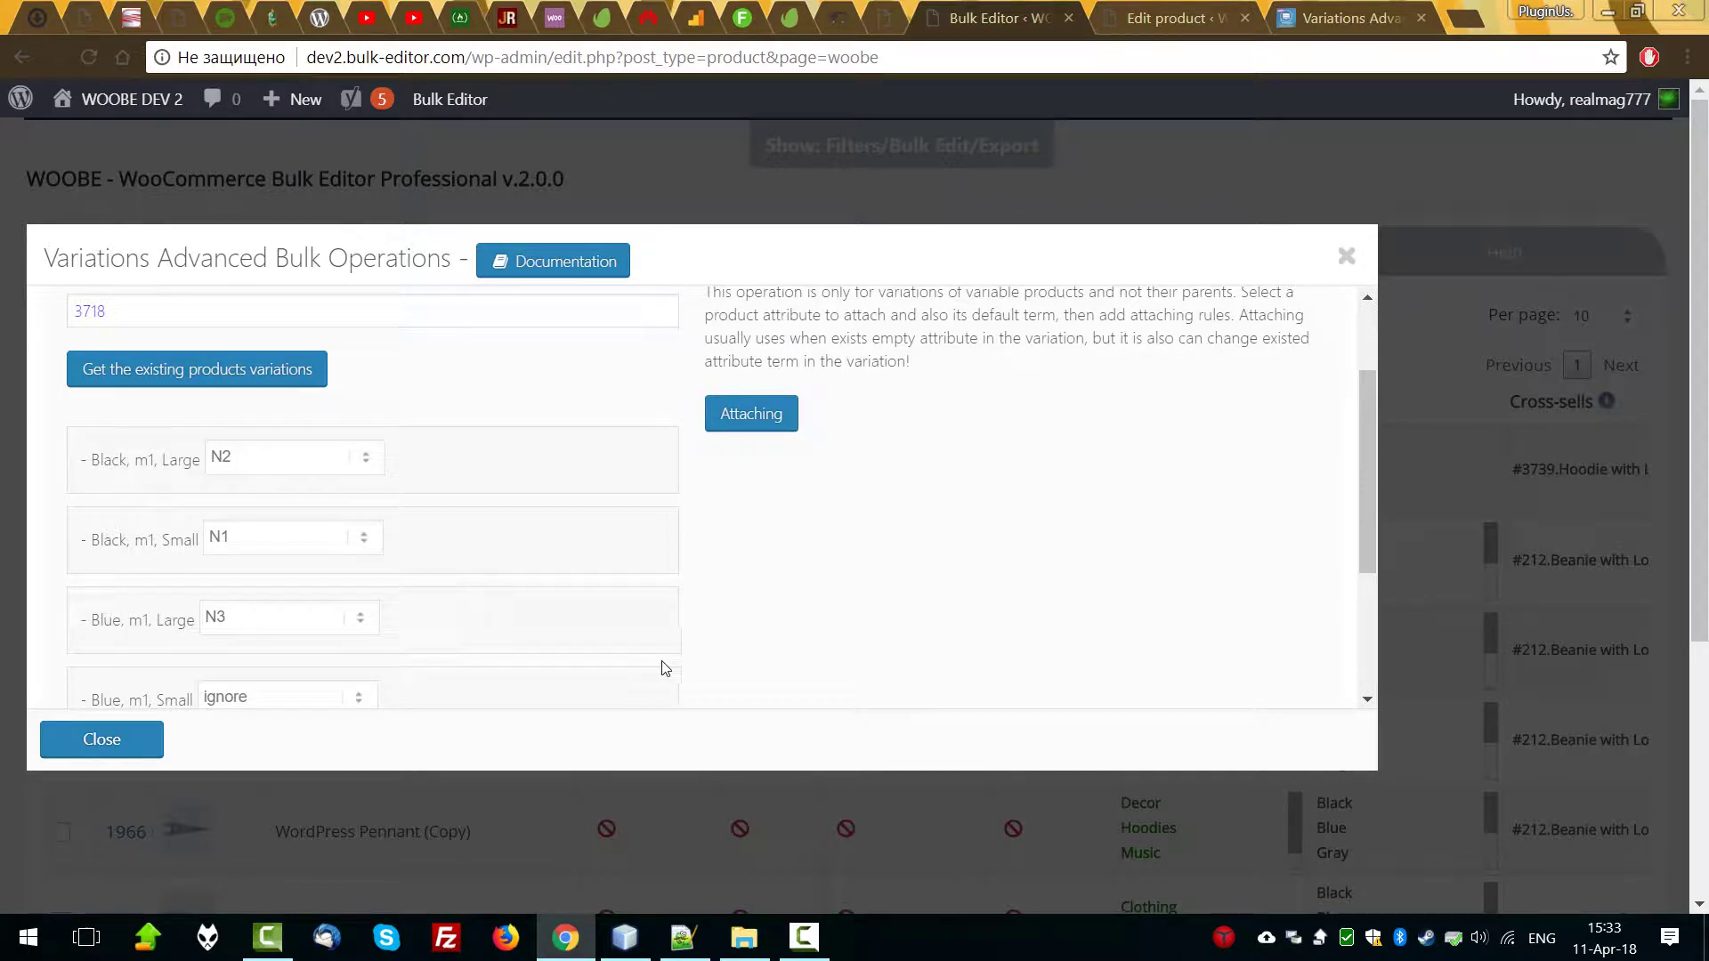
scroll(645, 679, "down", 1)
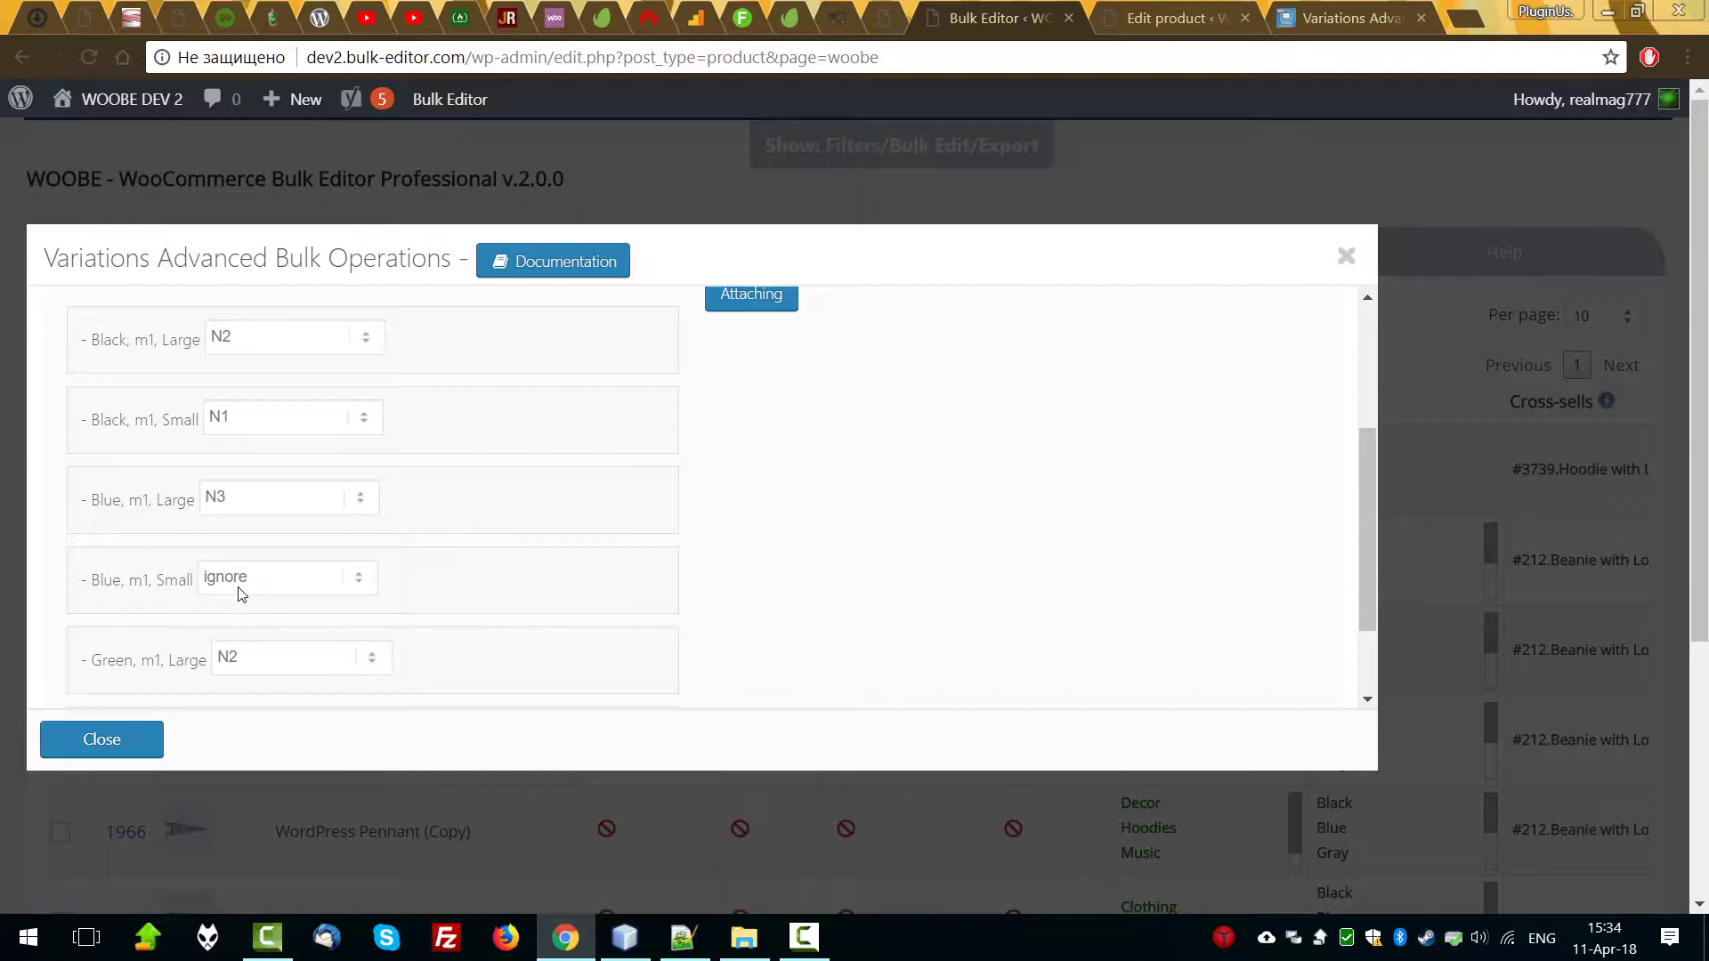
scroll(654, 410, "up", 1)
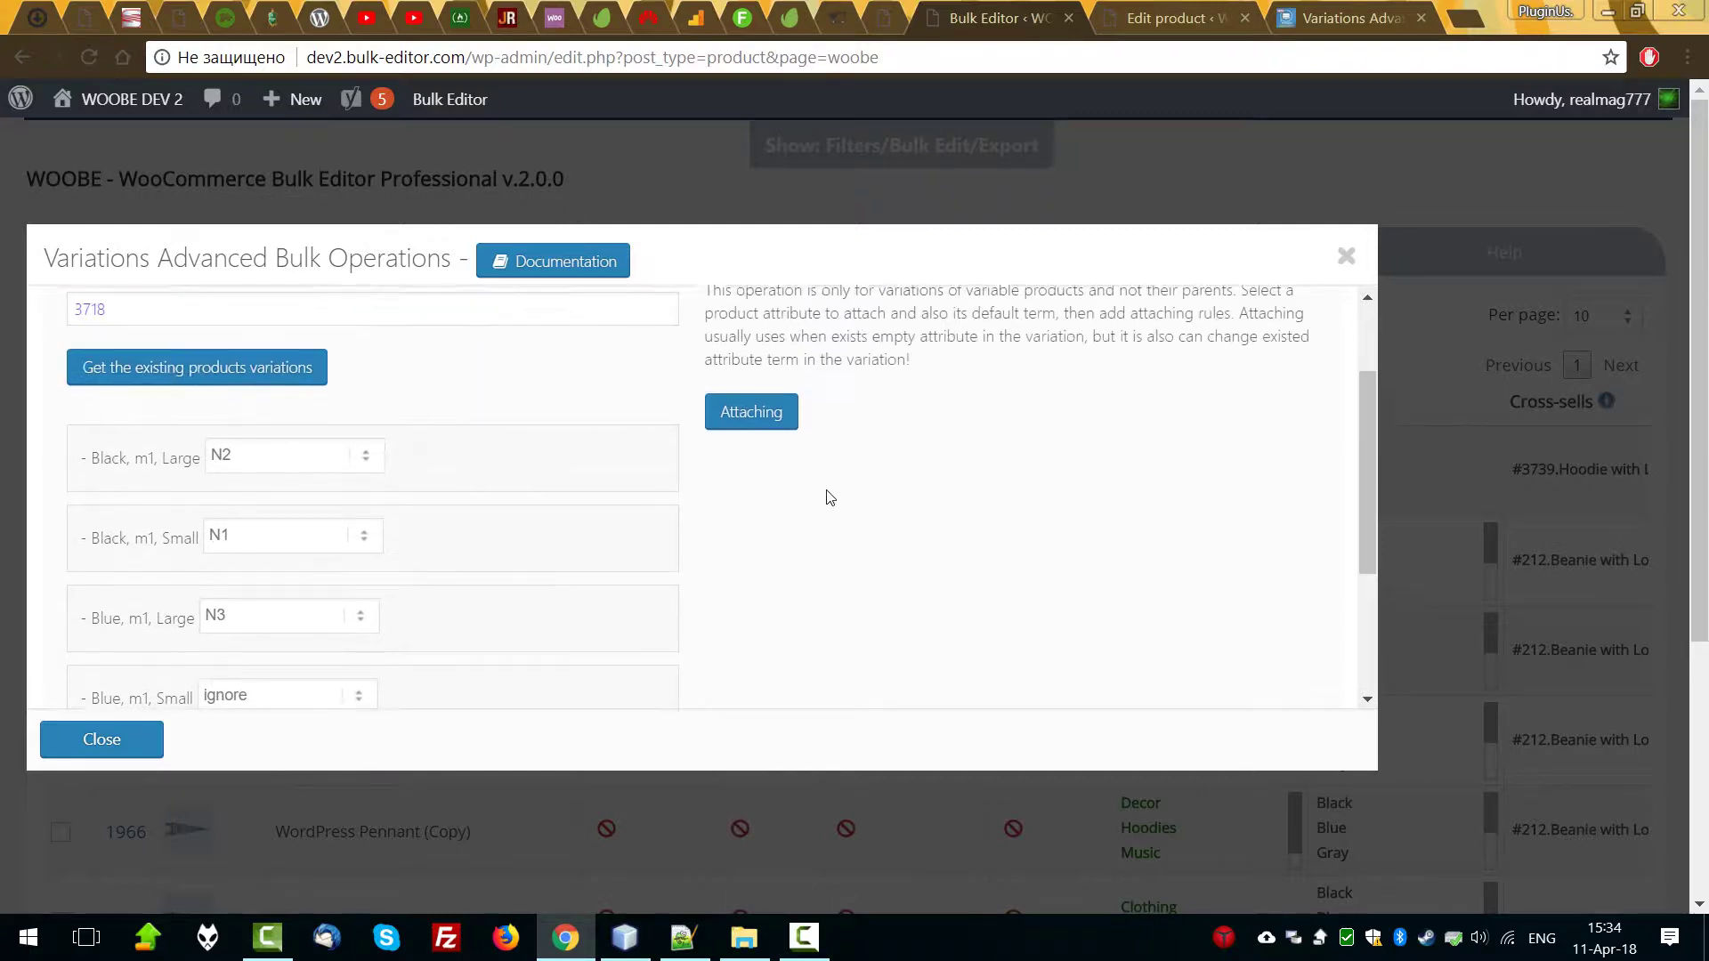
left_click(755, 414)
key("Return")
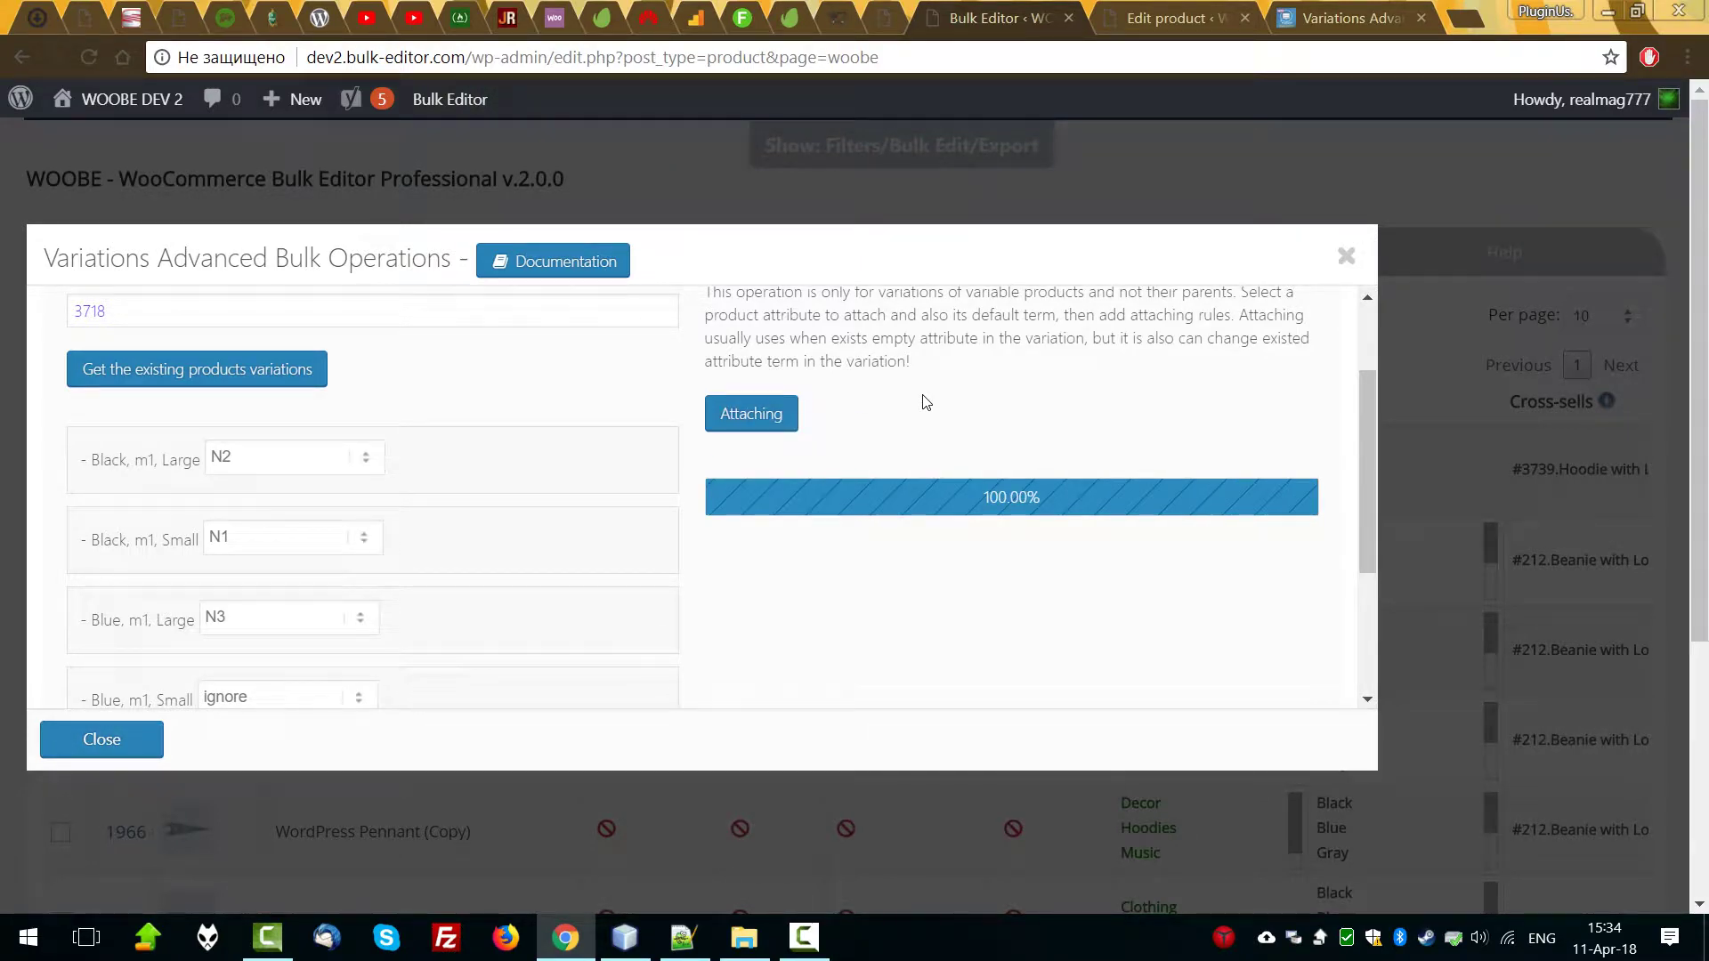
Reload the Hoodie with copy edit page and check the Numano terms attached to its variations.
left_click(1166, 18)
key("F5")
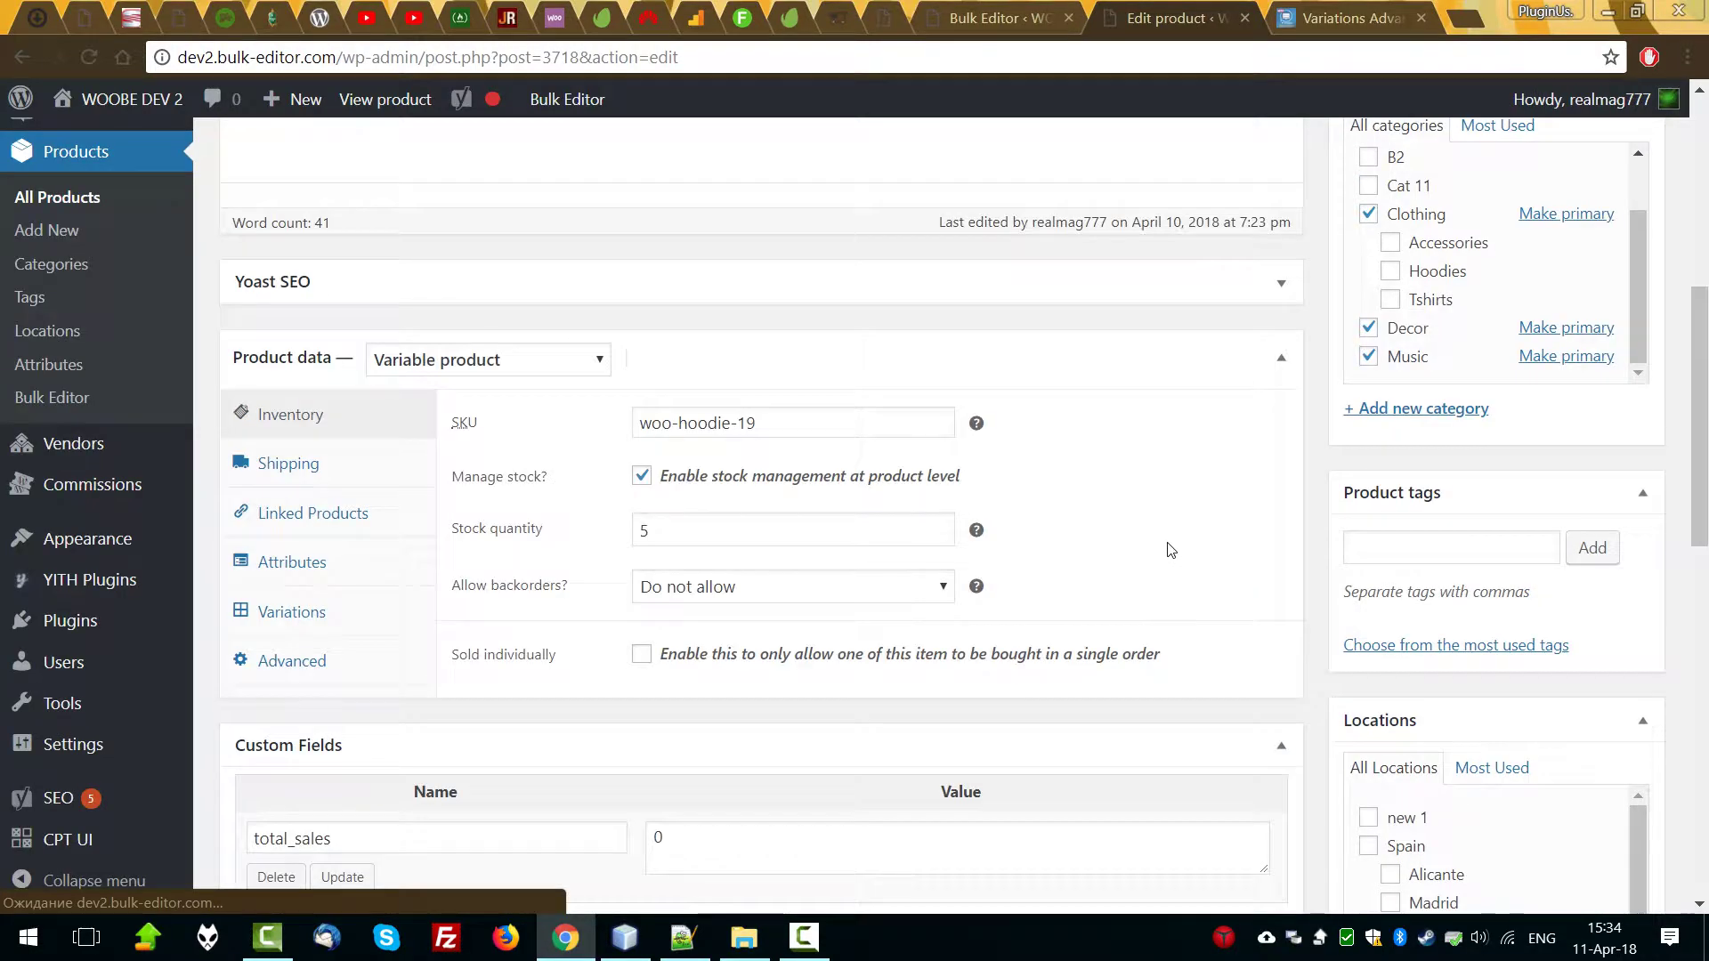
left_click(283, 614)
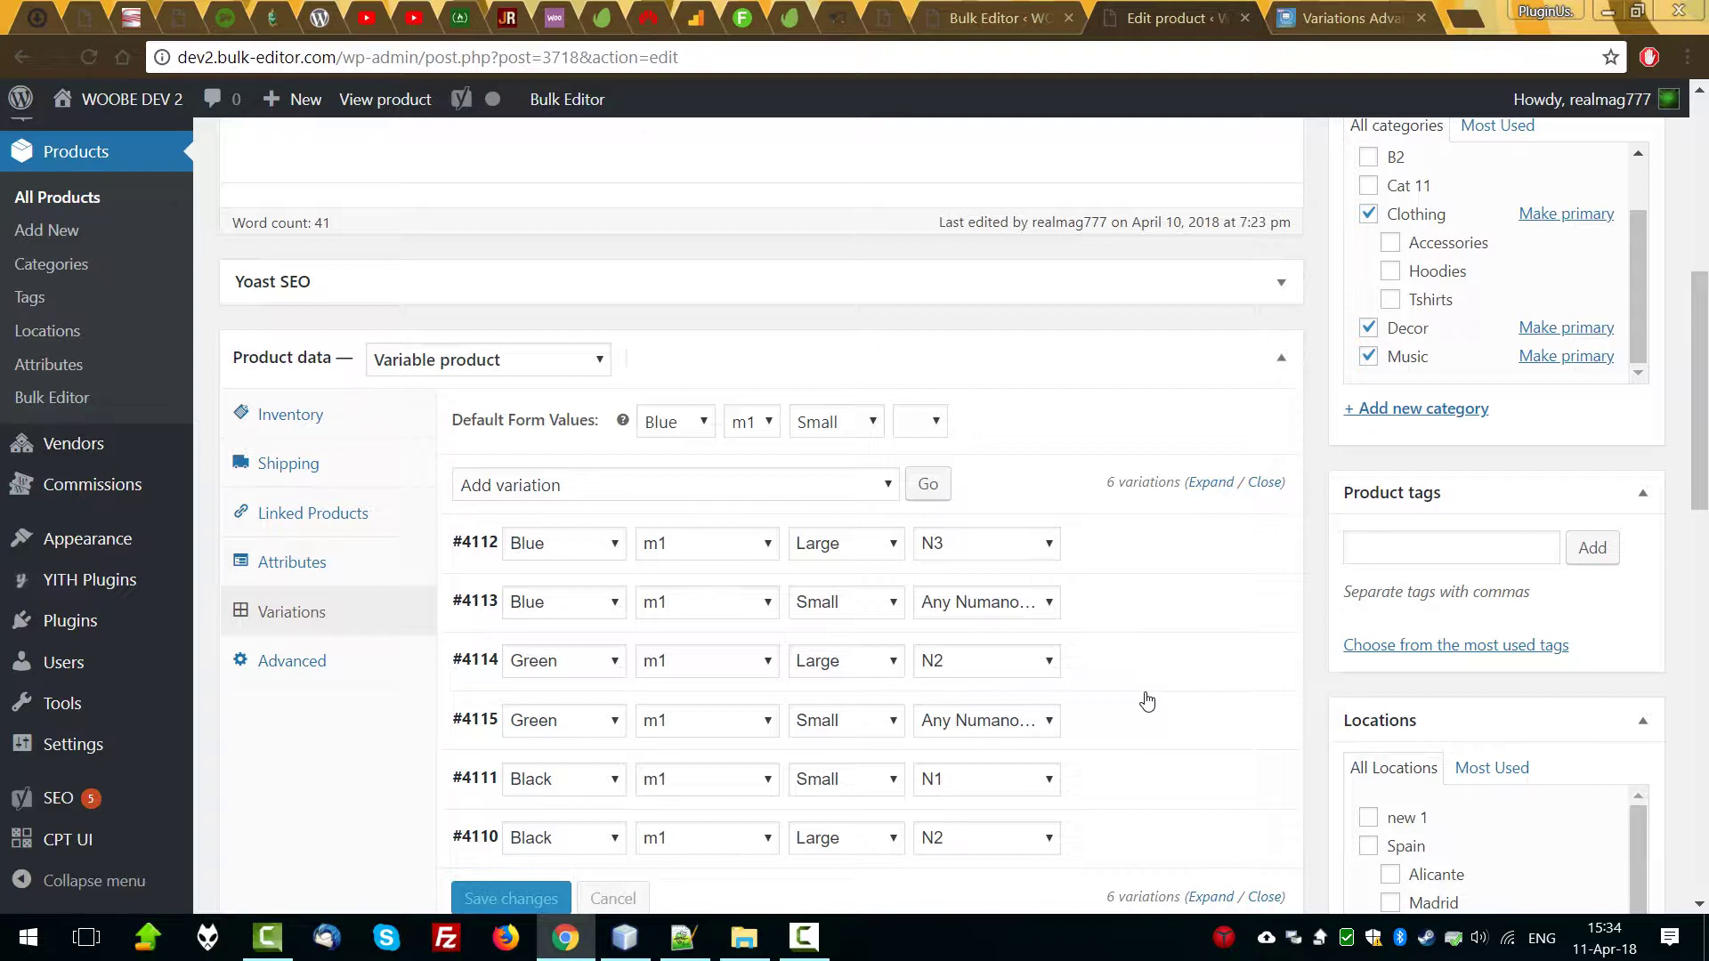
Return to the Bulk Editor and open the Visibility operation for variation attributes.
left_click(1014, 8)
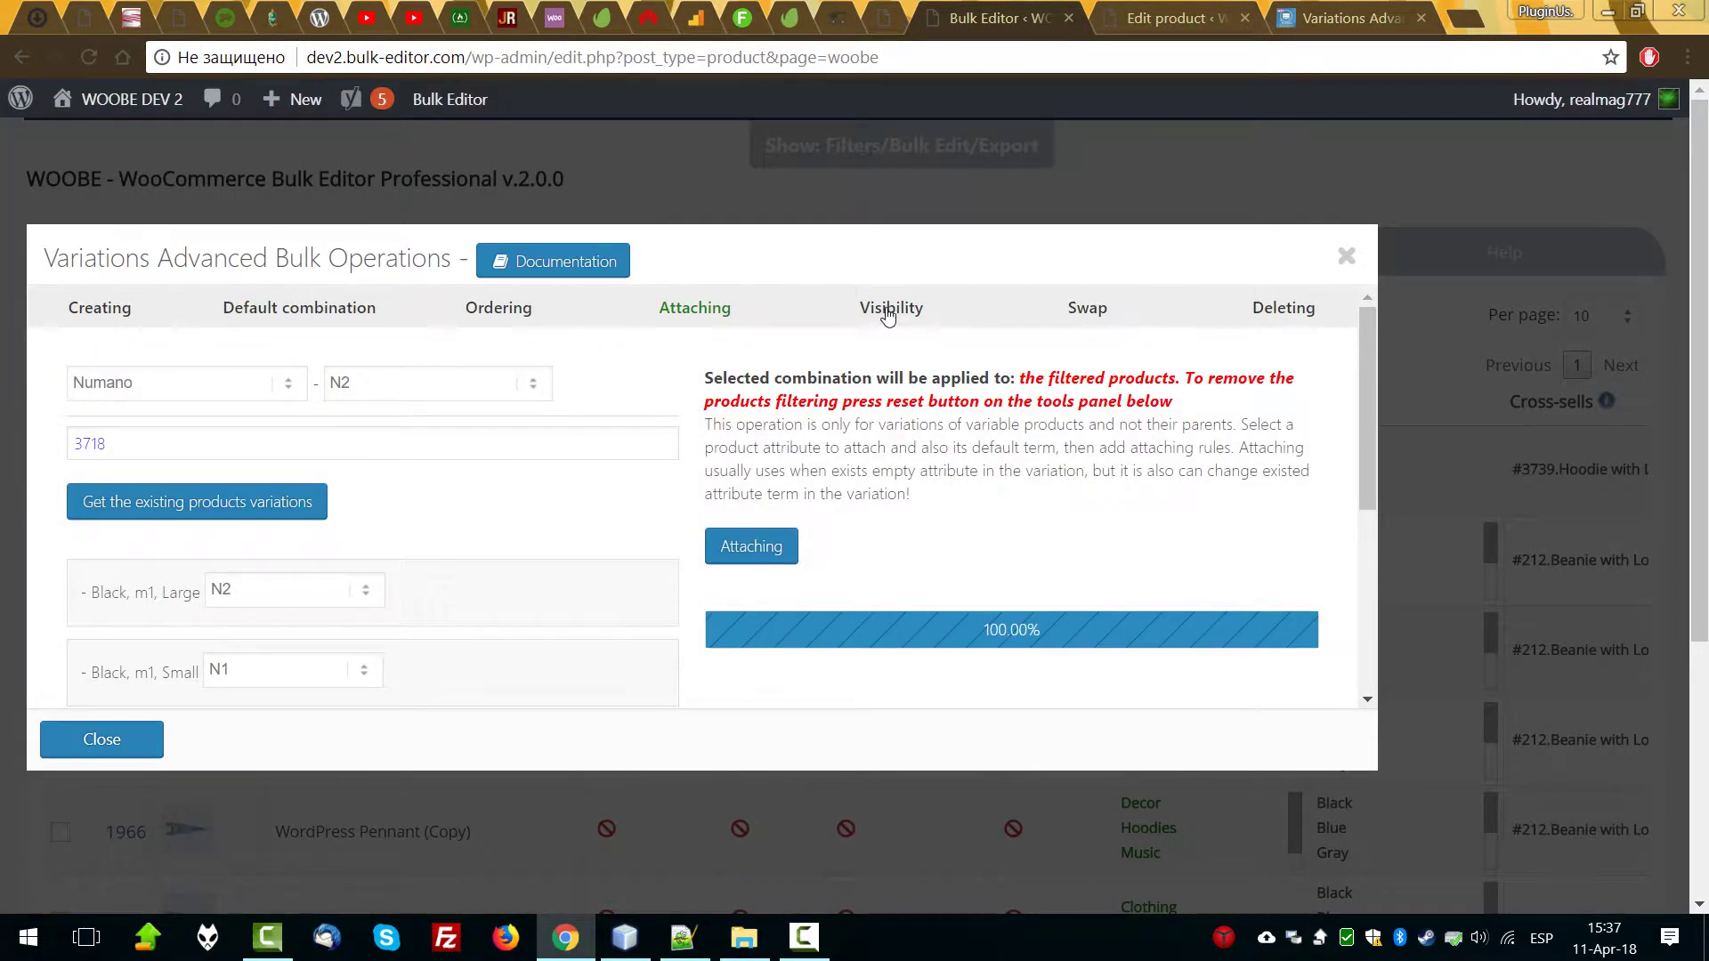
left_click(891, 324)
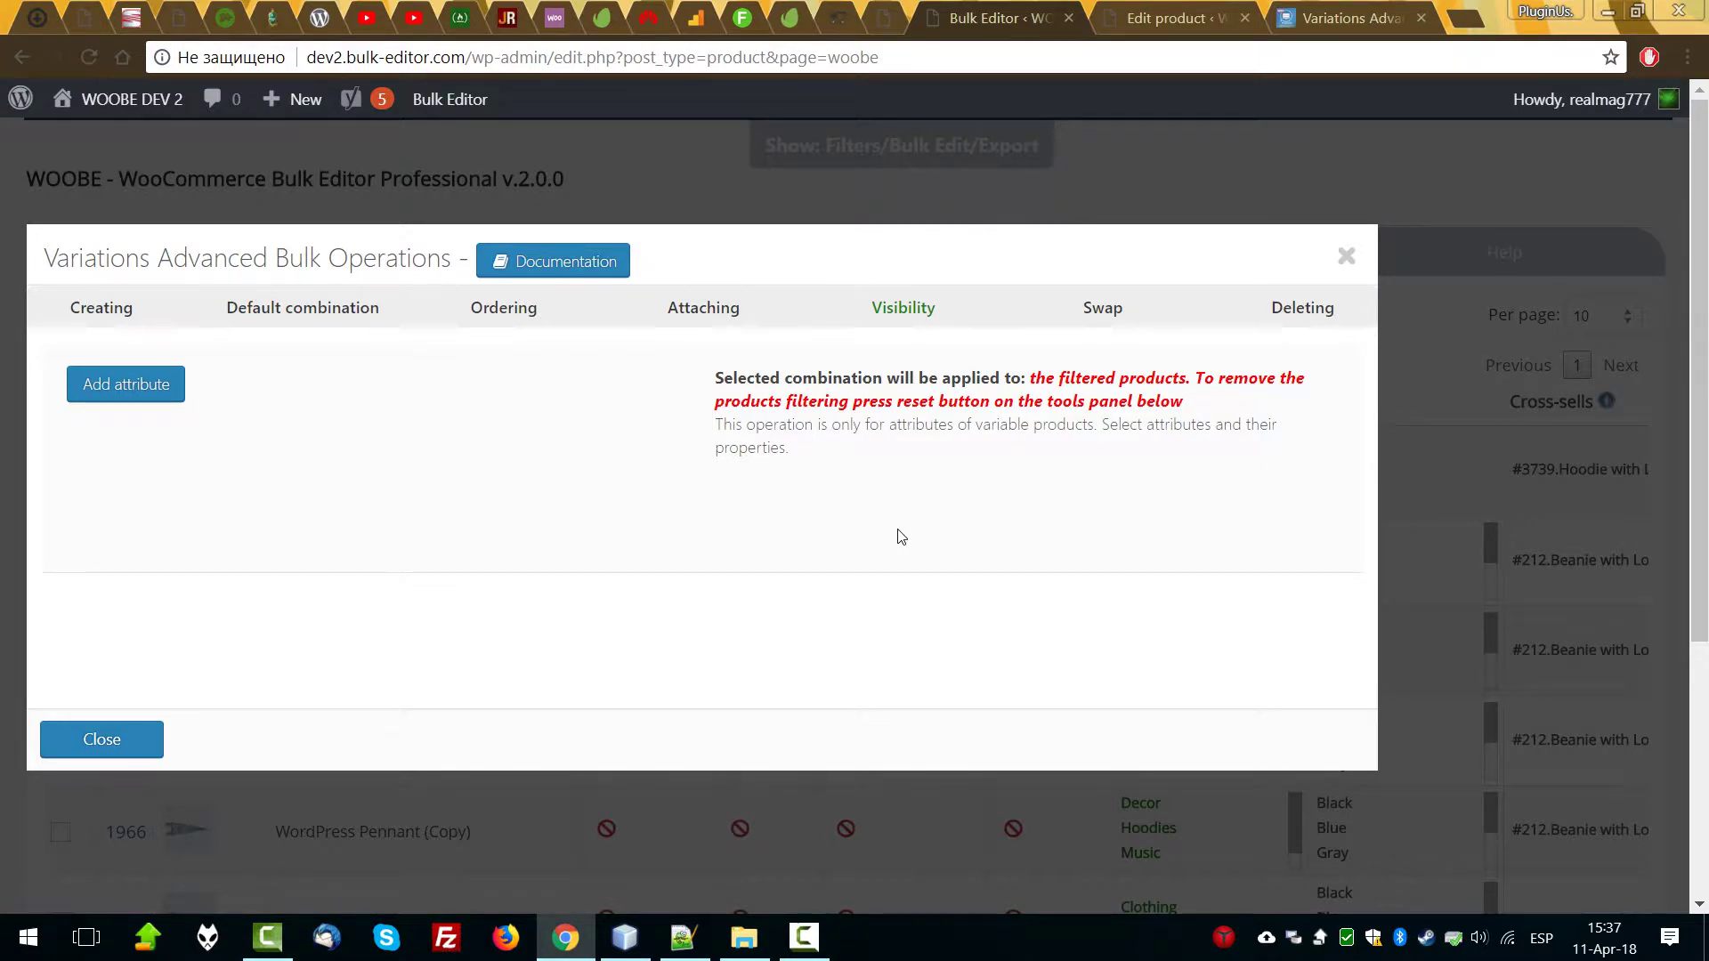
Examine the Numano attribute's product page visibility and variation usage options on the Hoodie's edit page, leaving Used for variations enabled.
left_click(1145, 13)
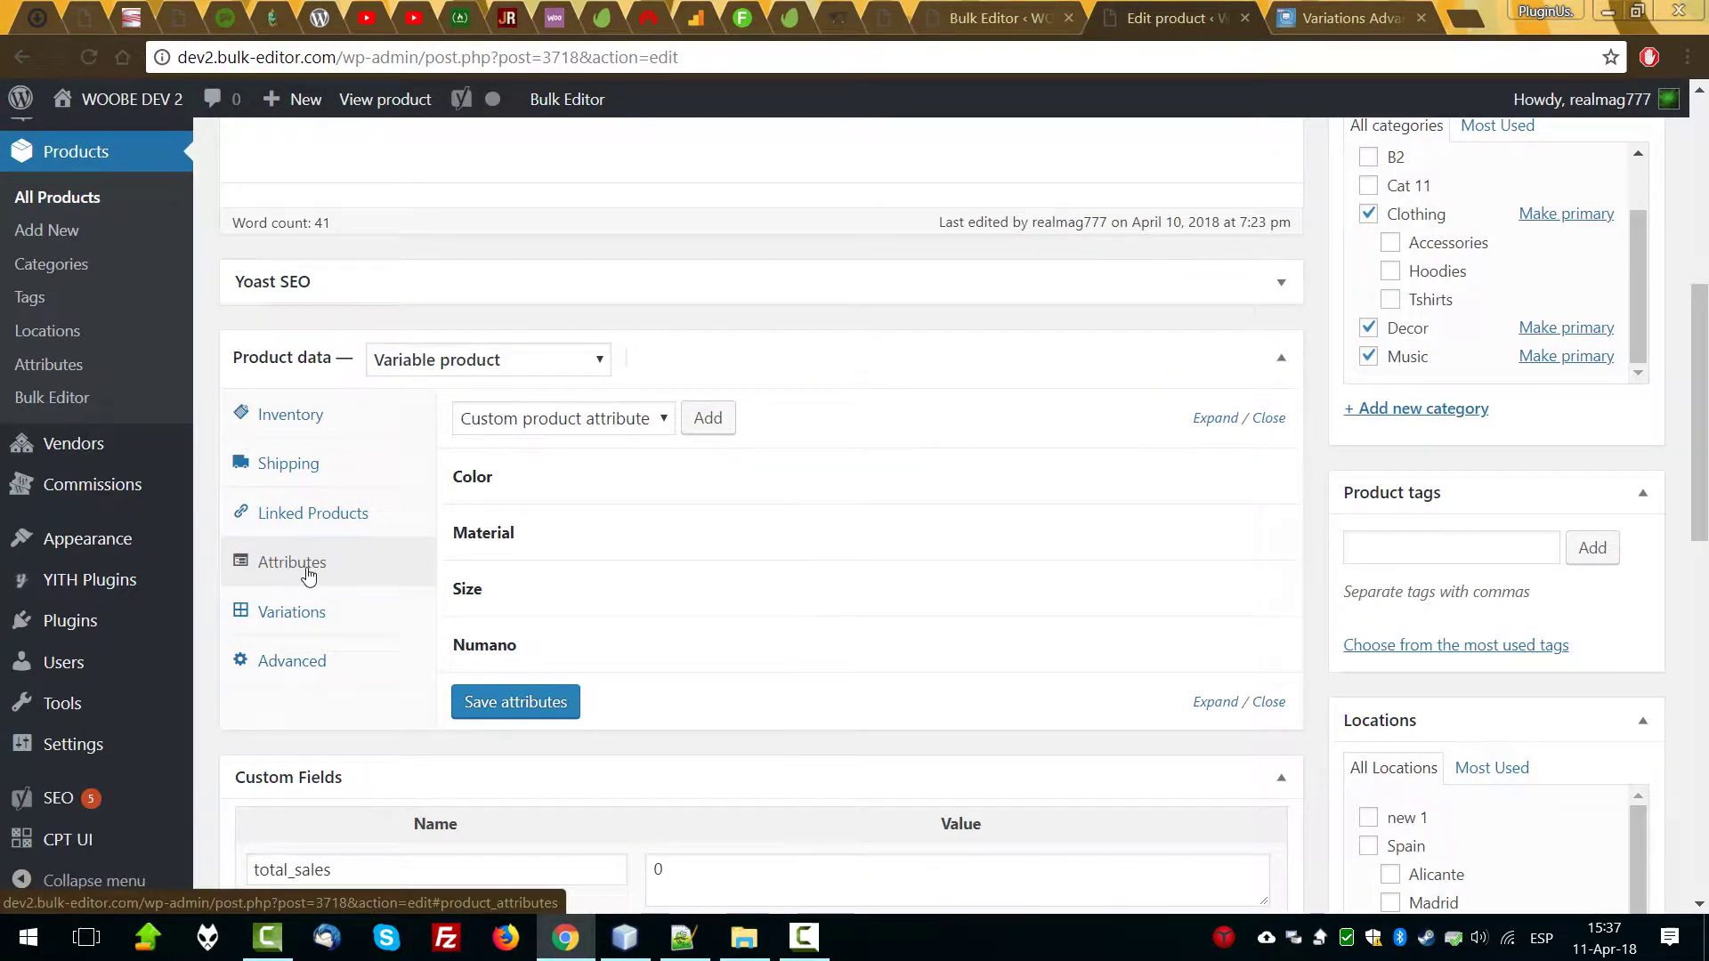
left_click(1153, 637)
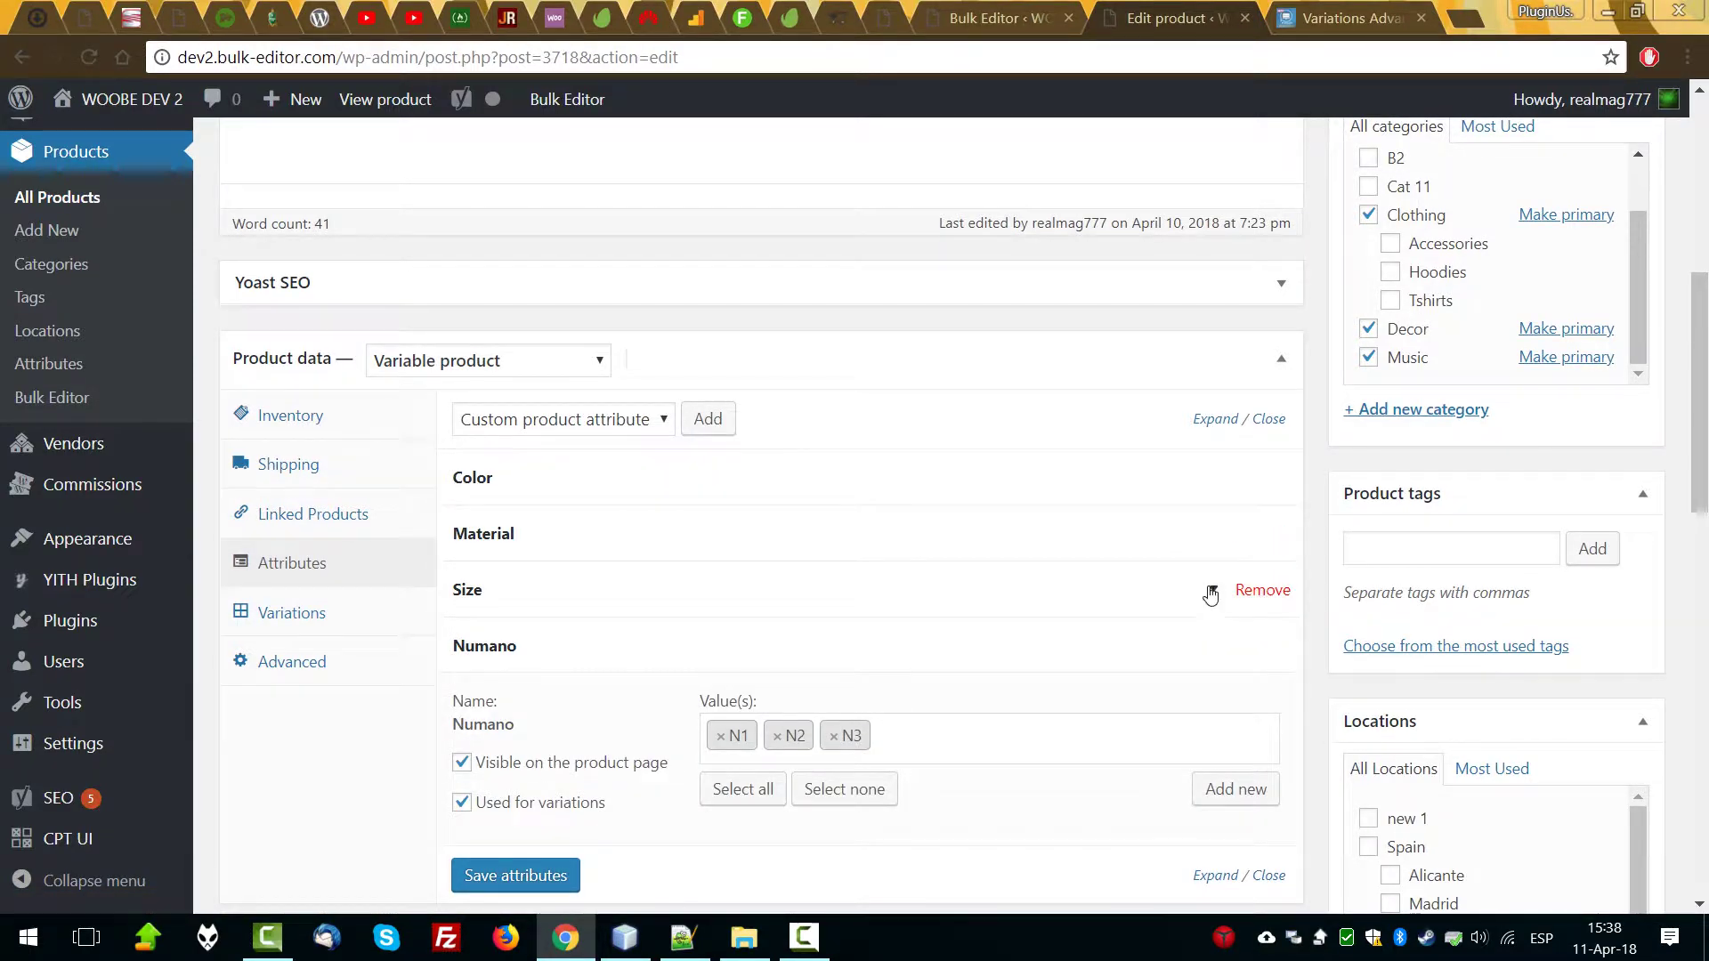
scroll(494, 762, "down", 1)
scroll(494, 762, "down", 3)
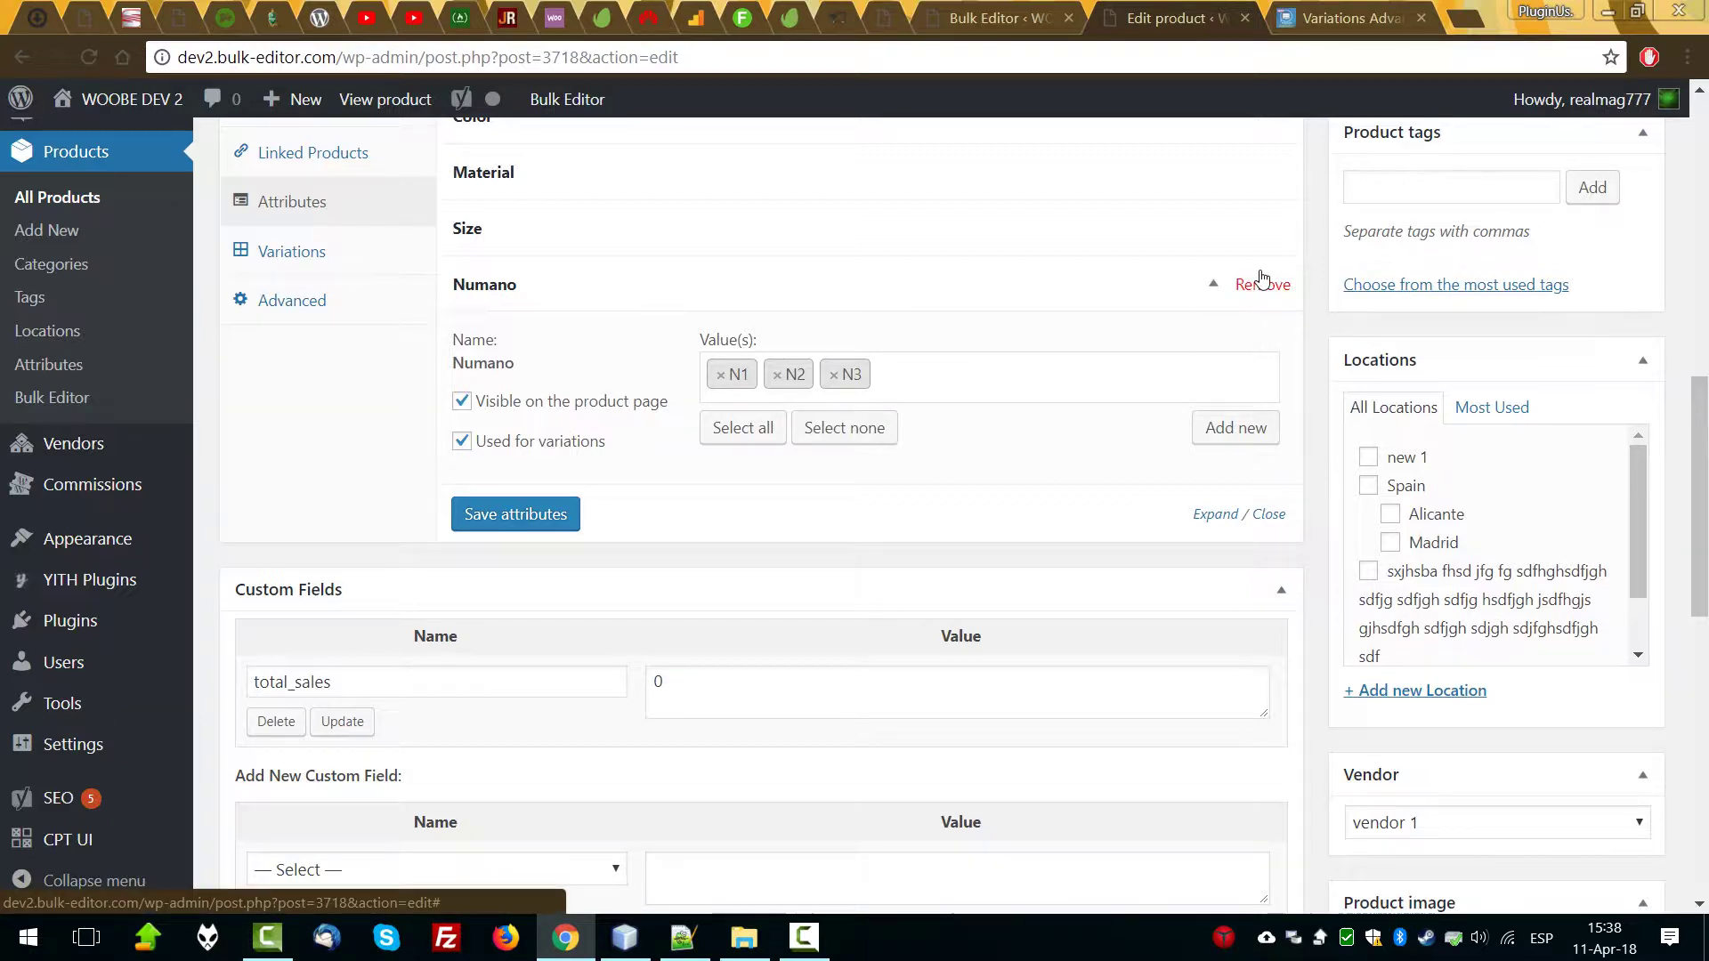
left_click(462, 441)
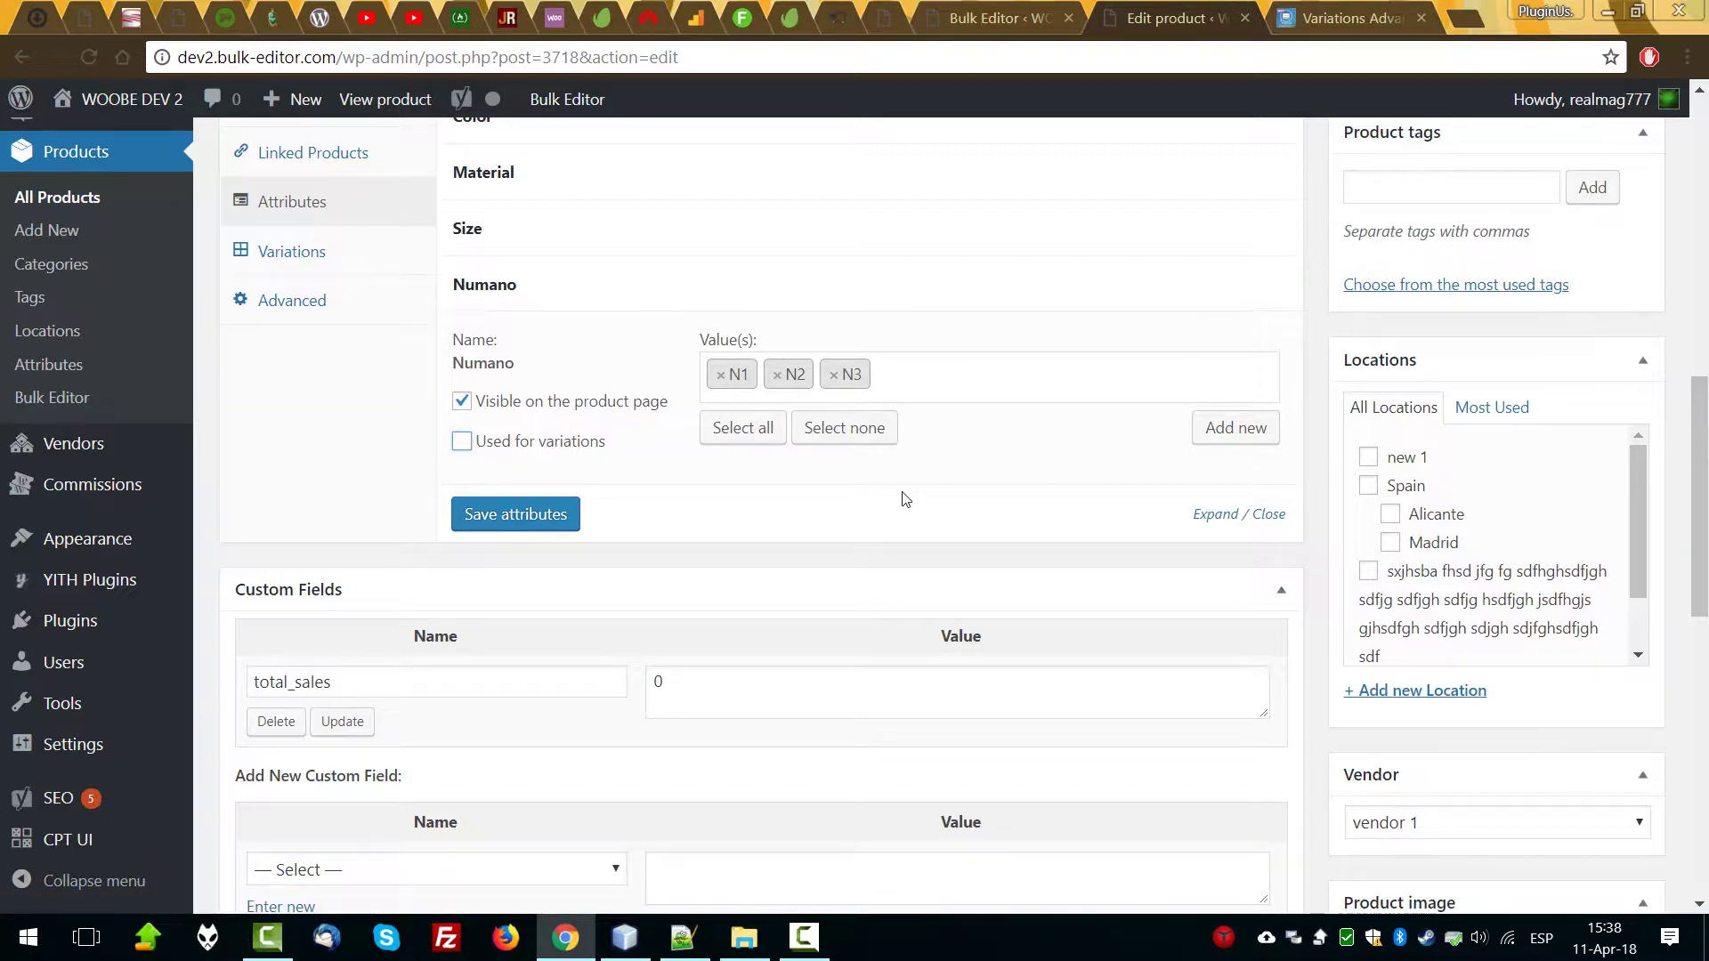
left_click(462, 441)
In the Bulk Editor, apply visibility settings for Numano with Visible on the product page disabled and Used for variations enabled.
left_click(1003, 18)
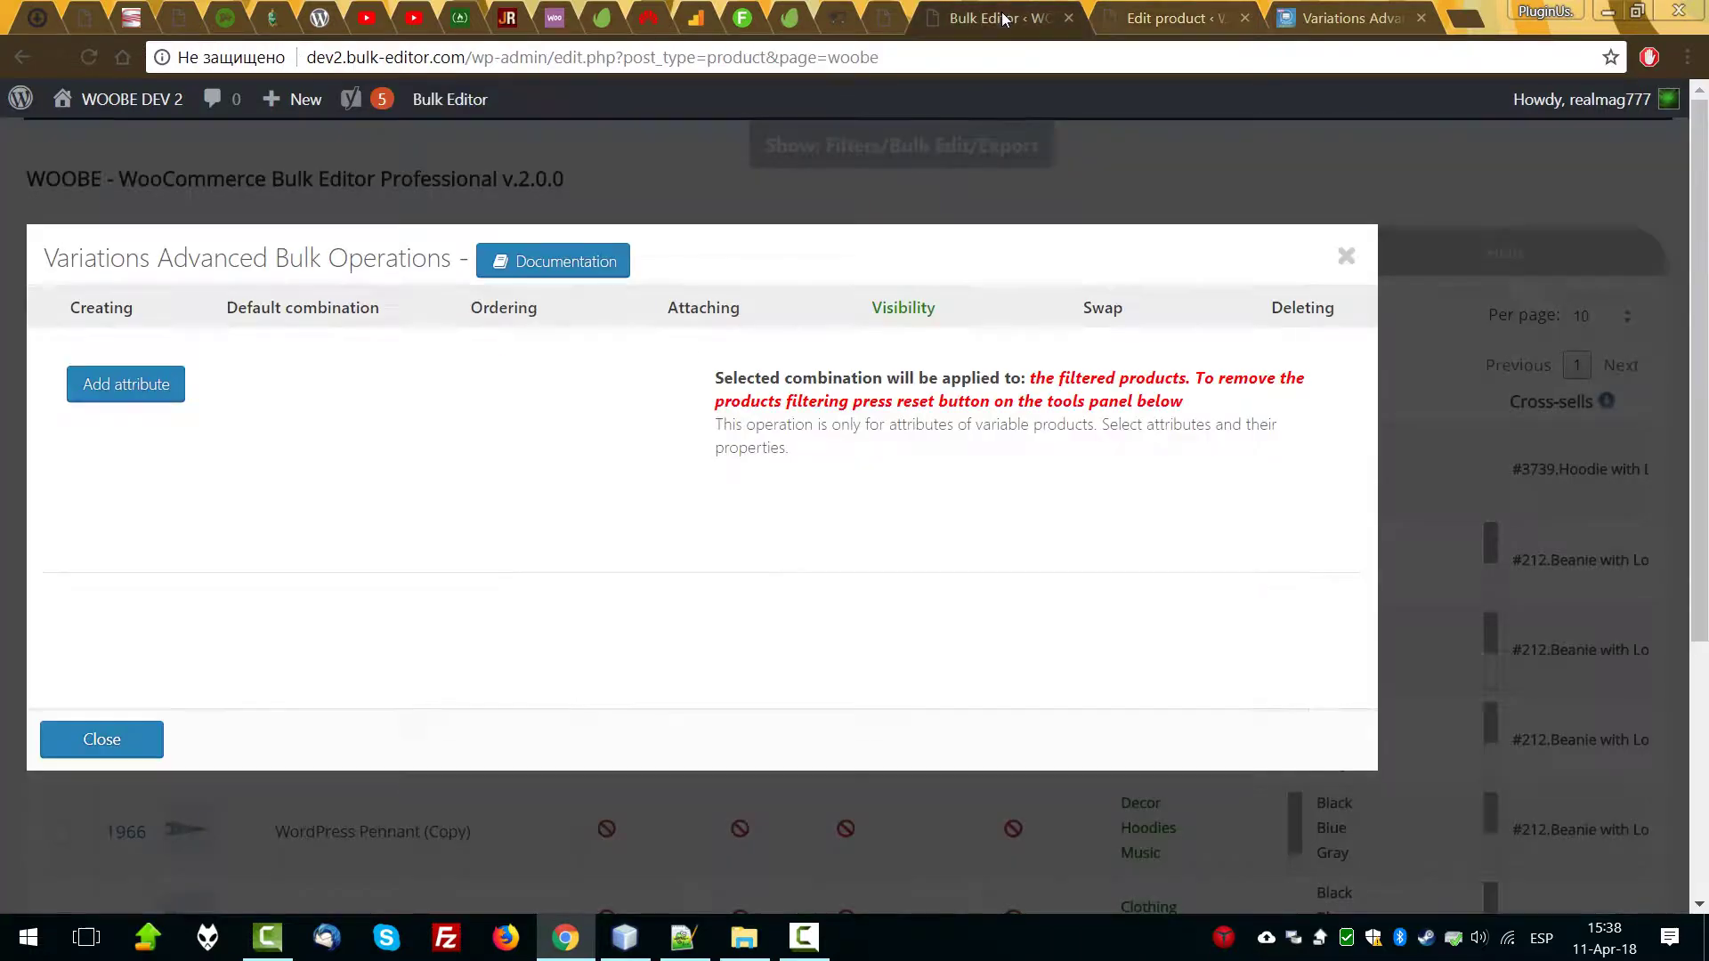
left_click(131, 390)
left_click(164, 436)
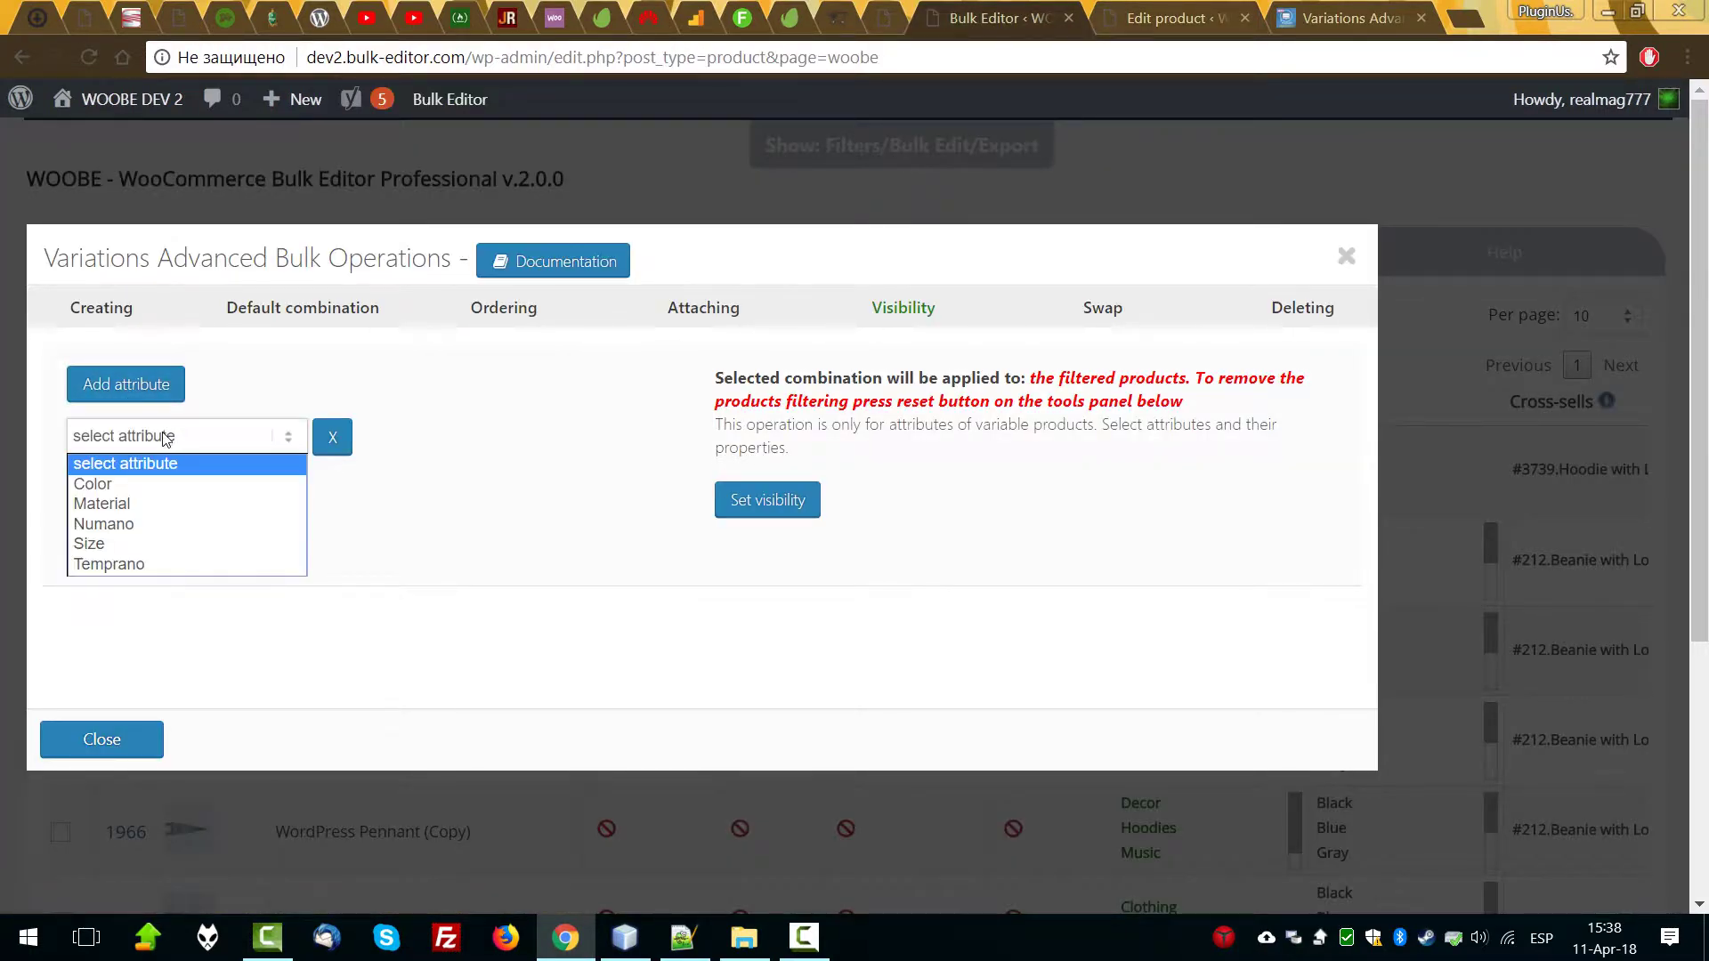
left_click(134, 525)
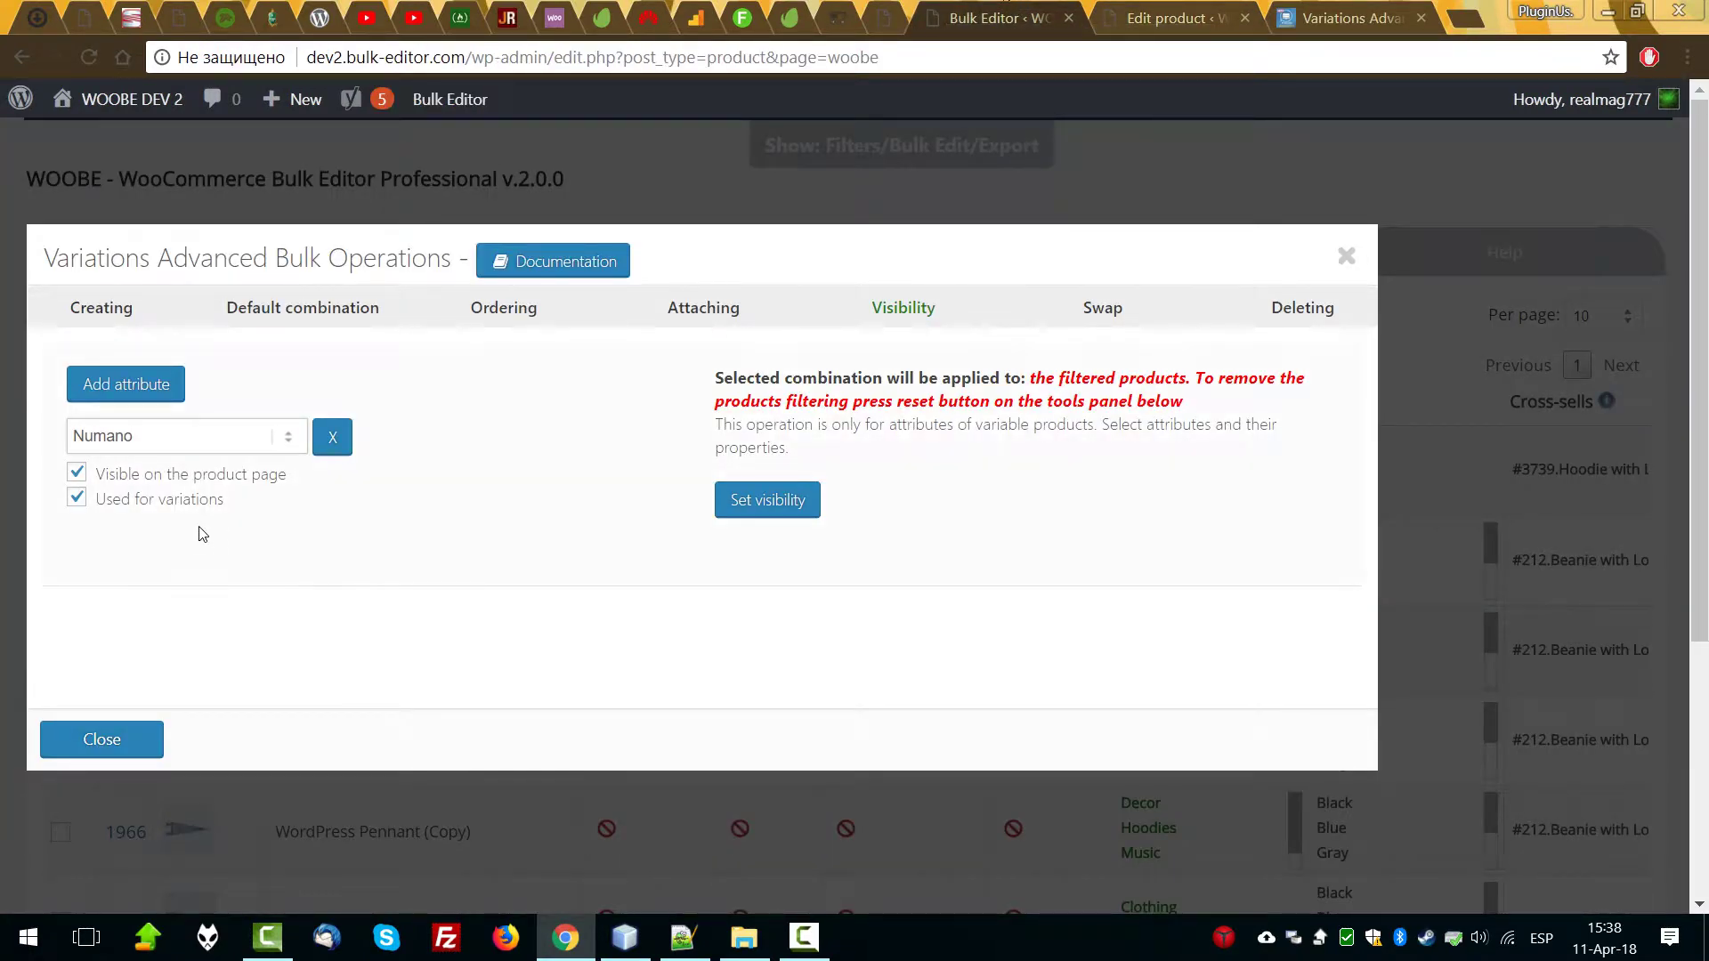
left_click(77, 472)
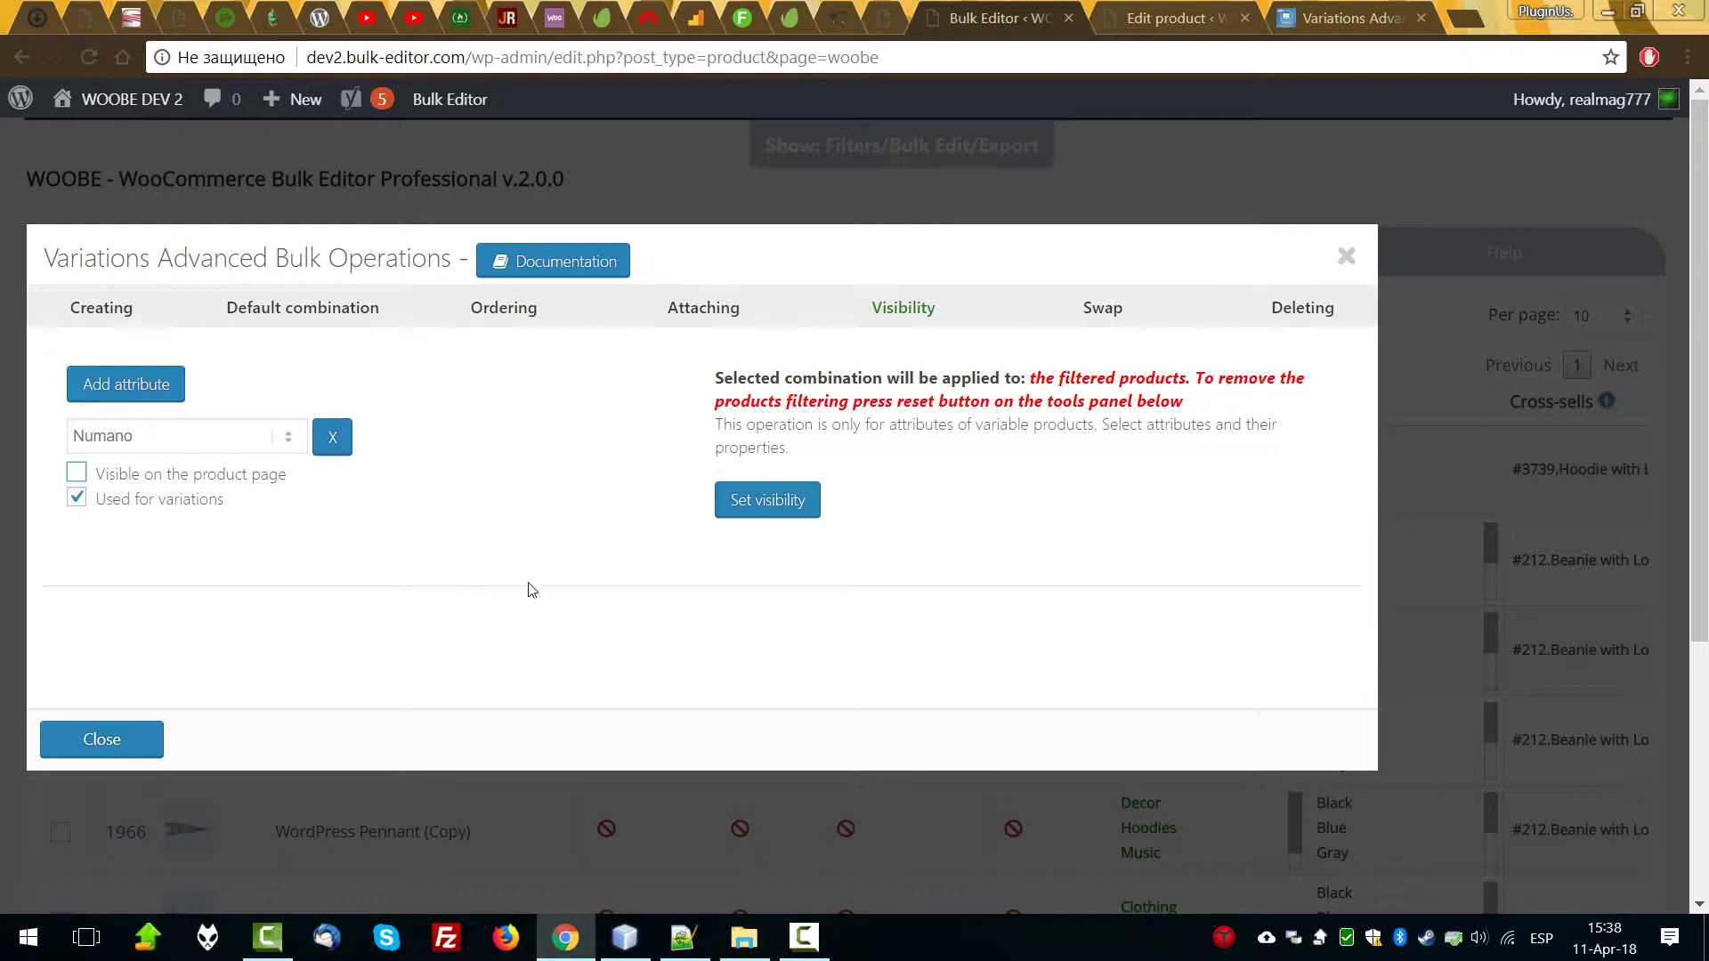
left_click(788, 503)
left_click(927, 184)
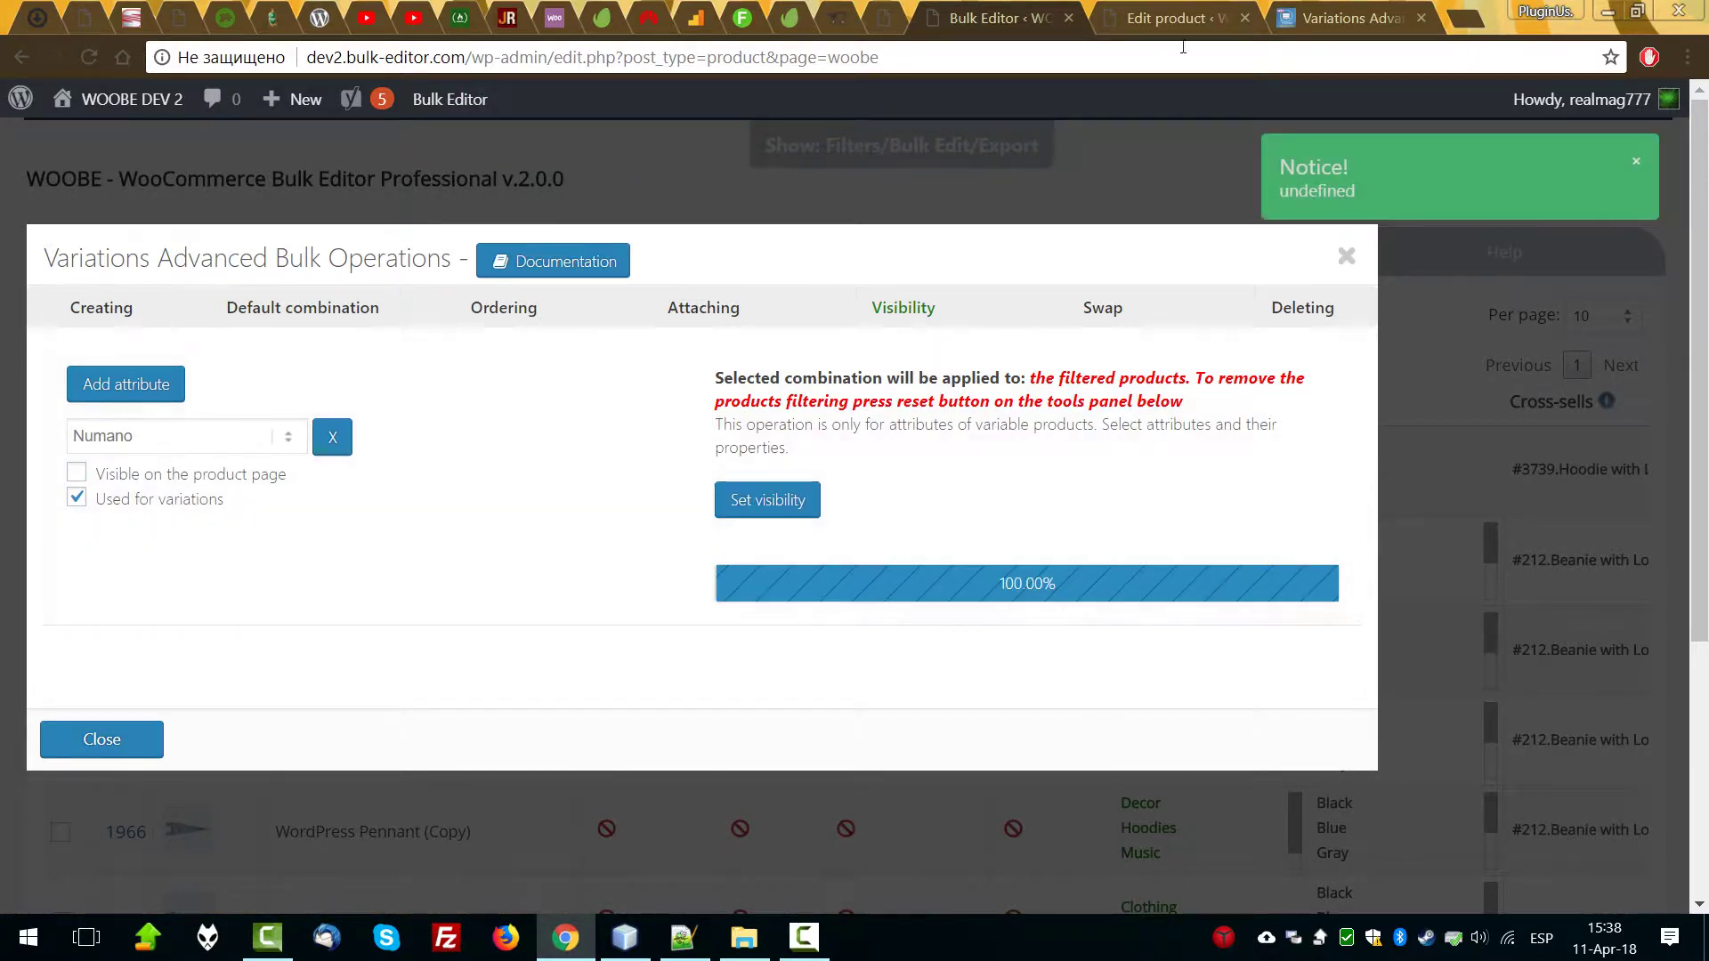
Reload the Hoodie with copy edit page and check the visibility settings of its Numano attribute.
left_click(1172, 12)
key("F5")
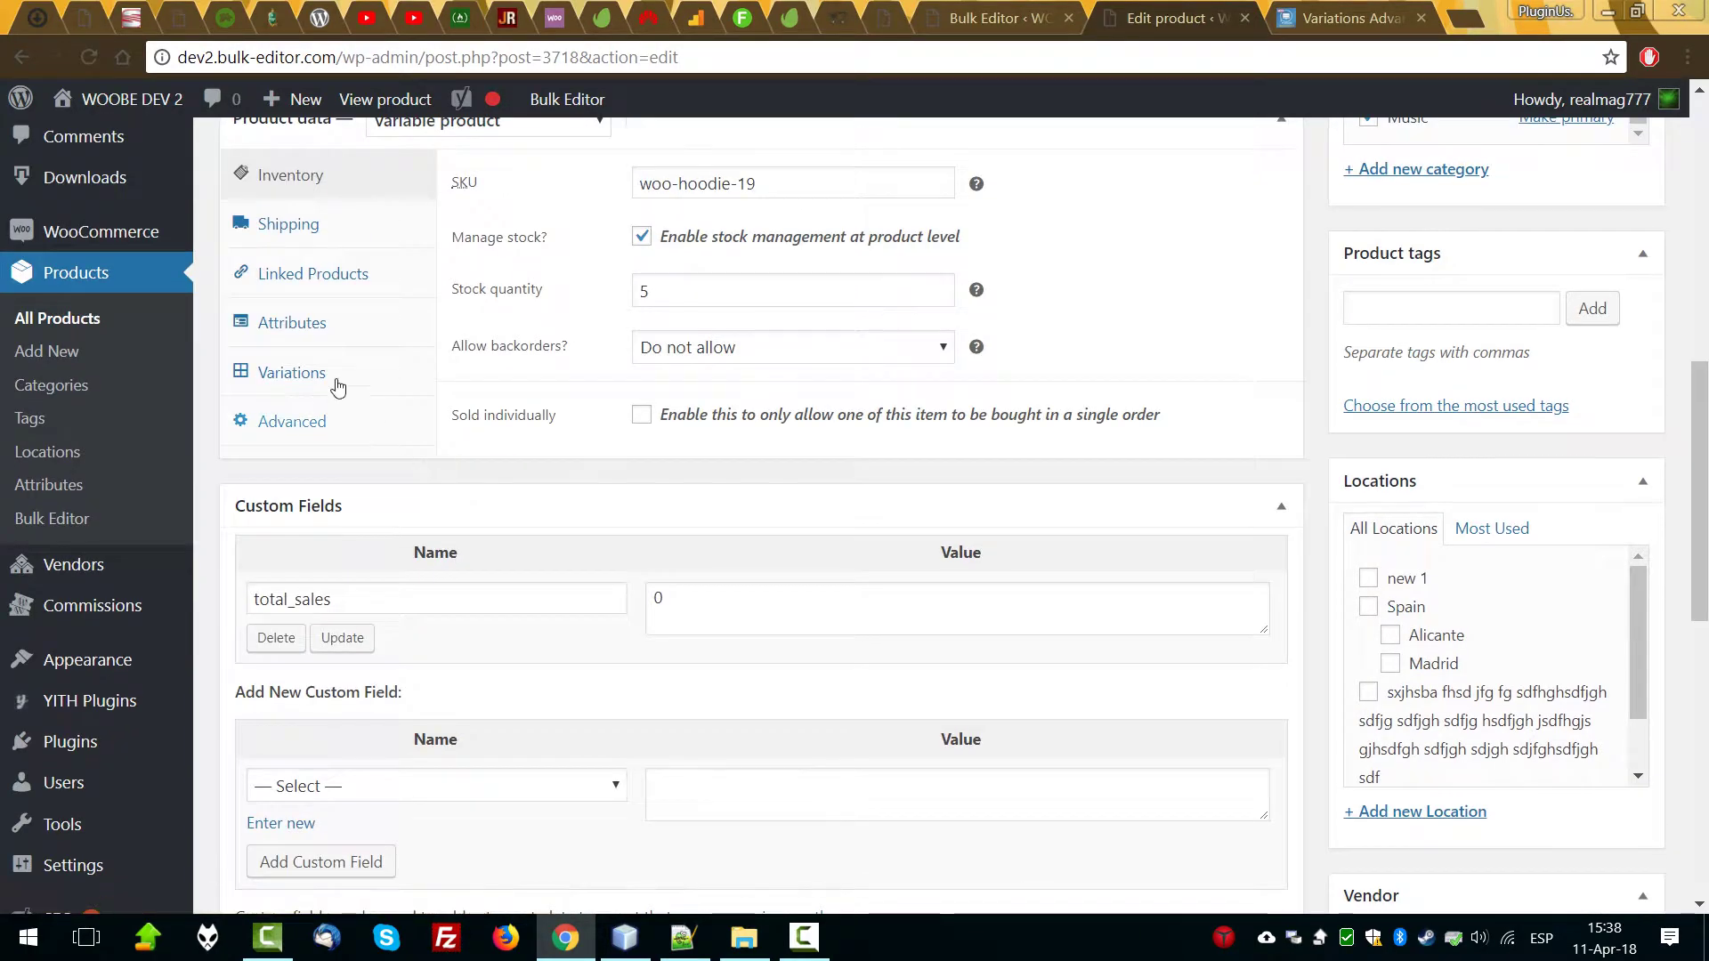
left_click(293, 323)
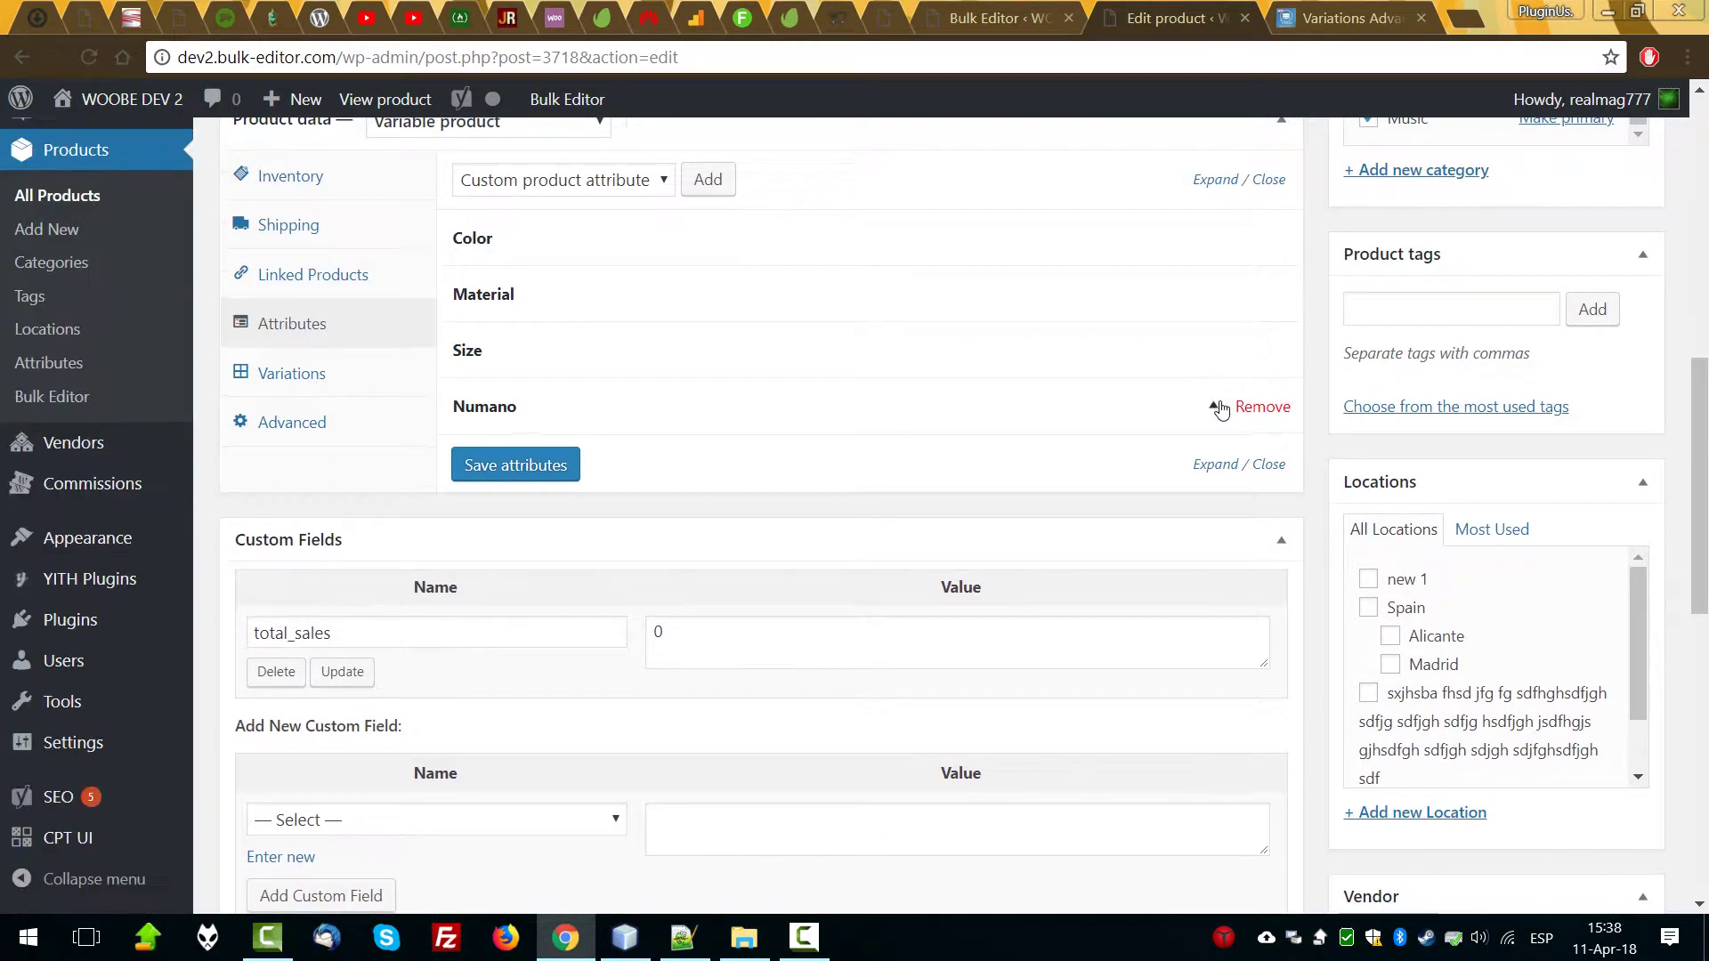
left_click(1218, 407)
scroll(902, 587, "up", 5)
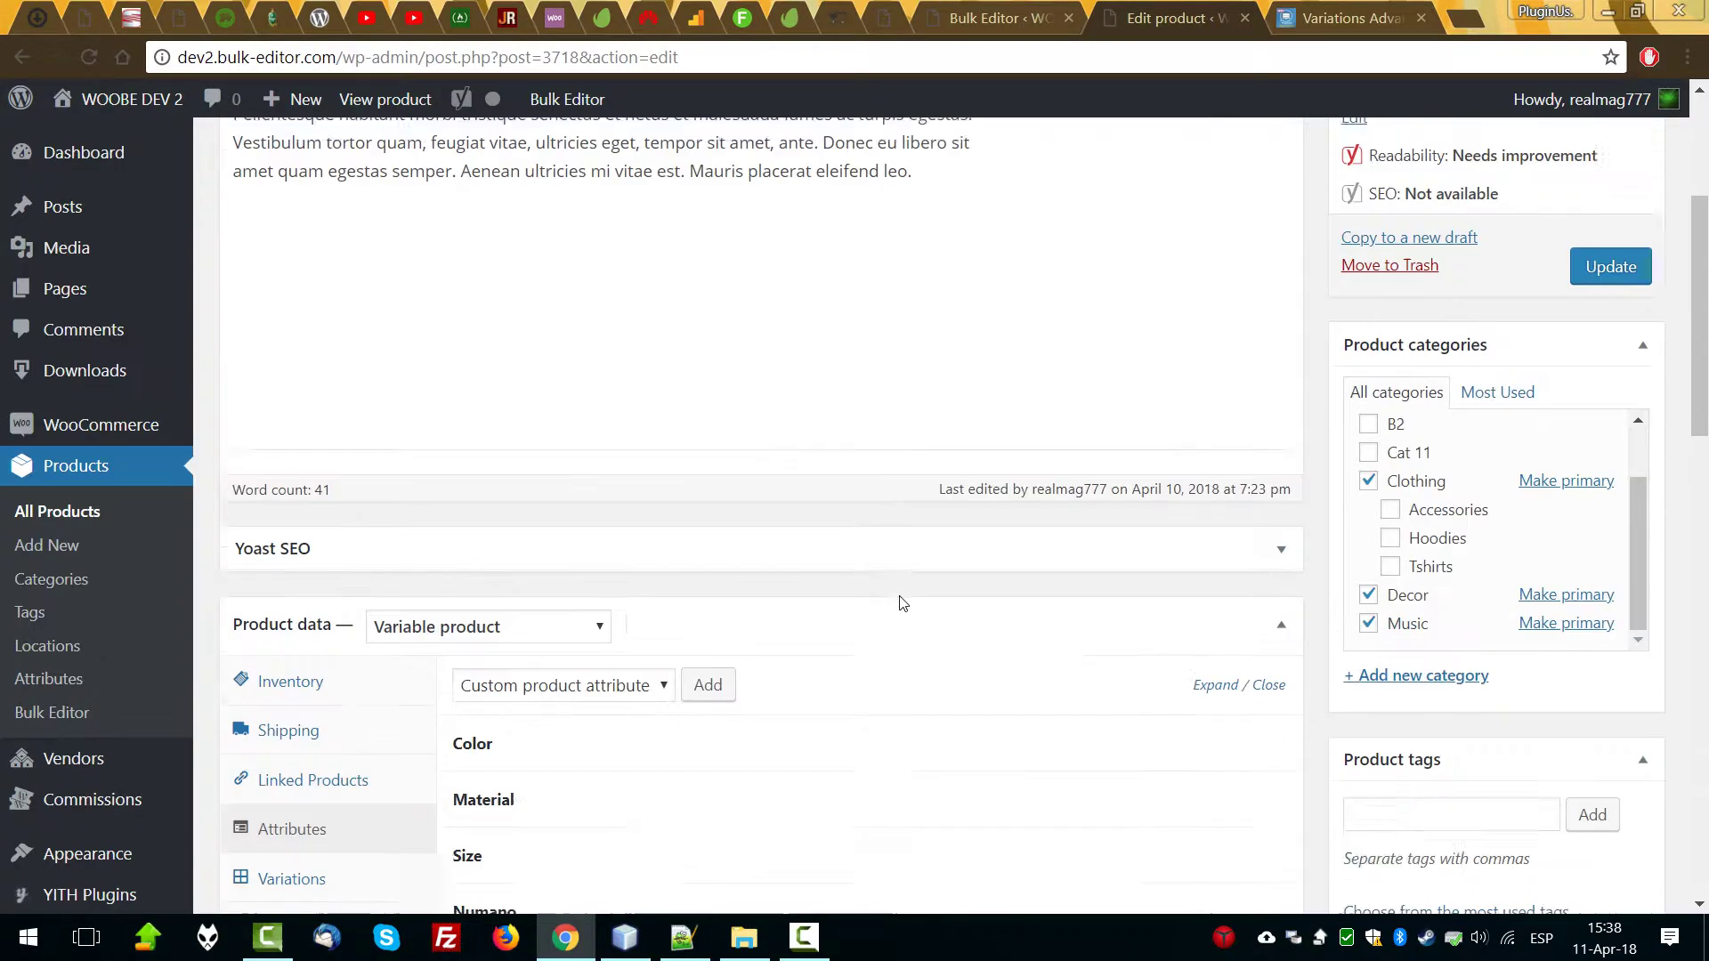
scroll(901, 603, "up", 4)
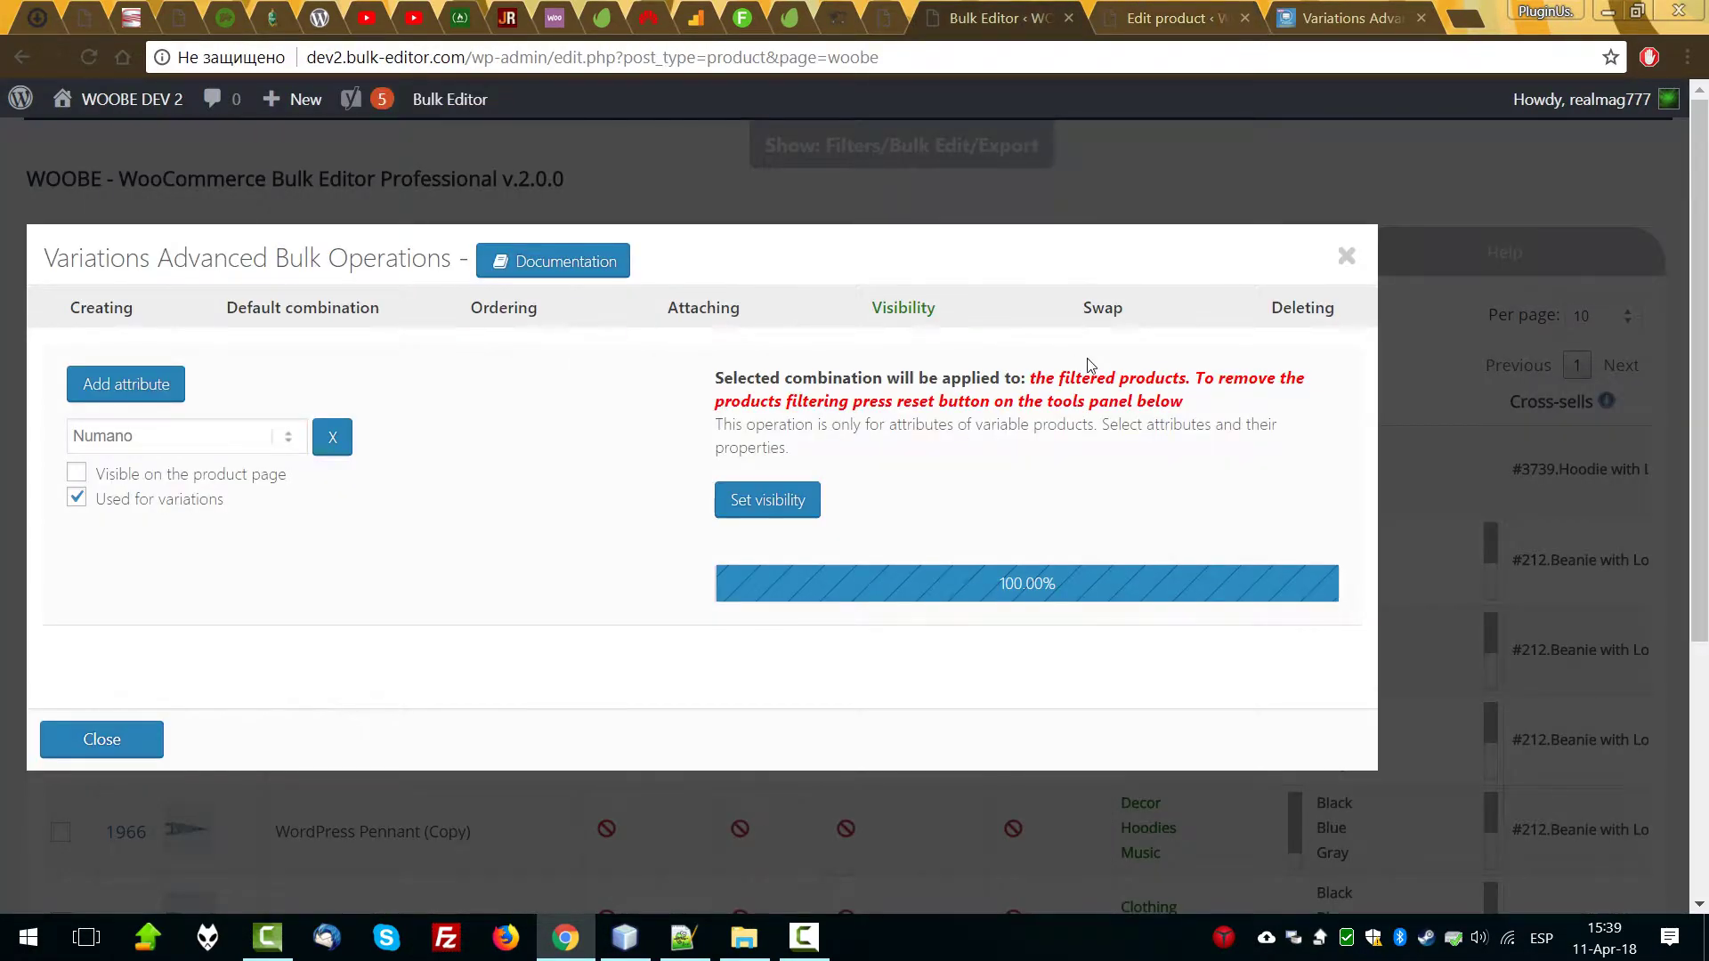
Go back to the Bulk Editor and open the Swap operation for variation terms.
left_click(1106, 317)
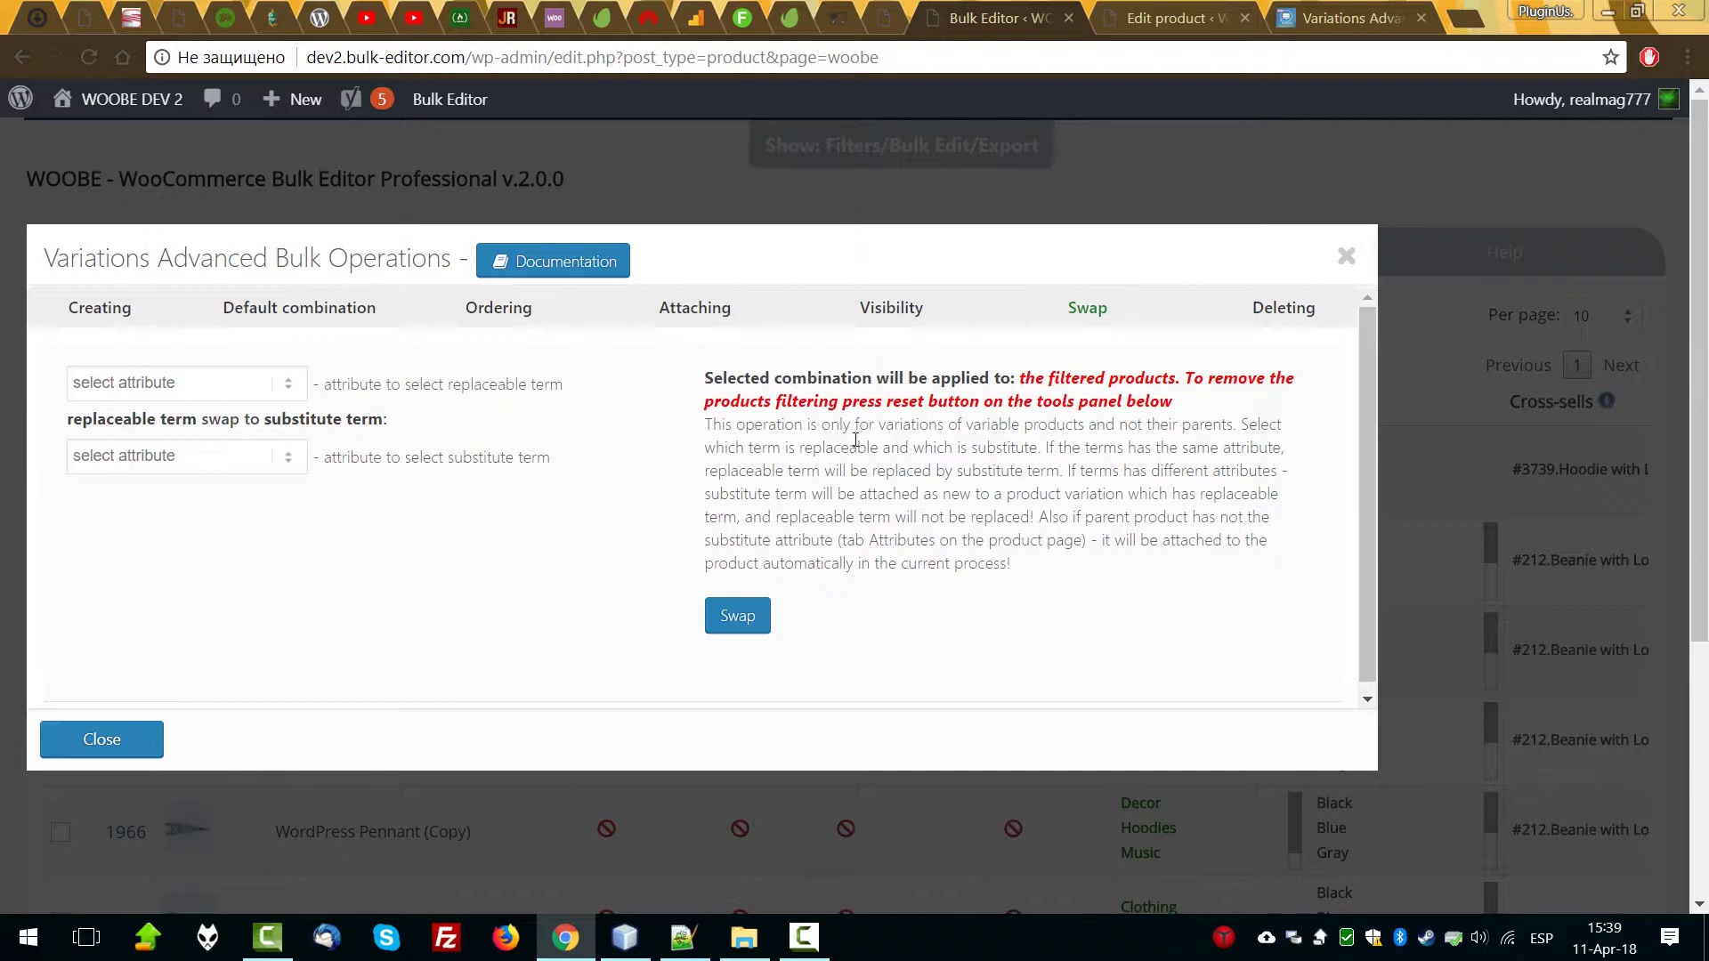
Review the variations and attribute list of Hoodie with copy on its product edit page.
left_click(1155, 9)
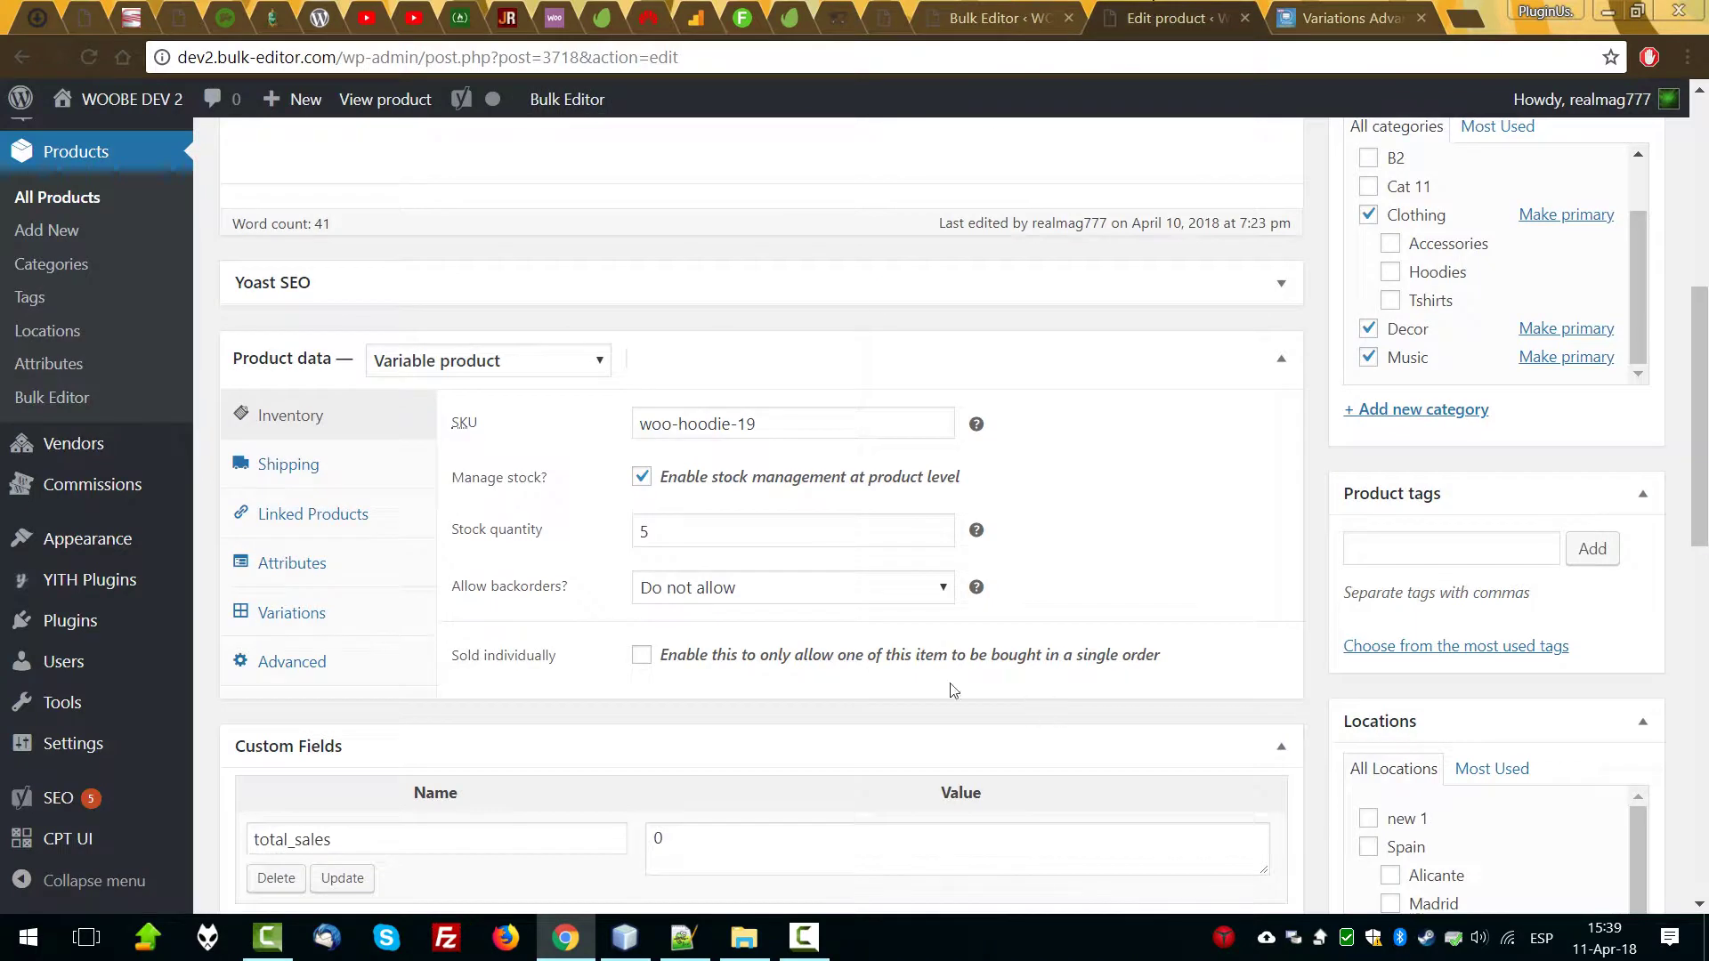
left_click(292, 612)
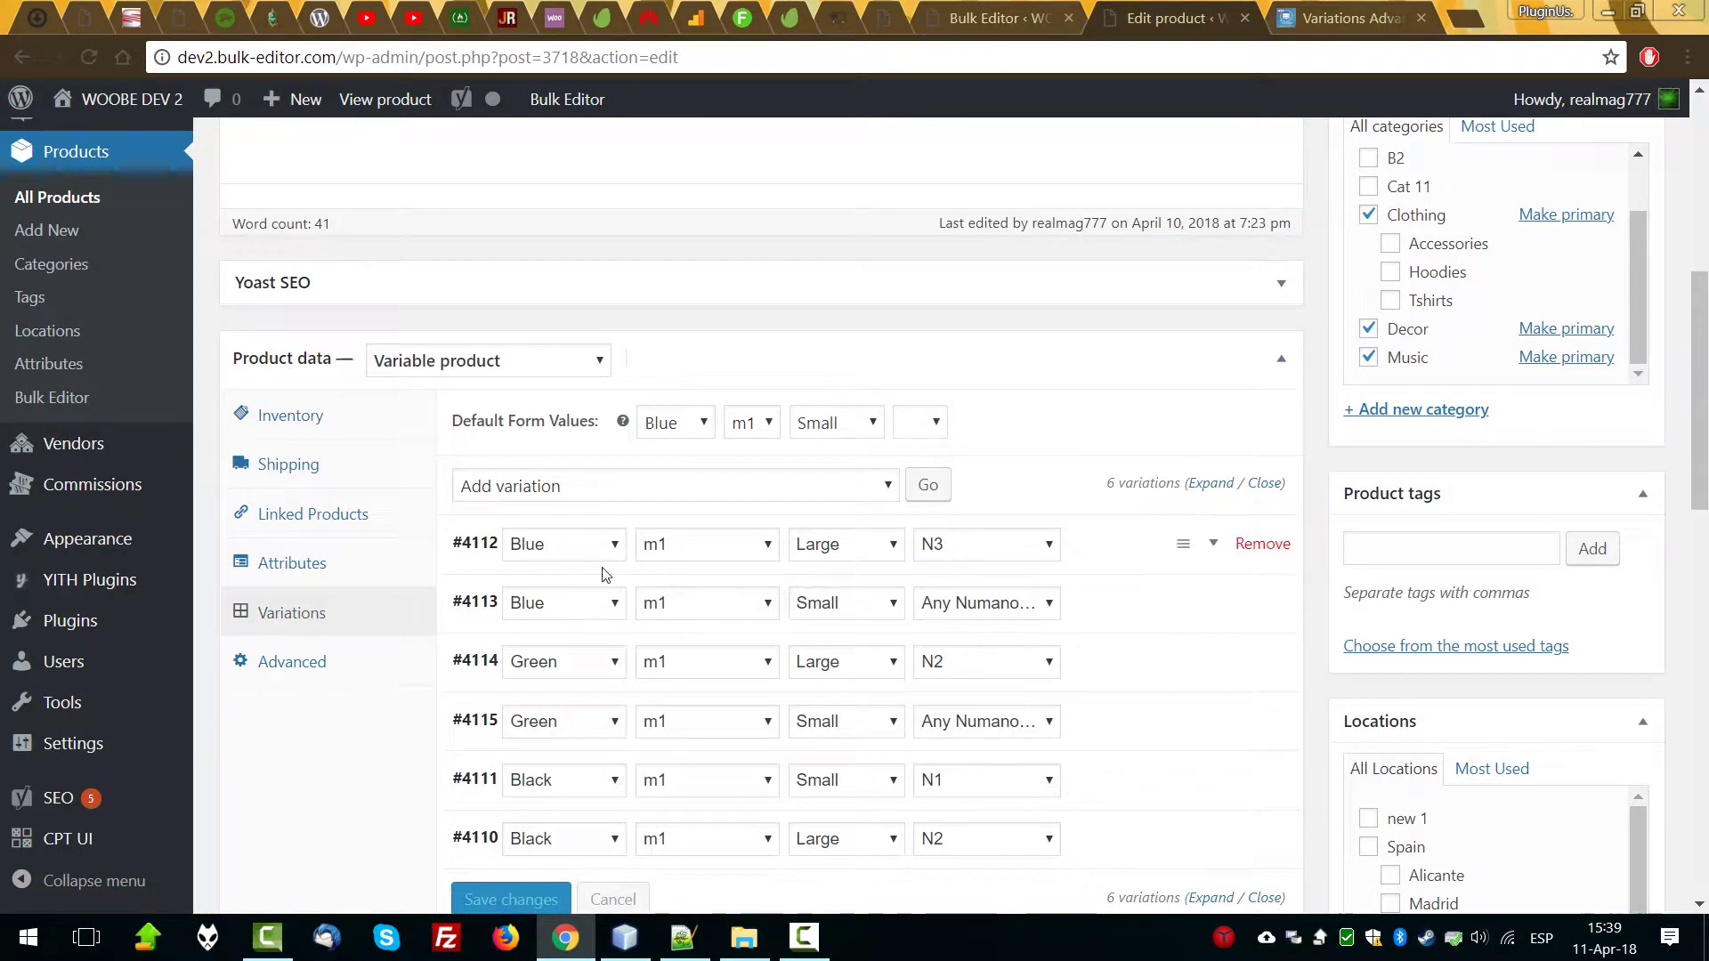
left_click(277, 568)
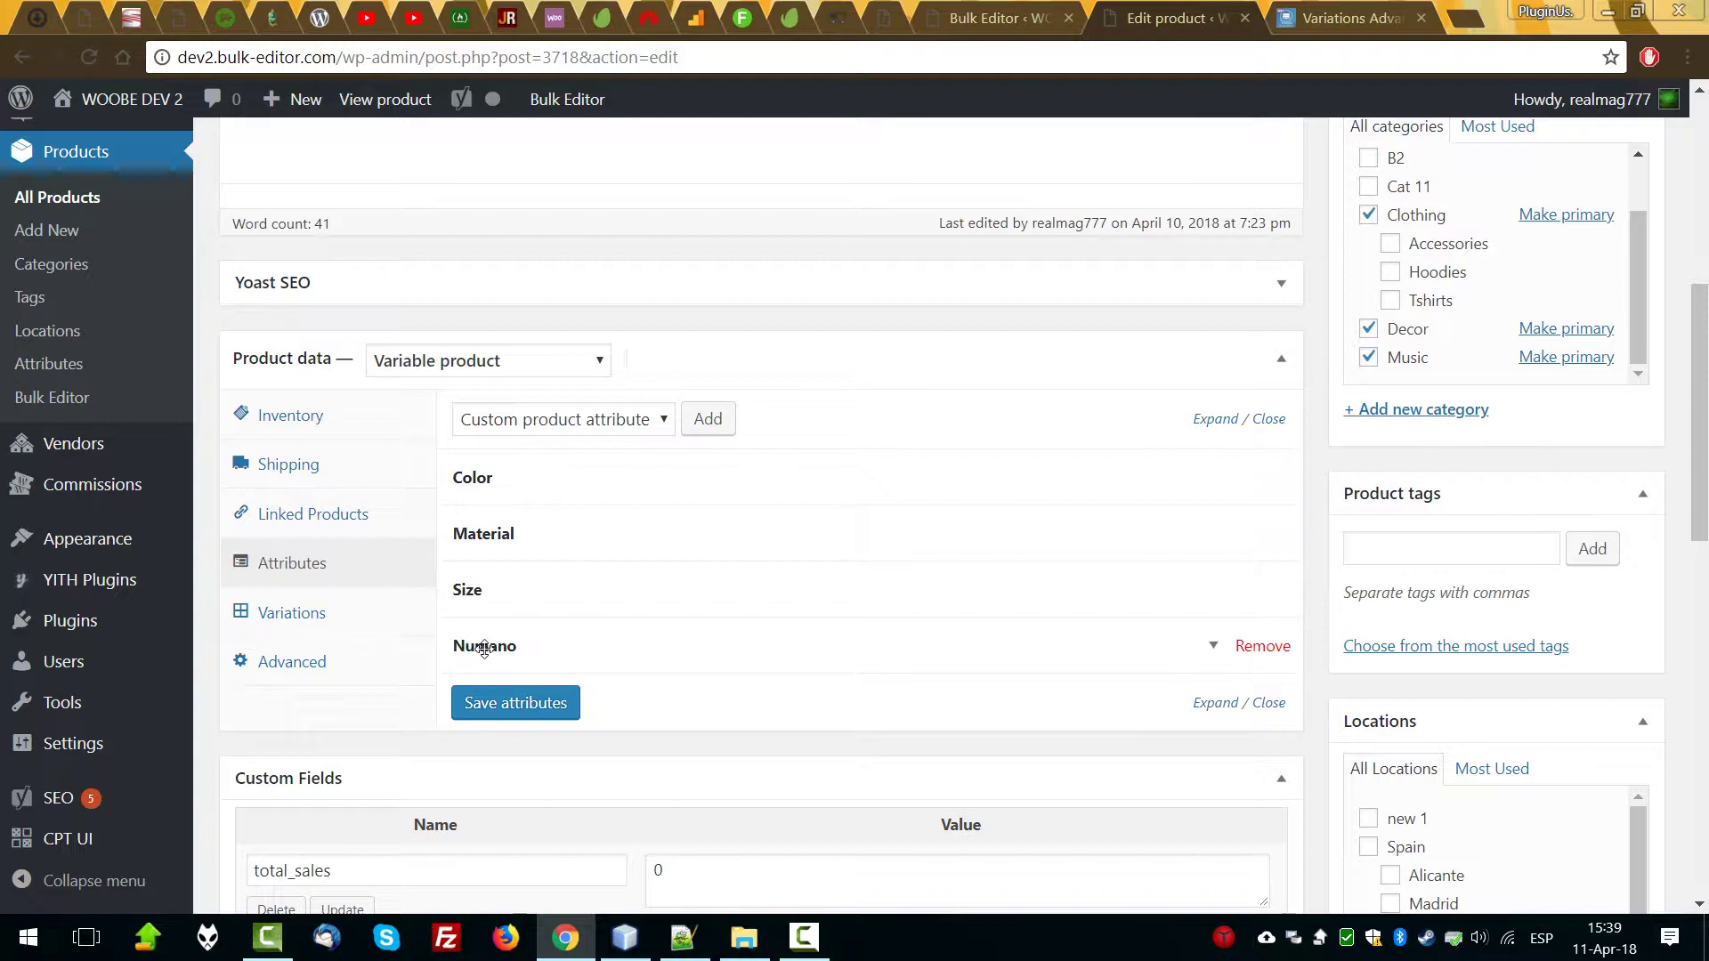
Open the shop's product attributes page in a separate browser tab and examine the Temprano attribute.
middle_click(49, 363)
left_click(1263, 9)
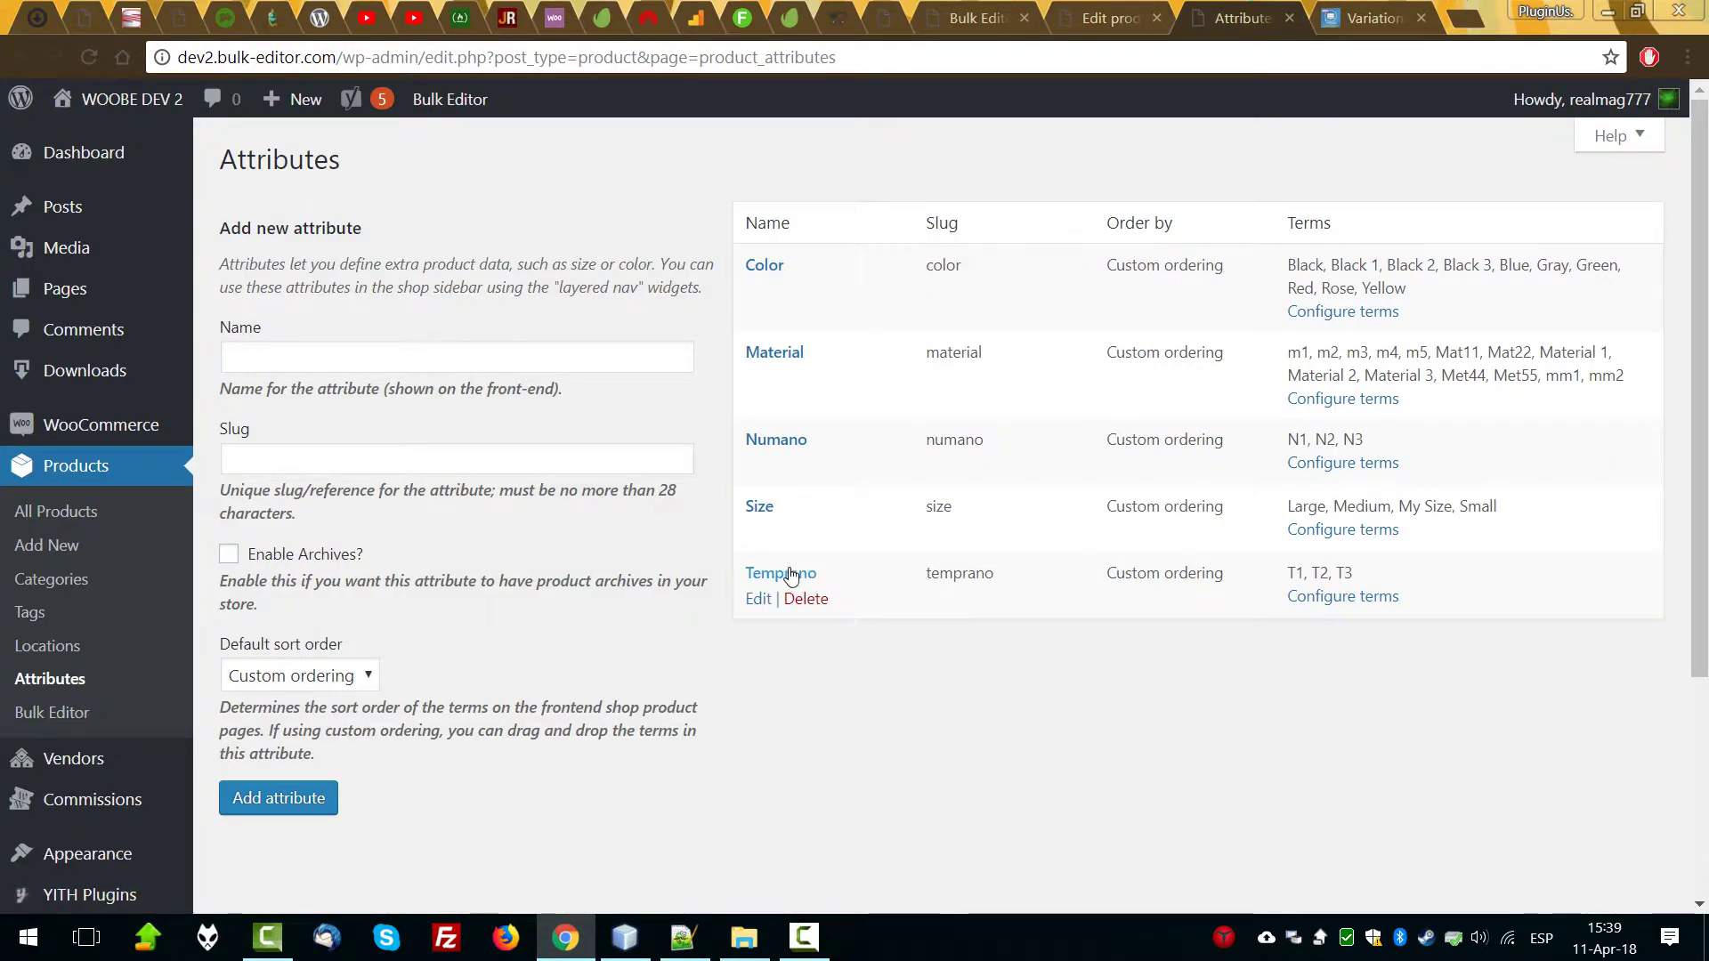
left_click_drag(819, 575, 739, 577)
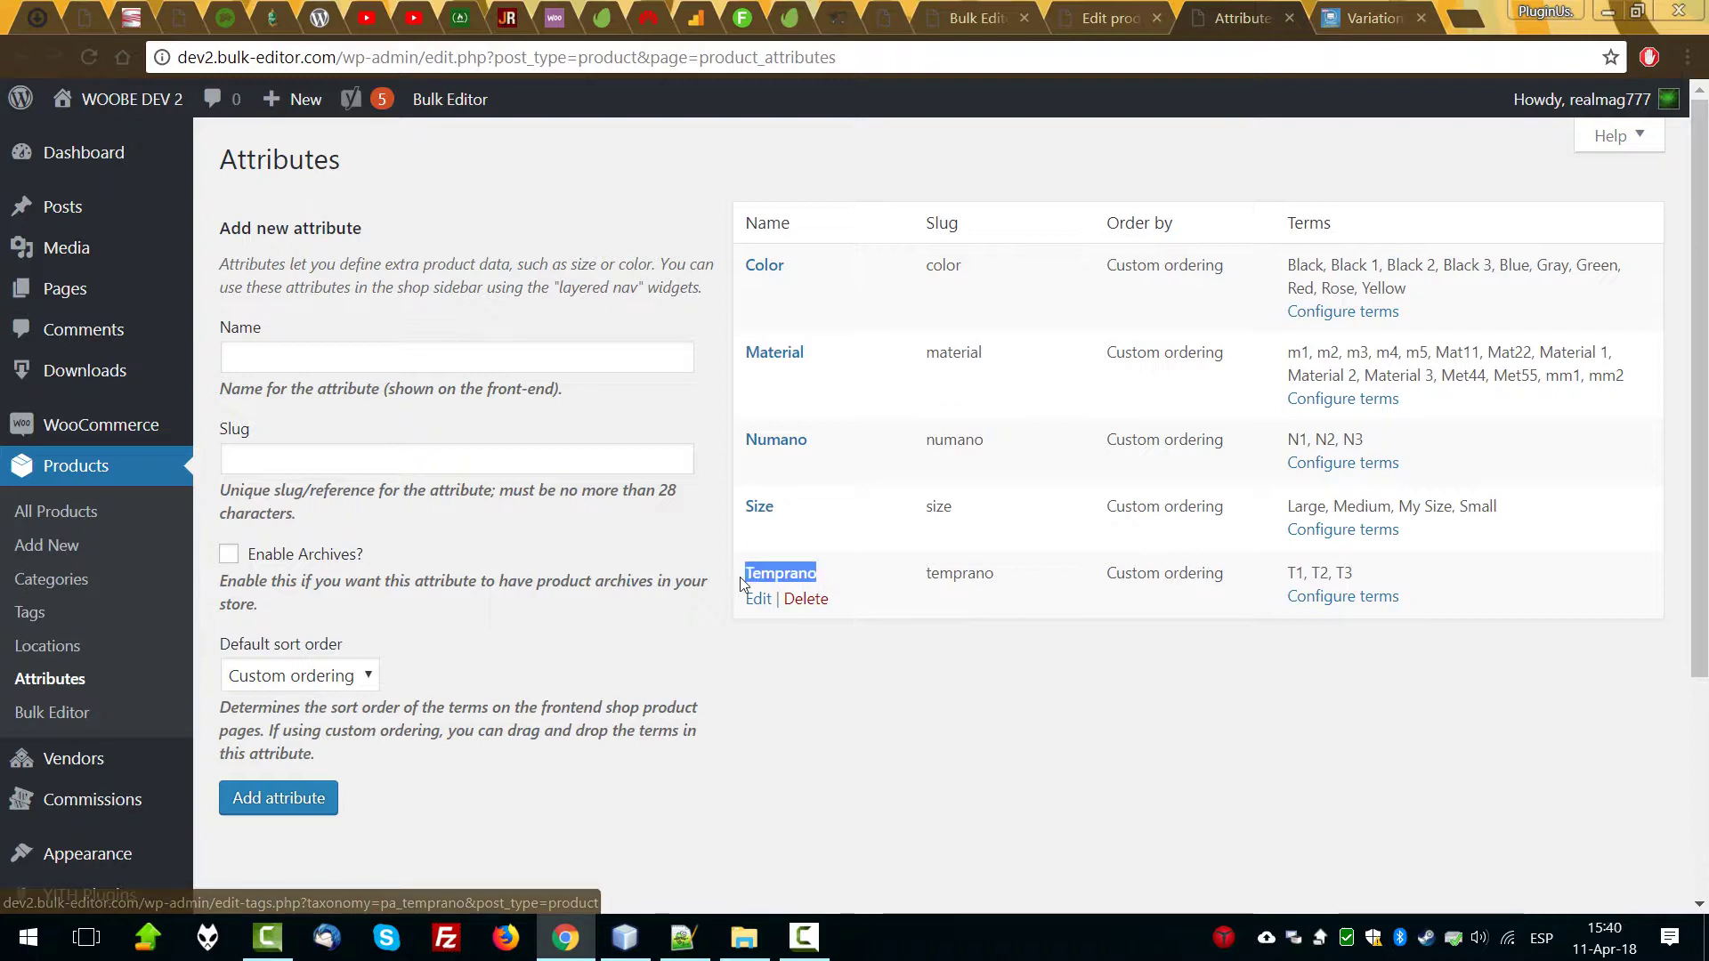
Return to the Hoodie's edit page and inspect the Numano terms assigned to its variations.
left_click(1108, 13)
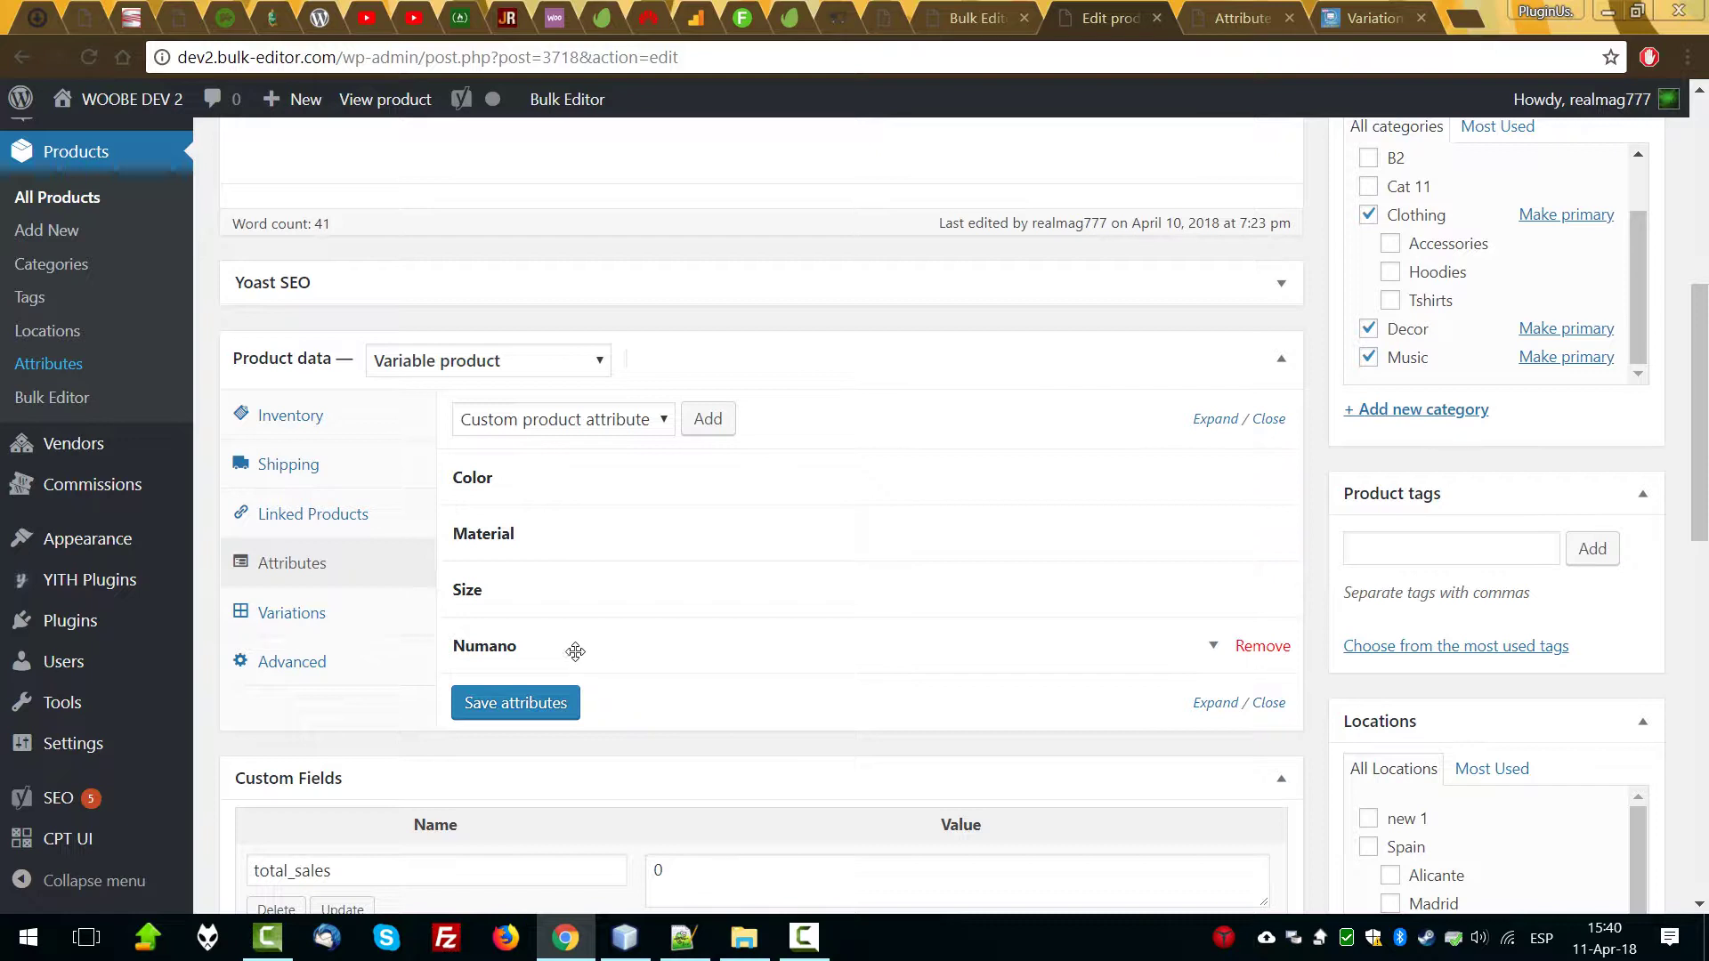
left_click(316, 617)
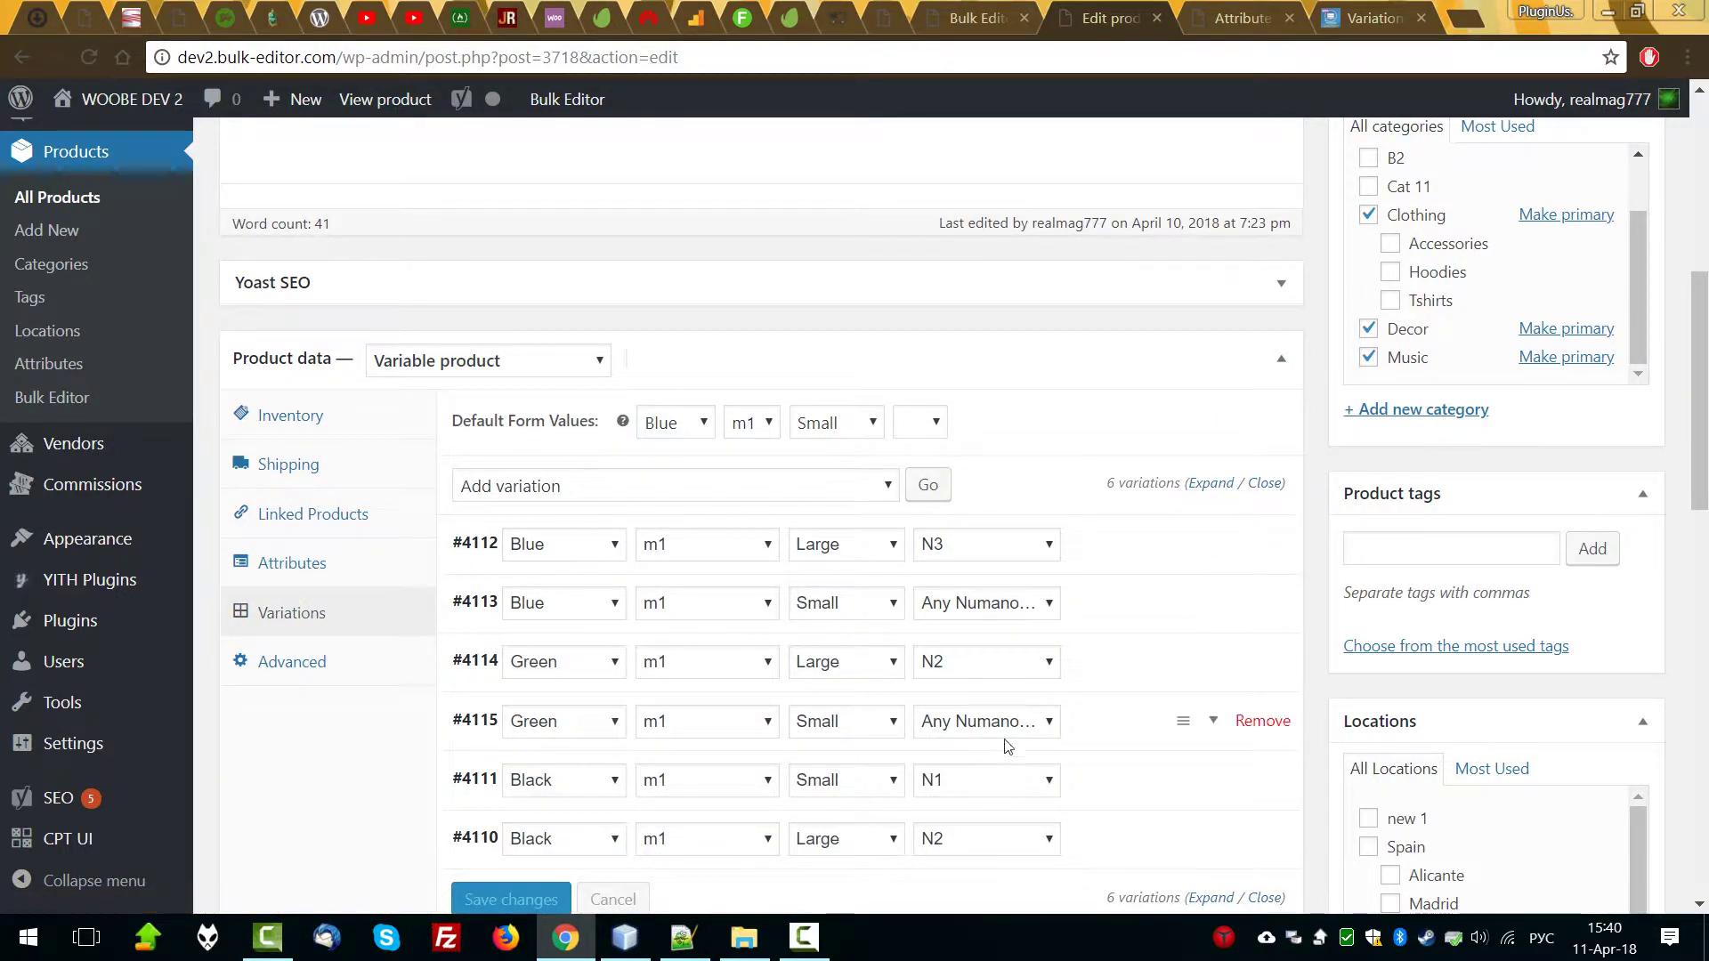
key("alt+shift")
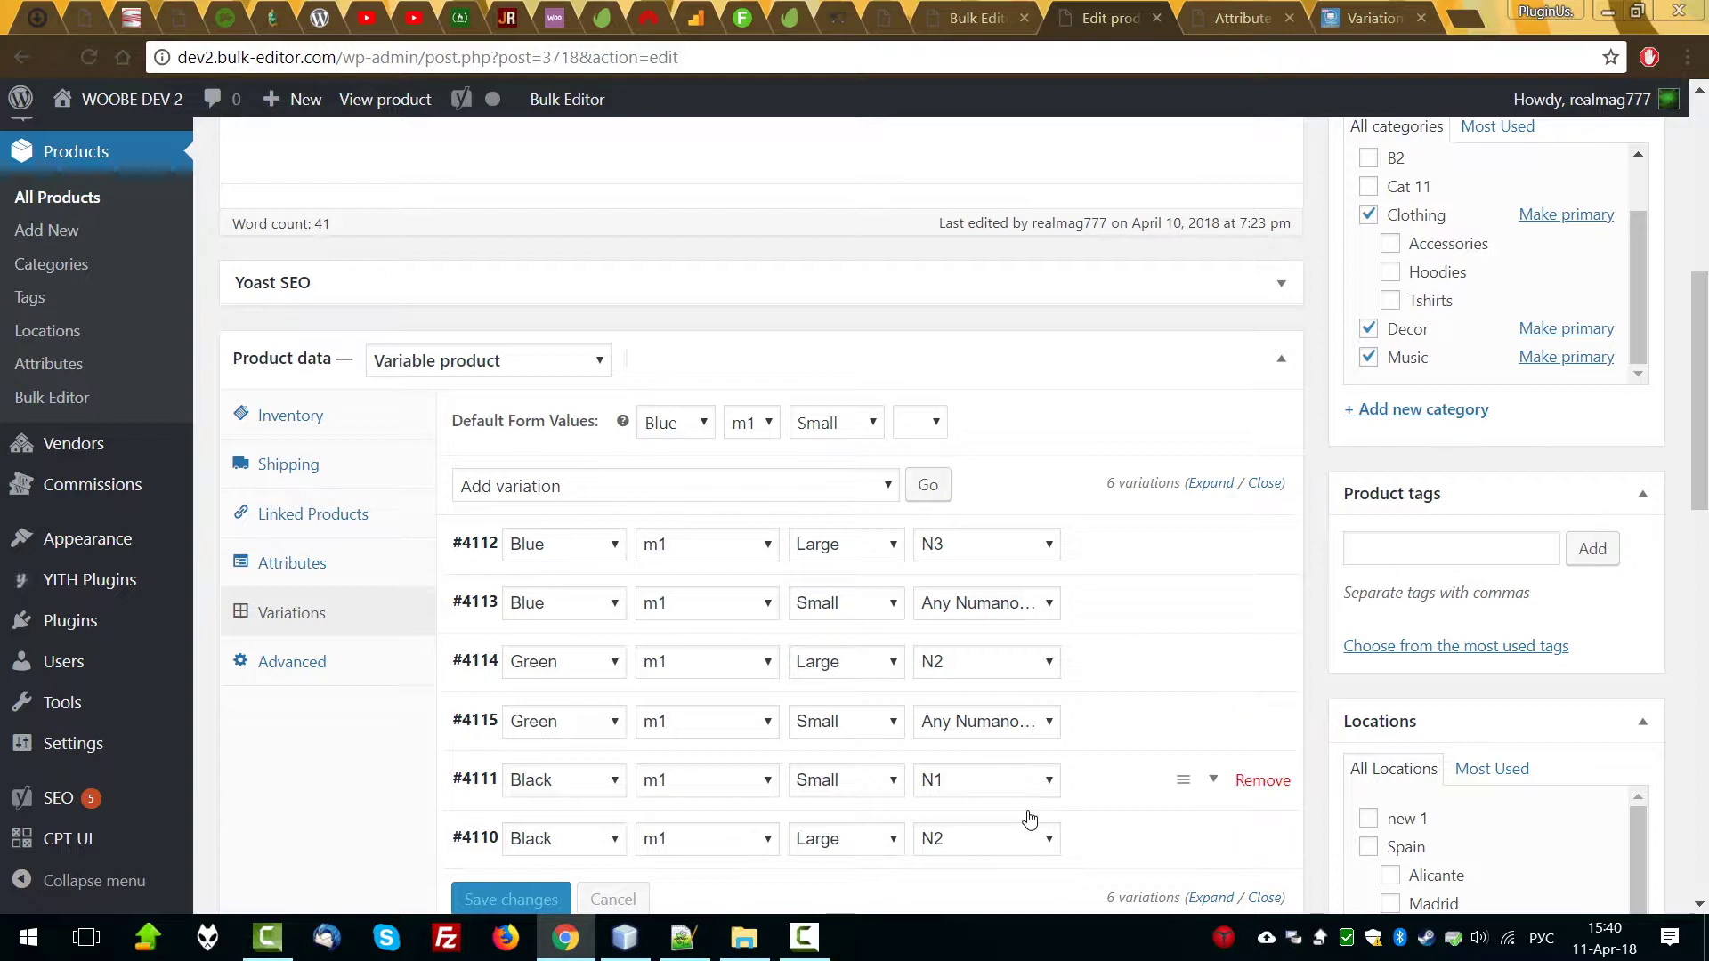
left_click(952, 549)
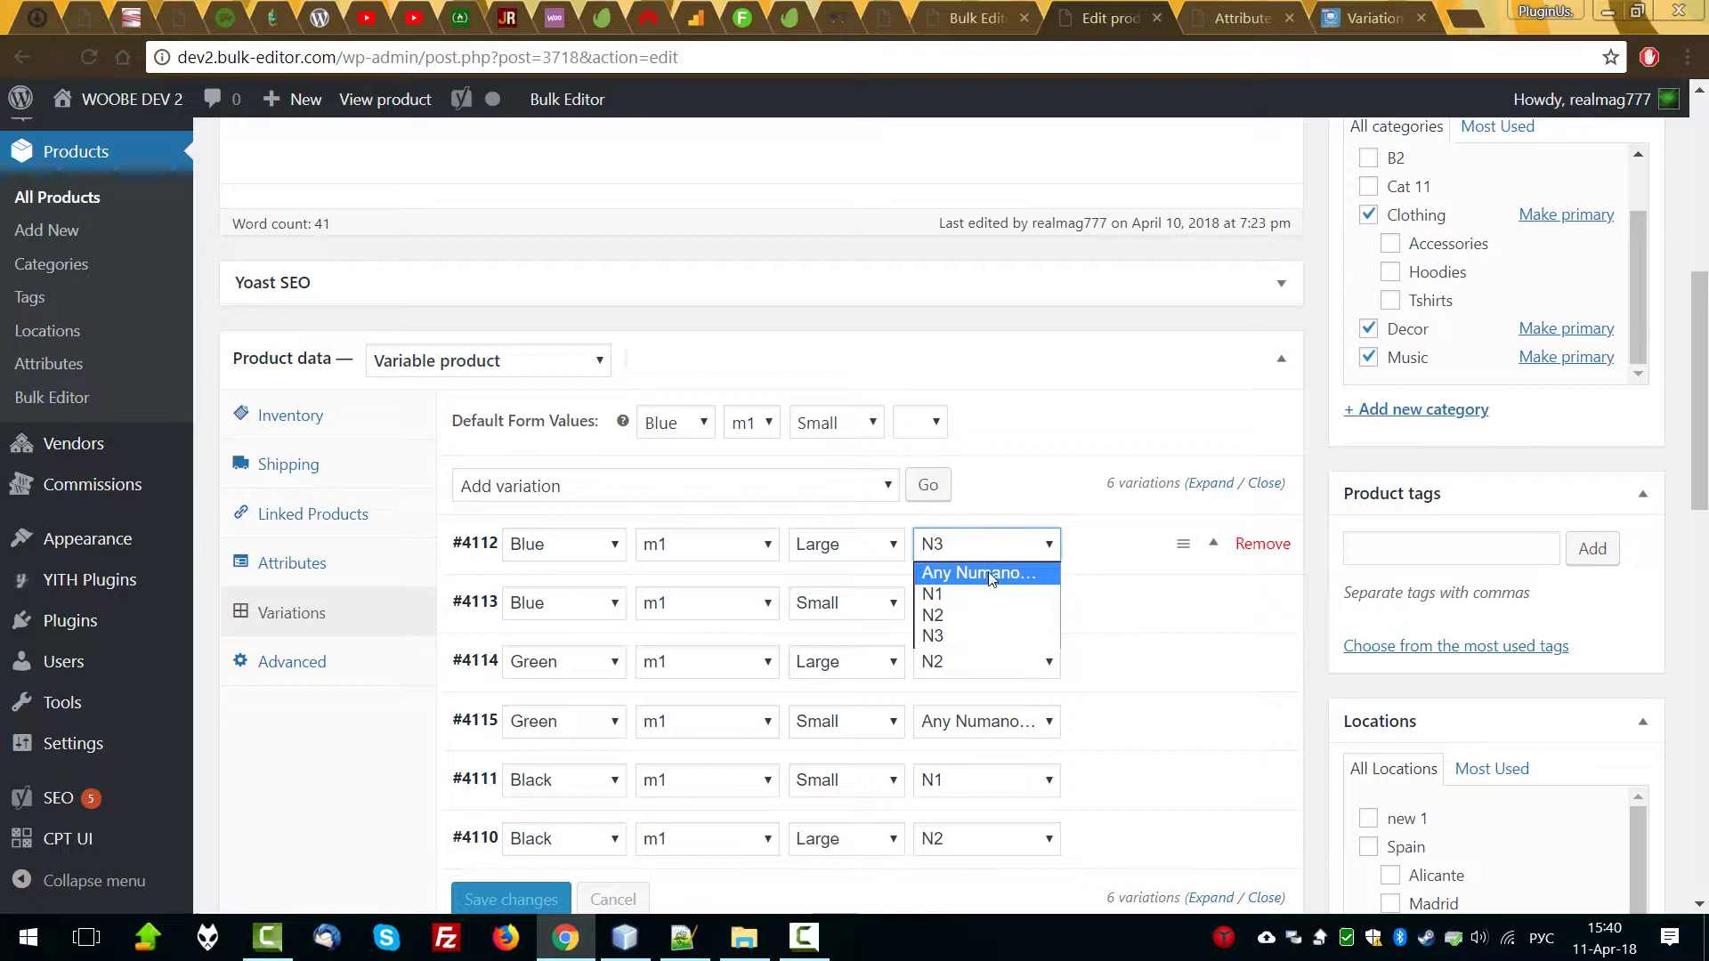
In the Bulk Editor's Swap operation, choose Numano N1 as the replaceable term and Temprano T1 as the substitute term.
left_click(1235, 7)
left_click(948, 7)
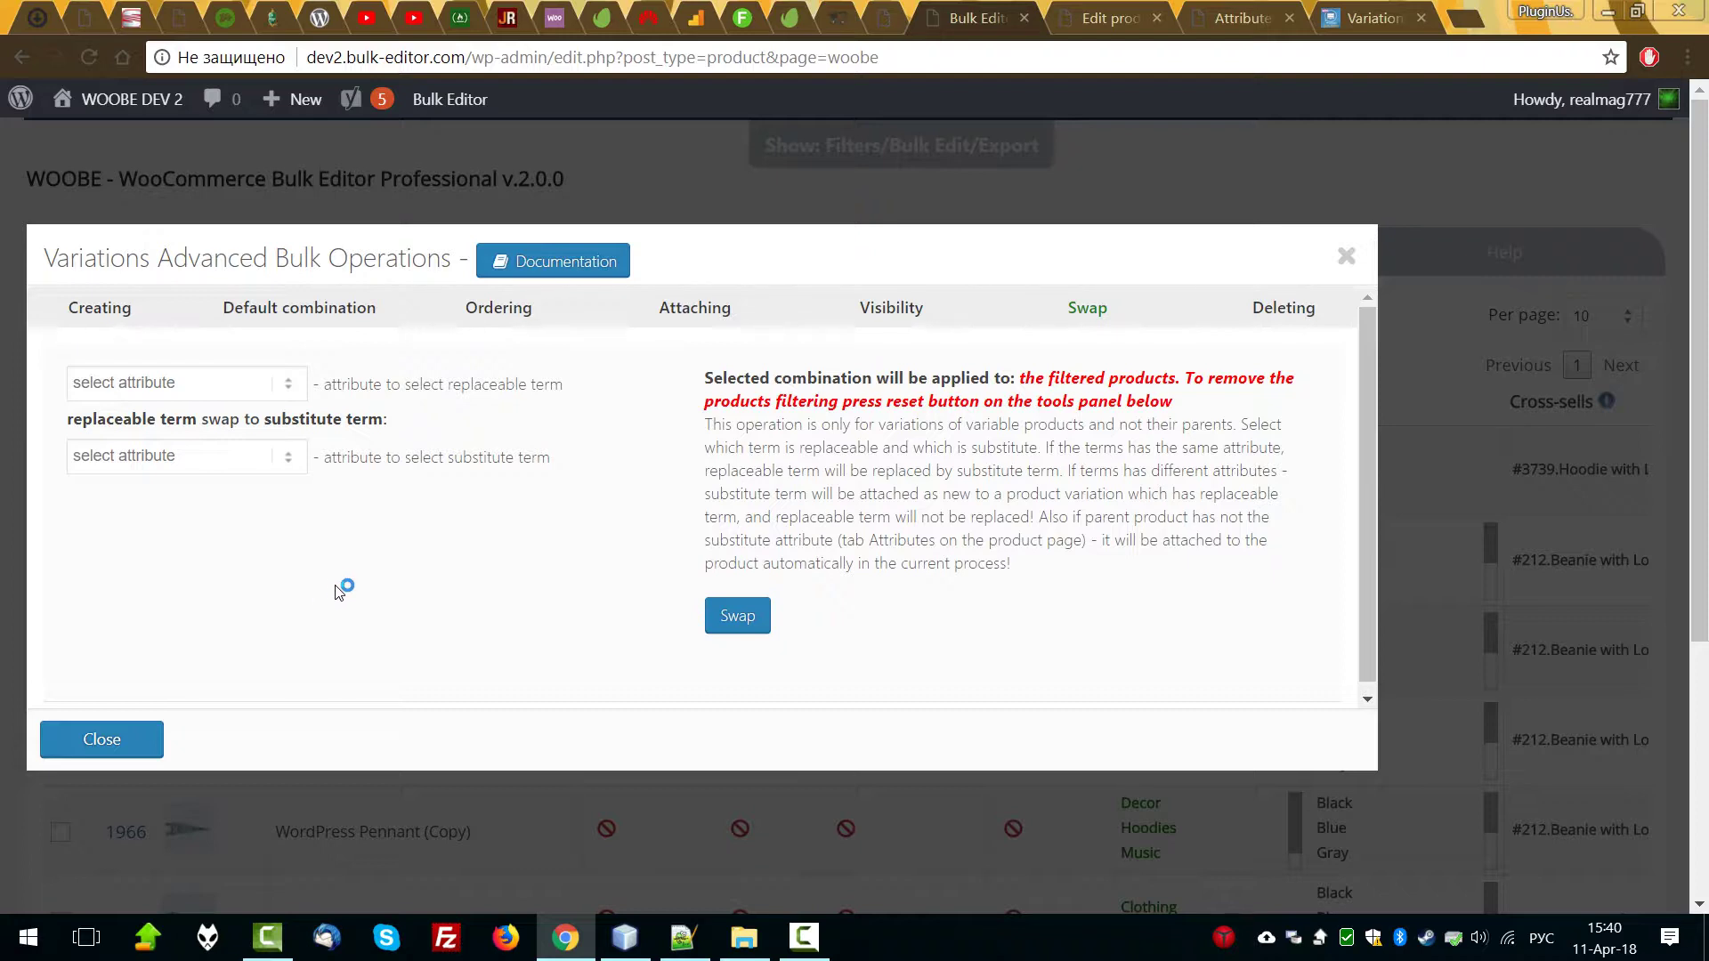
left_click(143, 385)
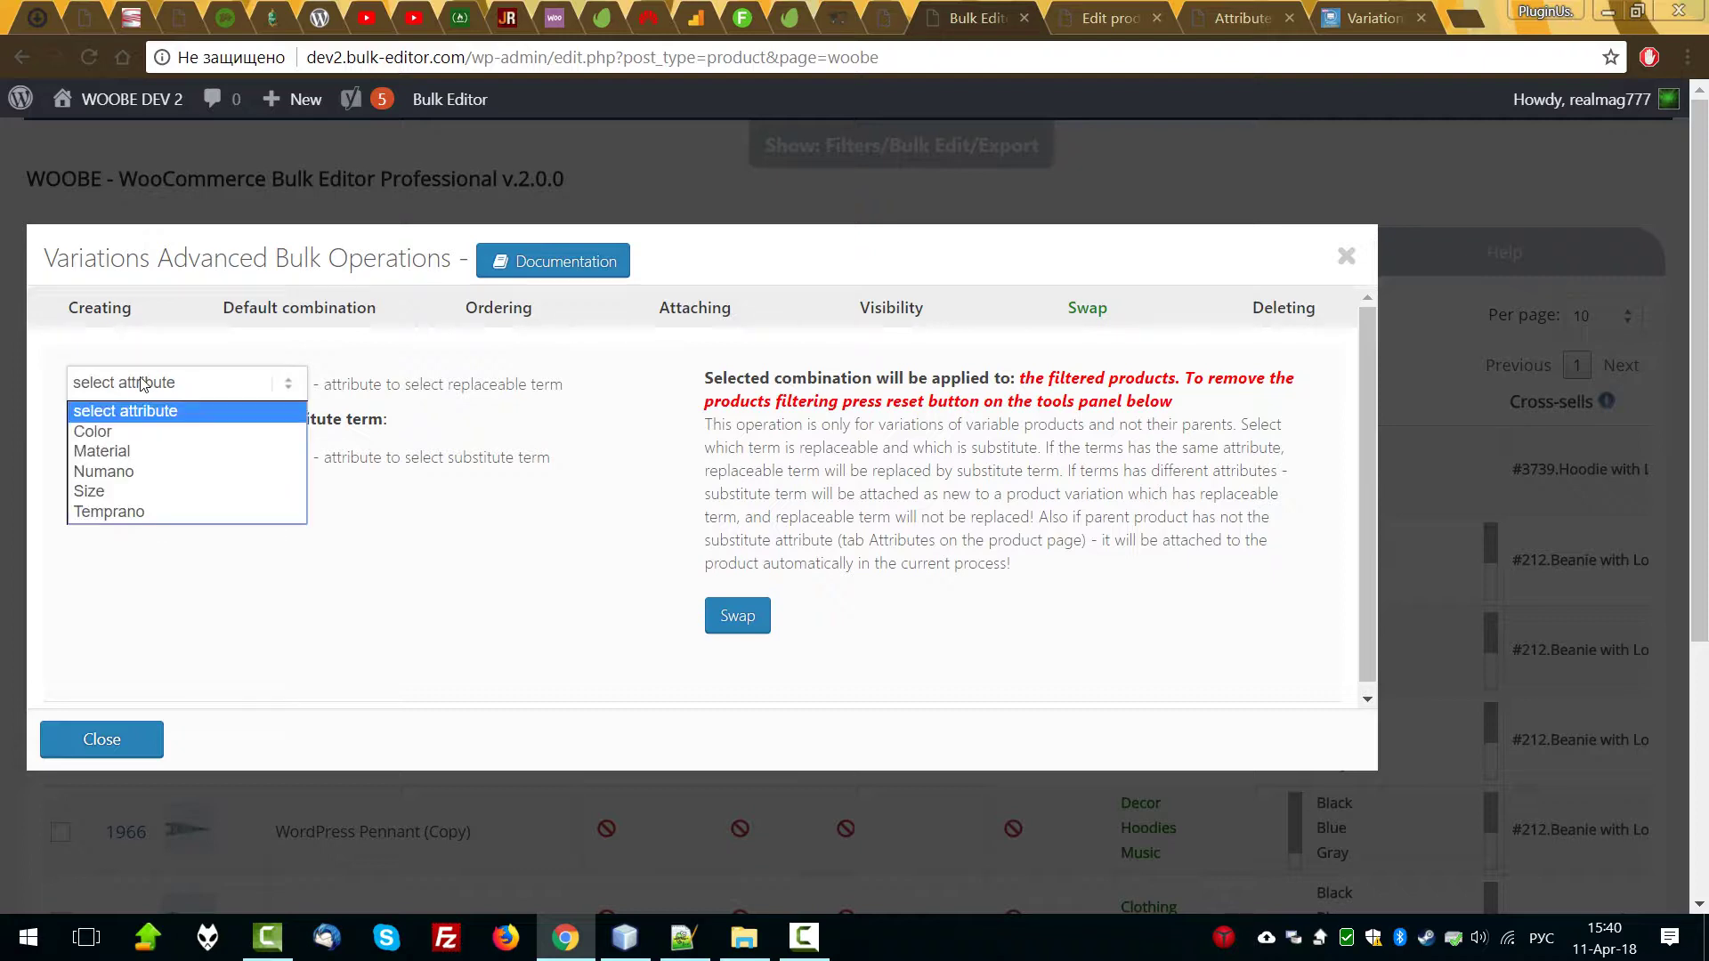
left_click(131, 472)
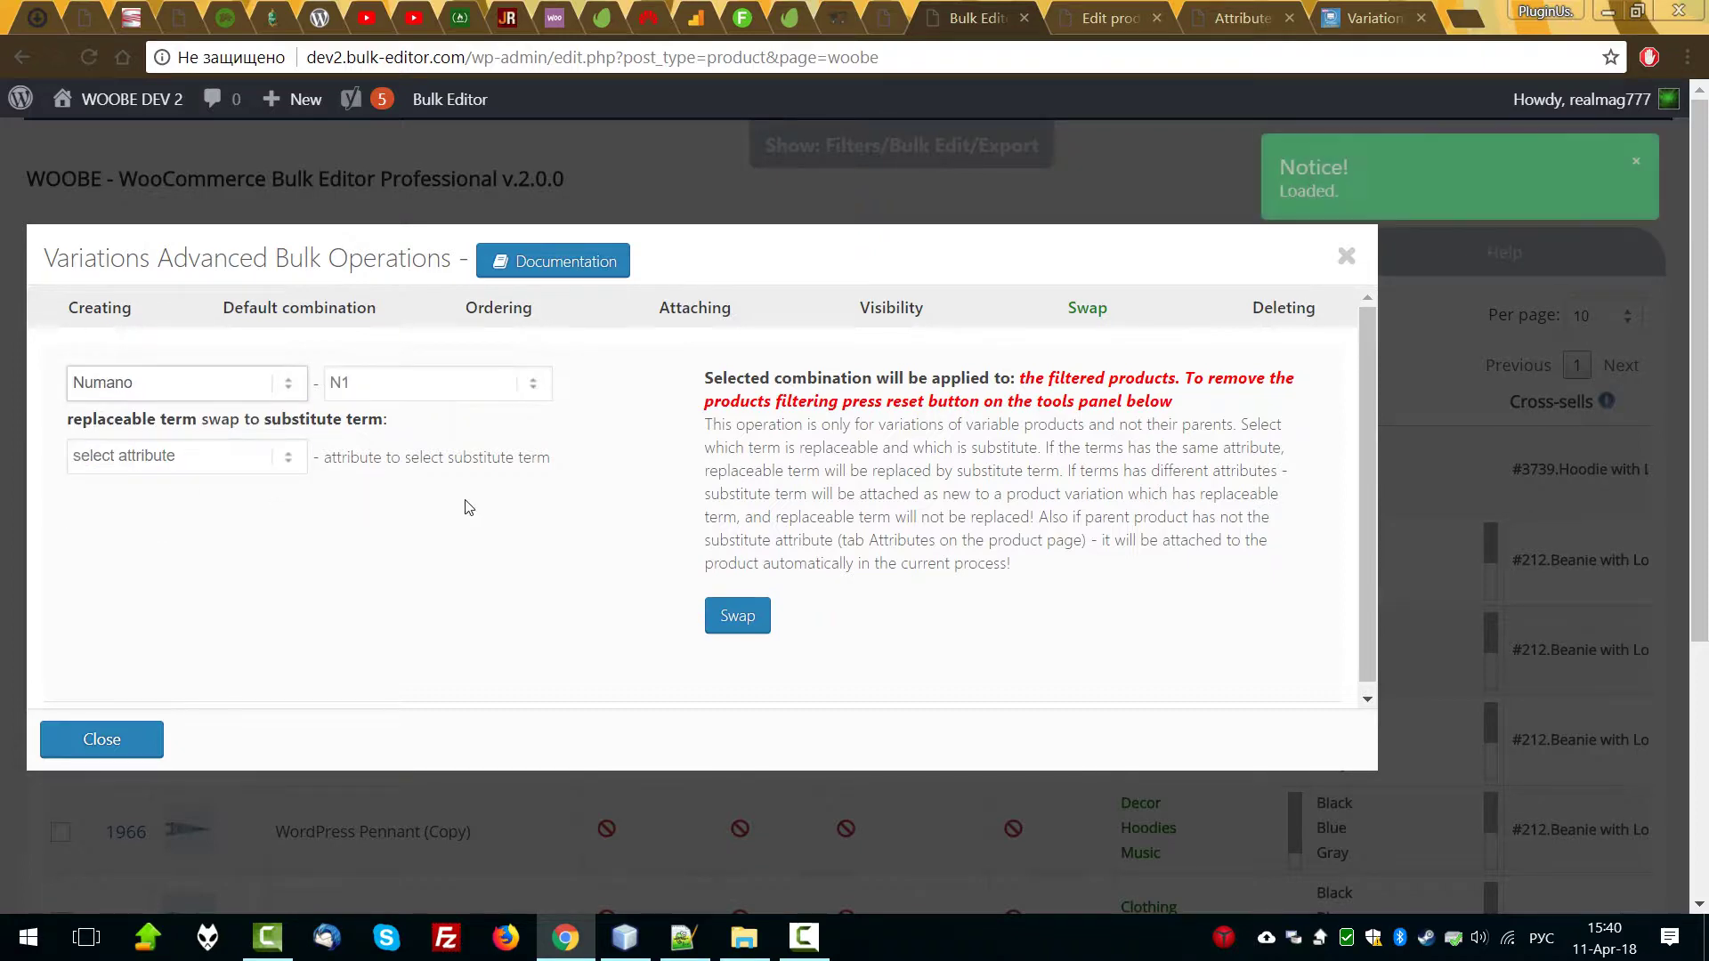
left_click(125, 461)
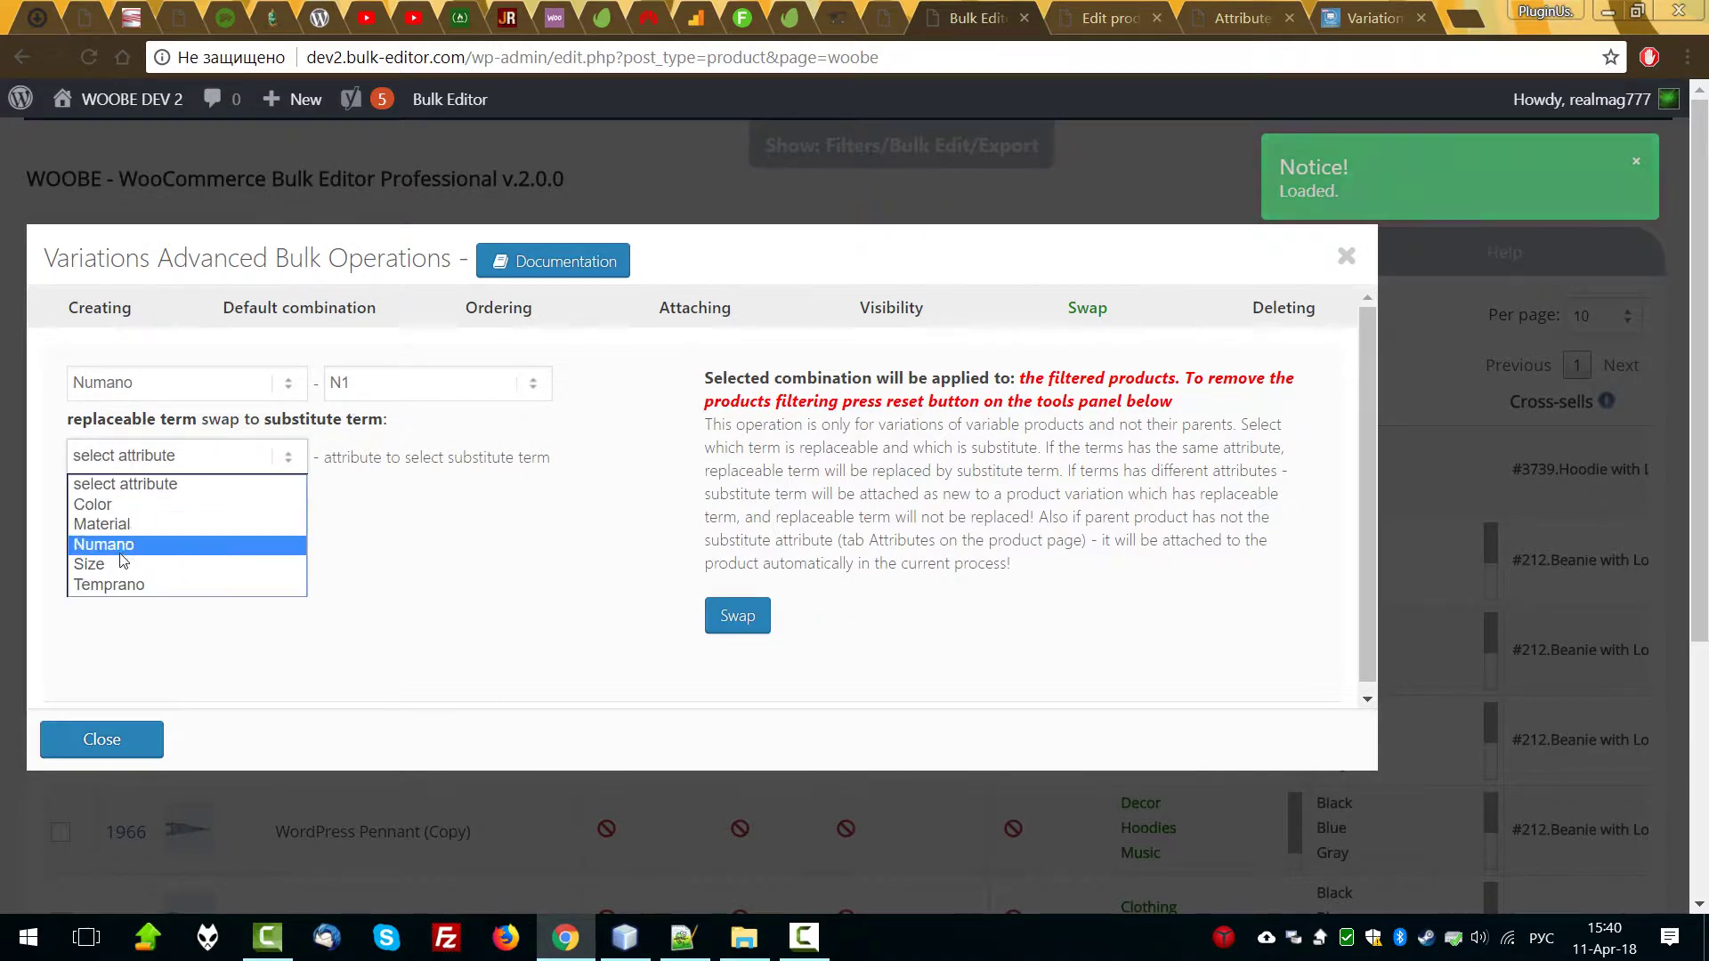
left_click(126, 592)
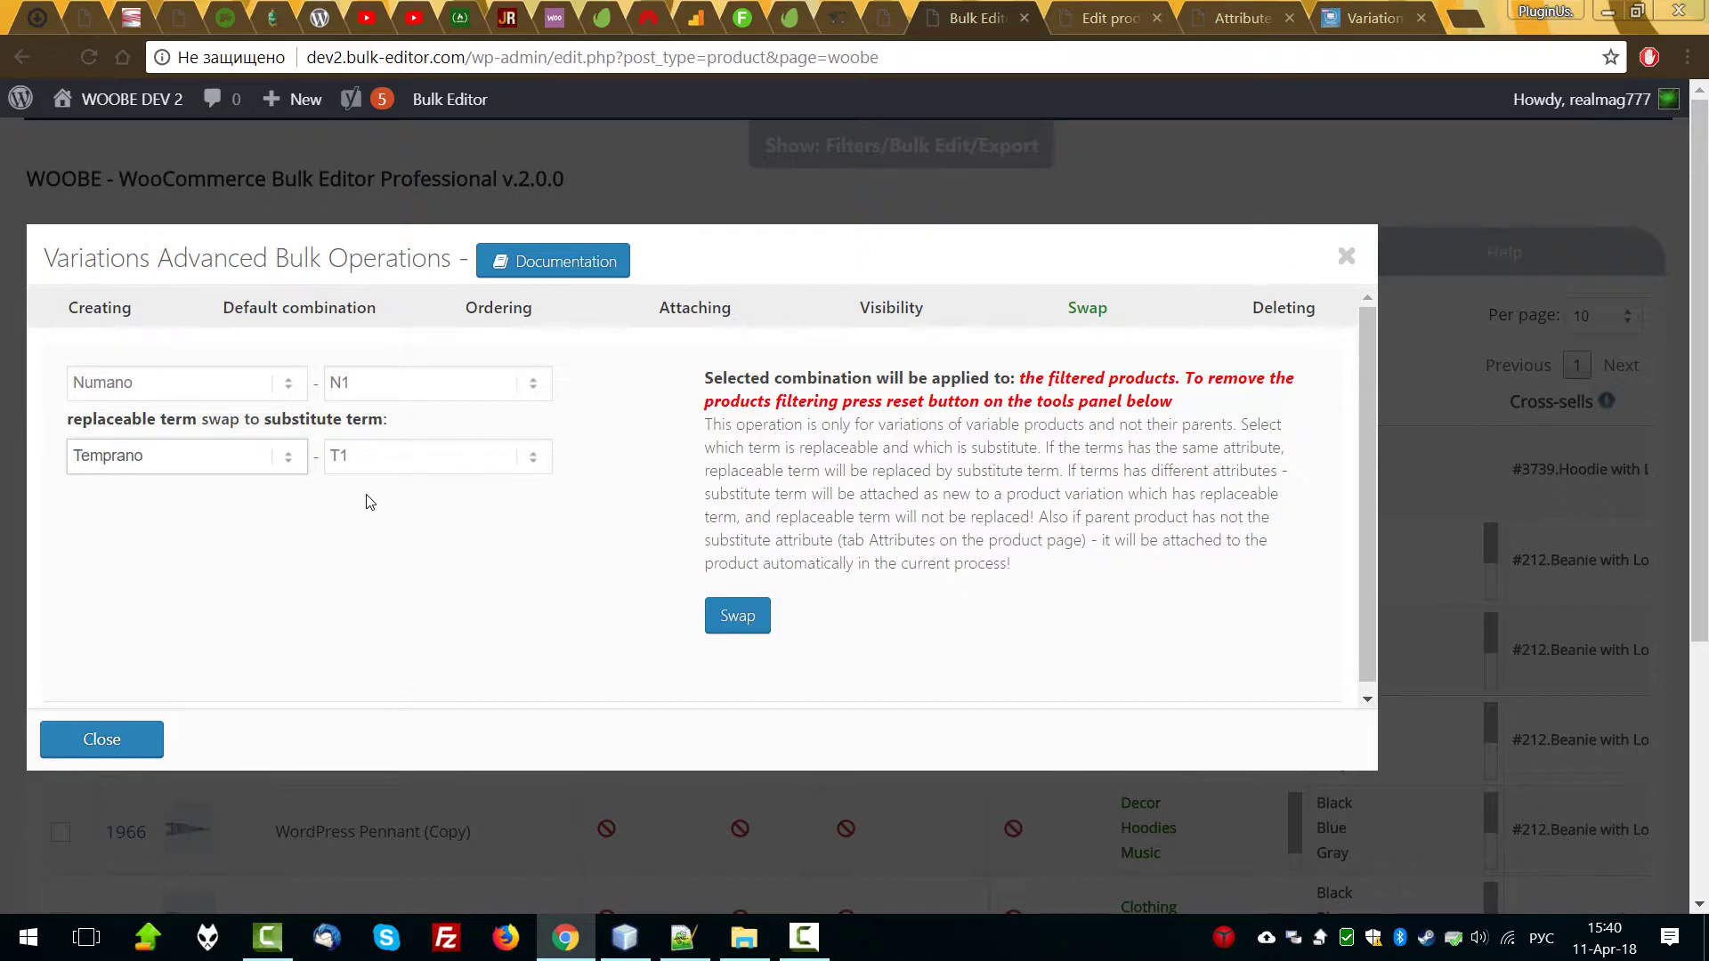
On the Hoodie's edit page, check the Numano term of the Black, Small variation and the product's attribute list before swapping.
left_click(1098, 7)
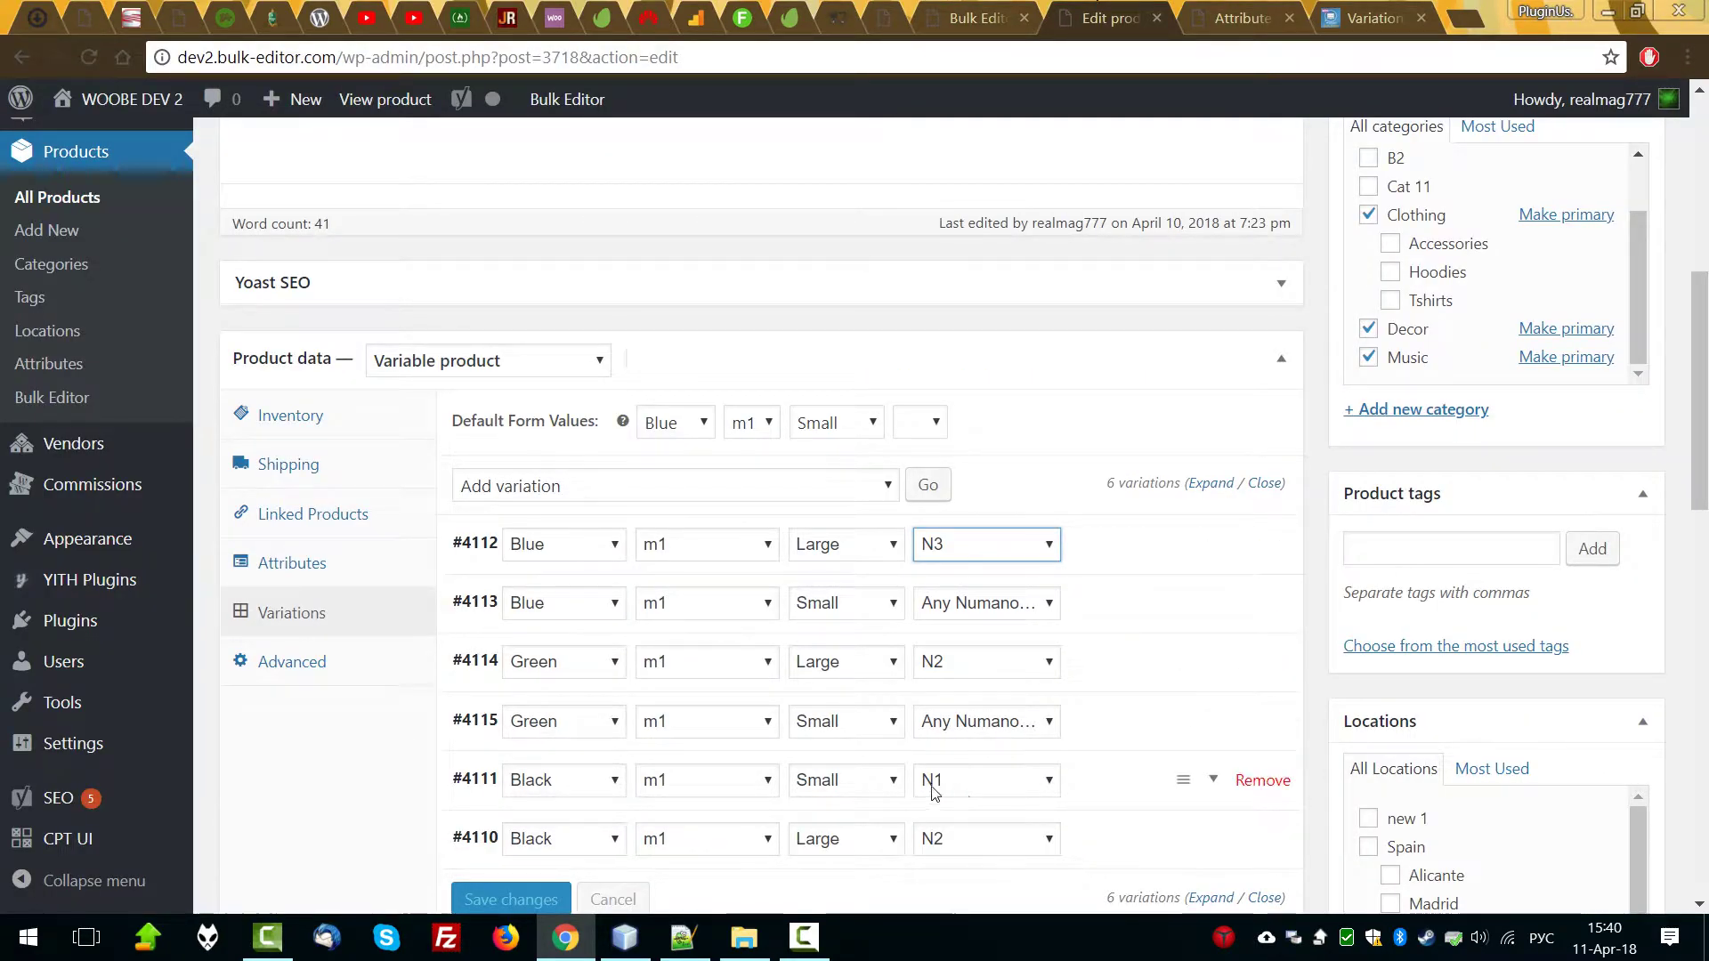
left_click(983, 783)
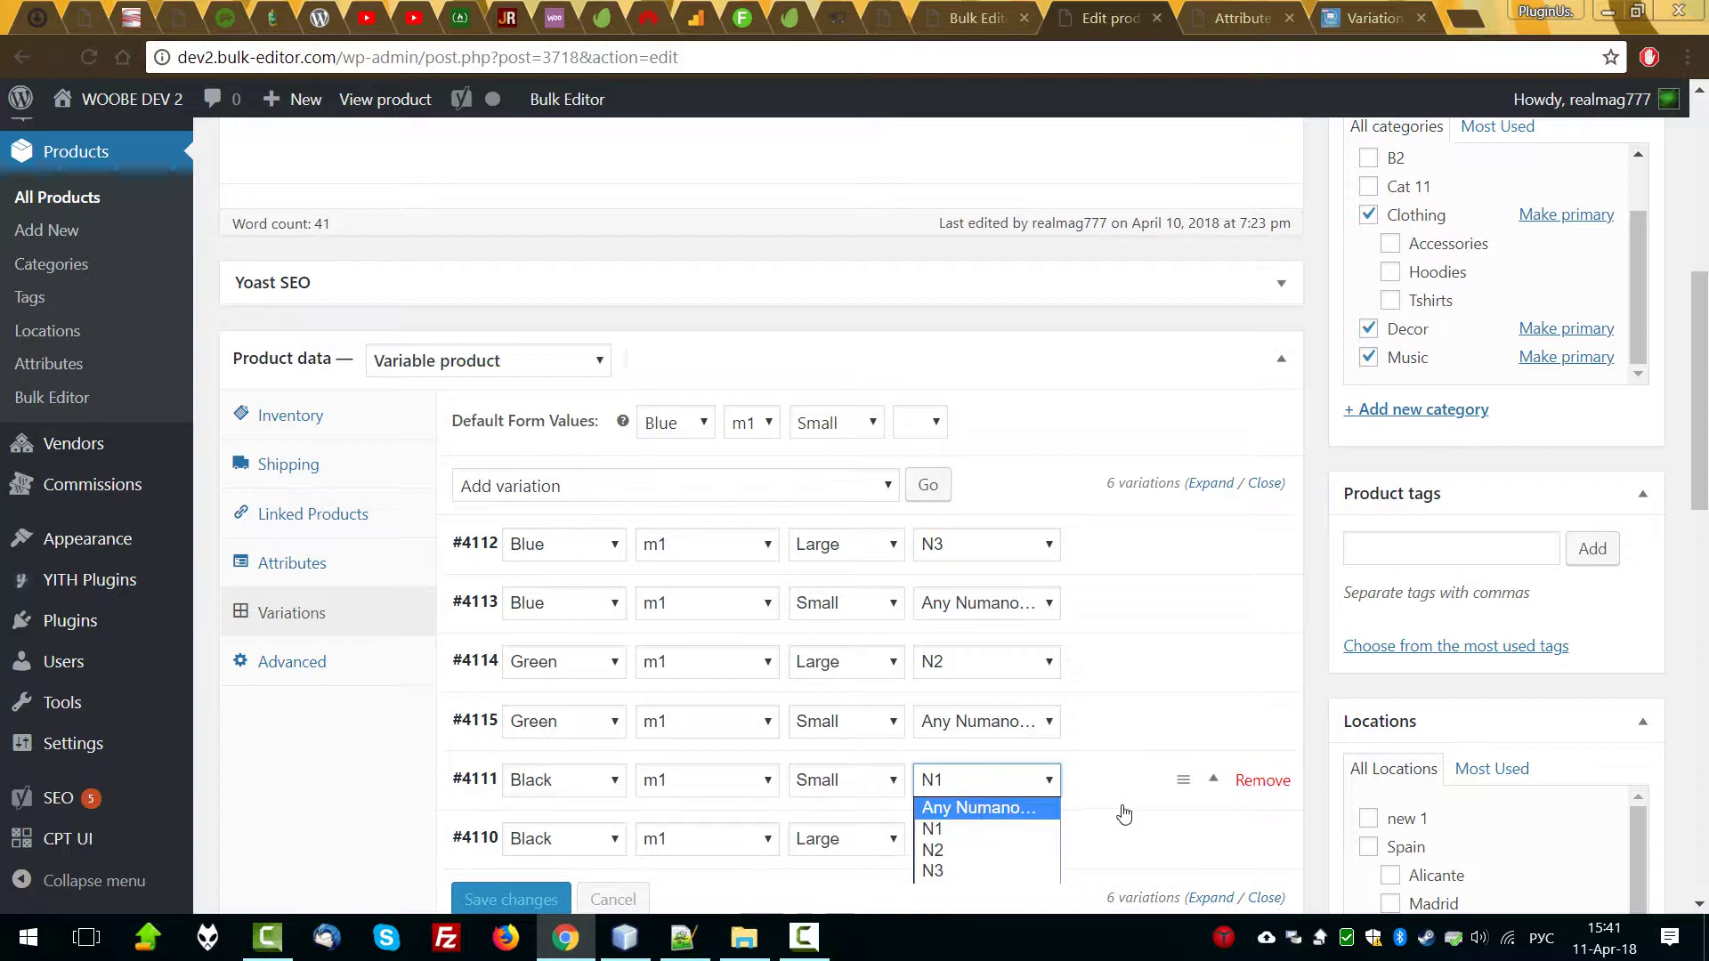
left_click(1333, 692)
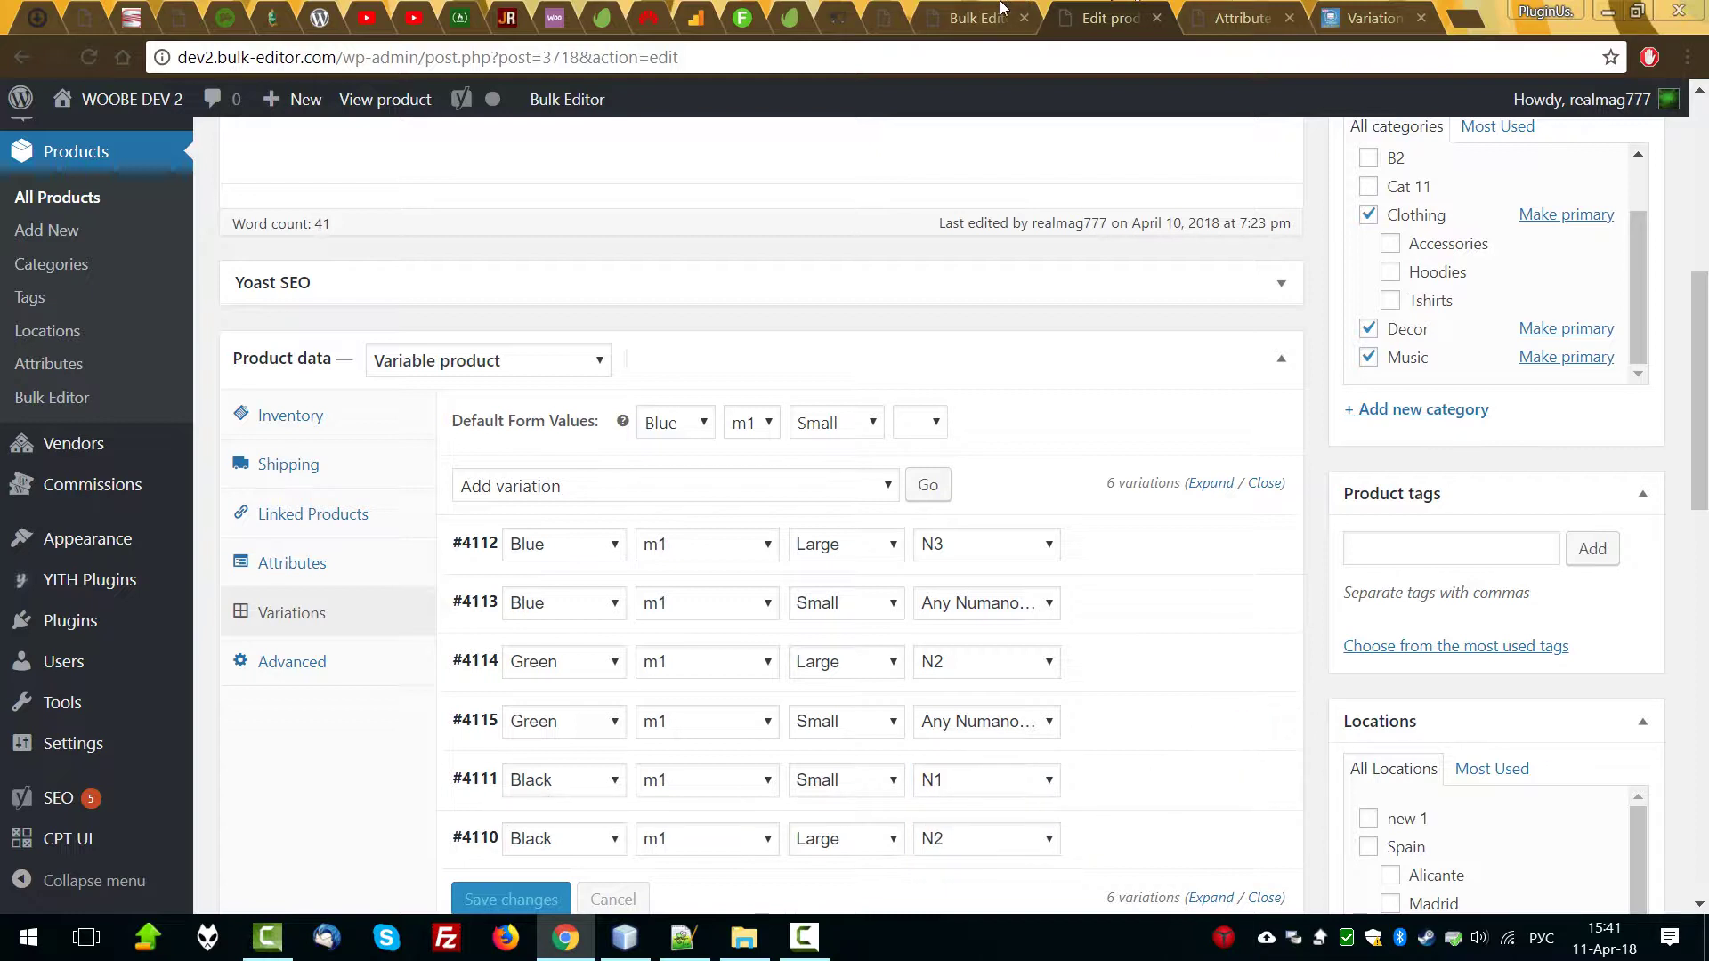
left_click(291, 564)
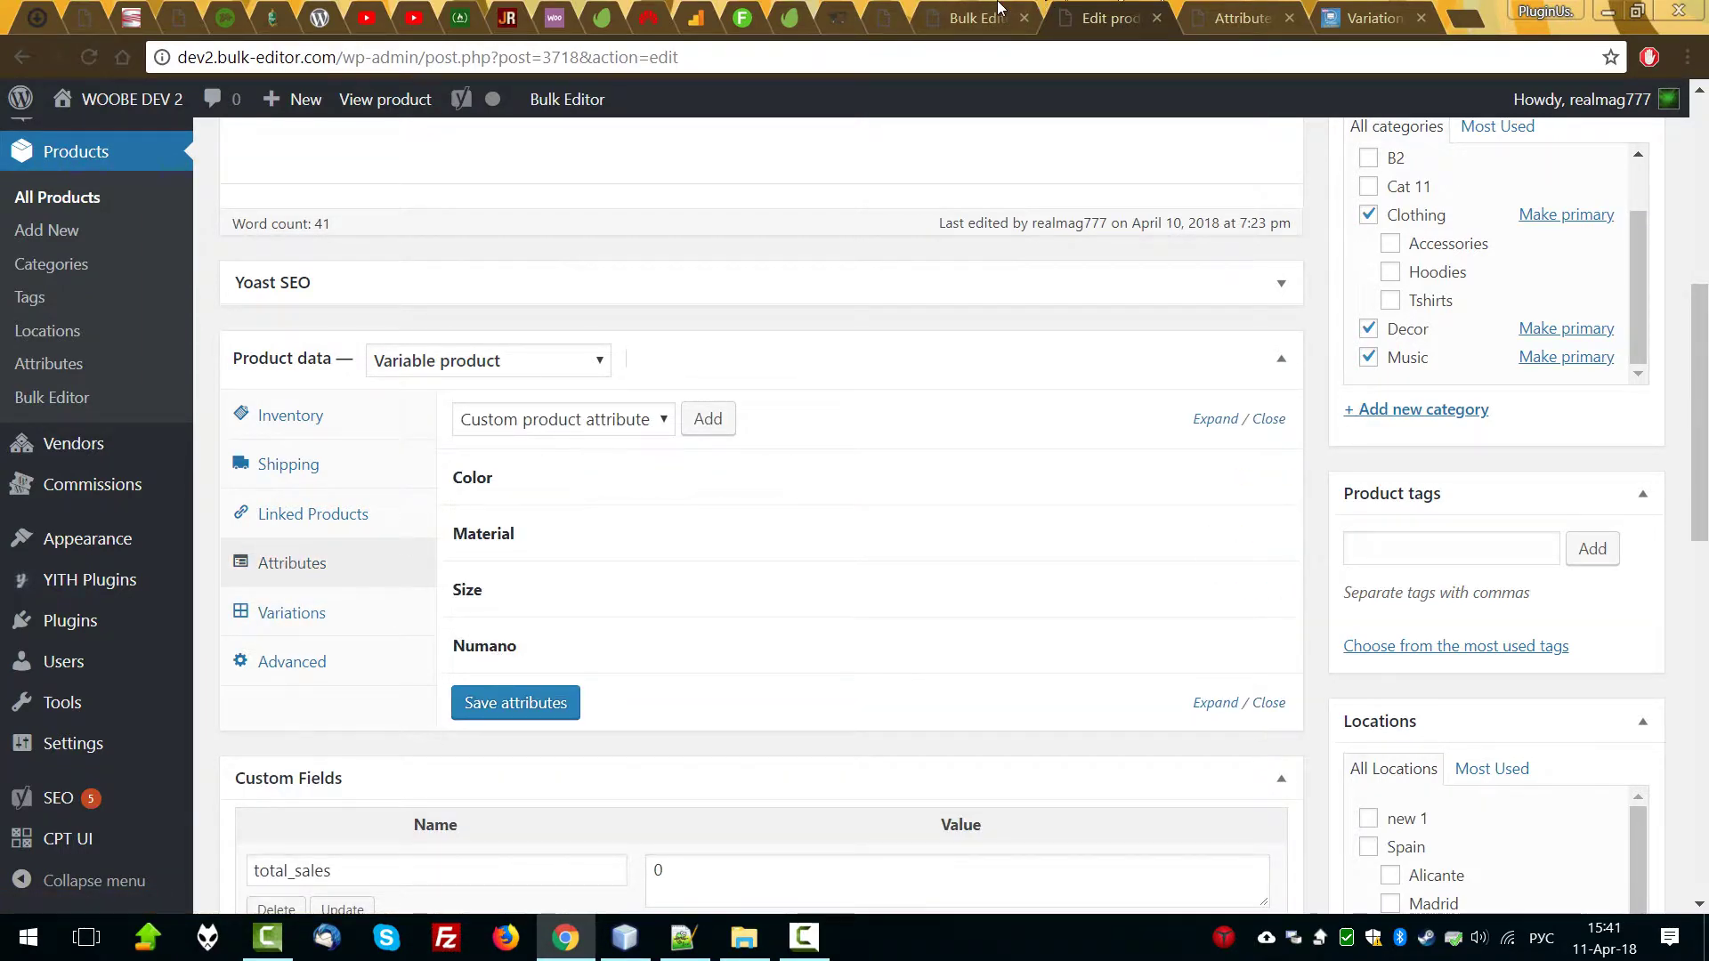
Run the swap of Numano N1 to Temprano T1 on the filtered products and confirm it.
left_click(977, 18)
left_click(754, 623)
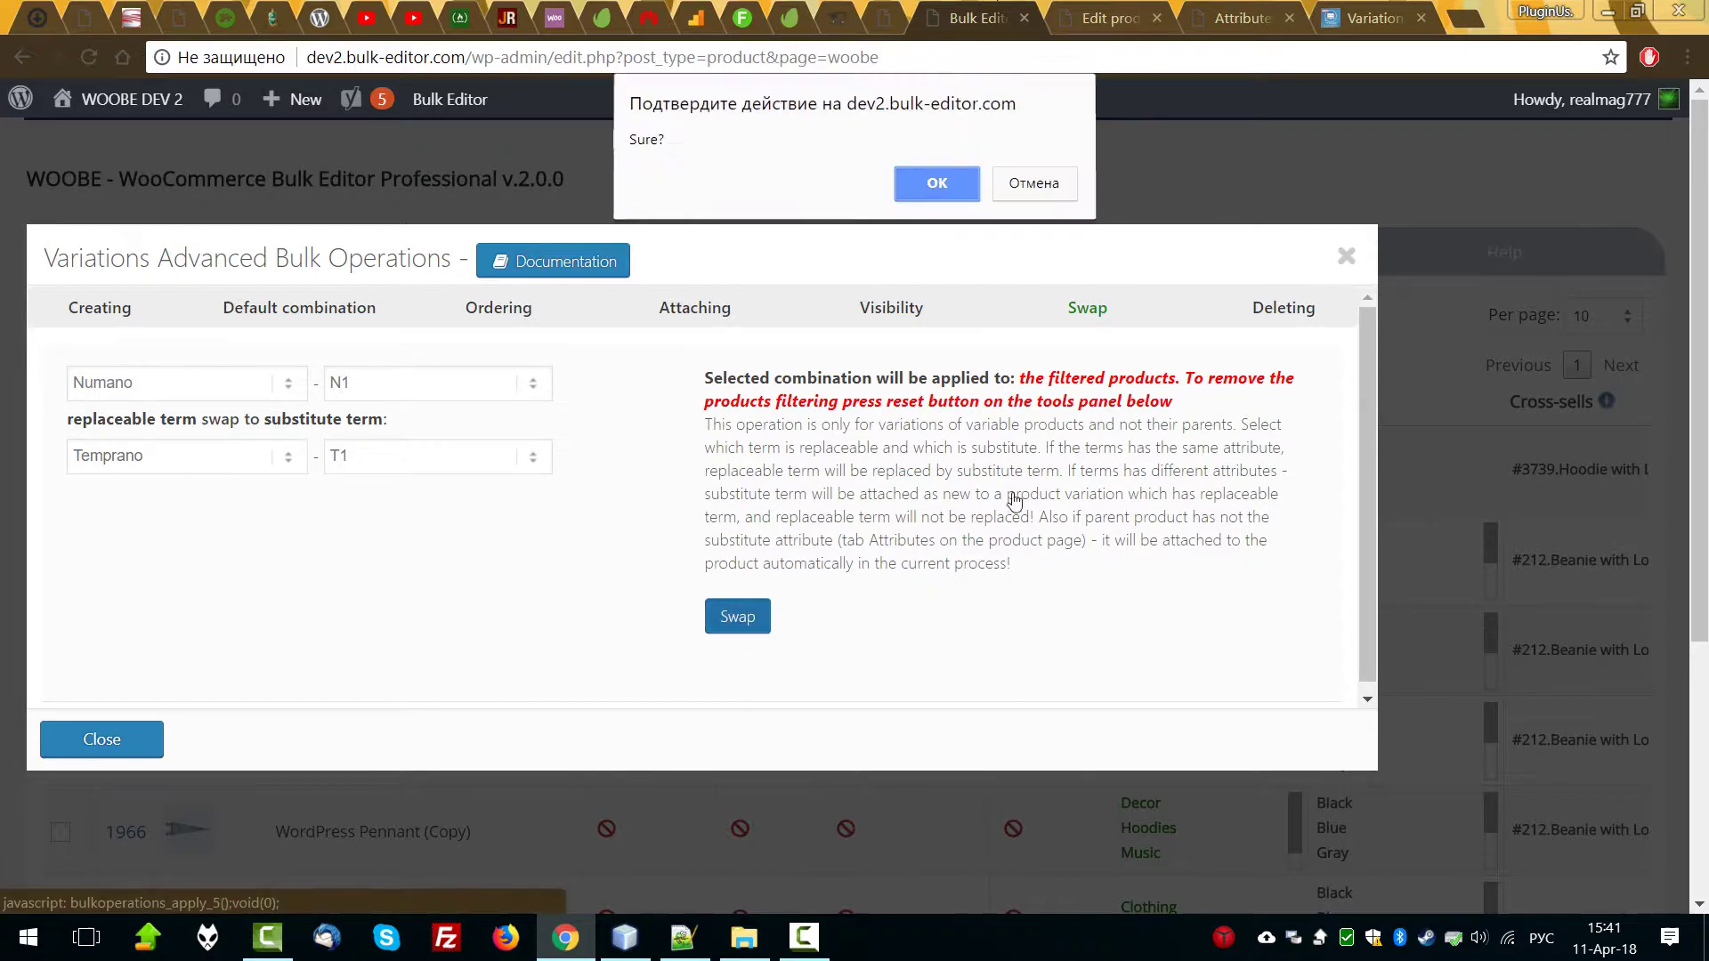
left_click(933, 183)
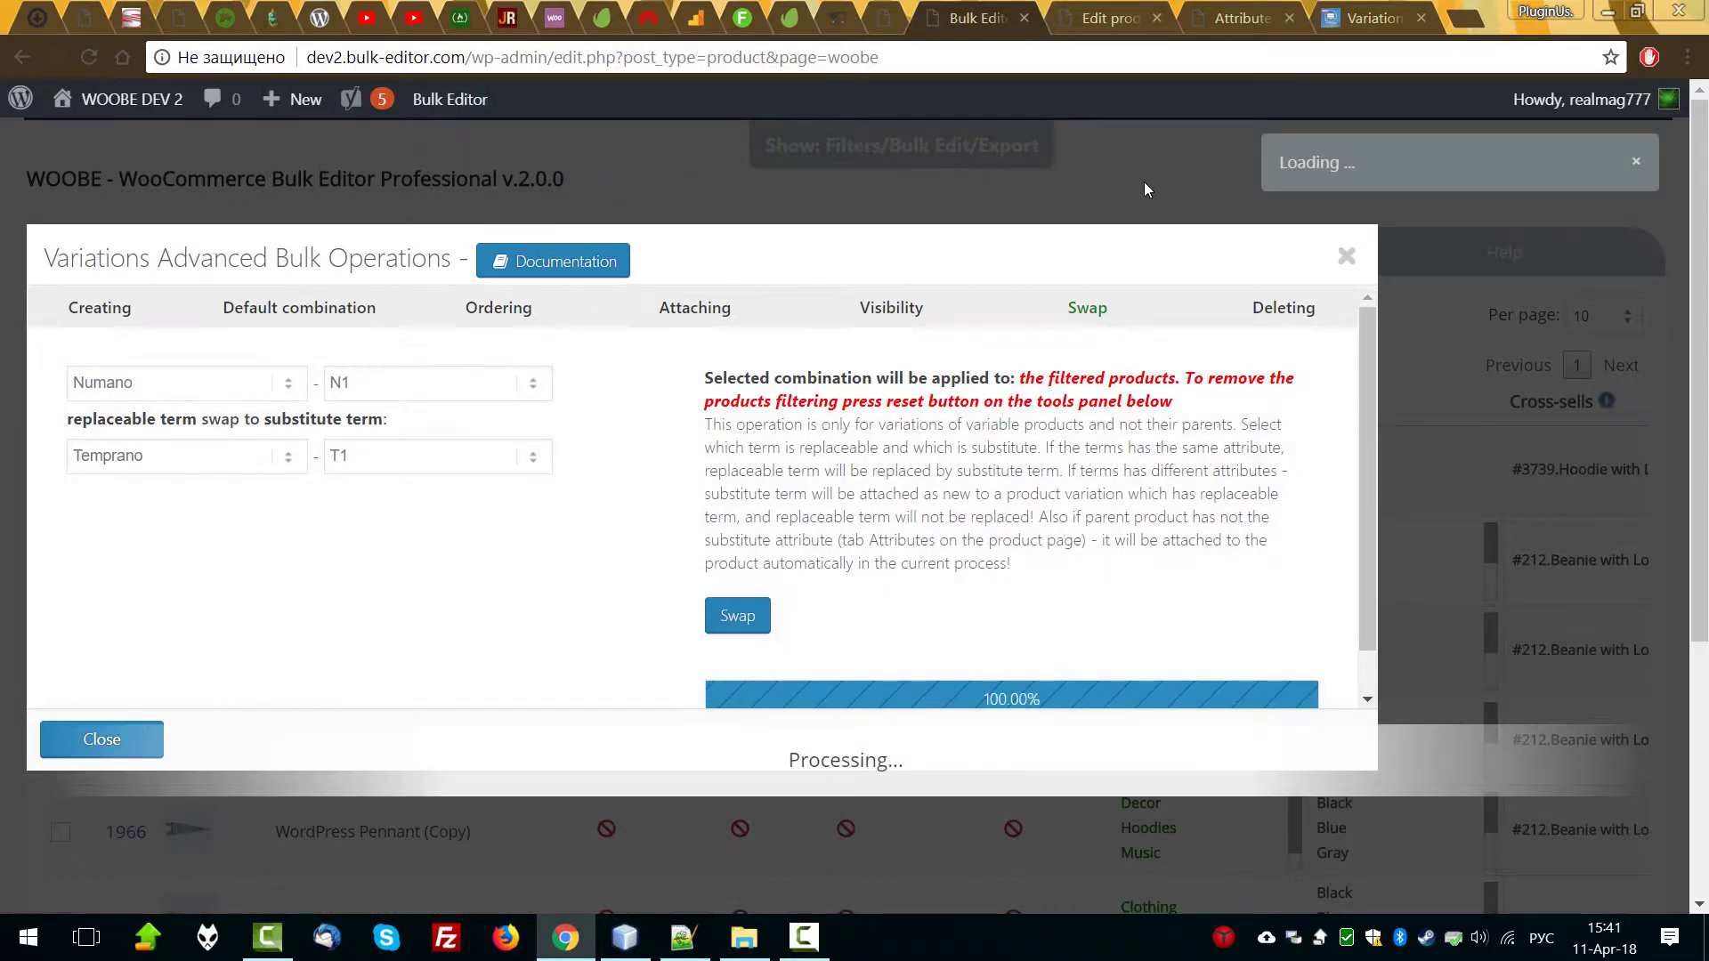
Reload the Hoodie's edit page and examine its Temprano attribute and the terms of all its variations.
left_click(1073, 9)
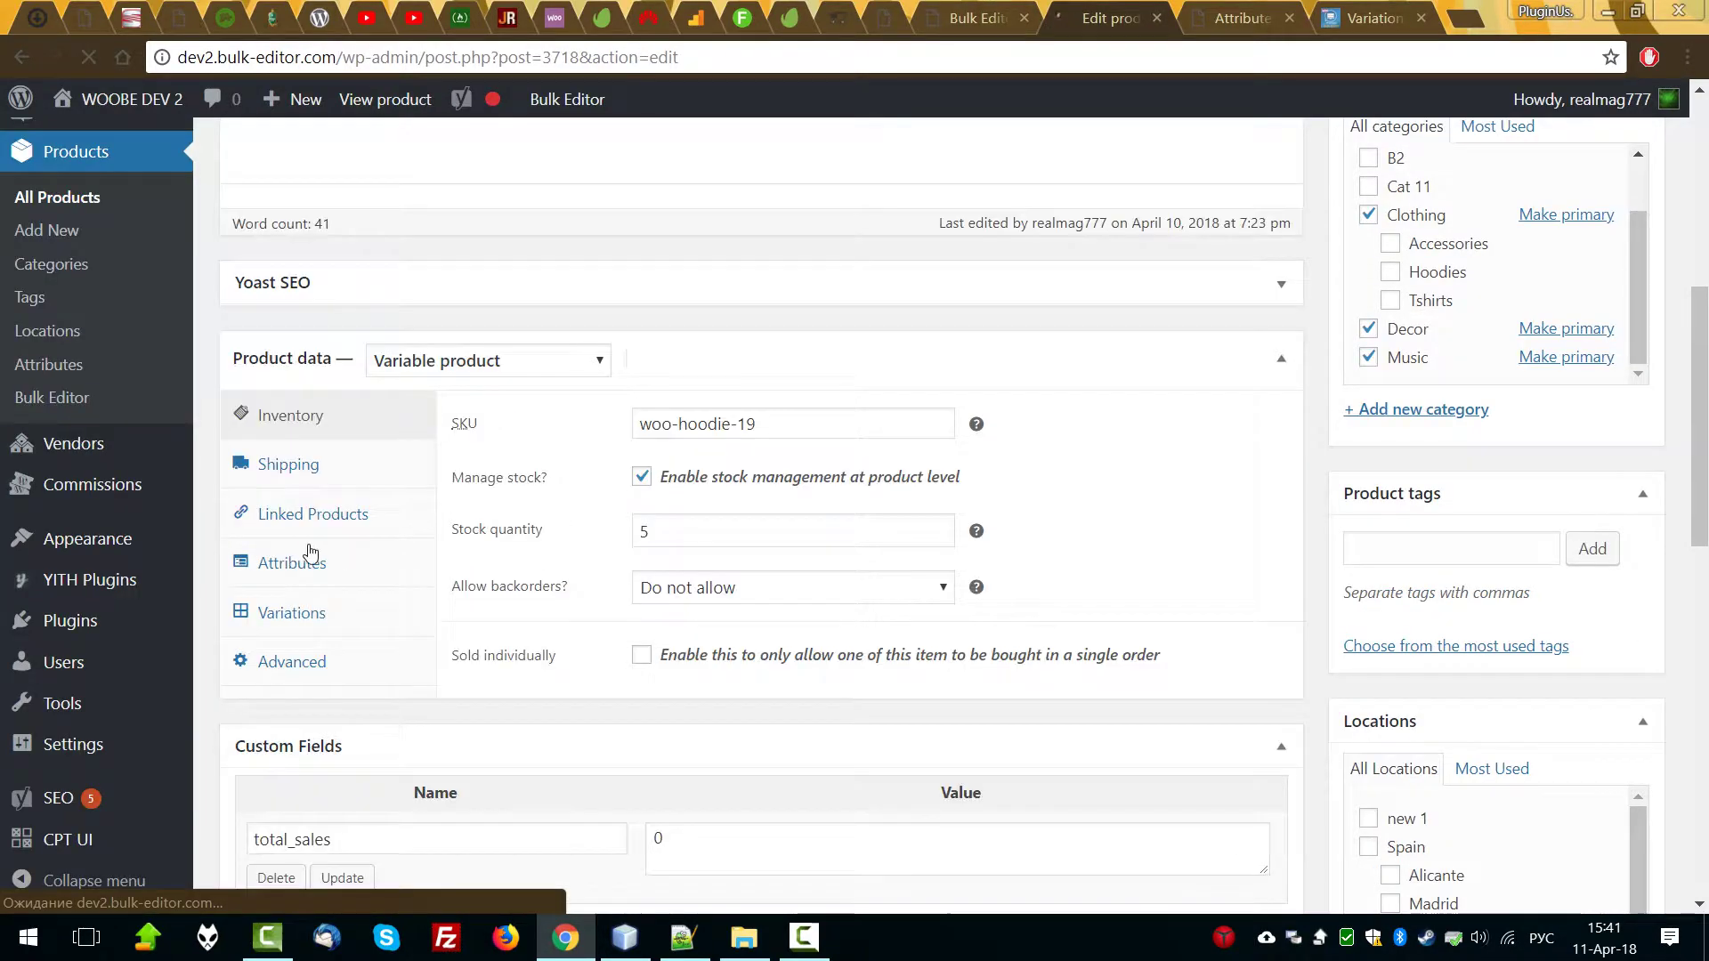
left_click(279, 567)
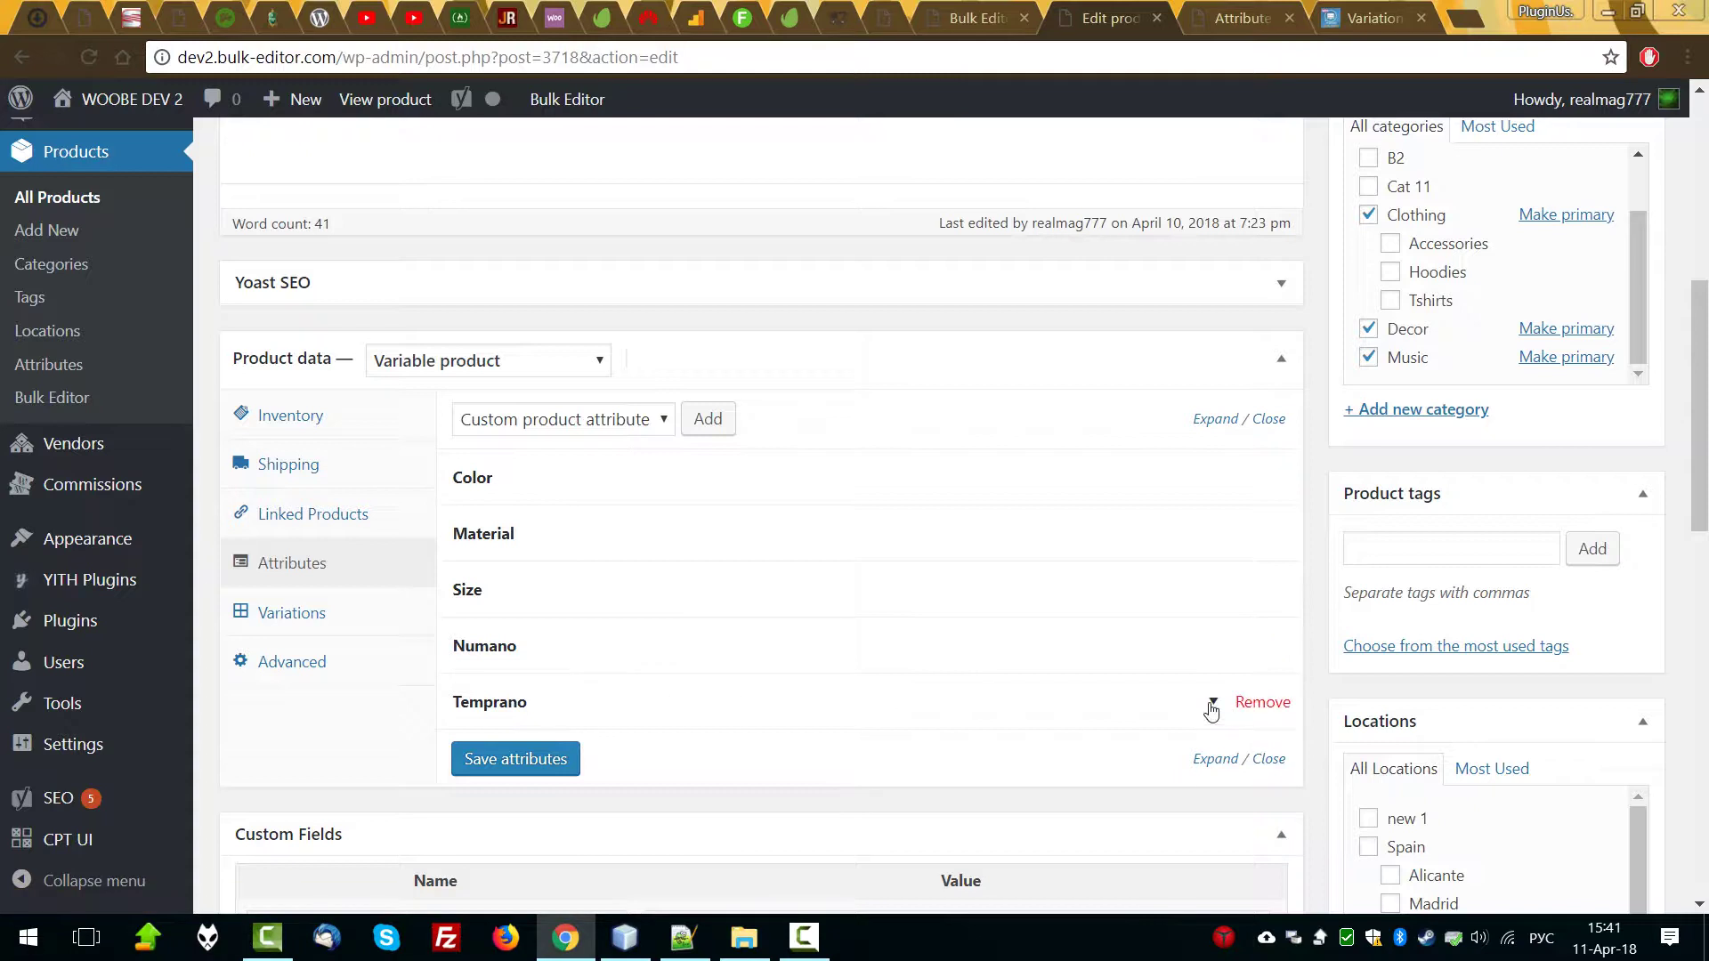
left_click(923, 706)
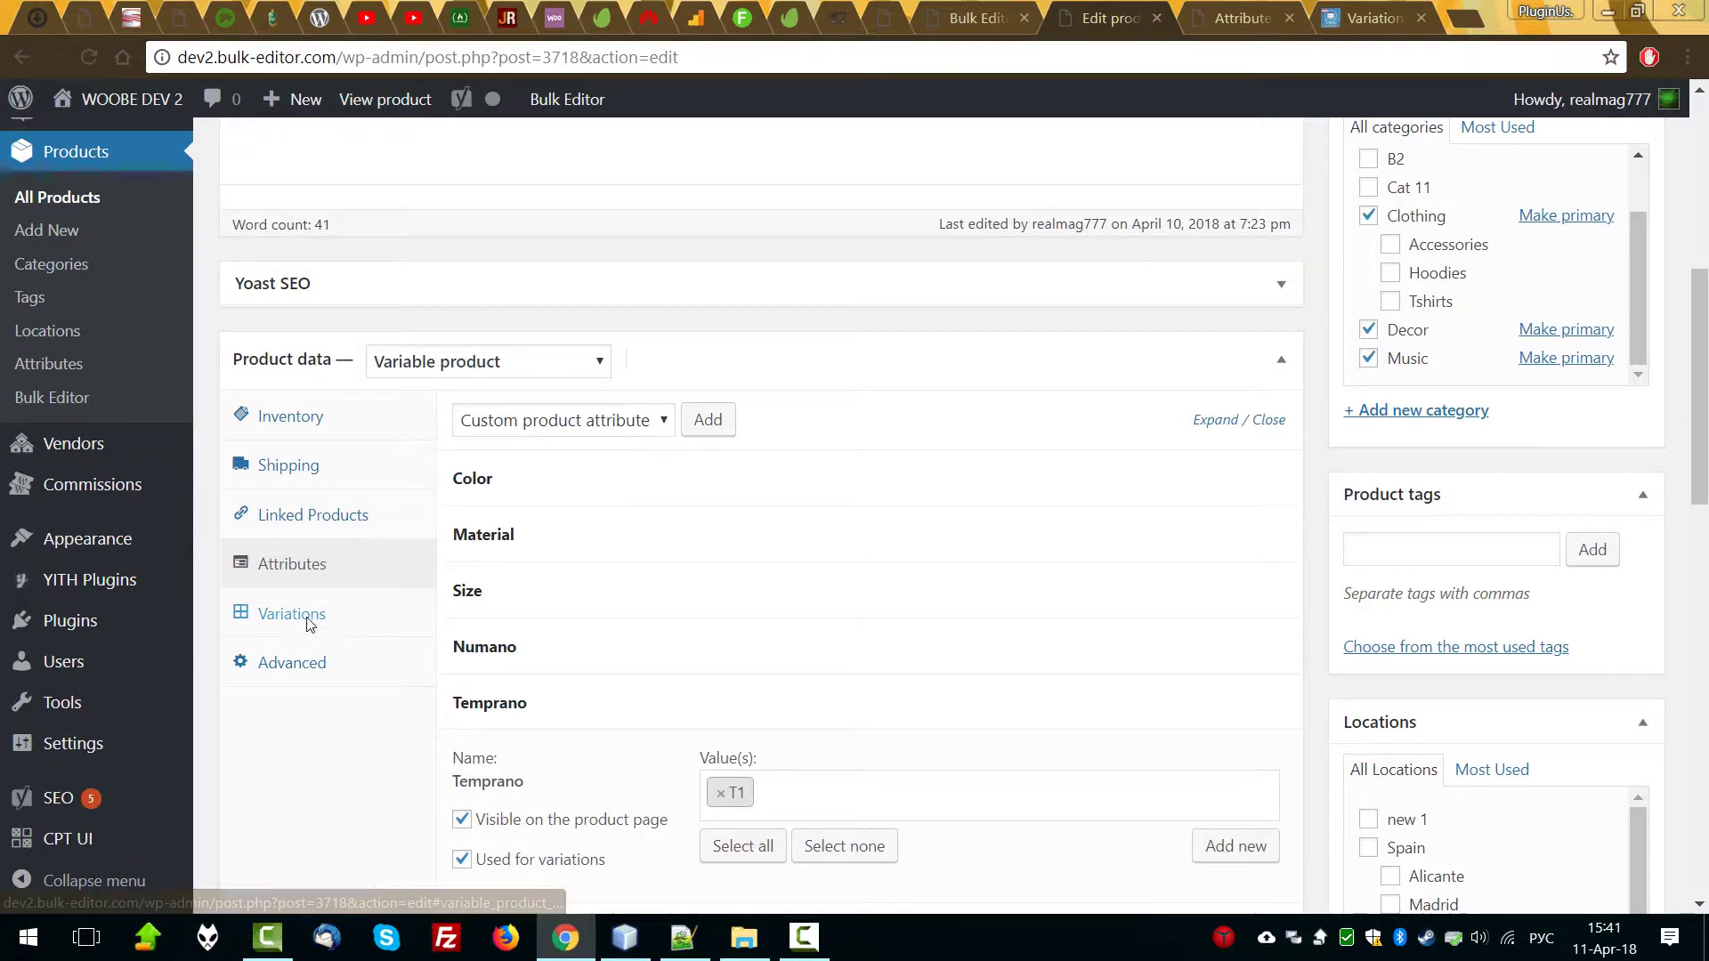
left_click(267, 613)
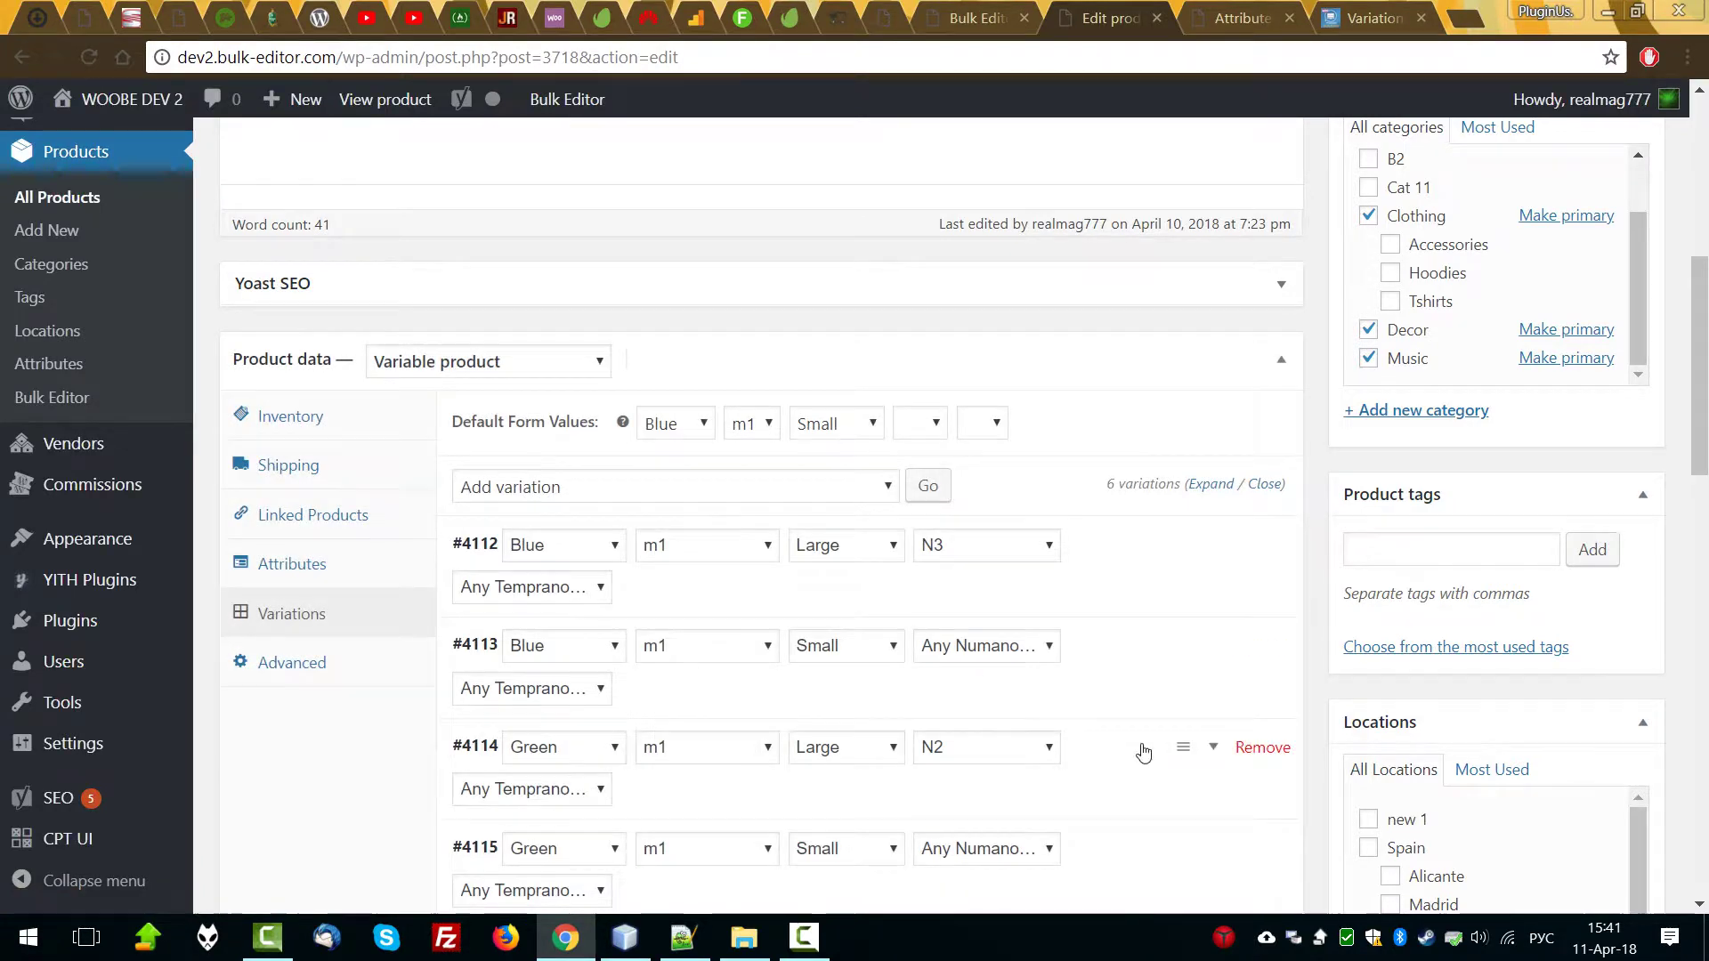
scroll(1144, 752, "down", 1)
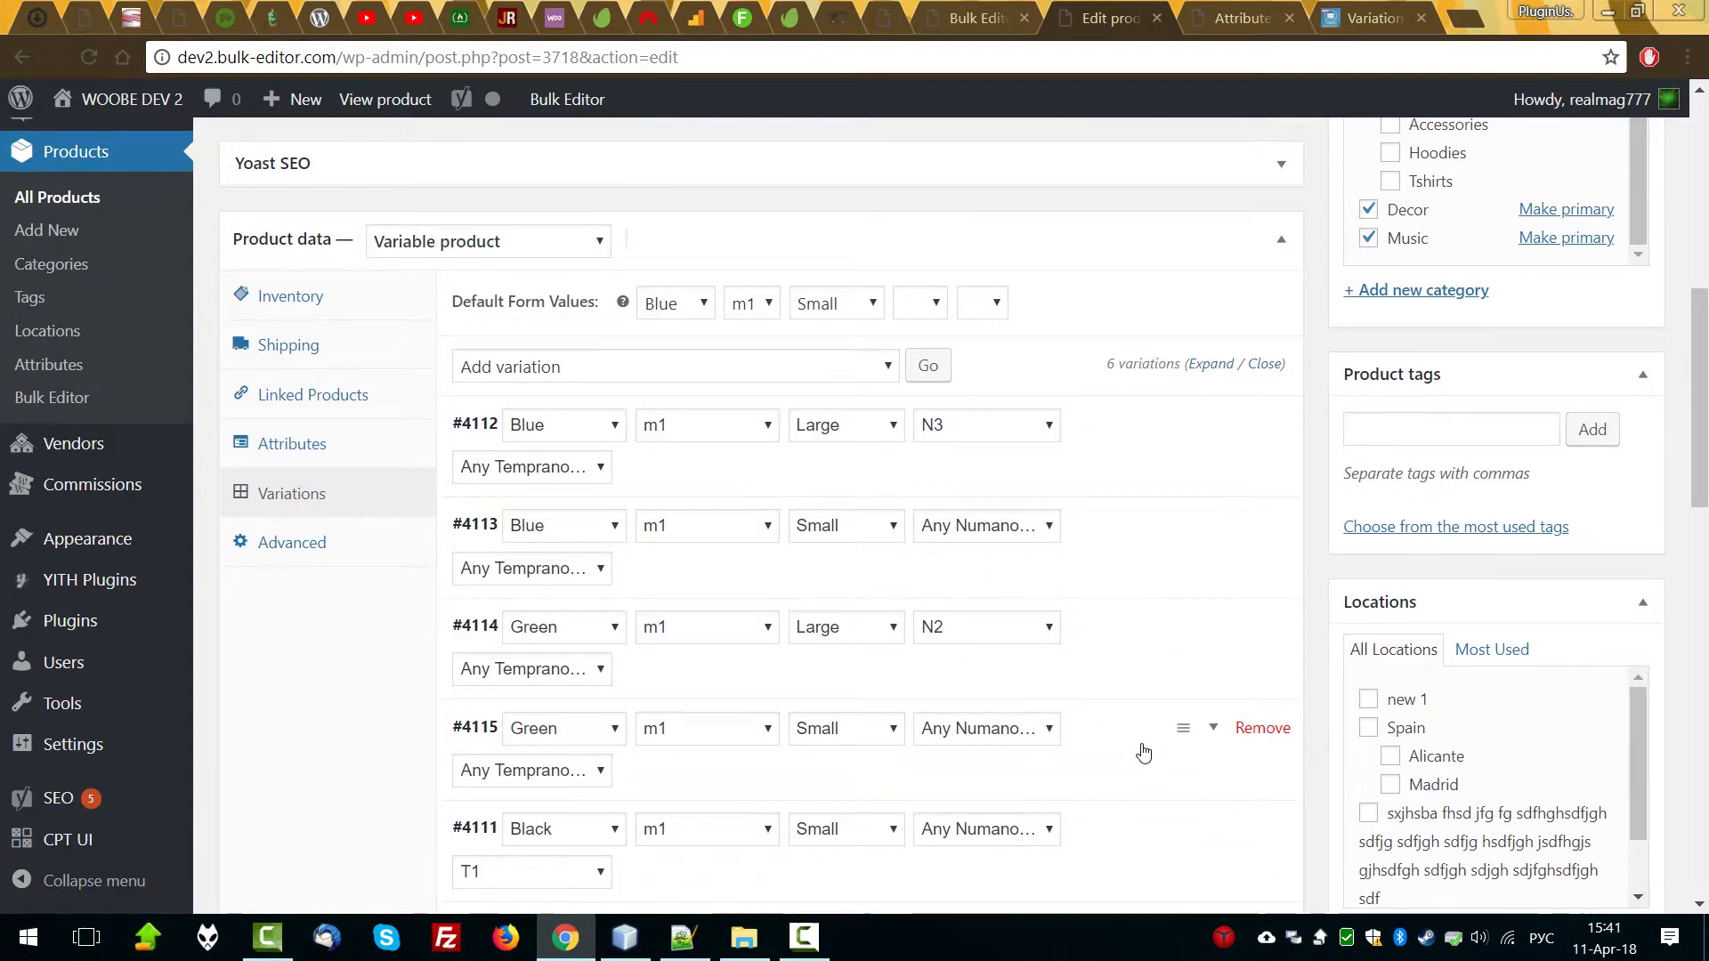
scroll(1143, 752, "down", 1)
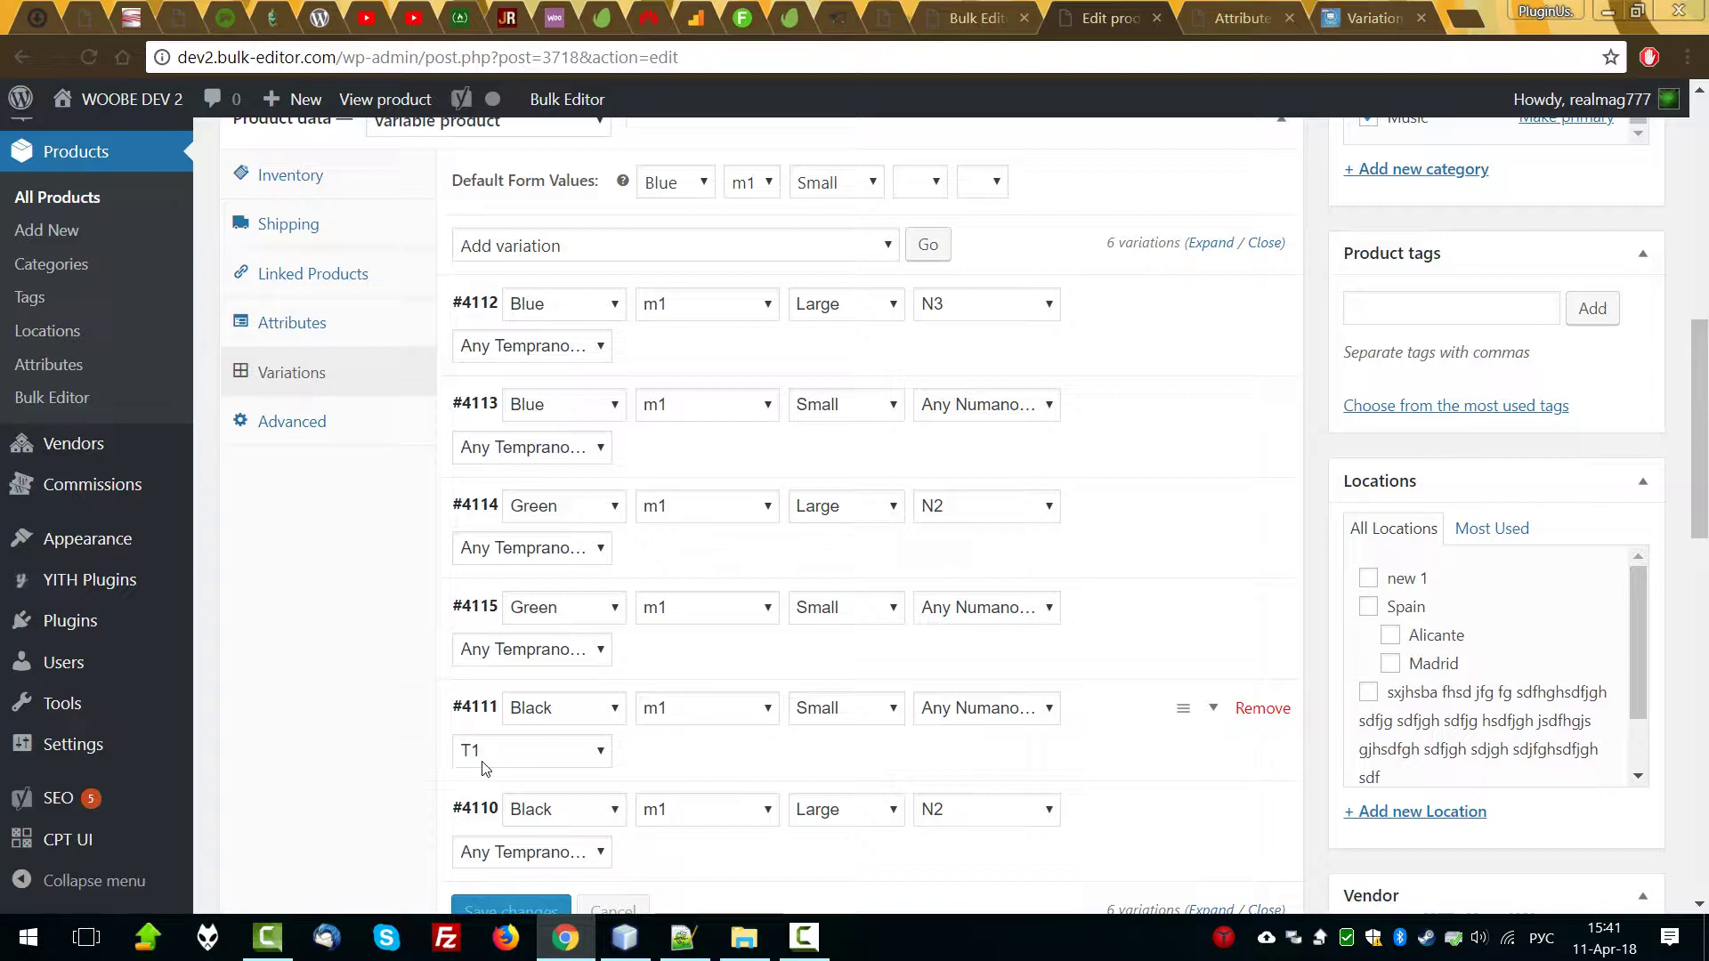
Compare the chosen swap terms with the Hoodie's variations, viewing the Numano options of the Blue, Small variation.
left_click(979, 18)
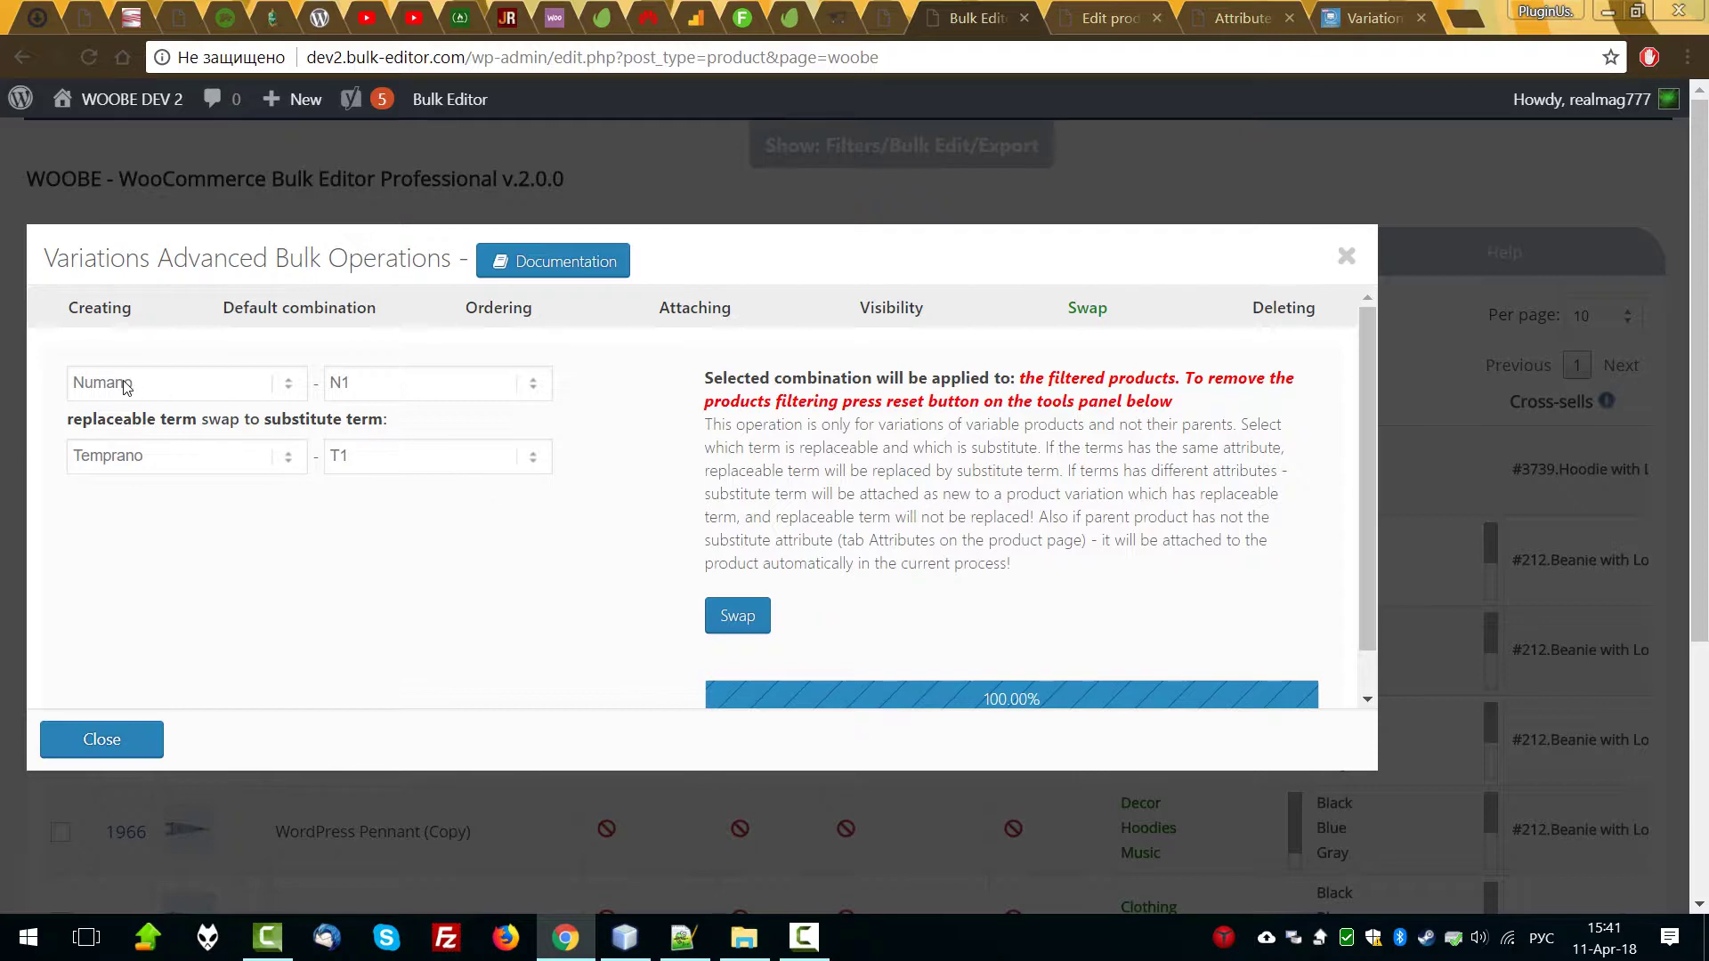
left_click(1083, 11)
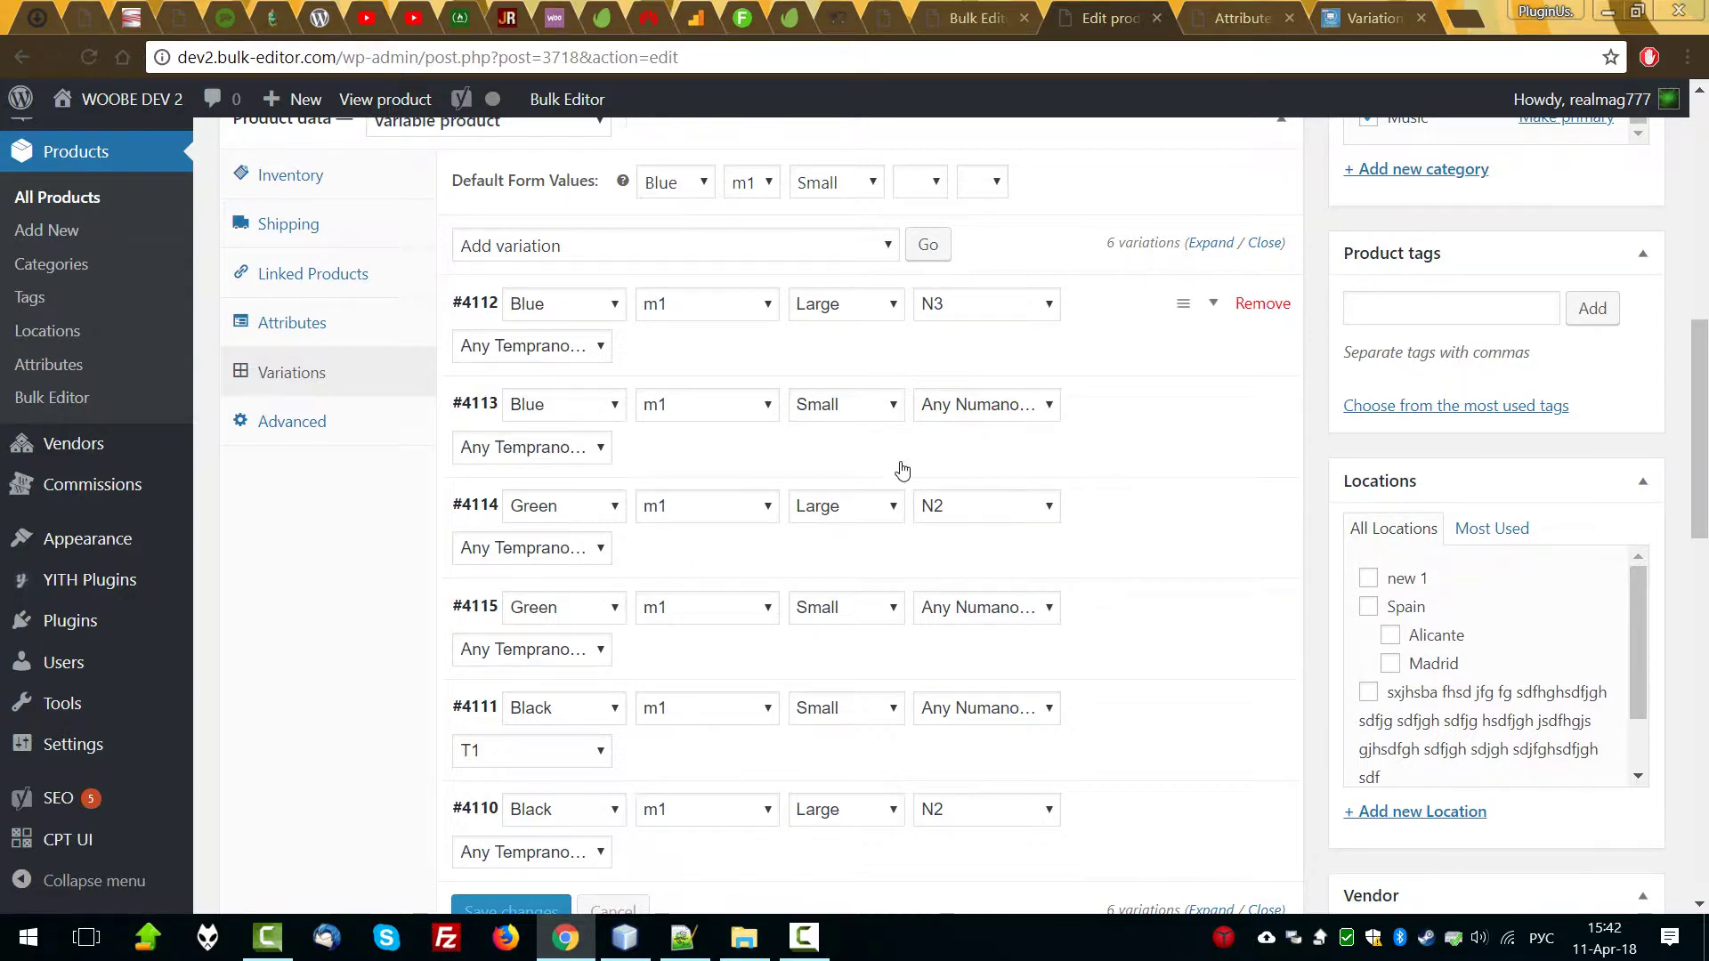
left_click(964, 411)
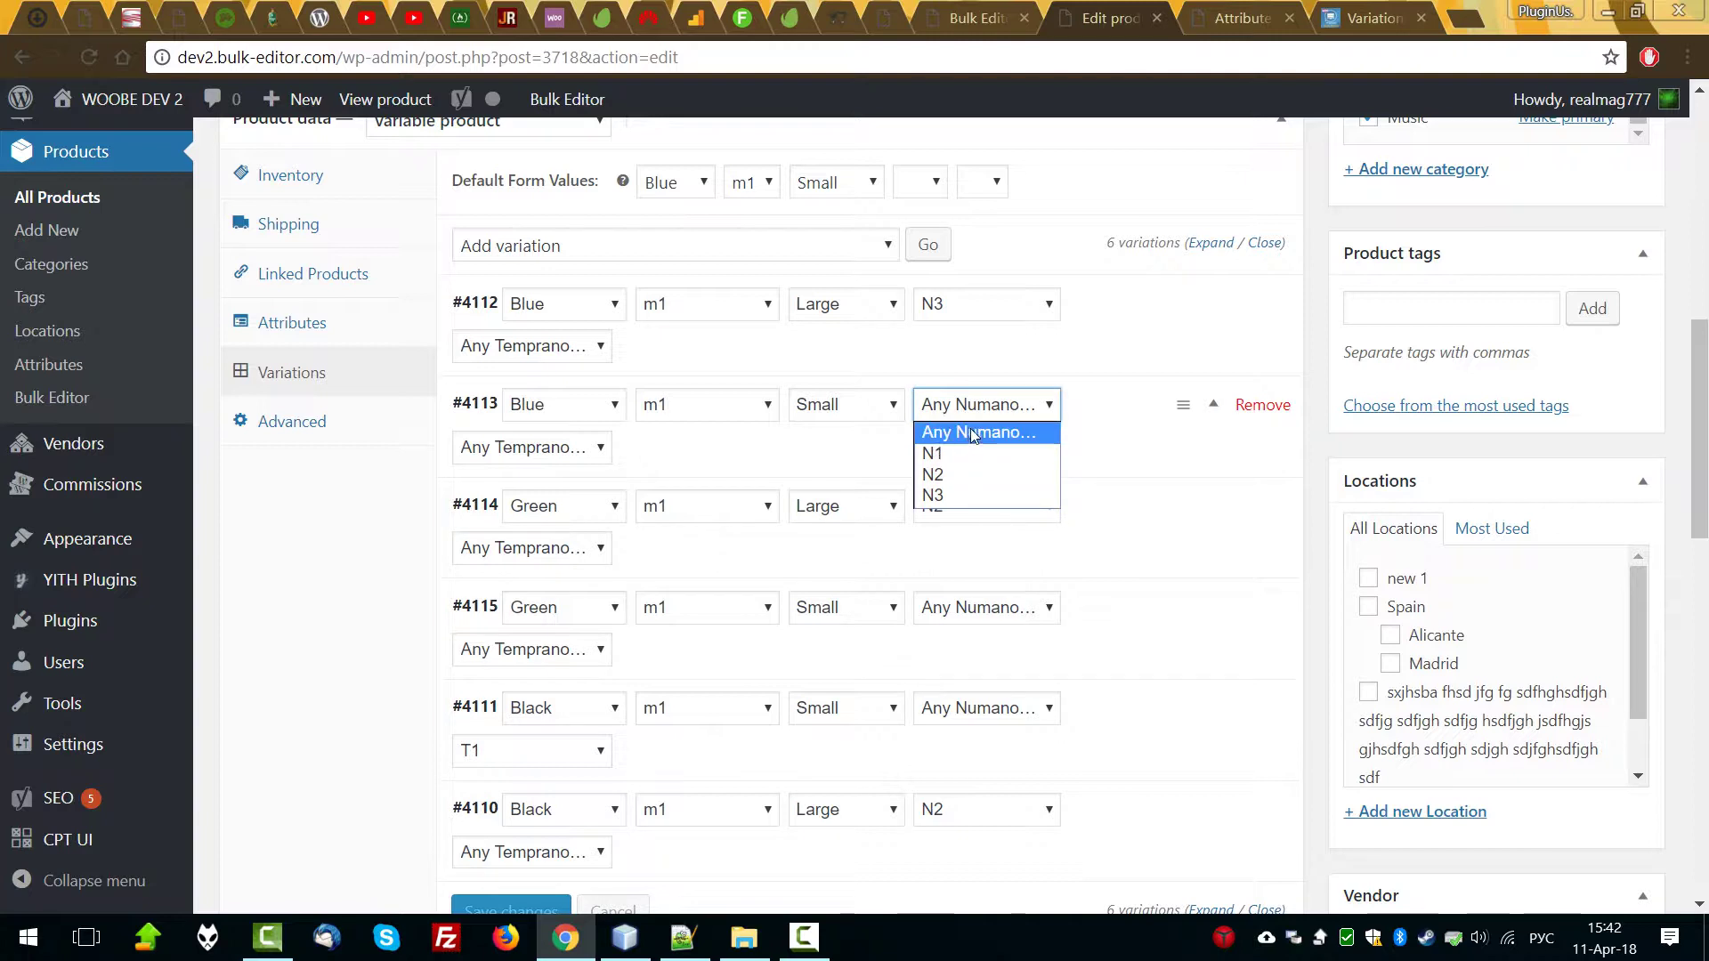
Close the advanced bulk operations, find the Numano column with "num" in the Bulk Editor settings, enable it and save all settings.
left_click(967, 11)
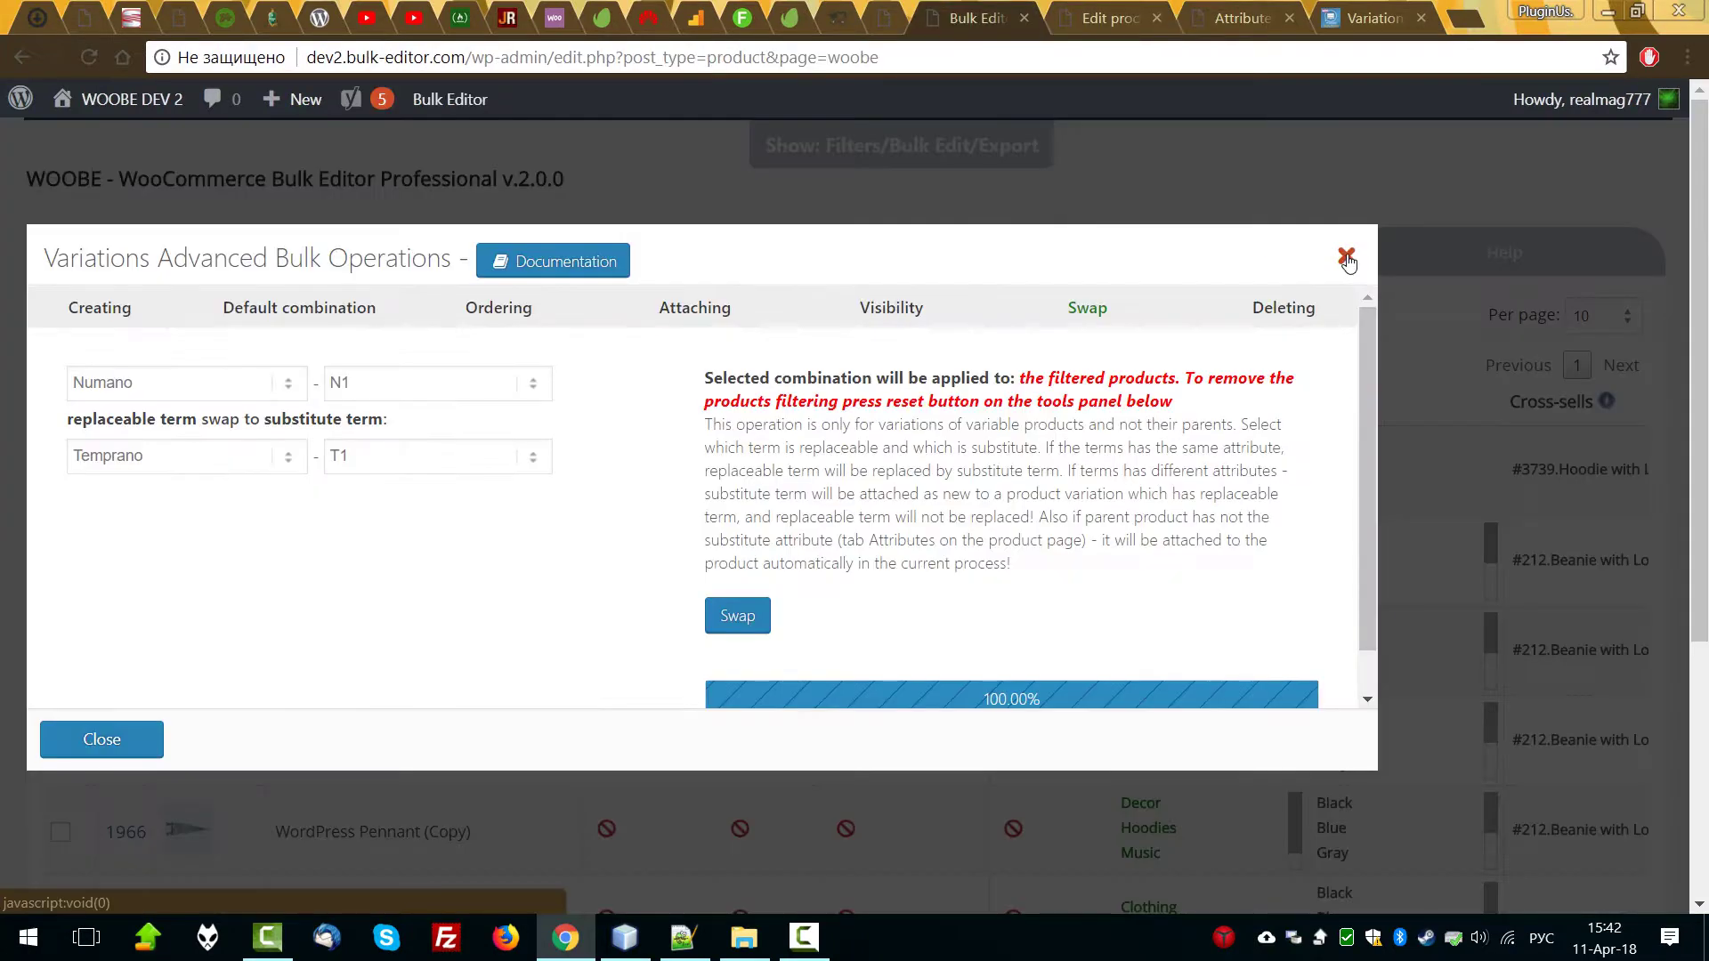
left_click(1346, 260)
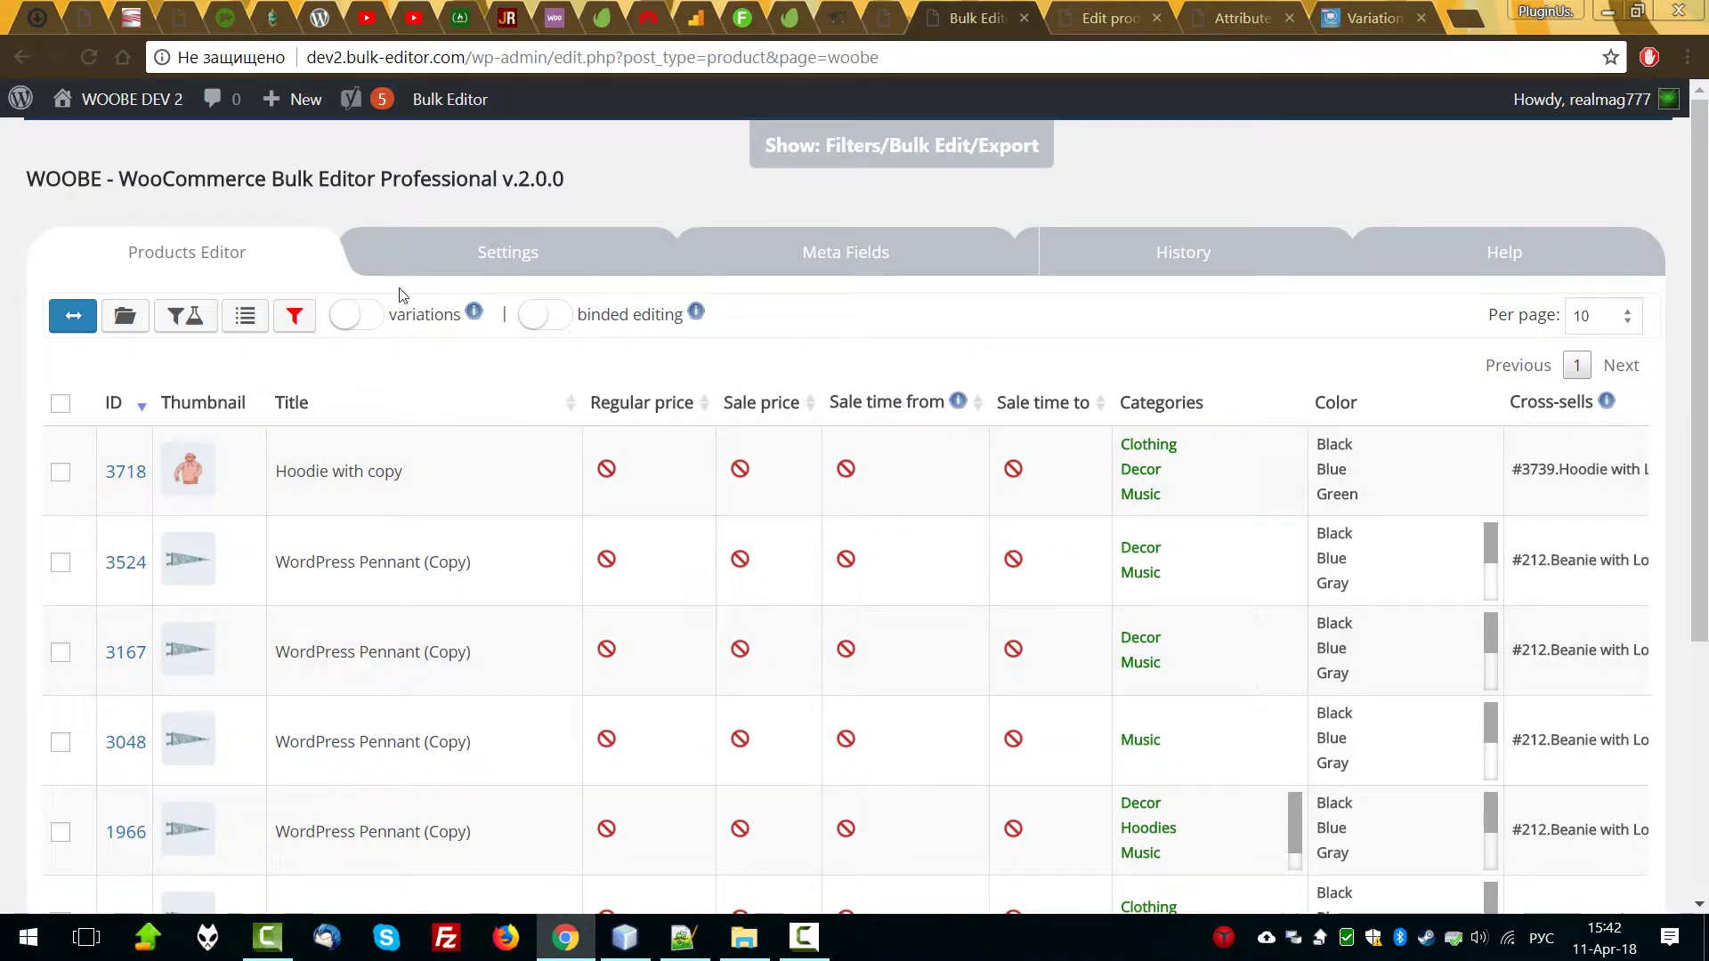
left_click(463, 256)
left_click(237, 382)
key("alt+shift")
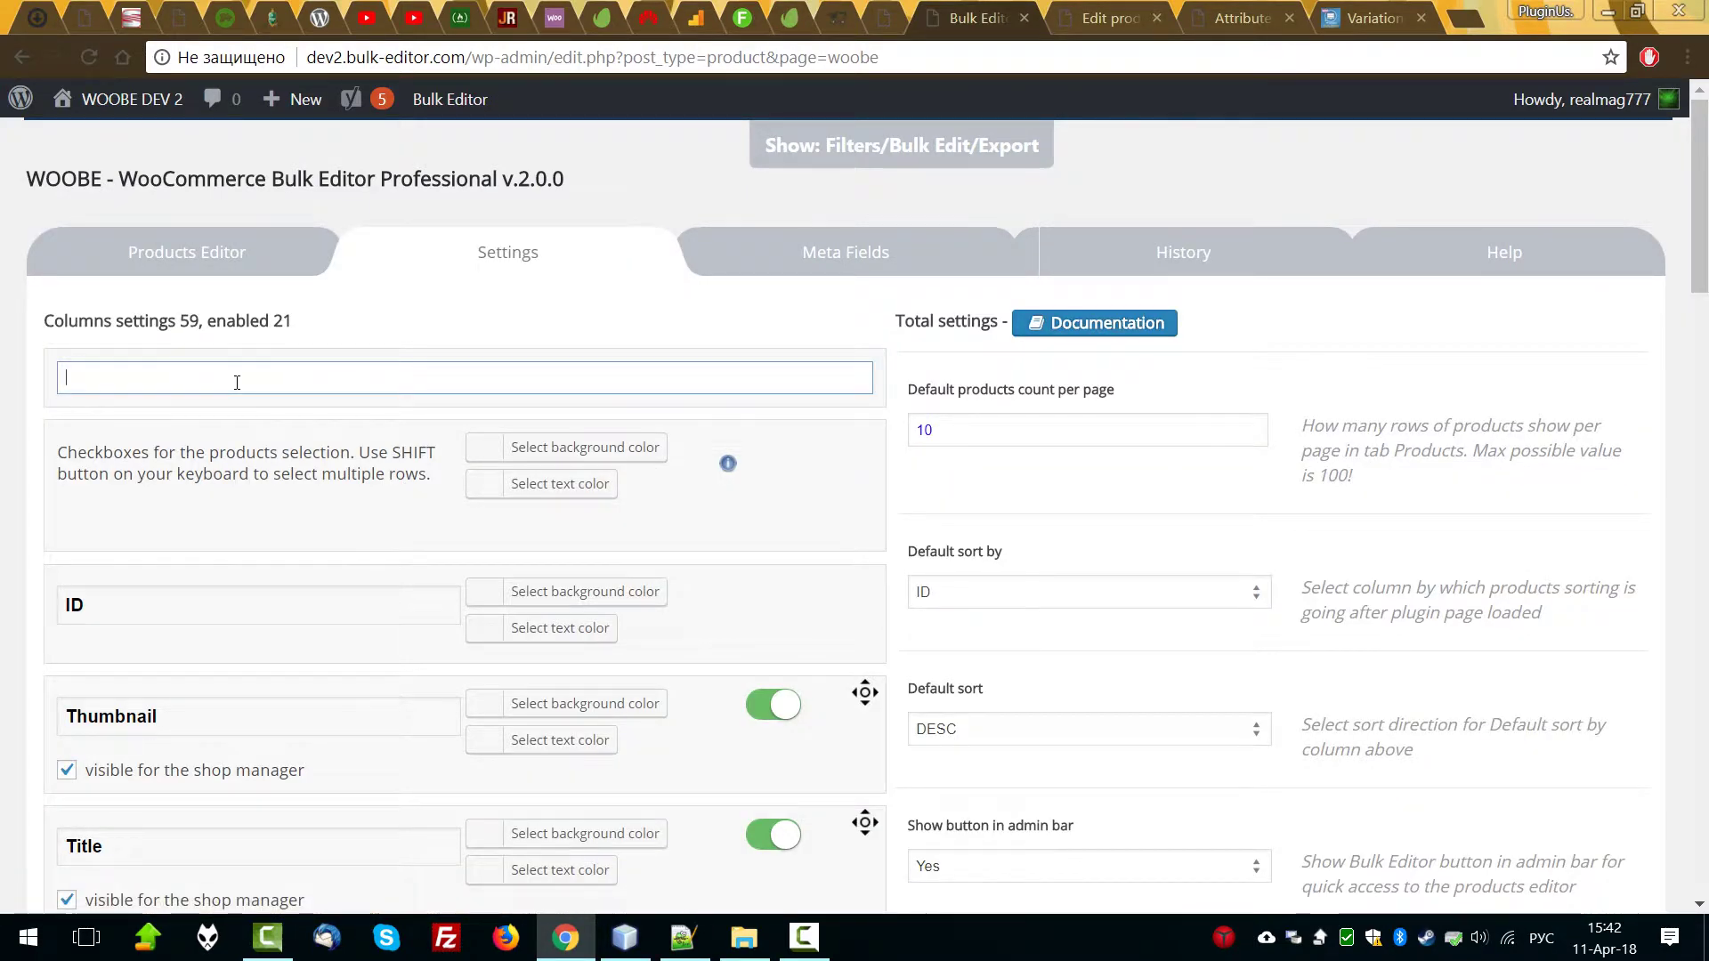
type("num")
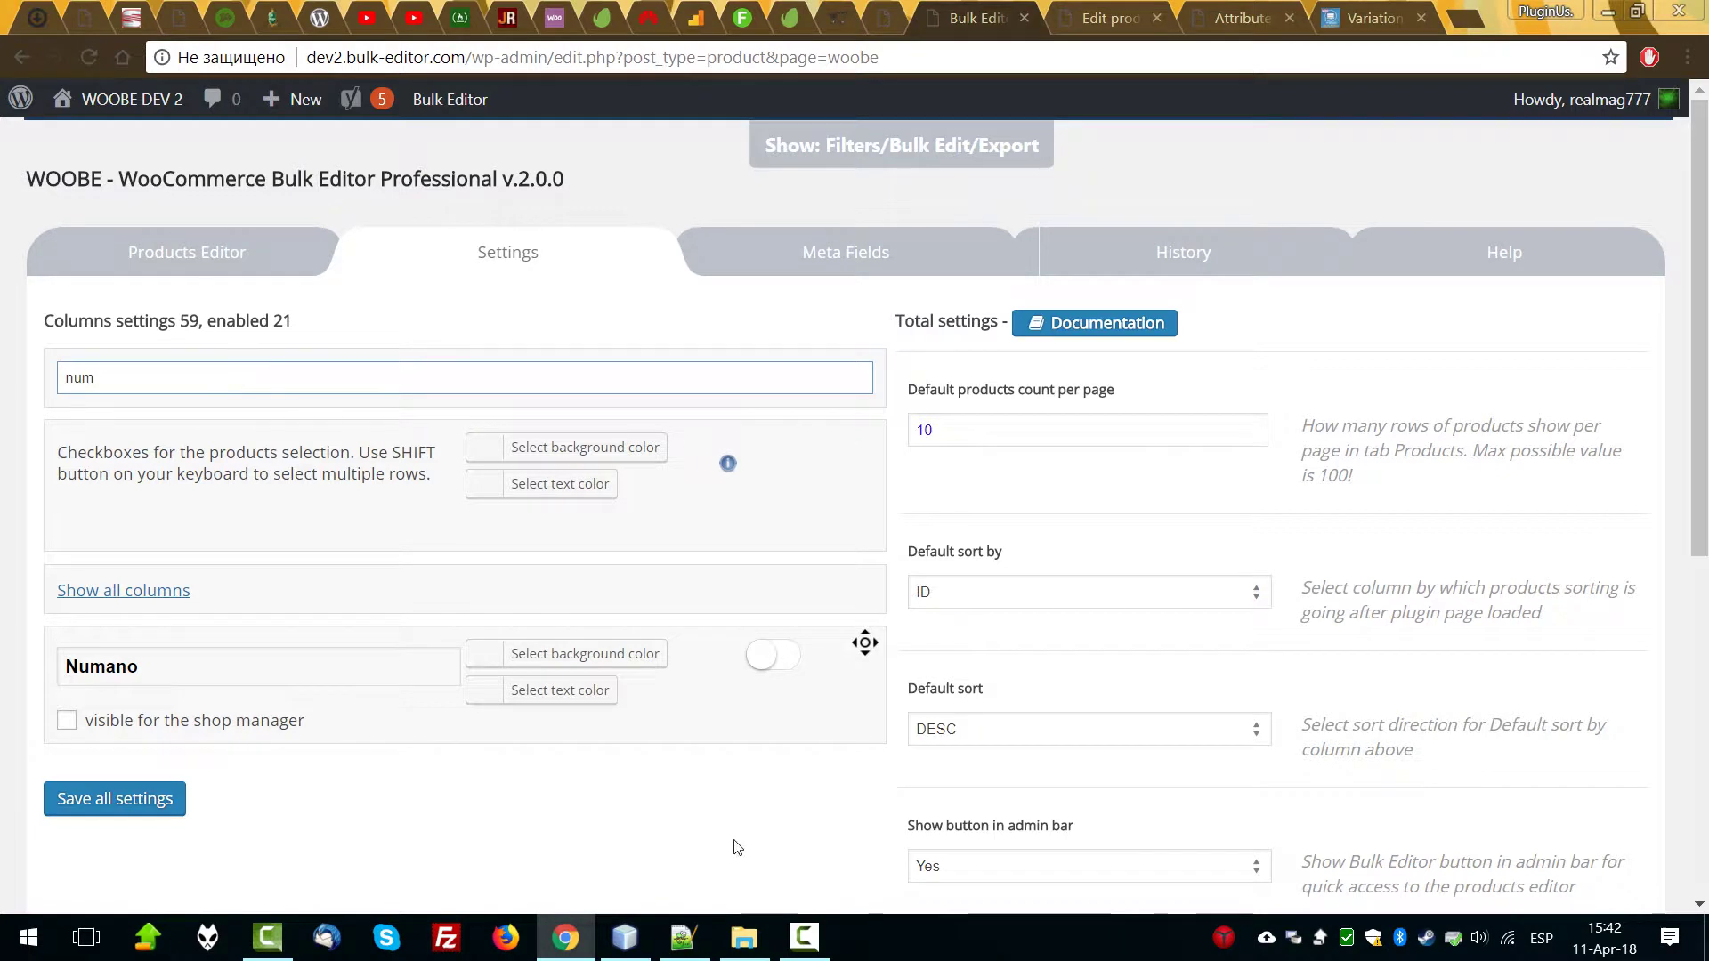
left_click(765, 656)
left_click(89, 817)
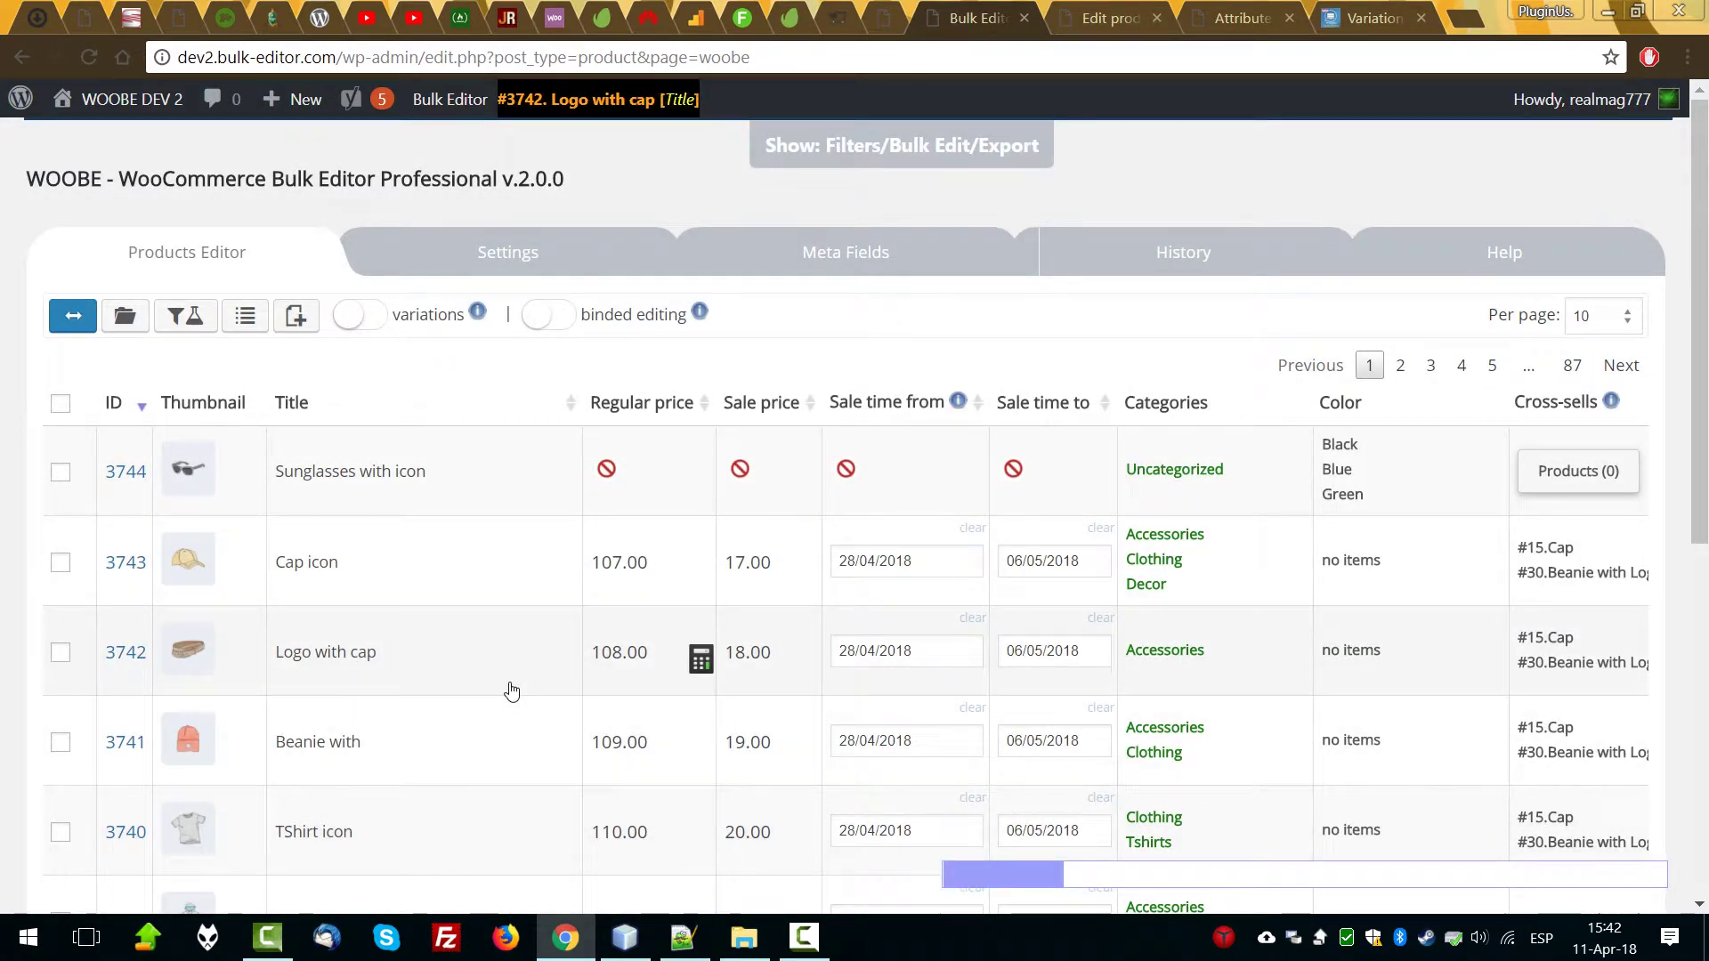
Filter the products by type Variable, category Music and Product Color Blue, and hide the filter form.
left_click(945, 162)
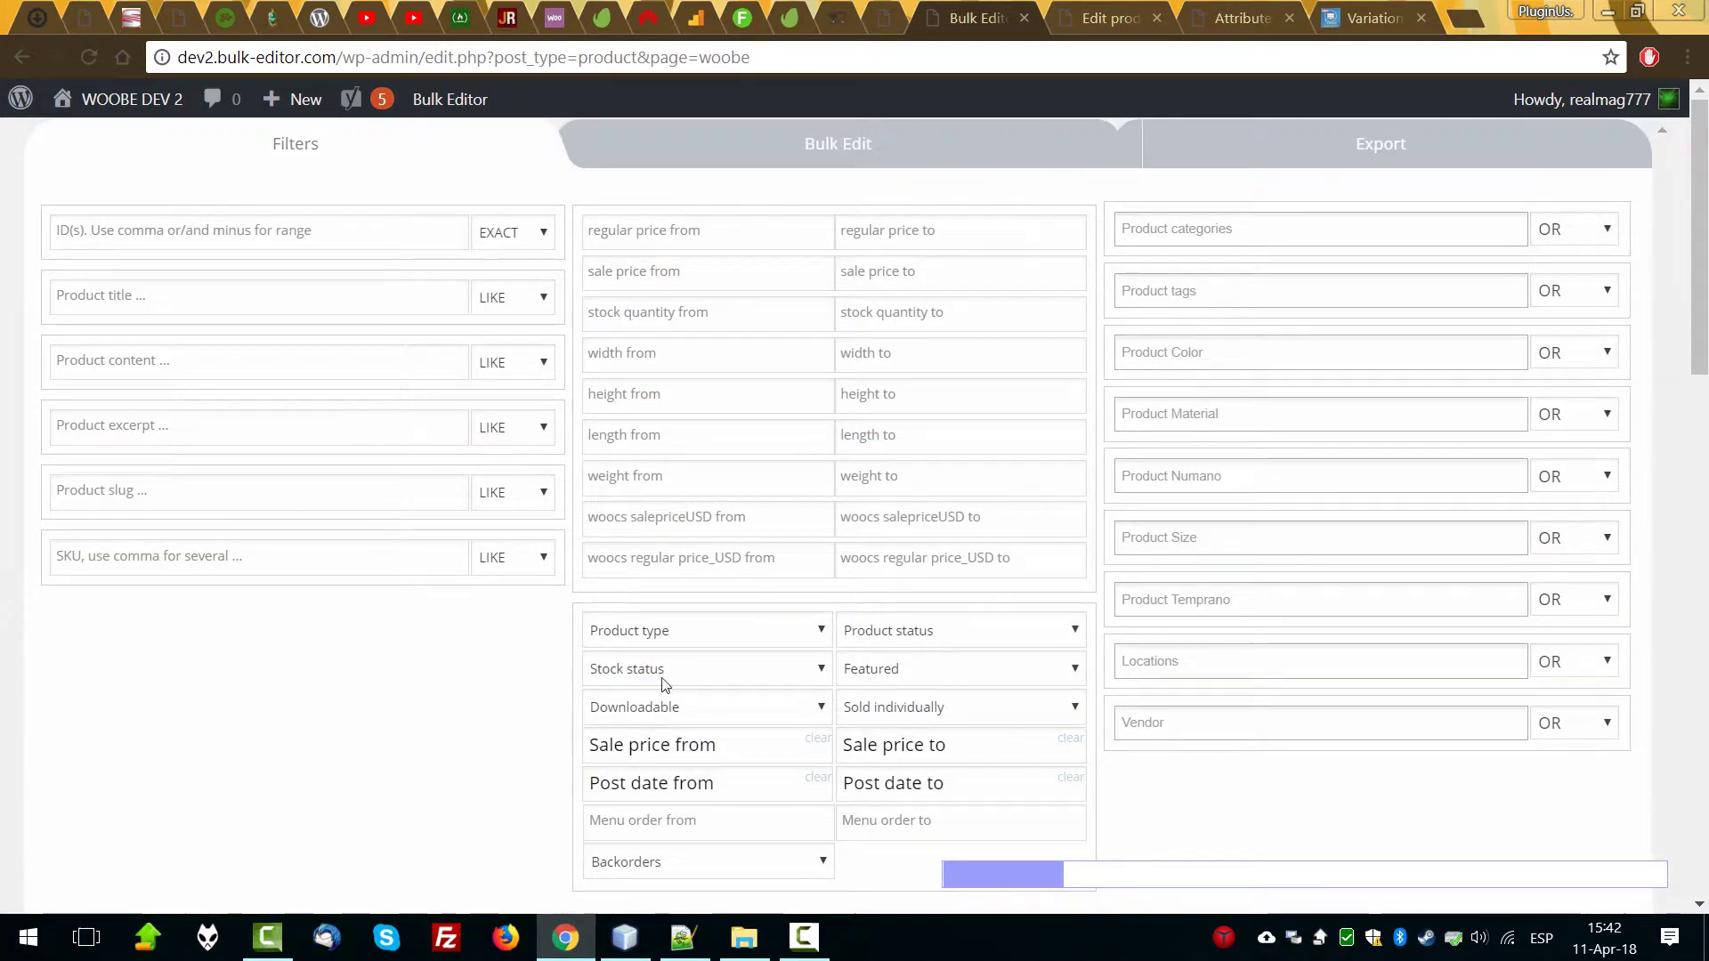
left_click(634, 631)
left_click(630, 732)
left_click(1335, 228)
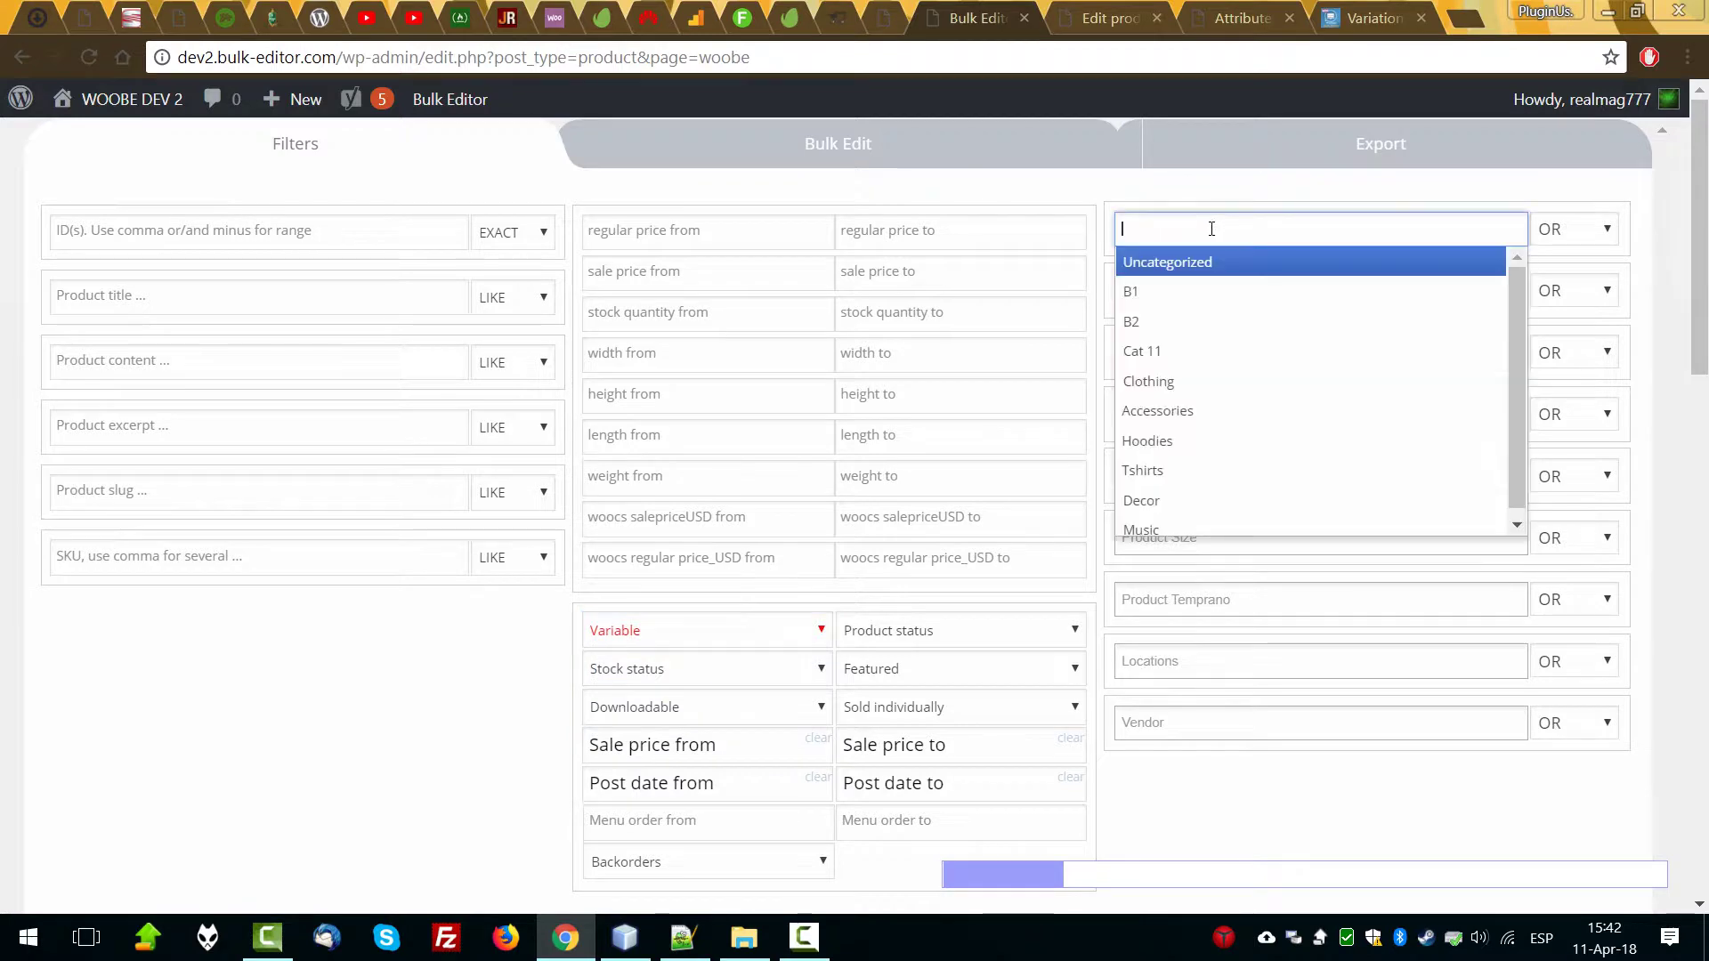
left_click(1156, 525)
left_click(1190, 352)
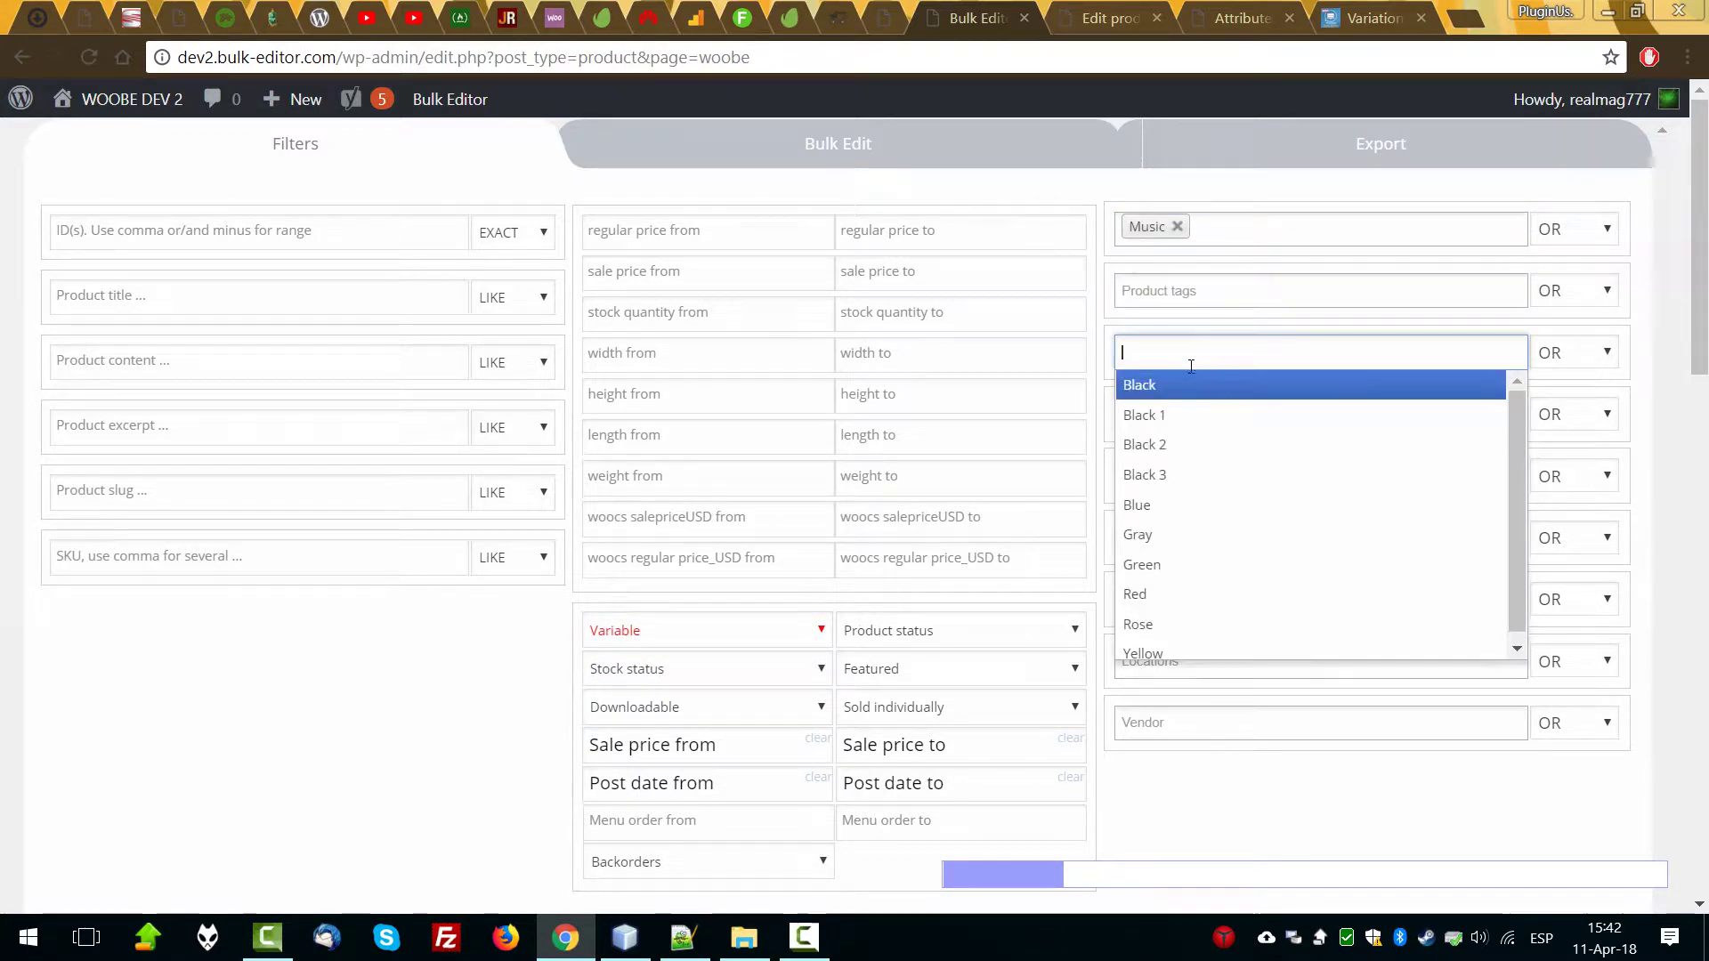
left_click(1154, 507)
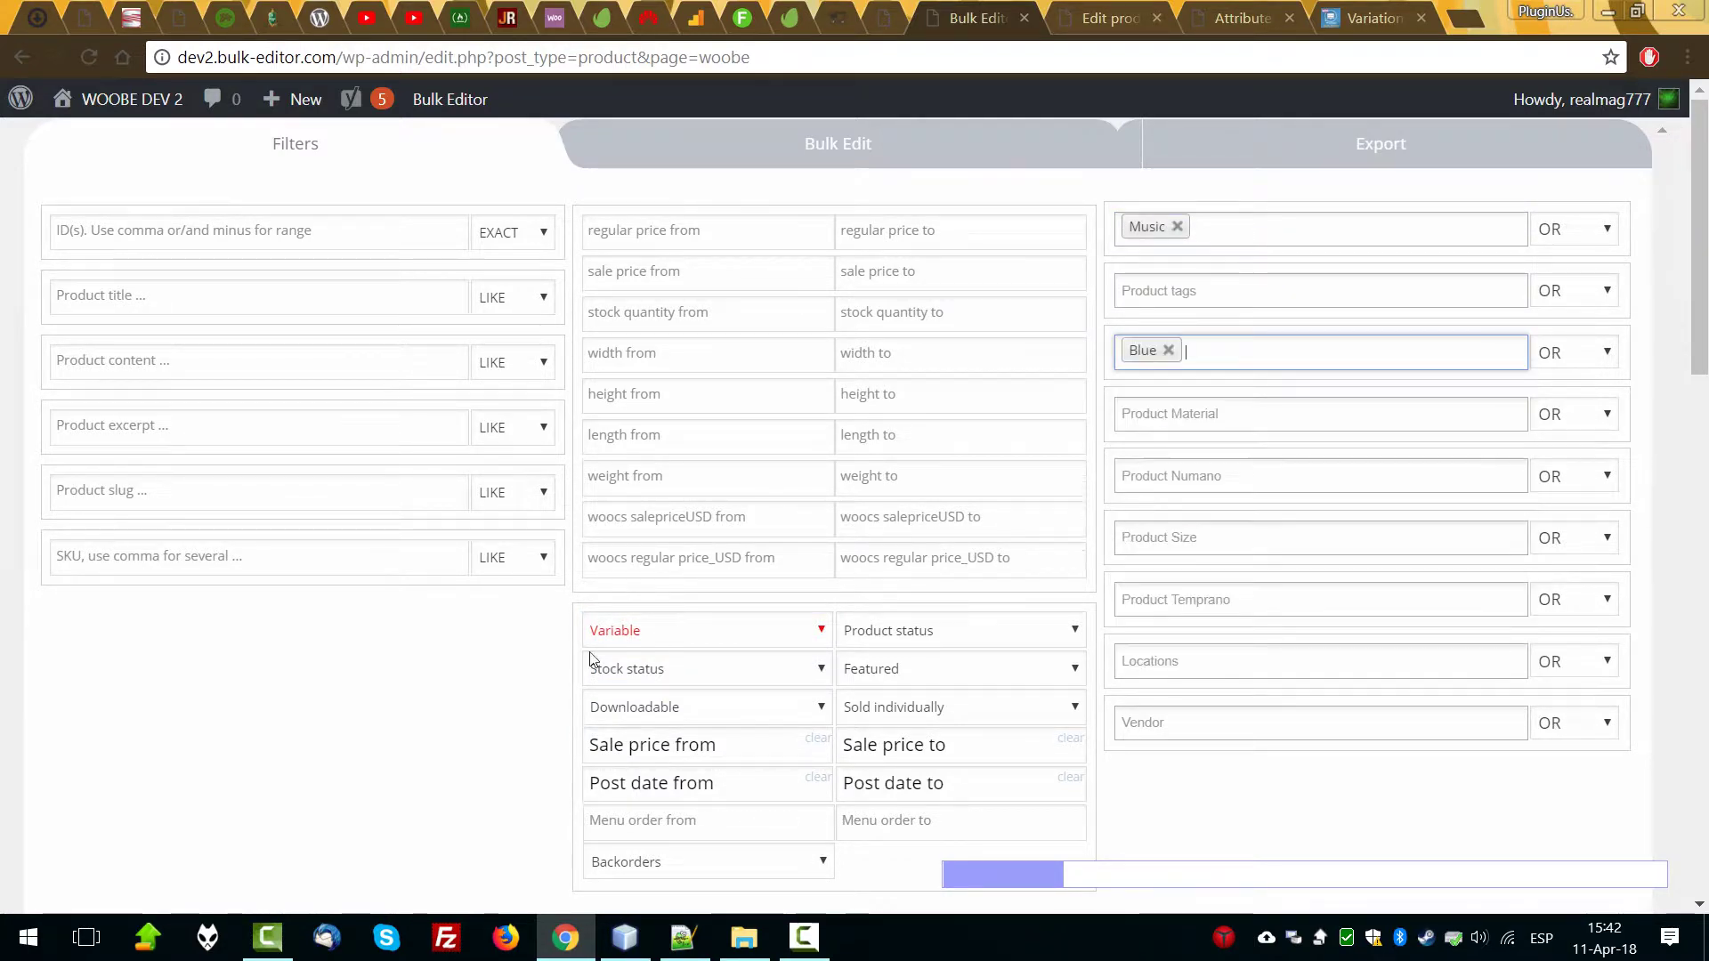
scroll(145, 597, "down", 5)
left_click(83, 488)
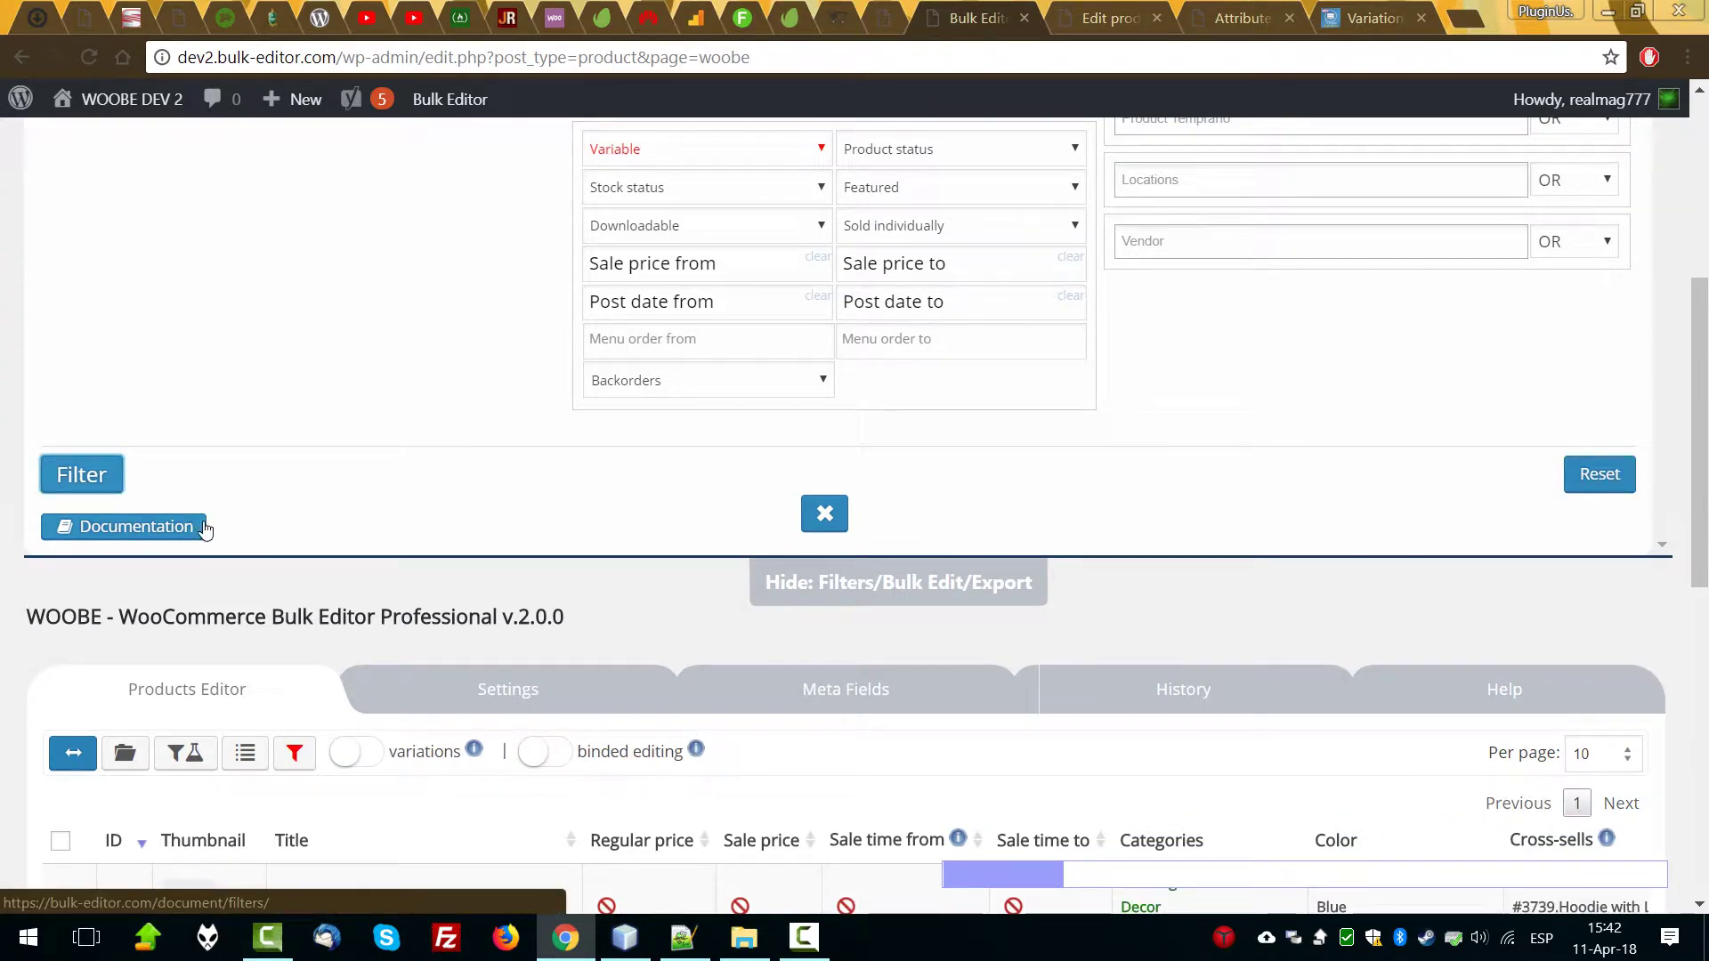
left_click(824, 513)
Select all the filtered products and enable binded editing, bringing the Numano column into view.
scroll(311, 596, "down", 4)
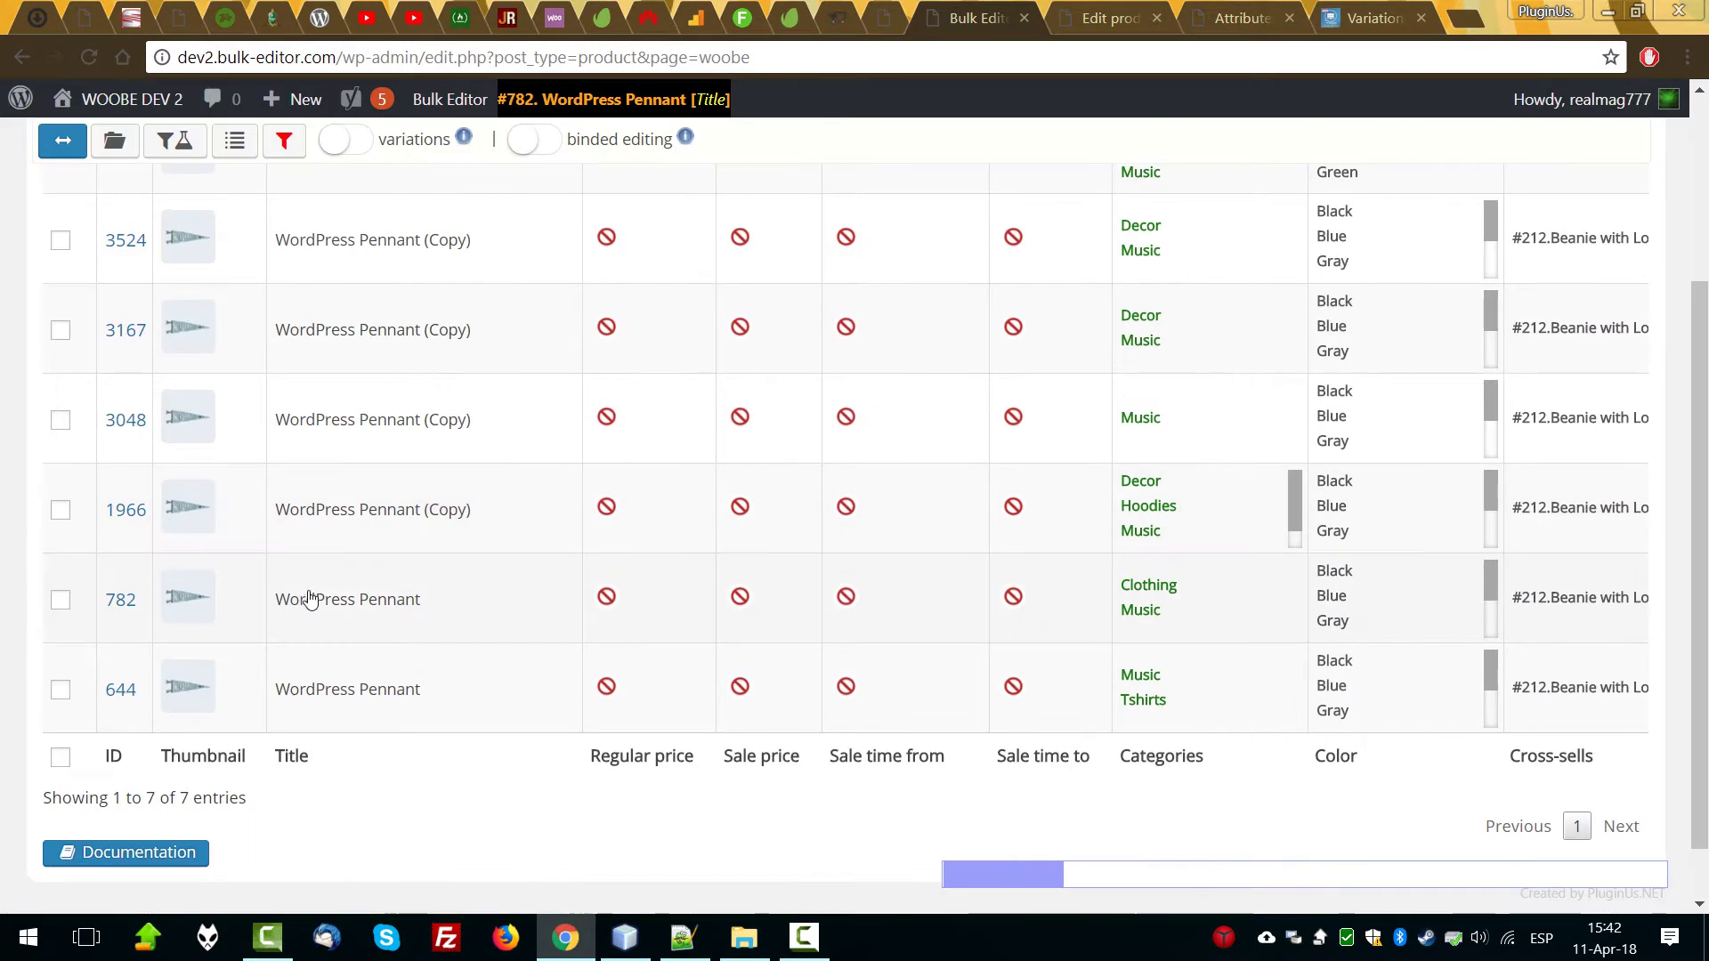
left_click(60, 375)
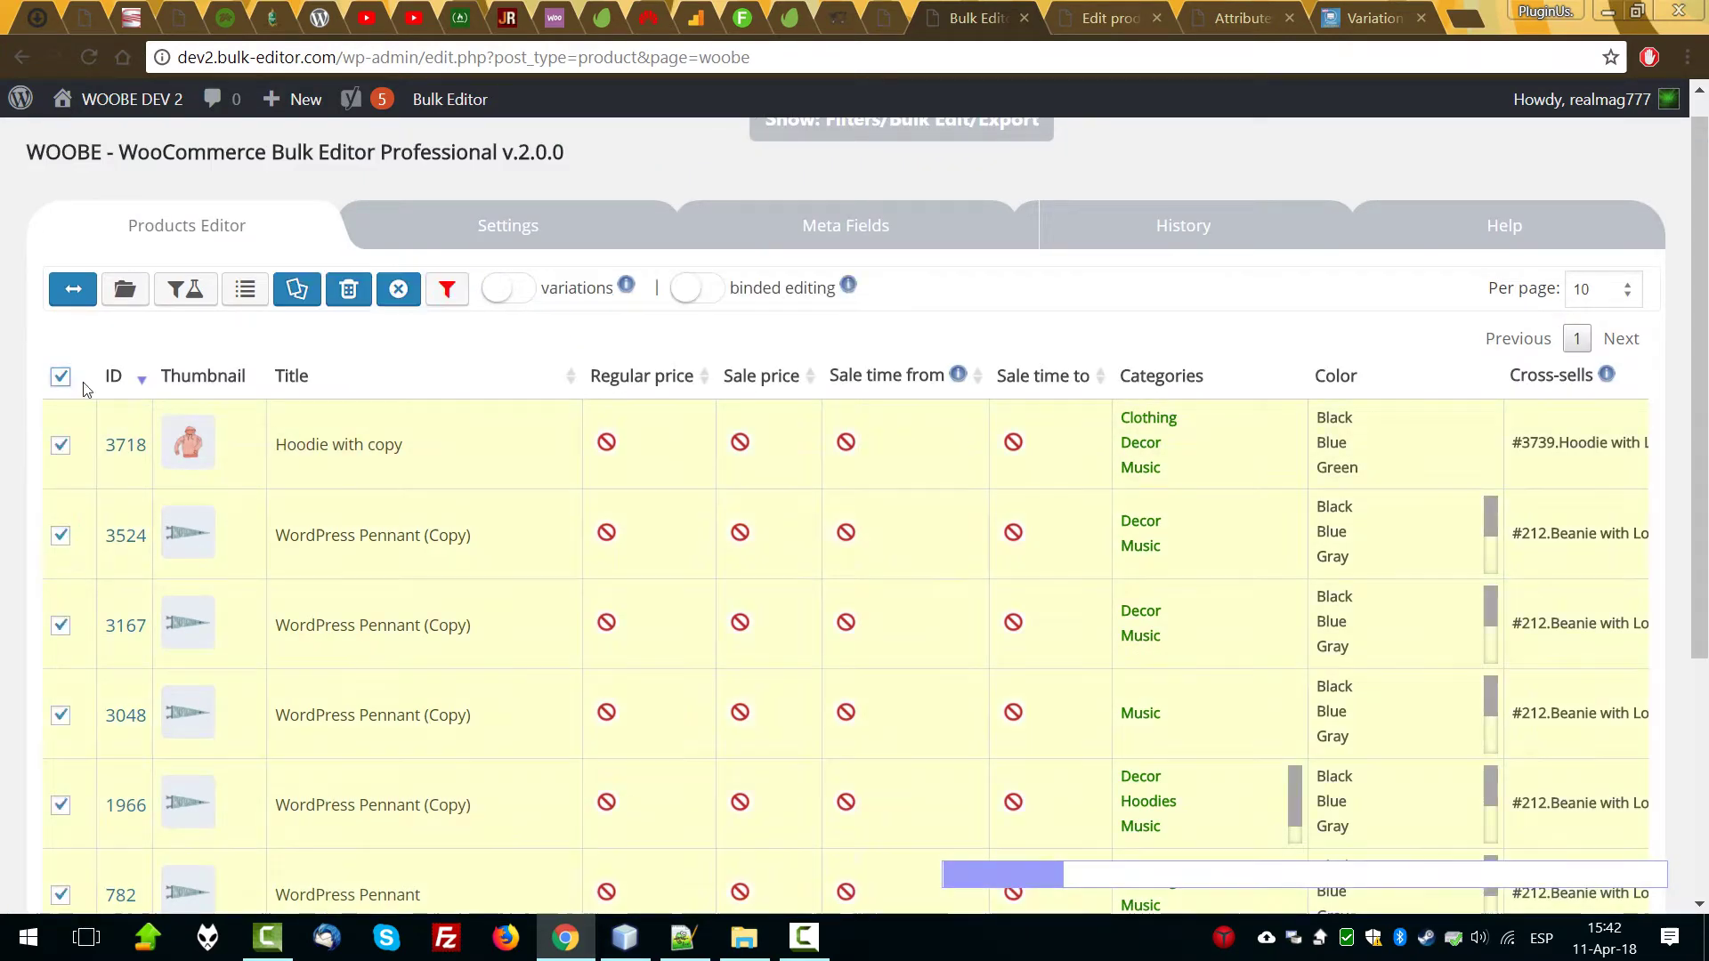
left_click_drag(995, 875, 1600, 904)
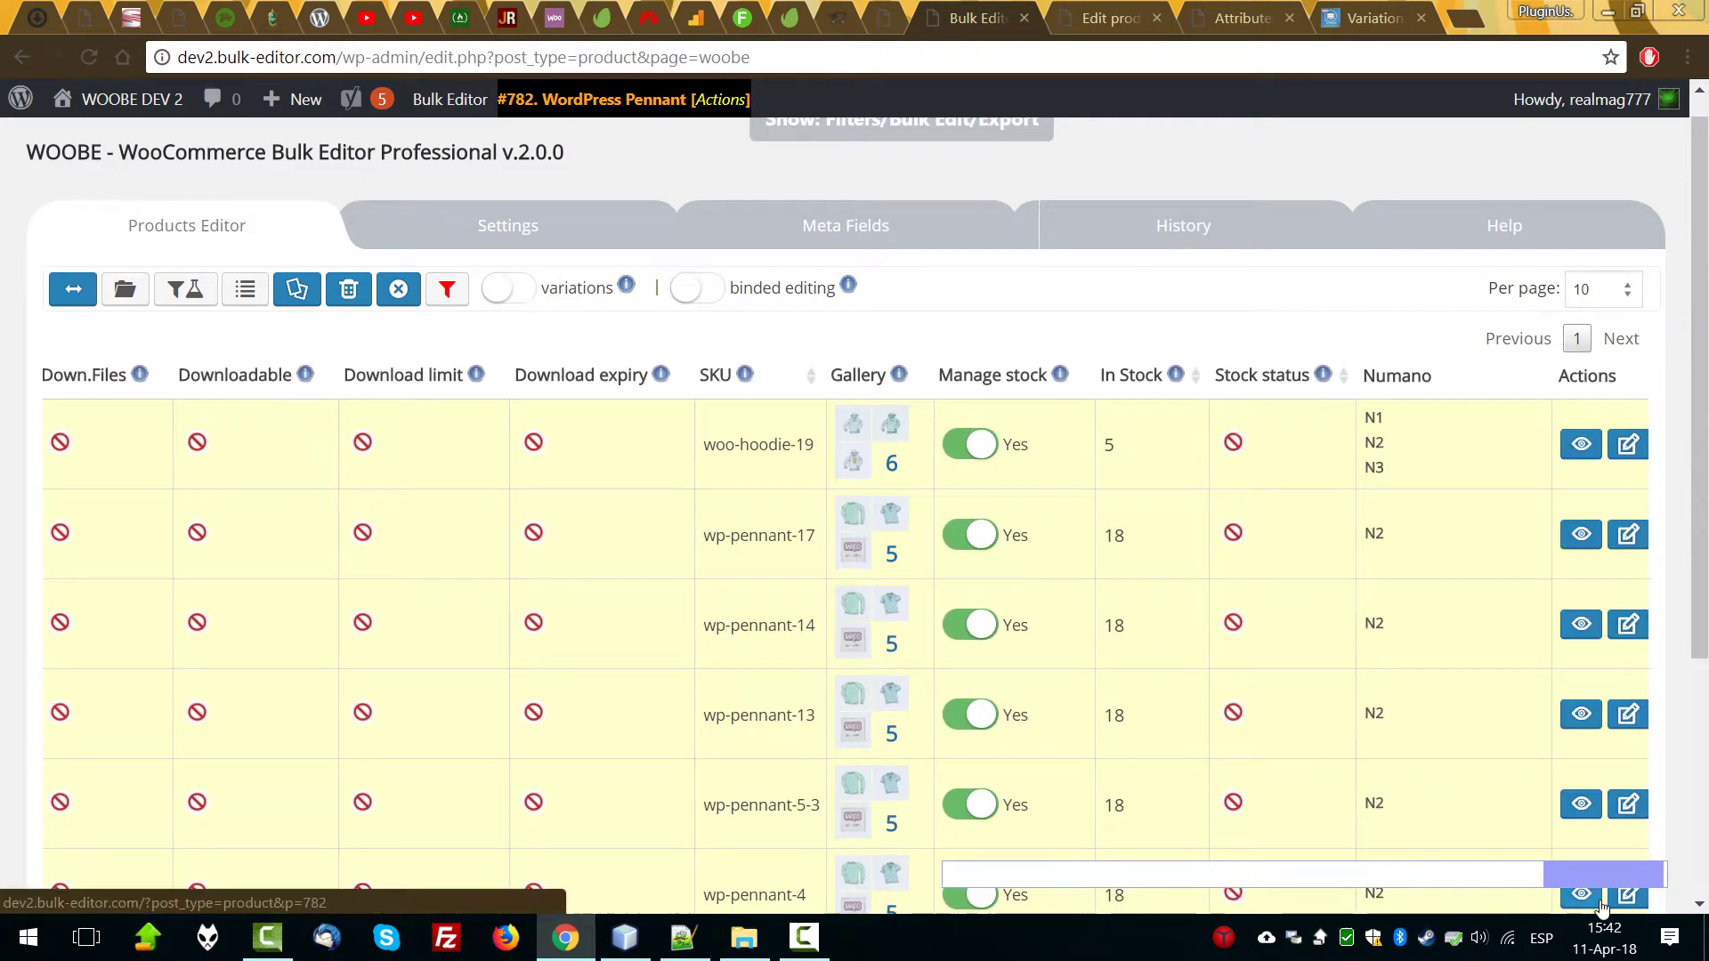
left_click(695, 288)
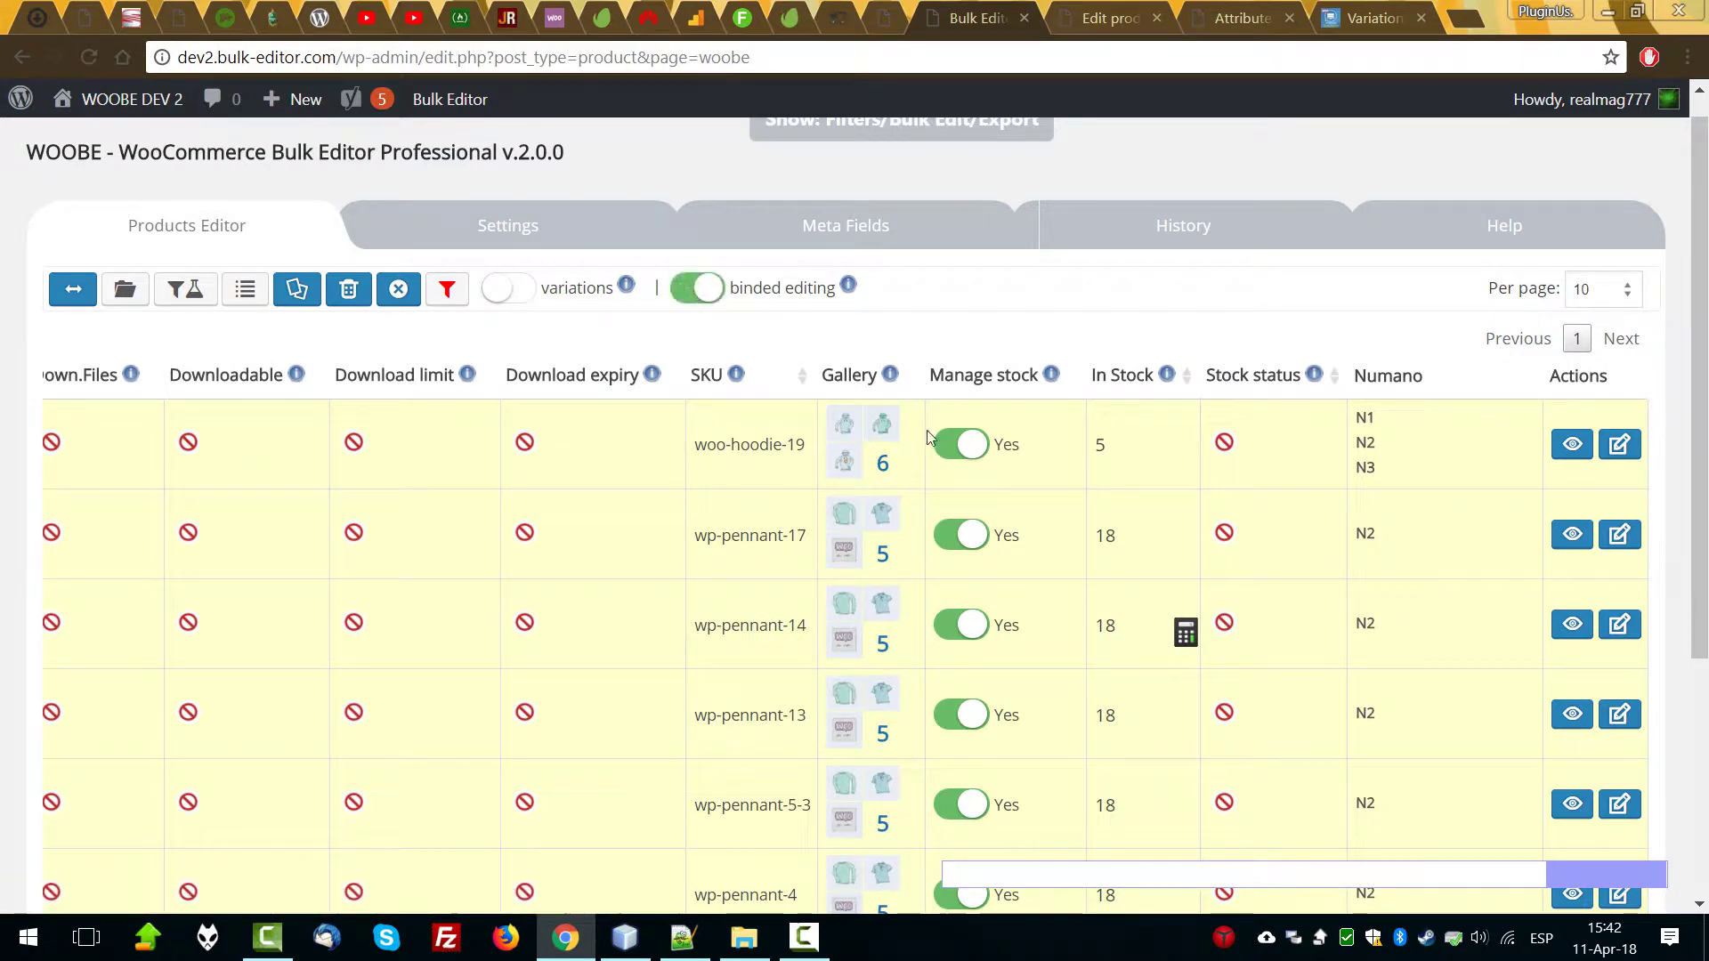
Remove N1, N2 and N3 from the Numano attribute of Hoodie with copy, save for all selected products and turn binded editing off.
left_click(1387, 447)
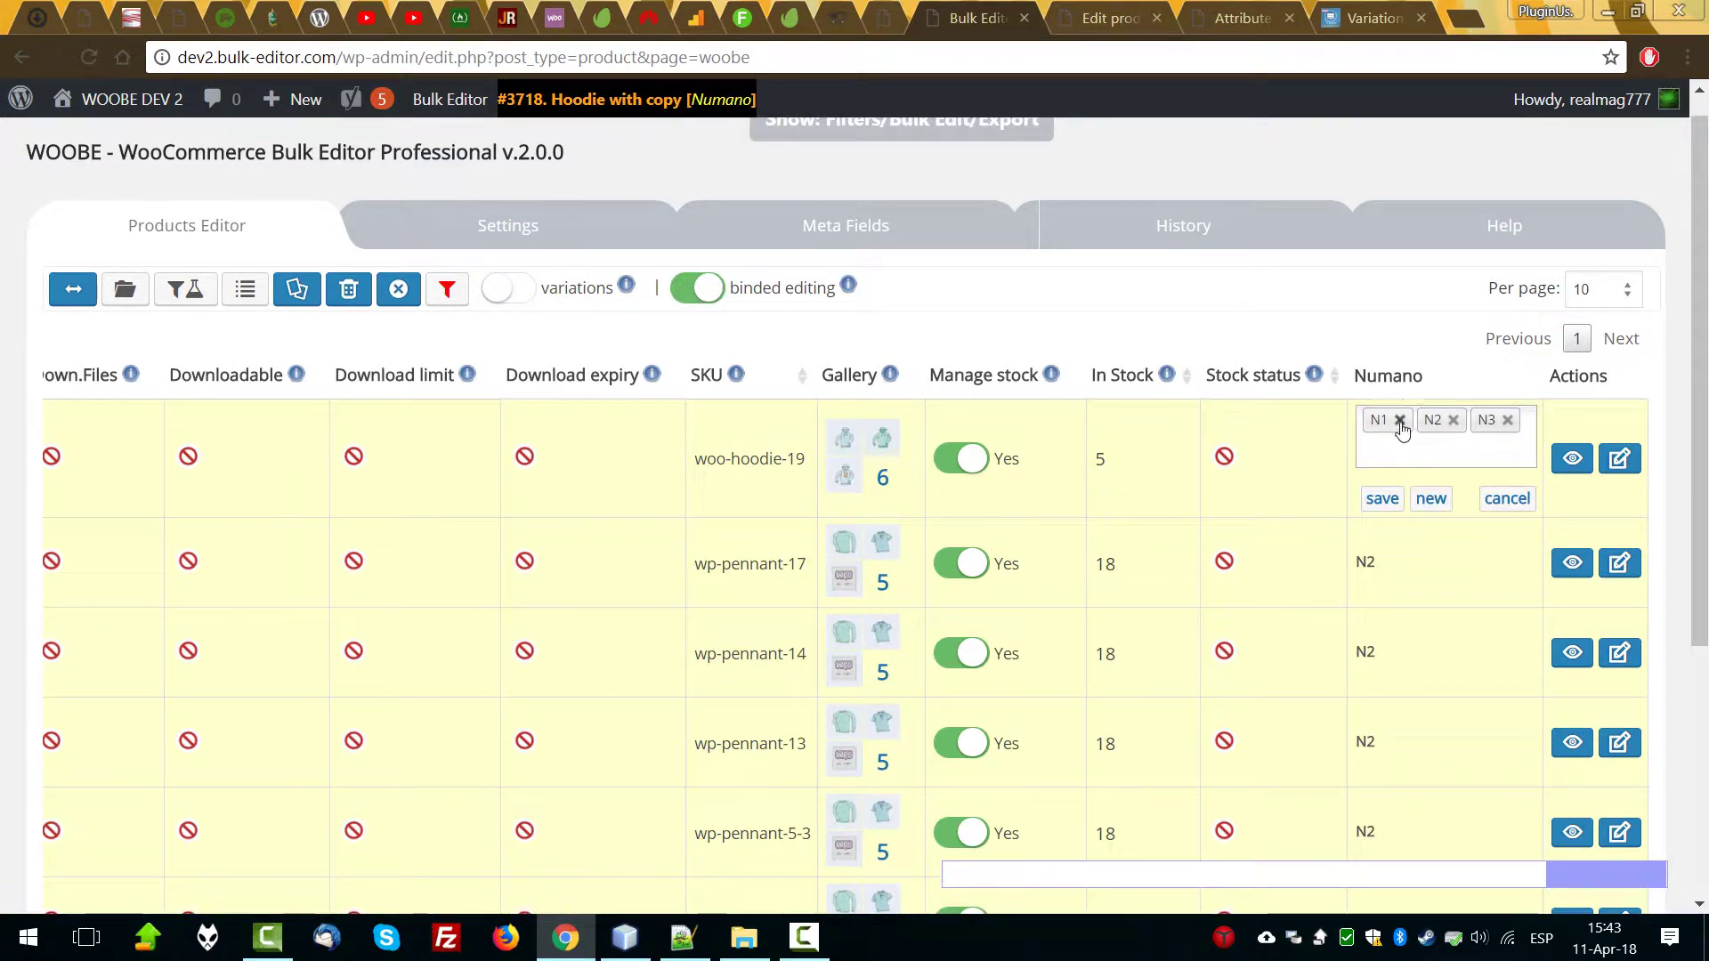
left_click(1400, 422)
left_click(1400, 422)
left_click(1400, 422)
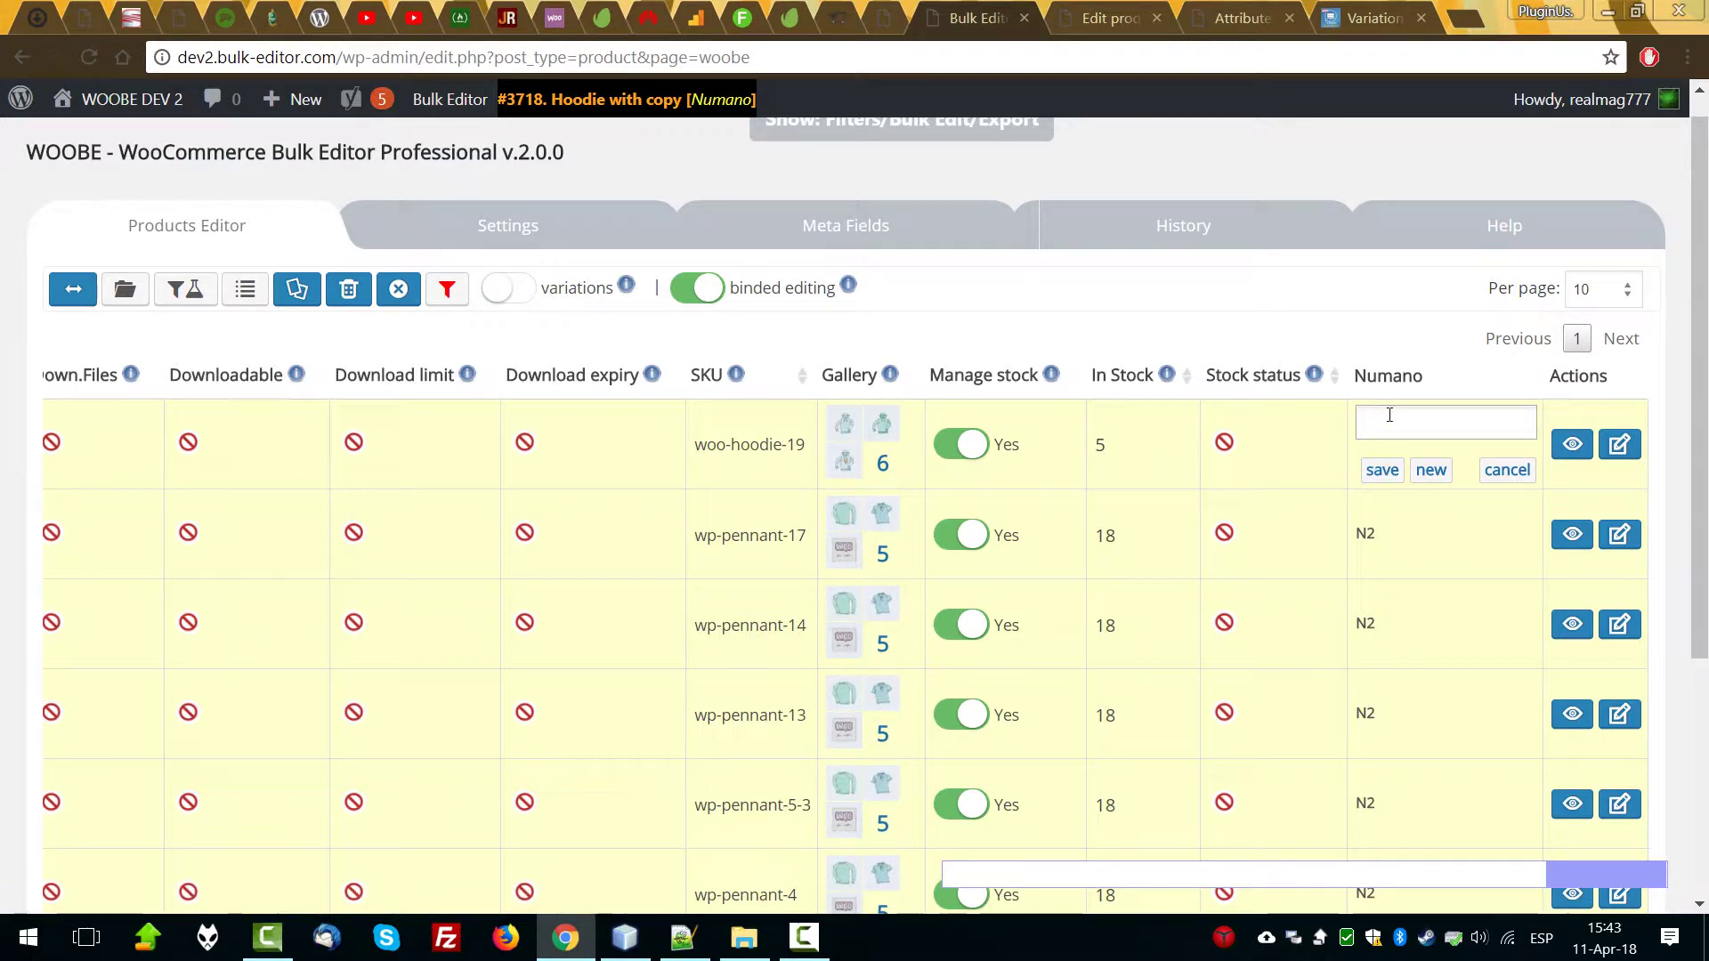
left_click(1382, 471)
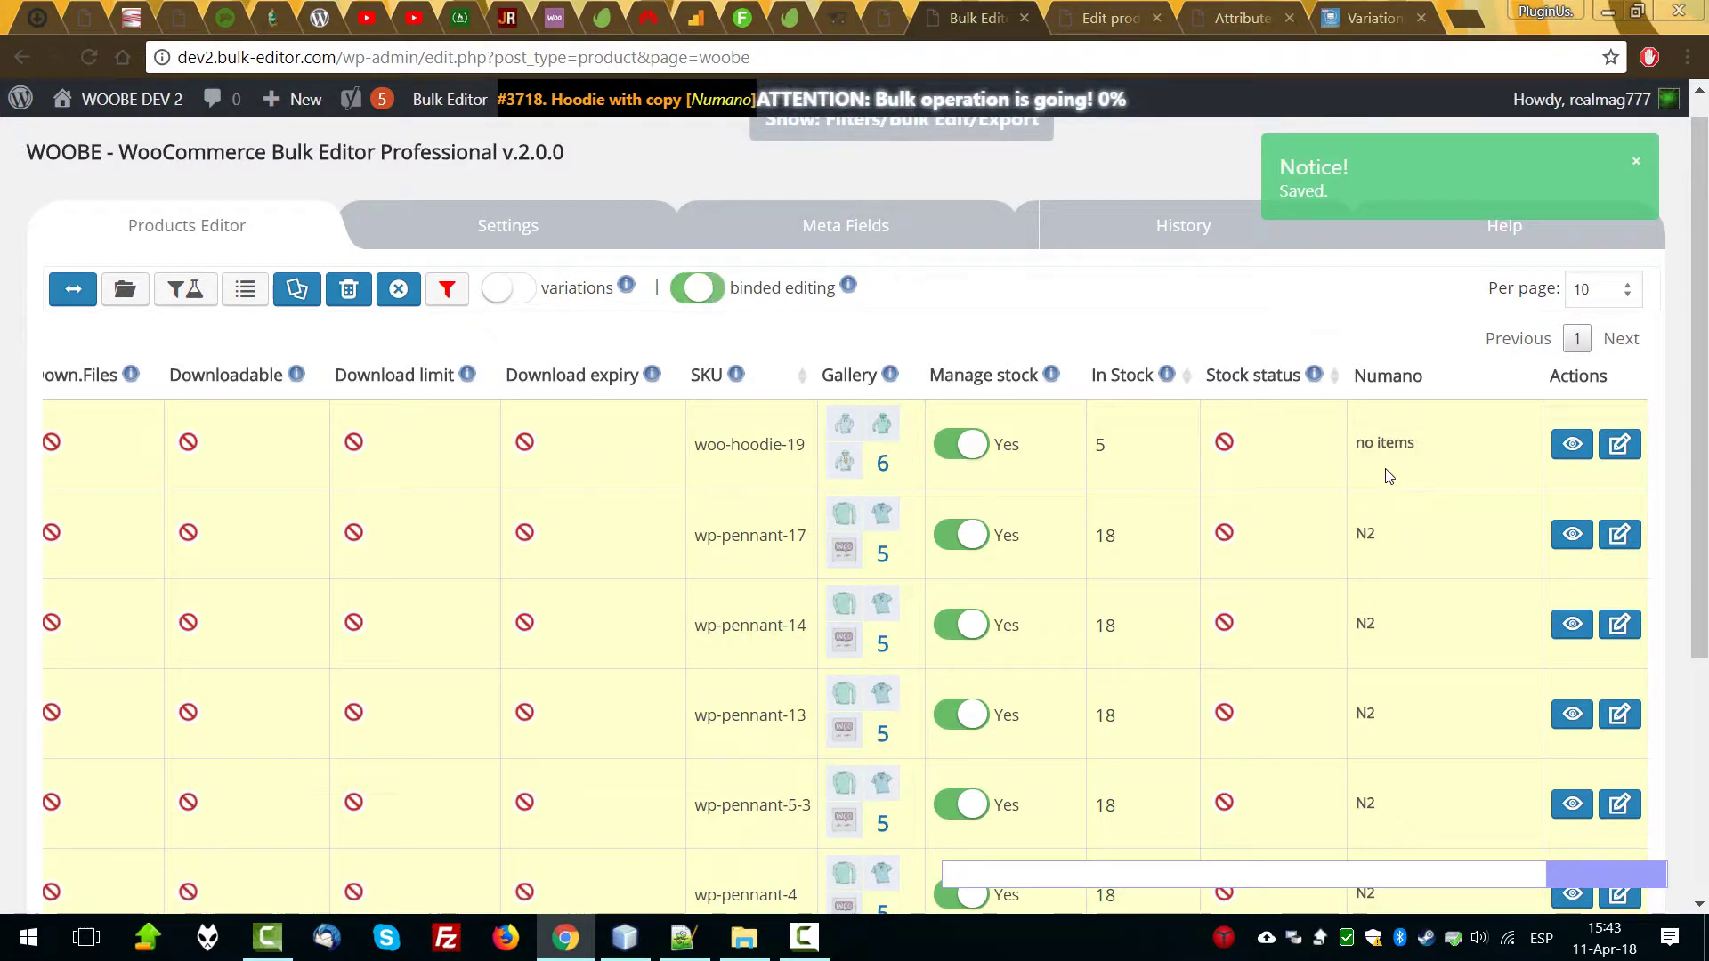
left_click(699, 288)
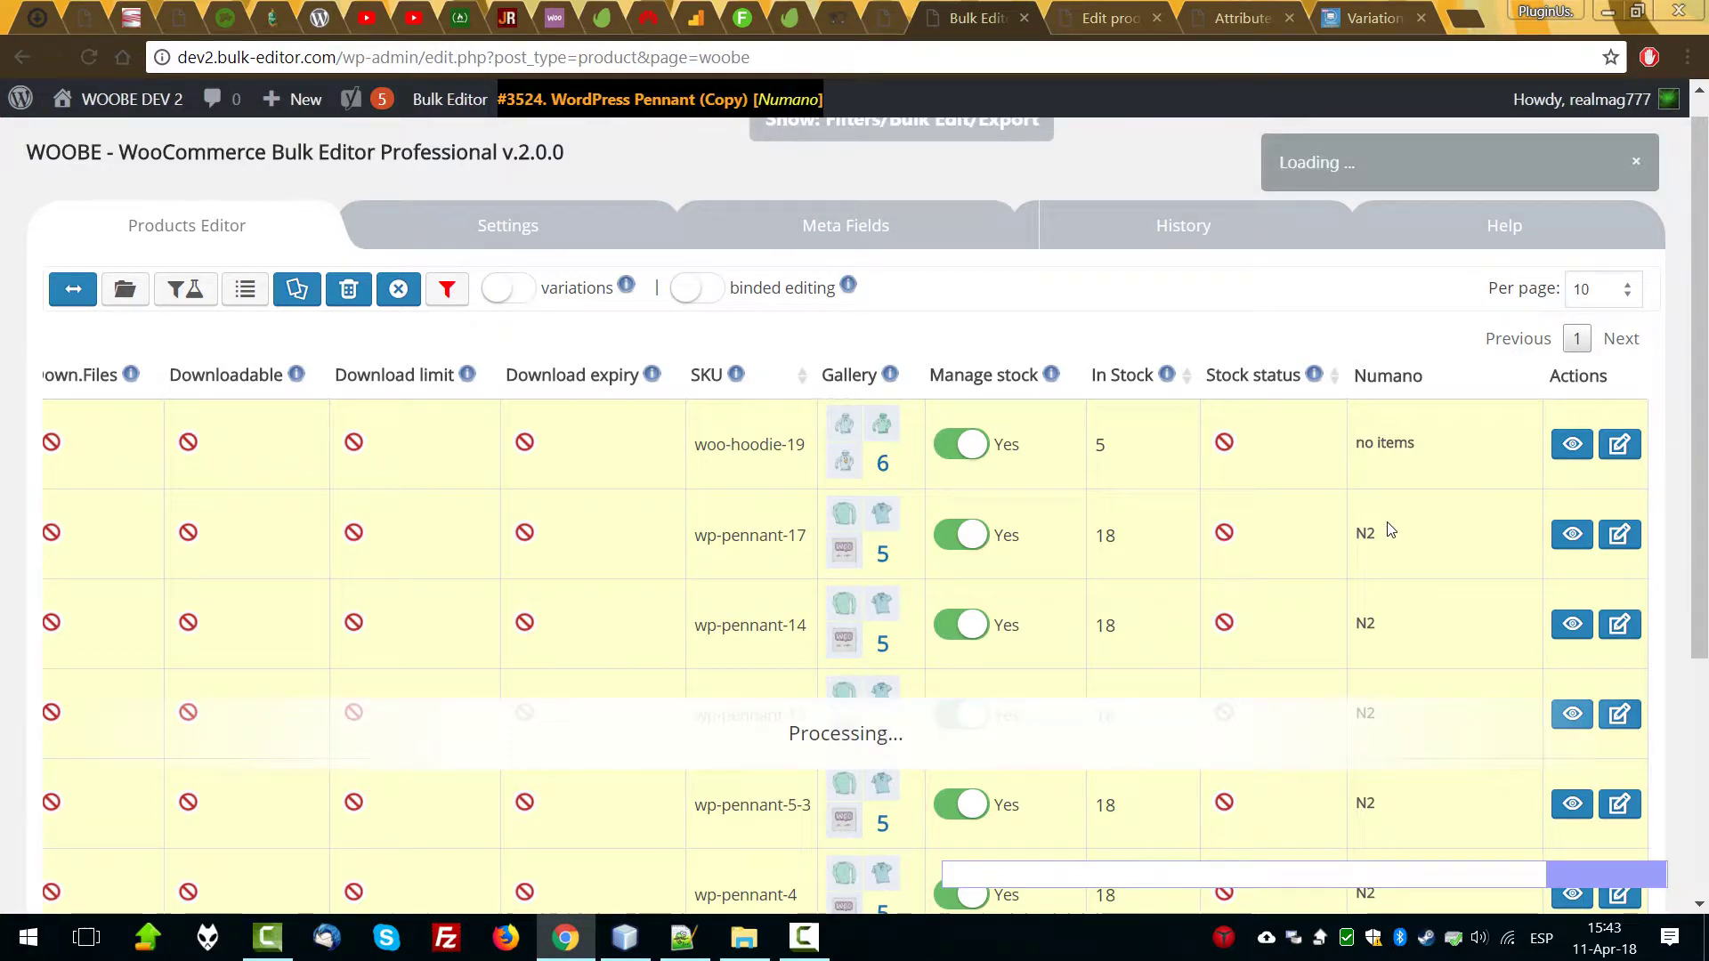
Reload the Hoodie's edit page and check its attributes and variations for Numano.
left_click(1097, 12)
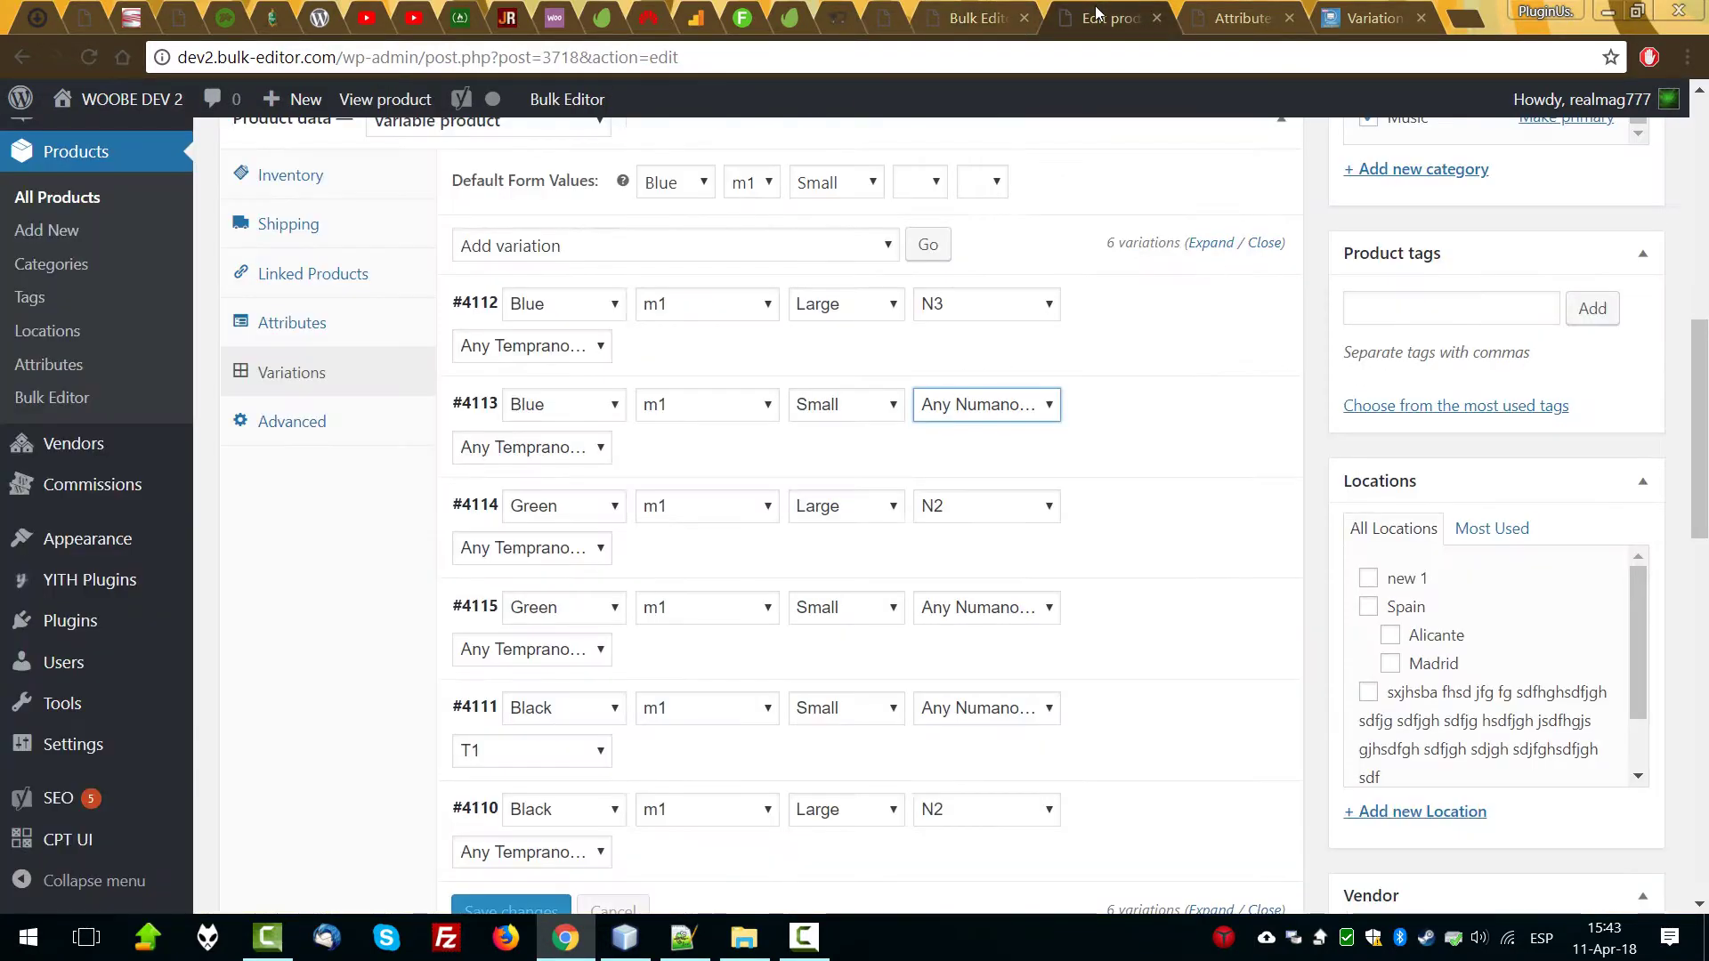
left_click(296, 325)
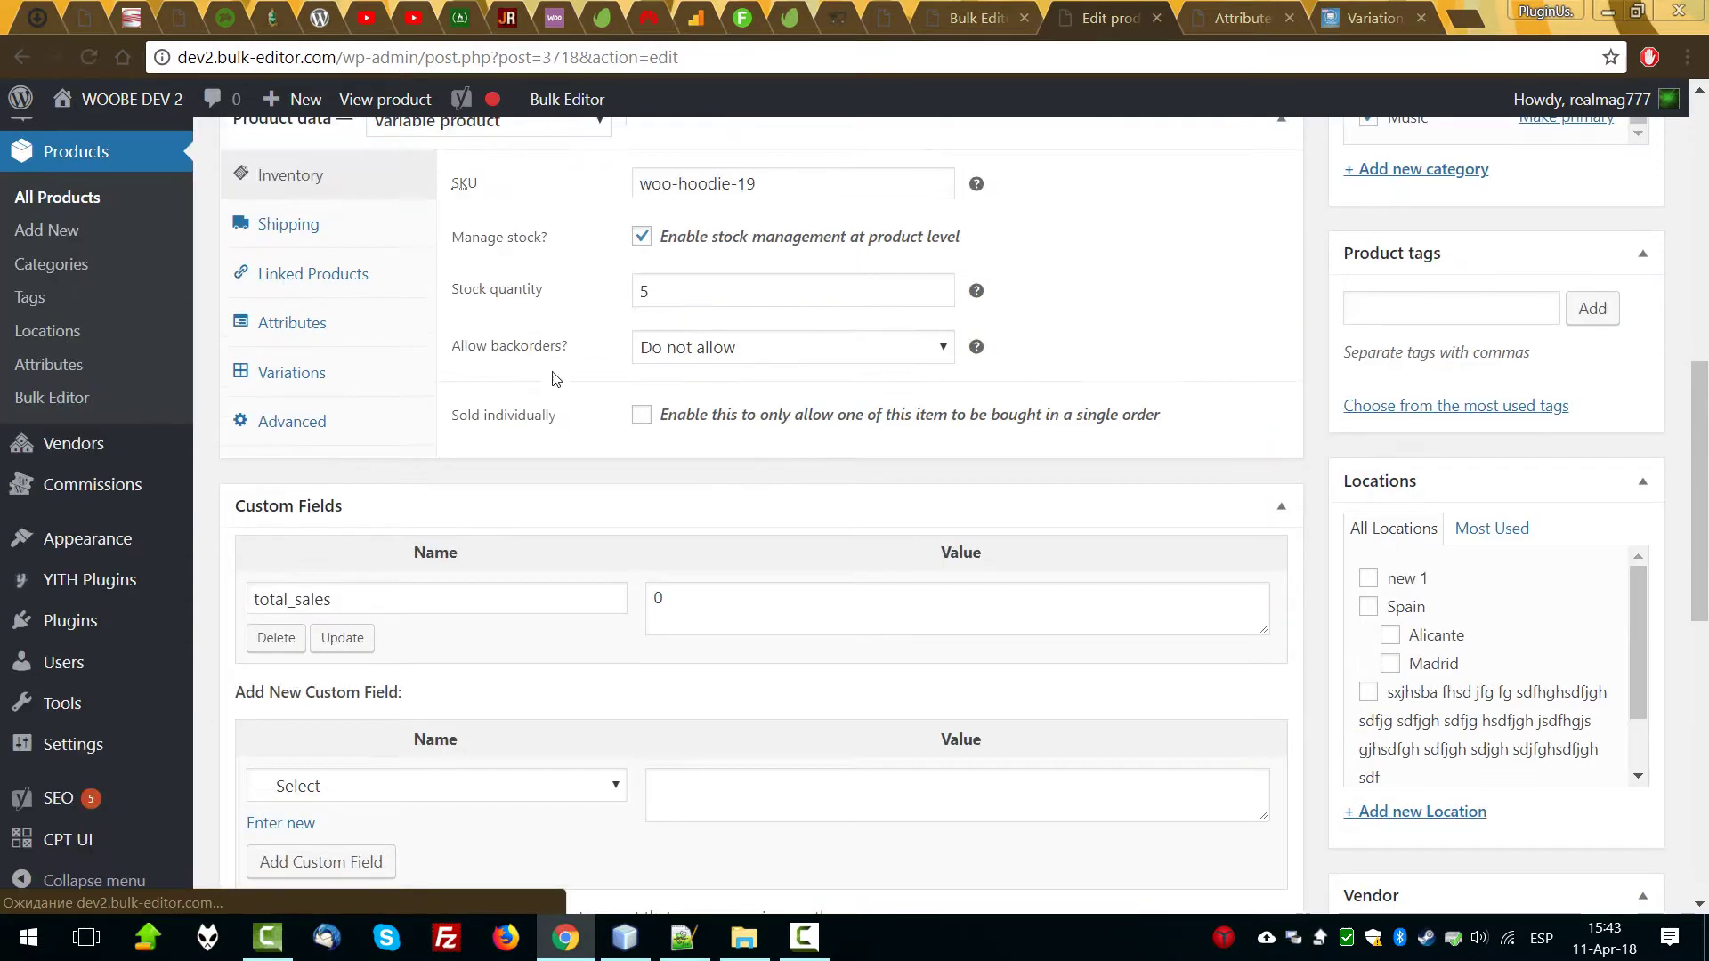
left_click(293, 322)
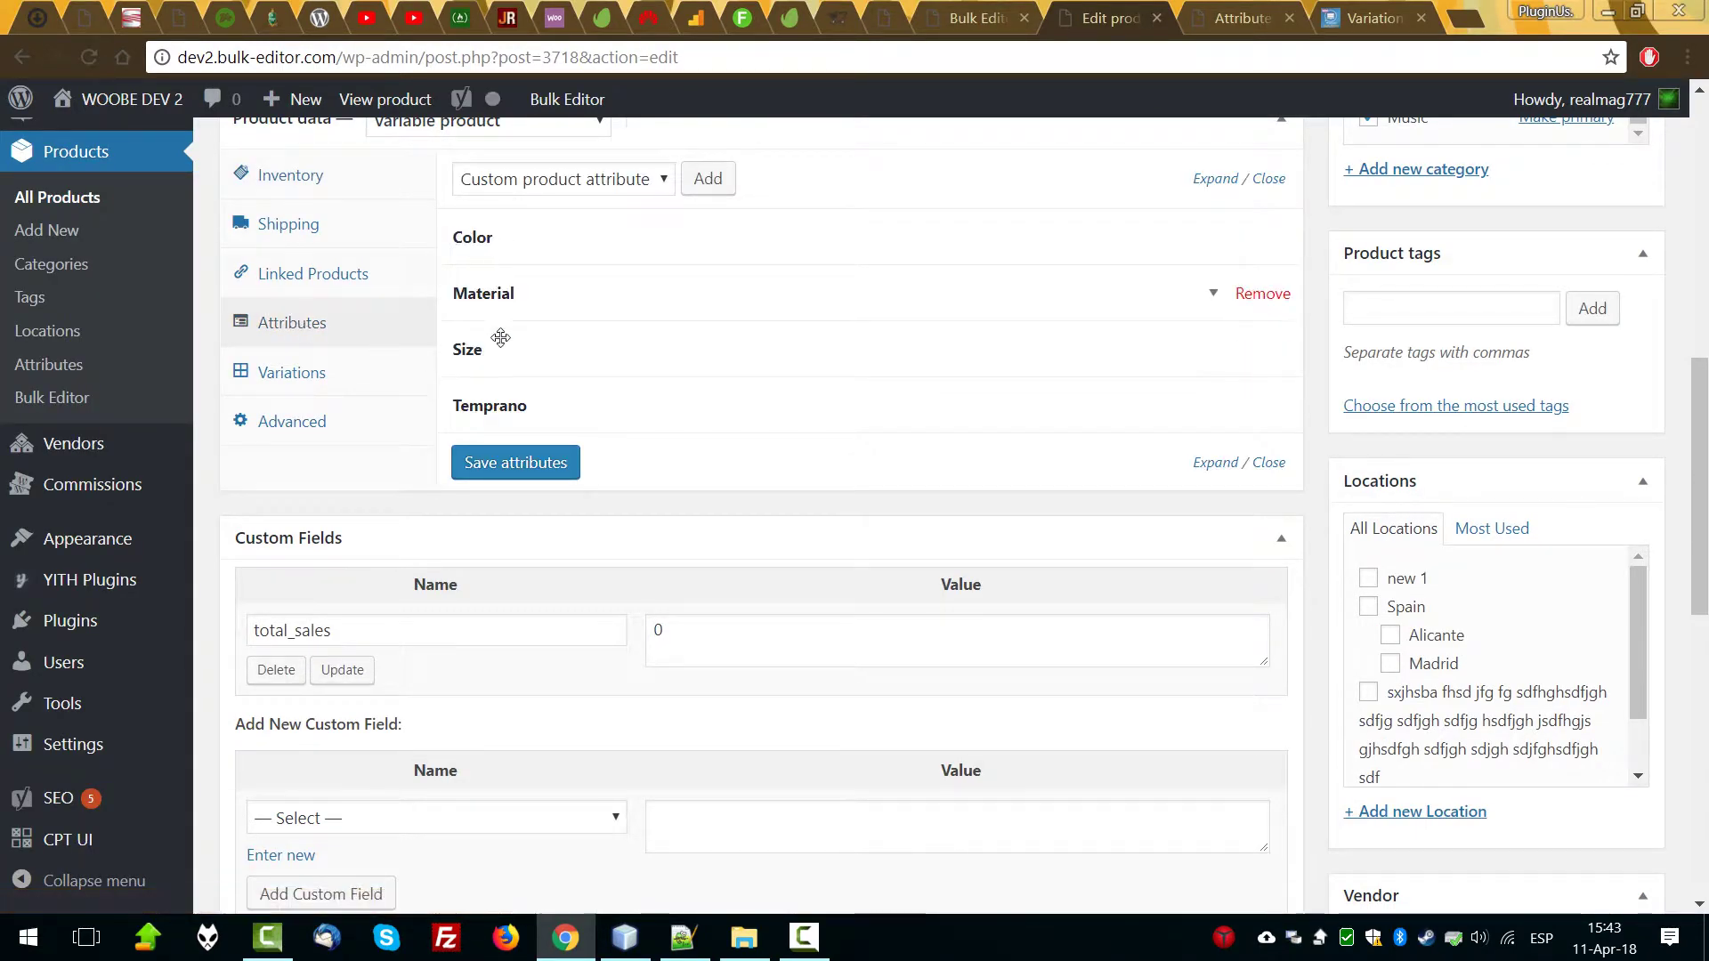
left_click(293, 373)
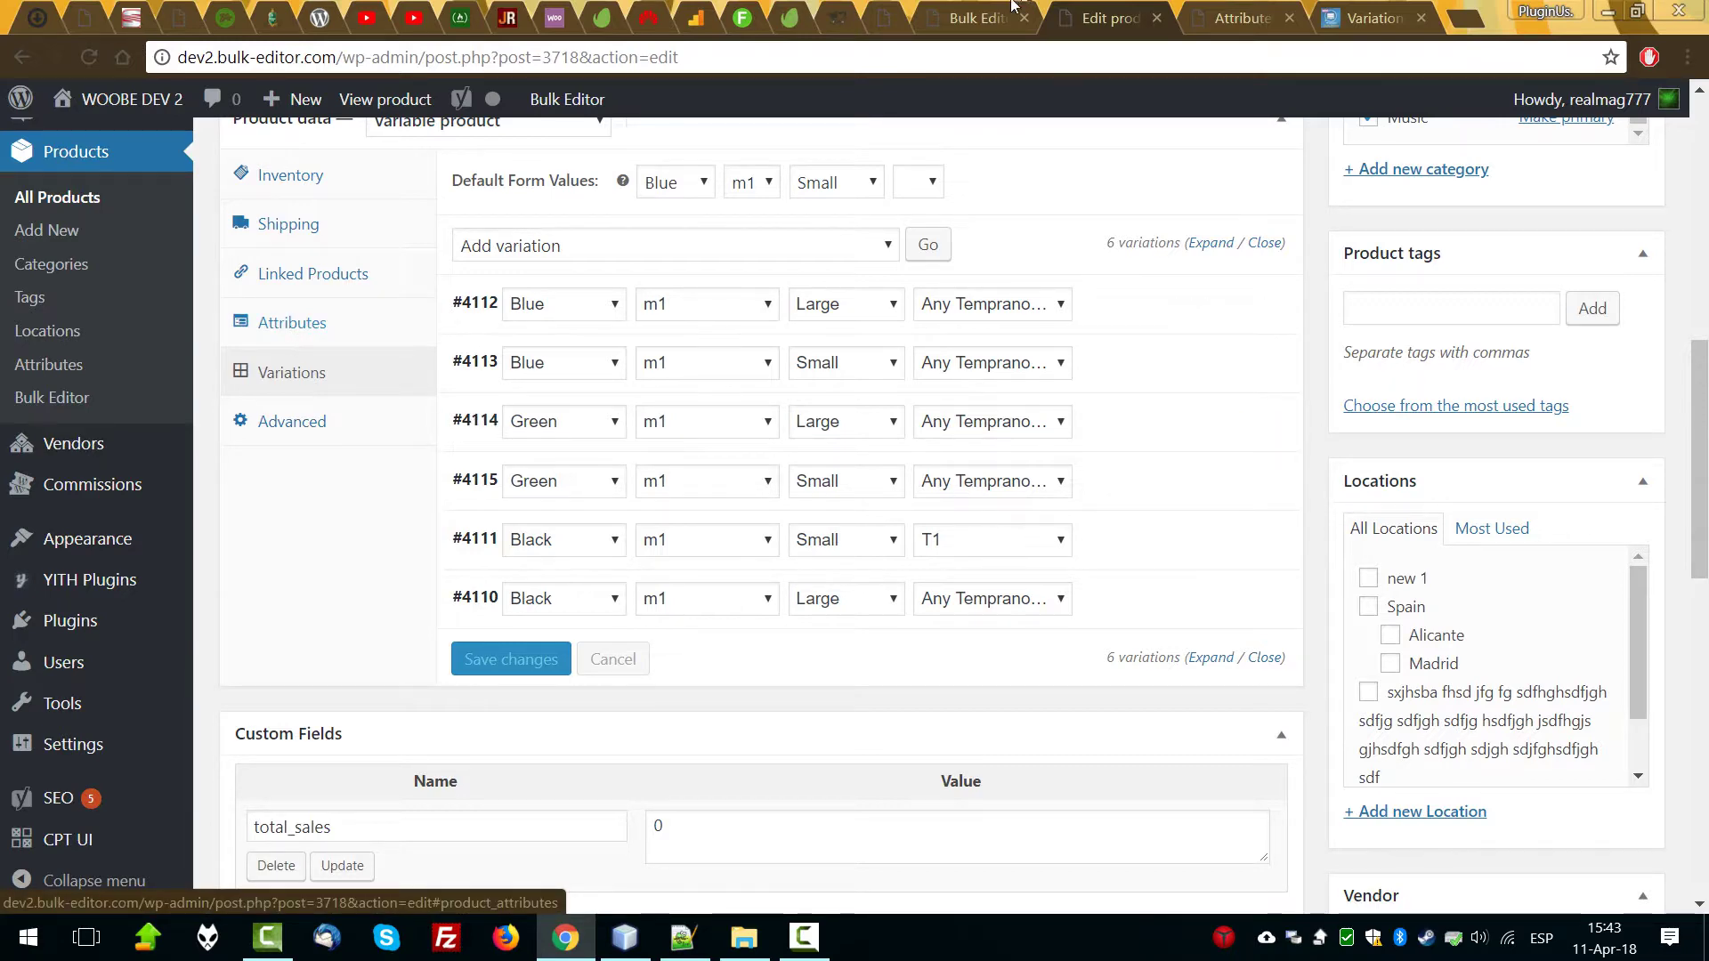
Return to the Bulk Editor, reset the product selection and open the Deleting operation of the Variations Advanced Bulk Operations.
left_click(983, 19)
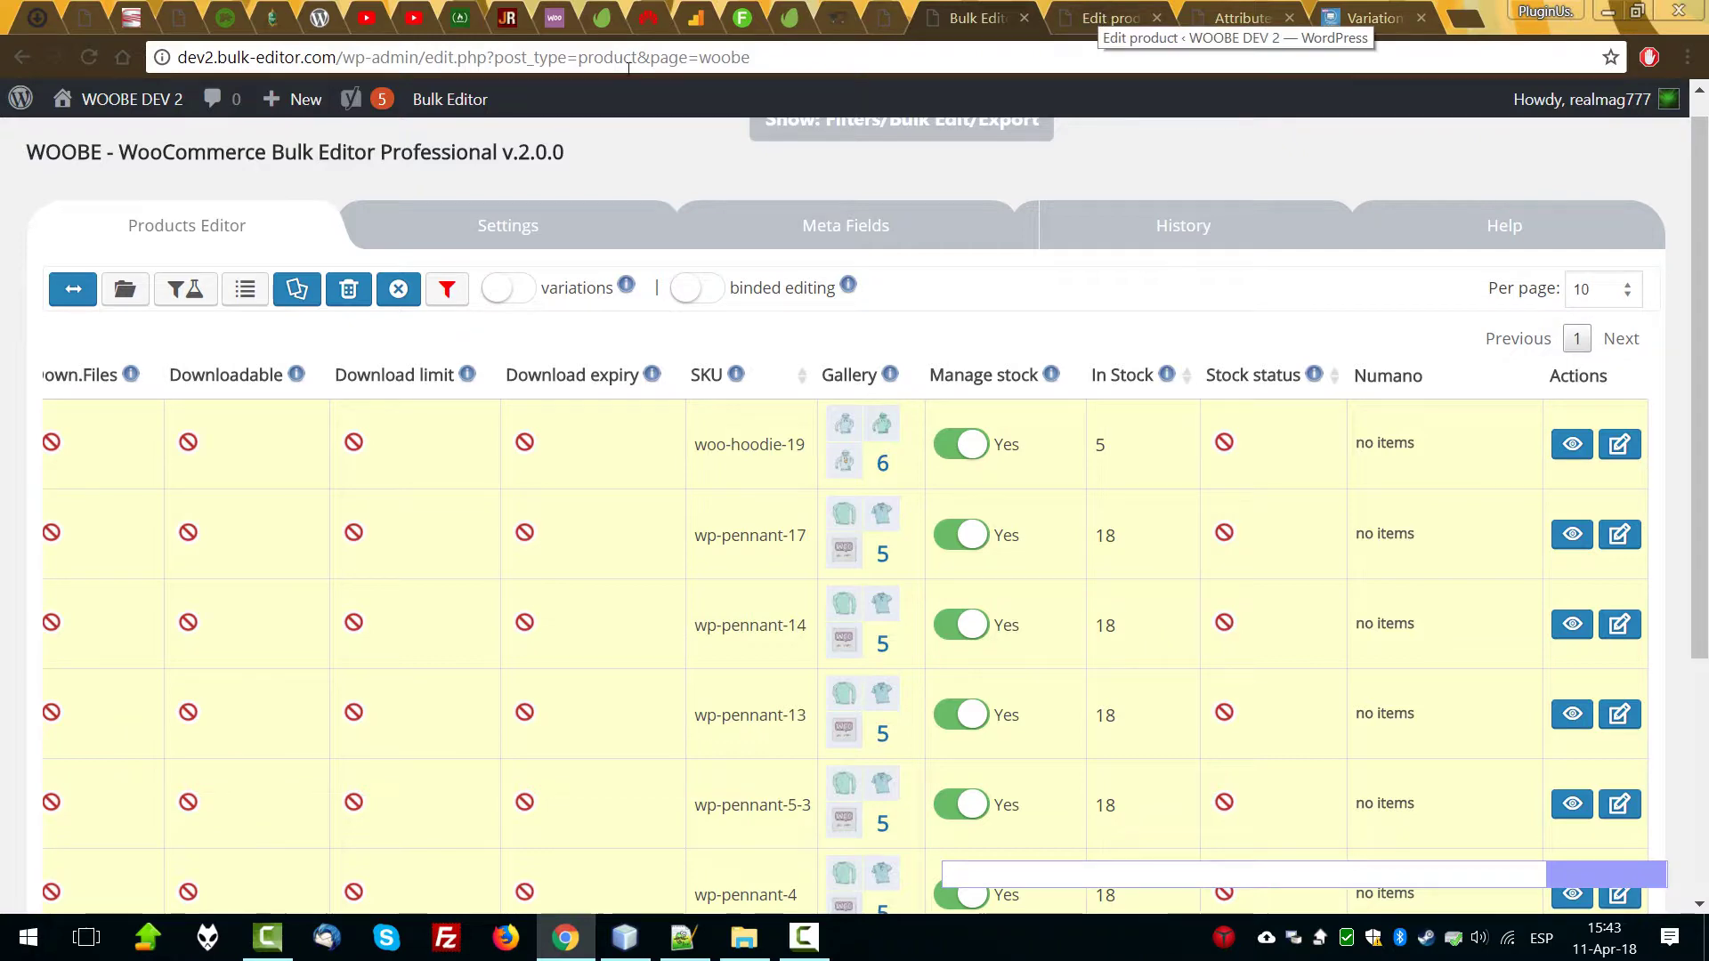
left_click(398, 288)
left_click(242, 294)
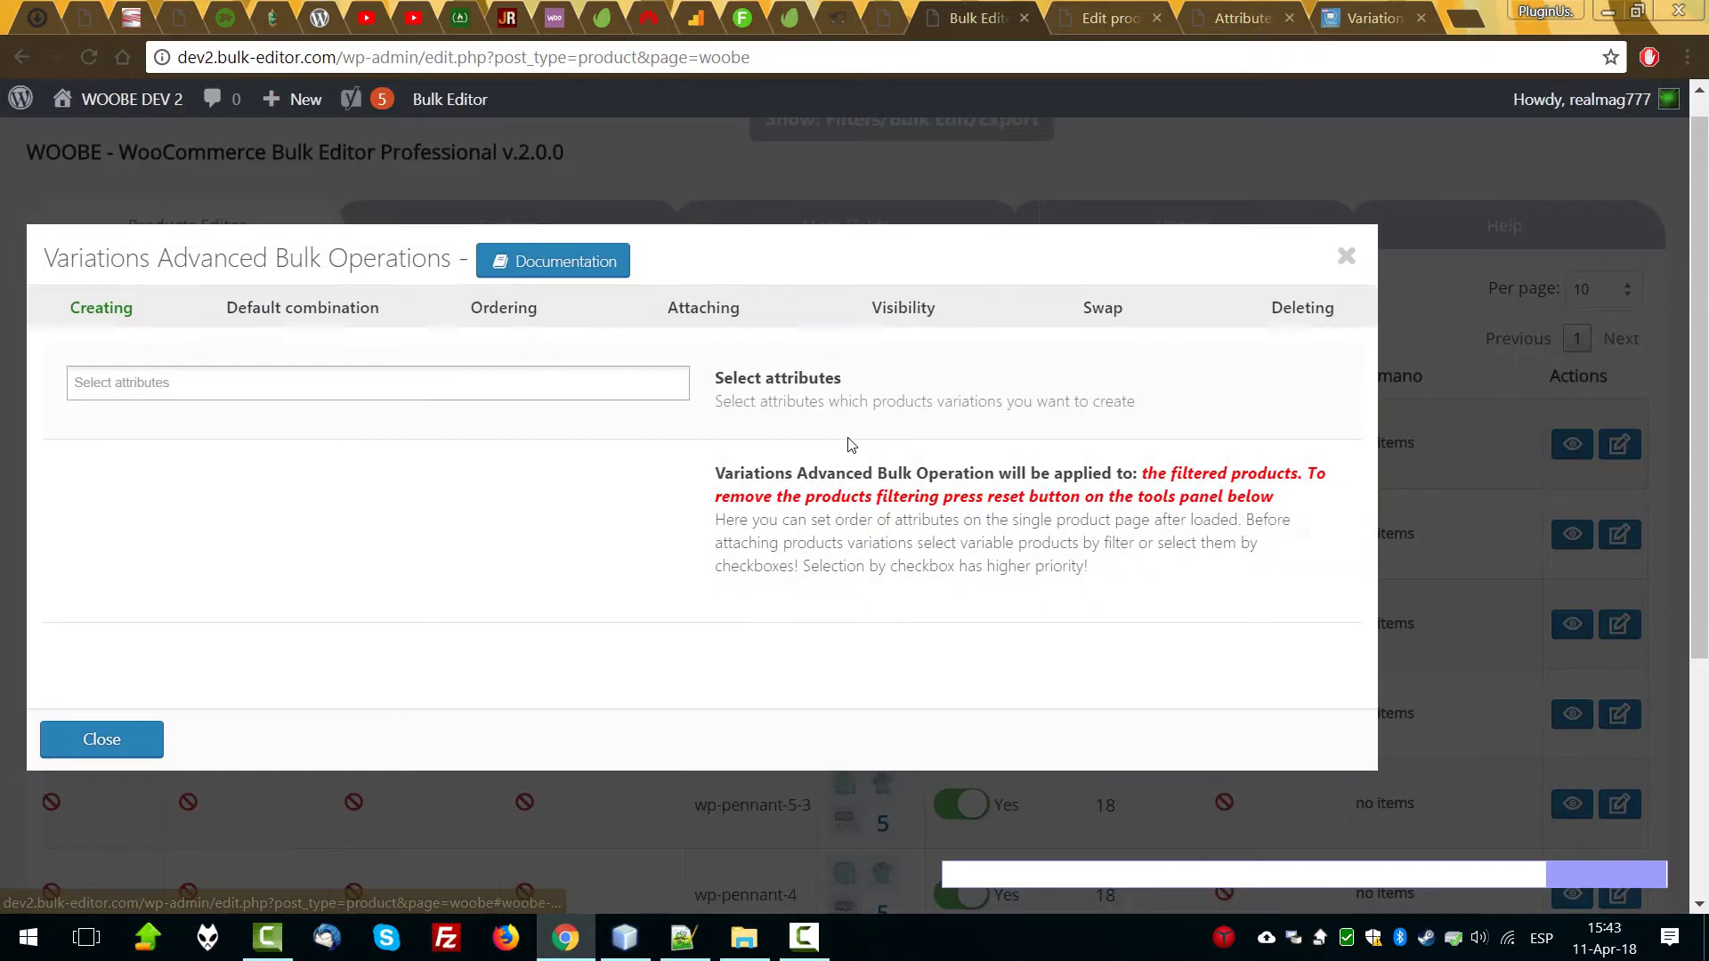
left_click(1291, 315)
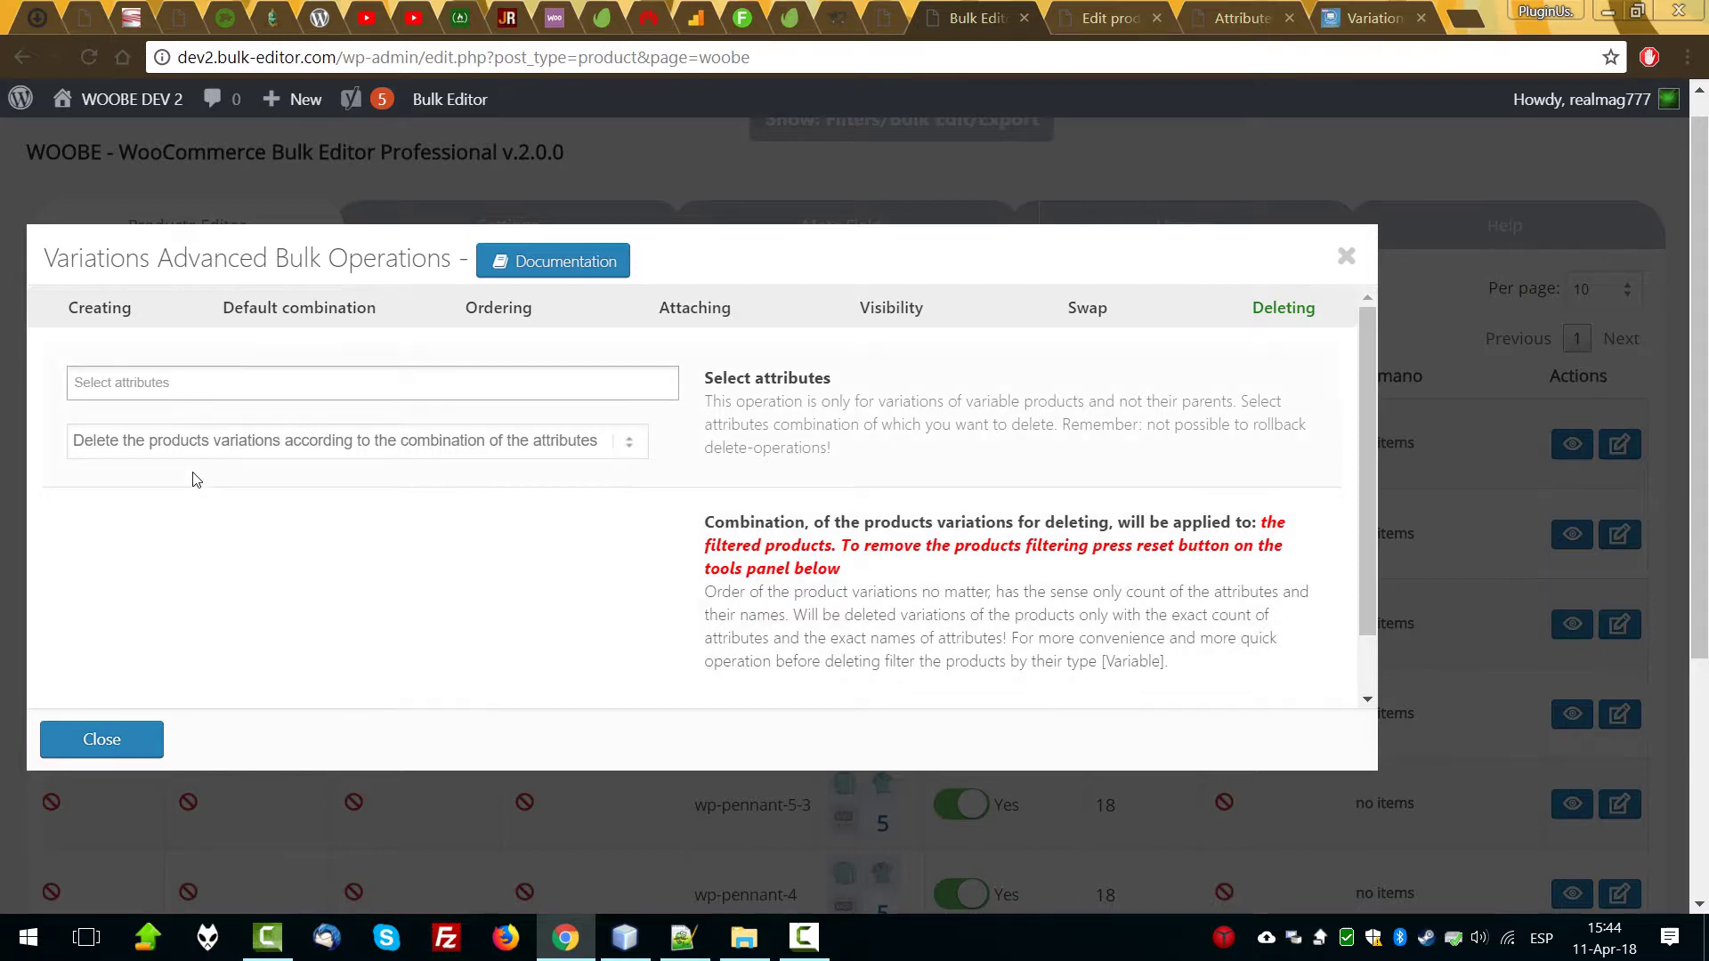
Set the deletion mode to "Delete all products variations" and close the advanced bulk operations without starting the deletion.
left_click(175, 449)
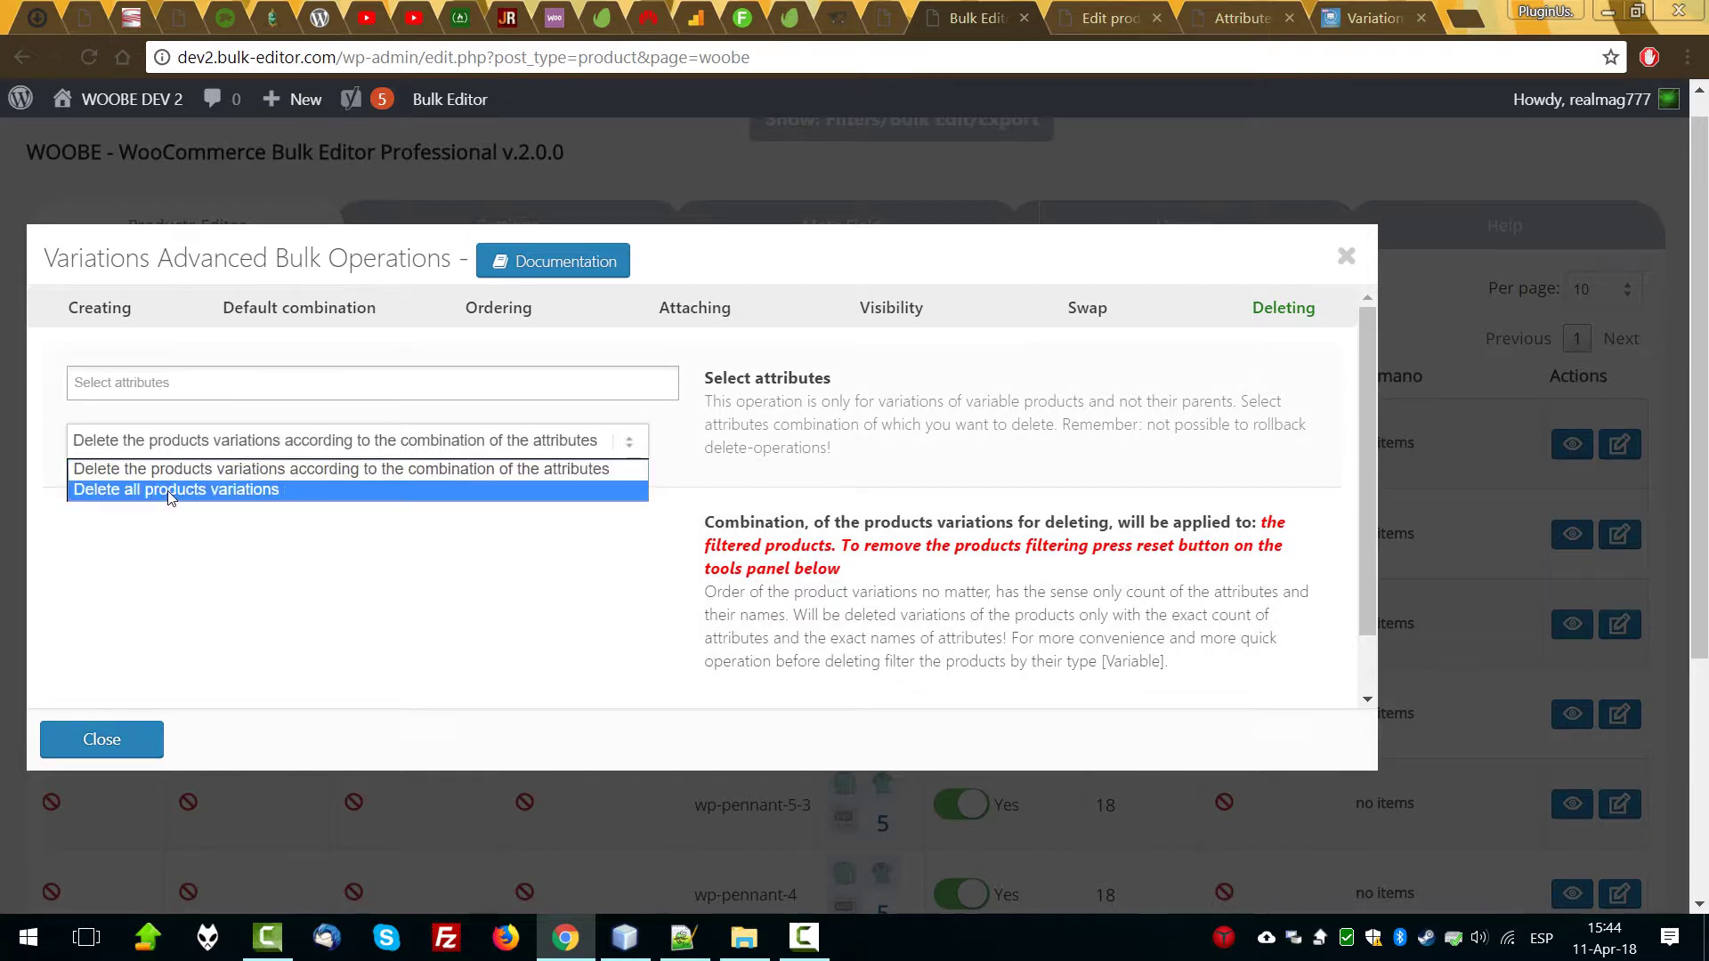
left_click(175, 491)
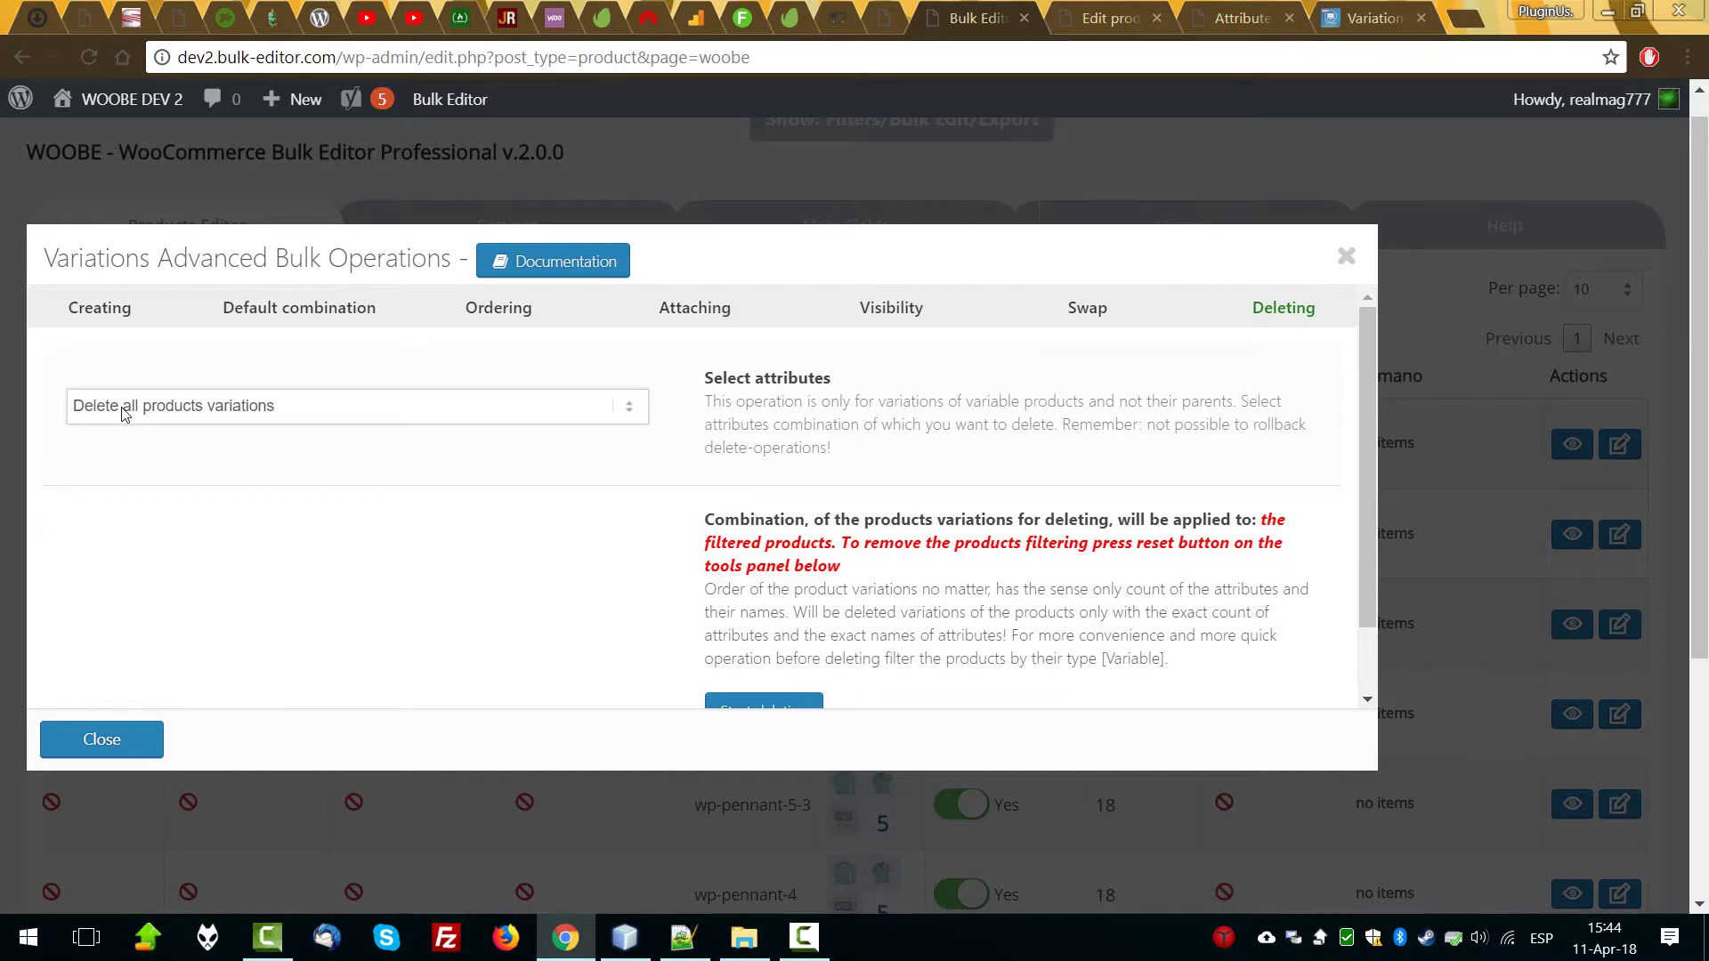
scroll(1023, 623, "down", 2)
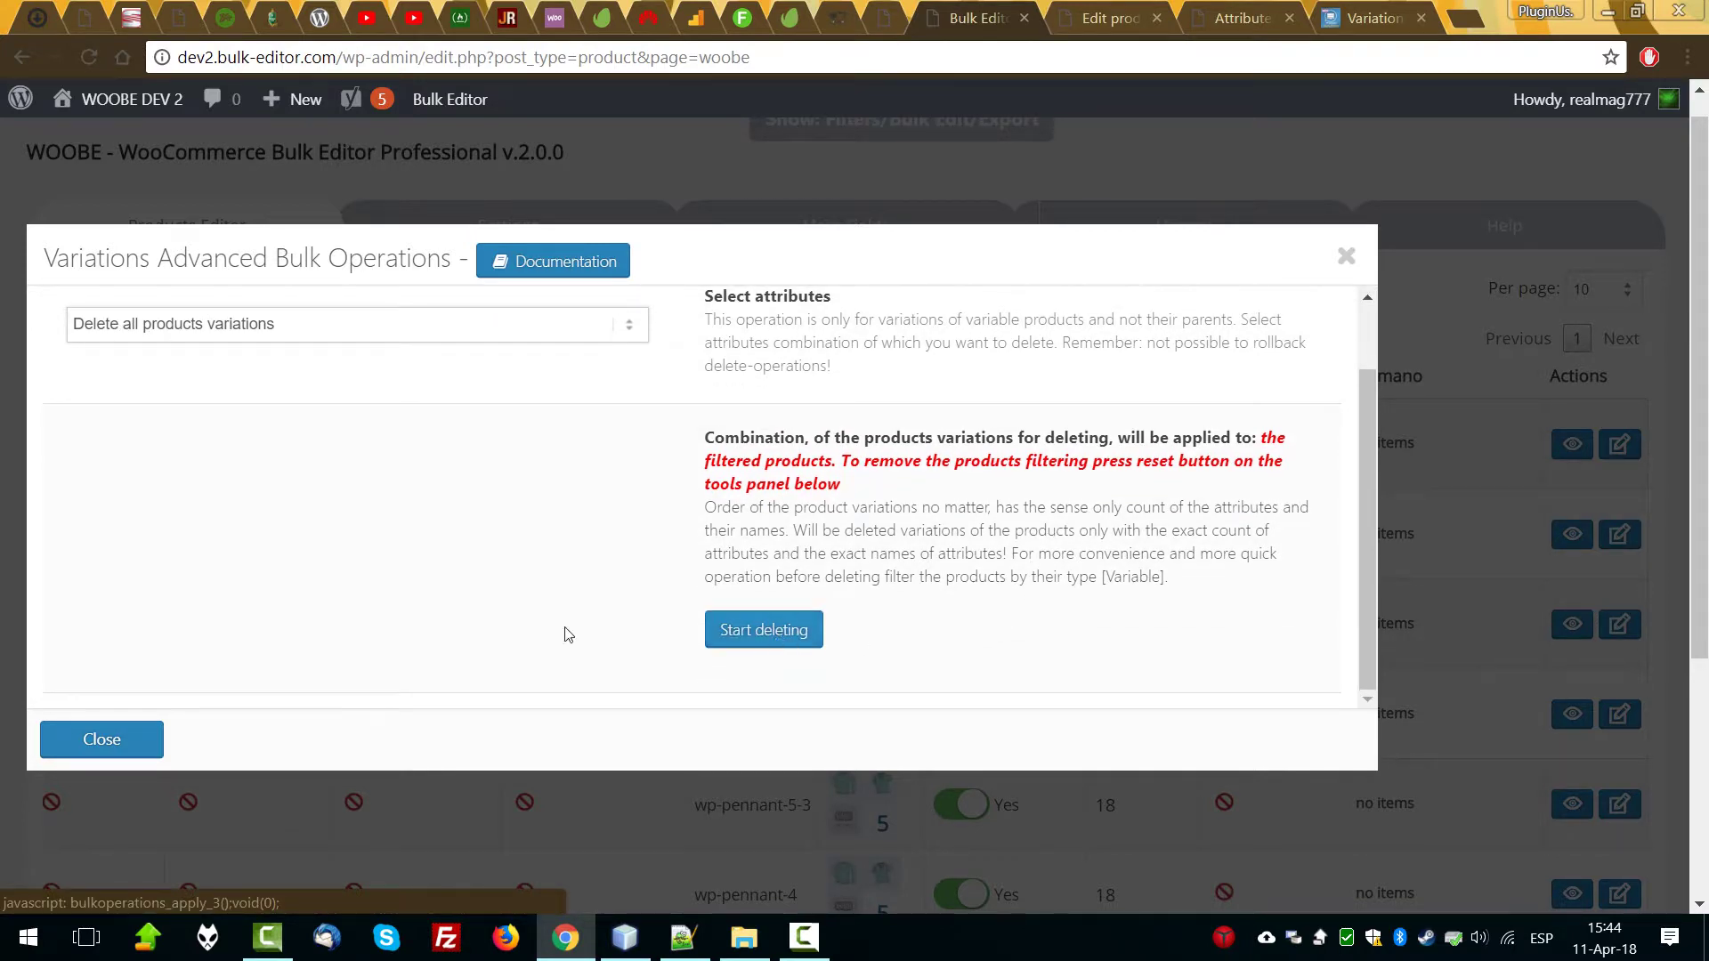
left_click(116, 742)
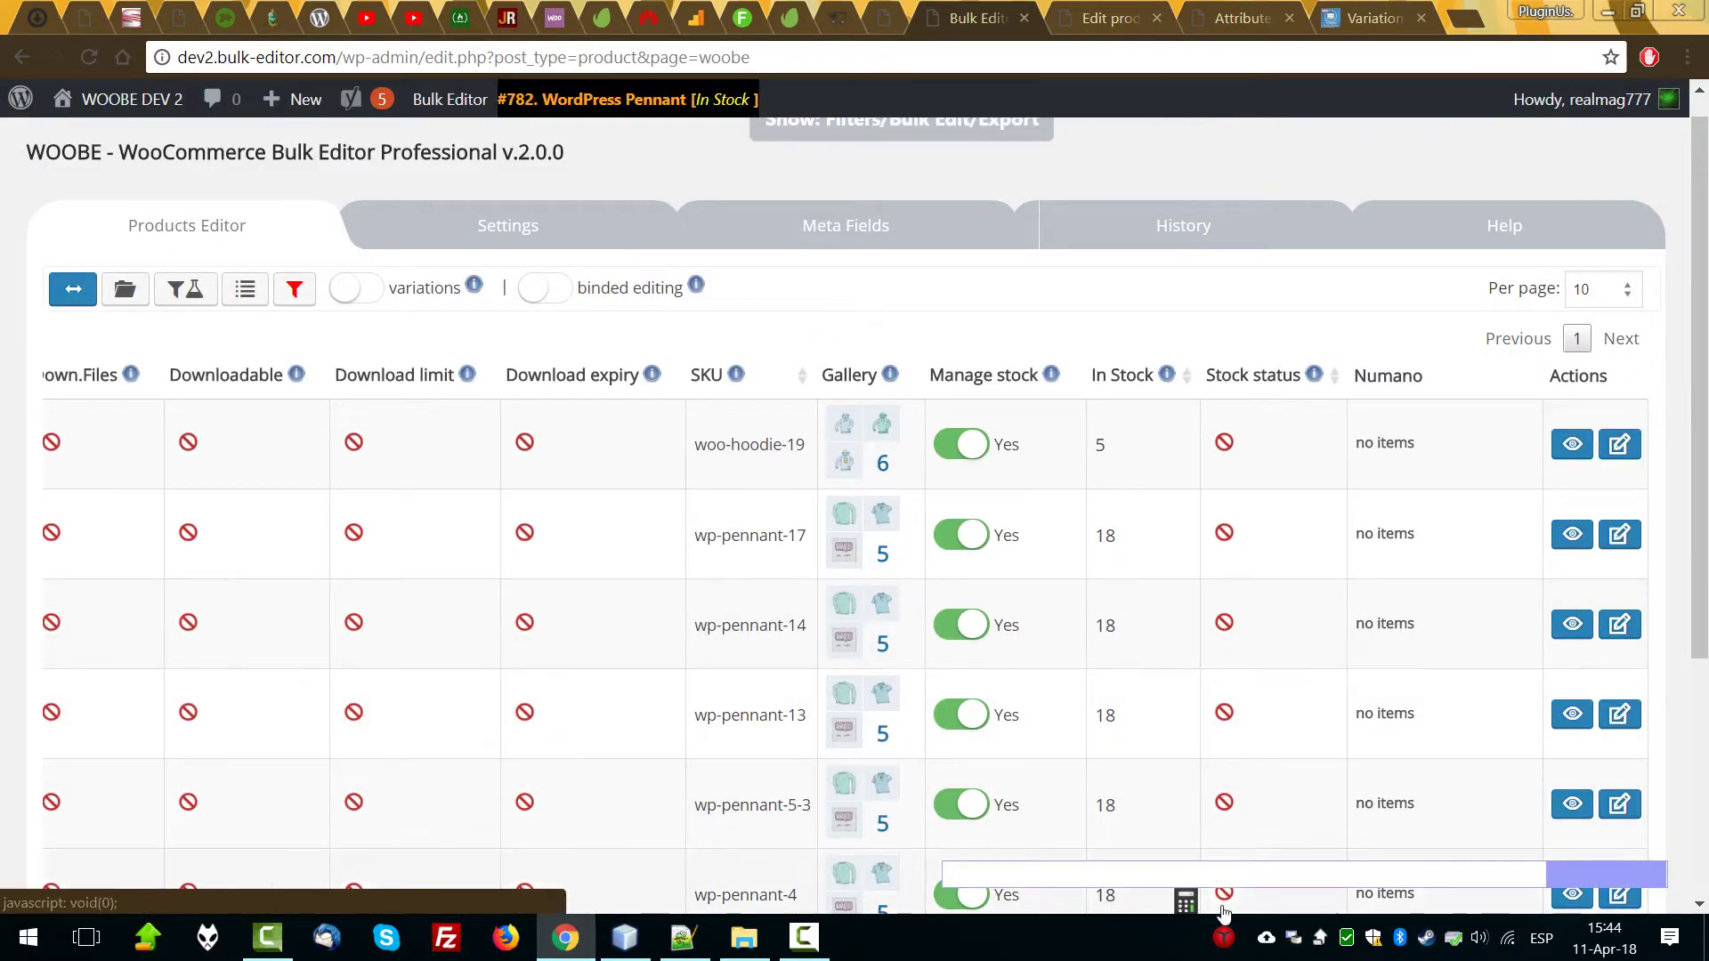
scroll(1441, 874, "left", 15)
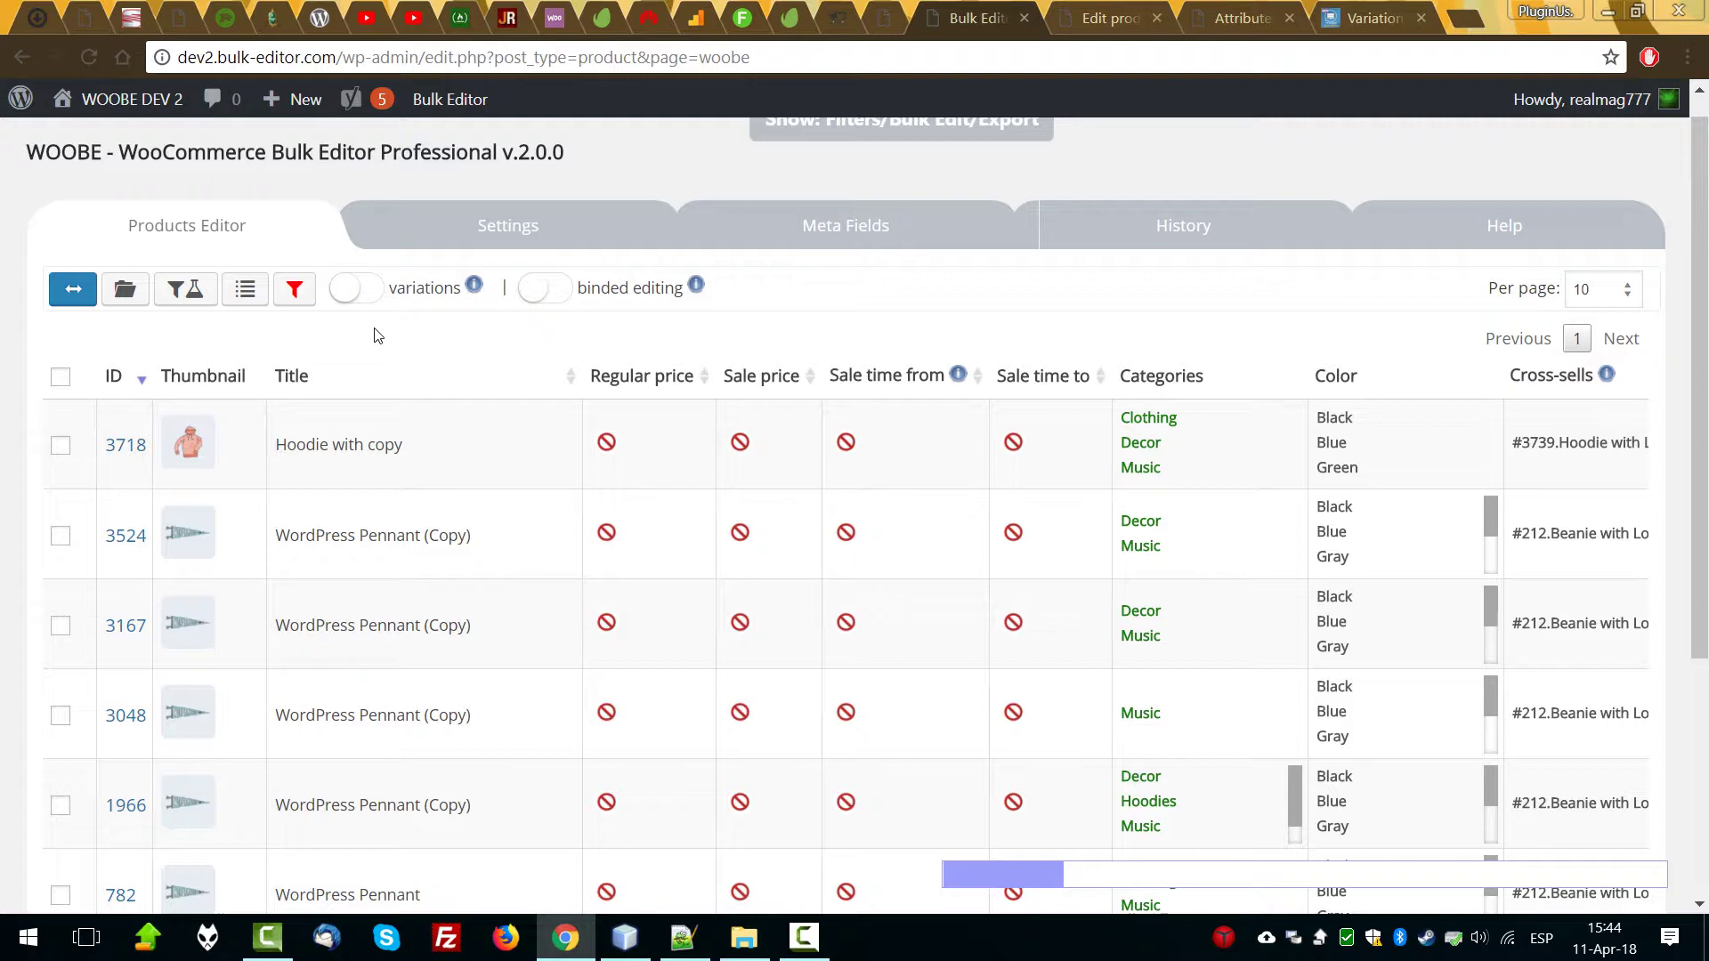
left_click(347, 291)
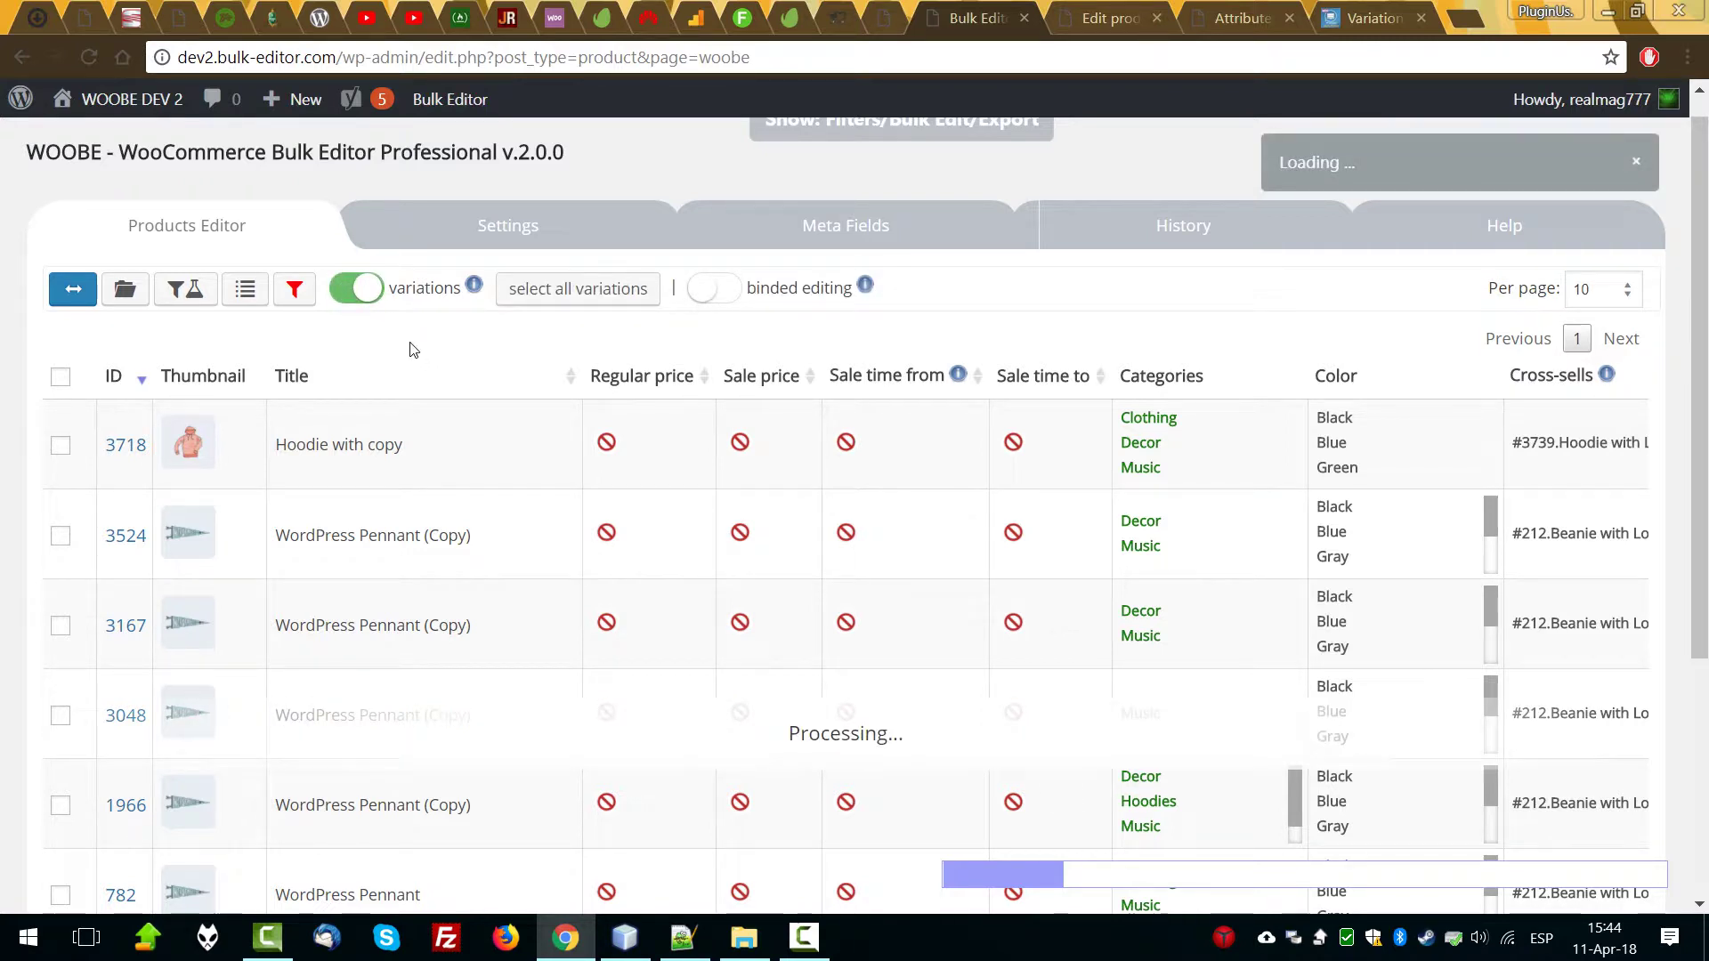
left_click(508, 319)
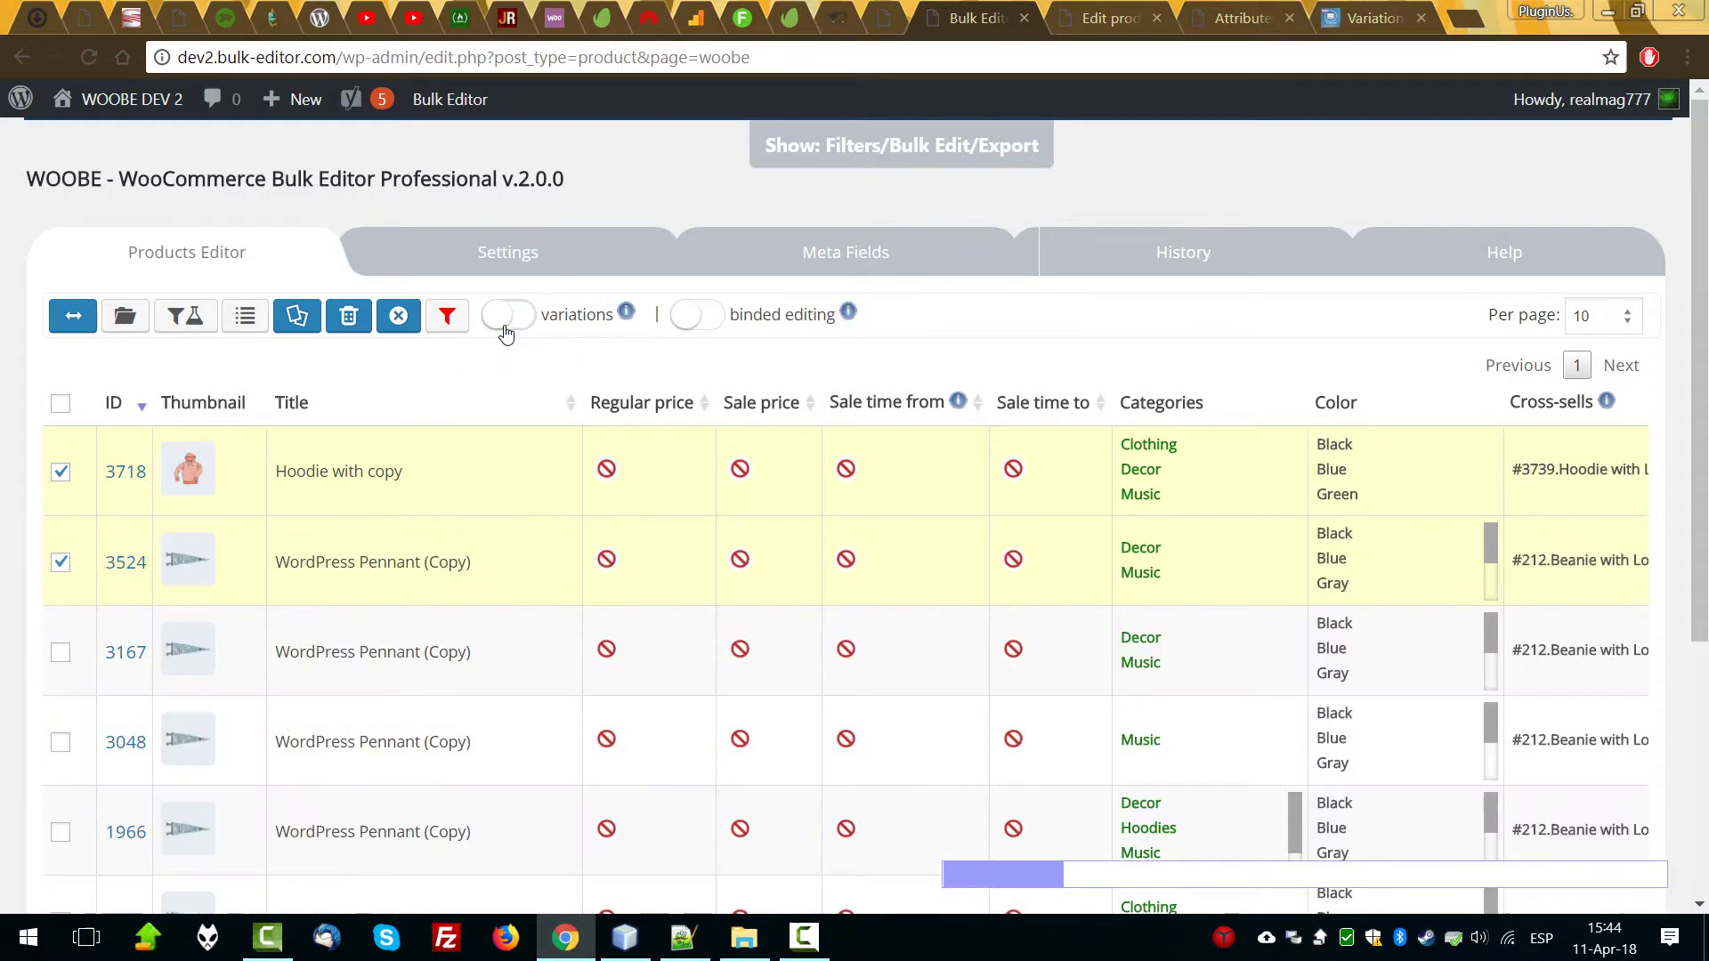
left_click(60, 562)
left_click(63, 481)
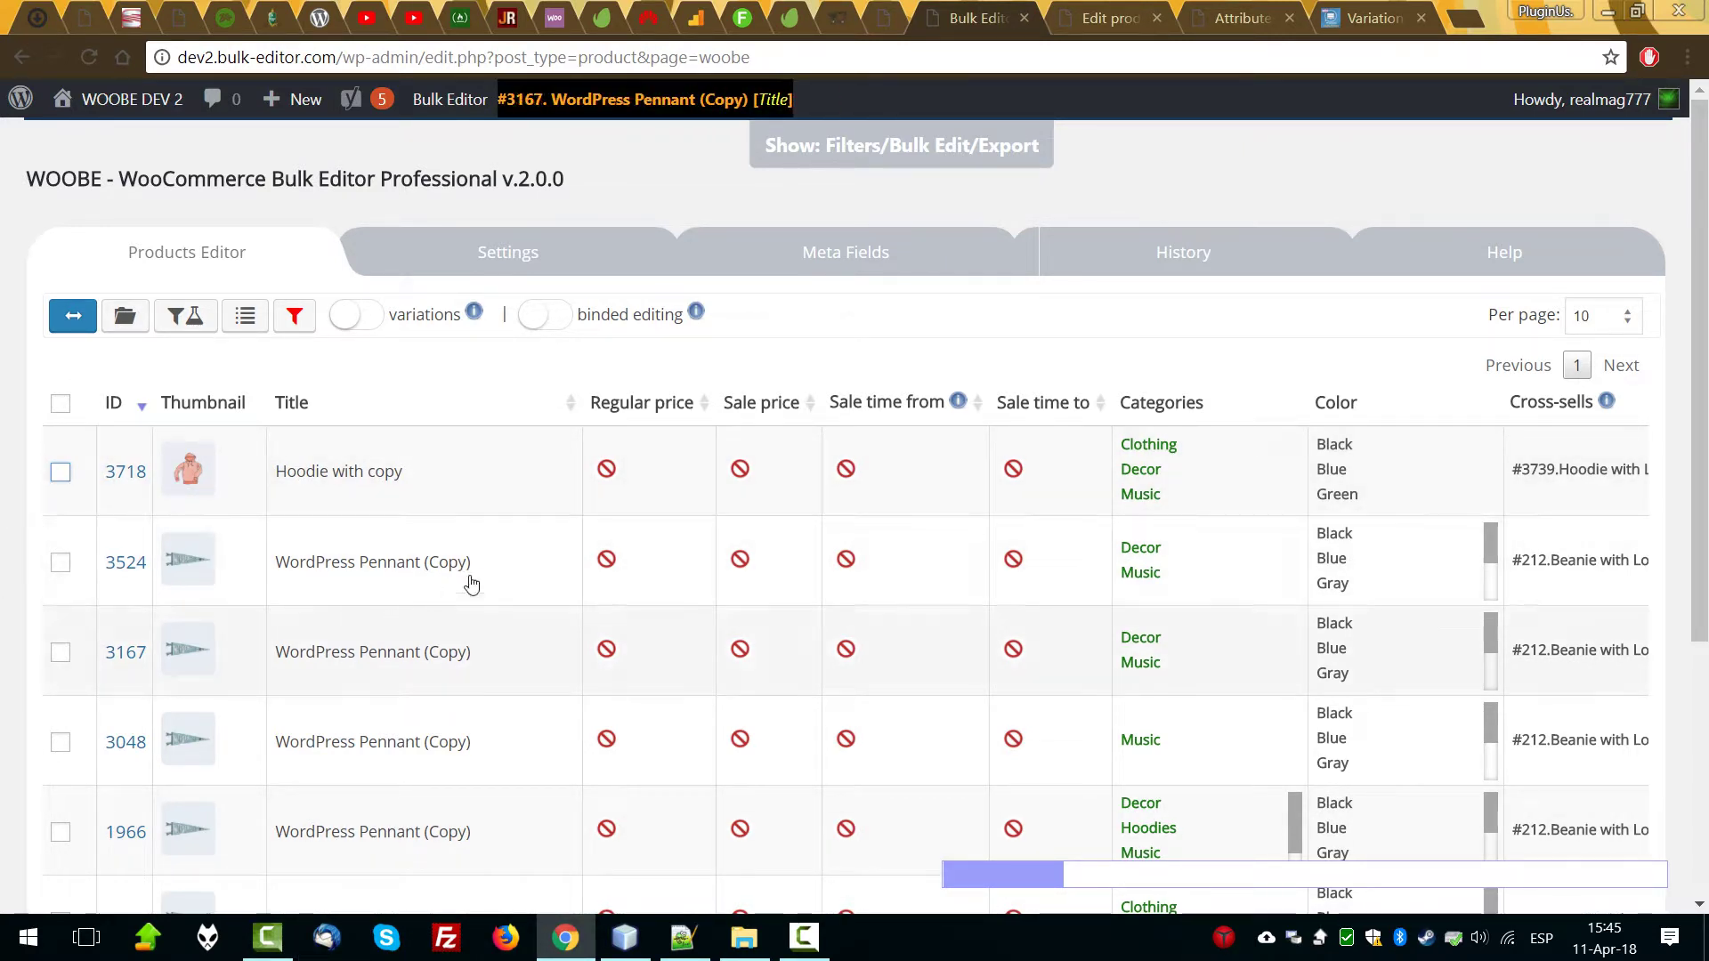
left_click(343, 319)
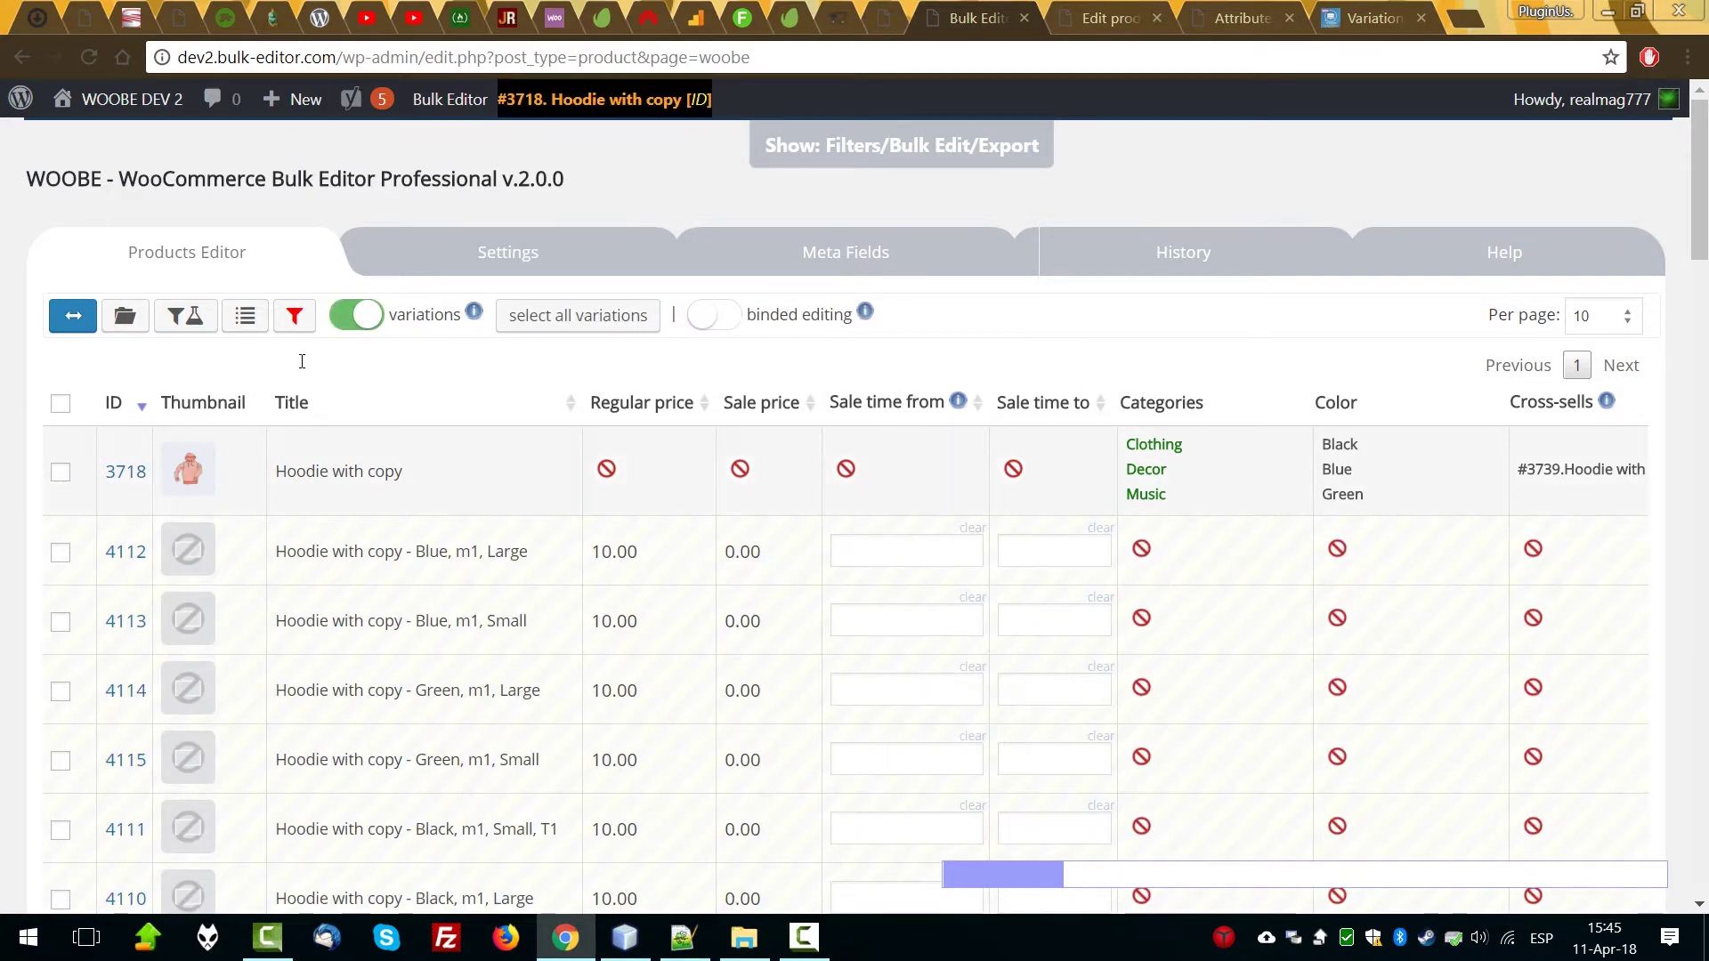
left_click(365, 327)
Select Hoodie with copy (3718) and WordPress Pennant (Copy) (3524), and show the product variations.
left_click(61, 562)
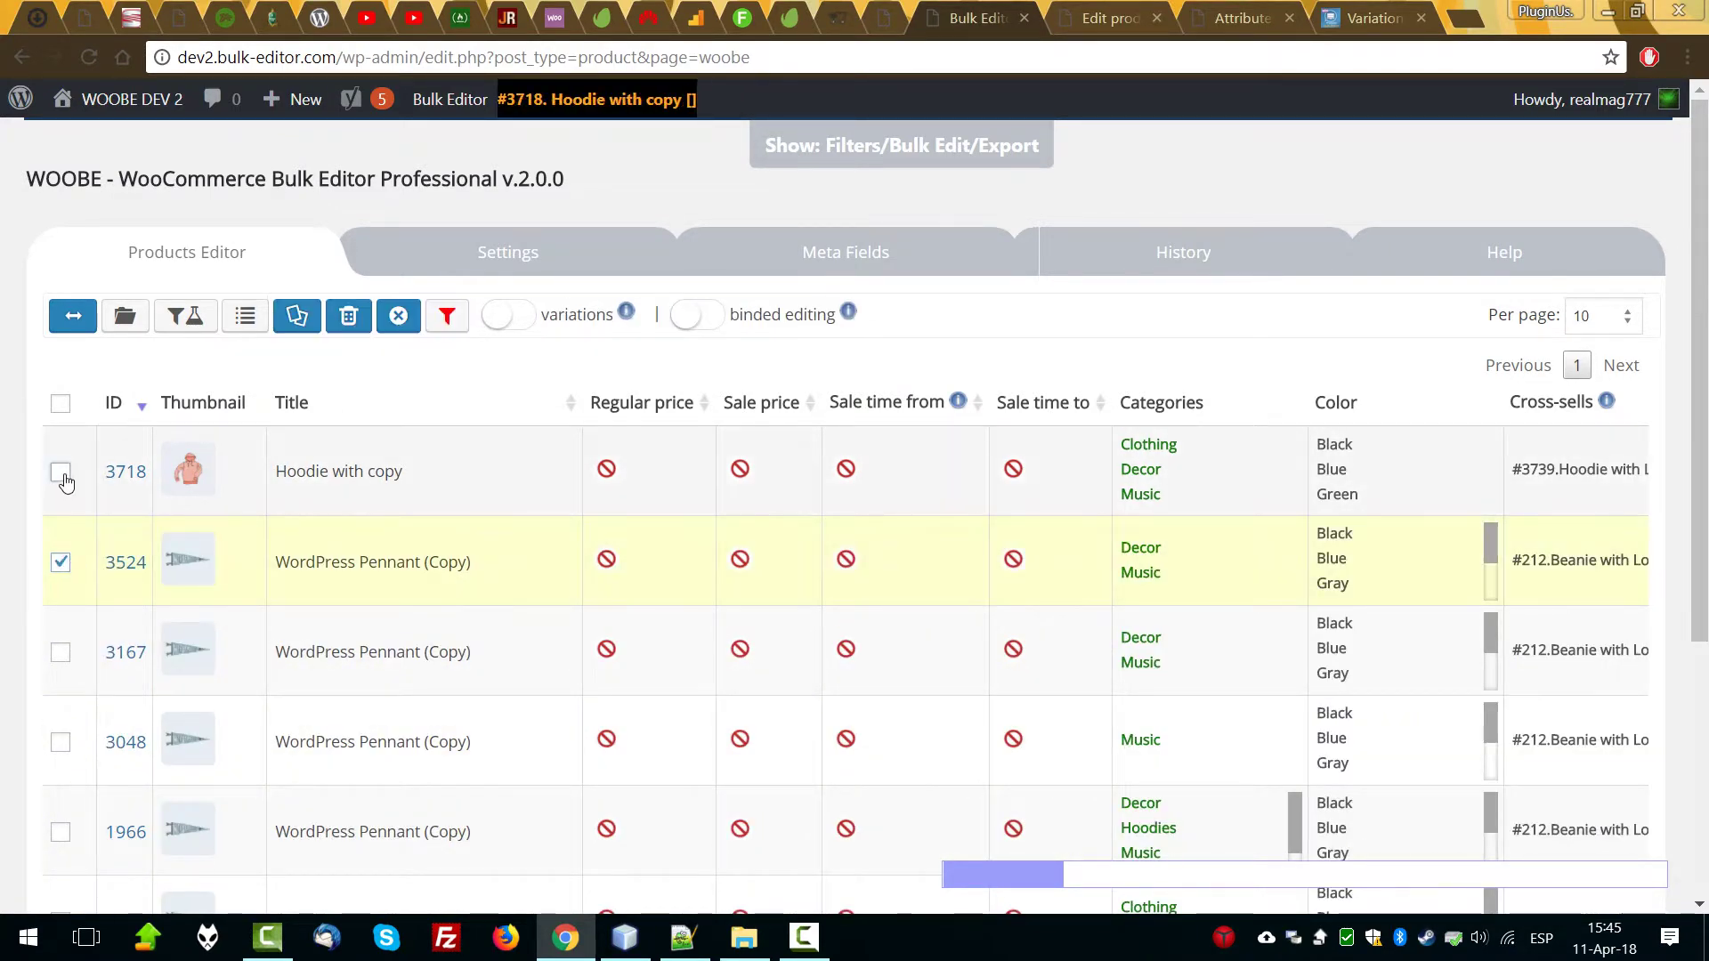
left_click(60, 472)
left_click(509, 315)
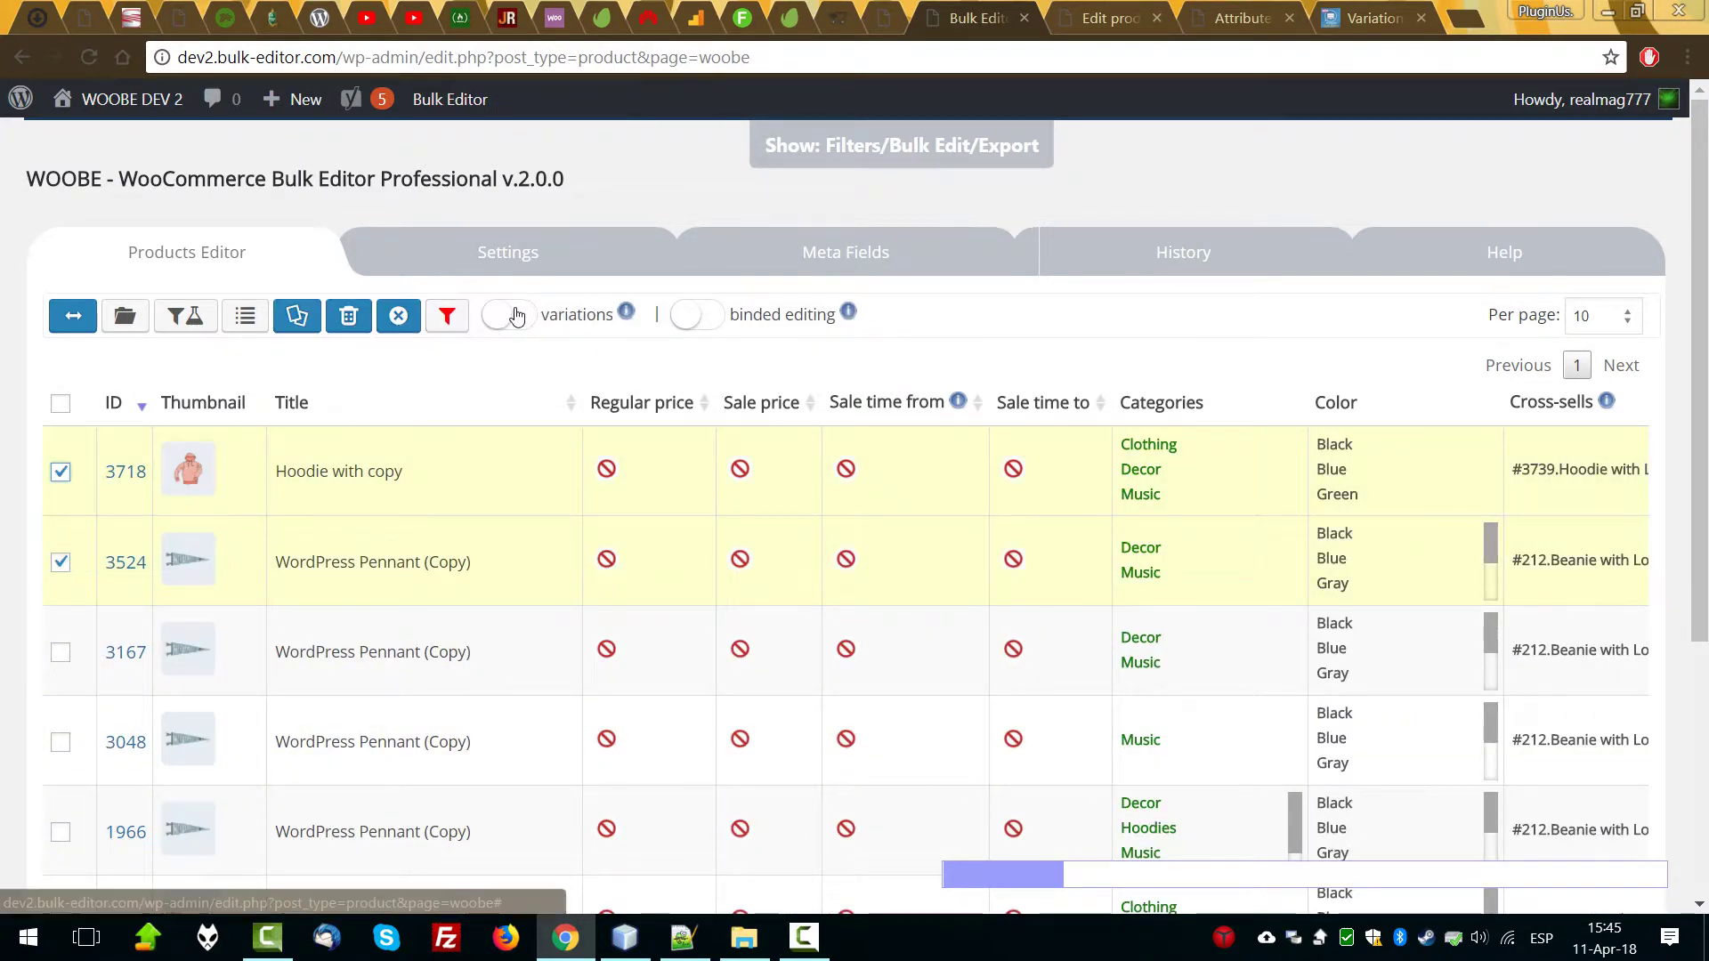
Reopen the advanced bulk operations, check the deletion scope, and start and confirm deleting all variations of the two selected products.
left_click(244, 317)
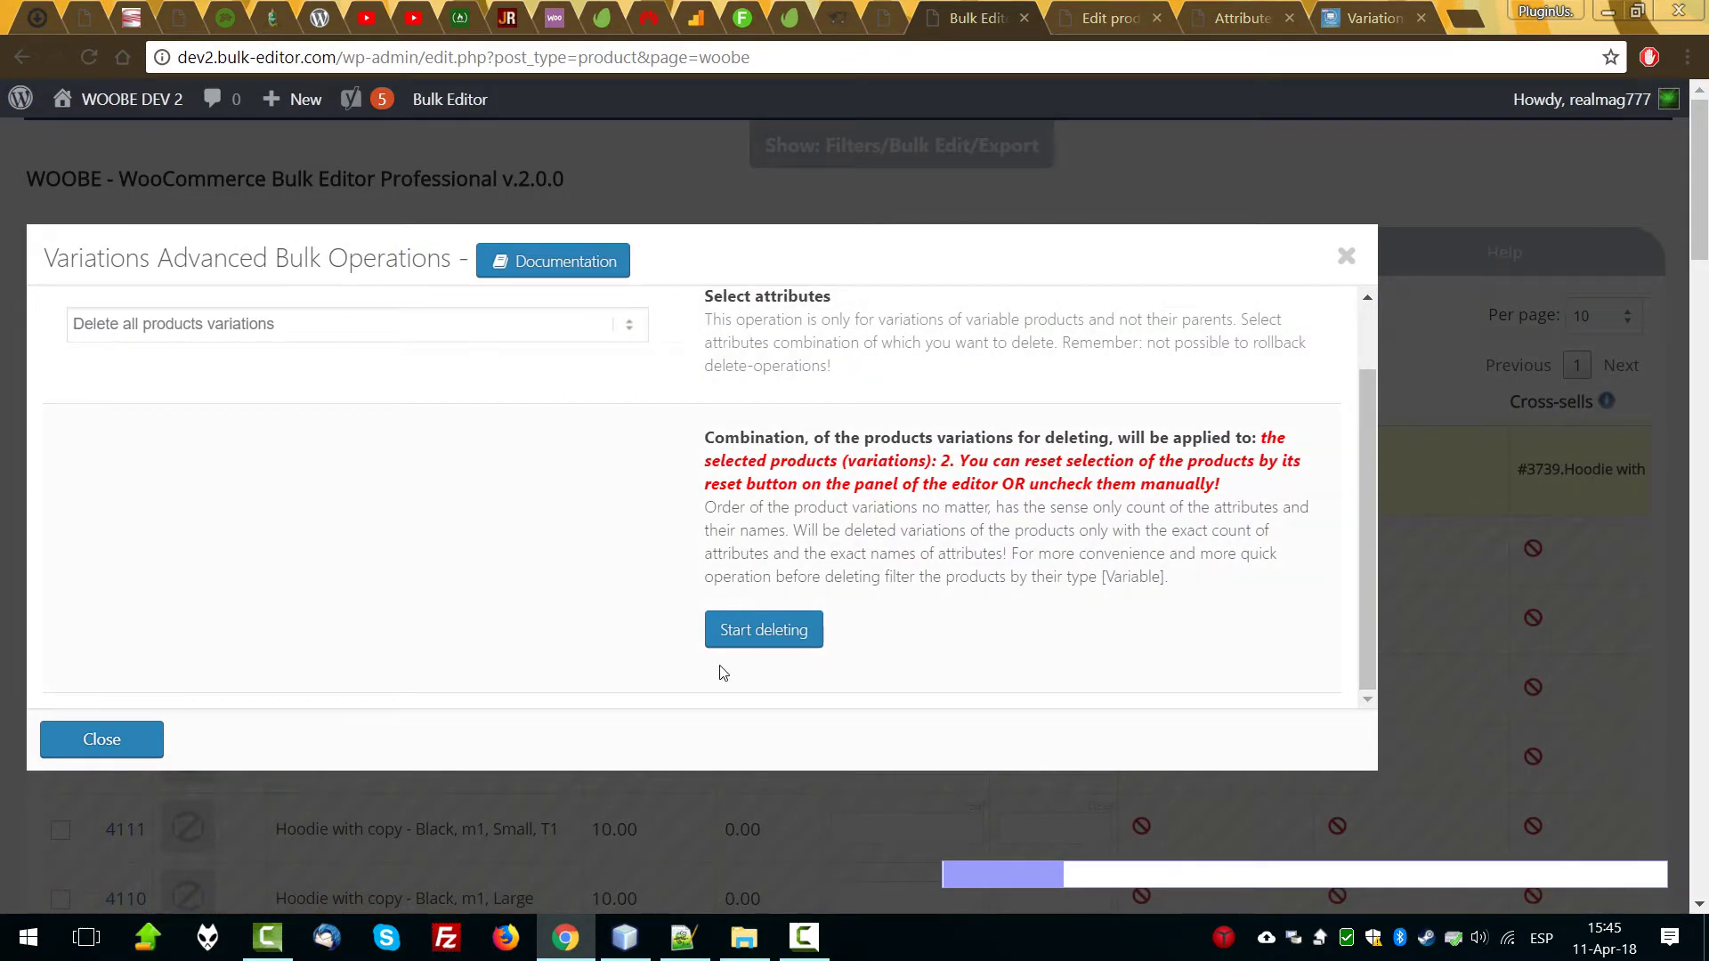
scroll(1050, 546, "up", 1)
left_click_drag(1268, 514, 941, 547)
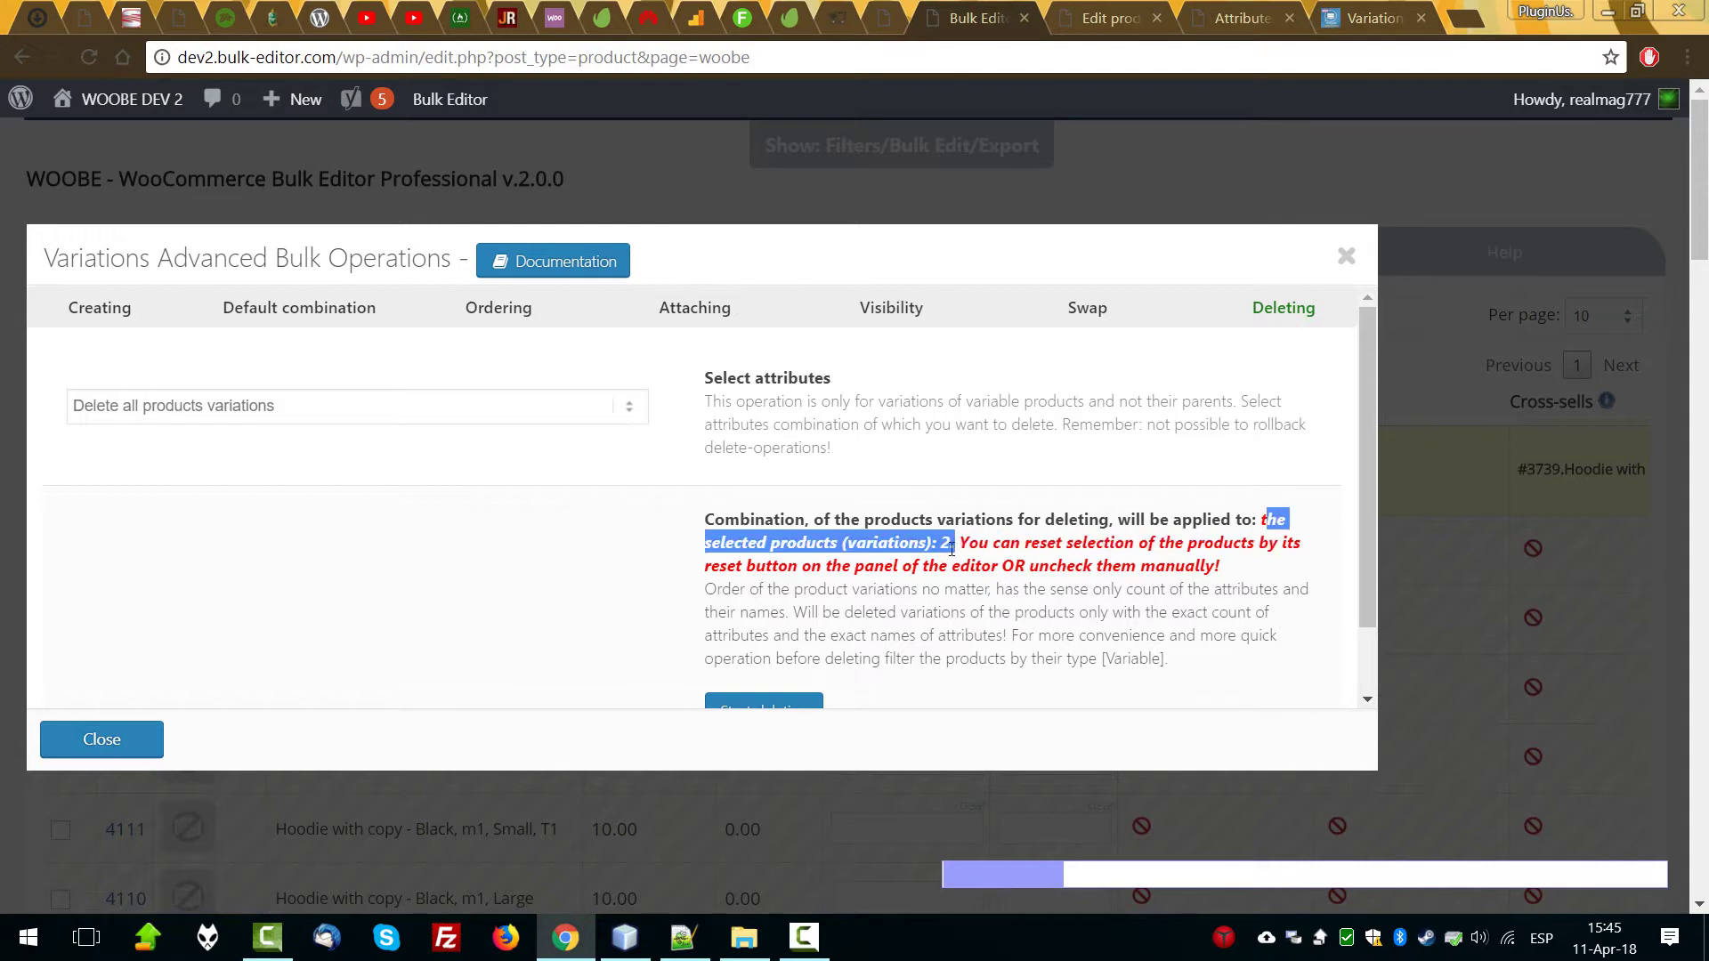
scroll(827, 573, "down", 1)
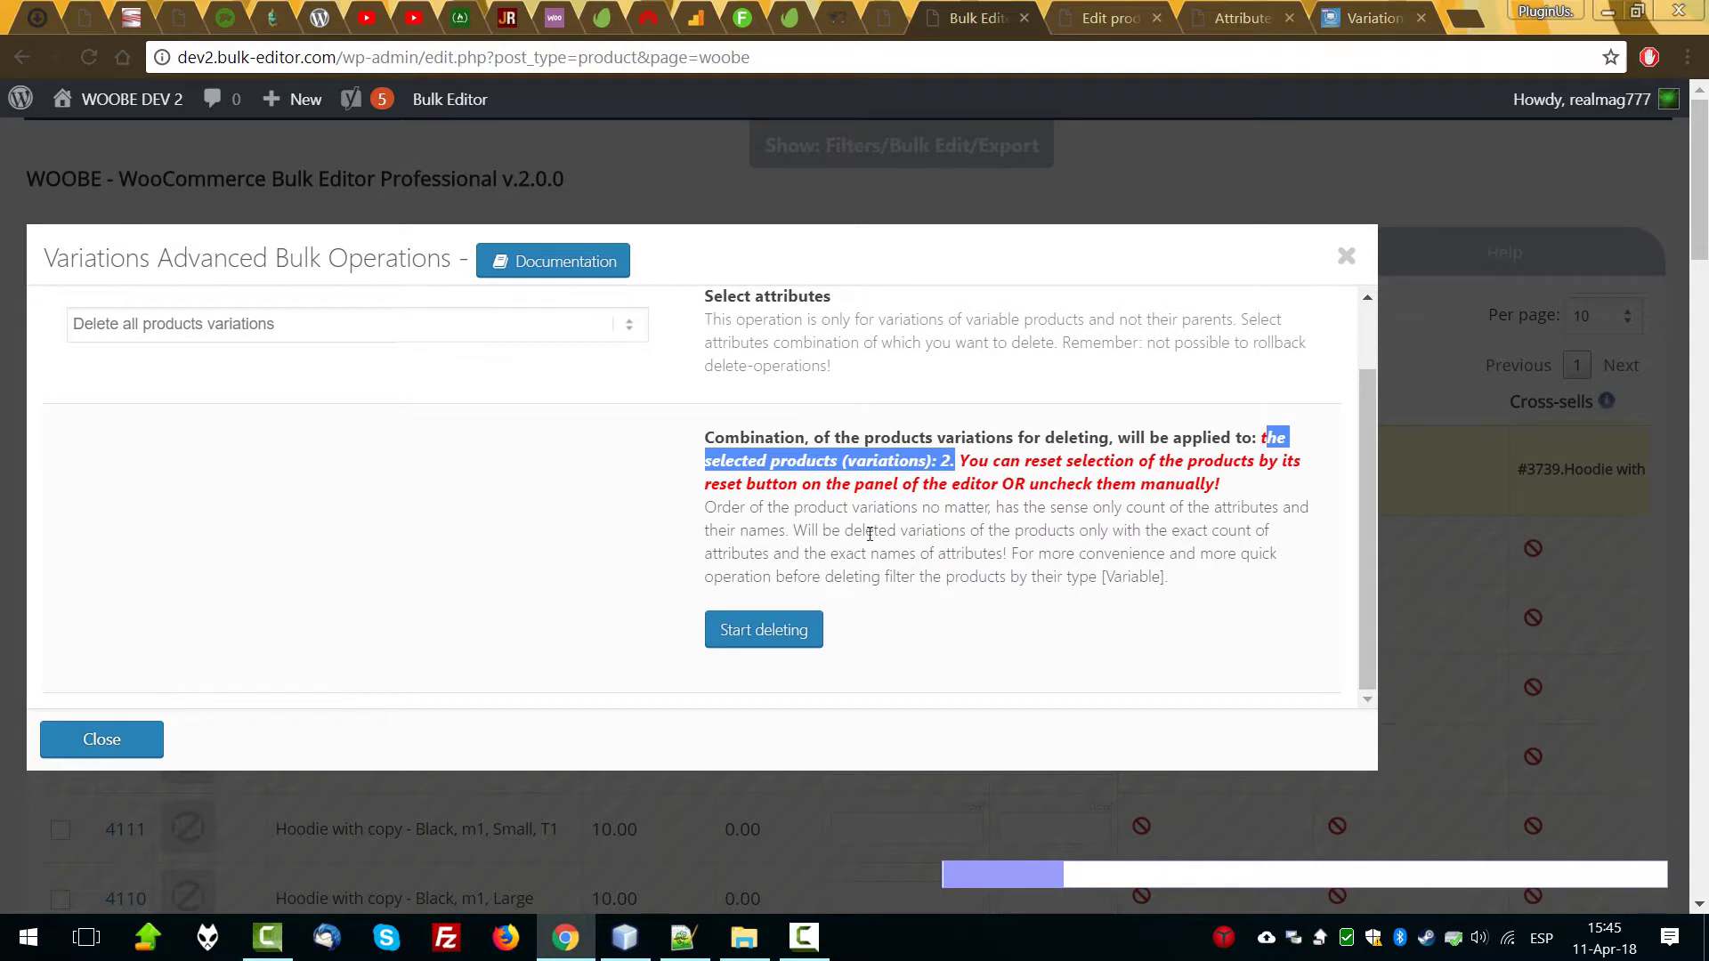
left_click(767, 631)
left_click(925, 182)
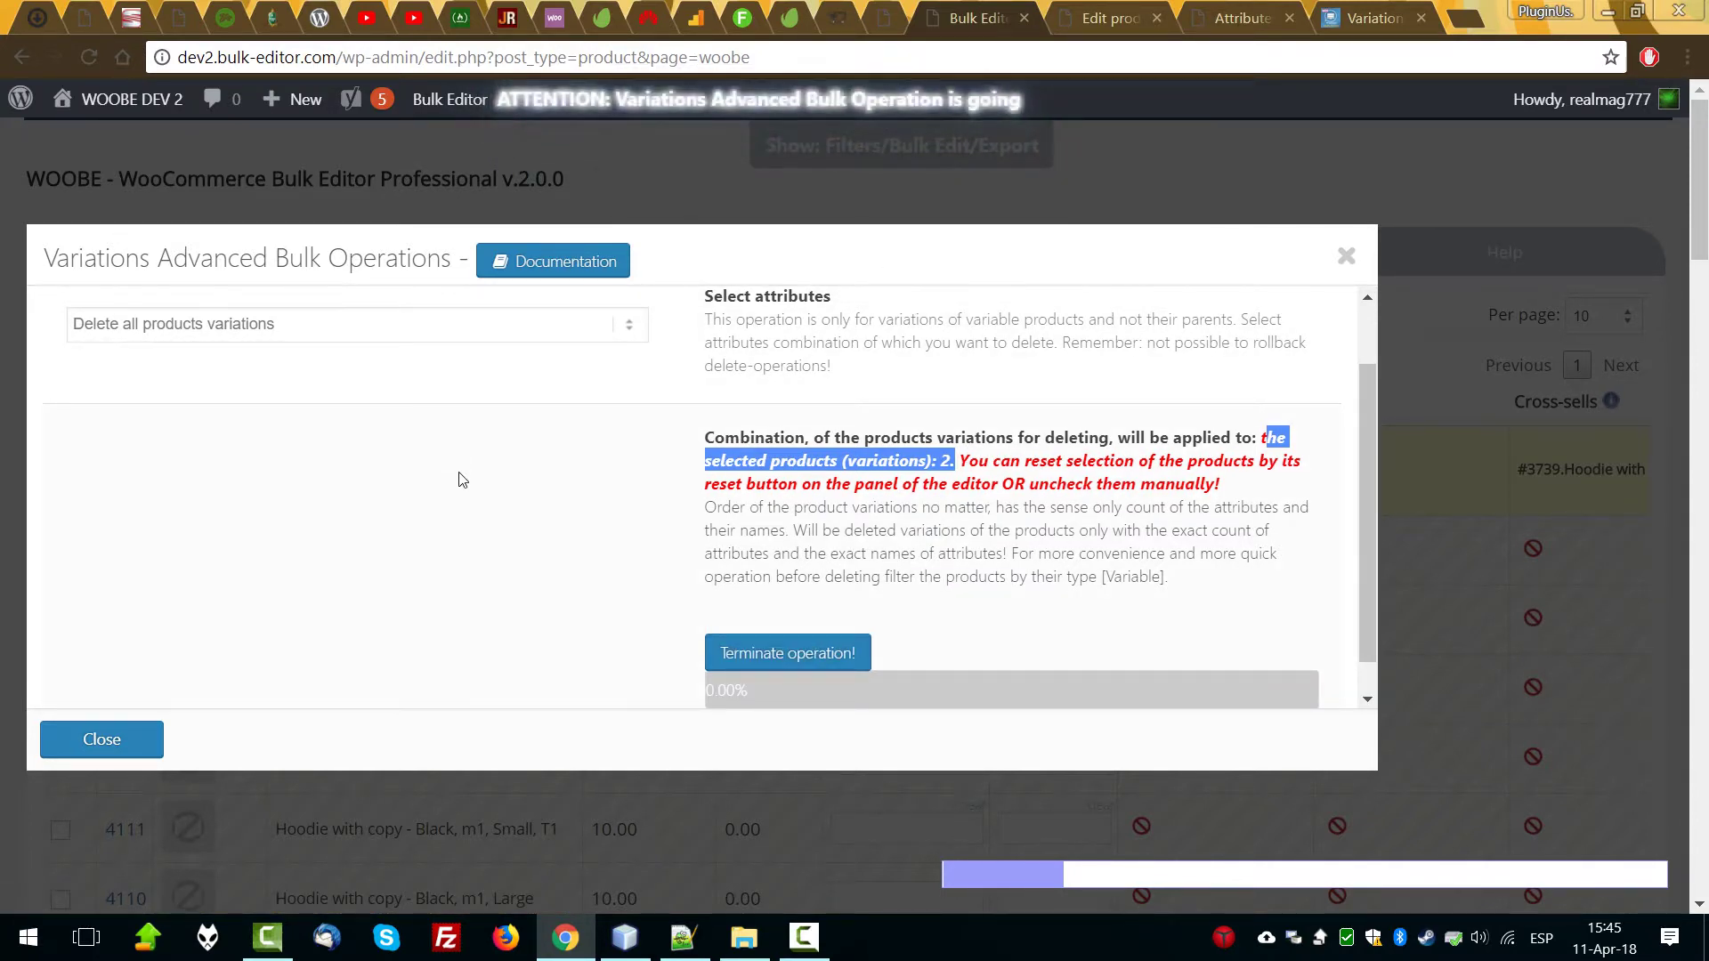
Close the advanced bulk operations and reset the selection of the two products, keeping the variations shown.
left_click(142, 747)
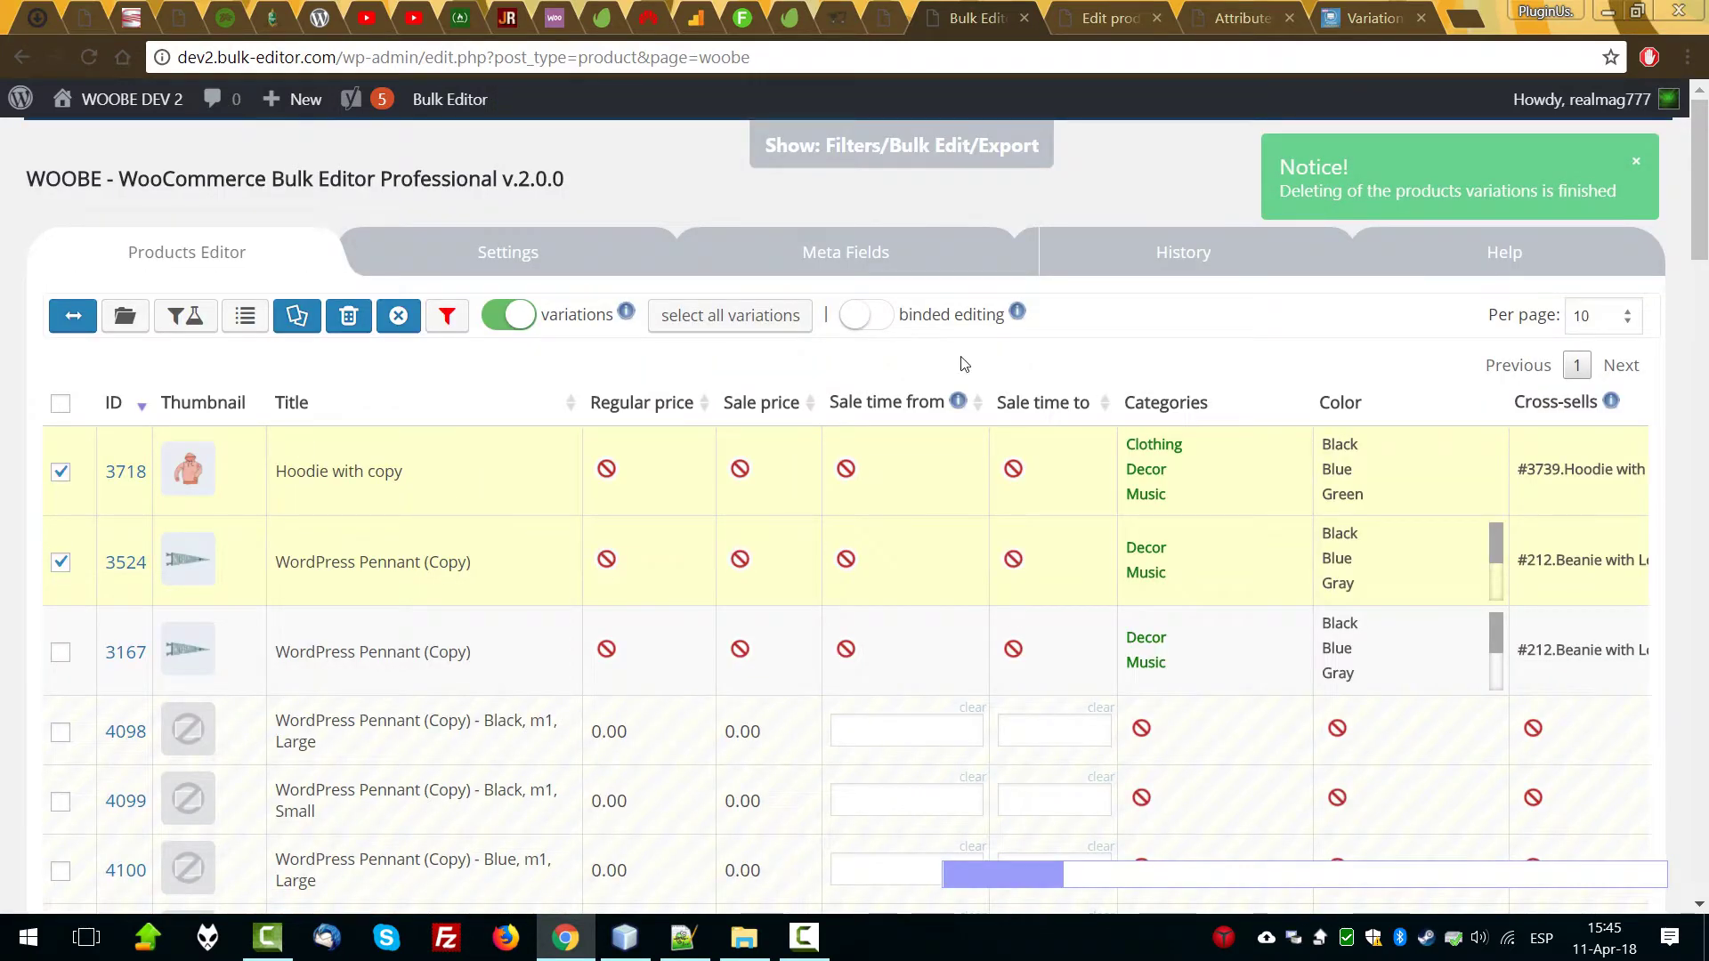
left_click(399, 315)
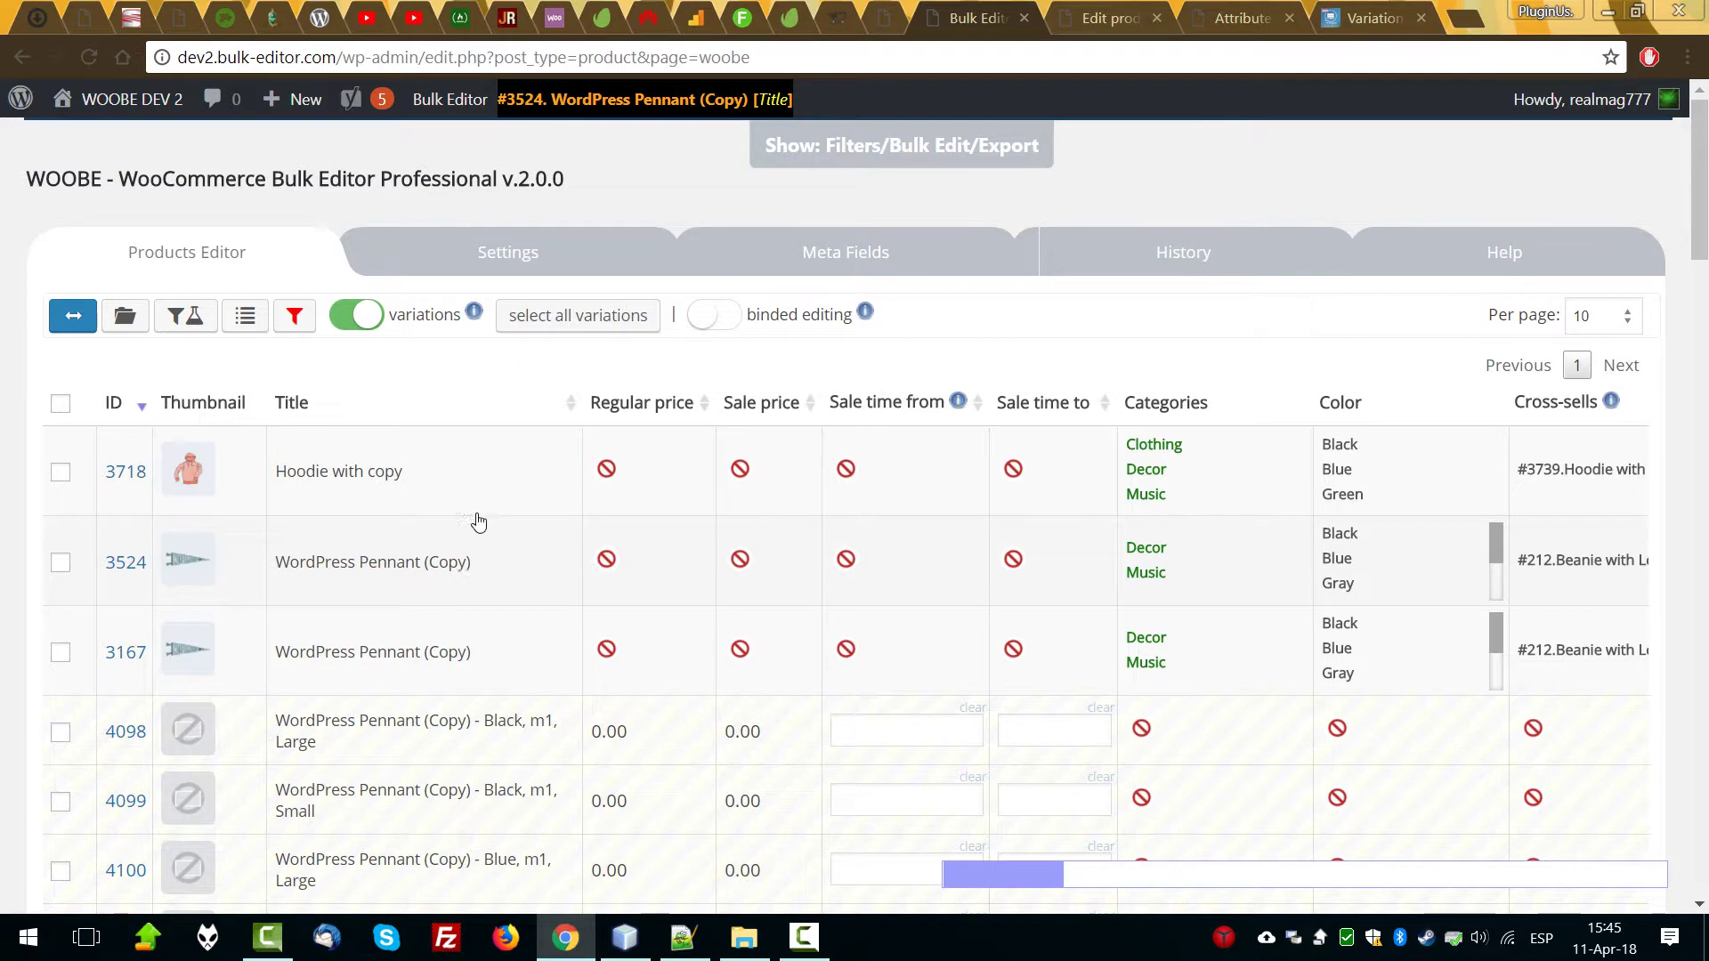
left_click(365, 324)
left_click(366, 324)
Examine the variations listed for the filtered products and the filter conditions applied to the list.
scroll(484, 279, "down", 1)
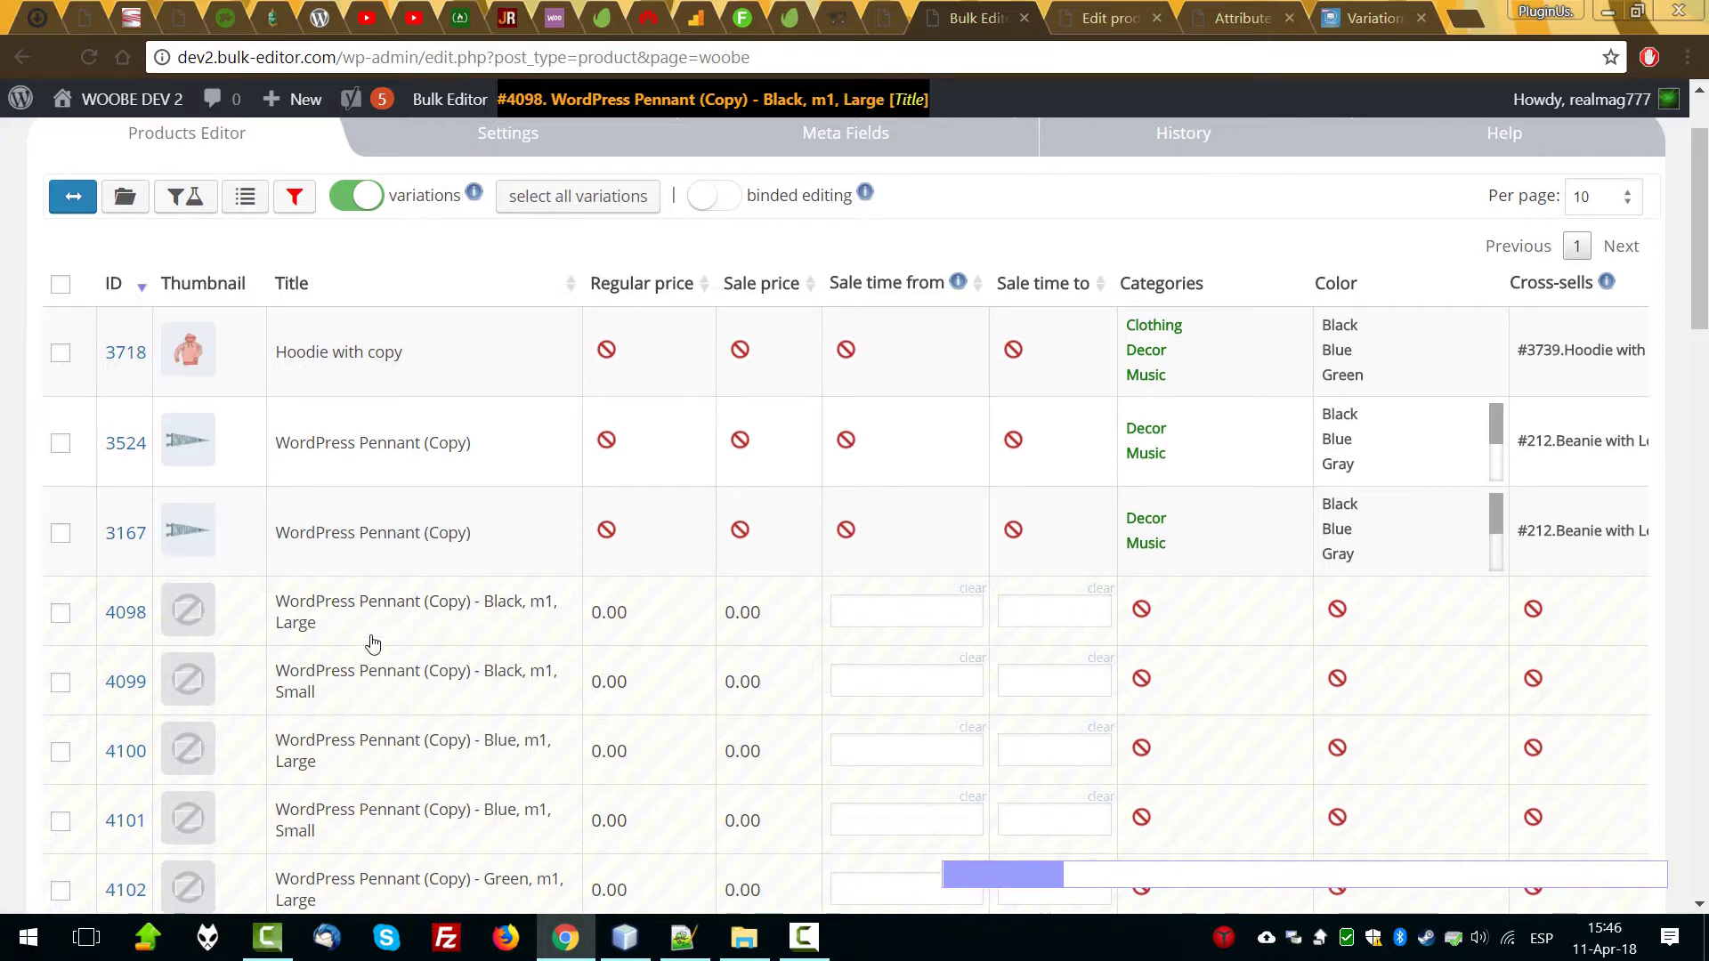
scroll(668, 418, "up", 2)
left_click(946, 150)
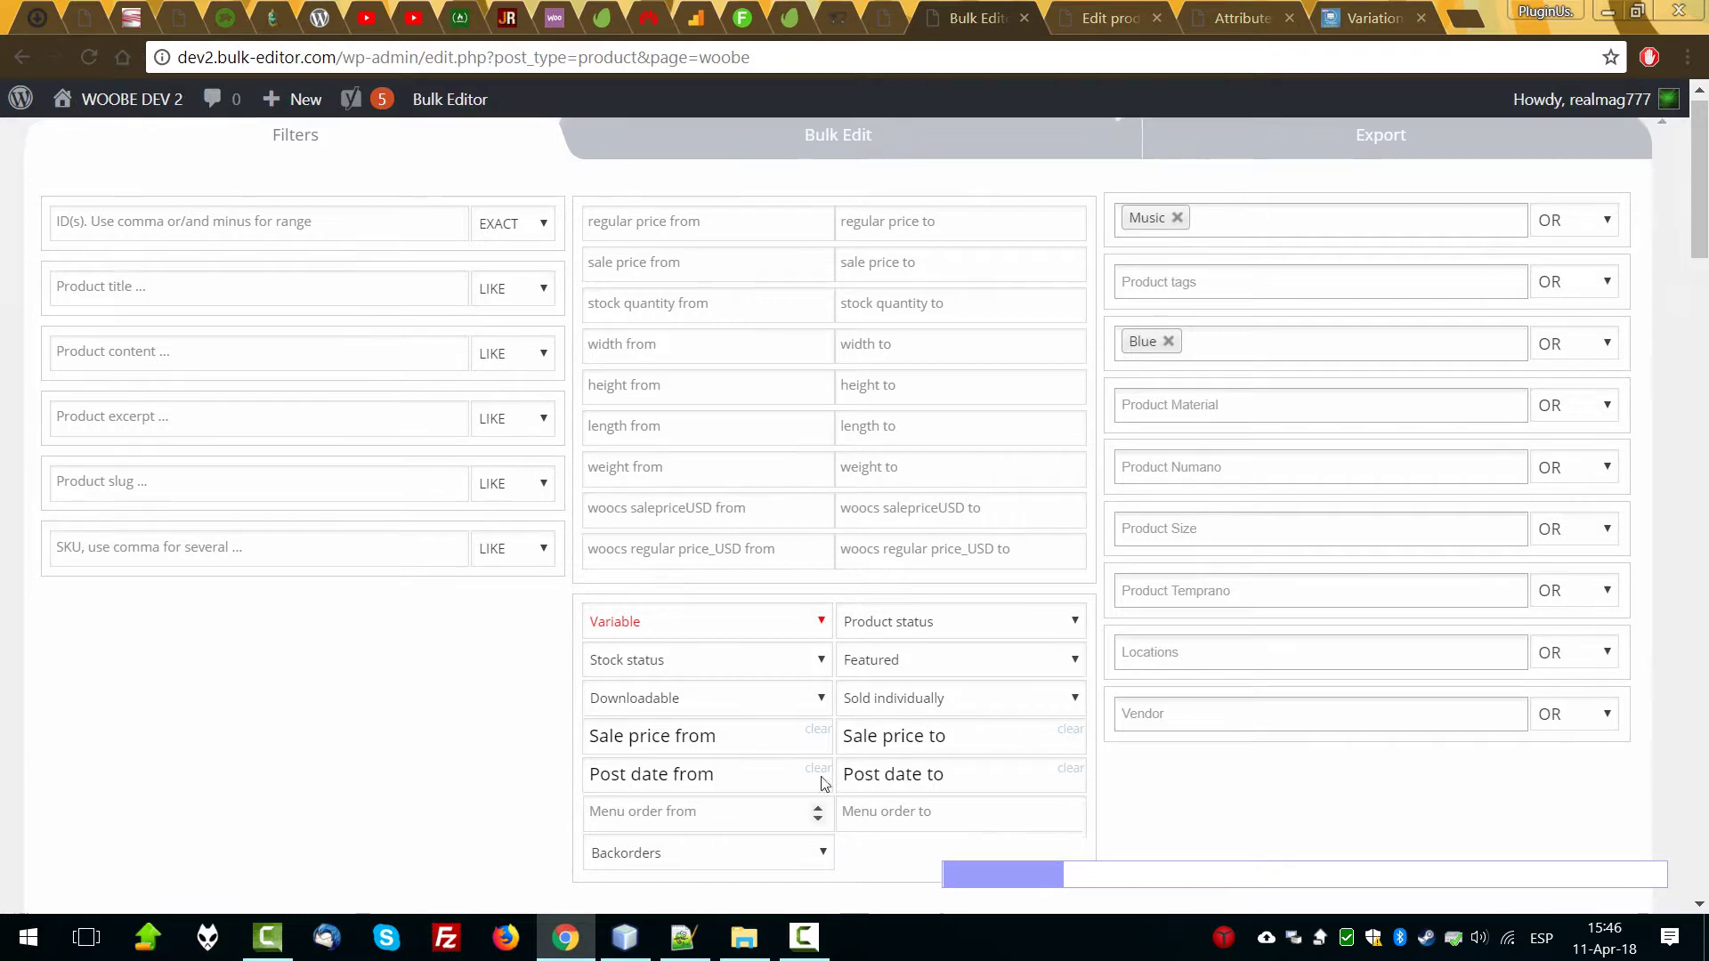
scroll(850, 766, "down", 7)
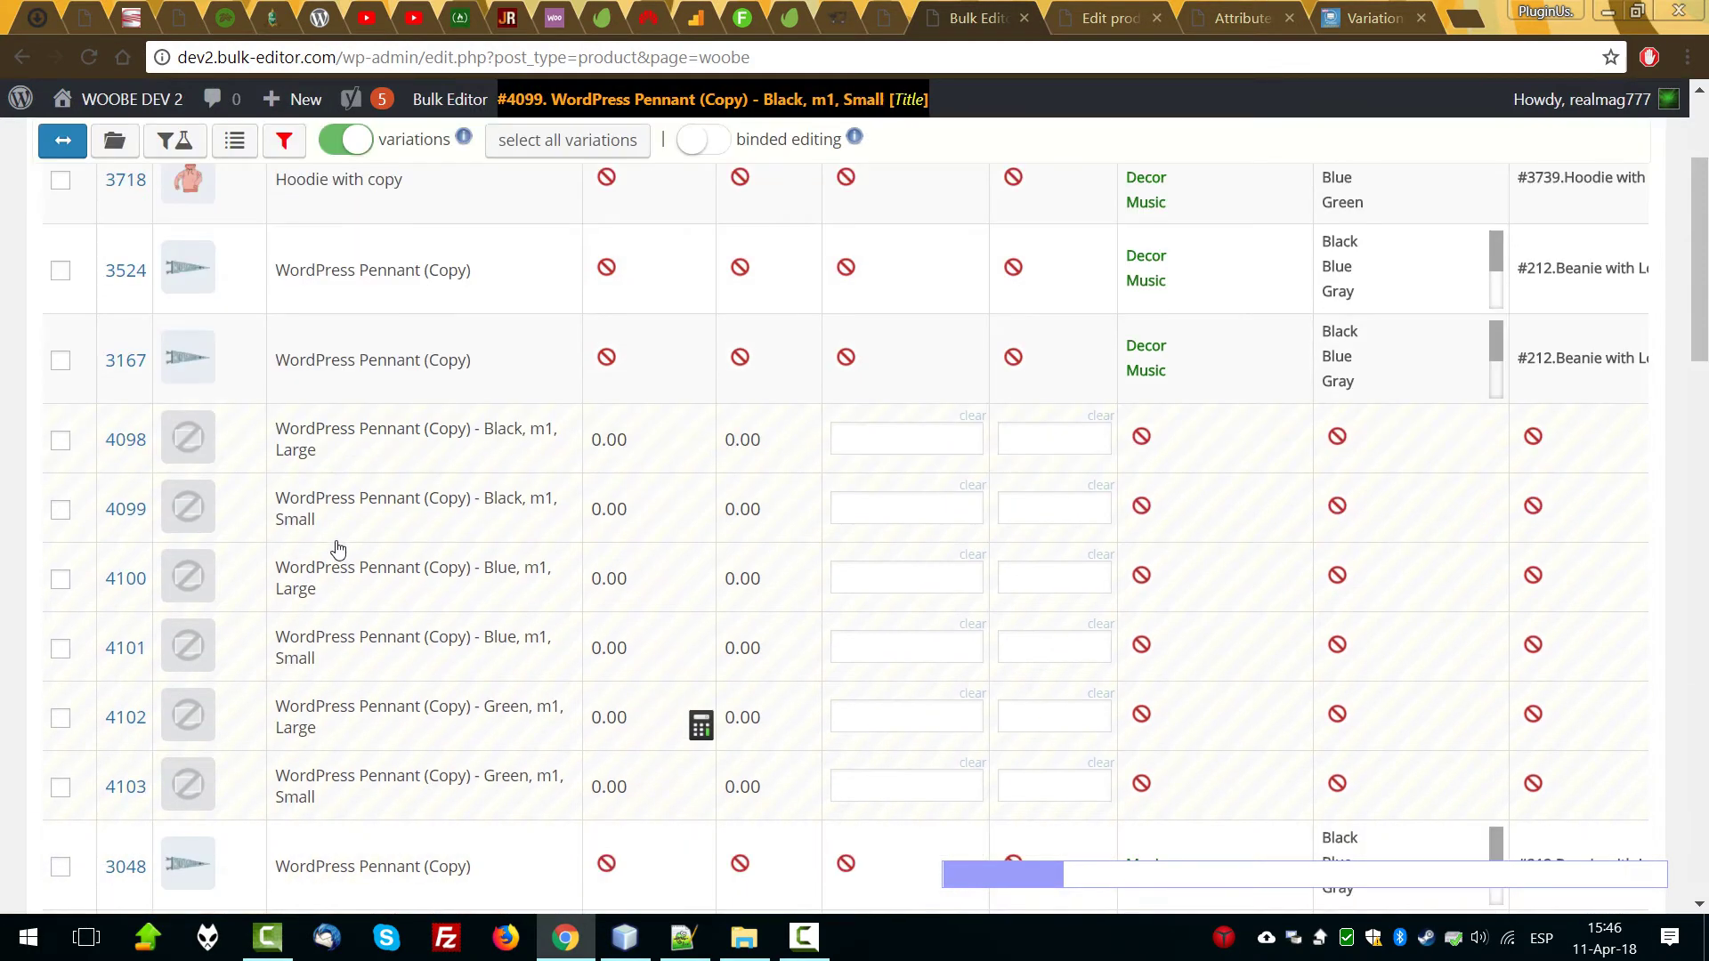
Reopen the advanced bulk operations and set deletion by combination of attributes, choosing Color, Material and Size.
scroll(336, 545, "up", 5)
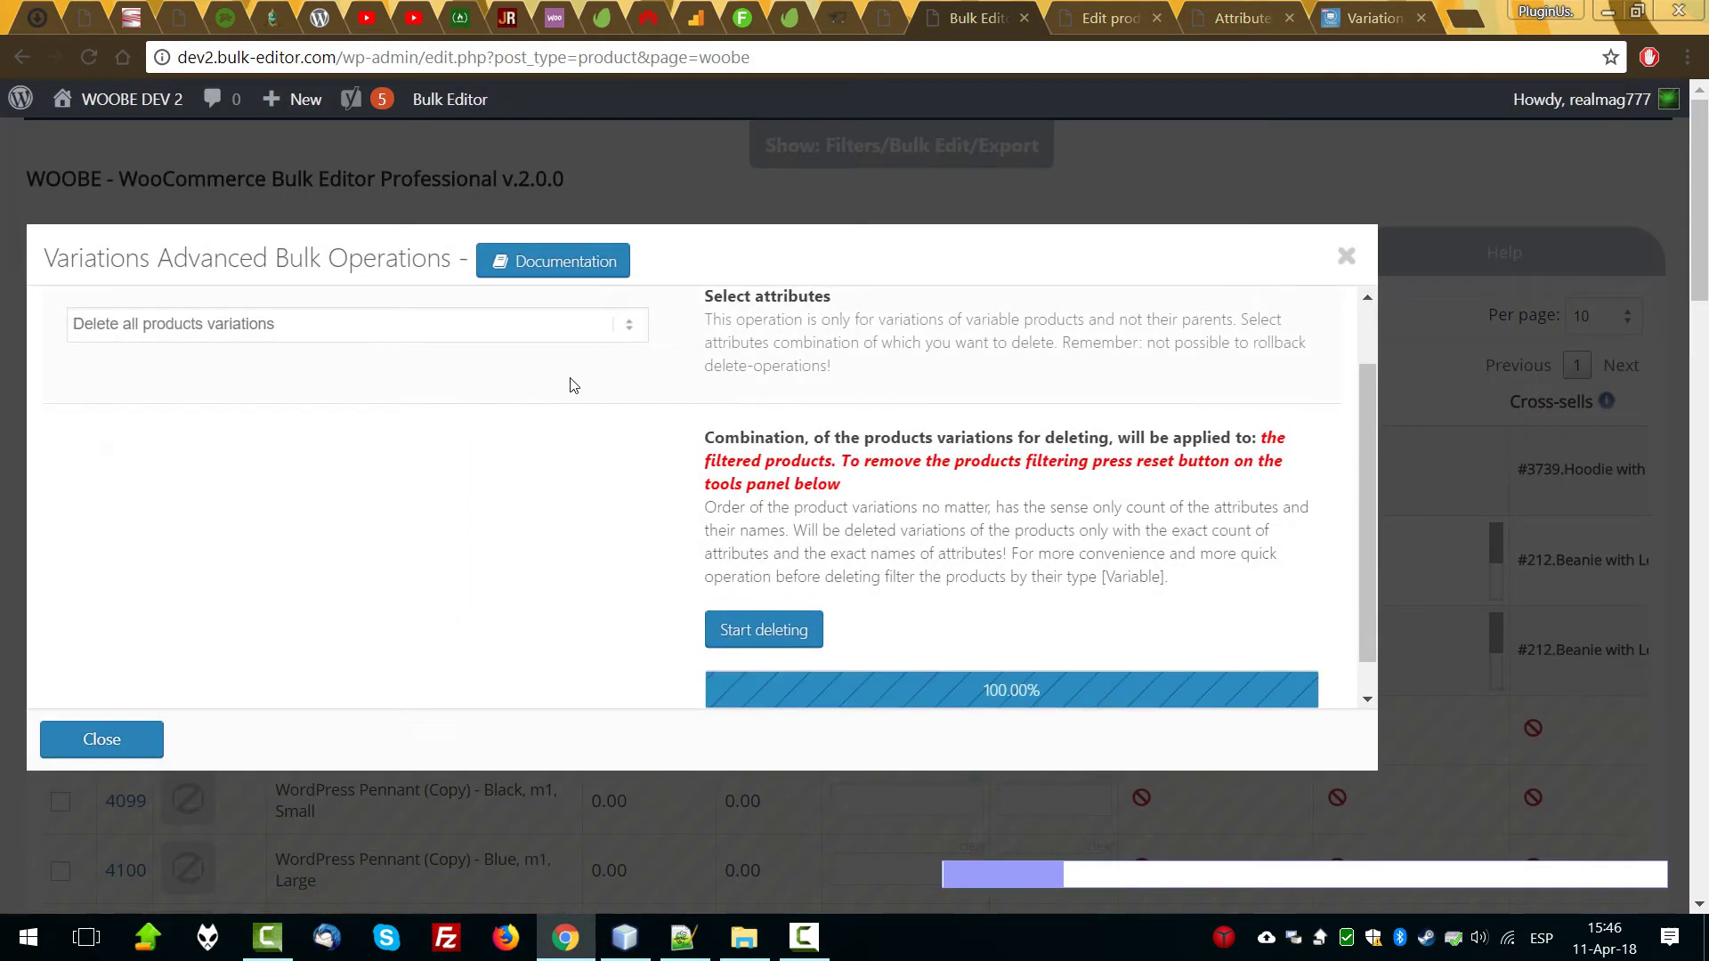
scroll(573, 384, "up", 1)
left_click(267, 414)
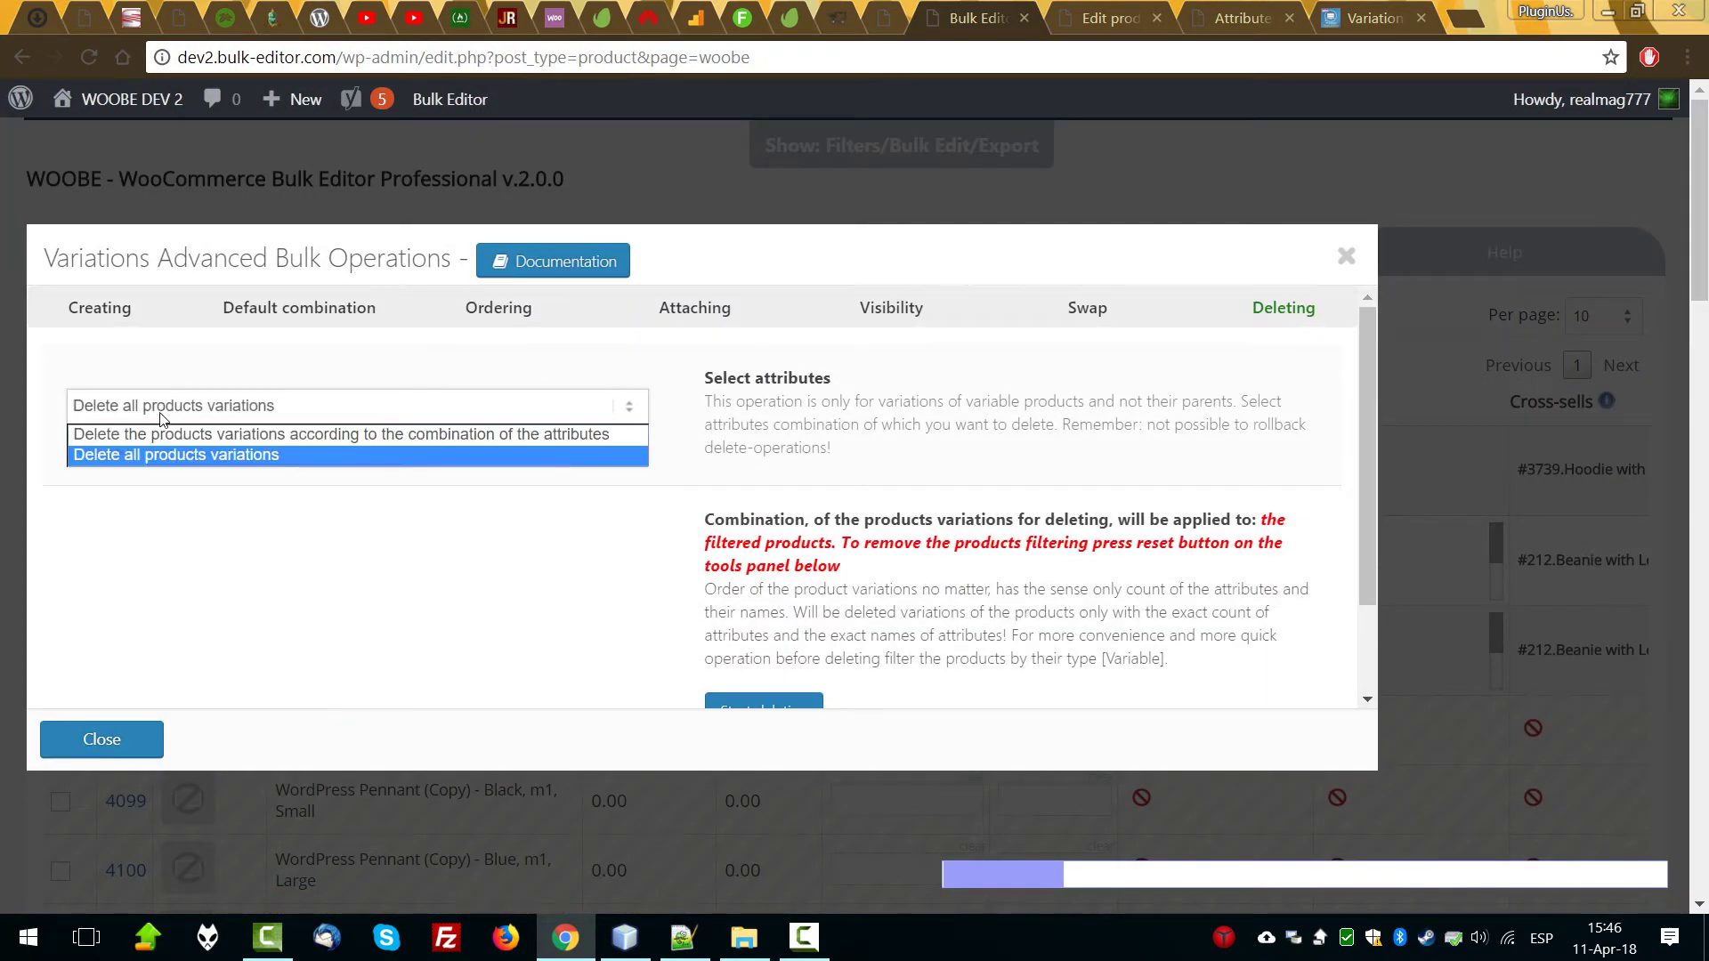
left_click(125, 434)
left_click(128, 379)
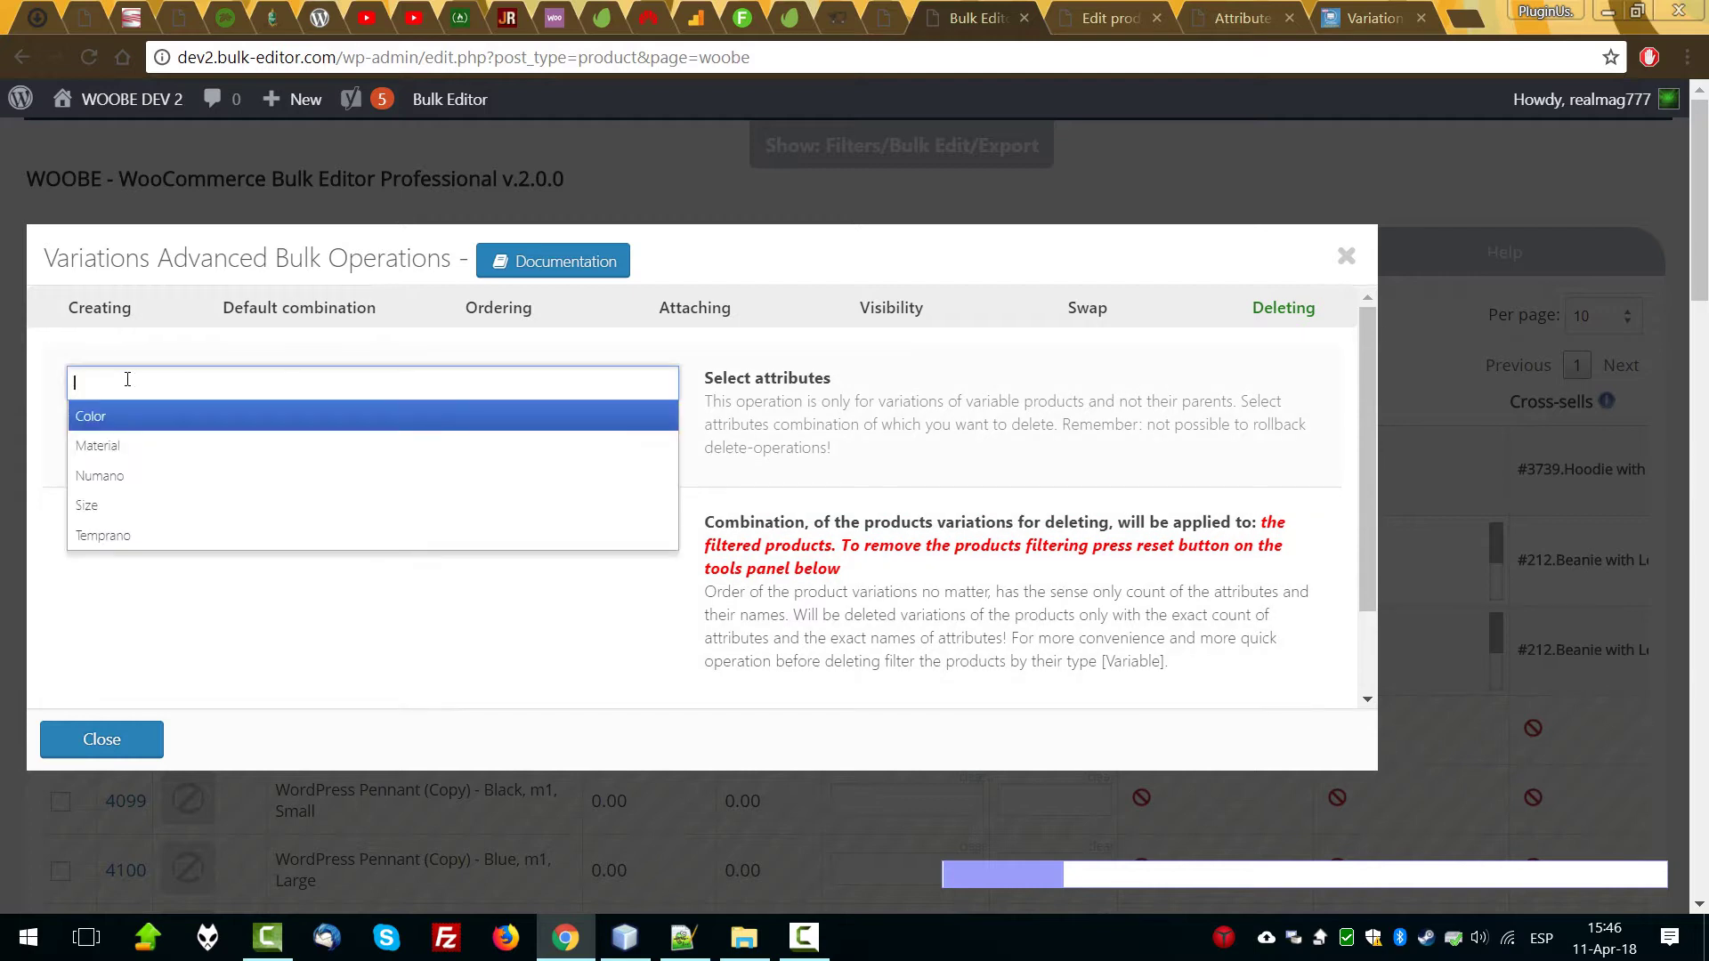
left_click(135, 415)
left_click(134, 445)
left_click(222, 382)
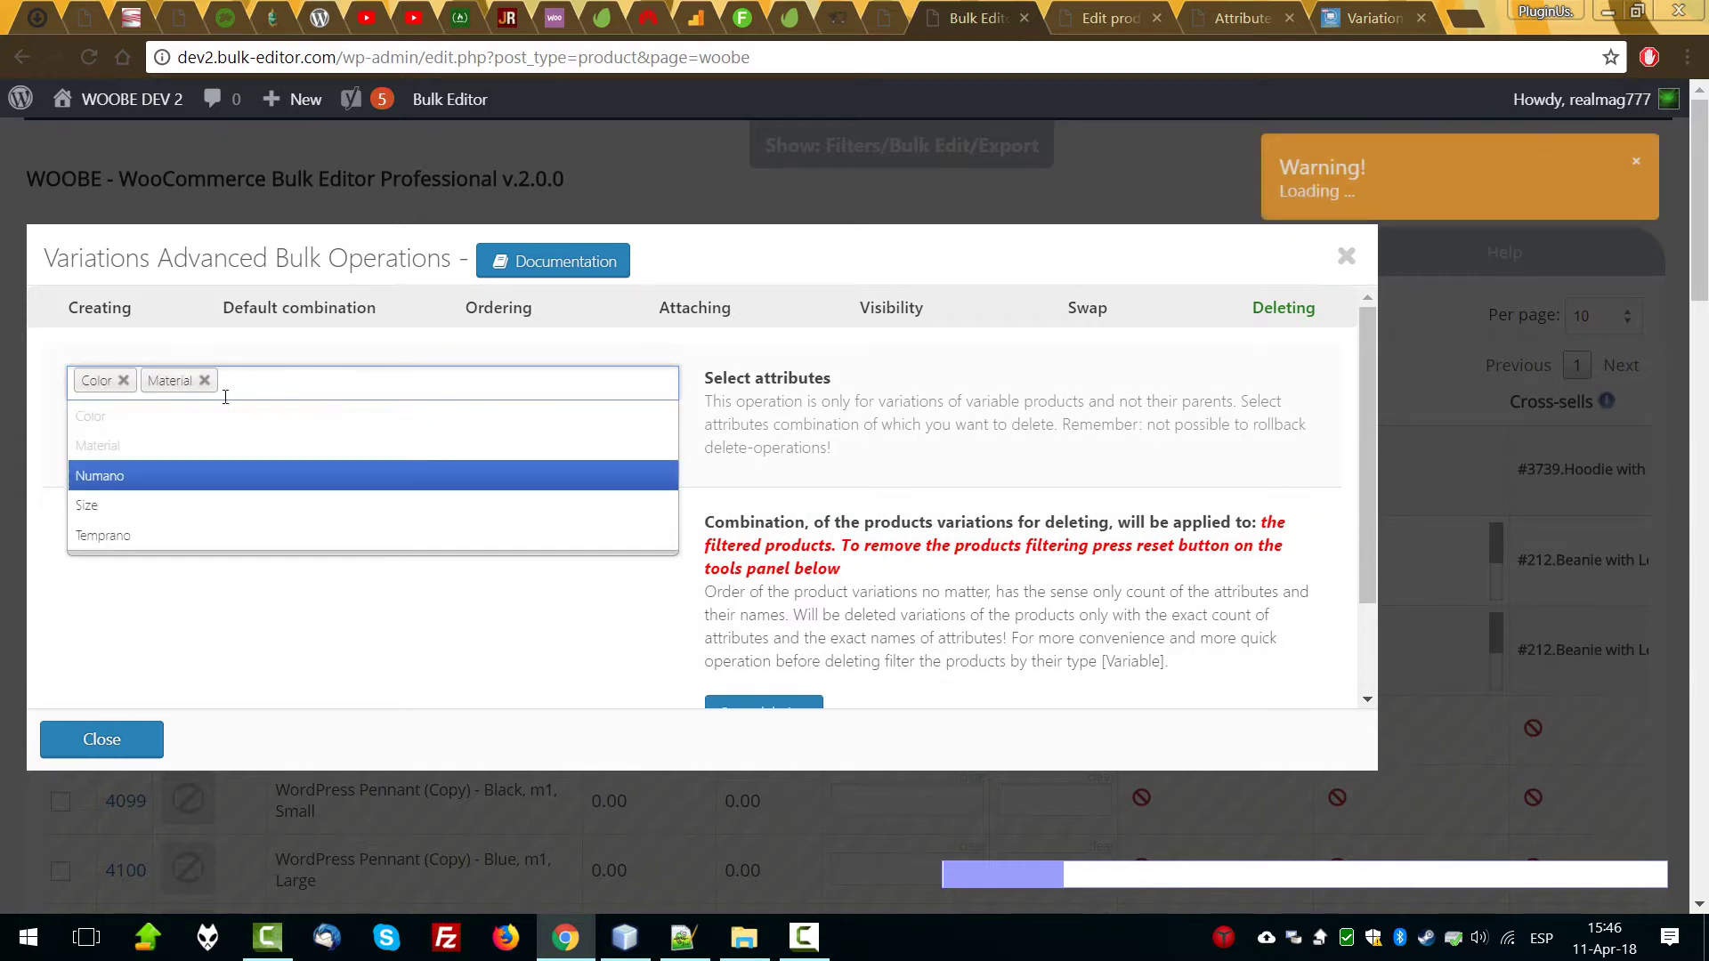
left_click(133, 505)
Define the variation combination for deleting as Black, m1 and Large.
scroll(229, 538, "down", 2)
left_click(133, 371)
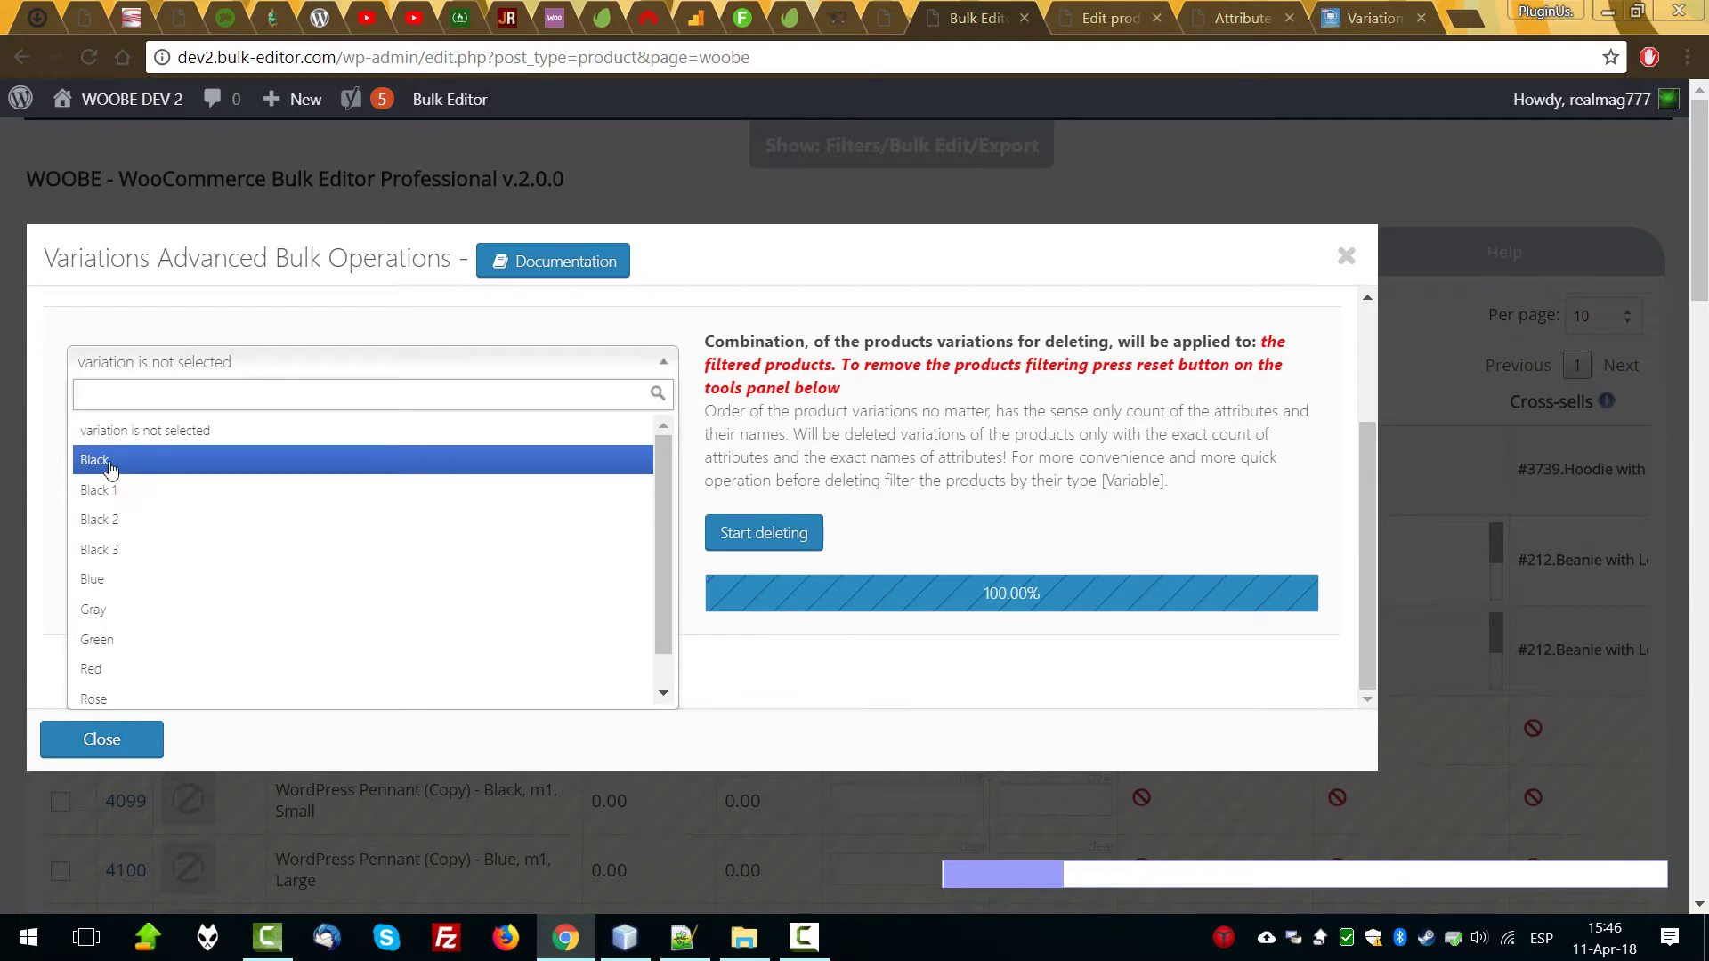
left_click(130, 463)
left_click(125, 404)
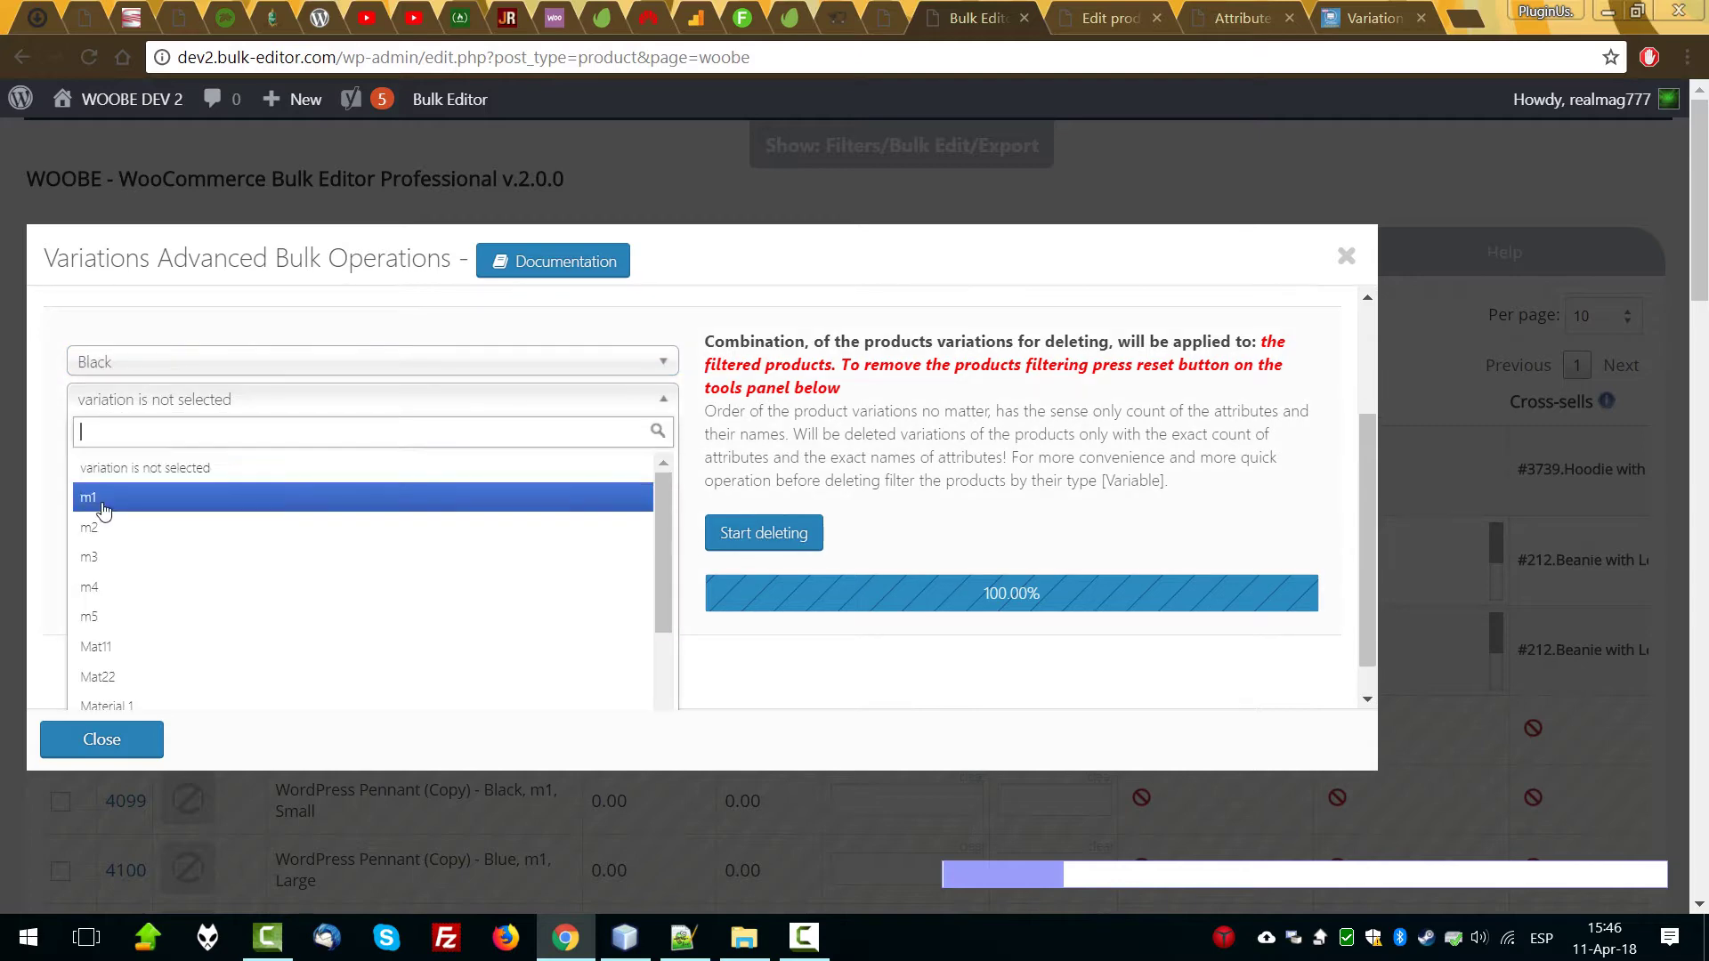
left_click(105, 495)
left_click(124, 436)
left_click(107, 536)
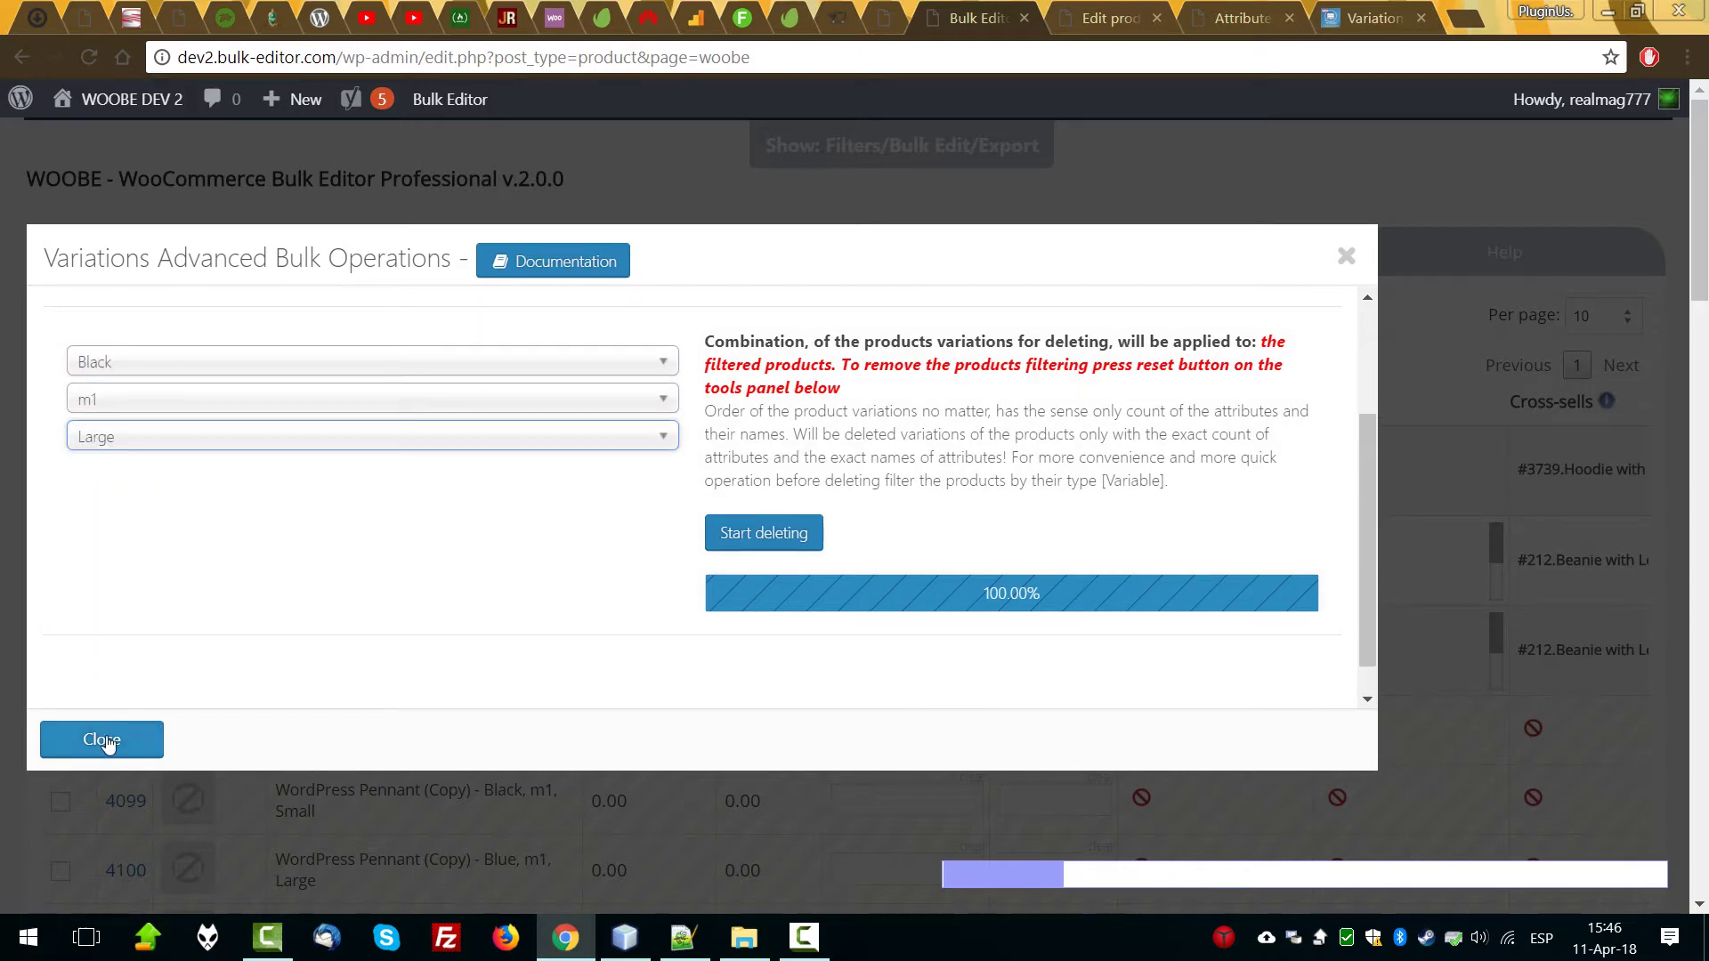
Check the product list, start and confirm deleting the Black, m1, Large variations of the filtered products, and close the advanced bulk operations.
left_click(105, 738)
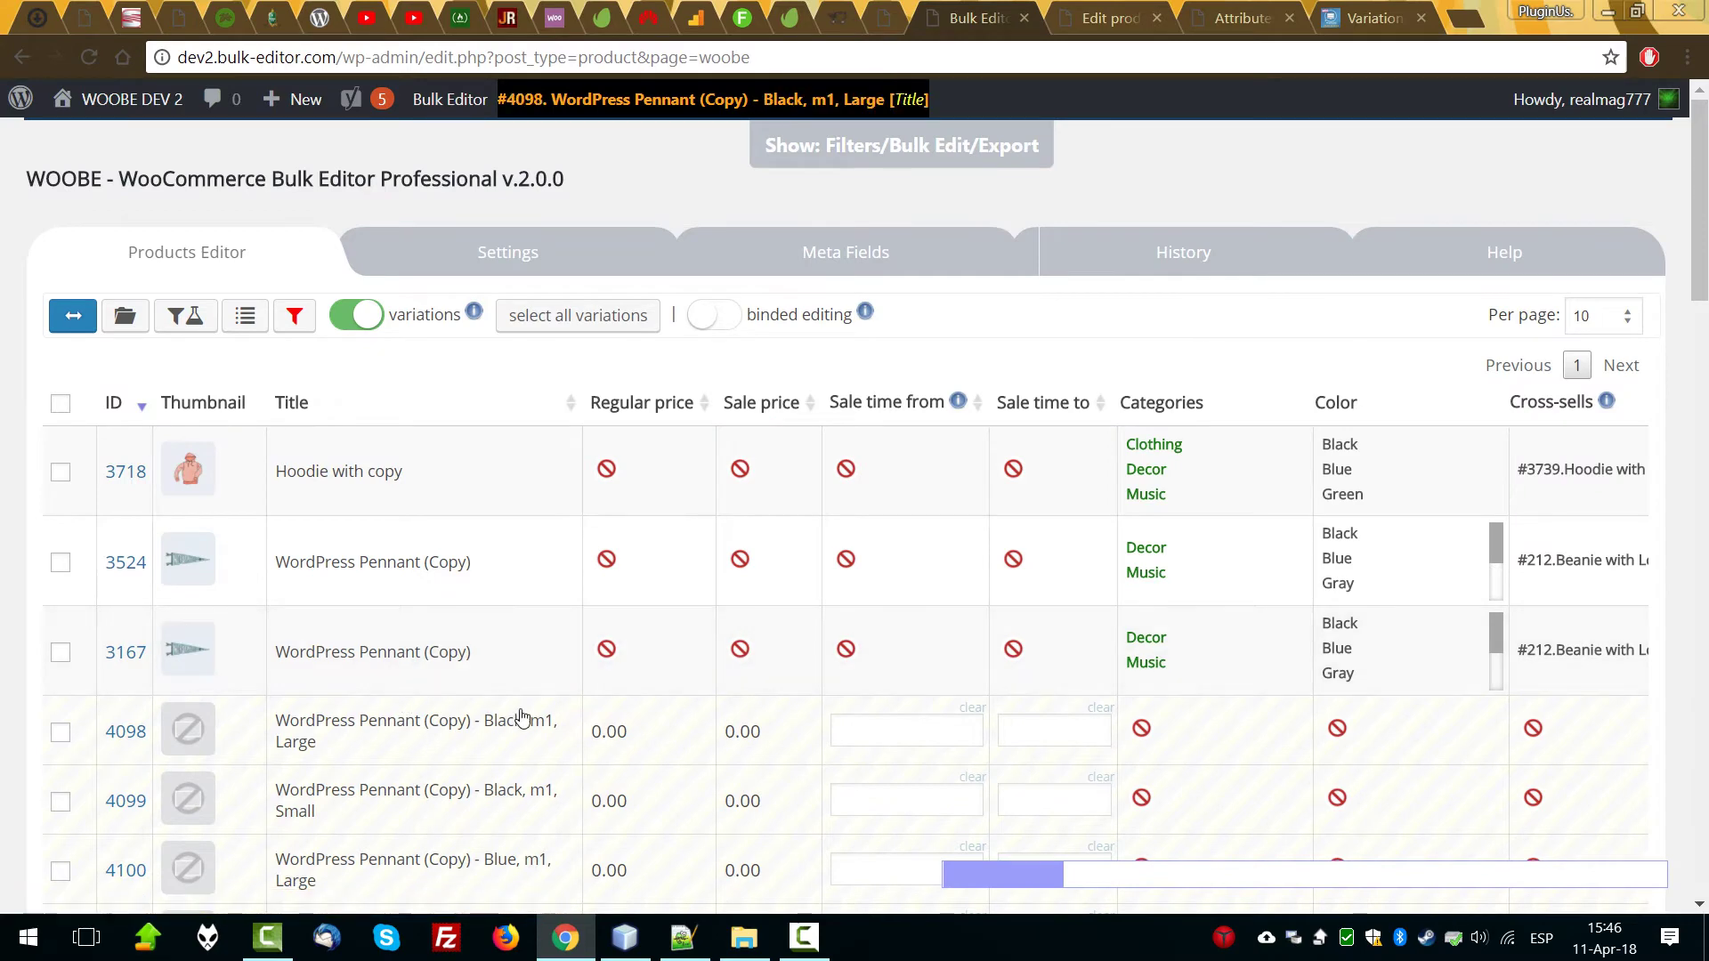
left_click(245, 315)
left_click(770, 539)
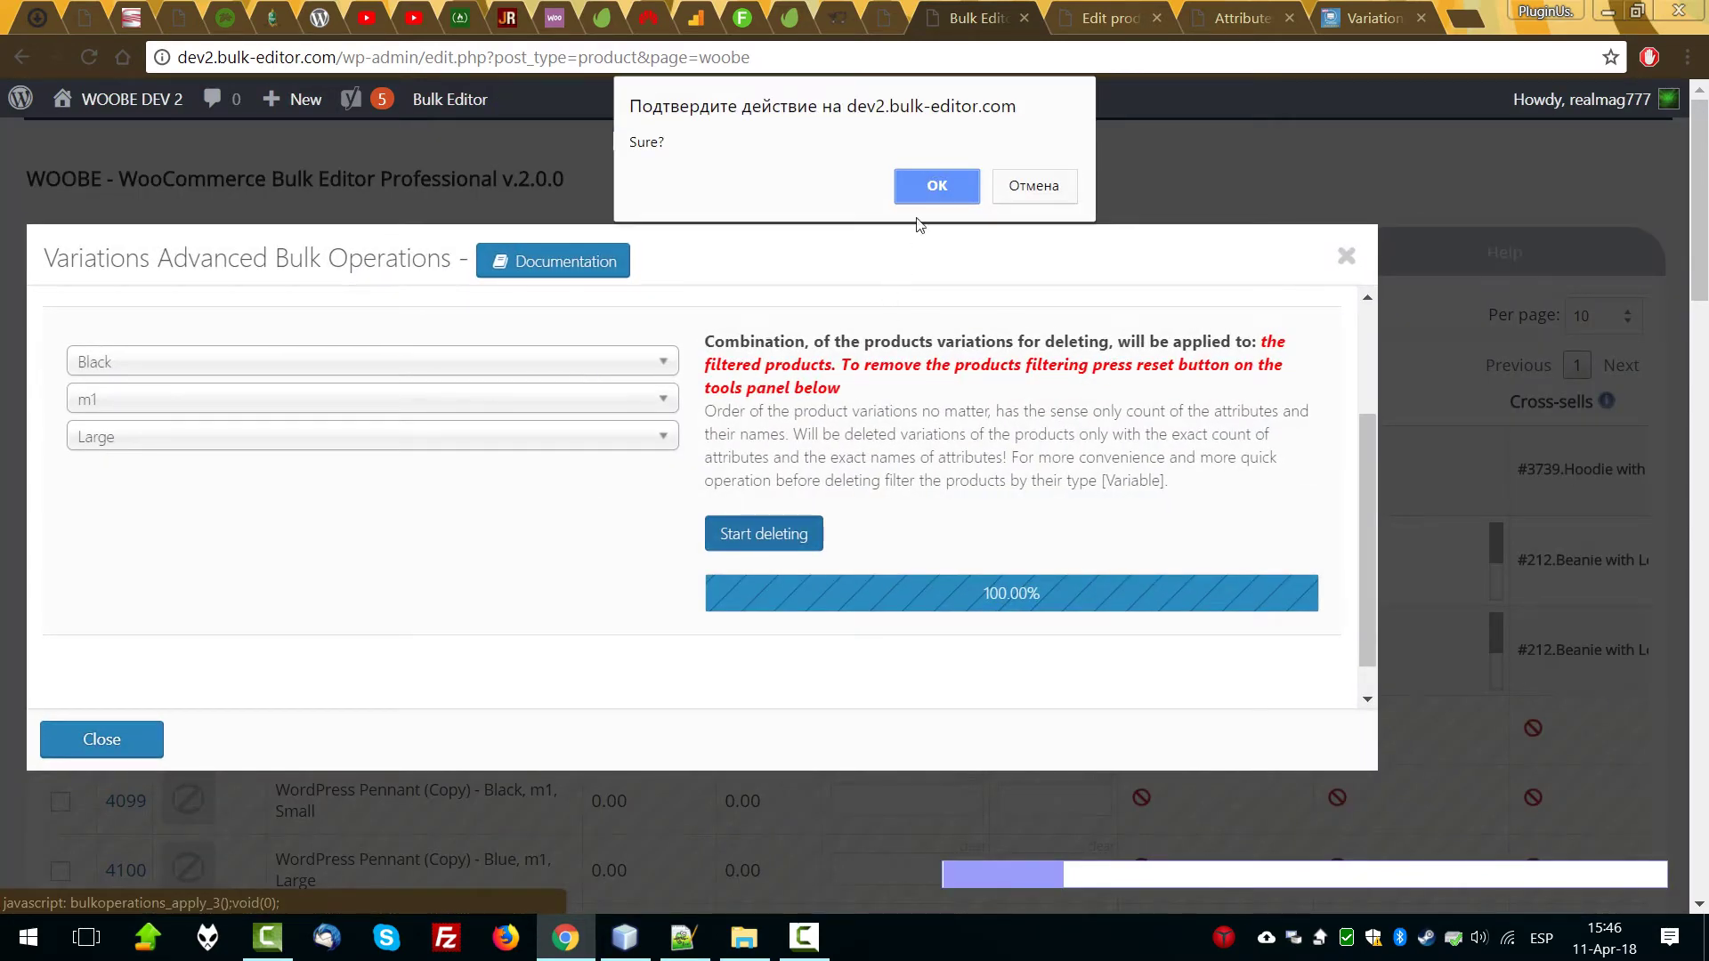
key("Return")
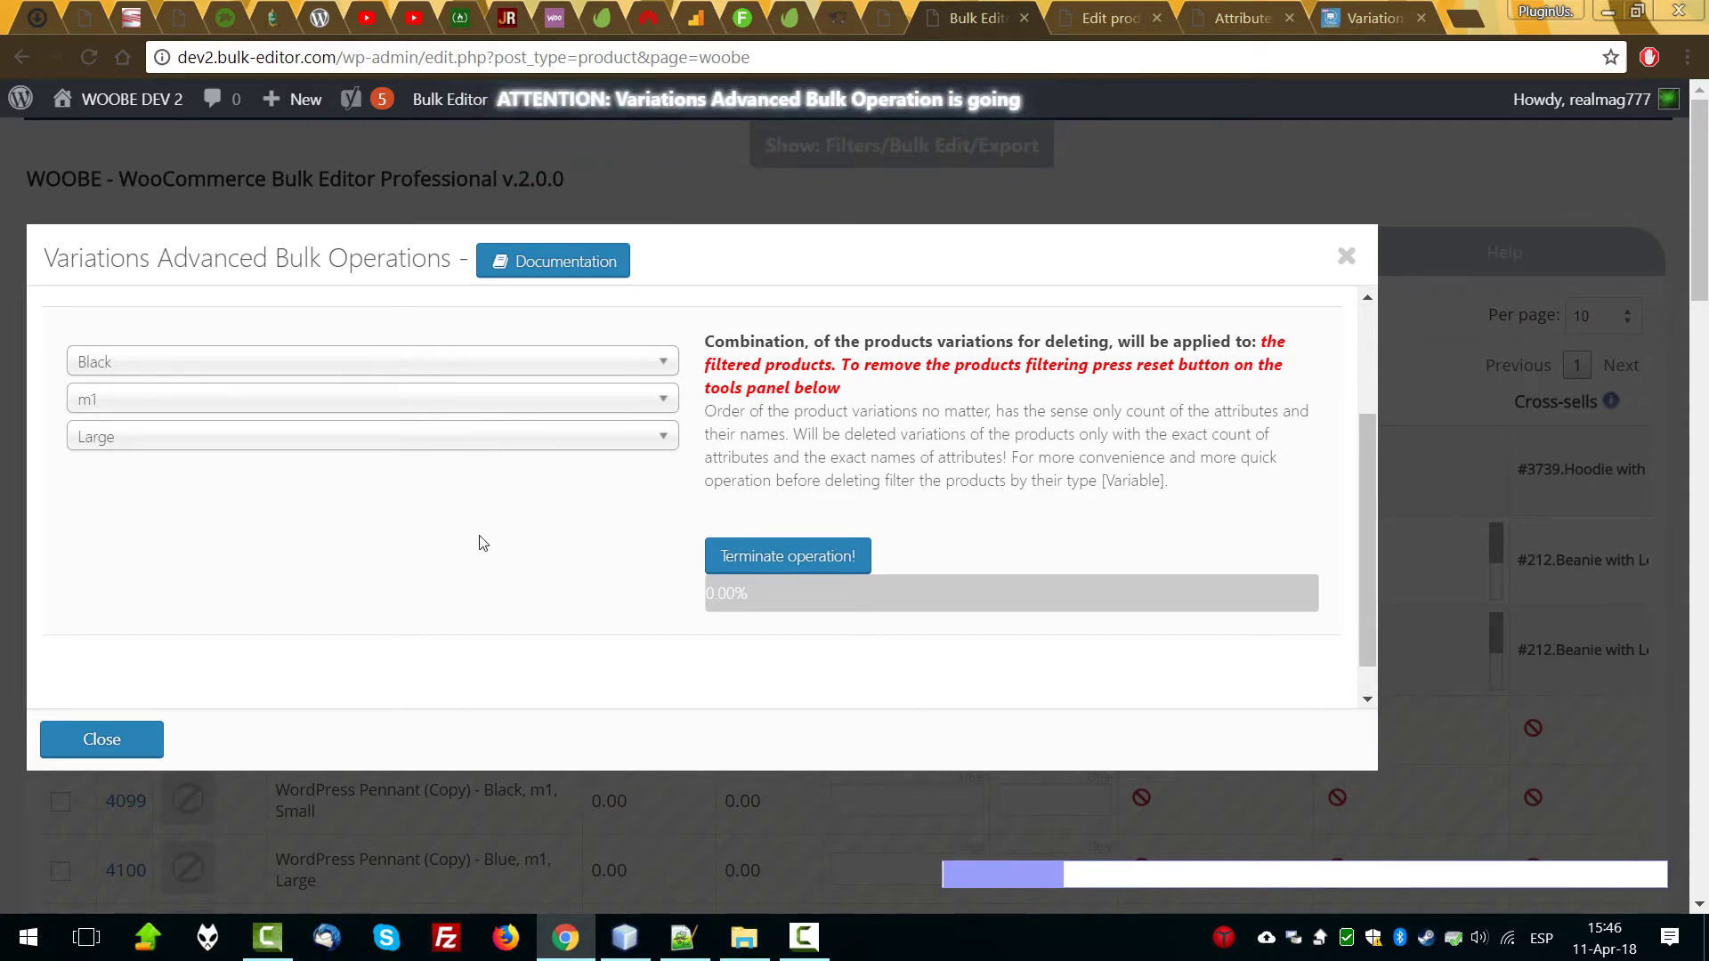
left_click(153, 732)
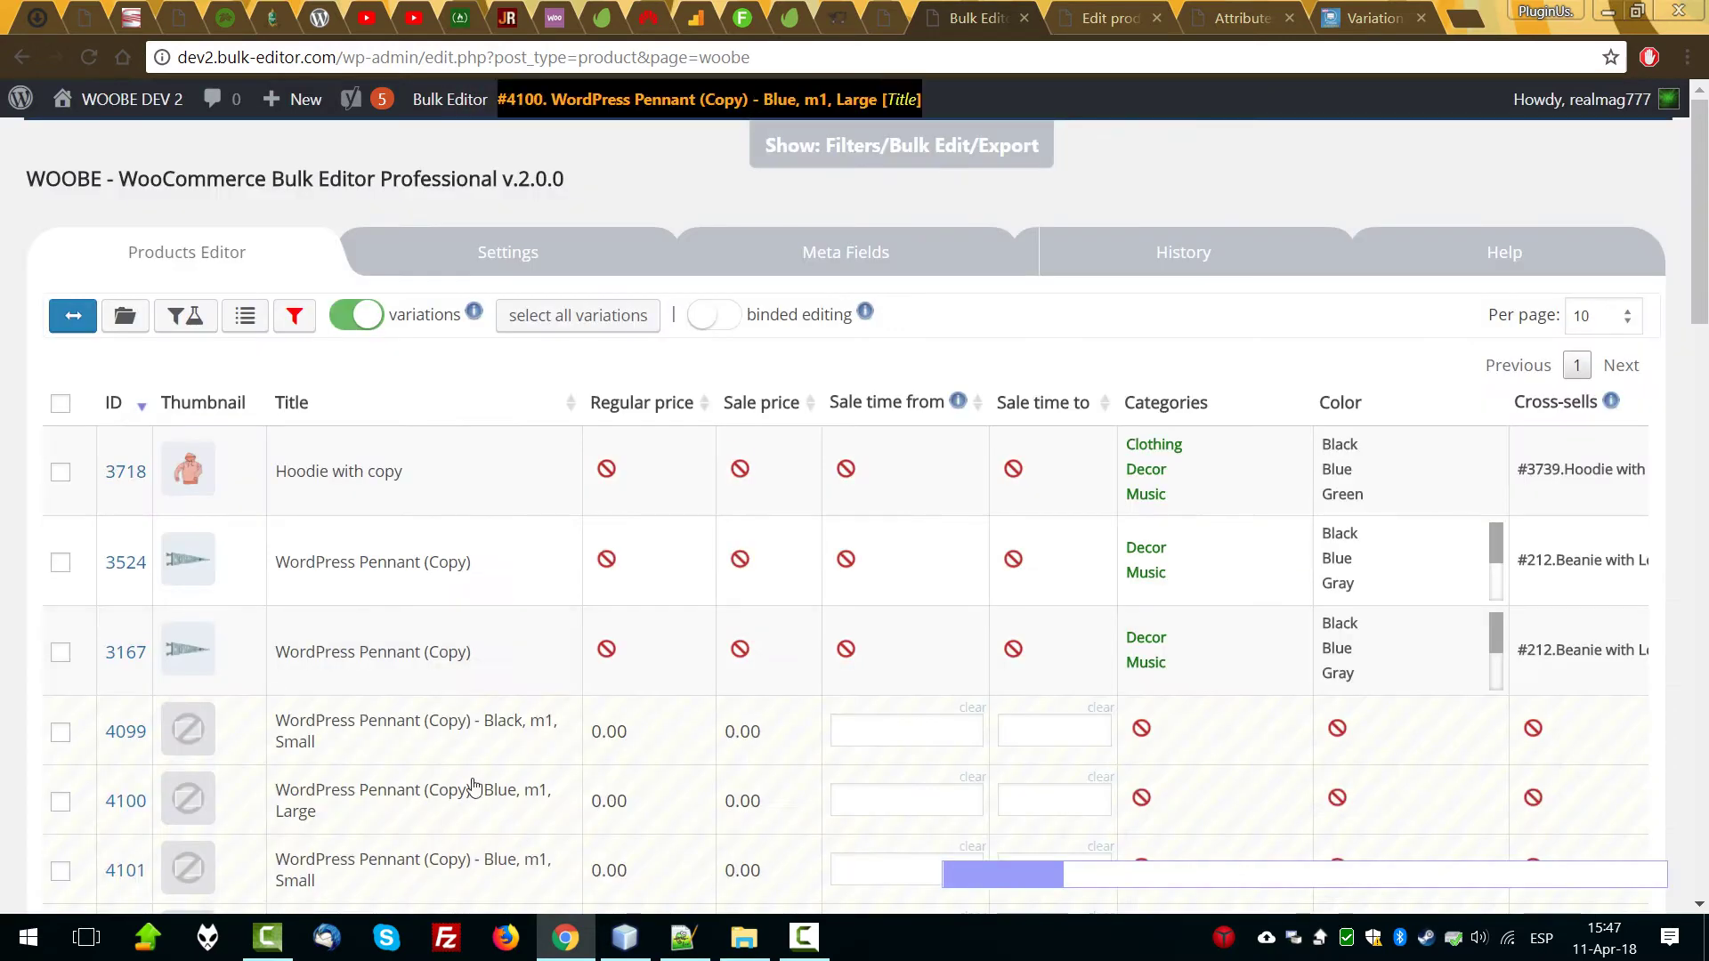
Check the remaining variations in the product list and review the deletion settings in the advanced bulk operations.
scroll(505, 773, "down", 1)
scroll(506, 774, "down", 2)
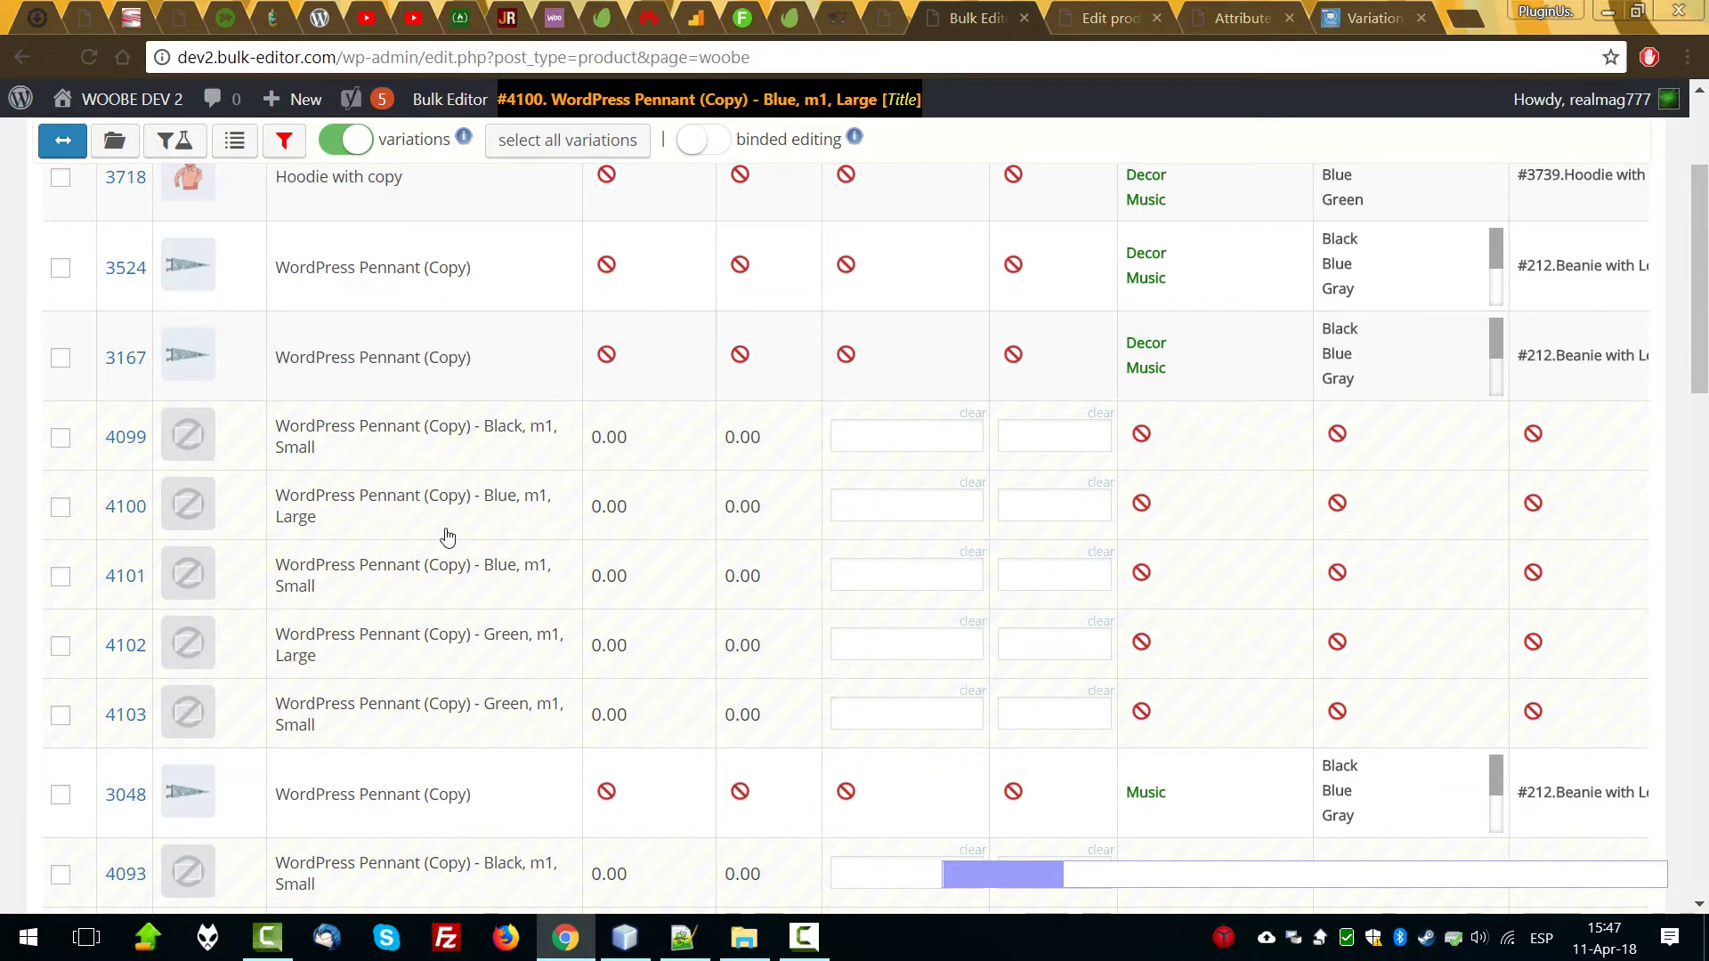
scroll(448, 537, "up", 3)
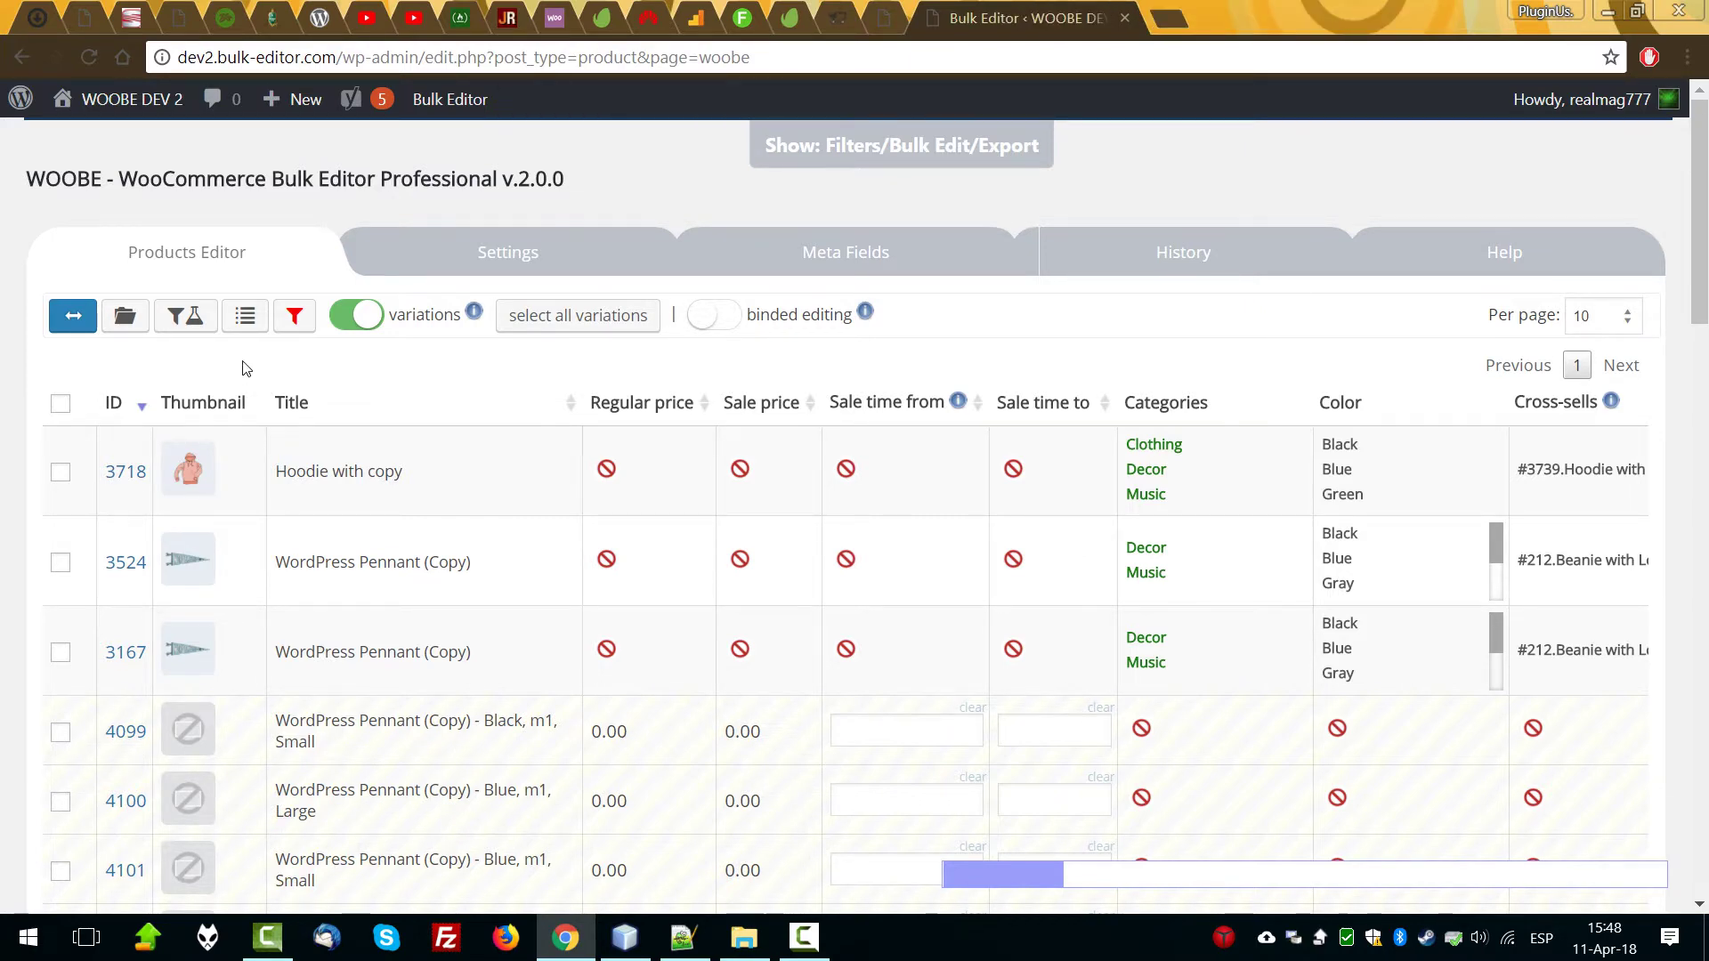
left_click(246, 316)
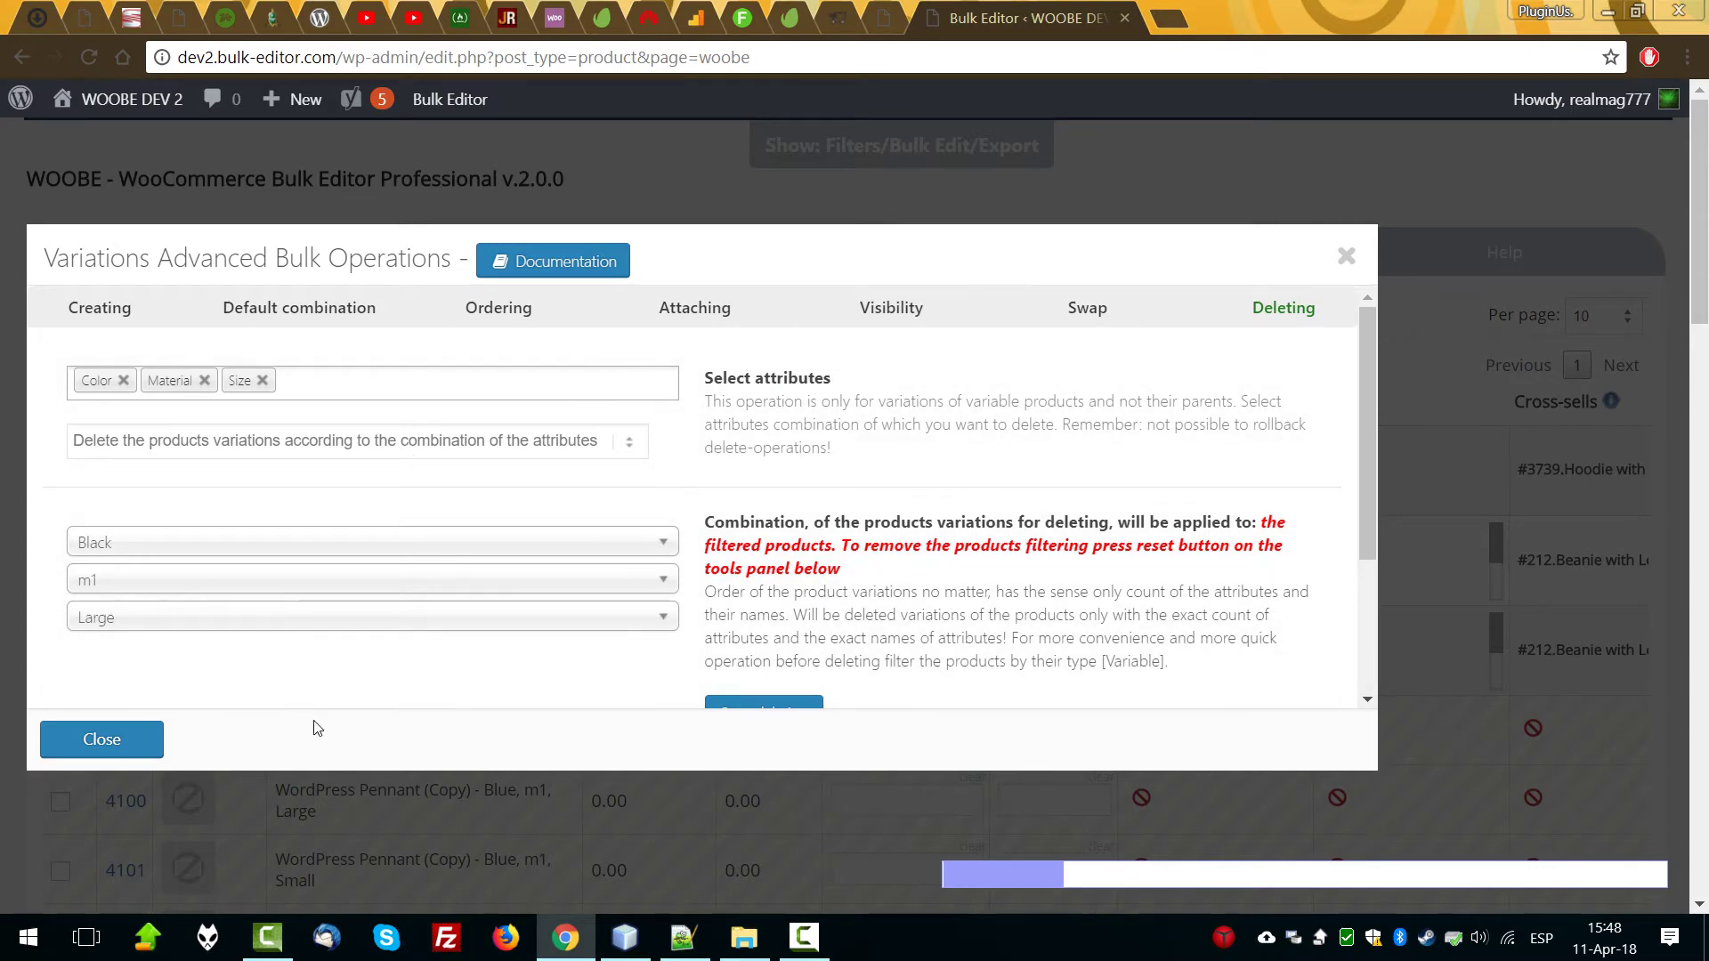
left_click(102, 740)
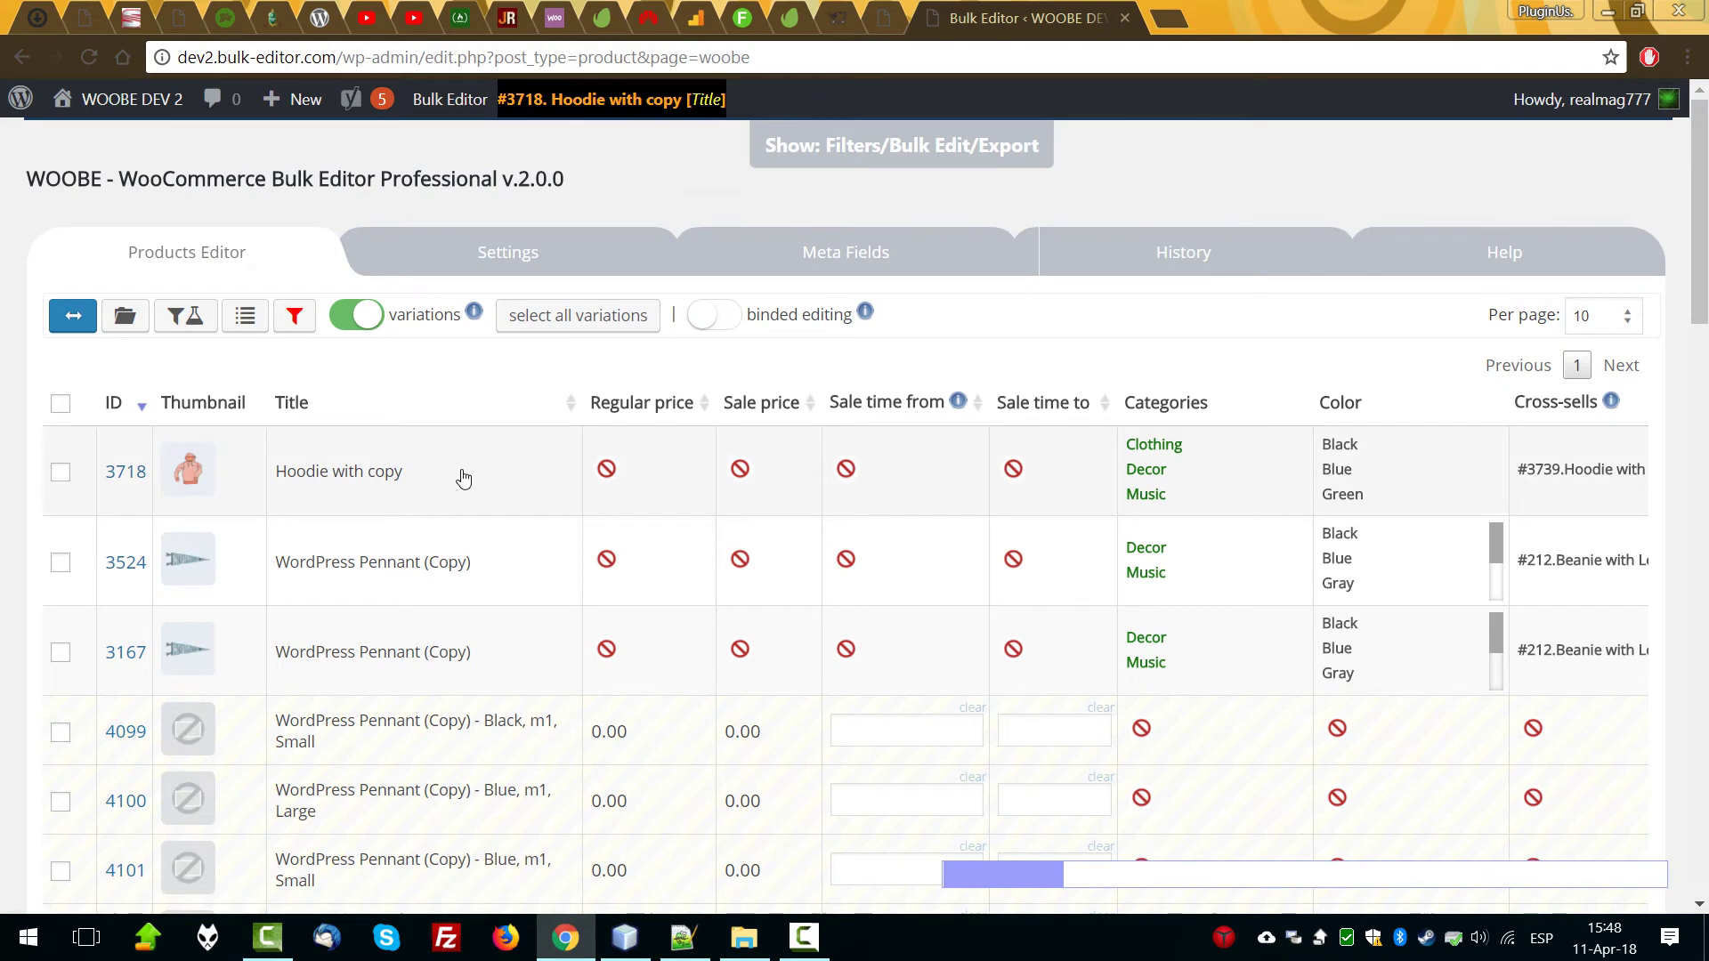
Open the Bulk Editor page in two additional browser tabs using its copied address.
left_click(641, 57)
key("ctrl+c")
left_click(1170, 18)
key("ctrl+v")
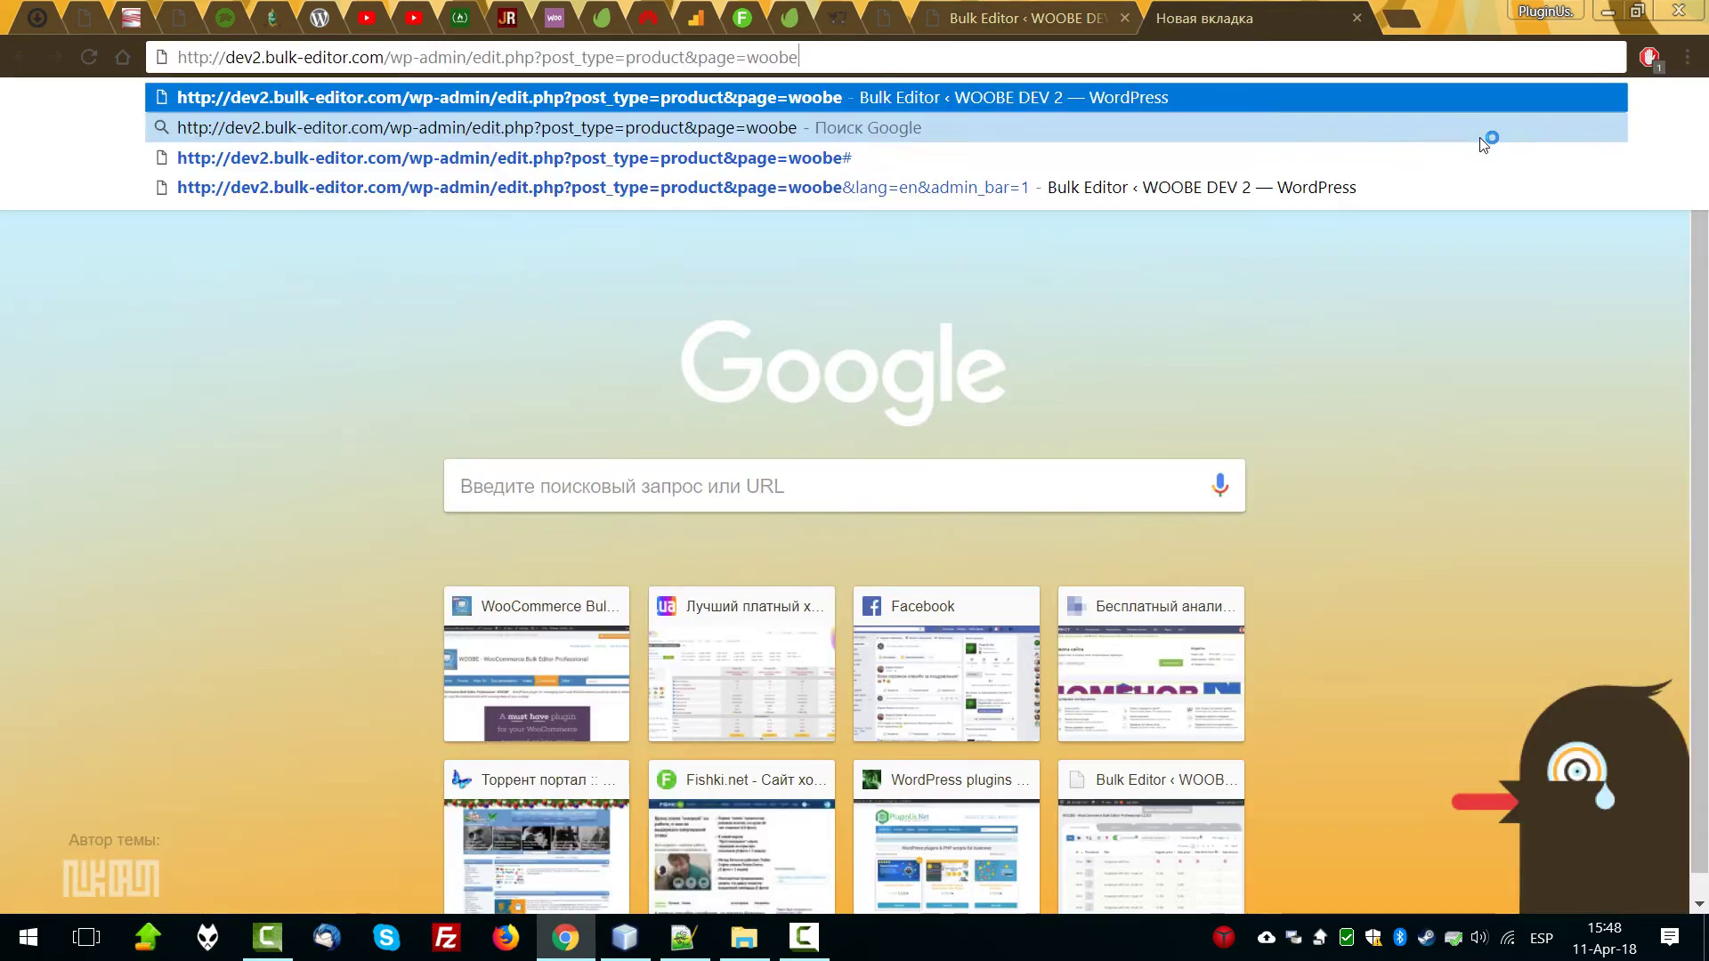
key("Return")
left_click(1417, 25)
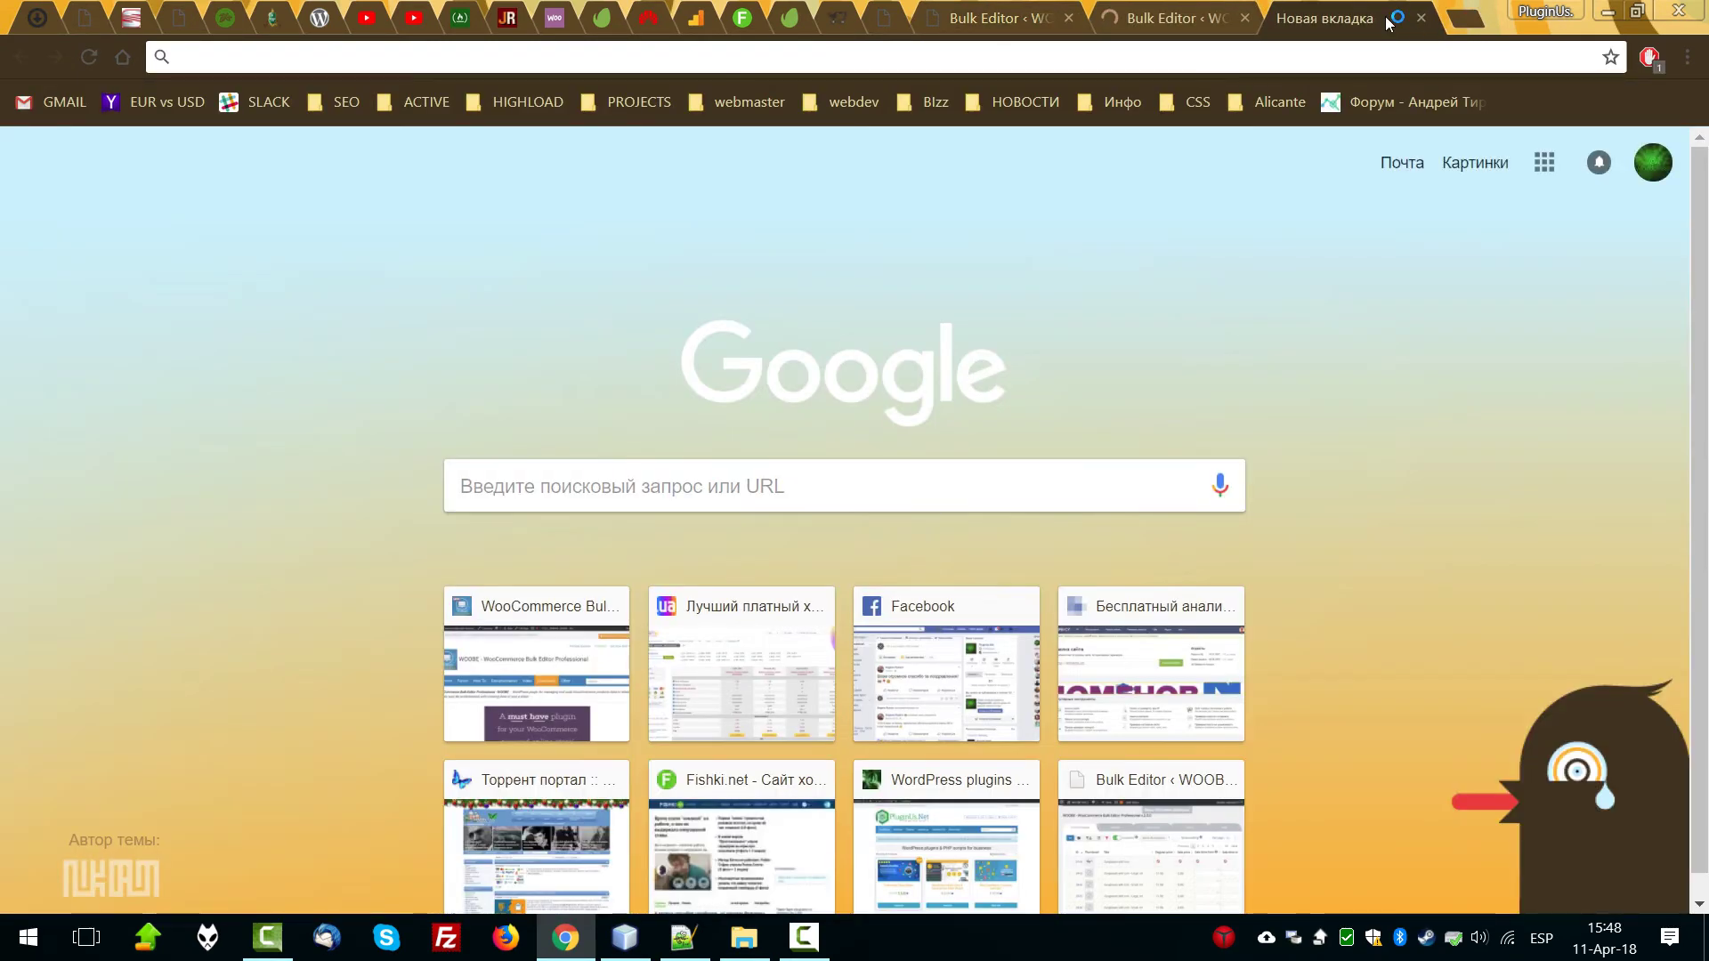
key("ctrl+v")
key("Return")
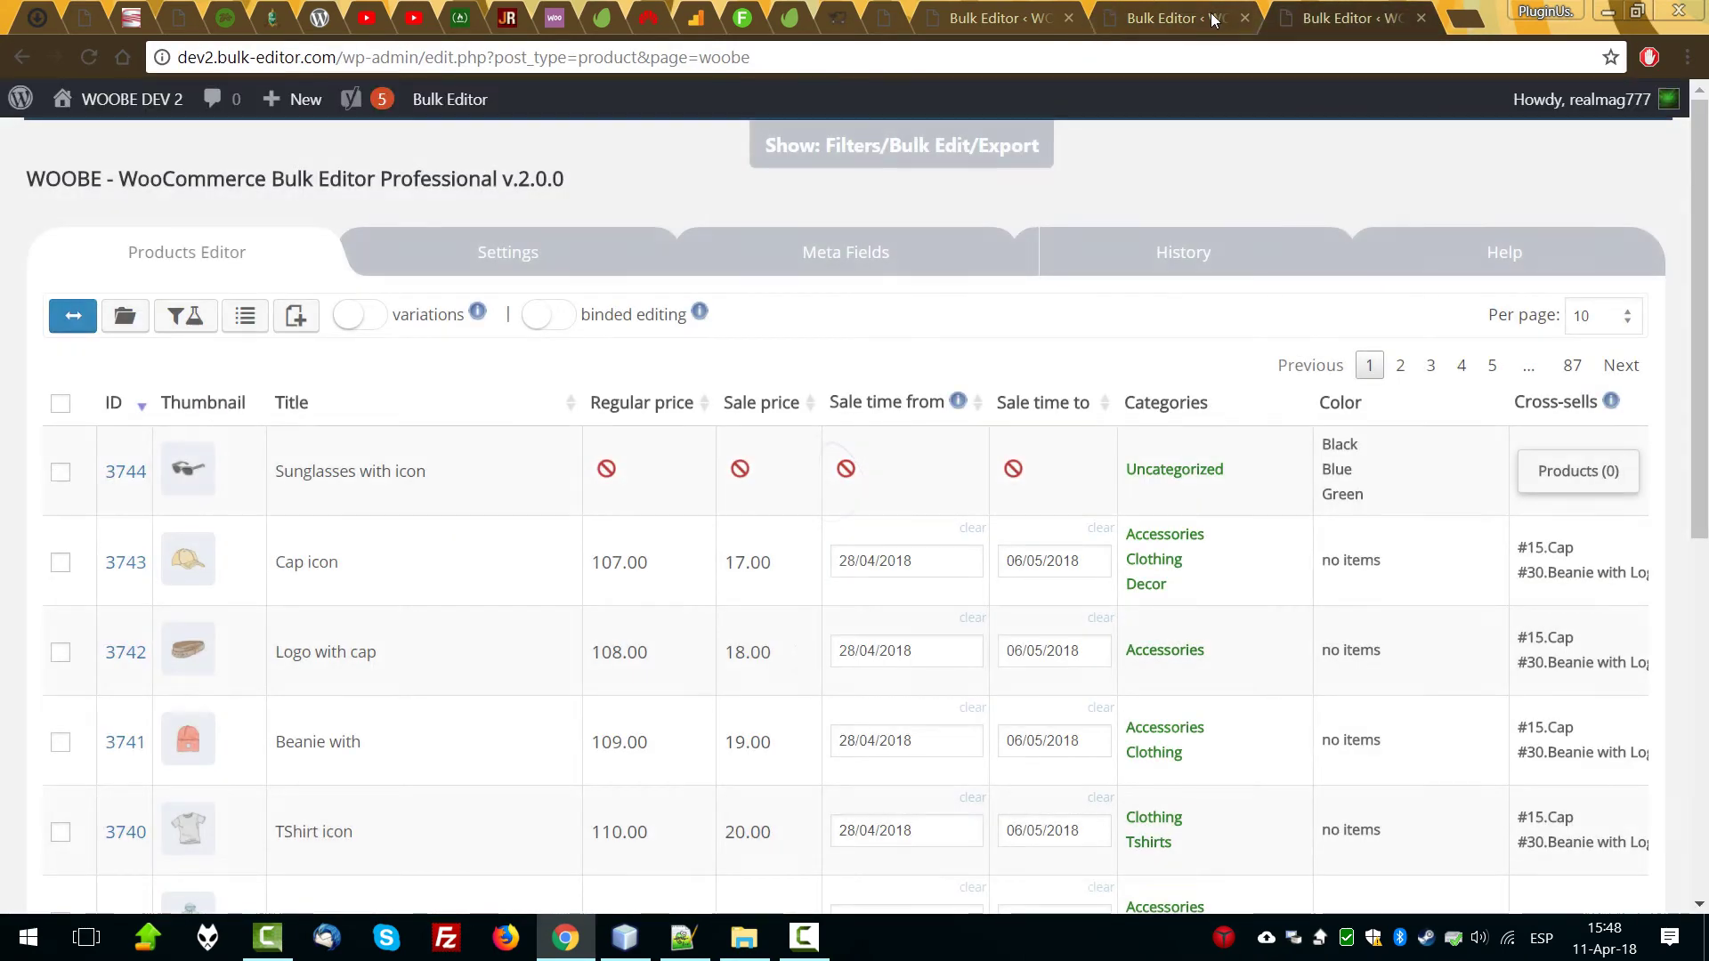
In the second Bulk Editor tab, filter the products by type Variable, category Music and color Blue, and hide the filter form.
left_click(947, 142)
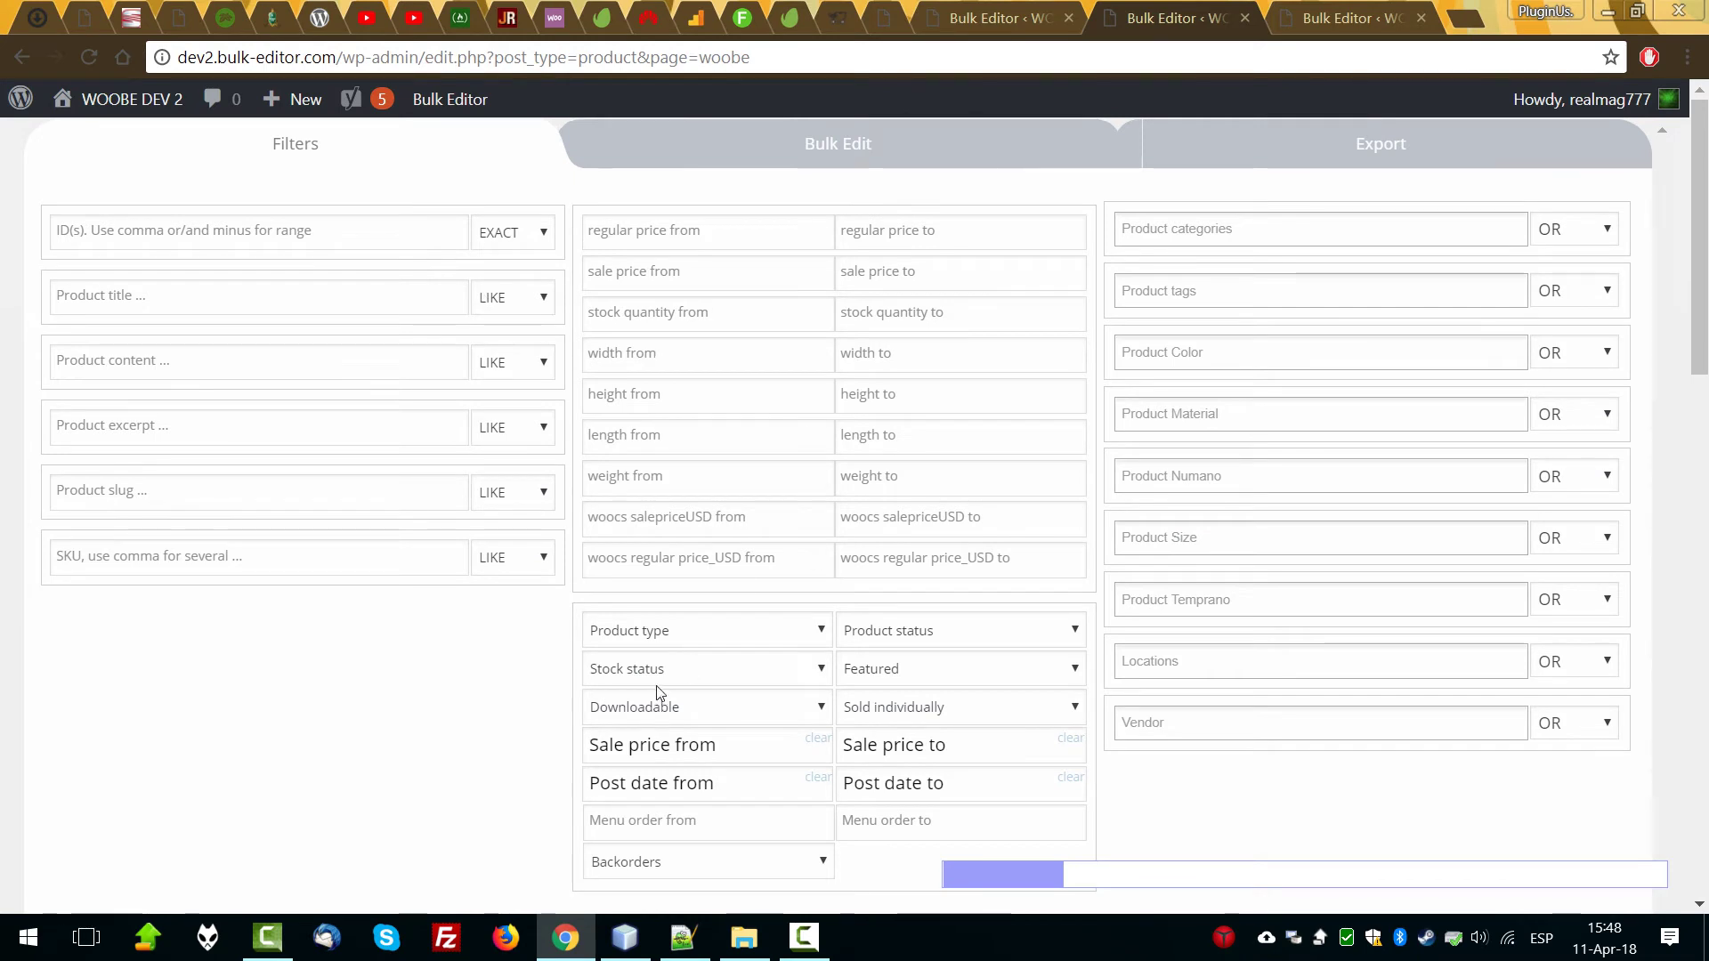
left_click(633, 630)
left_click(627, 733)
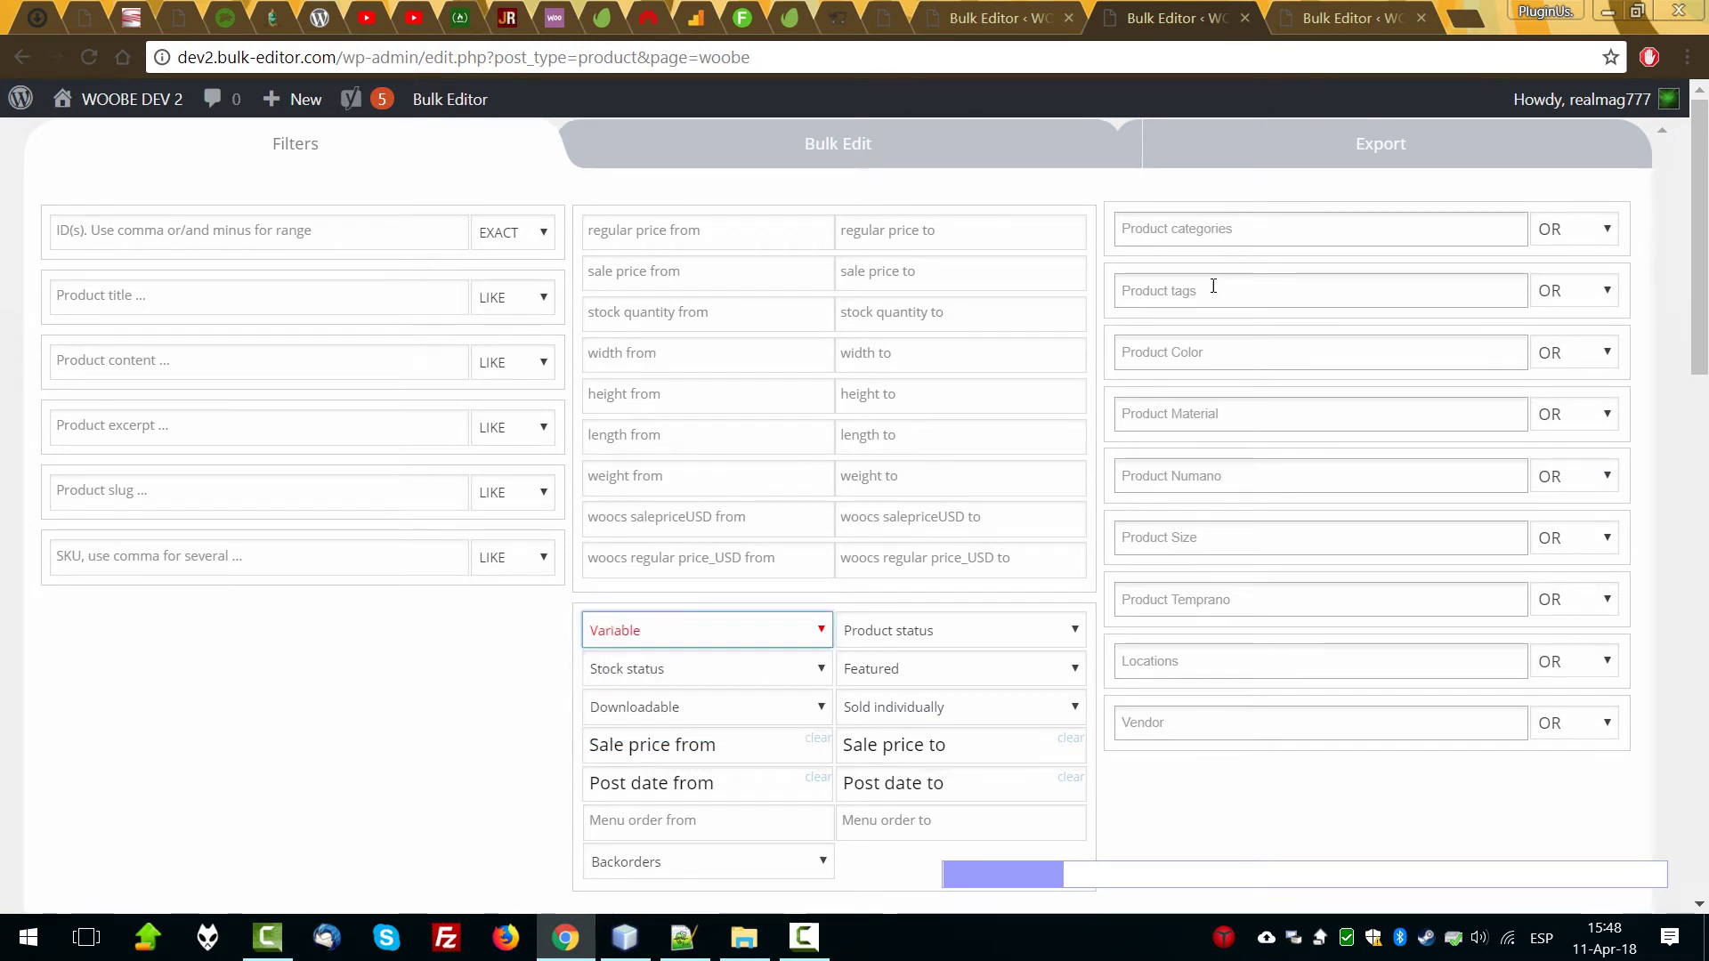
left_click(1184, 228)
left_click(1148, 522)
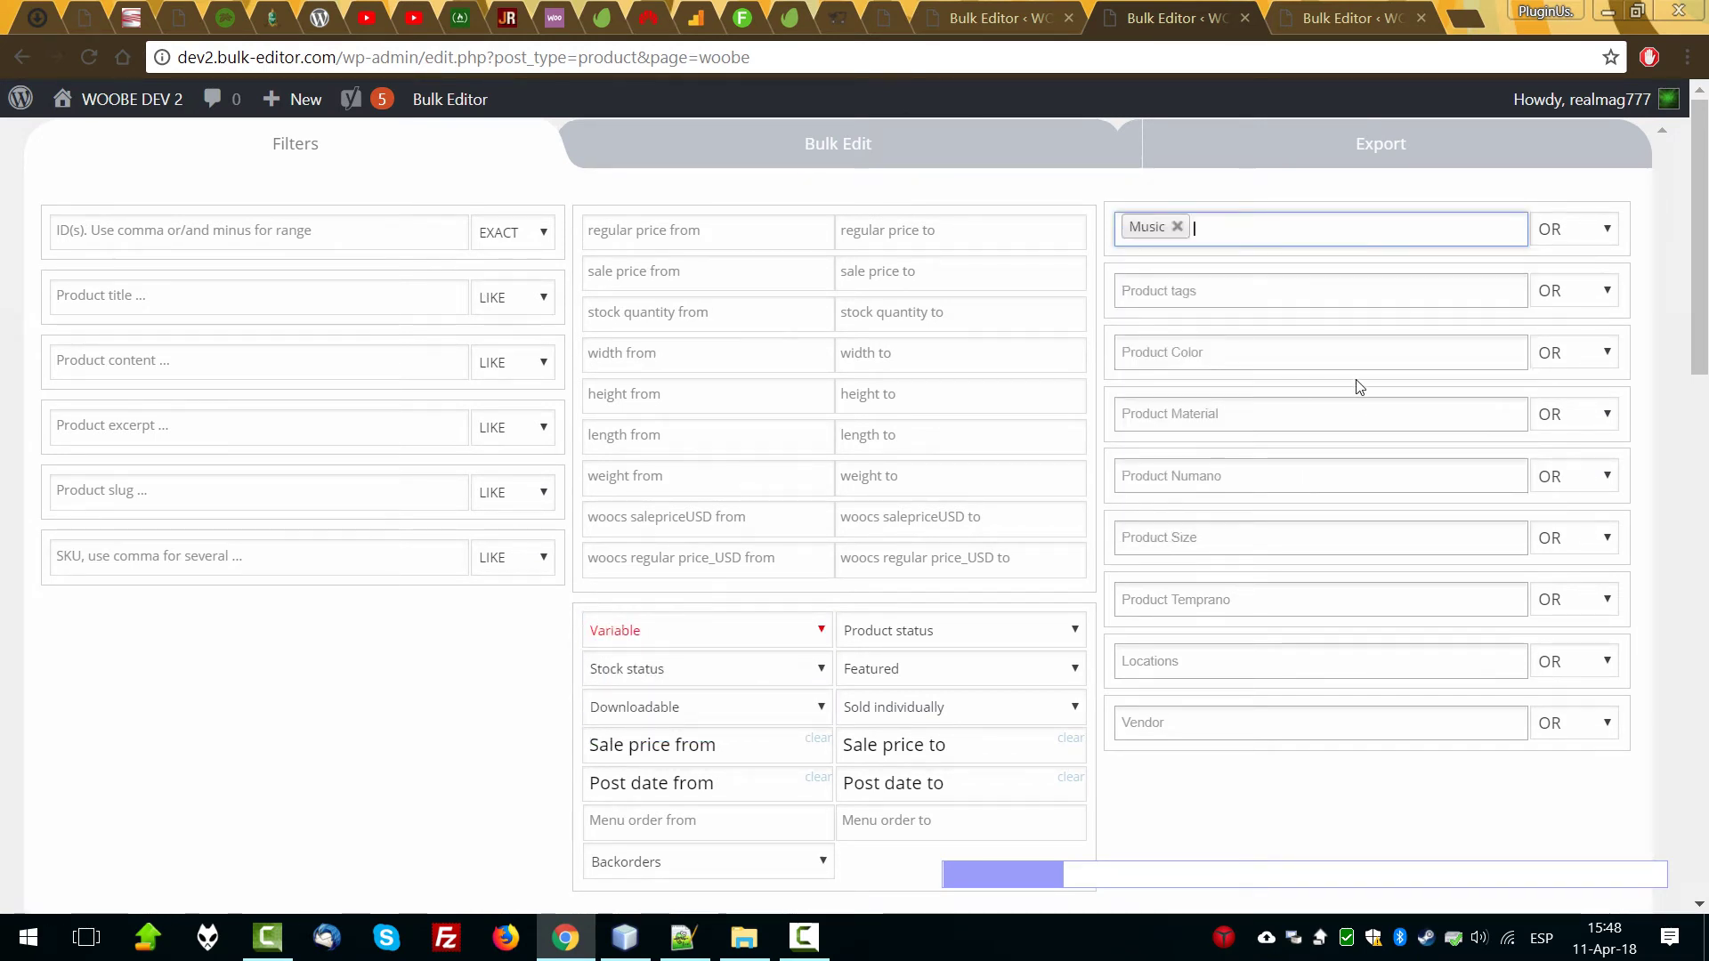
left_click(1182, 352)
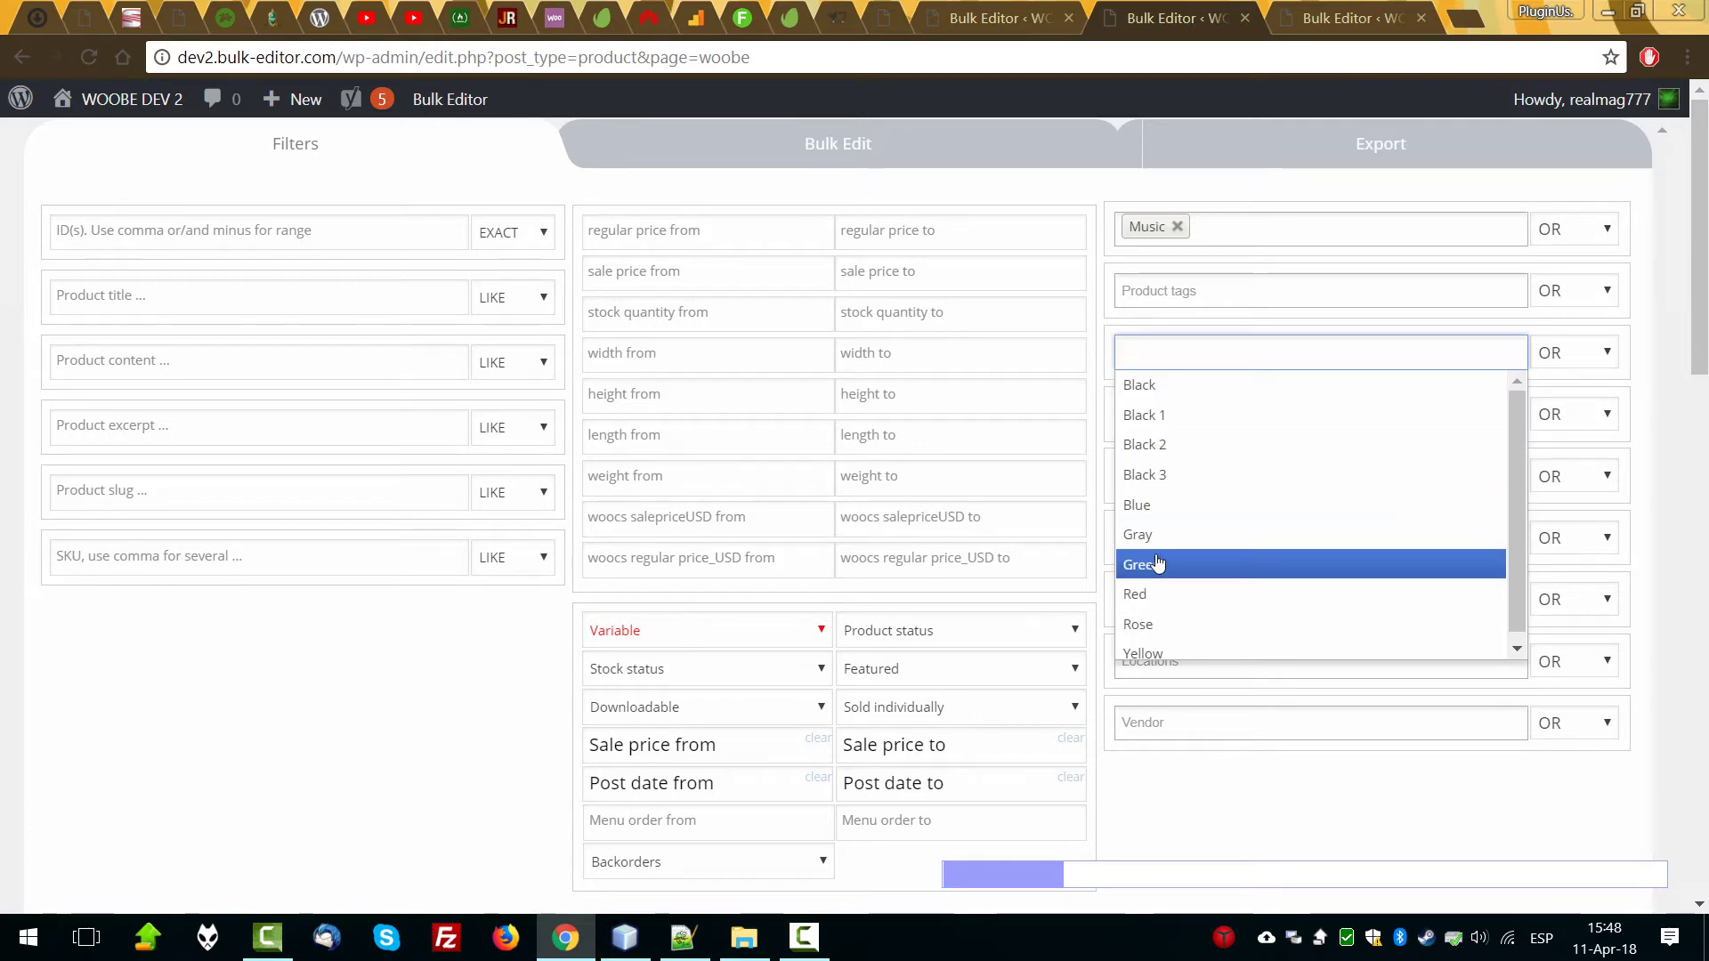
left_click(1150, 504)
scroll(813, 591, "down", 4)
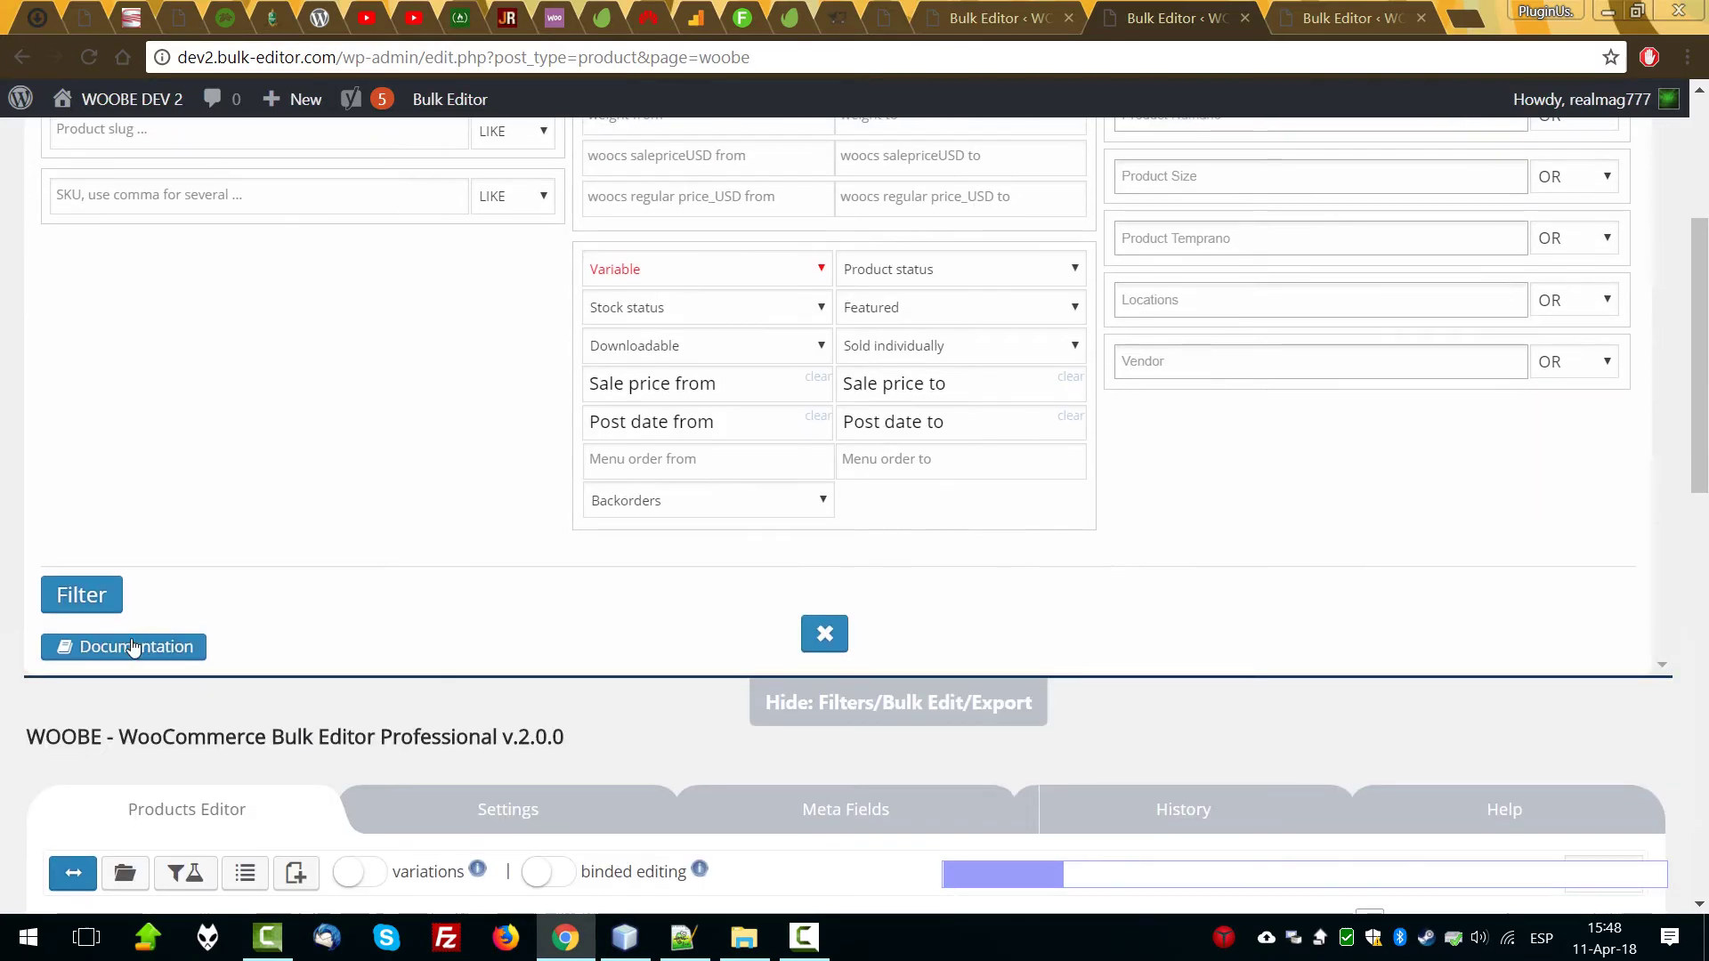
left_click(78, 595)
left_click(824, 632)
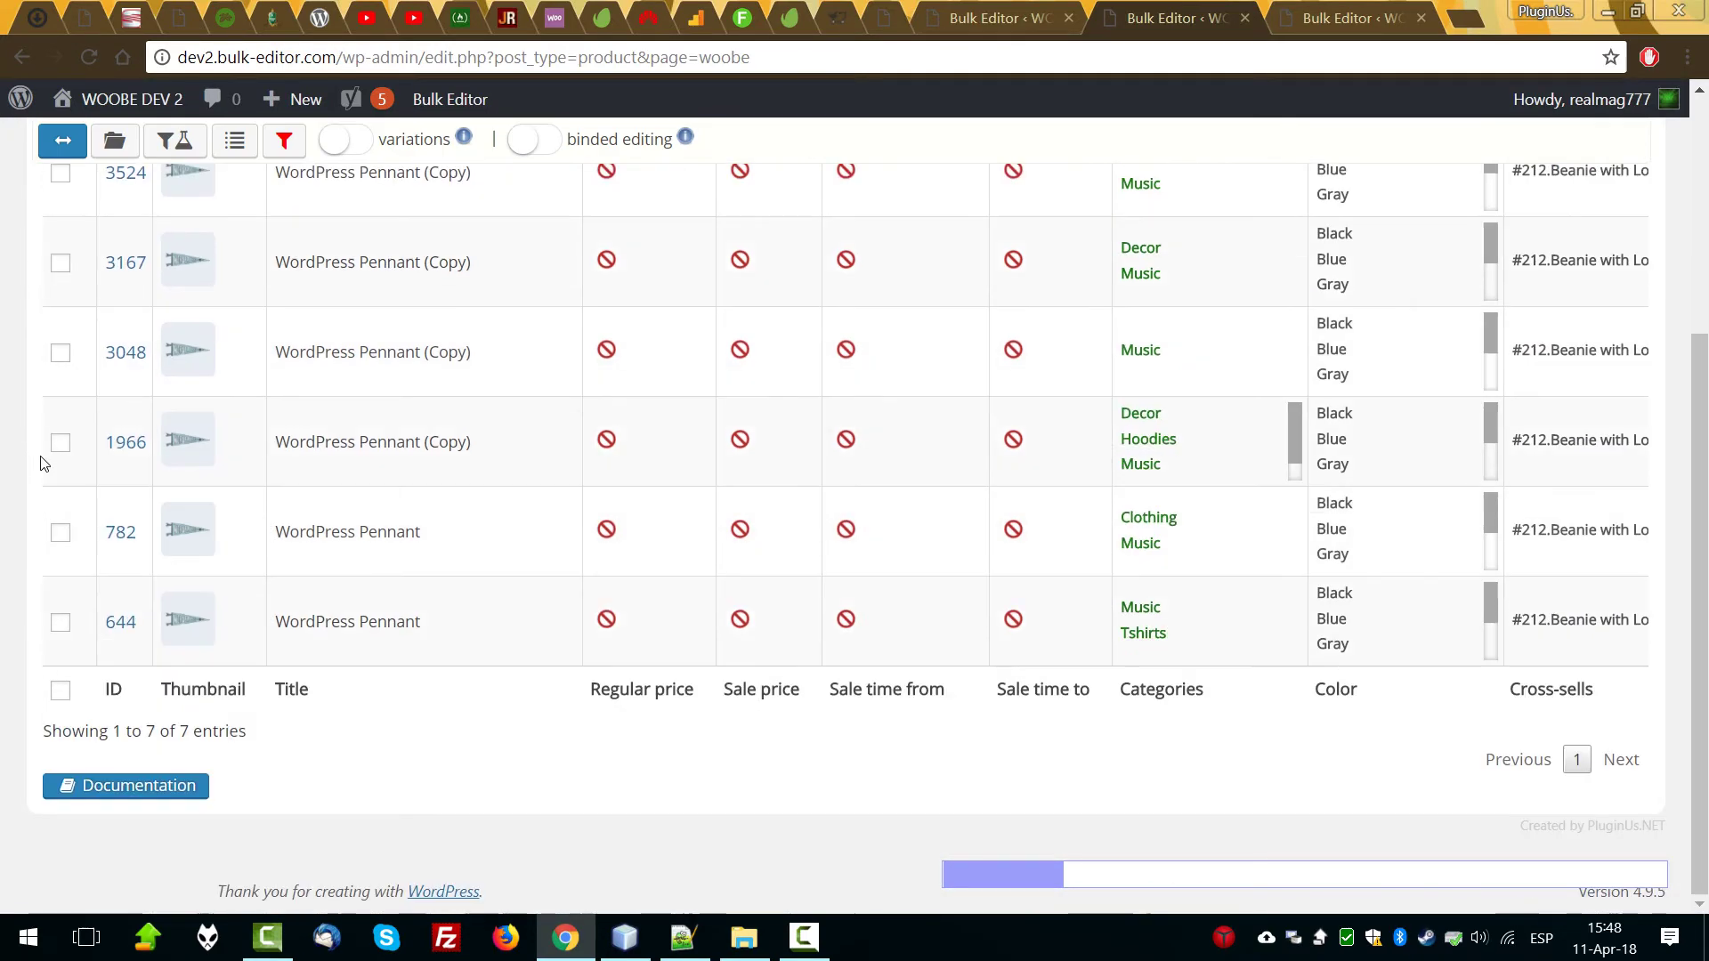
Open the Deleting operation of the advanced bulk operations and select the attributes Color, Material and Size.
scroll(152, 479, "up", 4)
left_click(237, 323)
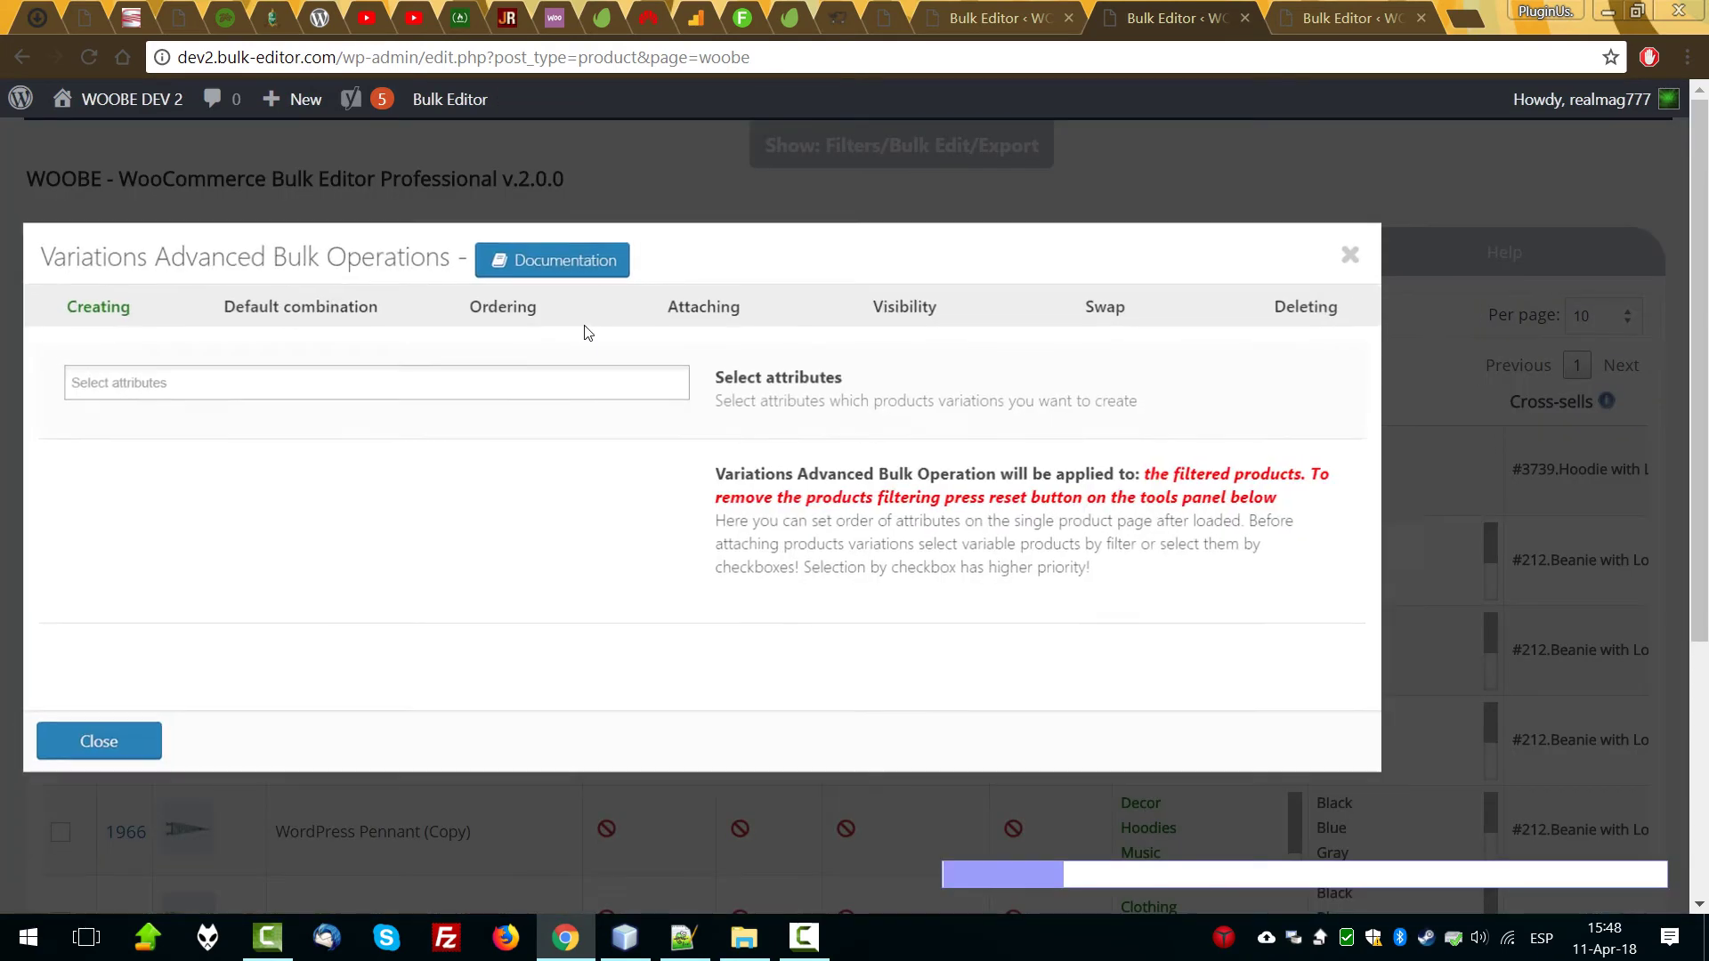
left_click(1282, 313)
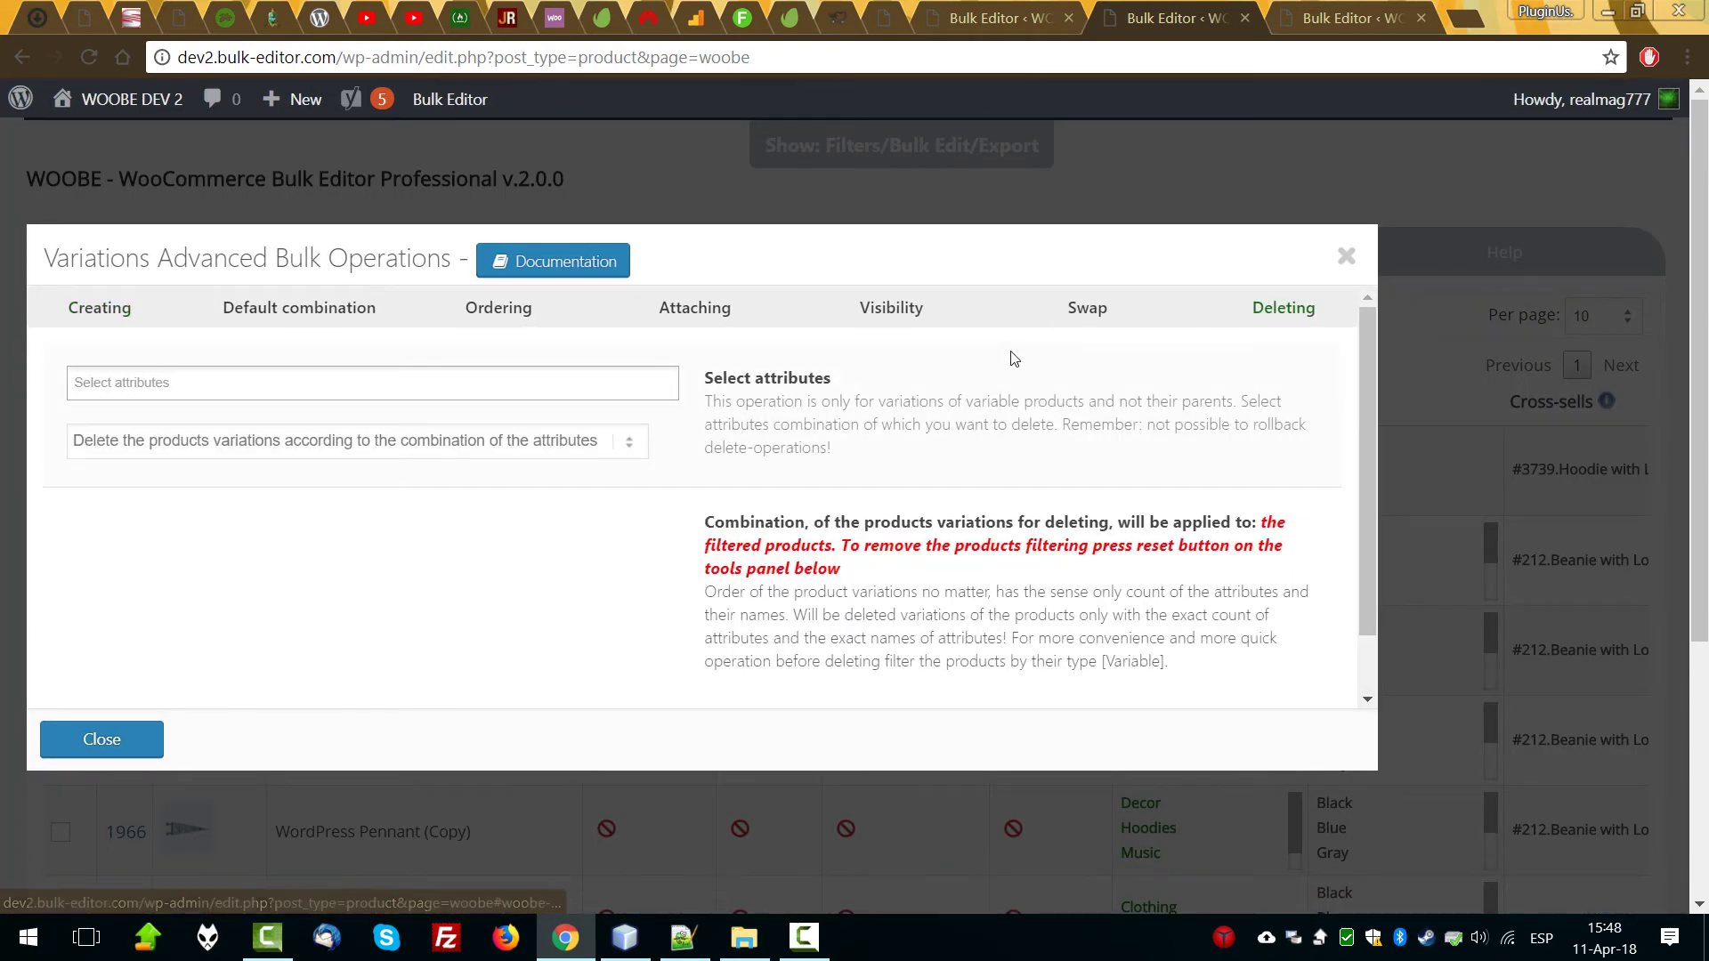
left_click(197, 383)
left_click(138, 415)
left_click(210, 382)
left_click(267, 443)
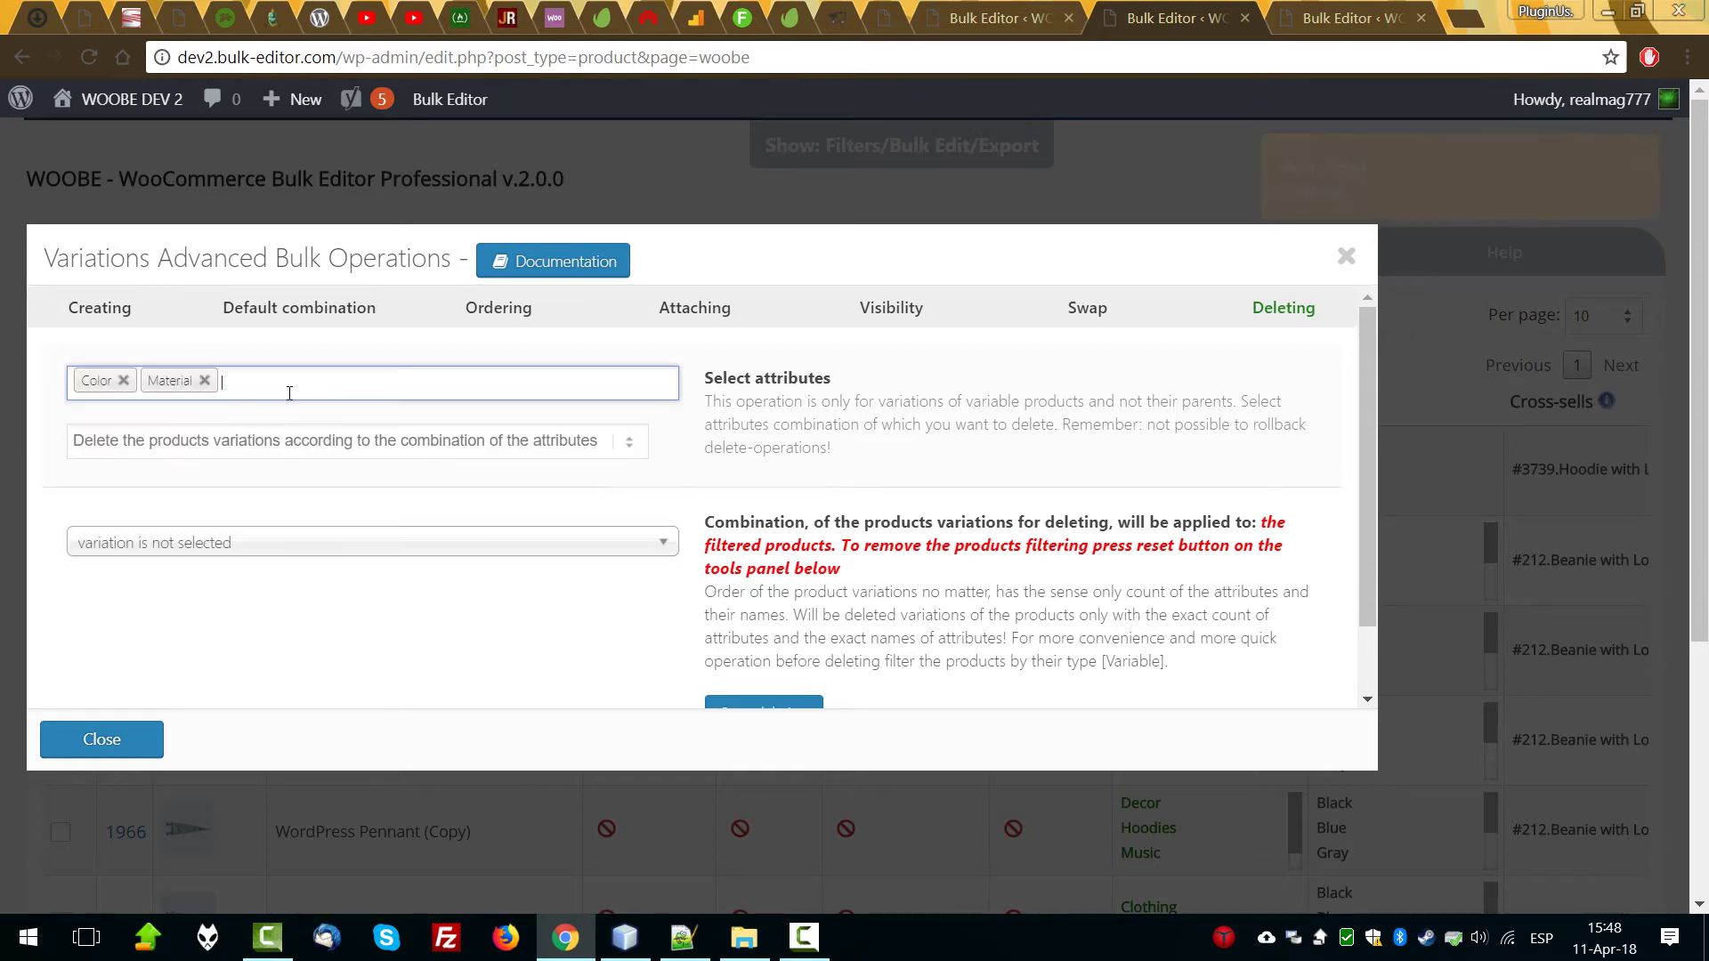
left_click(289, 393)
left_click(134, 500)
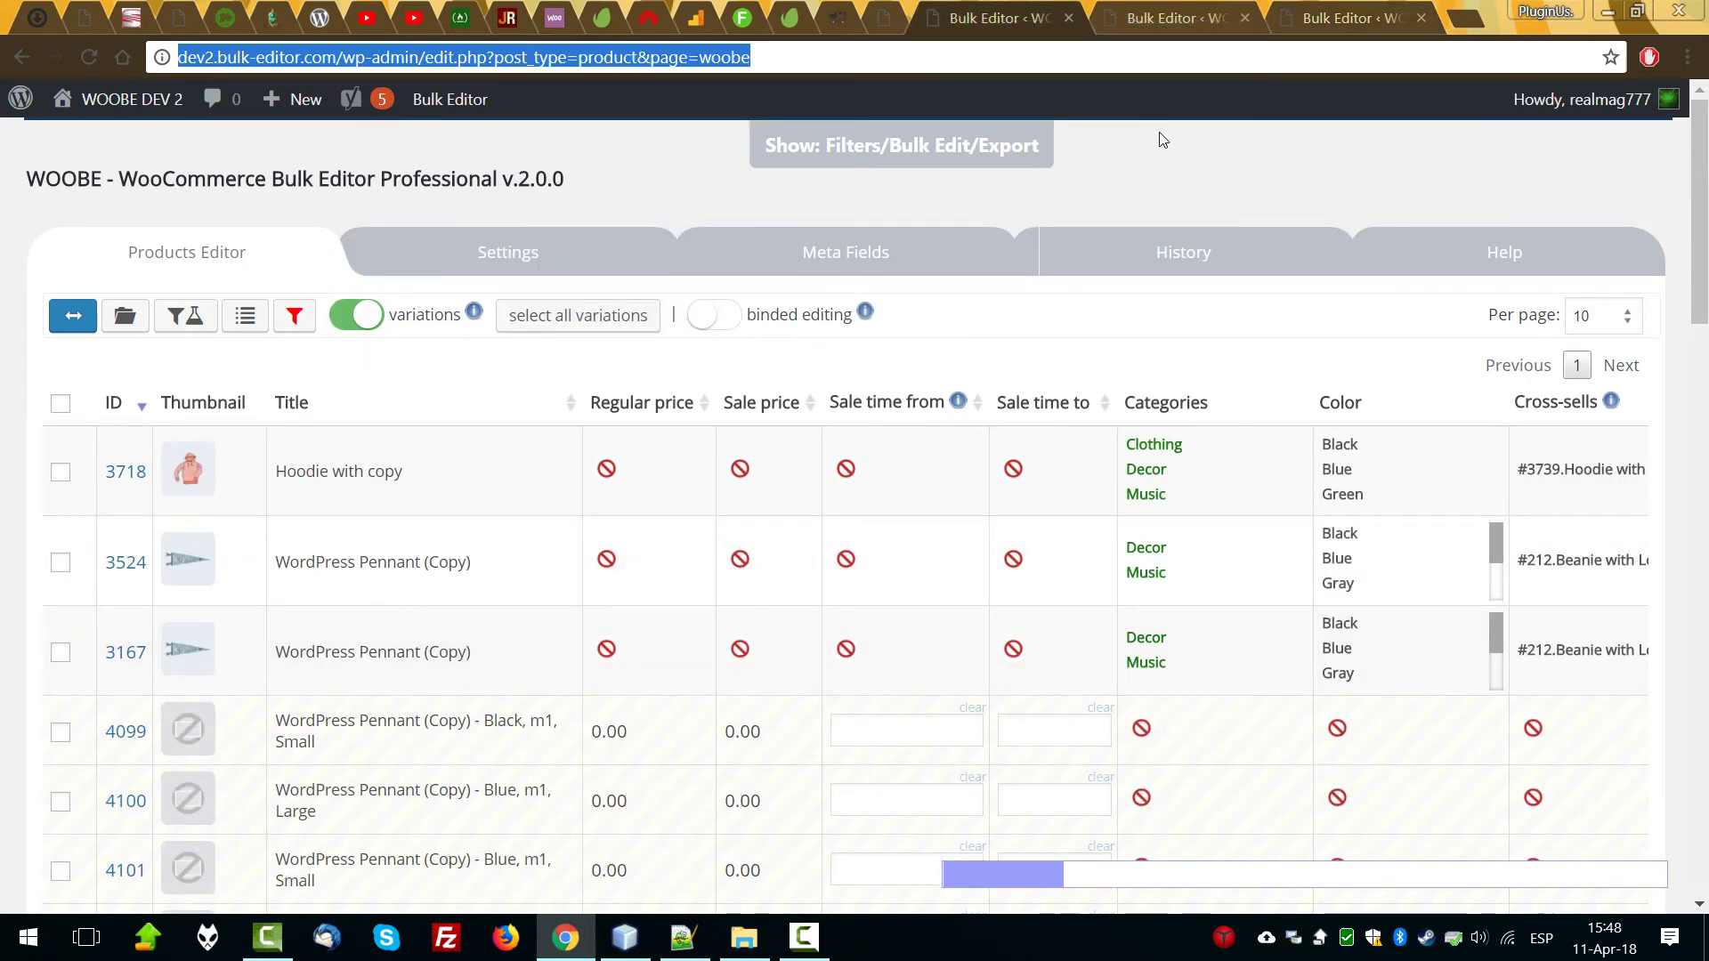
Compare the product list in the first Bulk Editor tab with the deletion form in the second one.
left_click(1178, 157)
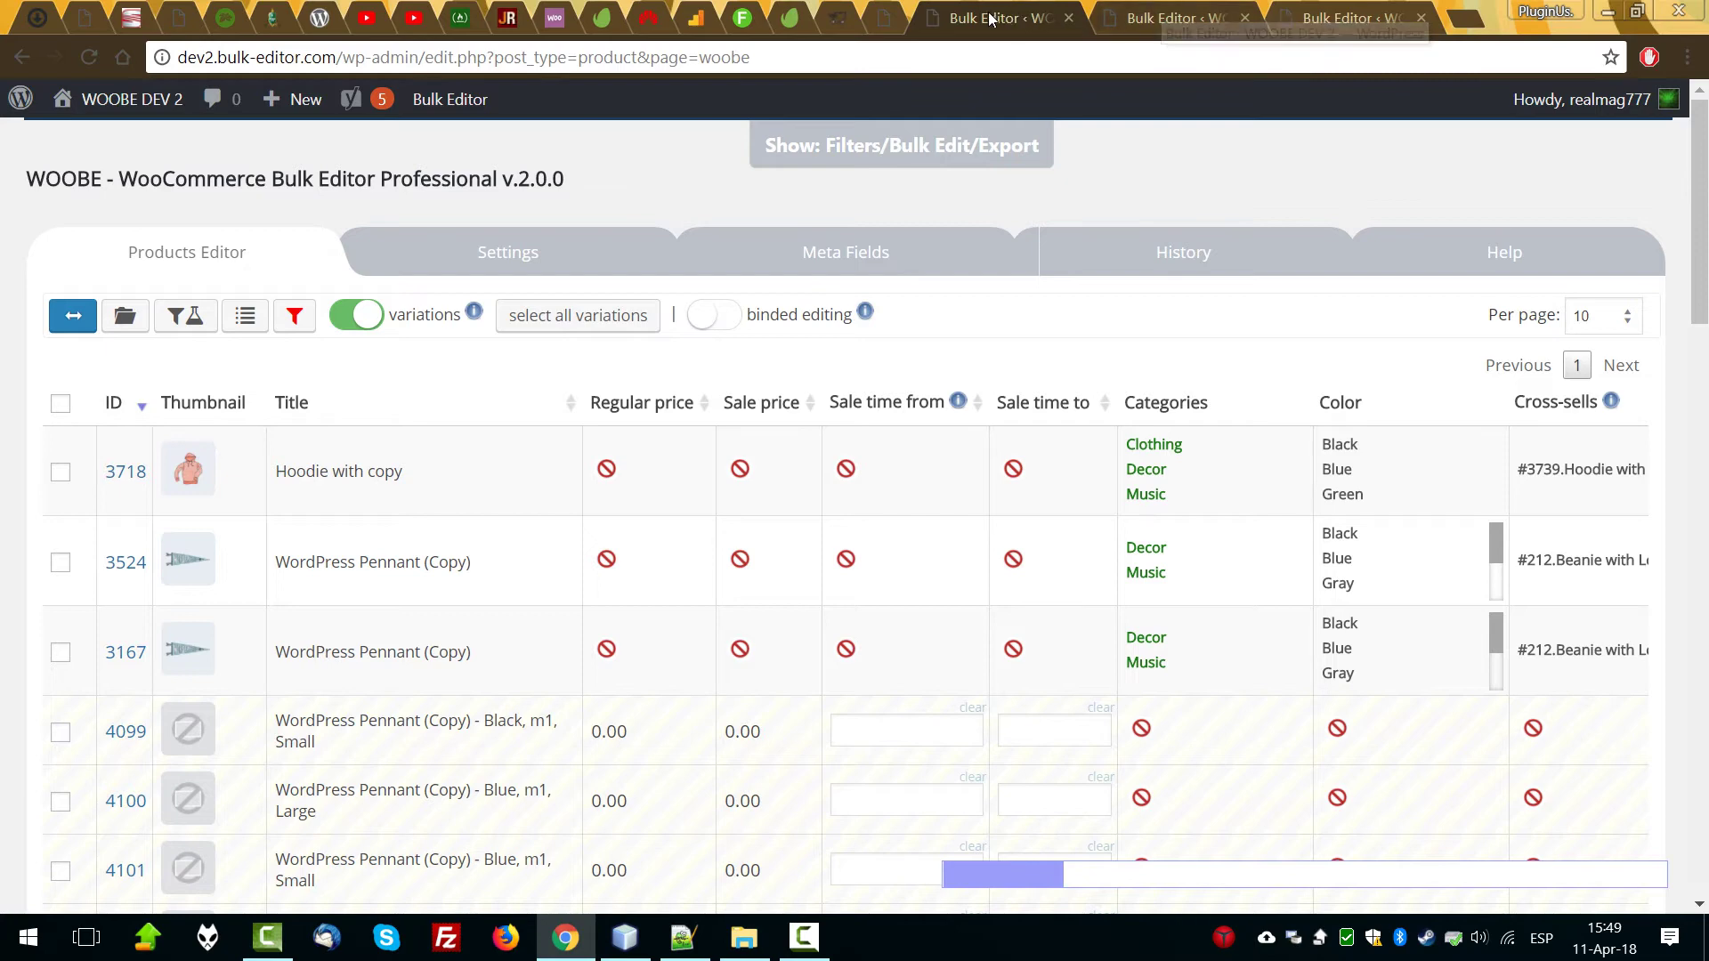
left_click(1213, 17)
left_click(997, 18)
left_click(1213, 18)
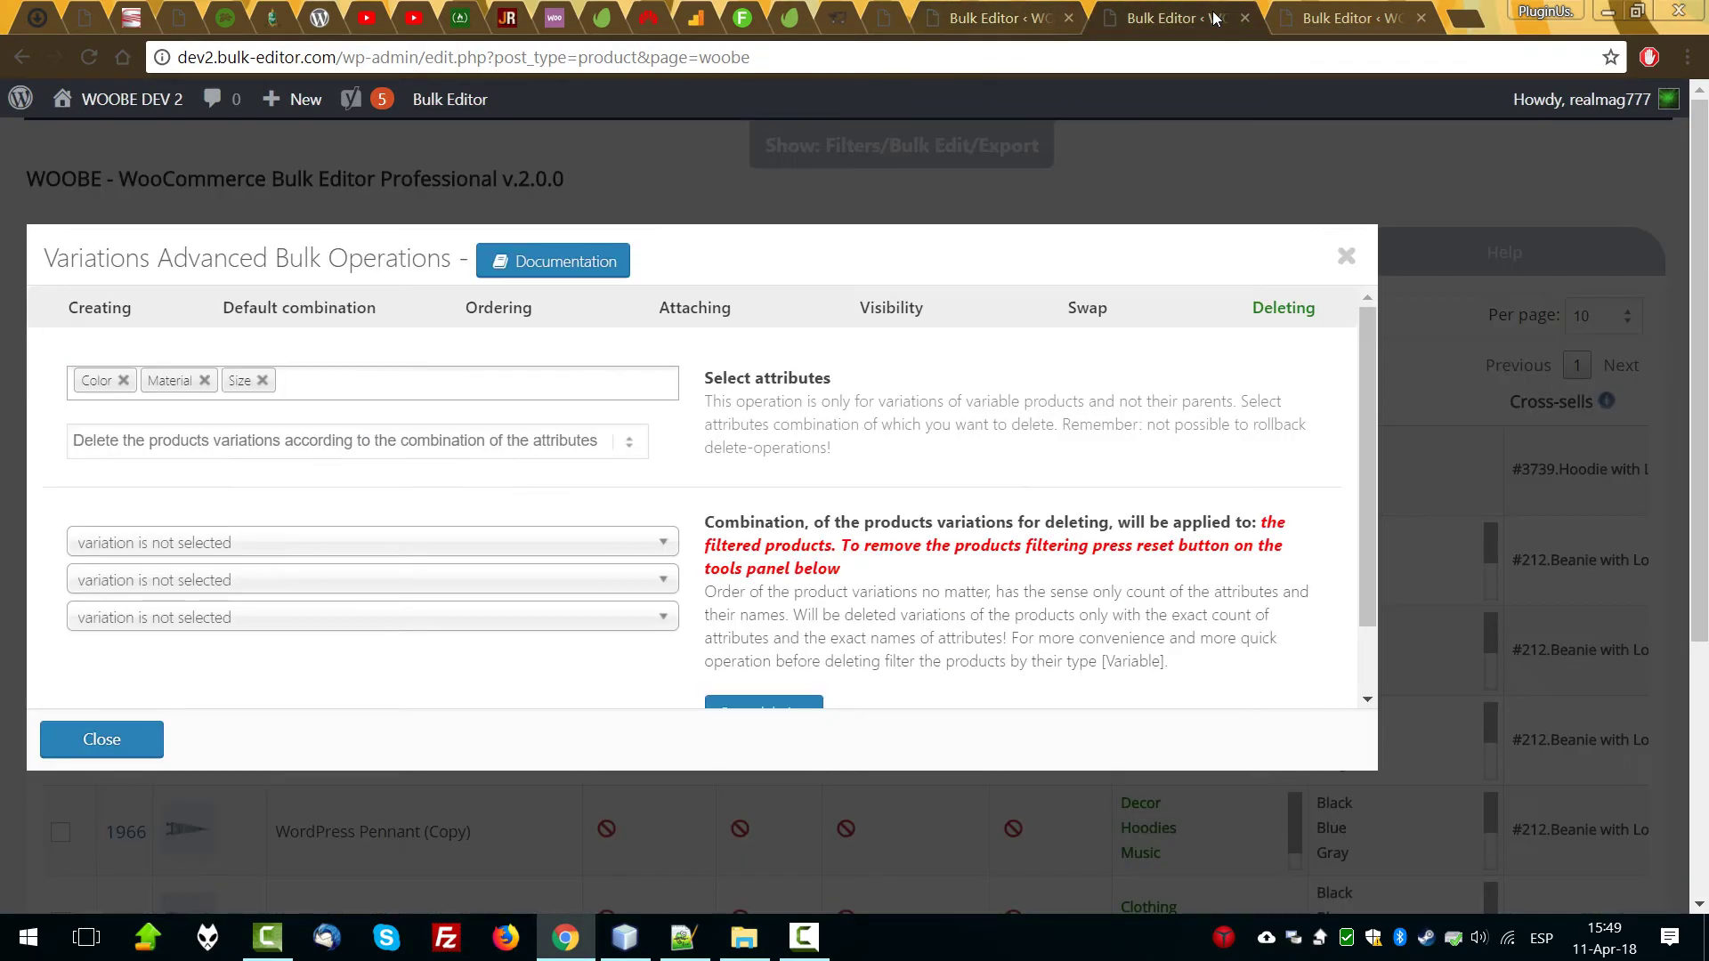
Close the third Bulk Editor browser tab and return to the first Bulk Editor tab.
left_click(1348, 17)
left_click(1420, 18)
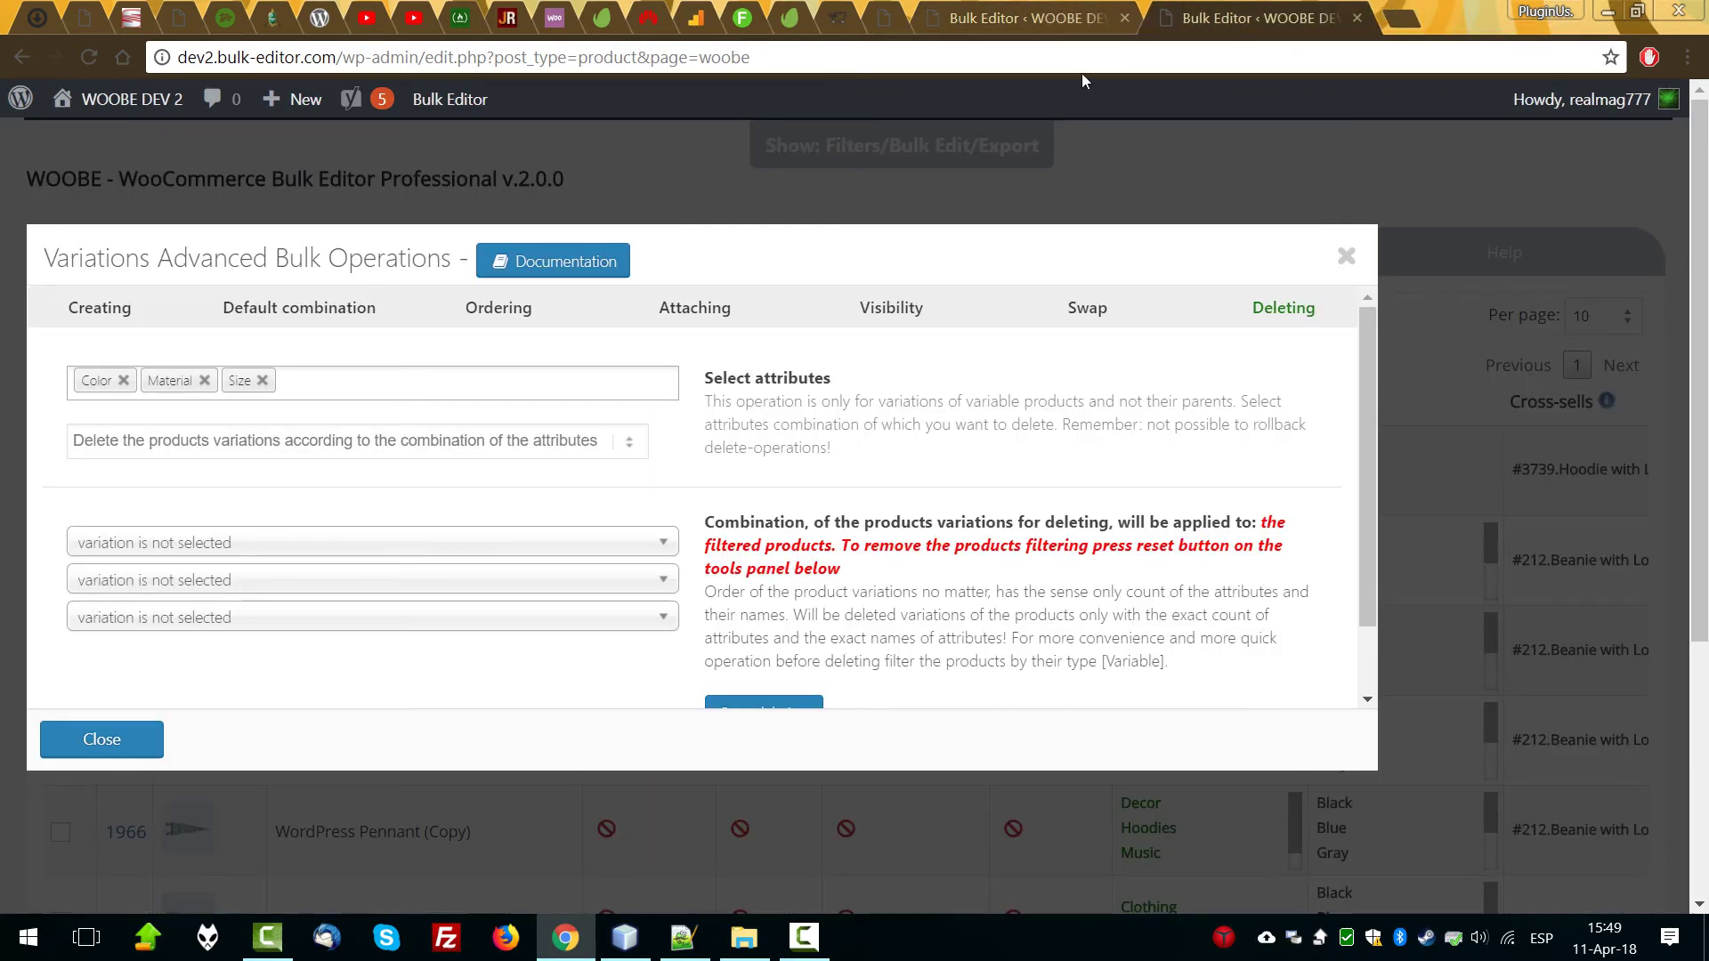
left_click(1006, 11)
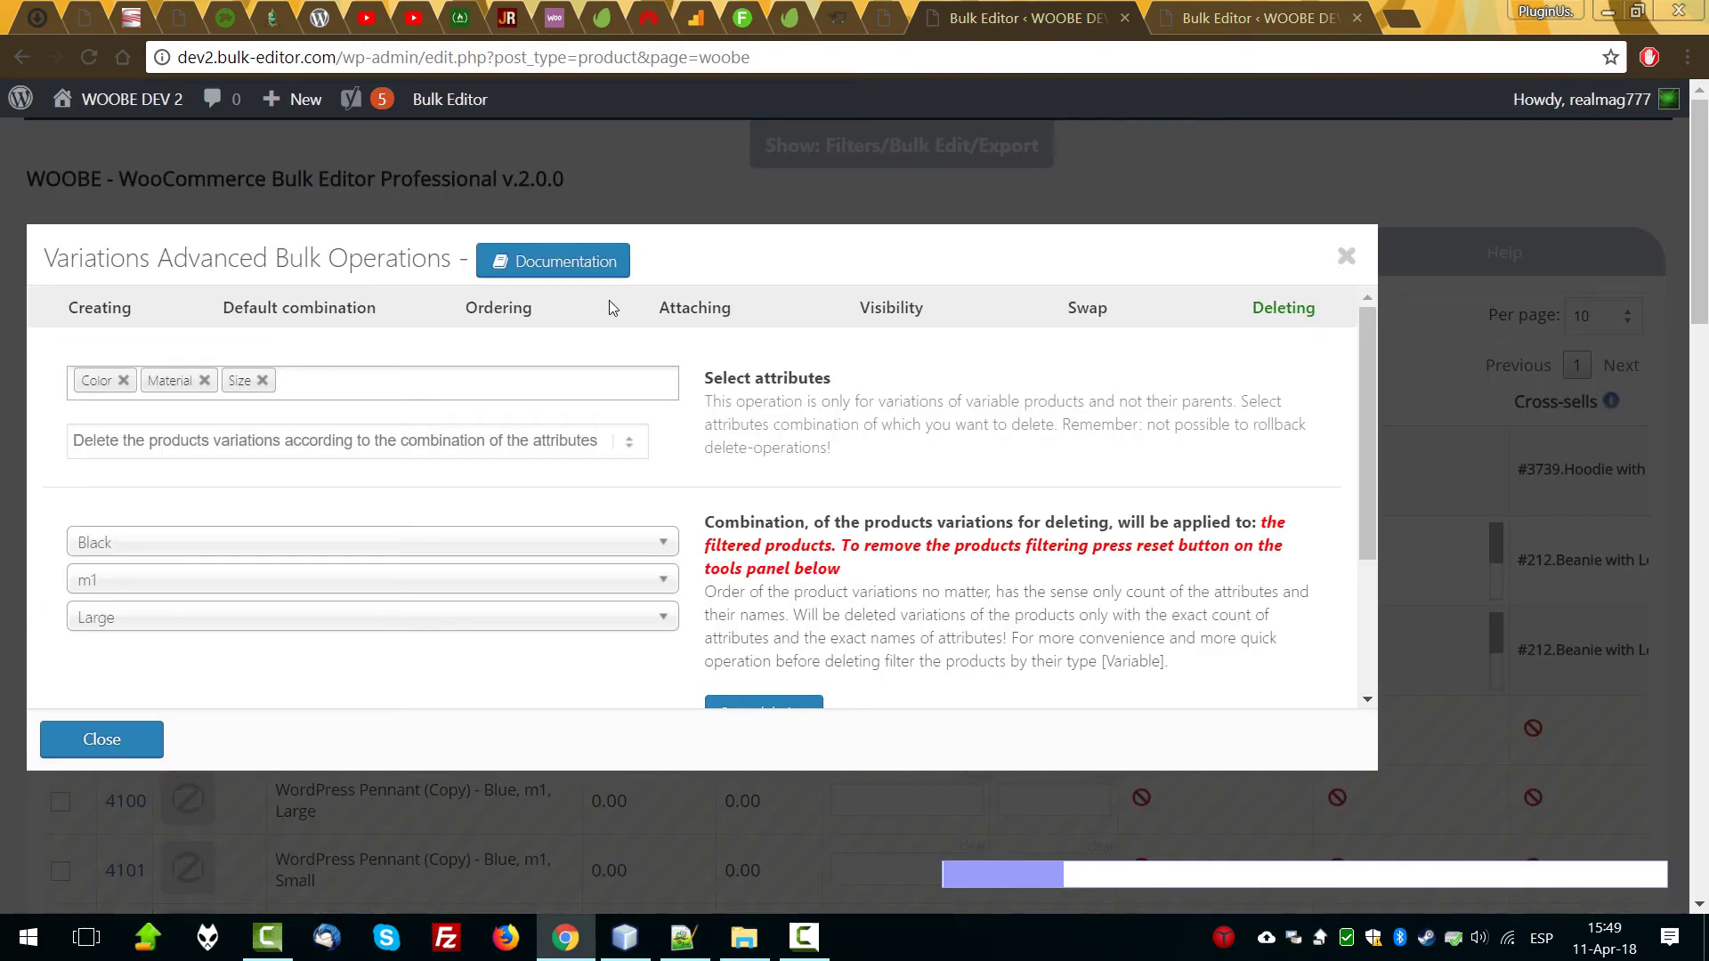
Look through the Creating, Default combination, Ordering, Visibility and Swap forms of the advanced bulk operations.
left_click(100, 320)
left_click(299, 314)
left_click(502, 311)
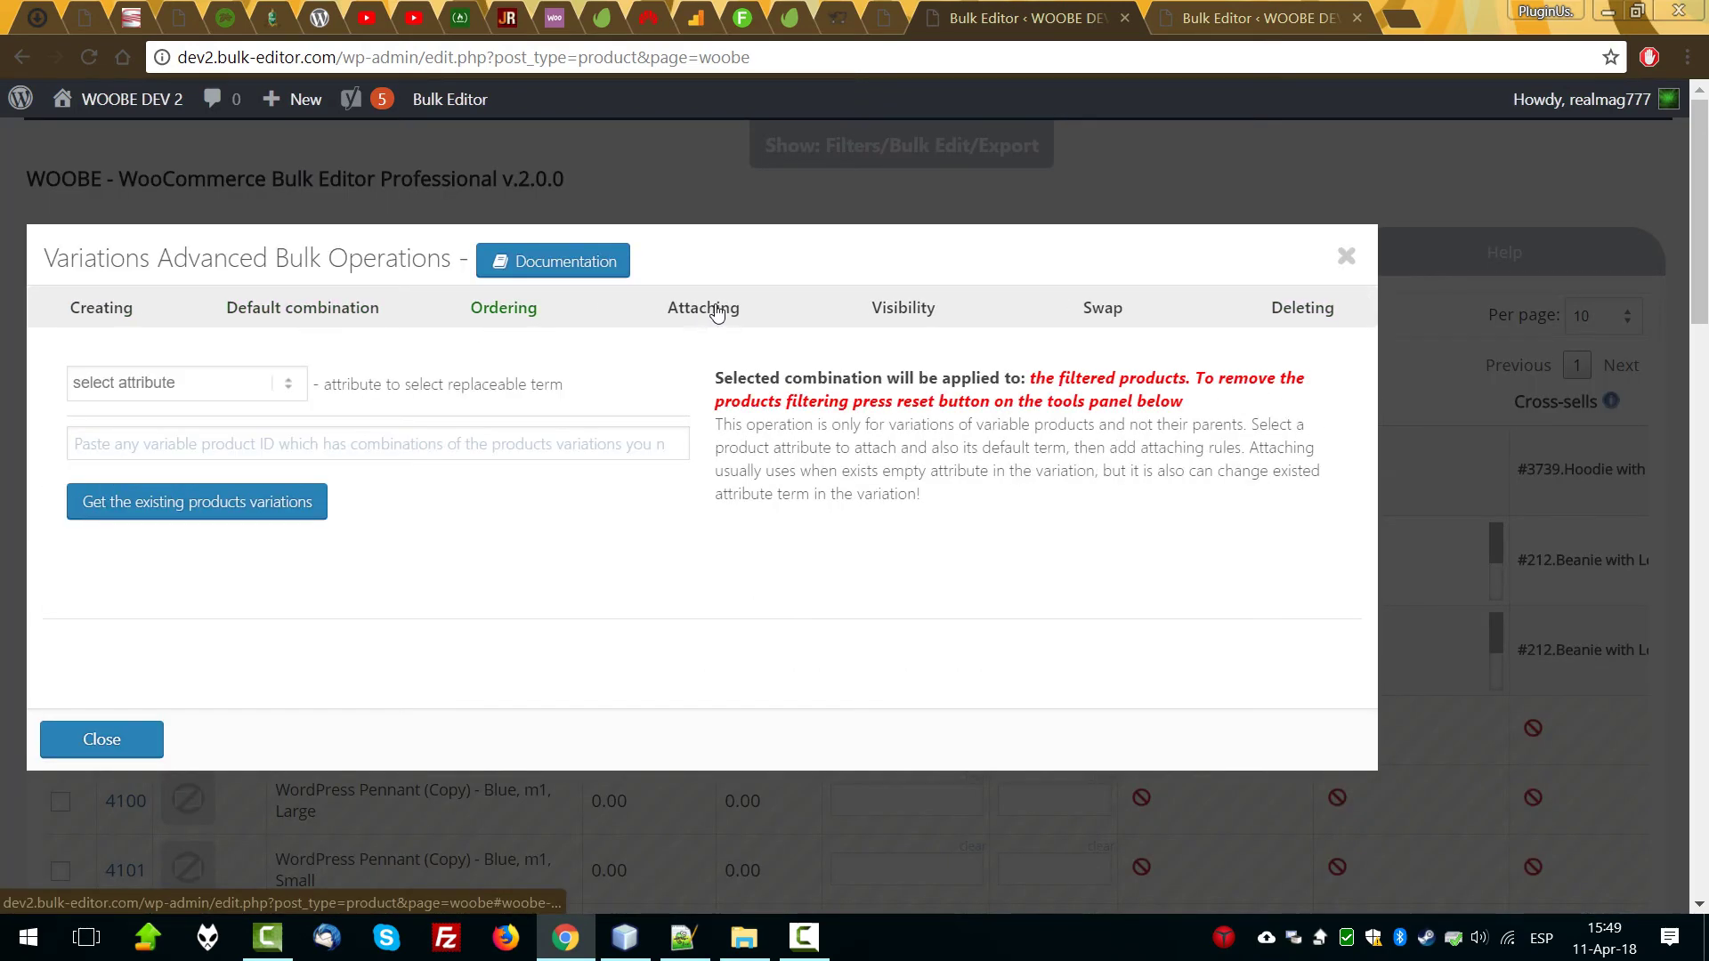
left_click(900, 309)
left_click(1097, 308)
Open the bulk-editor.com documentation in a new browser tab and read through its Variations Advanced Bulk Operations page.
left_click(1401, 18)
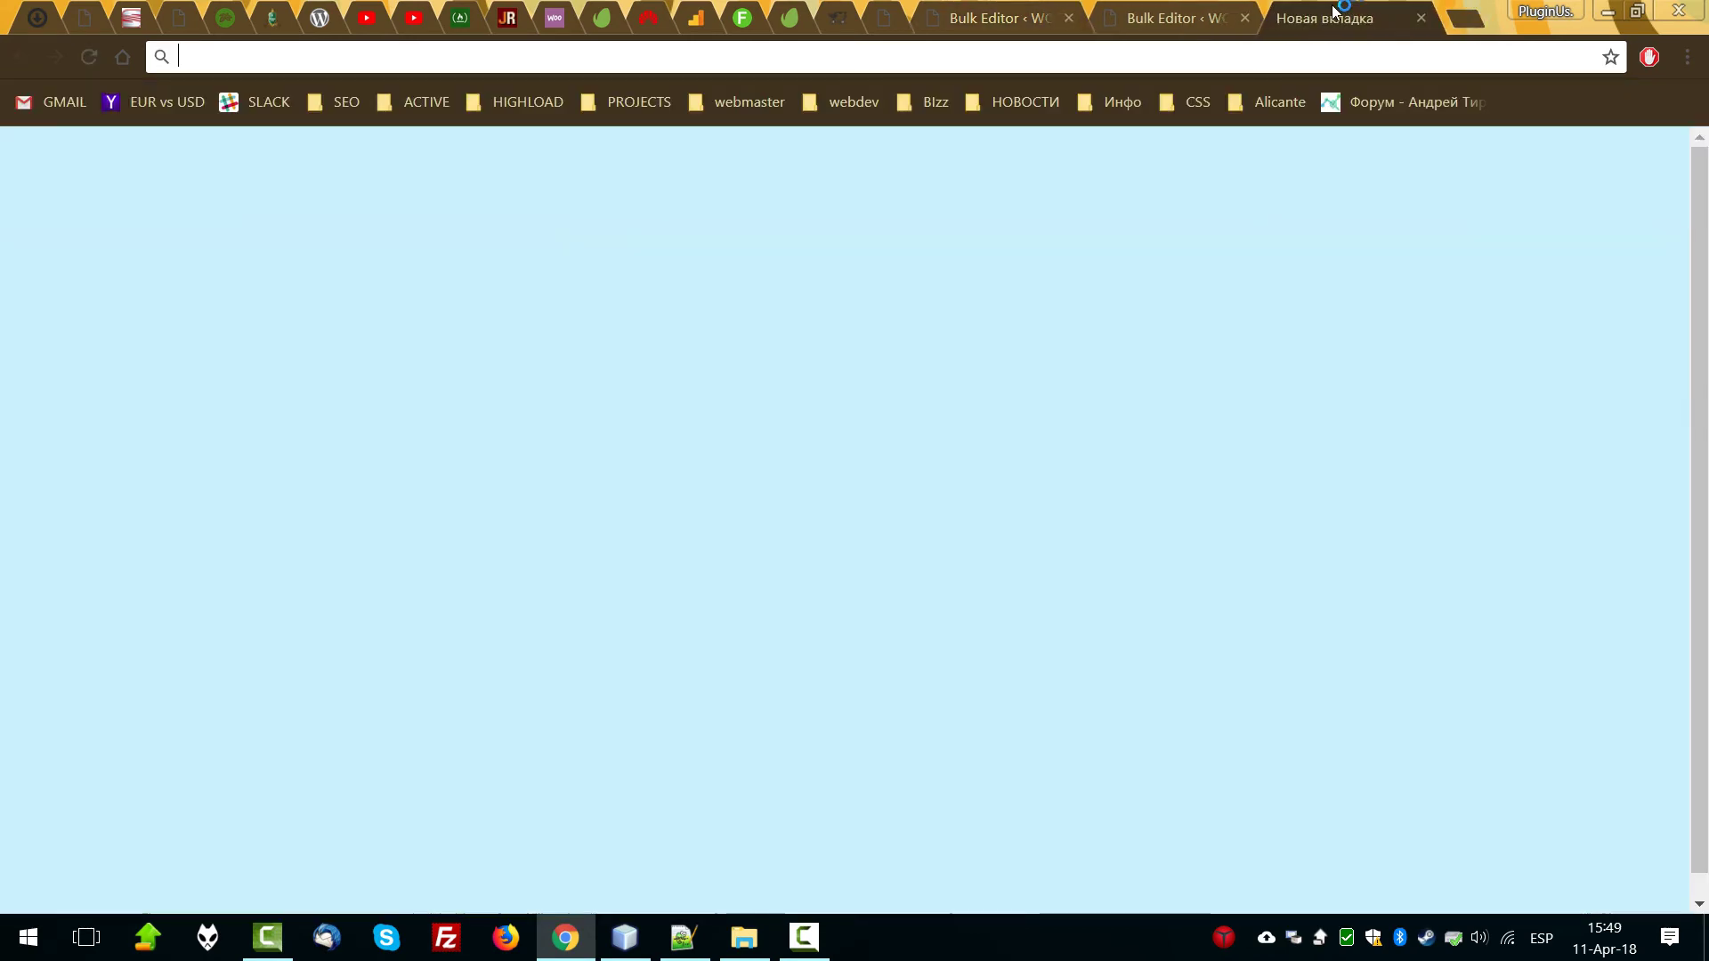
type("bulk-editor.com")
key("Return")
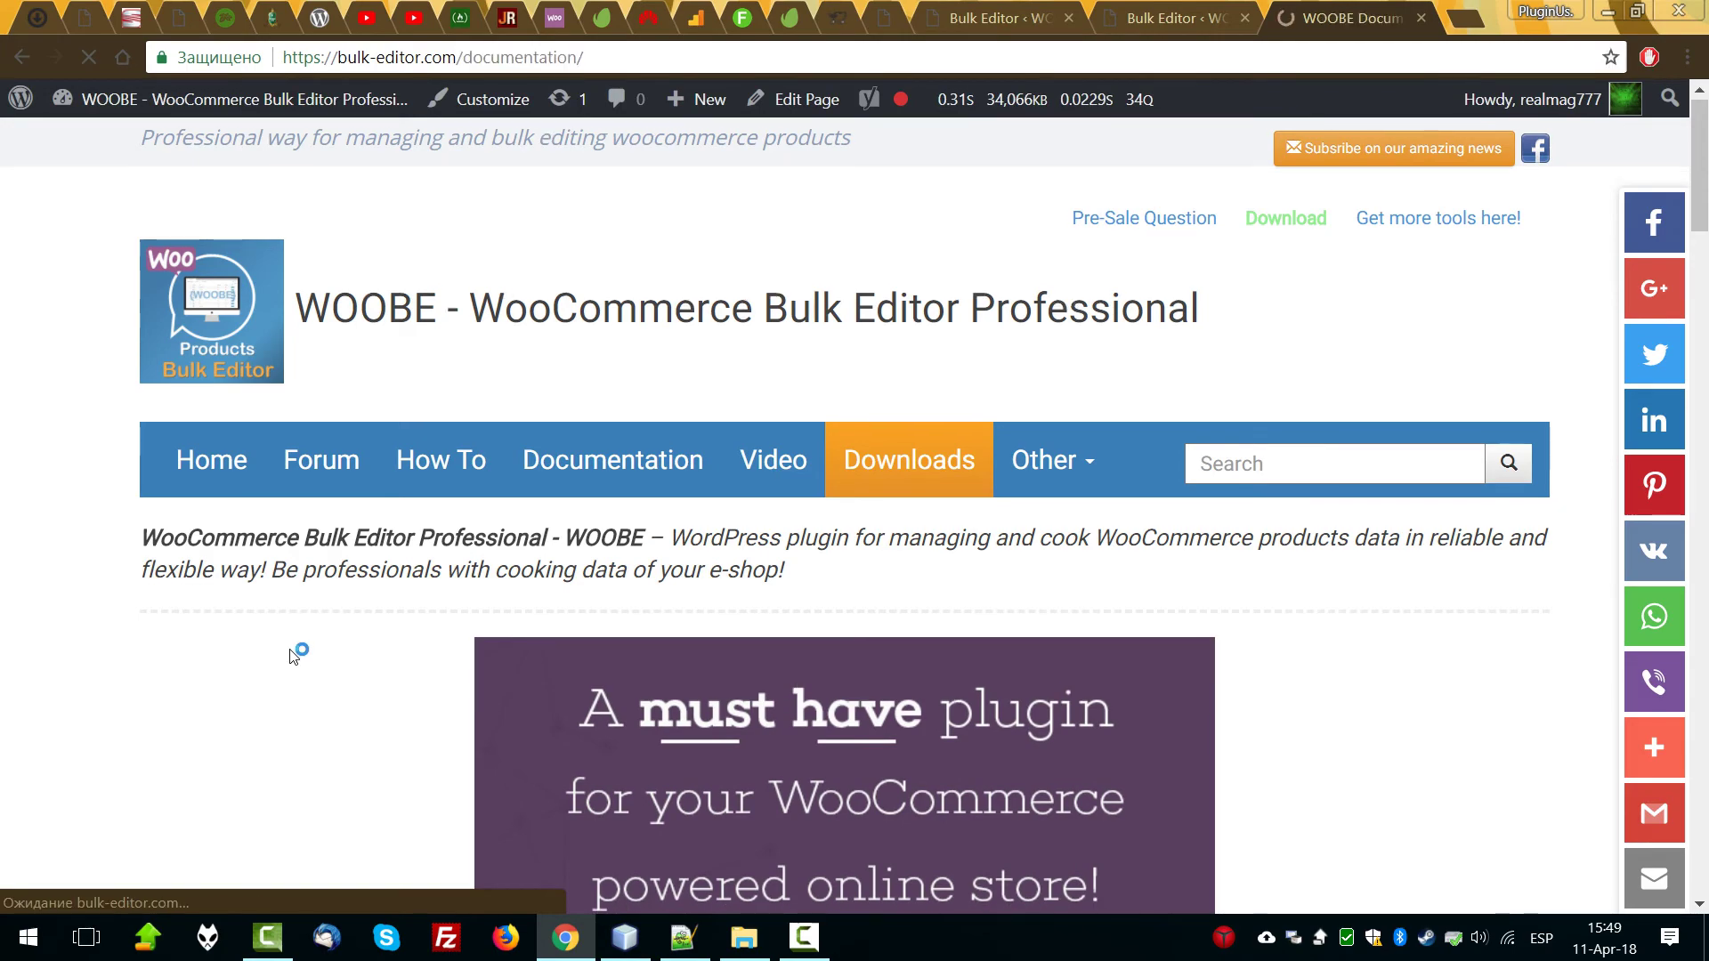
scroll(531, 671, "down", 4)
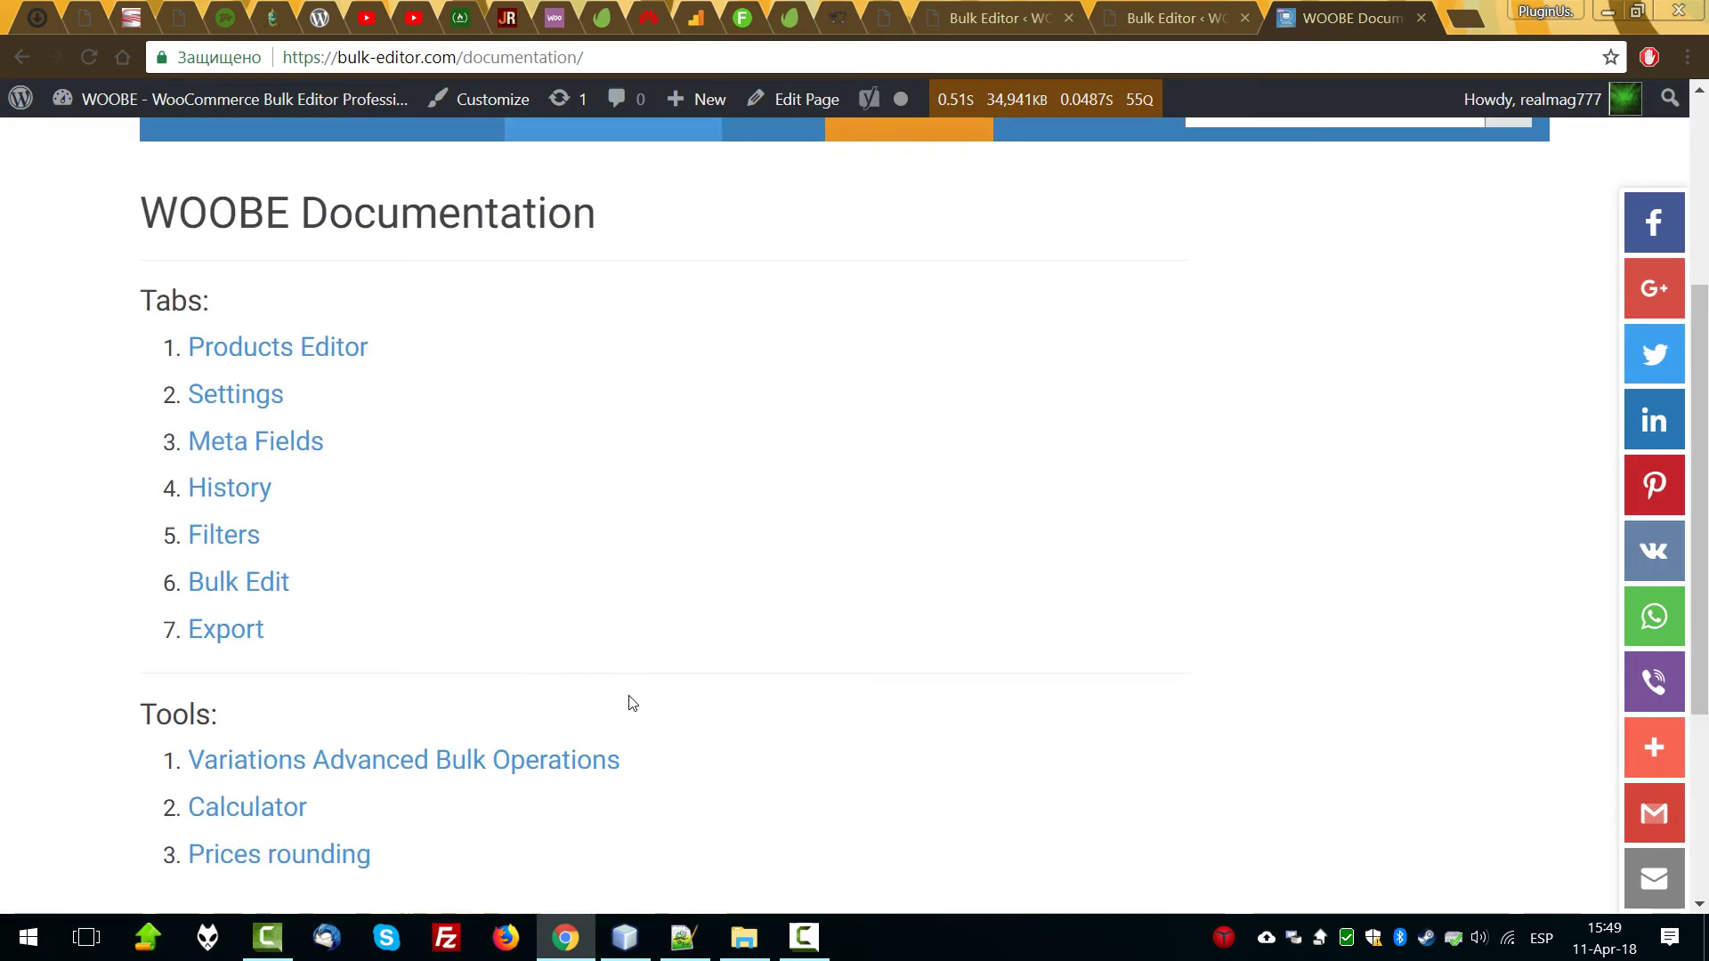
left_click(412, 762)
scroll(958, 628, "down", 20)
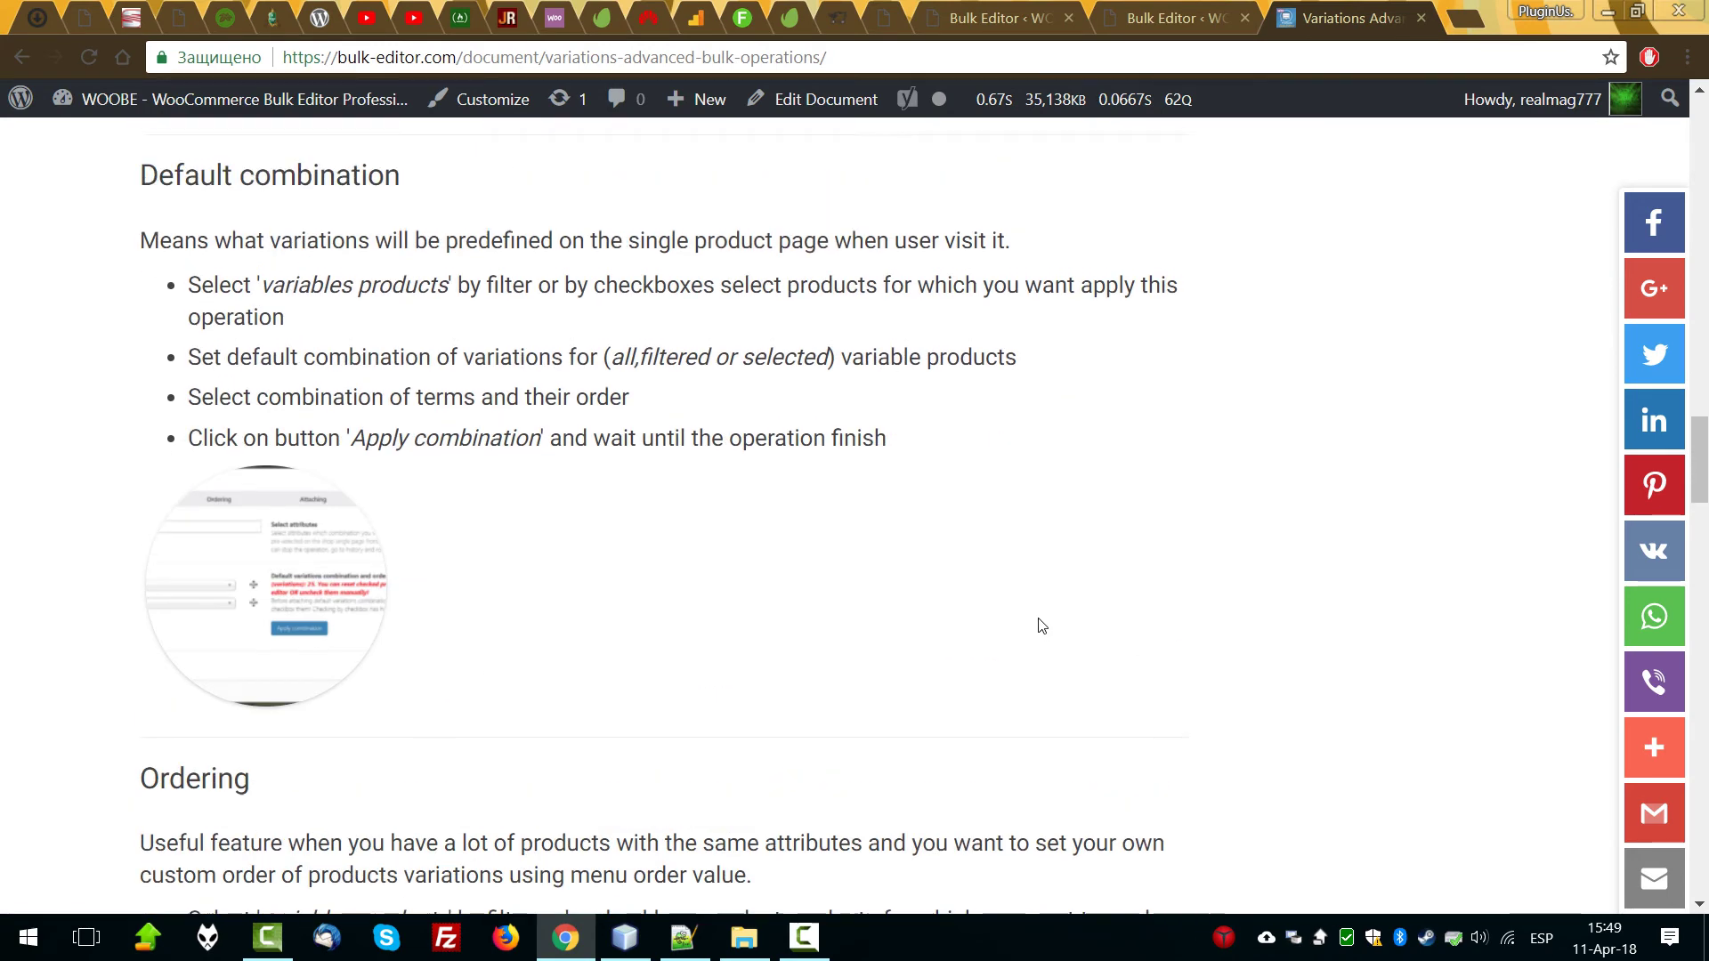
scroll(1036, 623, "down", 12)
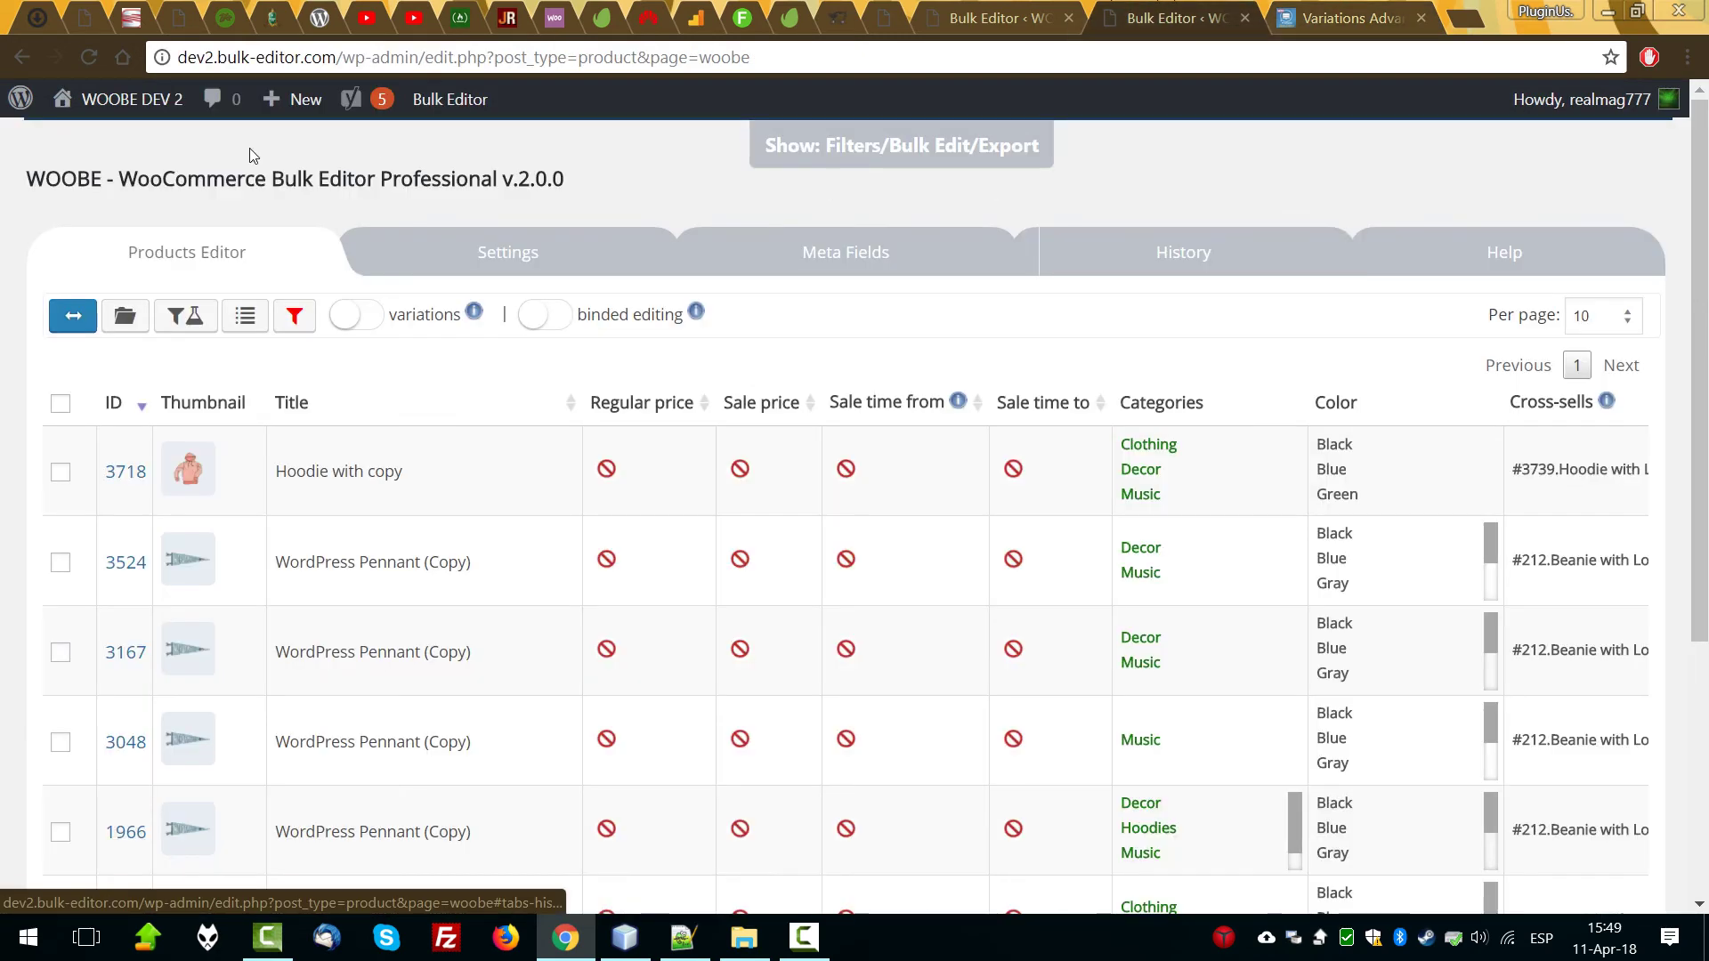
Show the WordPress admin menu in the second Bulk Editor tab and open the product Attributes page in a new tab.
left_click(73, 315)
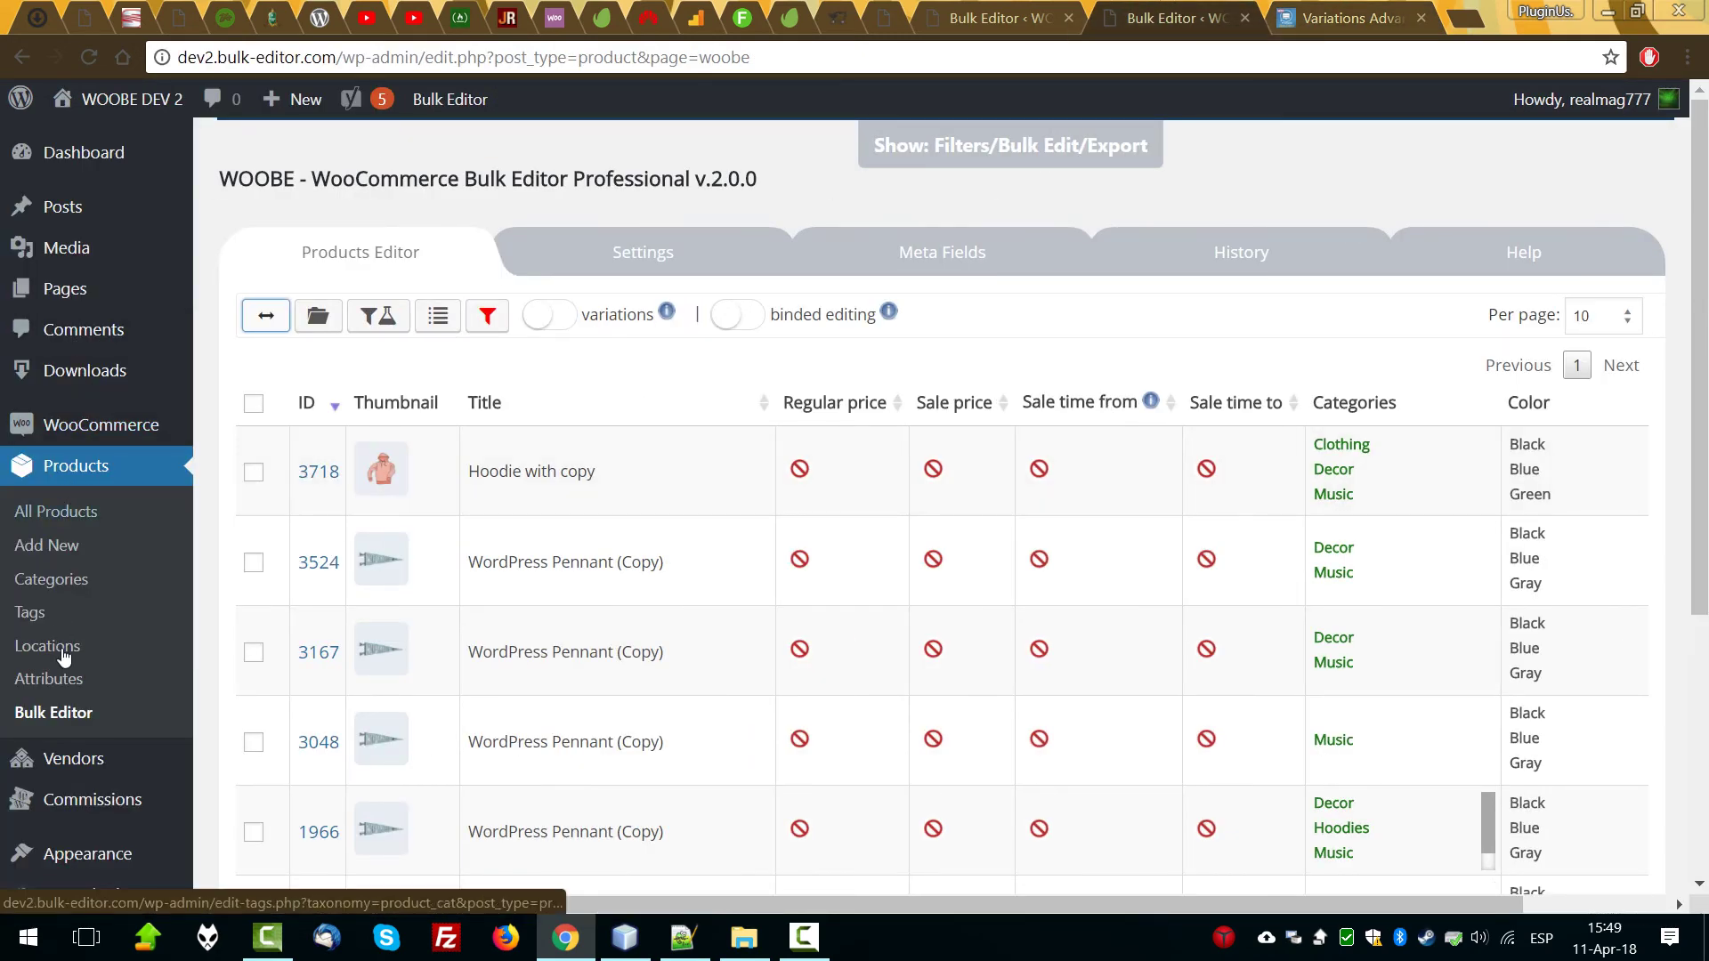
left_click(49, 679)
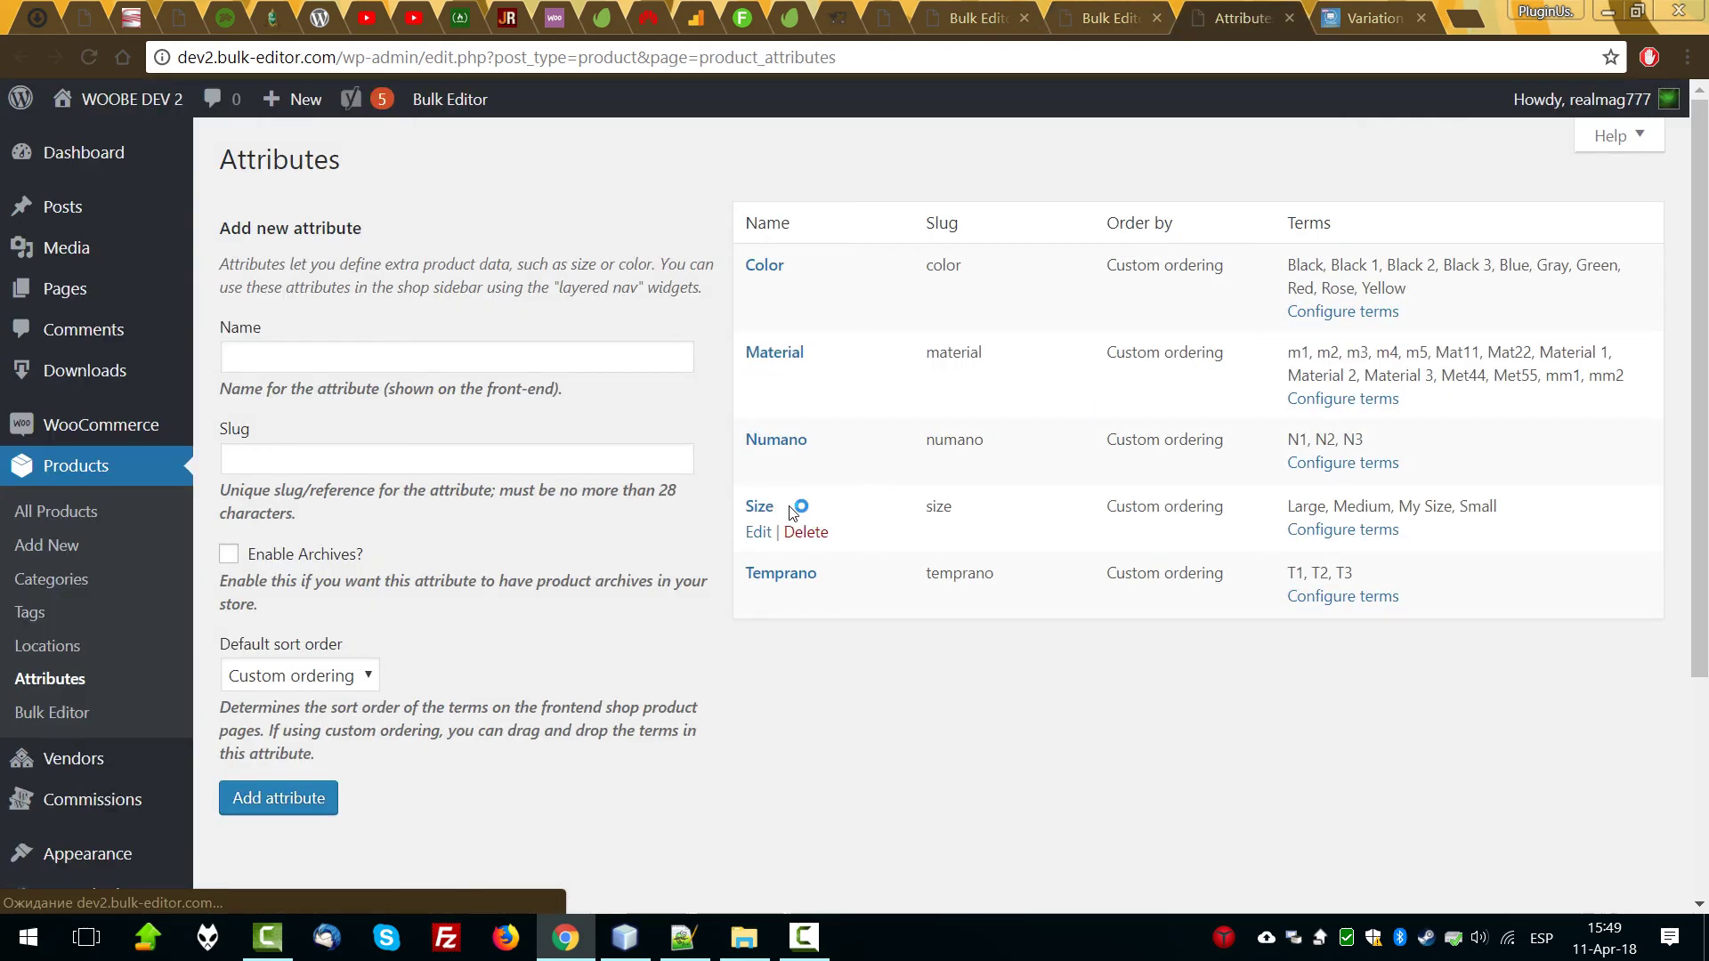
Compare the Attributes page with the documentation's note on text attributes, and read the documentation down to its Swap section.
left_click(1400, 7)
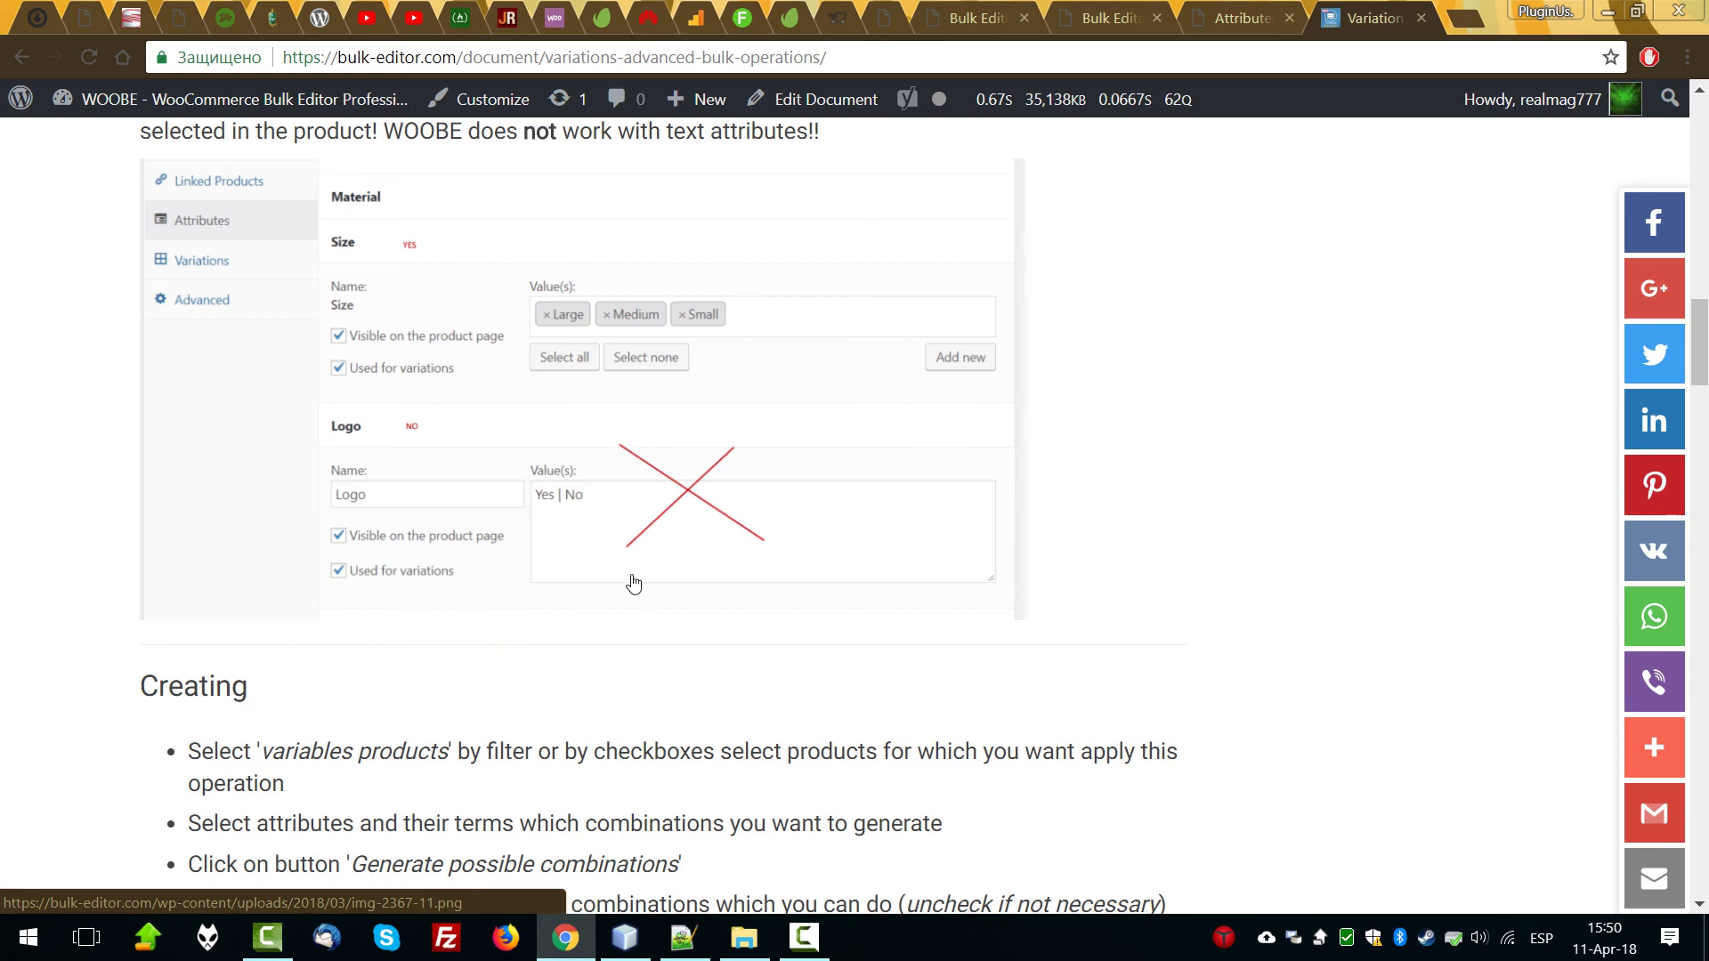
left_click(1246, 34)
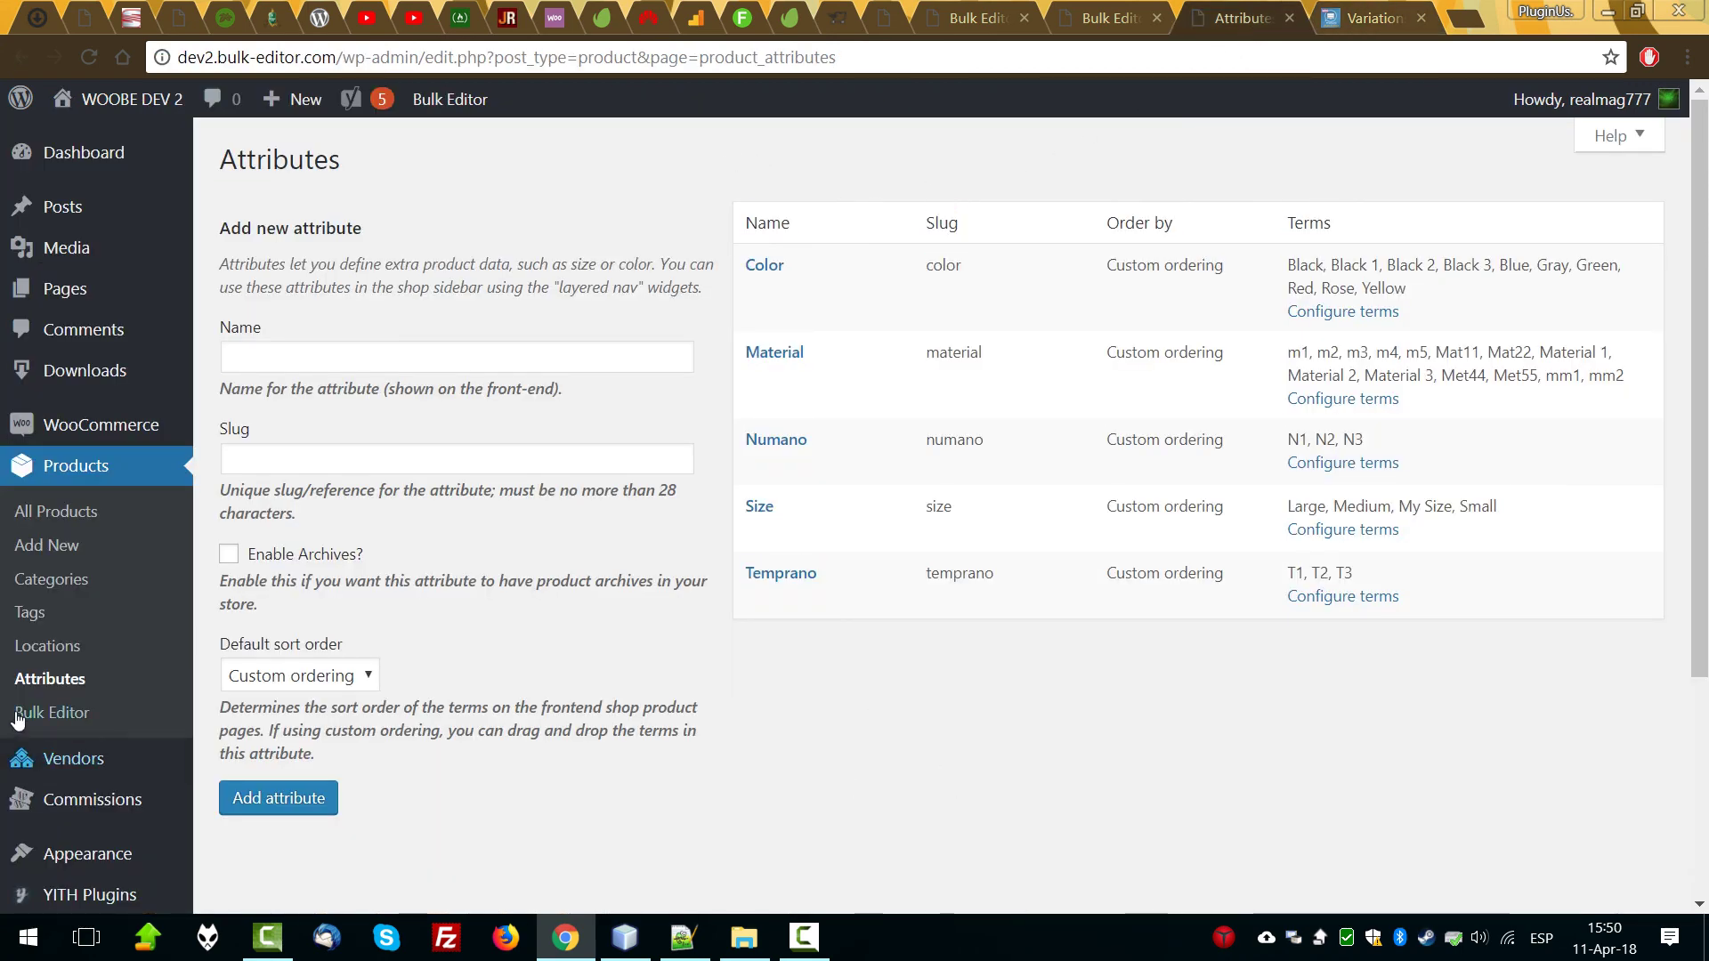
left_click(1362, 18)
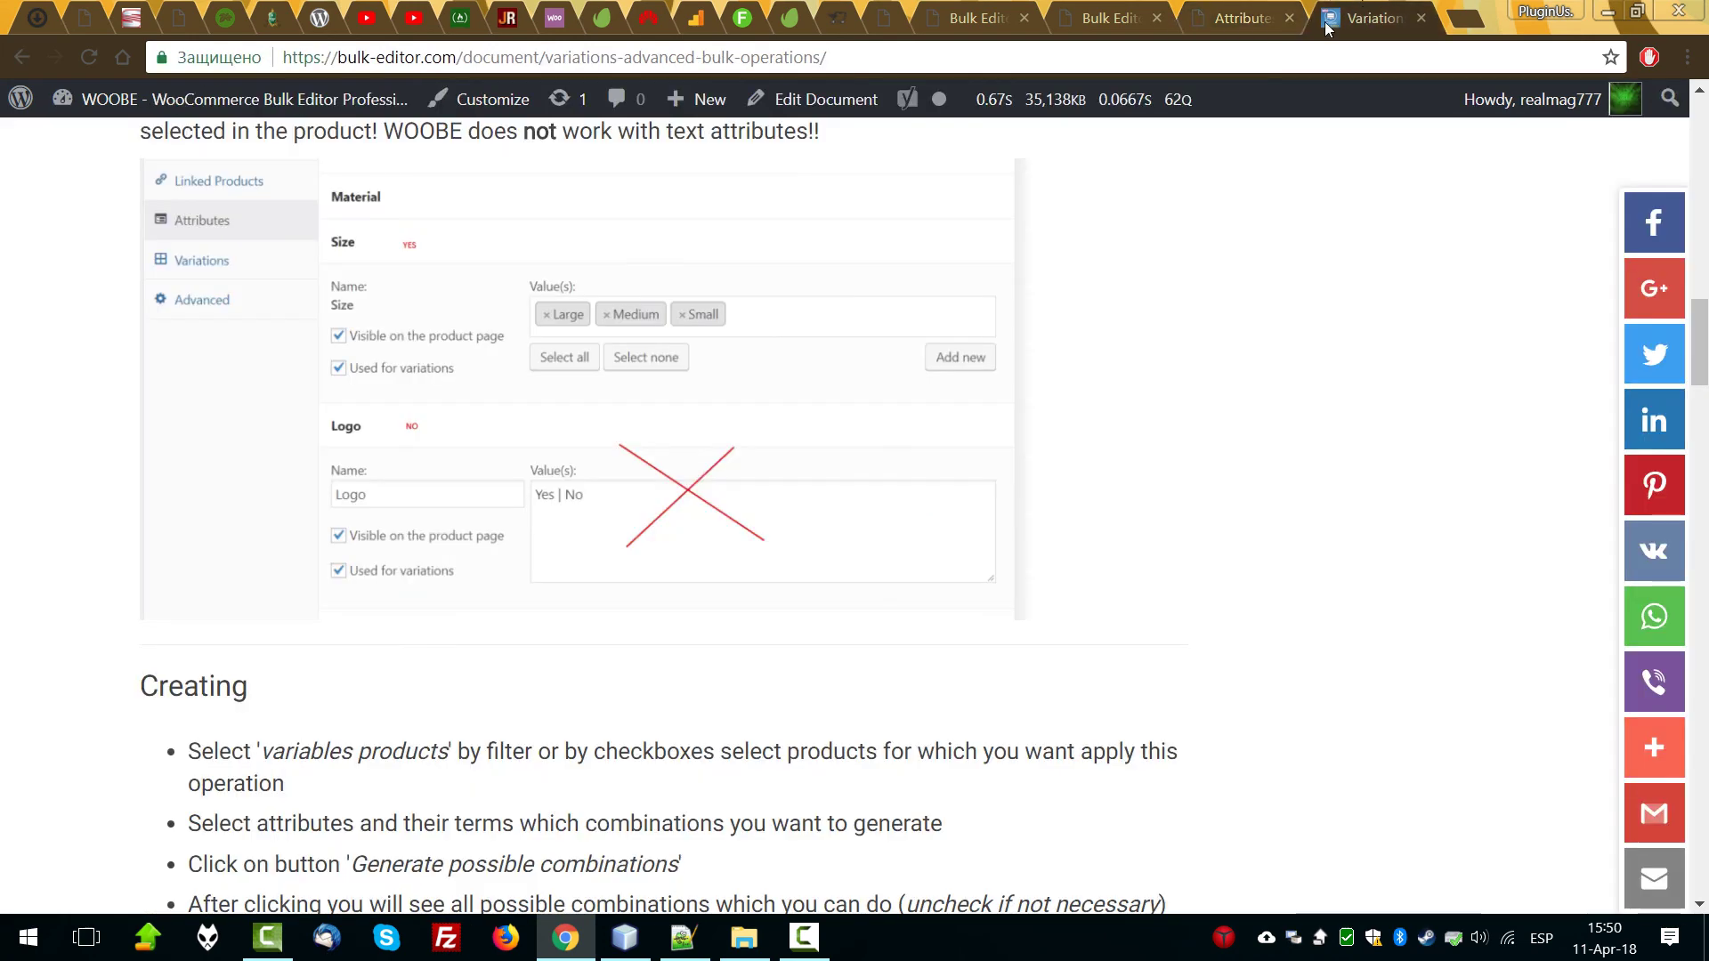
scroll(637, 604, "down", 20)
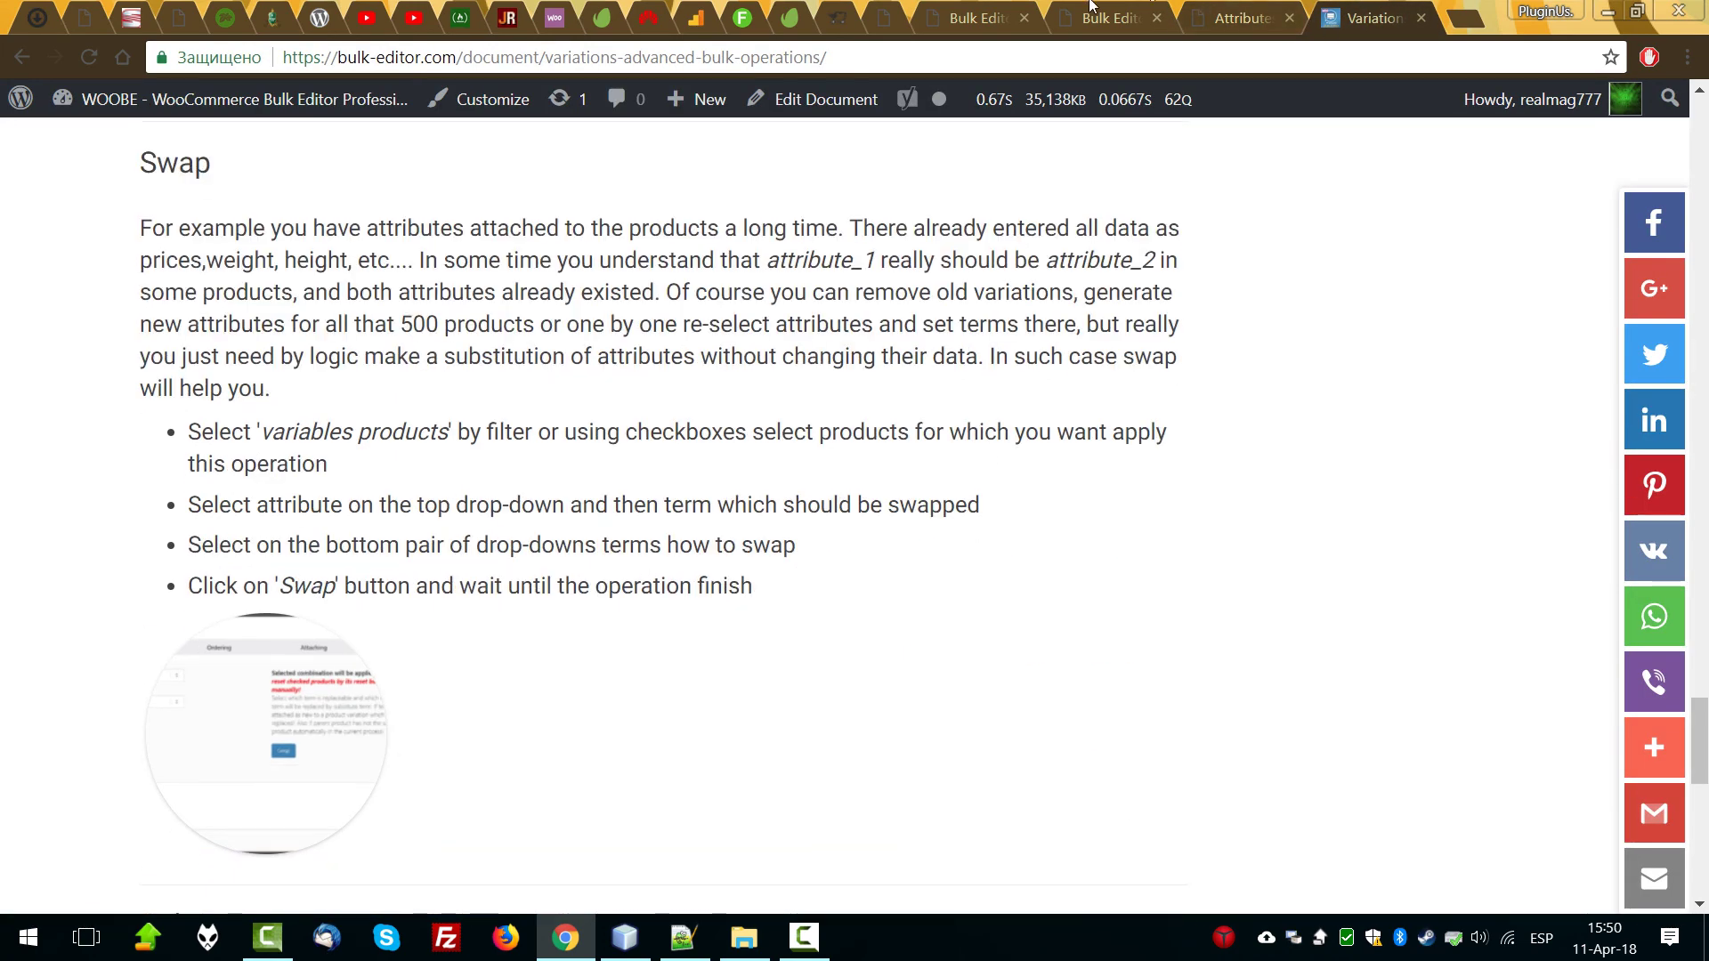